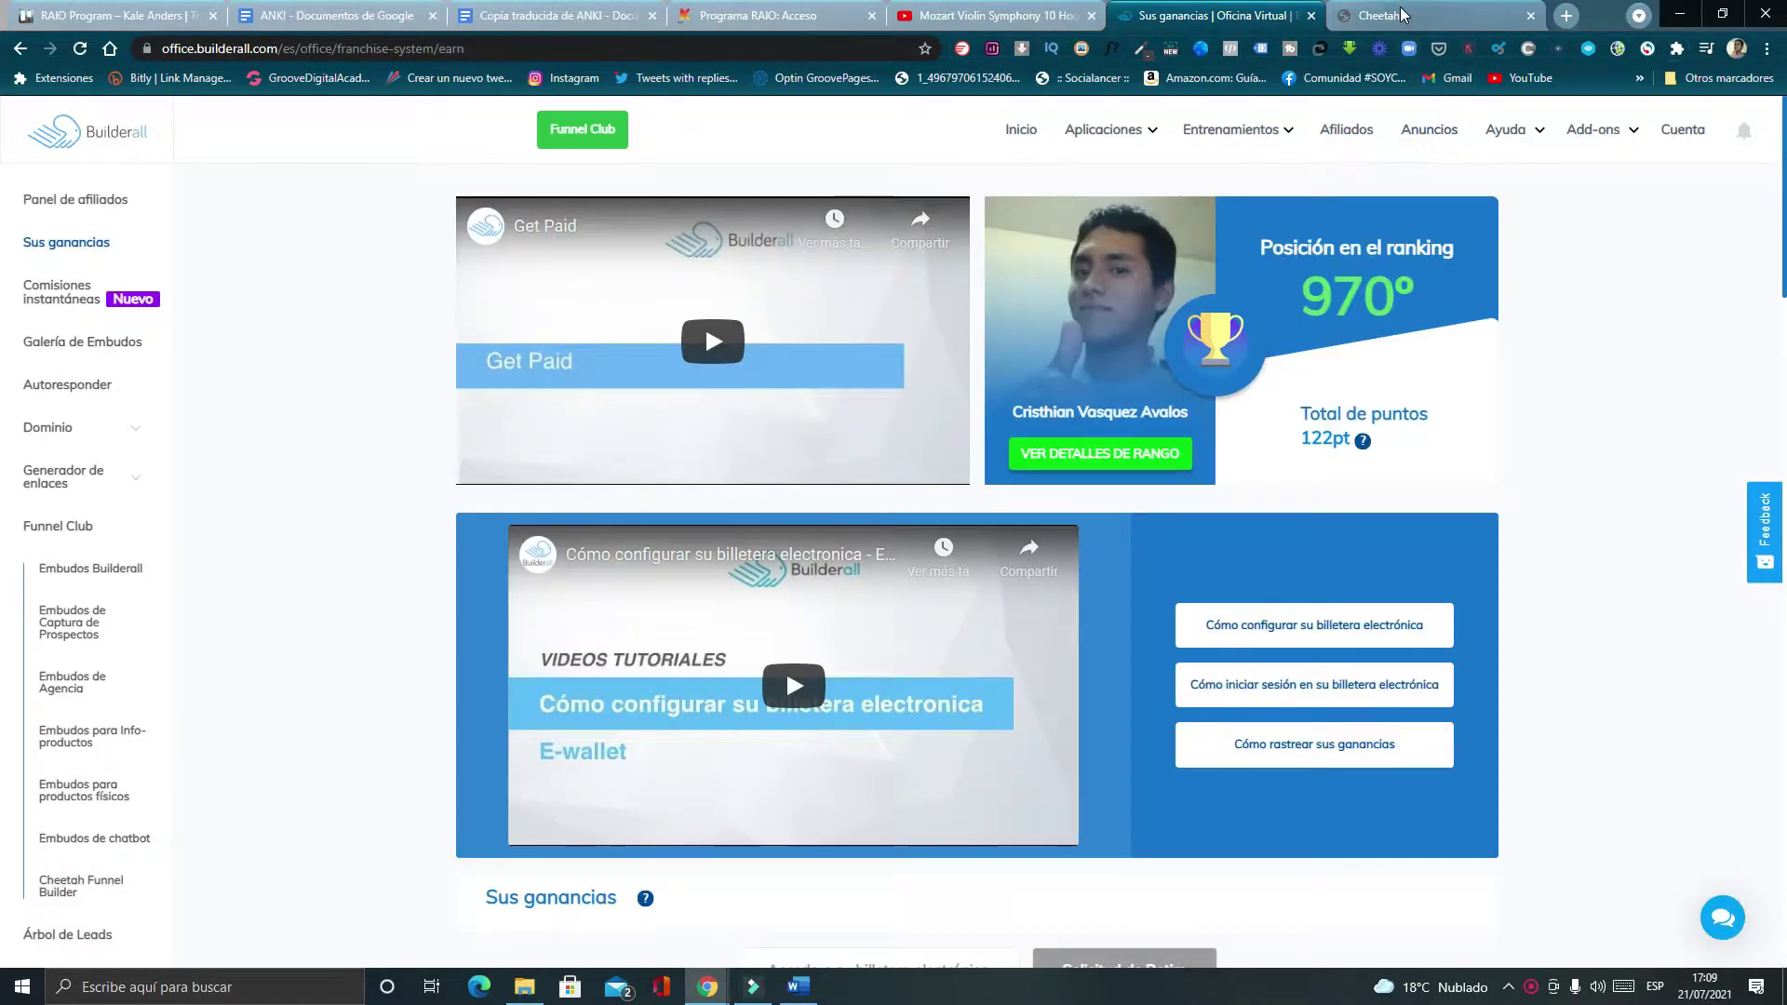
Switch to the Cheetah site builder and look through the published and unpublished sites.
key(ctrl+Tab)
scroll(717, 582, down, 8)
scroll(930, 772, up, 6)
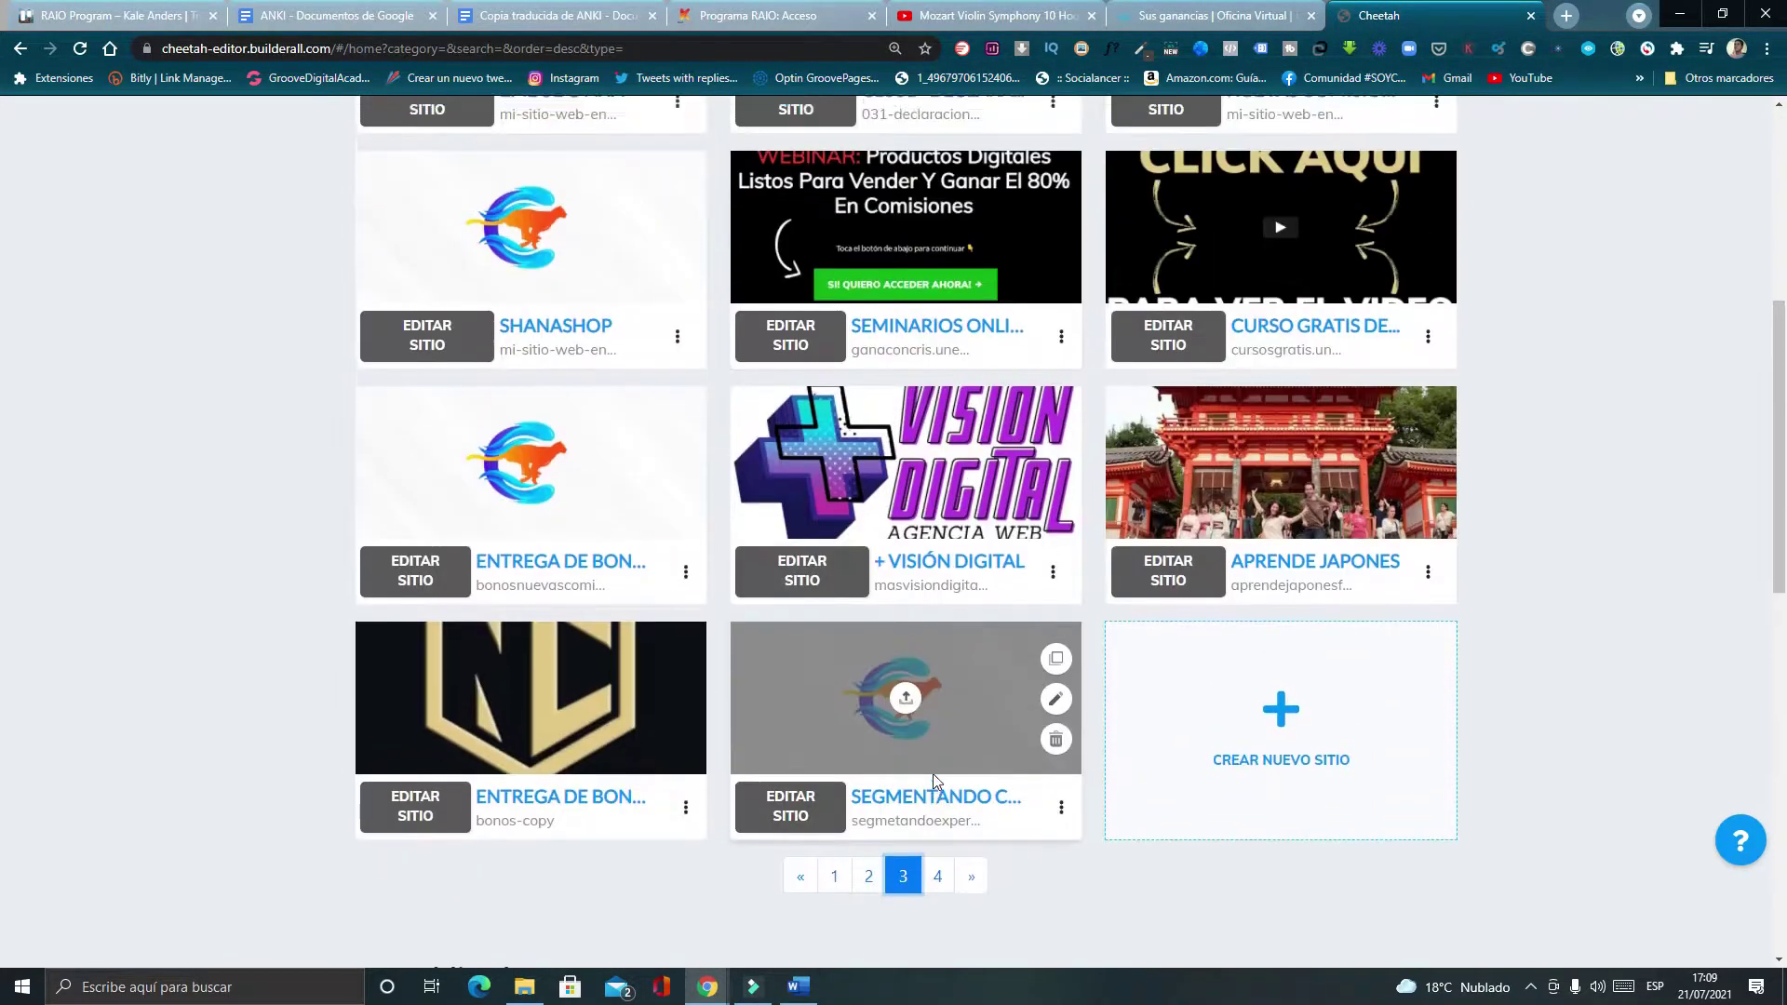
scroll(1008, 730, down, 8)
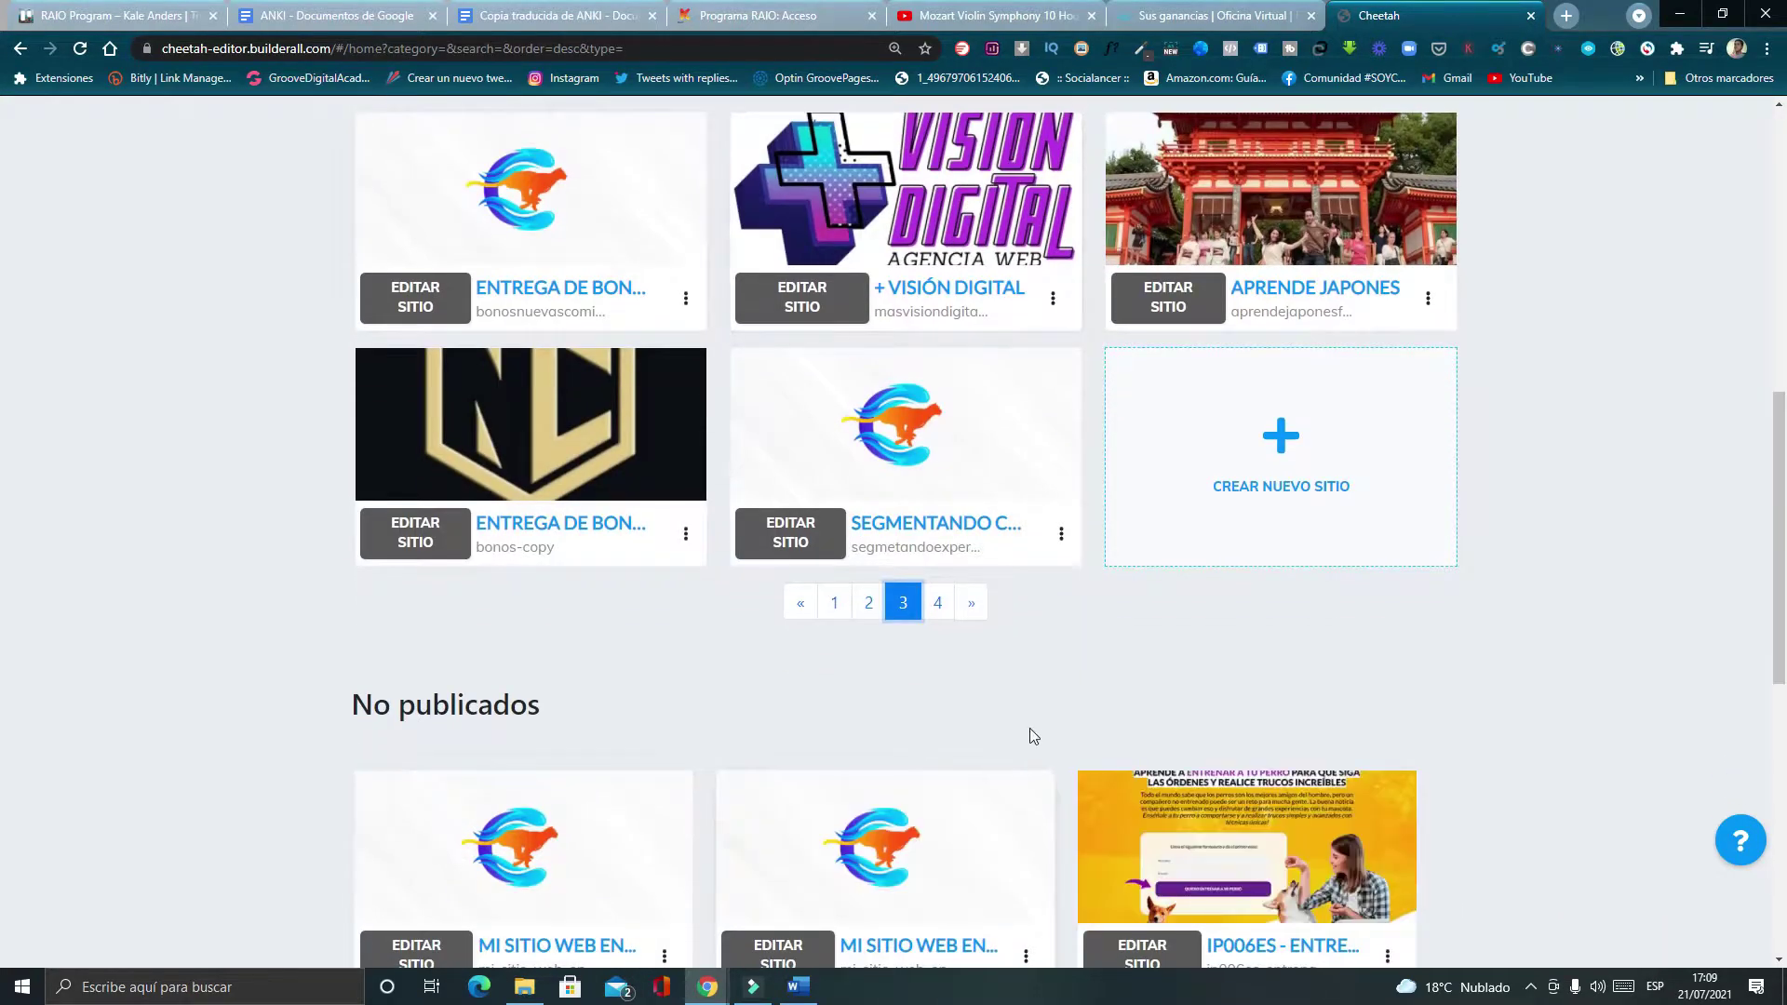
scroll(1019, 524, up, 10)
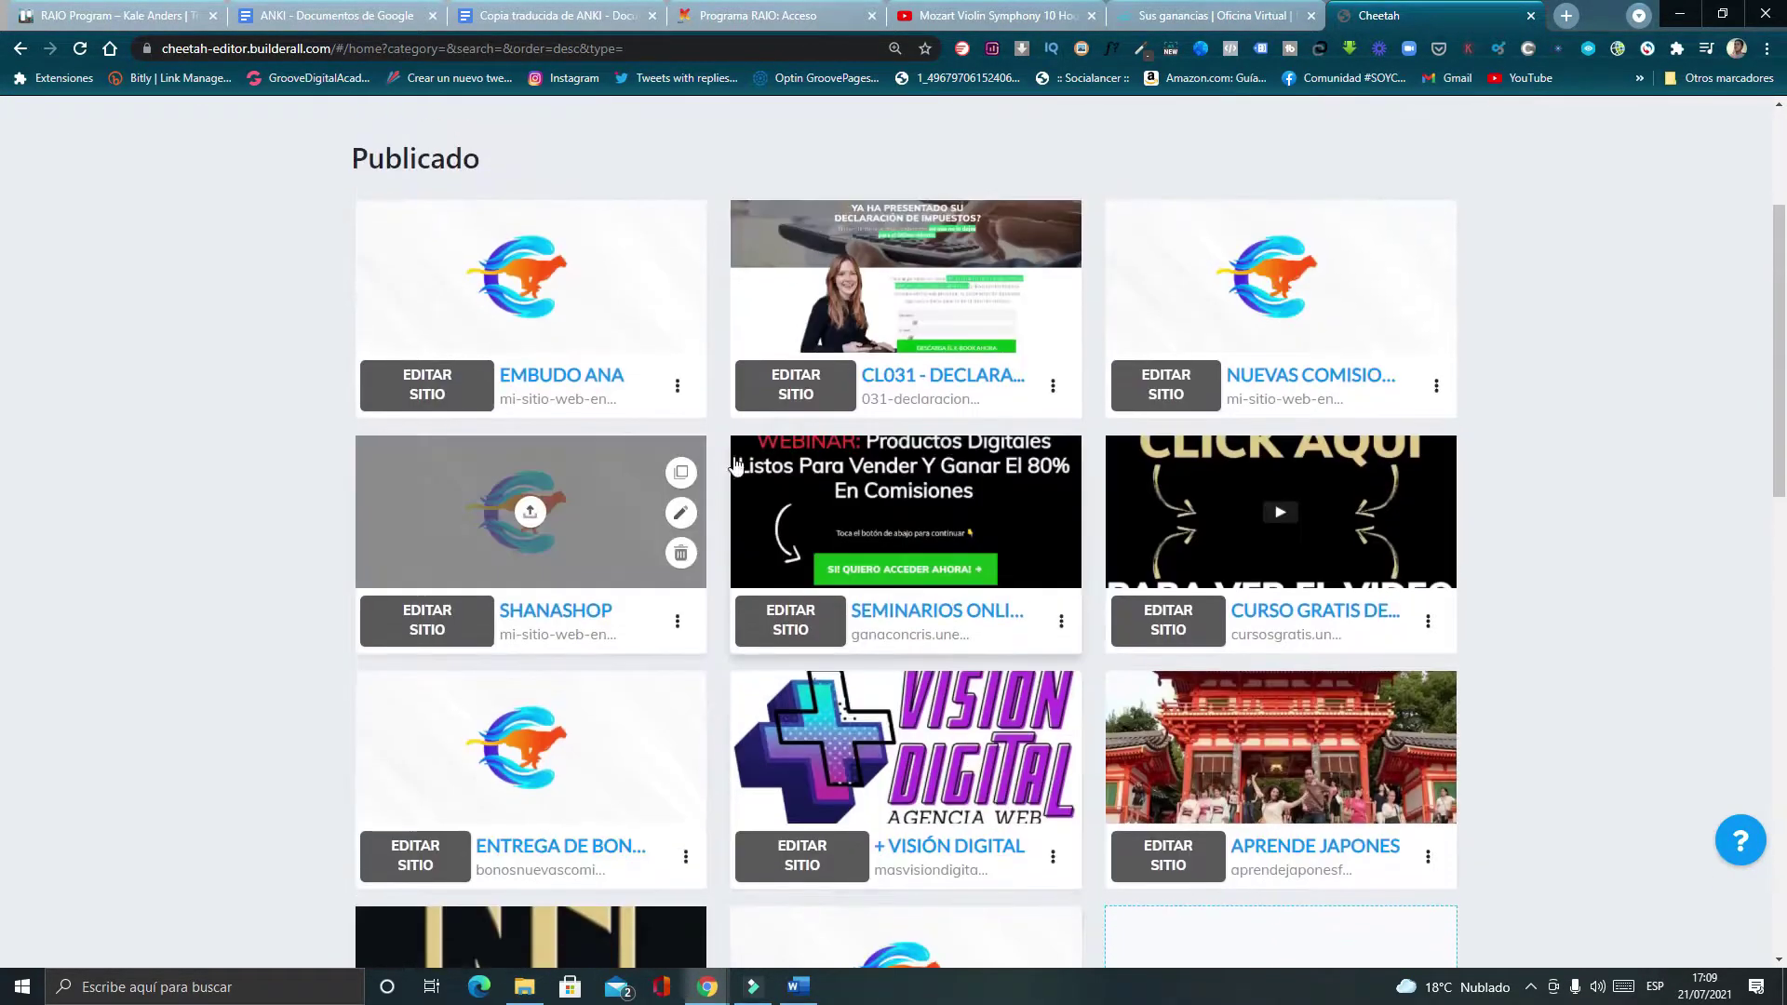
scroll(1610, 749, down, 2)
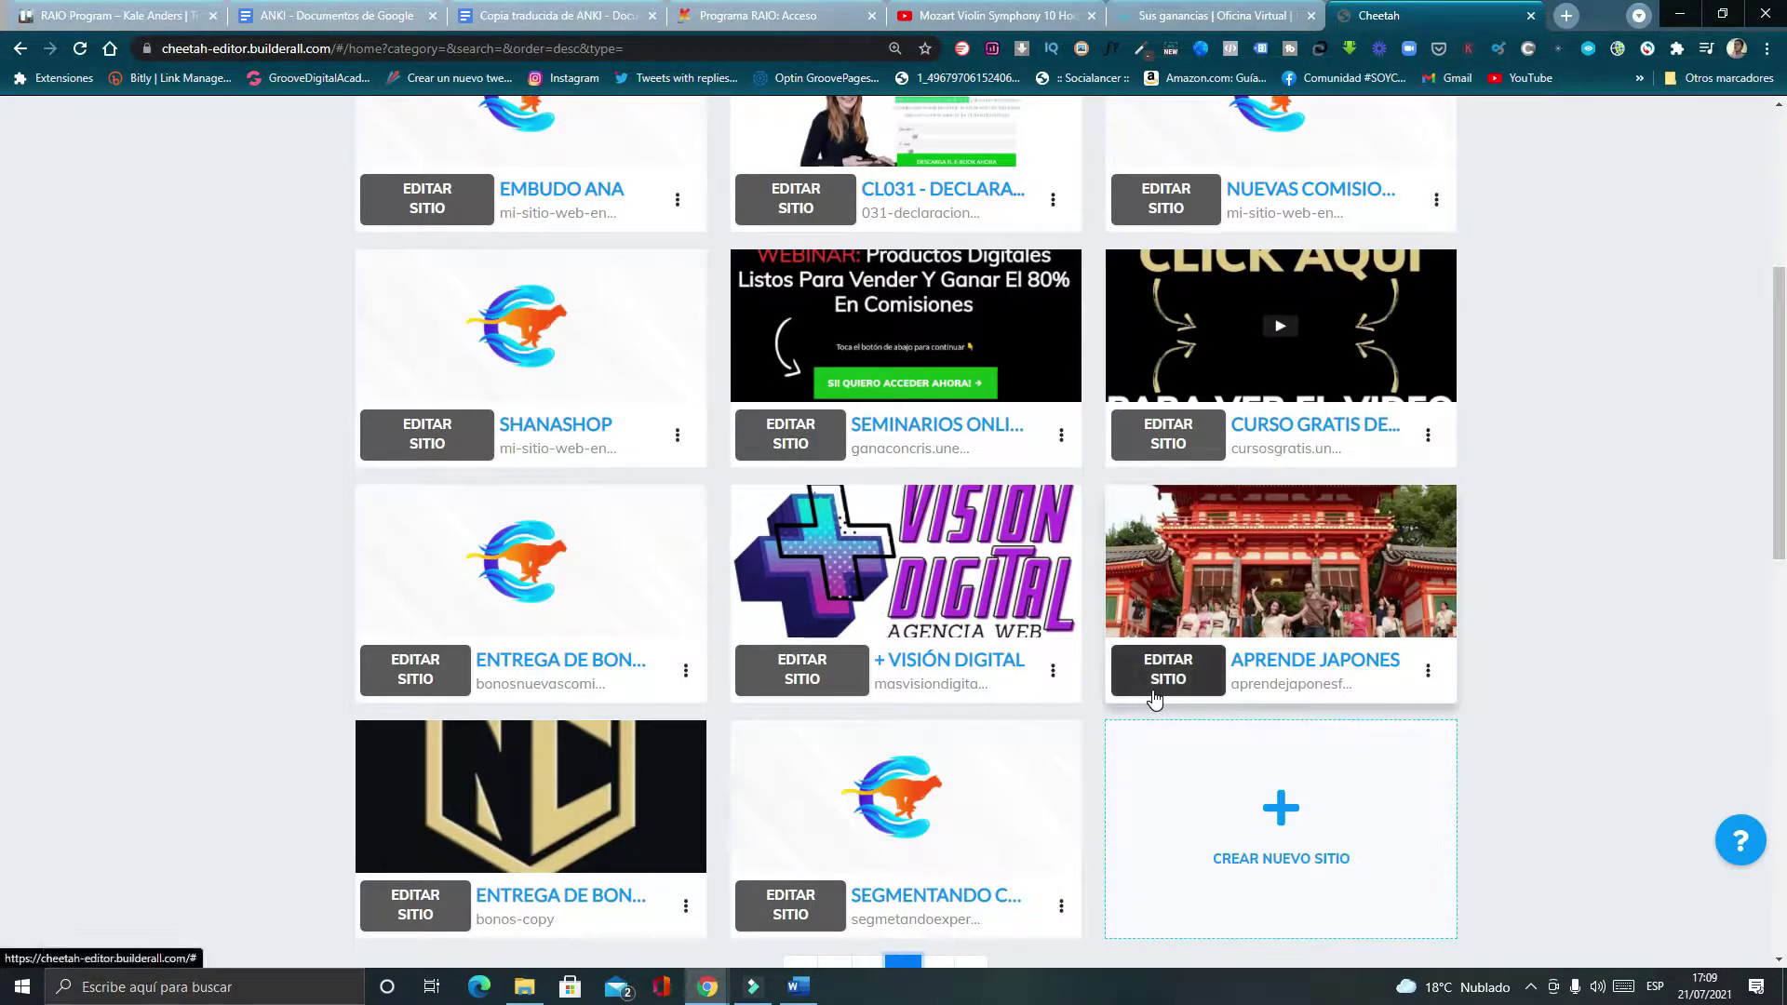
scroll(1163, 651, down, 3)
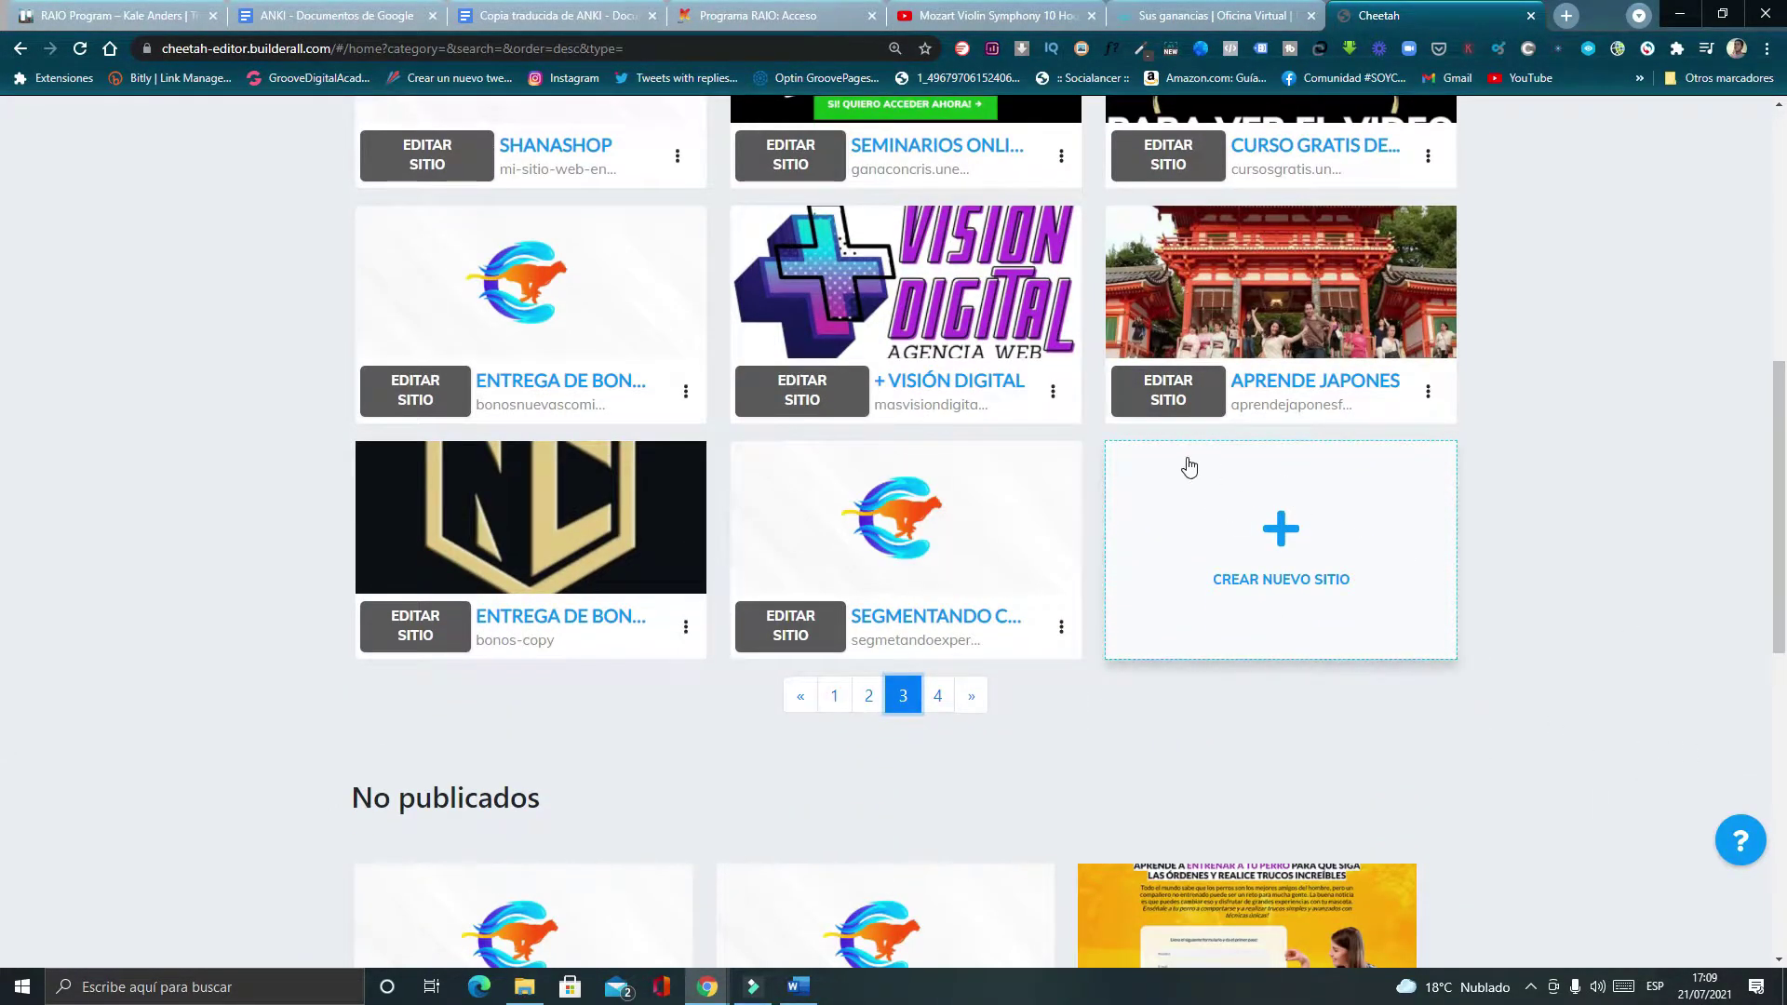
scroll(1187, 470, down, 2)
scroll(1184, 474, up, 2)
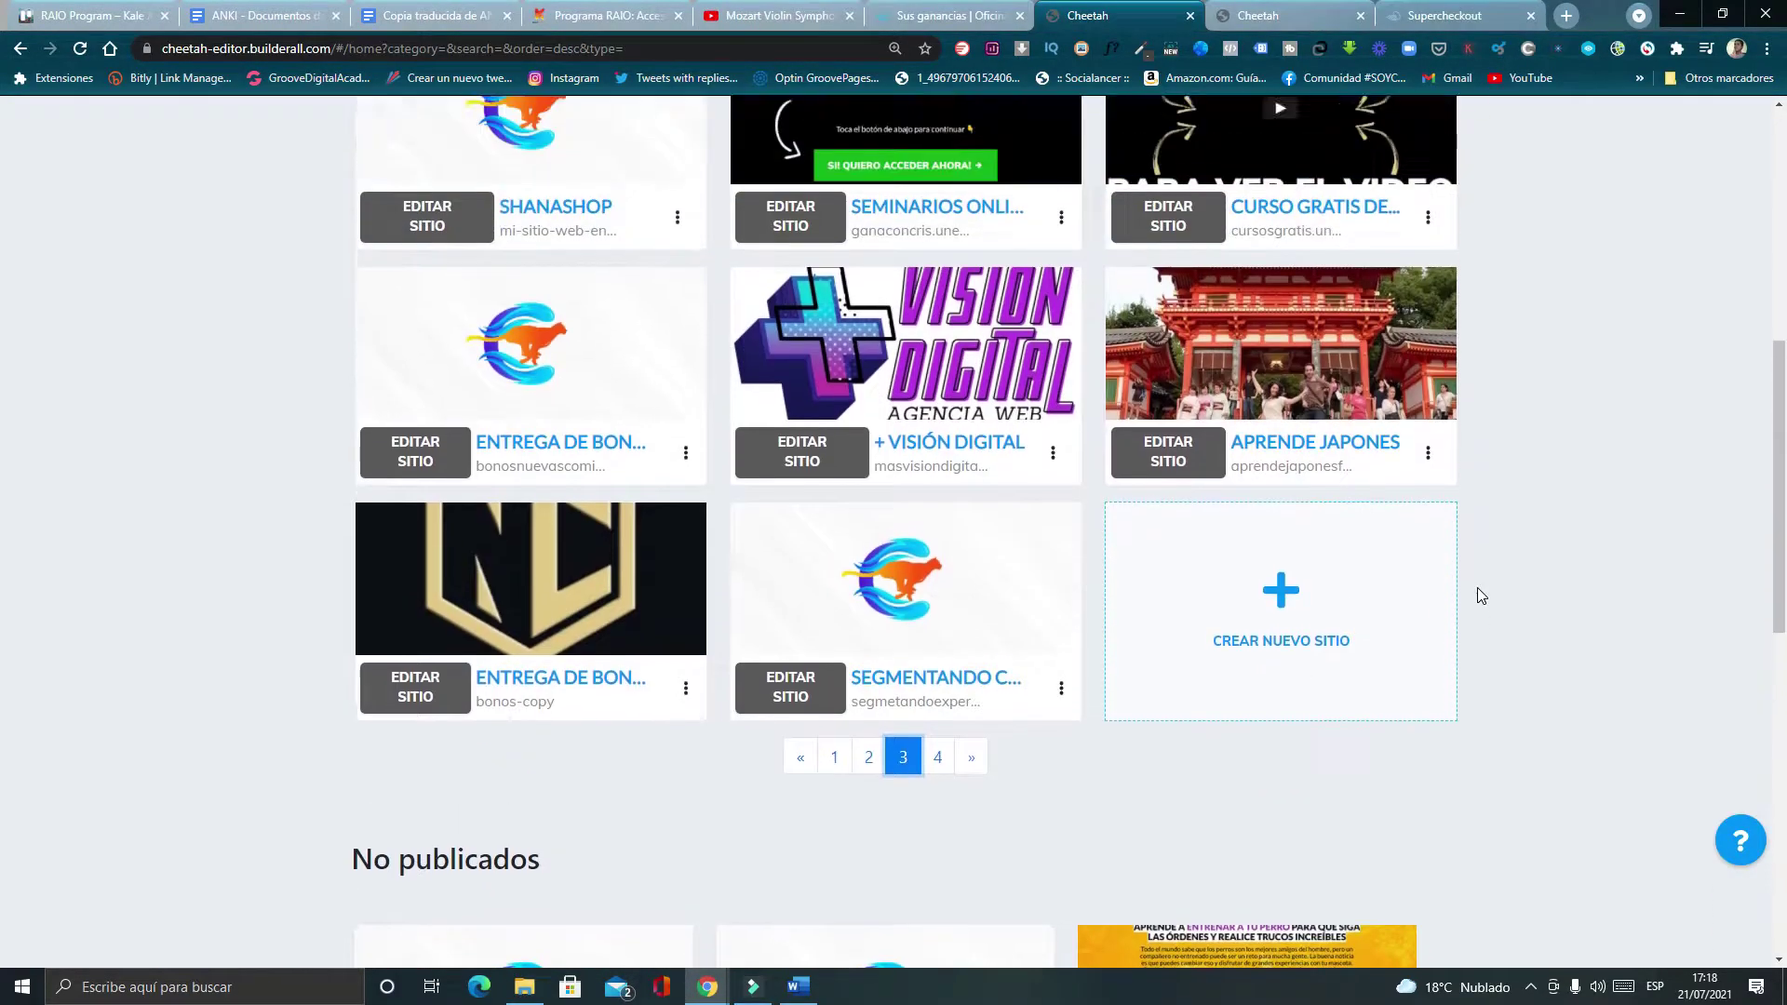
scroll(1679, 439, up, 3)
scroll(1688, 432, down, 3)
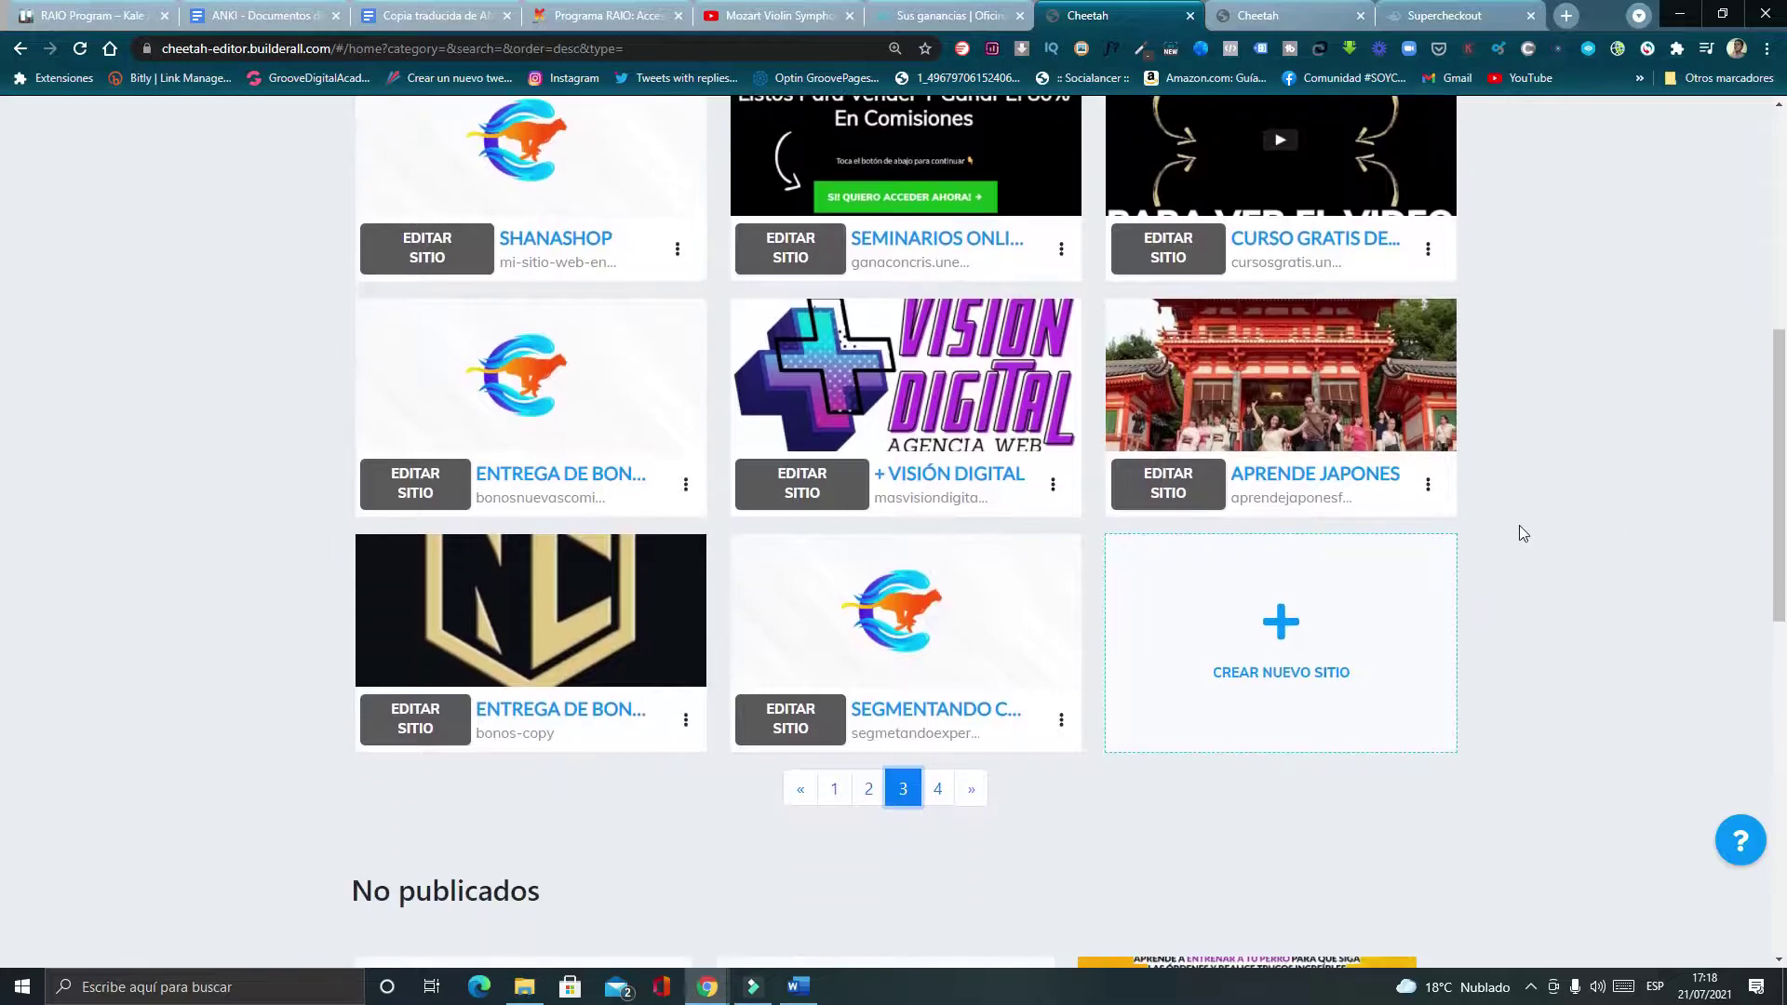
scroll(1219, 549, up, 2)
scroll(1200, 518, down, 2)
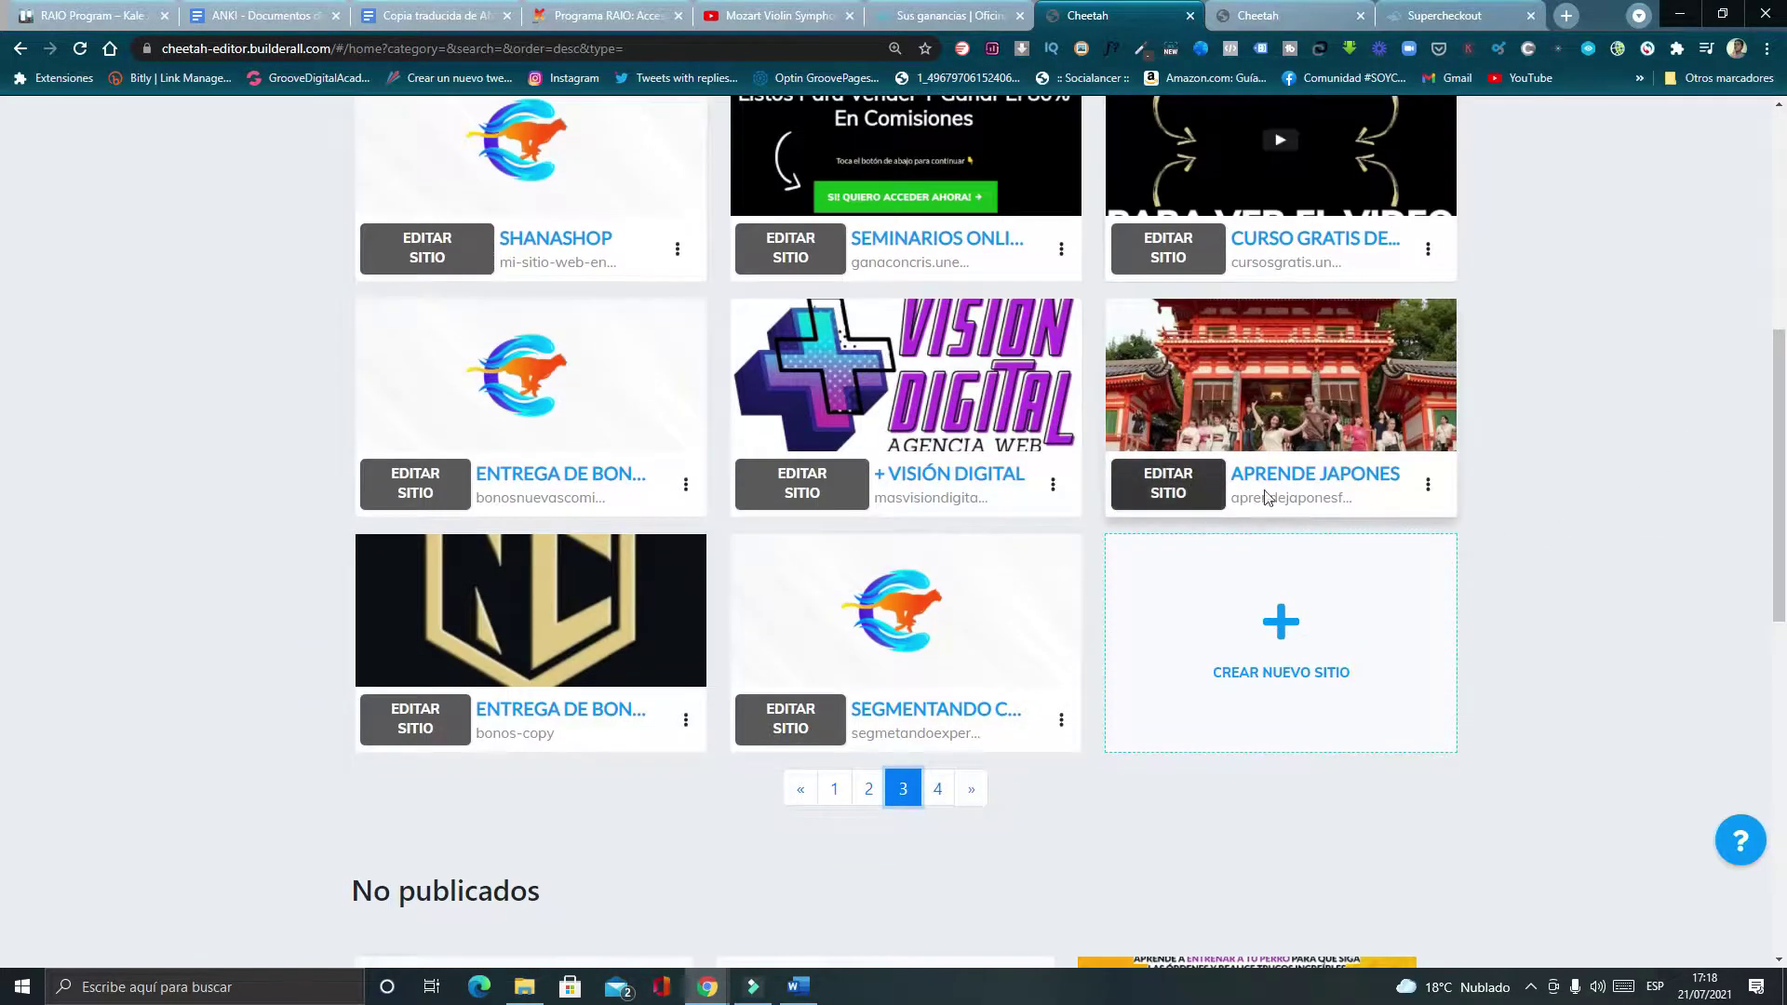
Open the Decoración de Globos site from the second page of published sites.
click(855, 793)
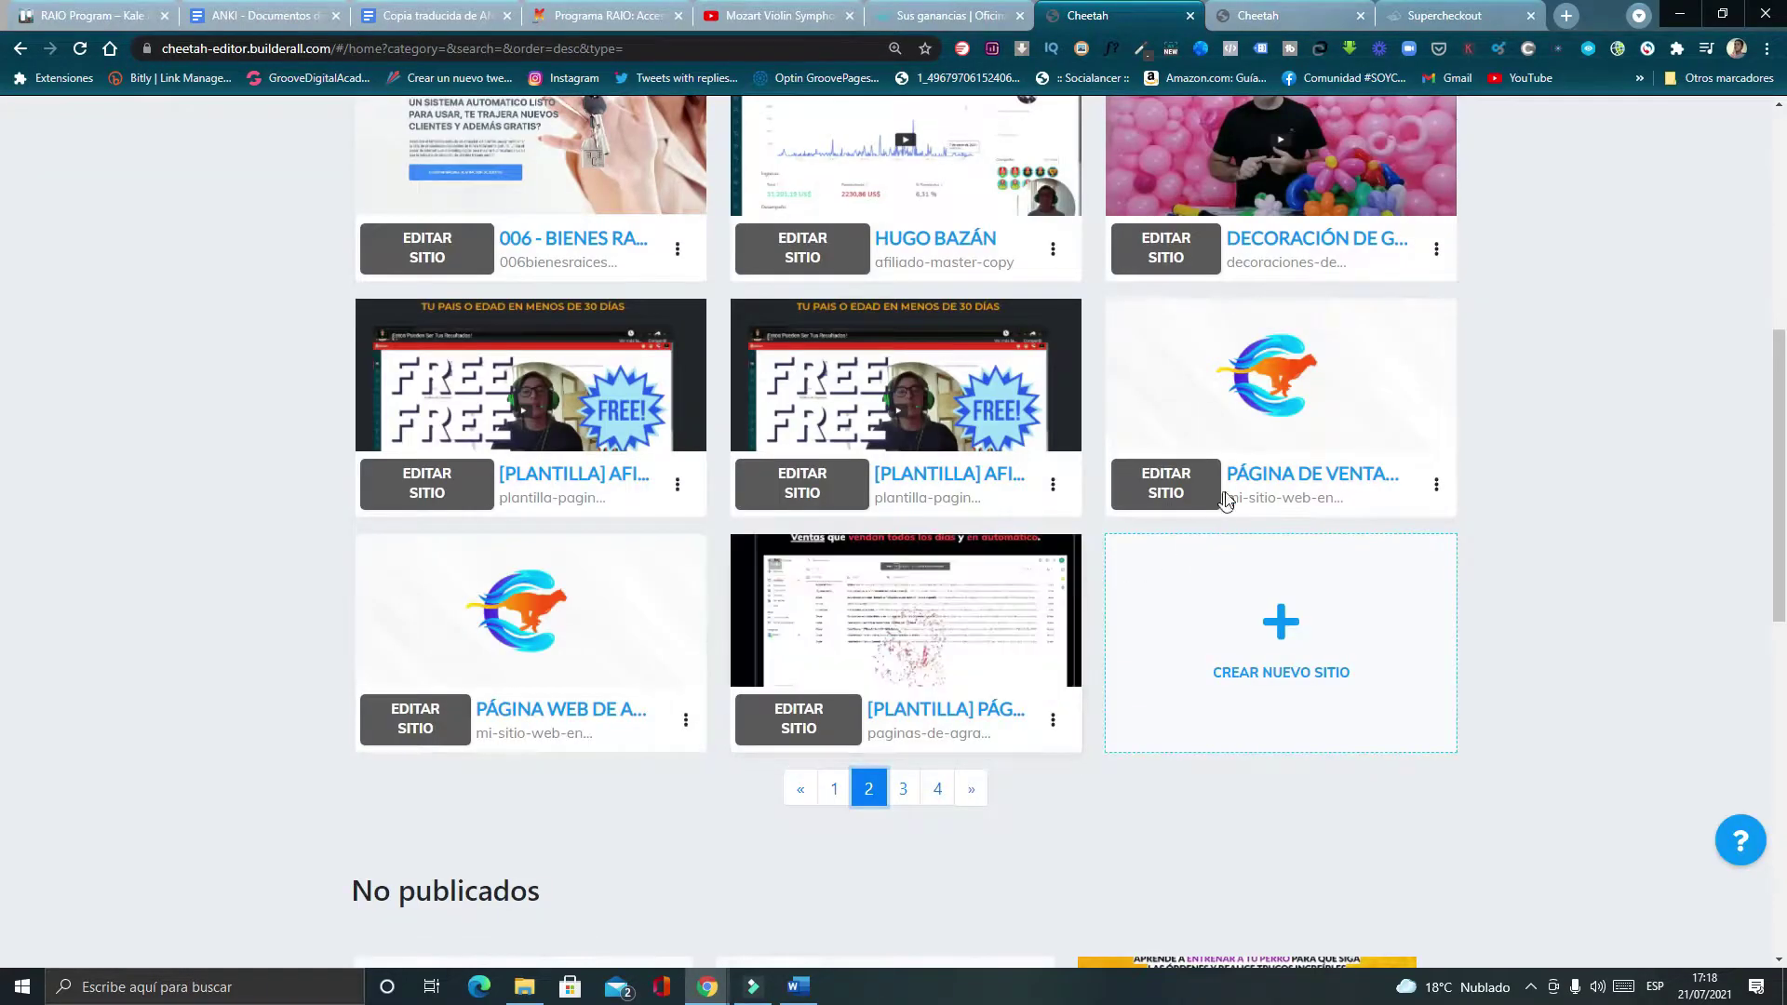
scroll(1225, 500, up, 3)
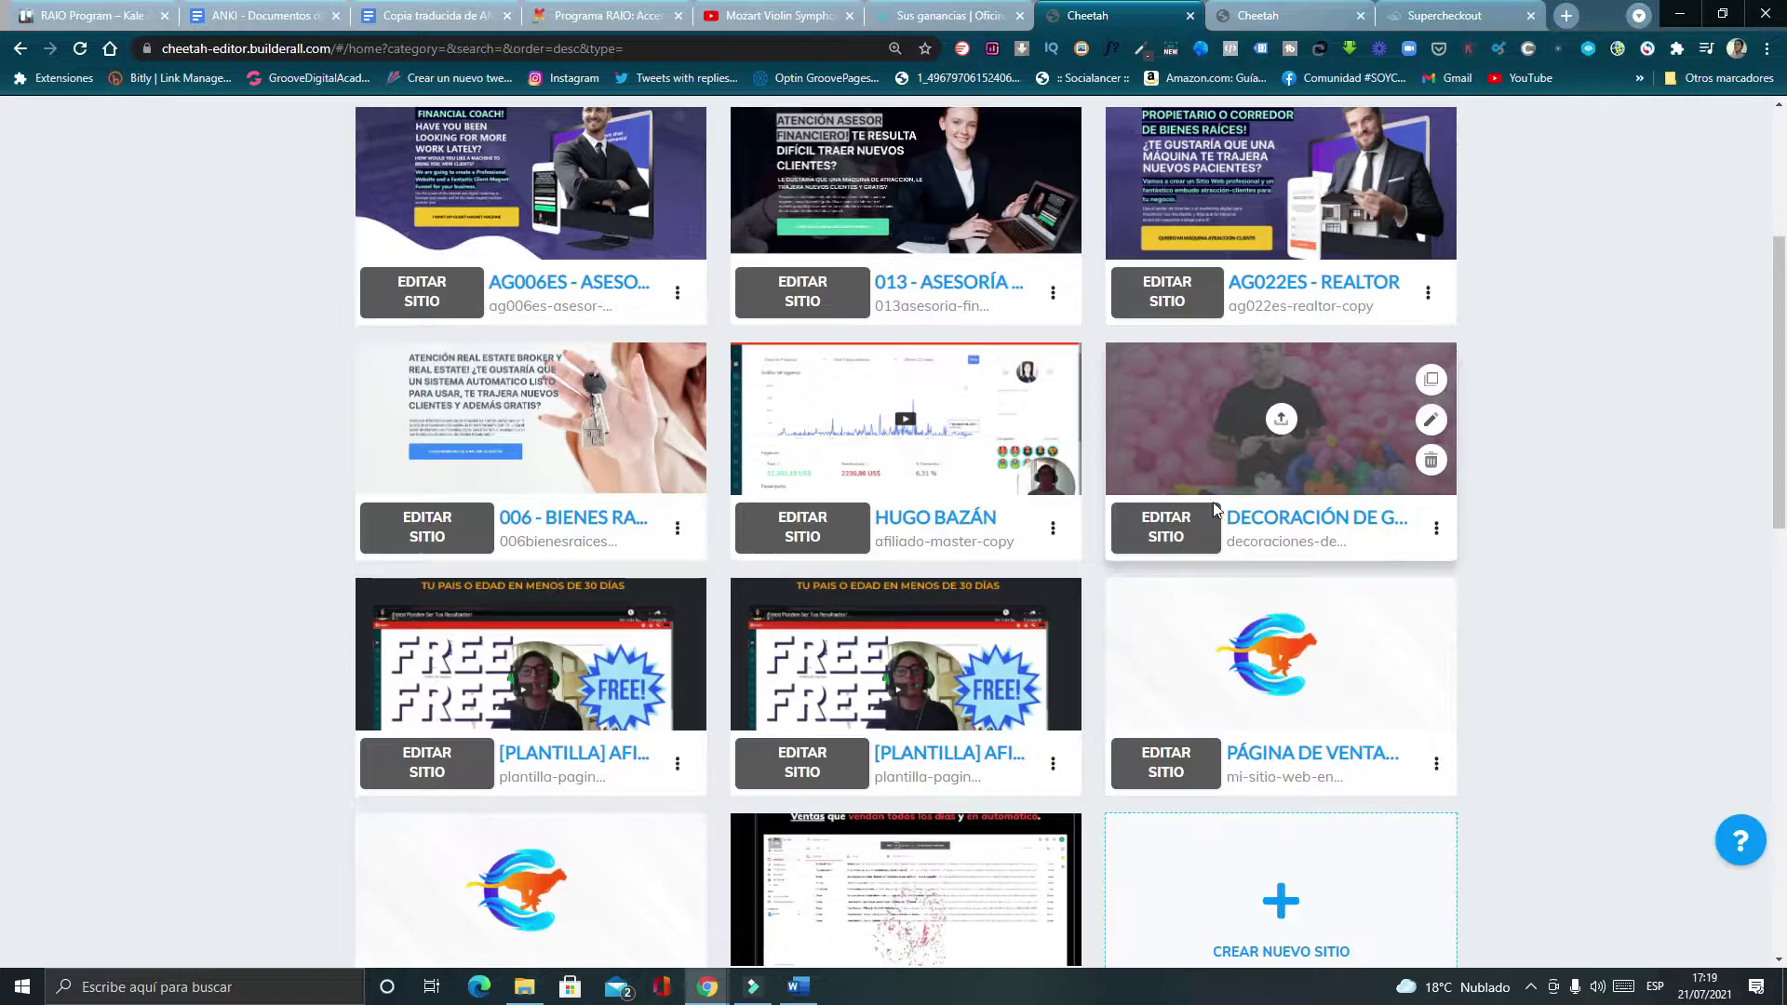
click(1178, 531)
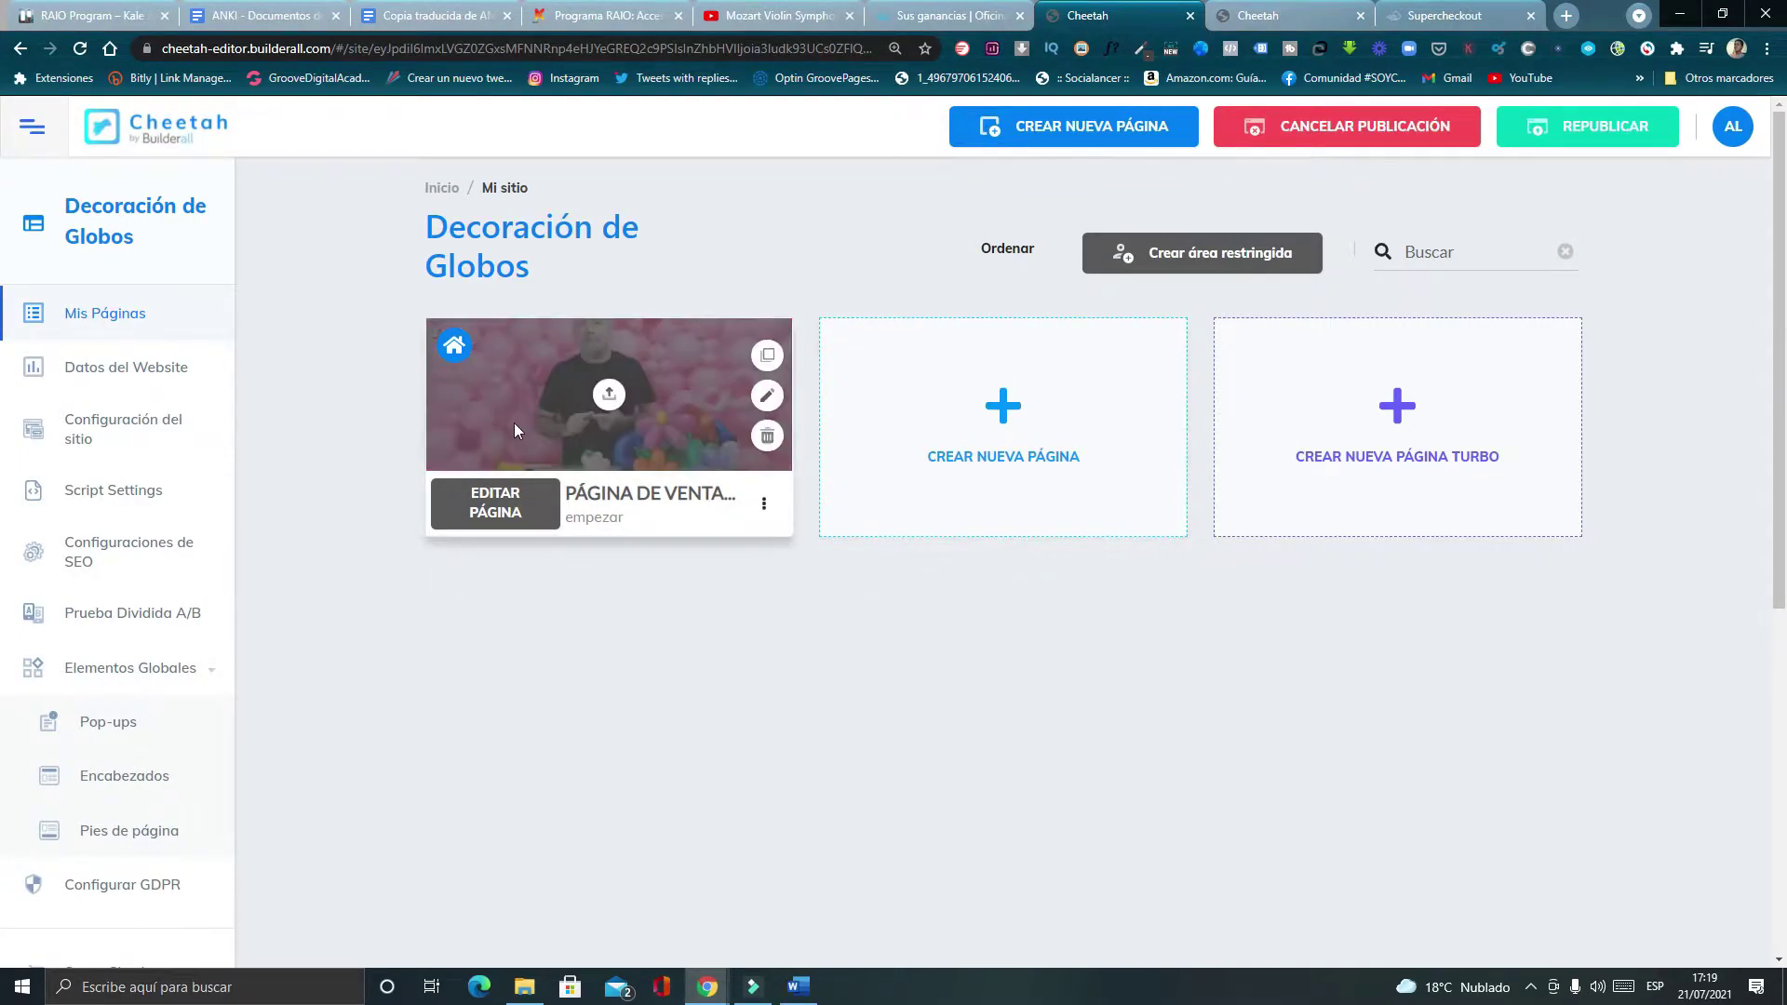
Open Super Checkout from the site's management options.
scroll(131, 466, down, 3)
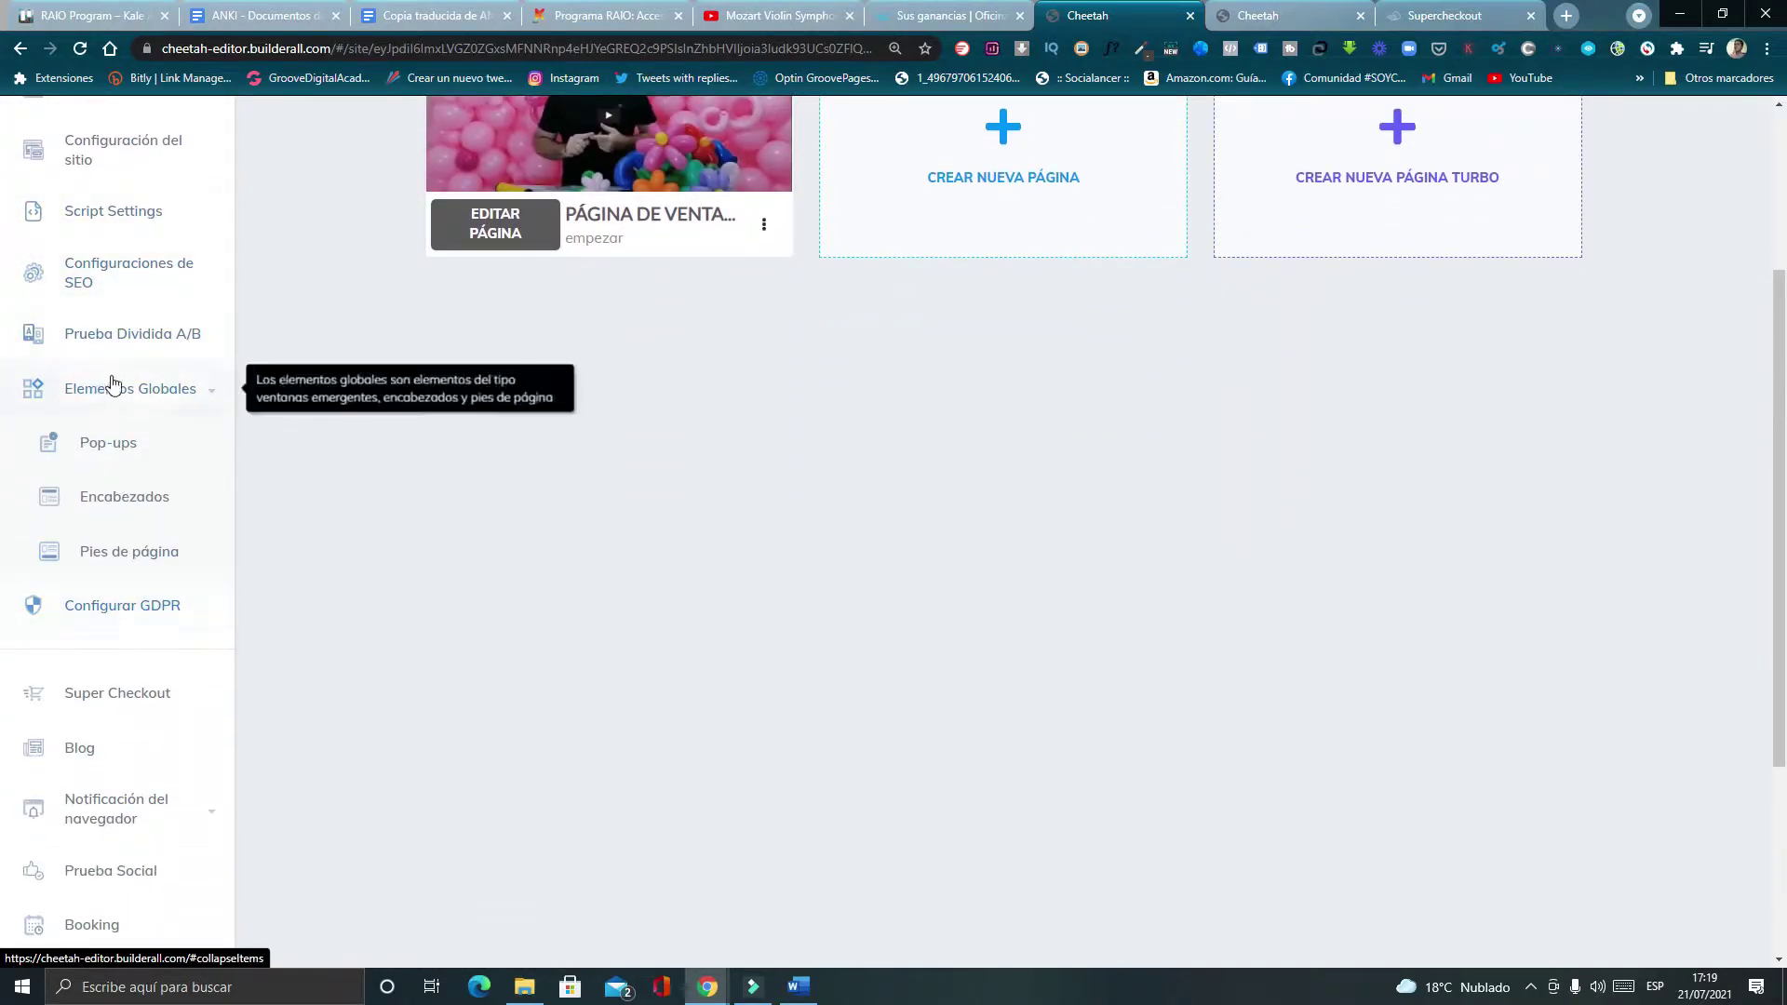
scroll(131, 605, down, 1)
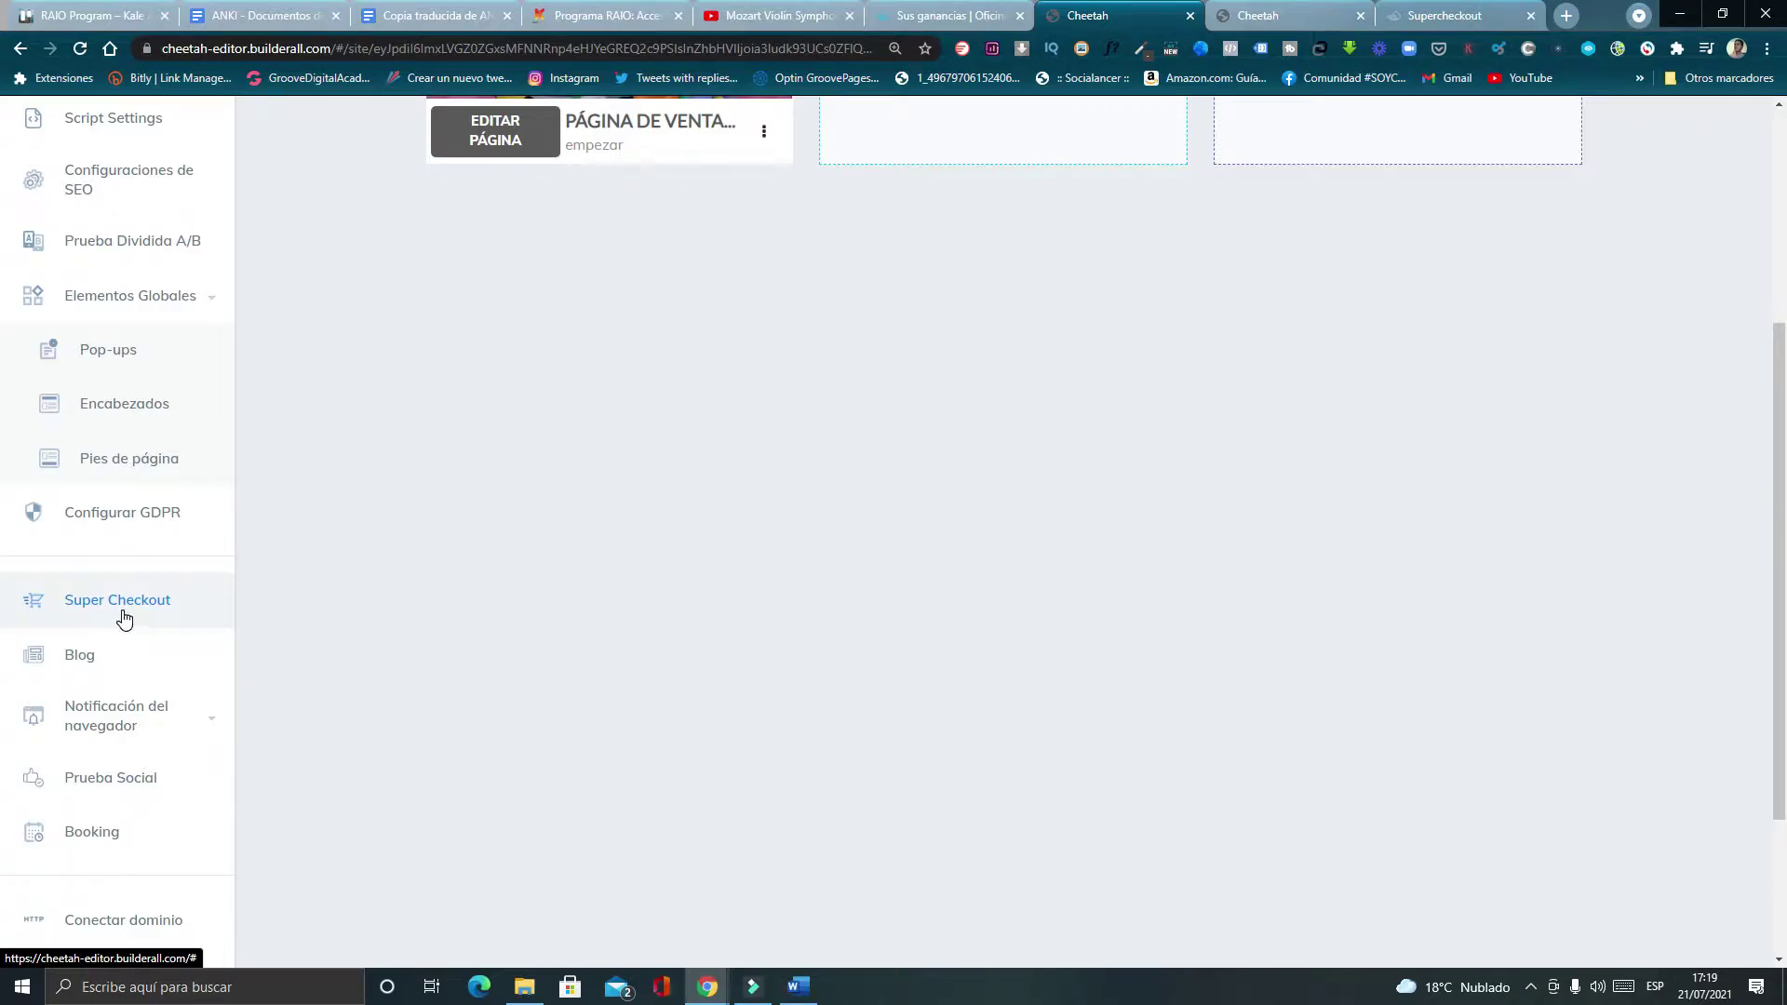
click(131, 615)
scroll(121, 652, down, 3)
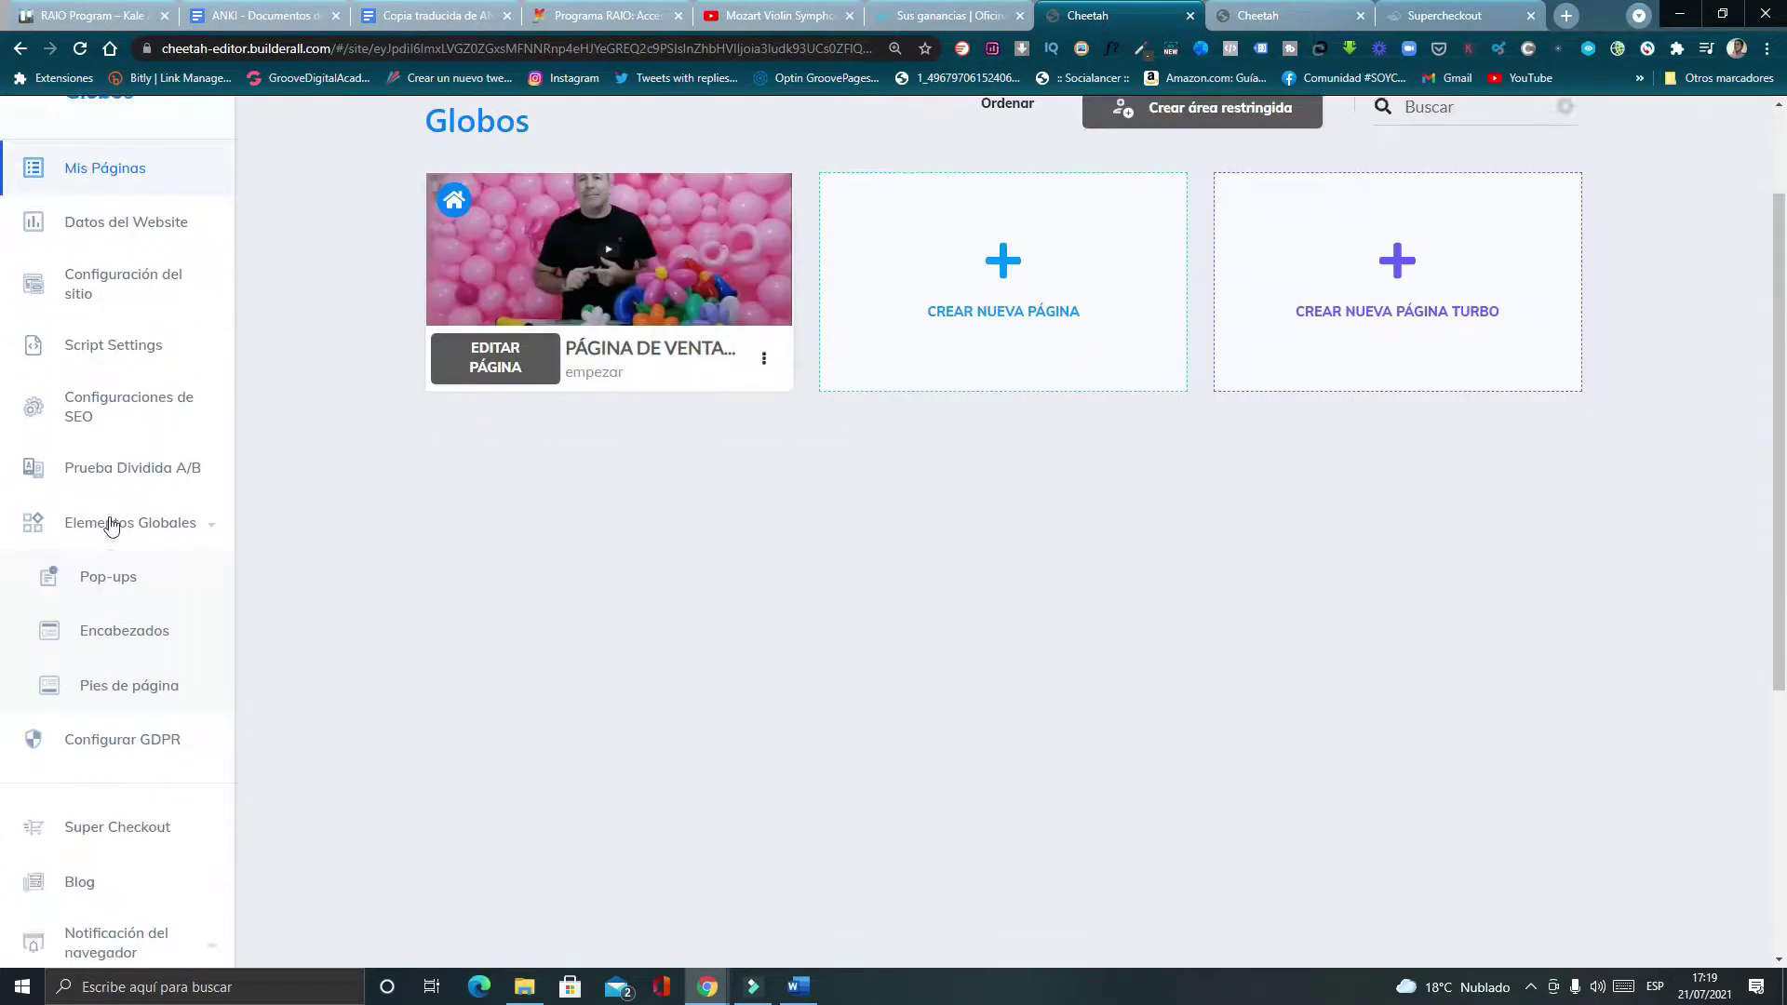
click(121, 694)
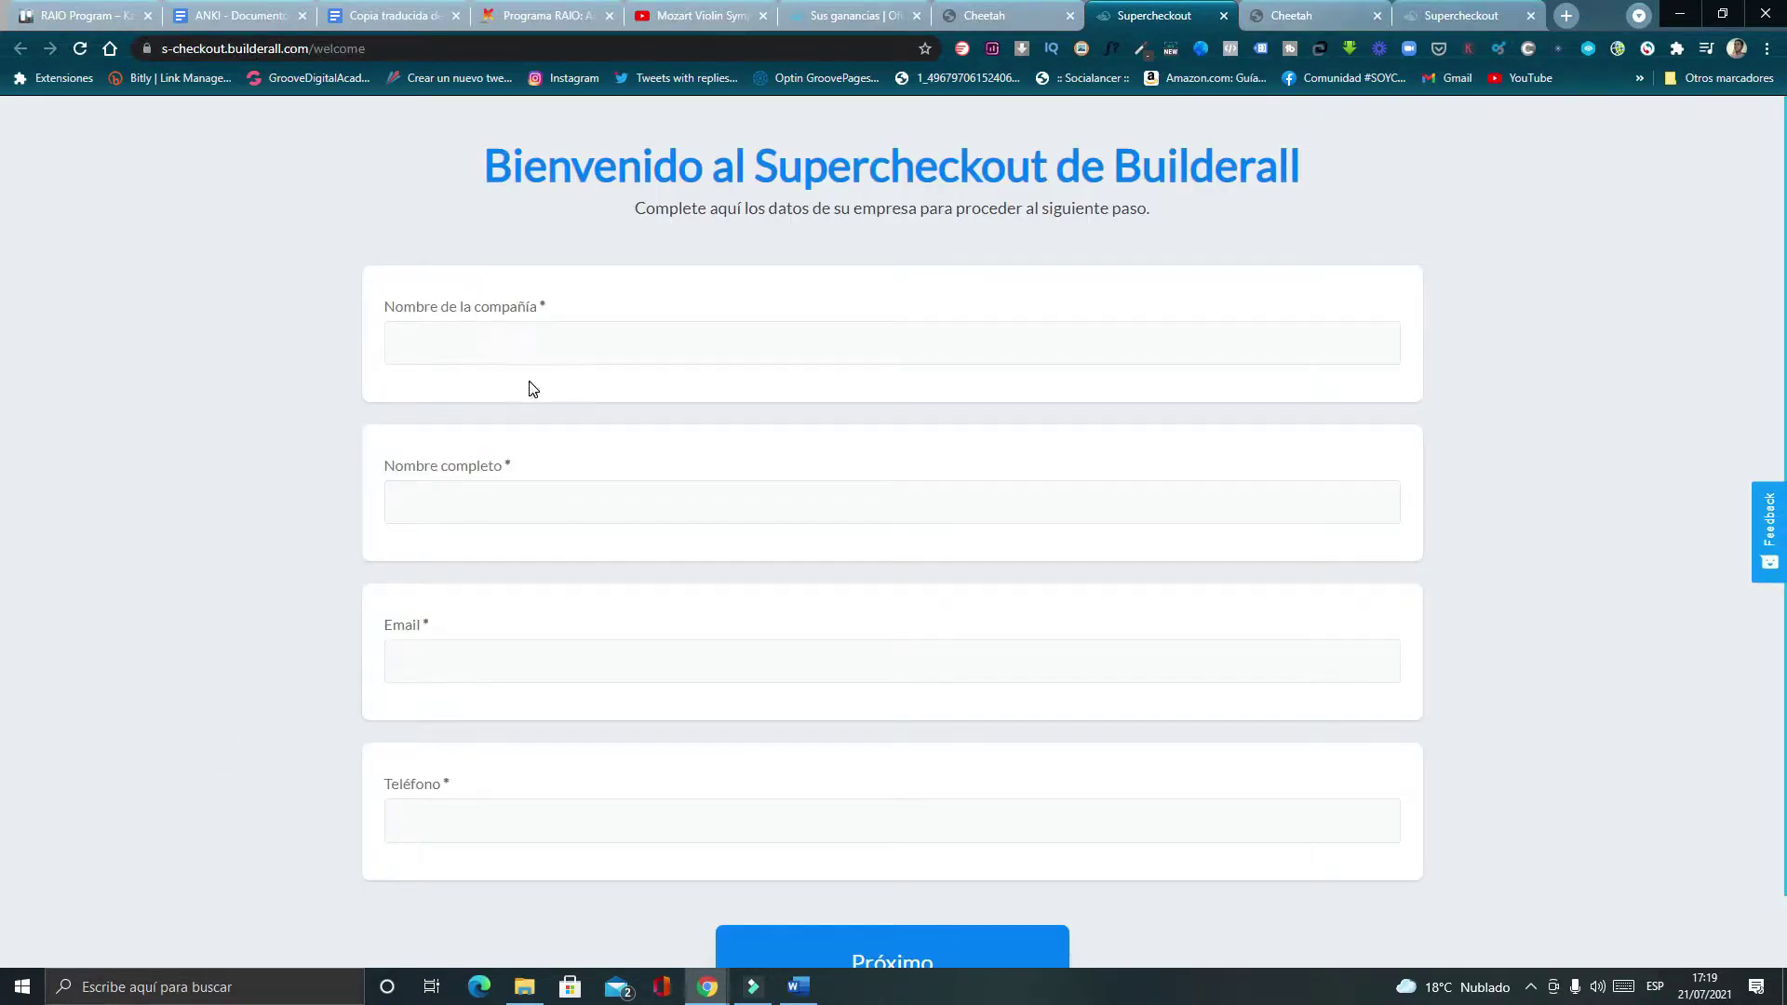
Examine the company name, full name, email and phone fields of the Supercheckout welcome form.
click(491, 350)
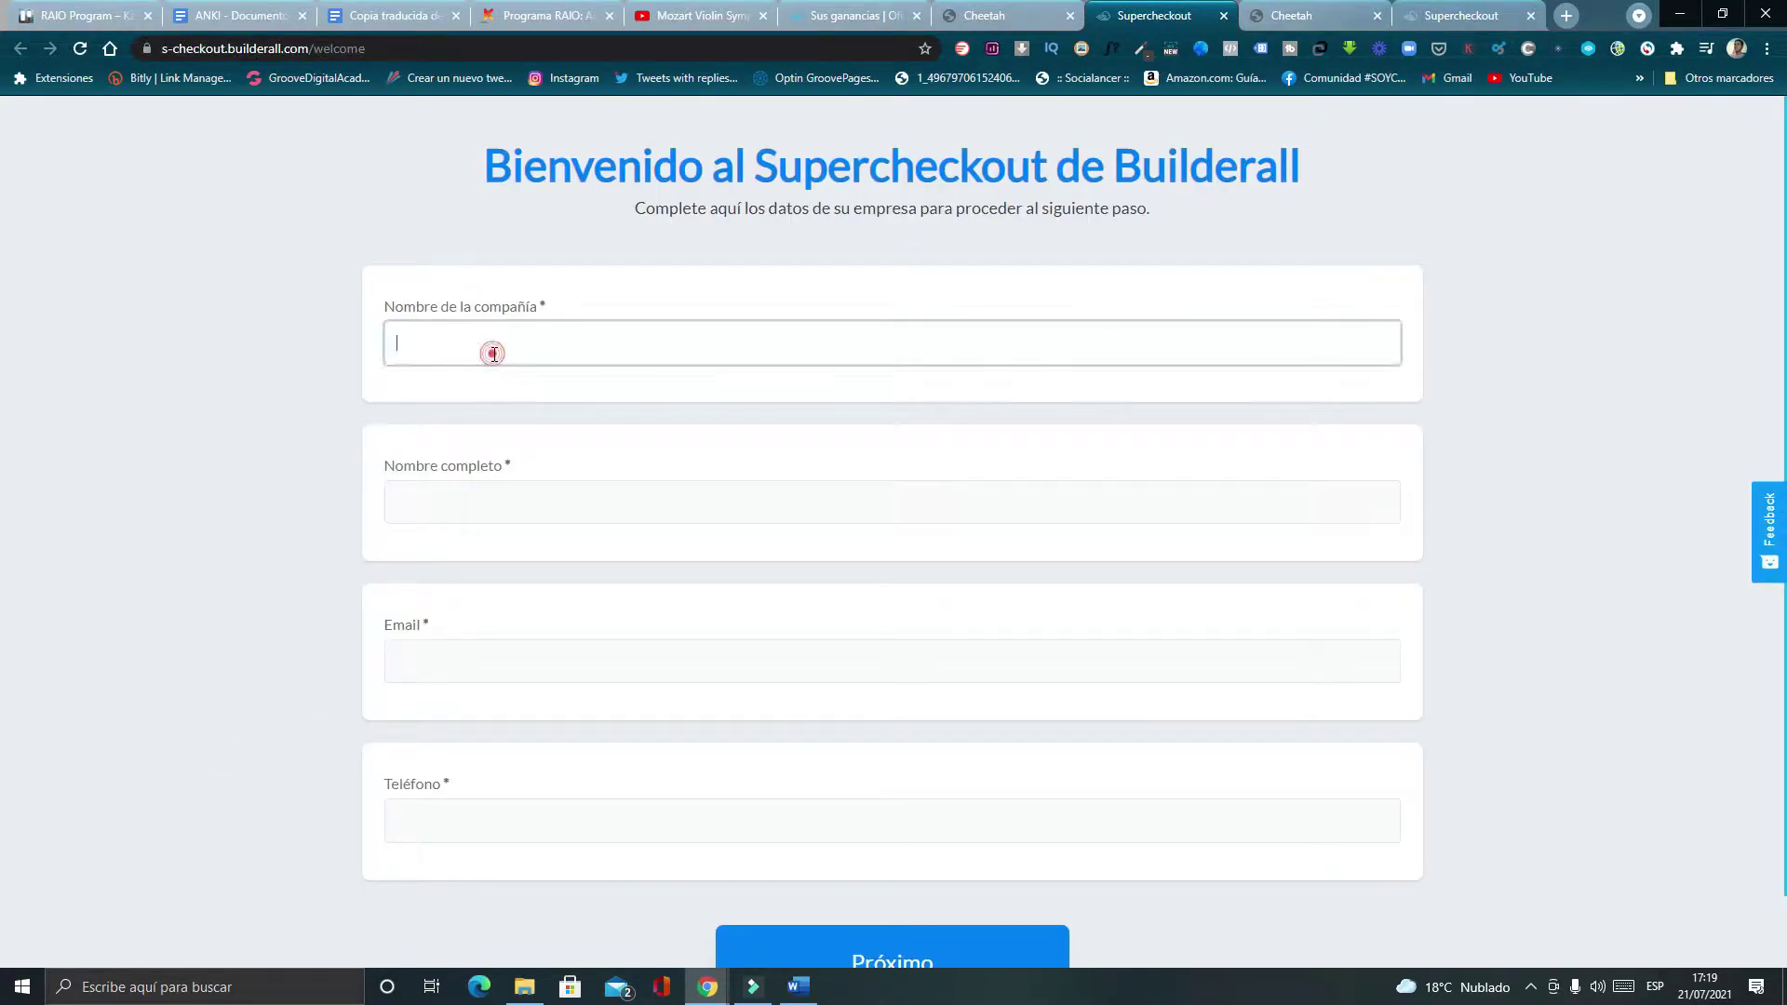
scroll(633, 433, down, 1)
scroll(600, 629, up, 1)
click(430, 510)
click(468, 644)
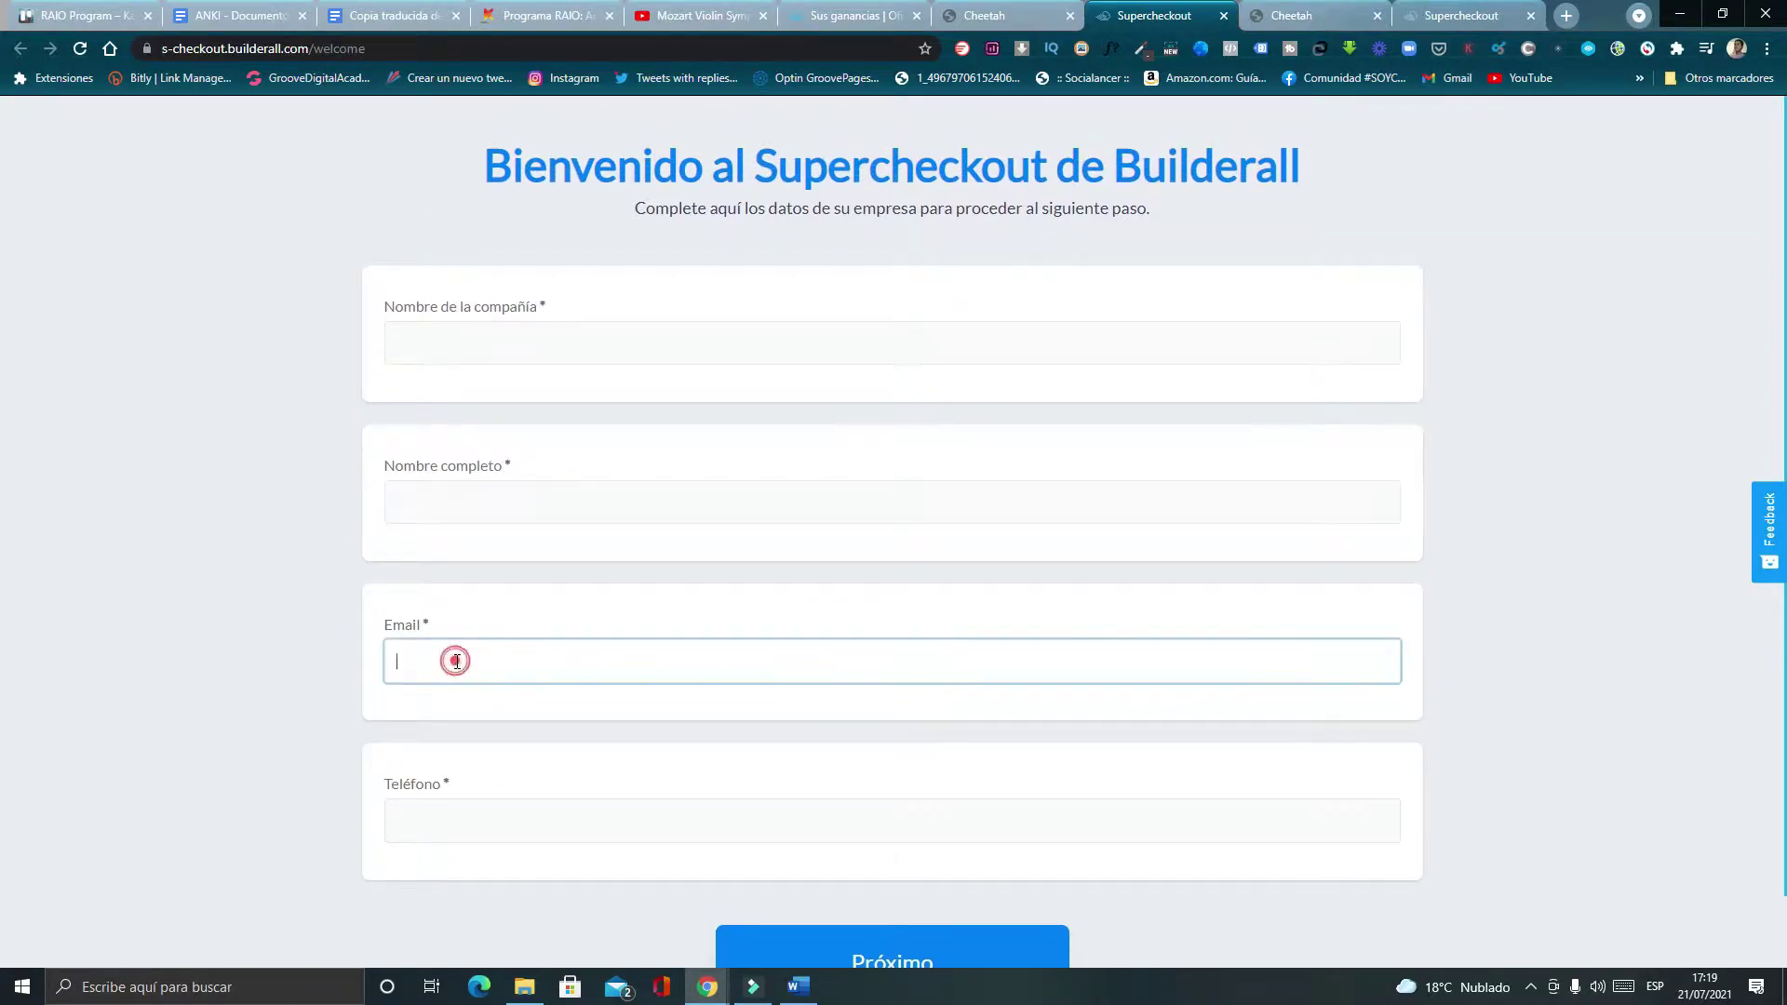
click(470, 550)
click(493, 385)
click(537, 429)
click(549, 349)
click(460, 507)
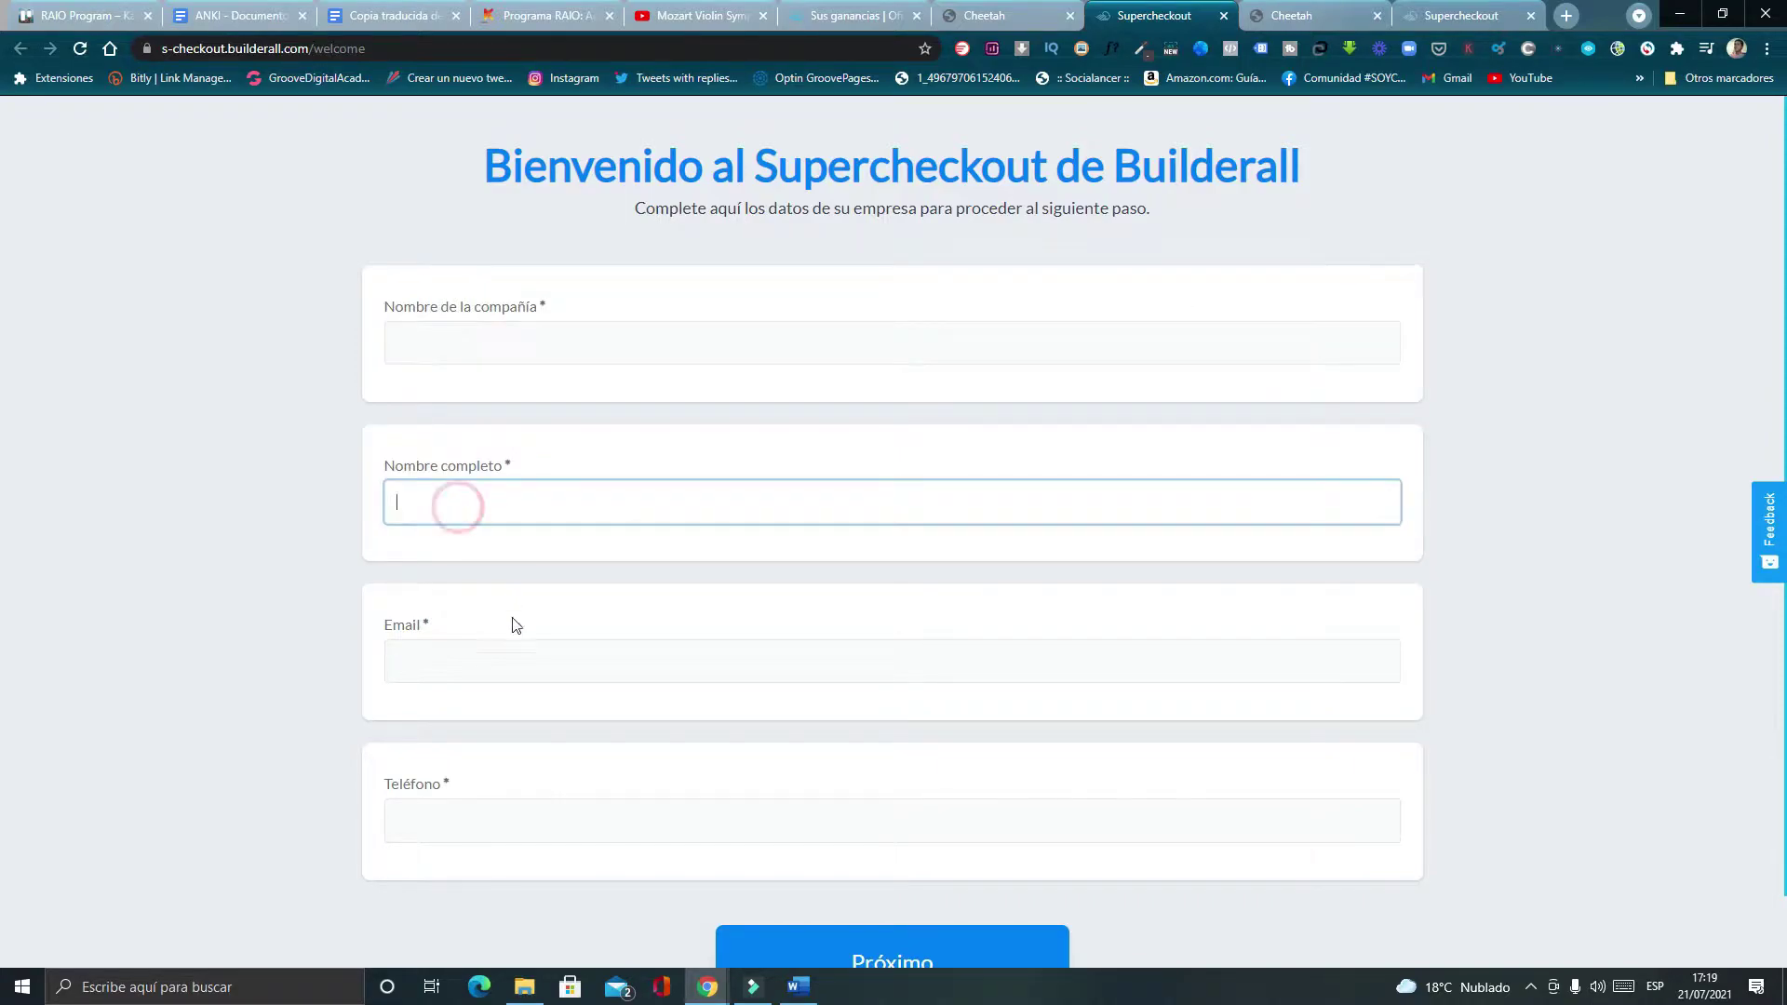
click(463, 658)
click(431, 815)
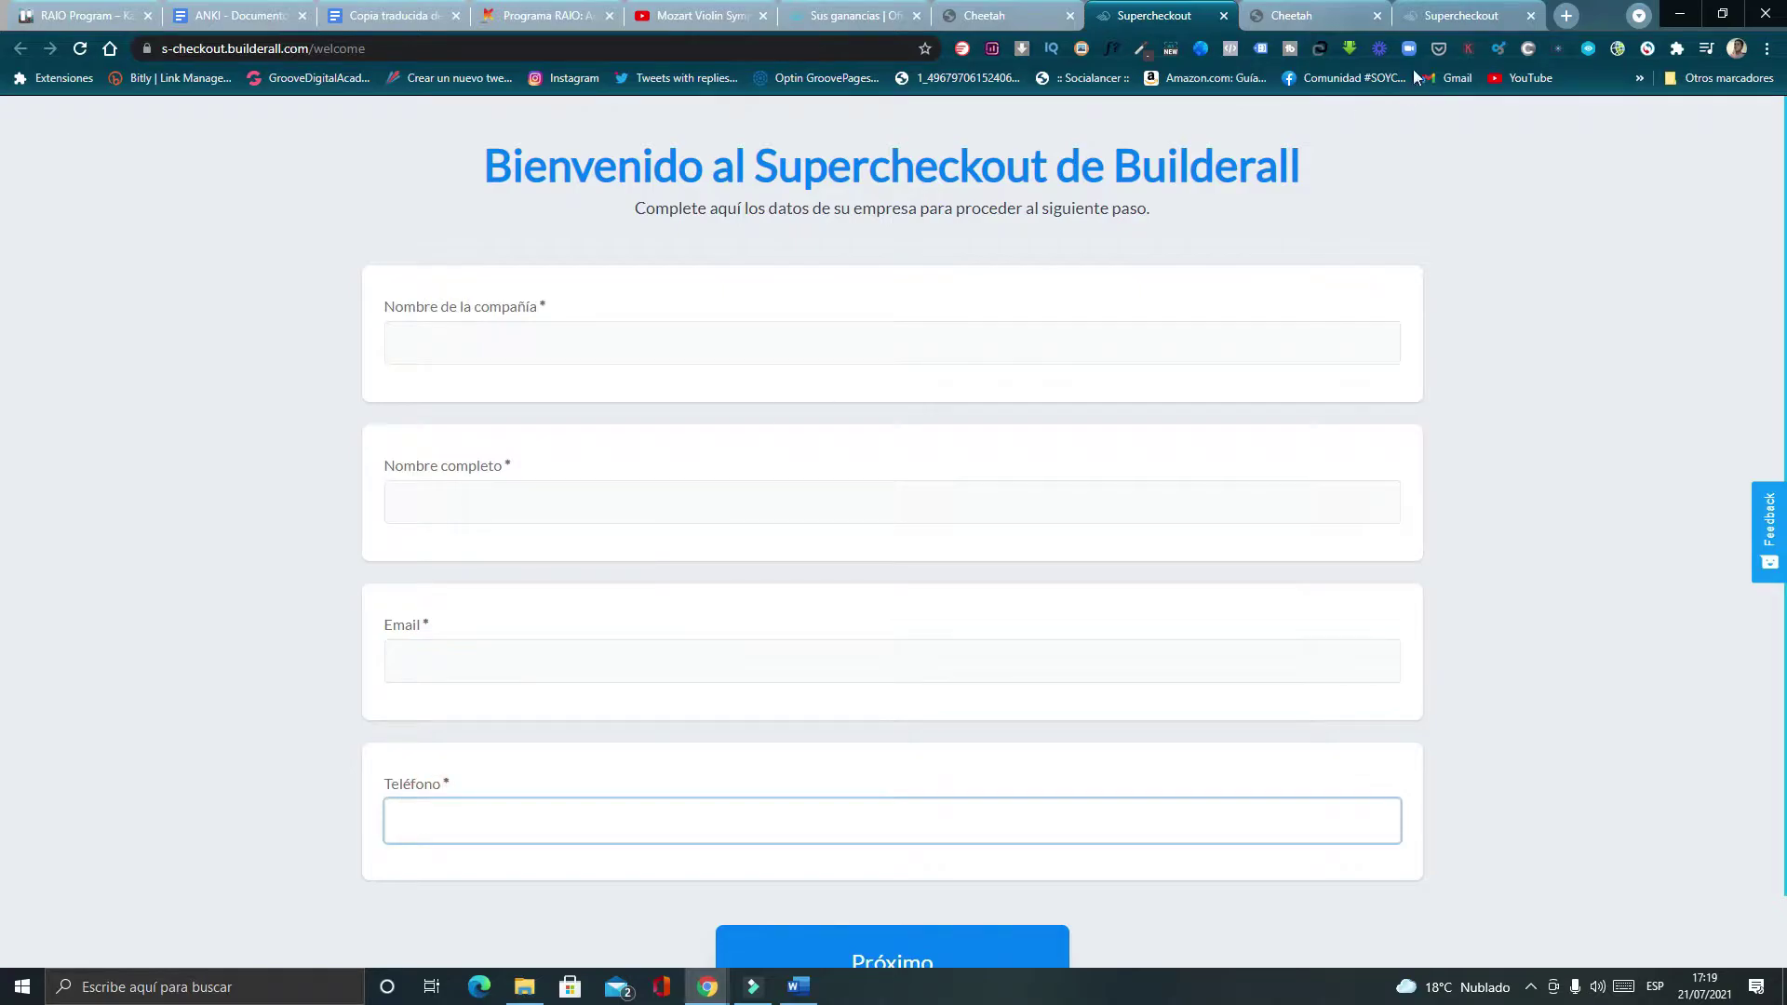
Close the blank Supercheckout form and submit the company details in the already completed one.
click(1222, 16)
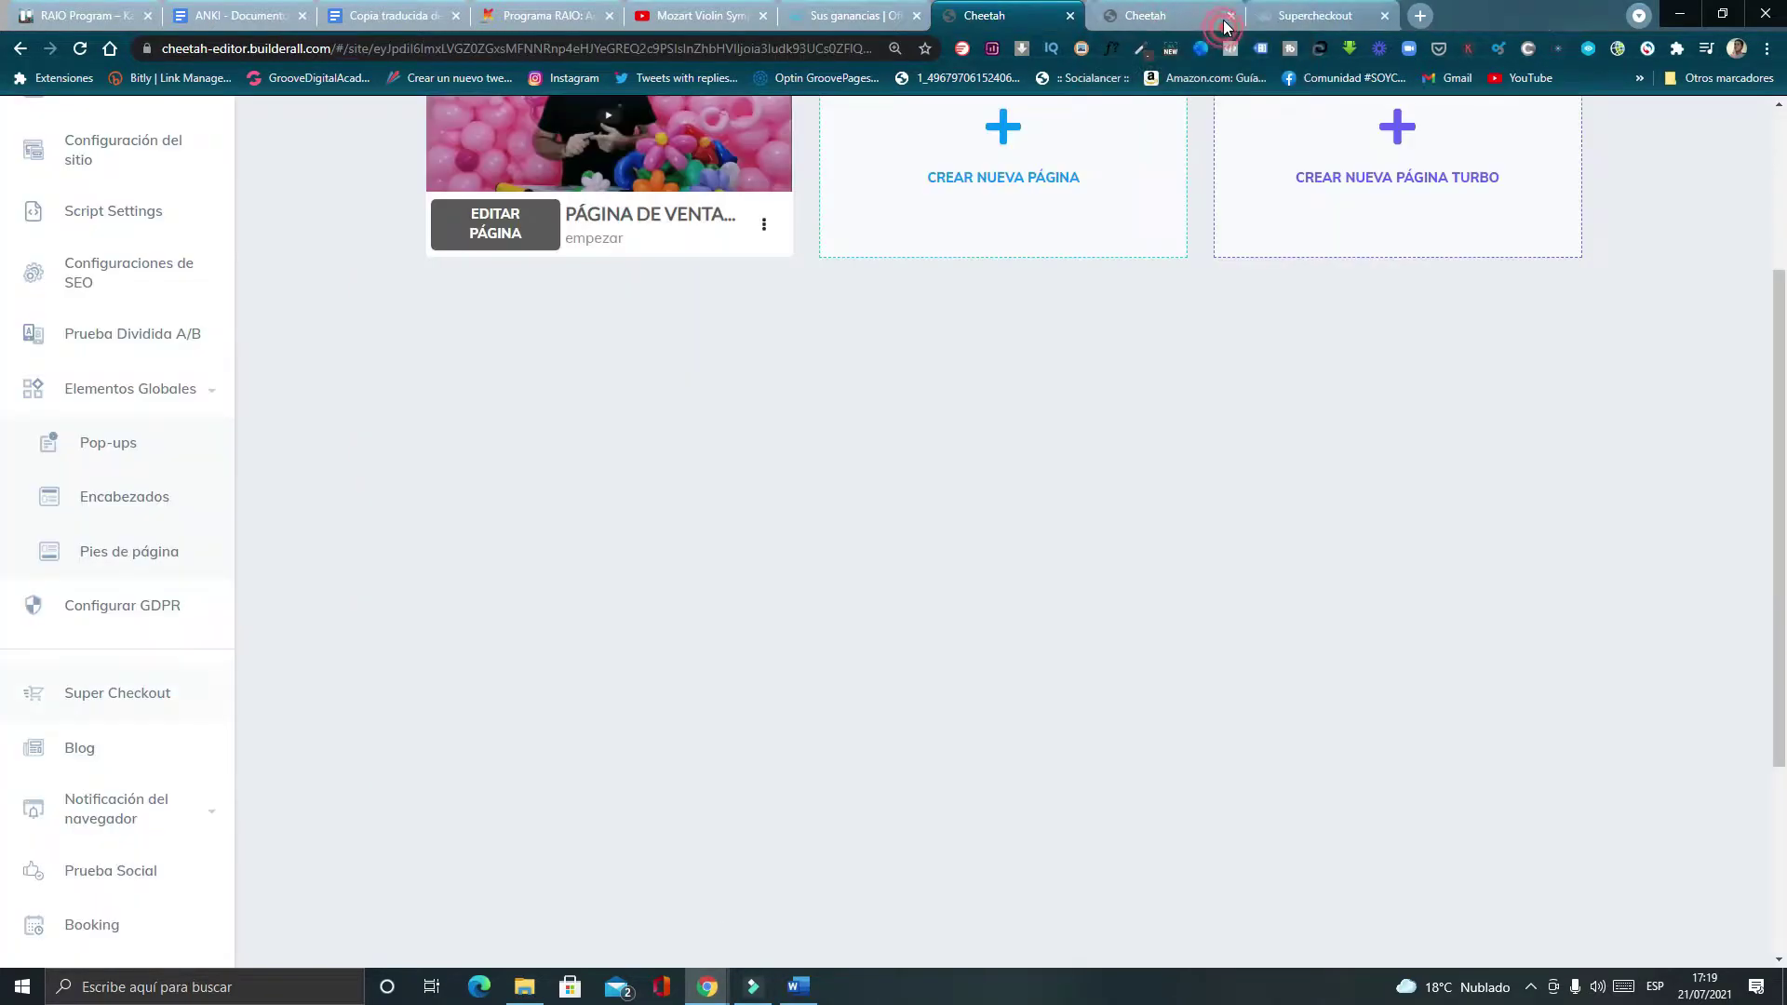
click(1307, 15)
scroll(465, 474, down, 2)
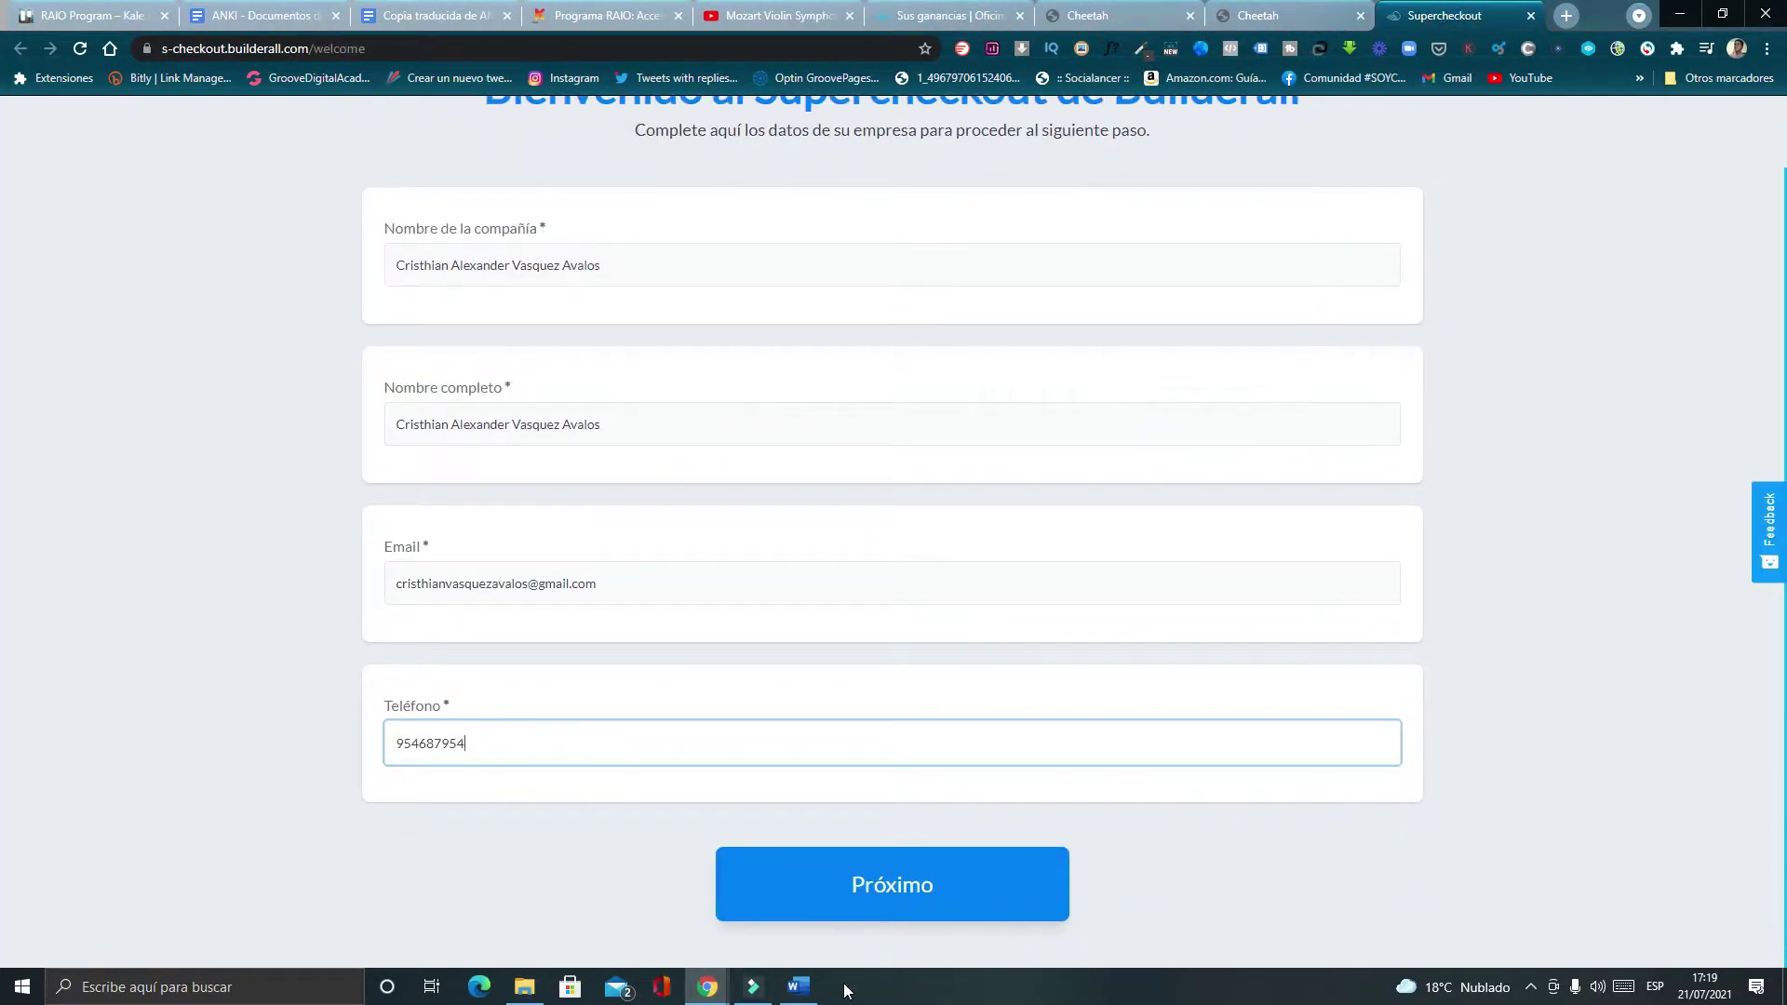
scroll(494, 426, up, 2)
scroll(417, 642, down, 2)
click(857, 884)
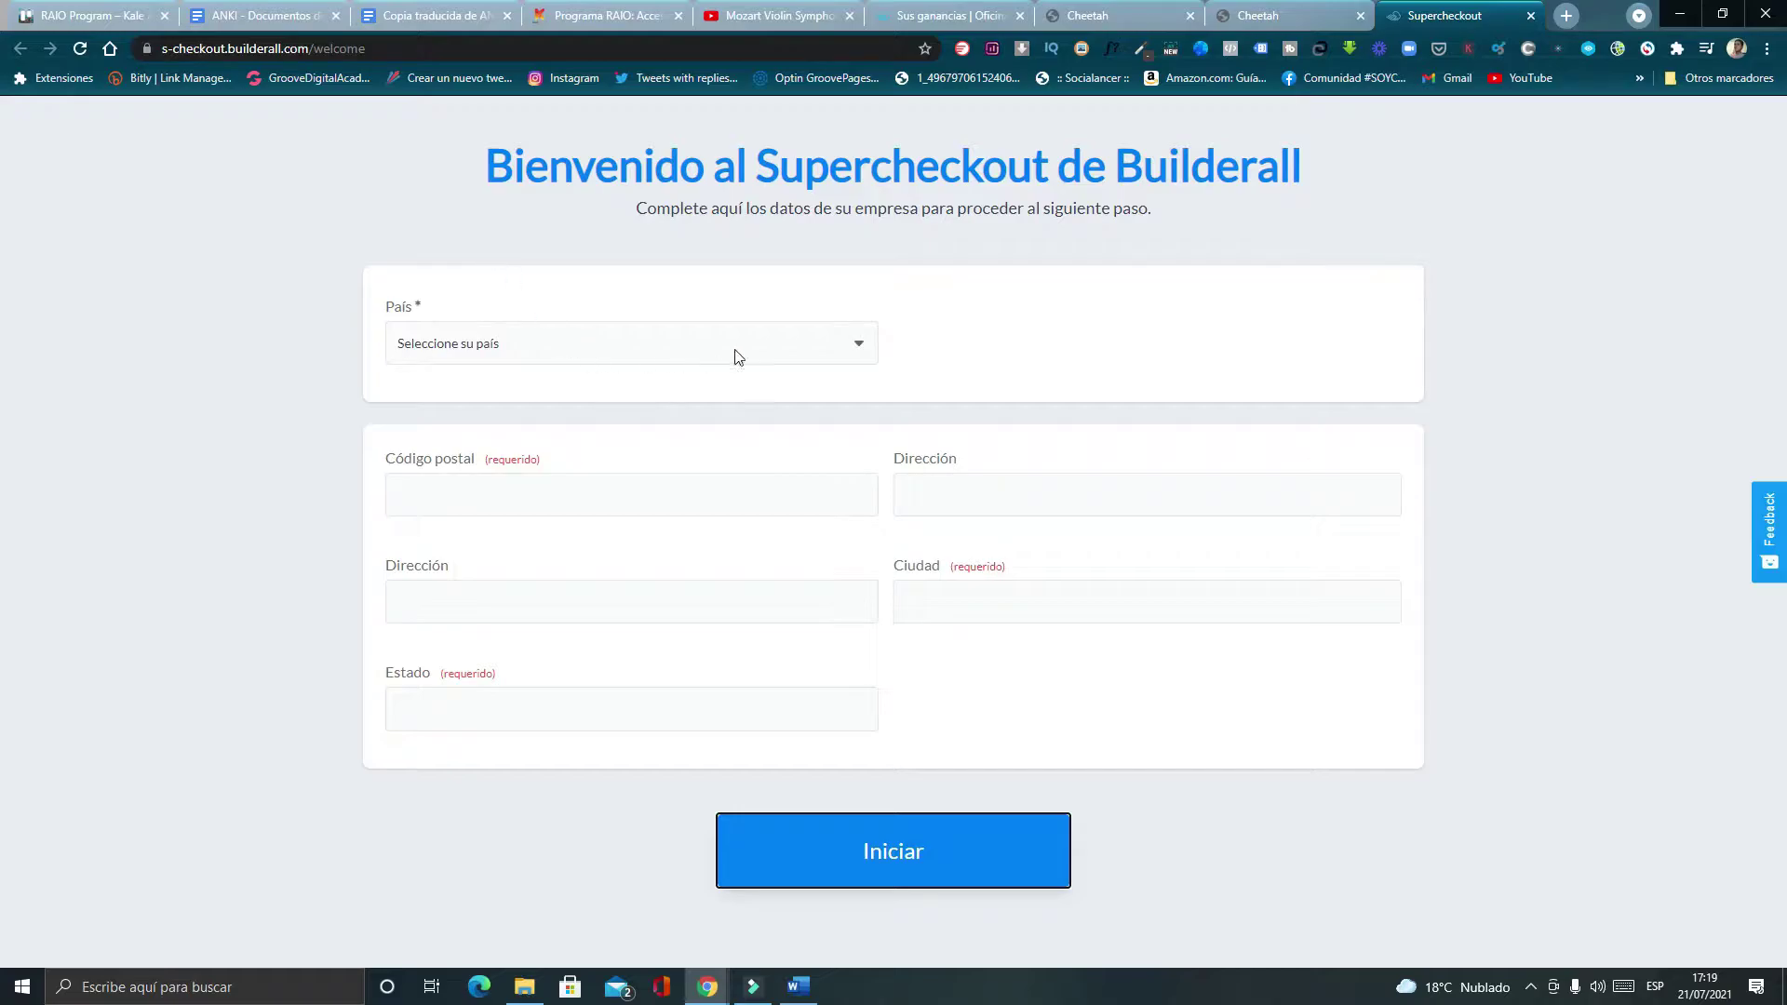
Set the business country to Peru.
click(866, 349)
scroll(434, 551, down, 10)
scroll(434, 551, up, 10)
scroll(434, 552, down, 20)
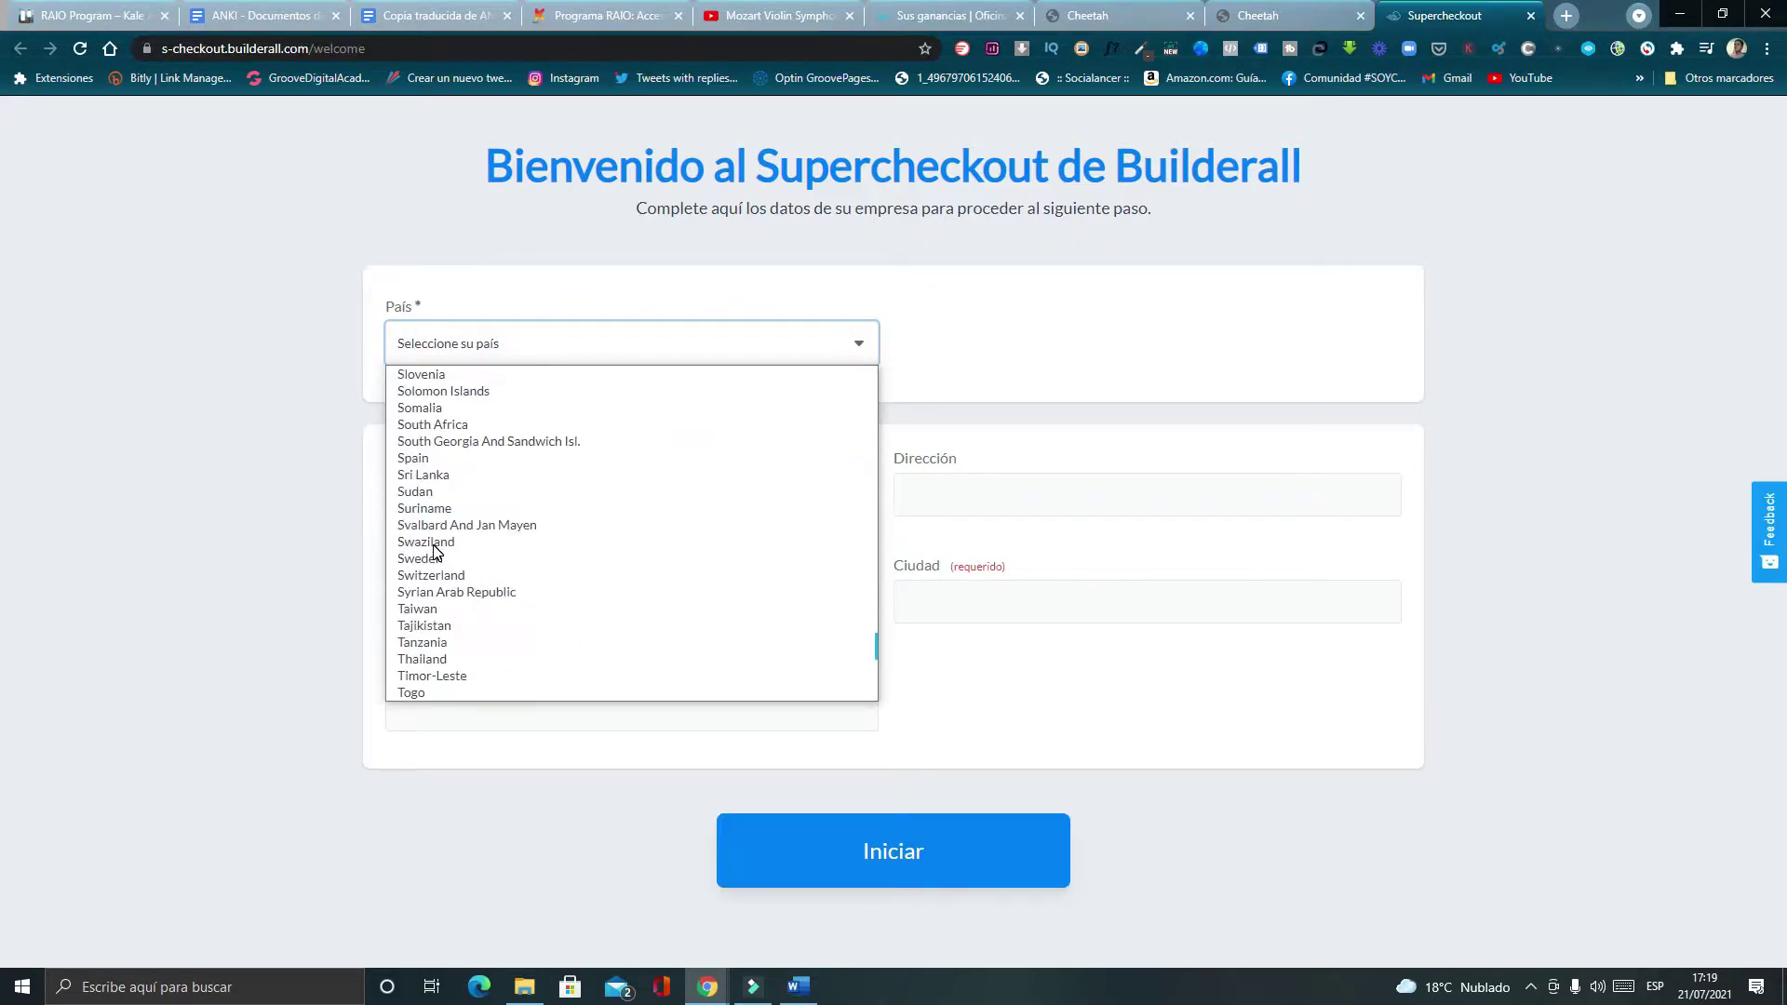
scroll(435, 552, up, 8)
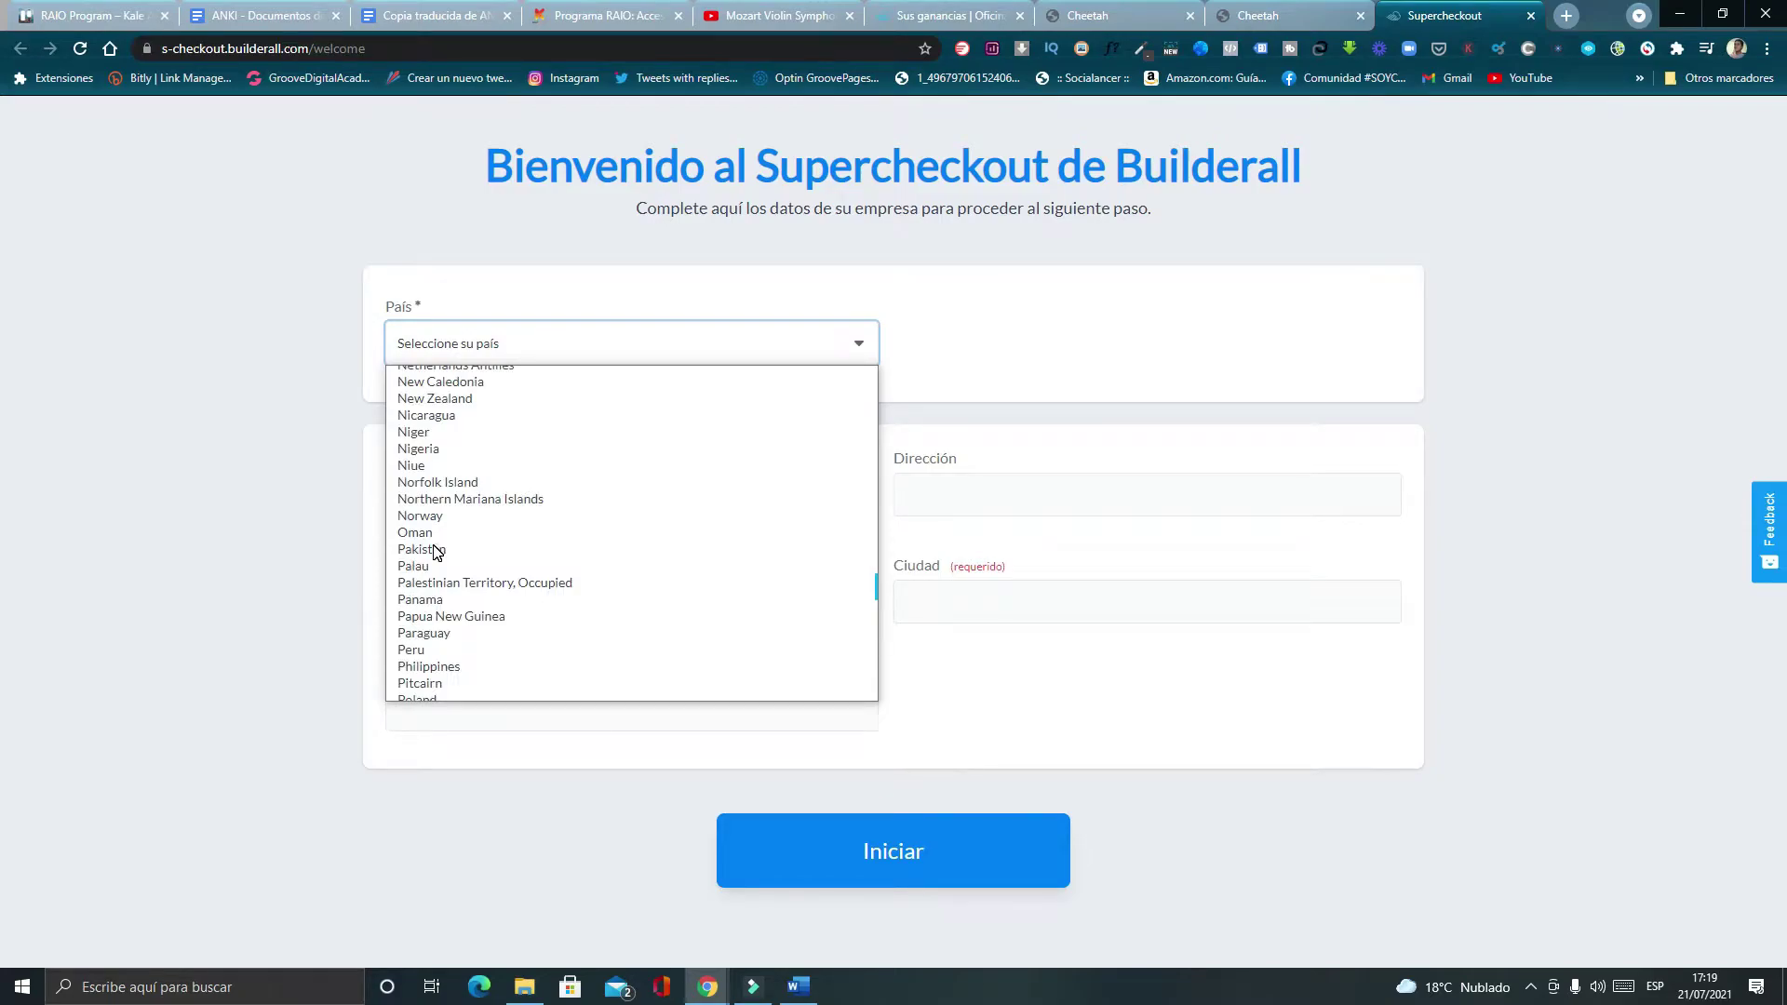
click(432, 649)
Fill in the business postal code, both address fields and the city, set the state to Lima, and submit the form.
click(530, 502)
click(593, 581)
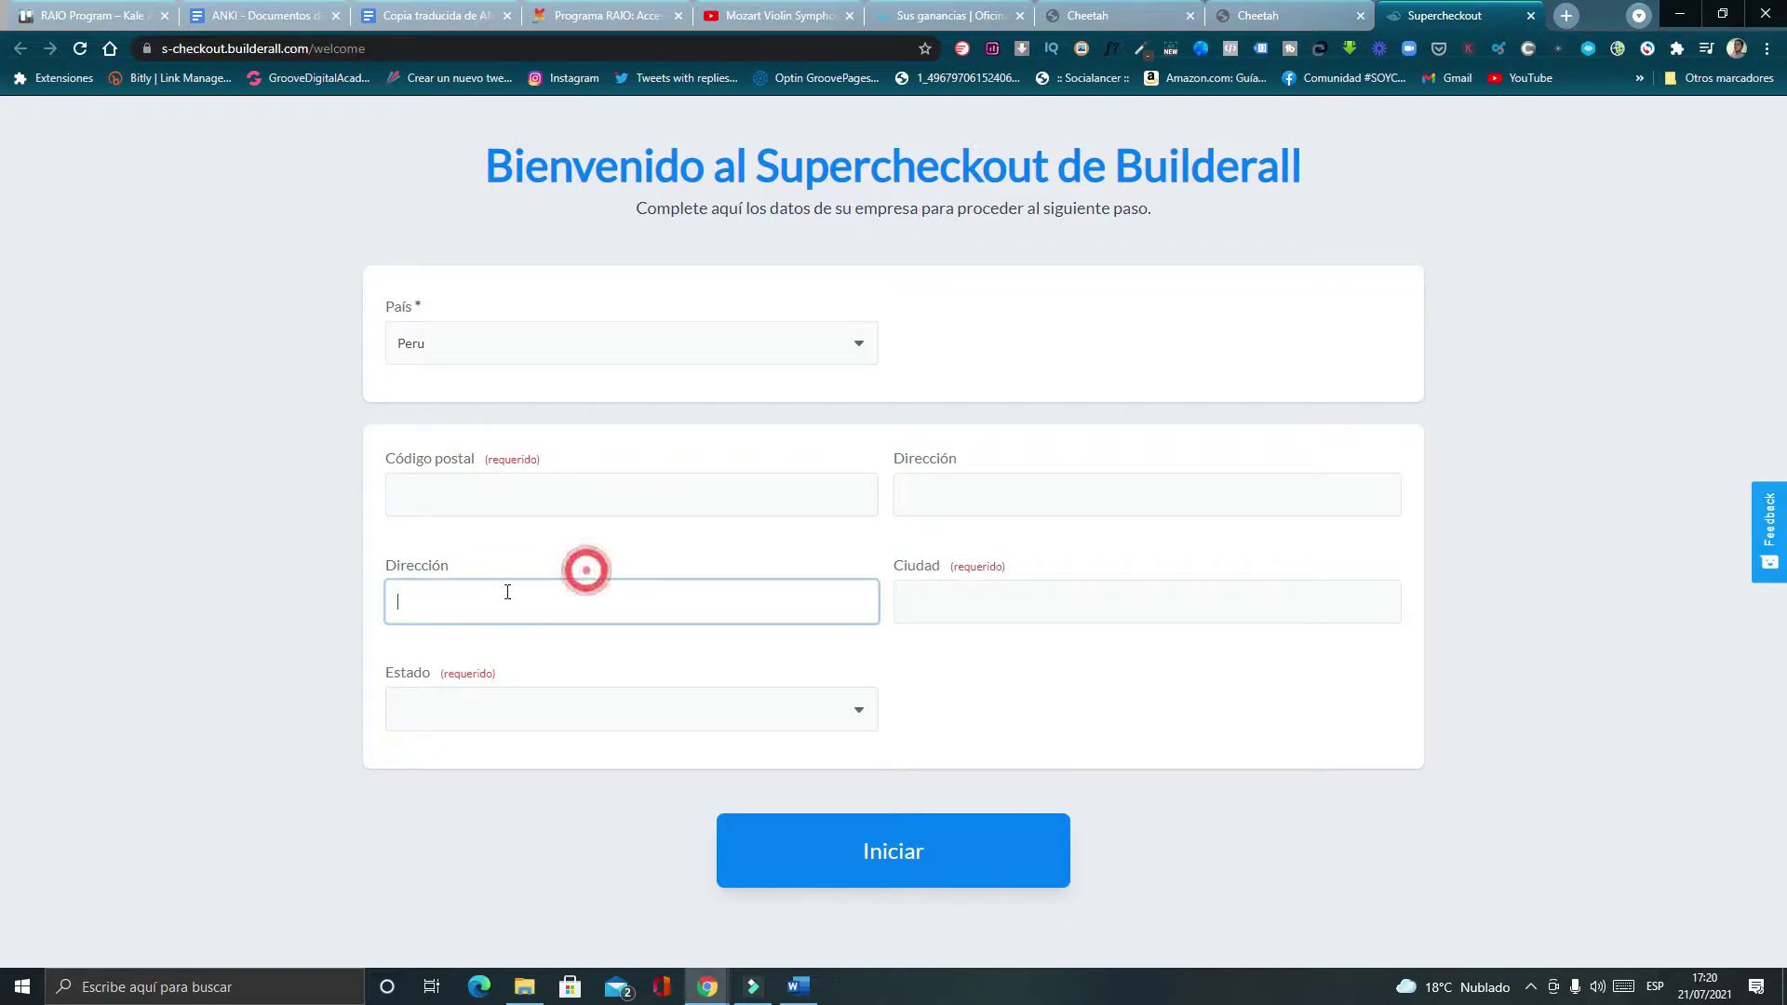
click(513, 713)
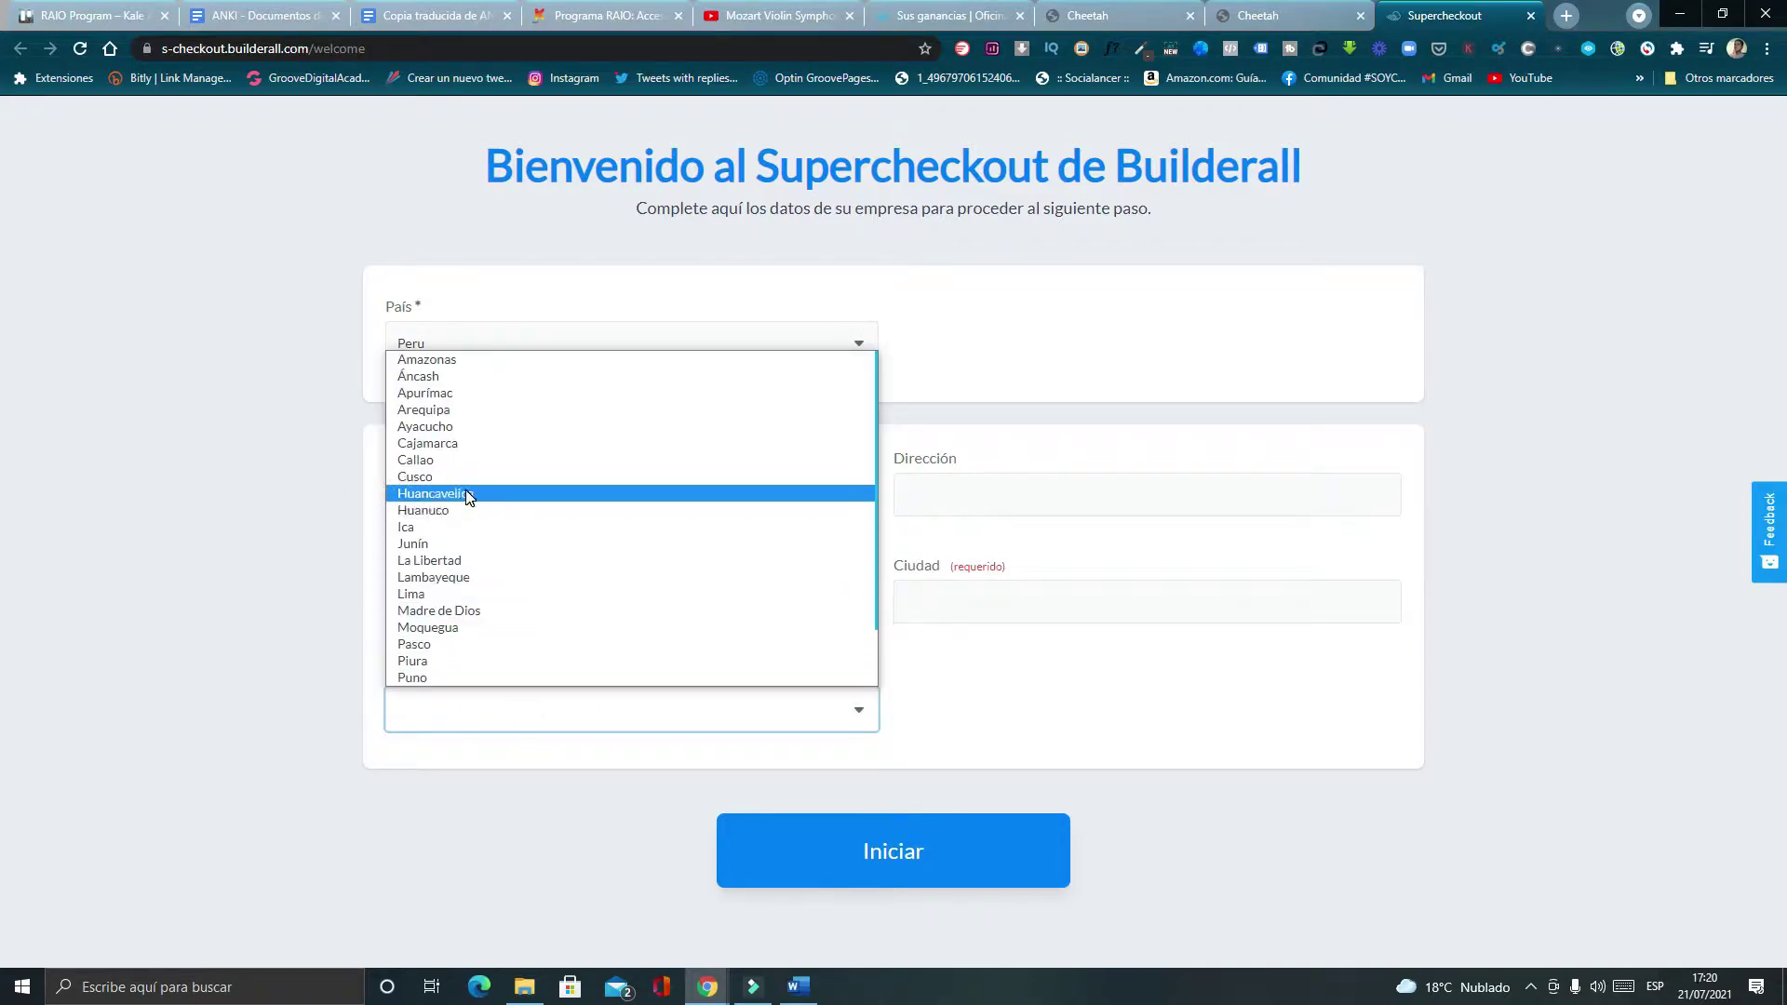
click(463, 593)
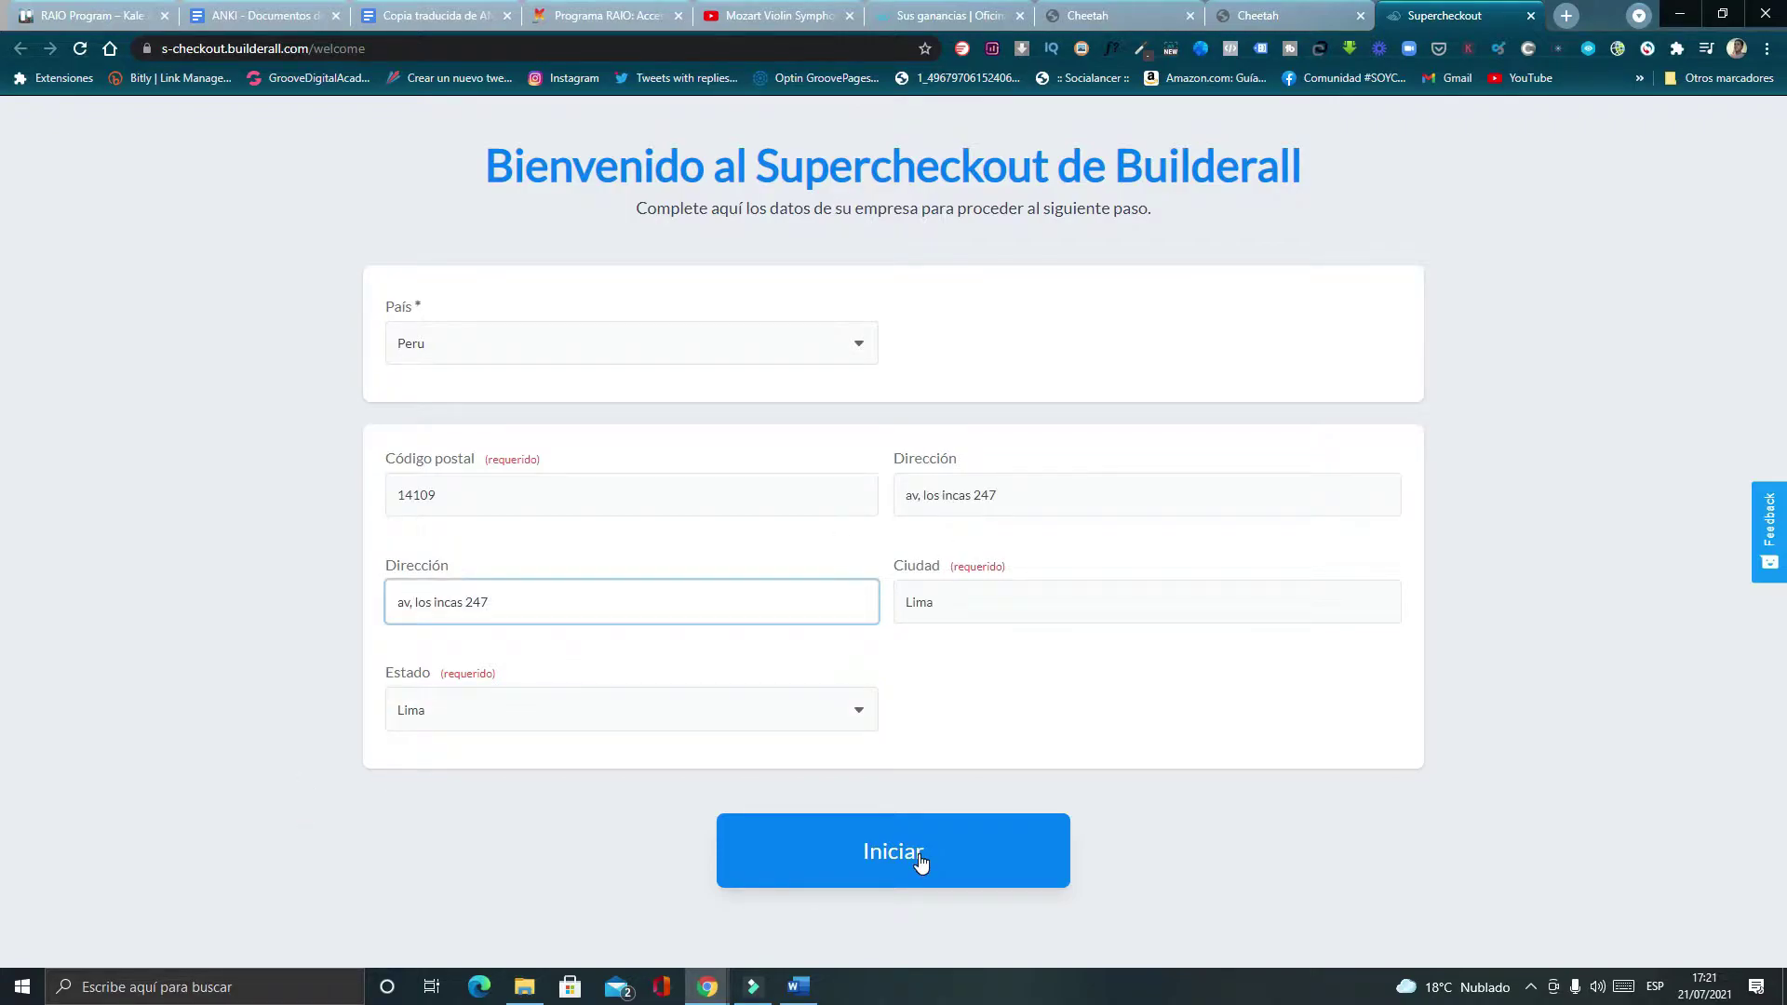
click(921, 860)
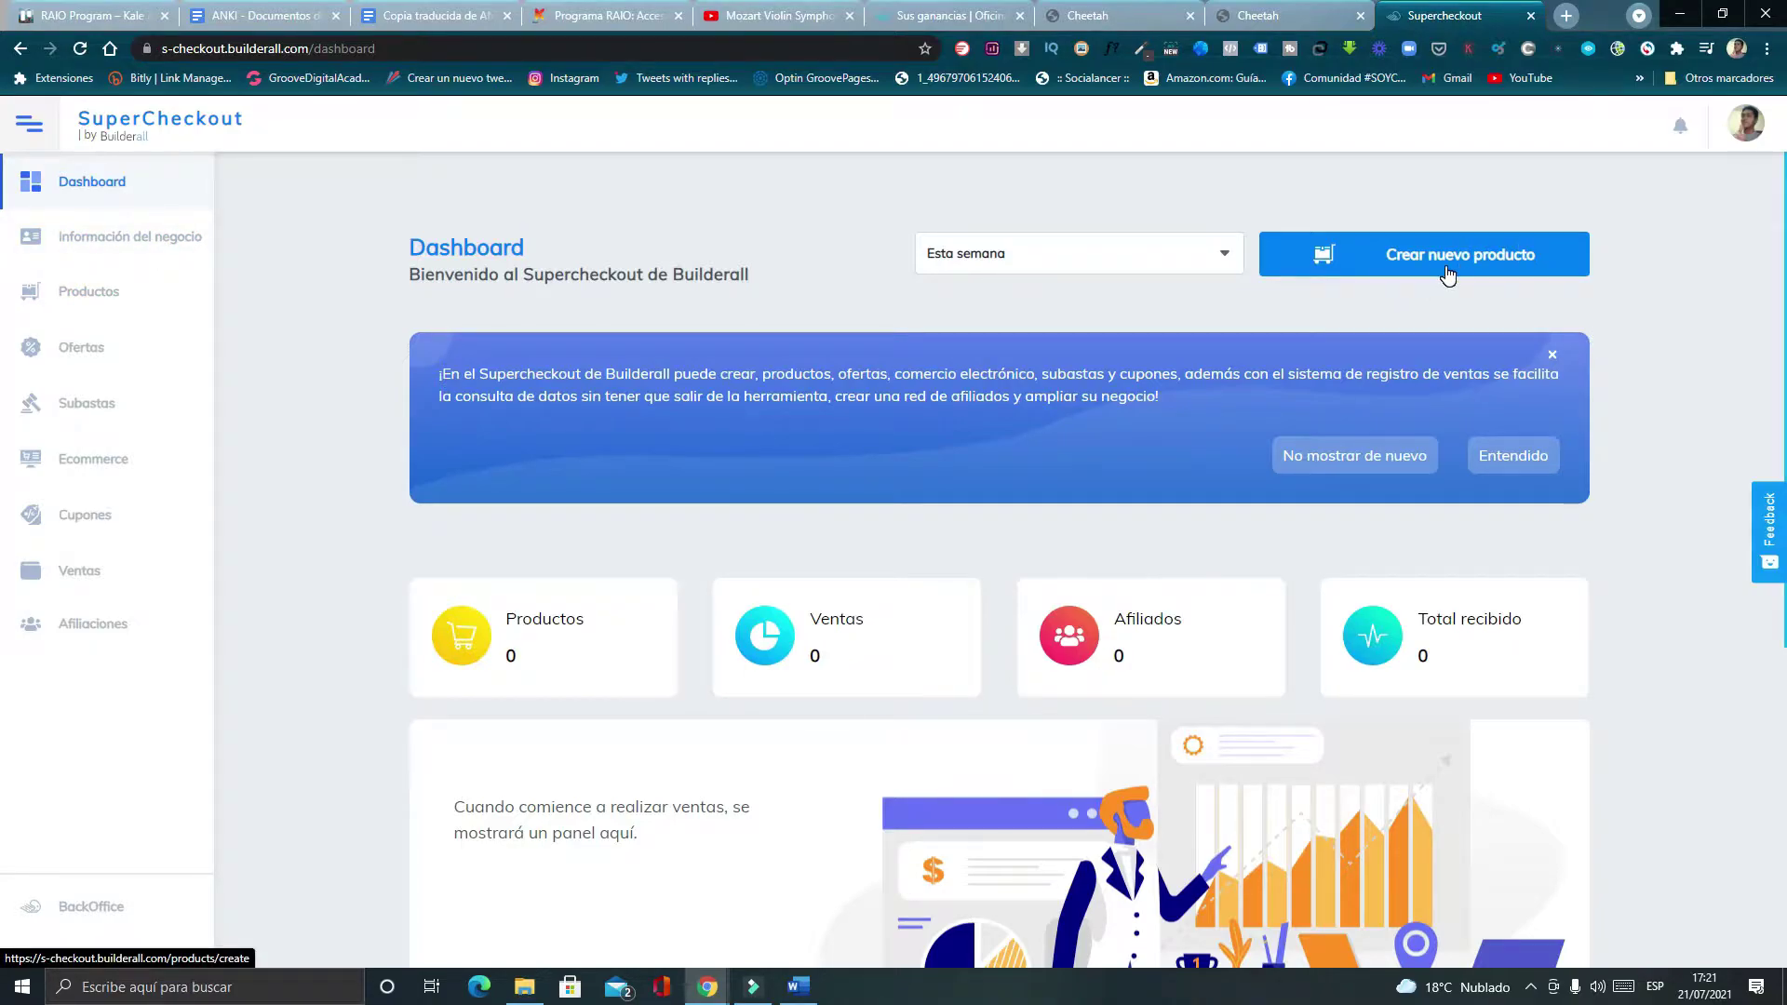
Start a new product and name it "curso YouTube Ads".
click(1447, 273)
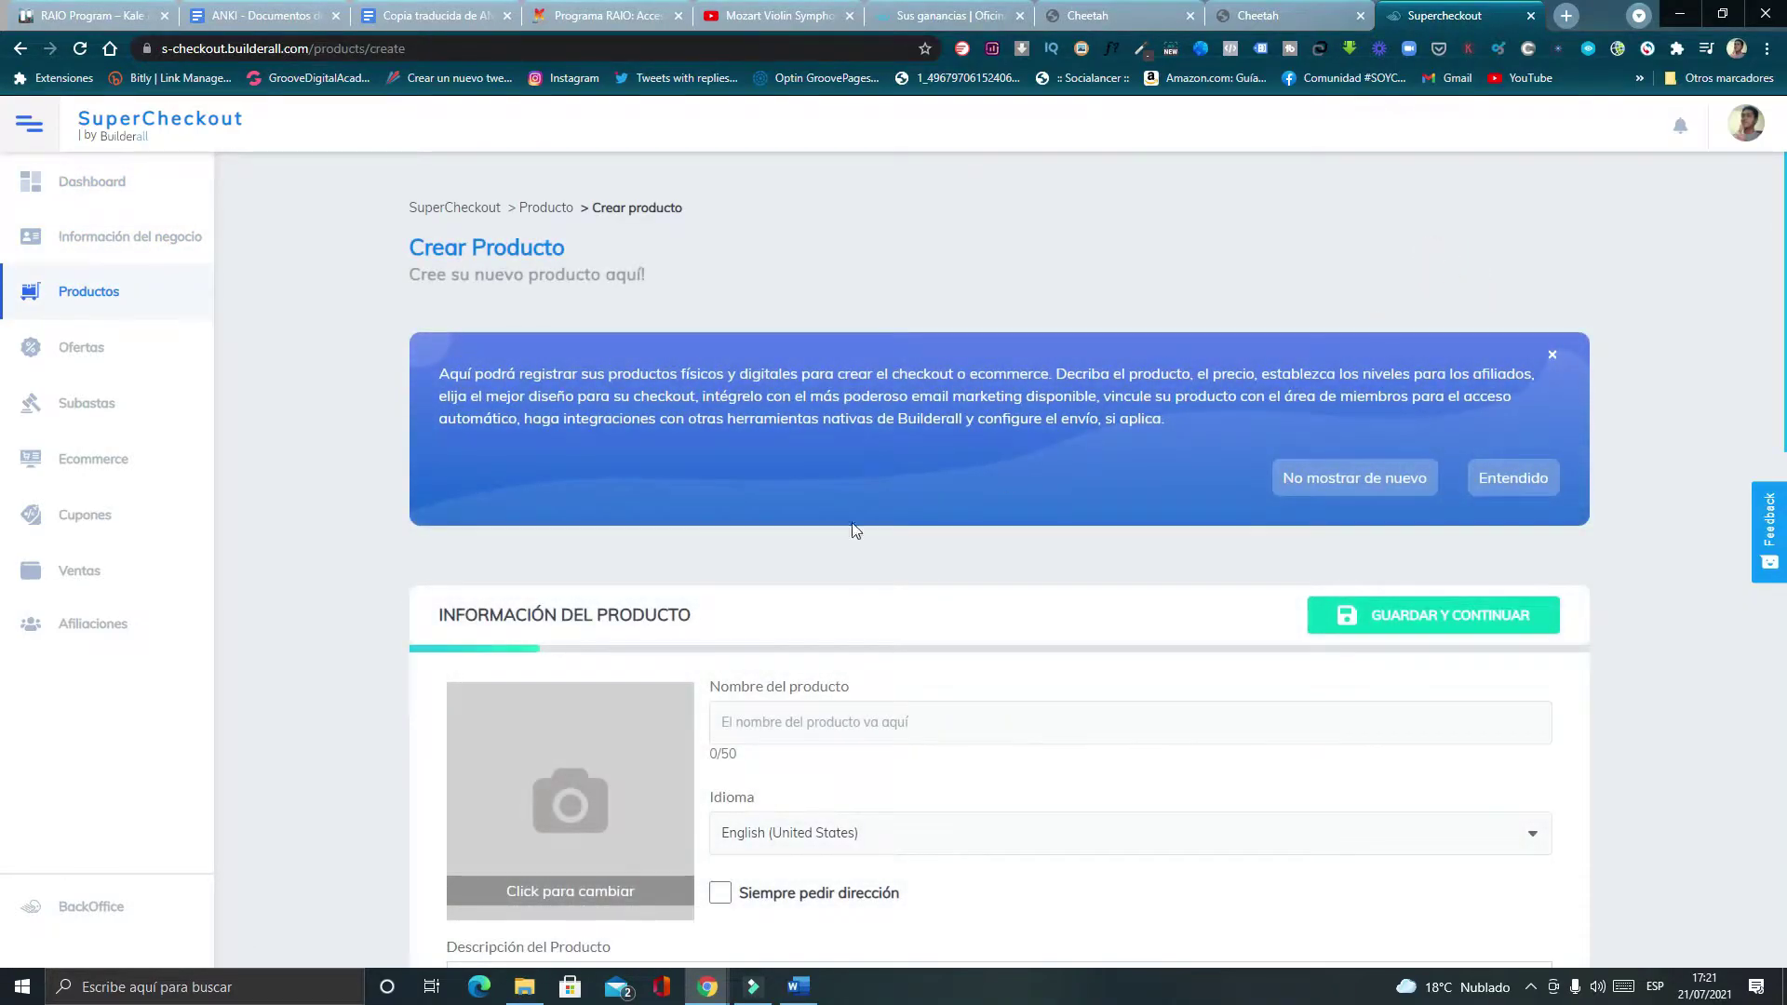
scroll(794, 660, down, 2)
scroll(799, 526, down, 2)
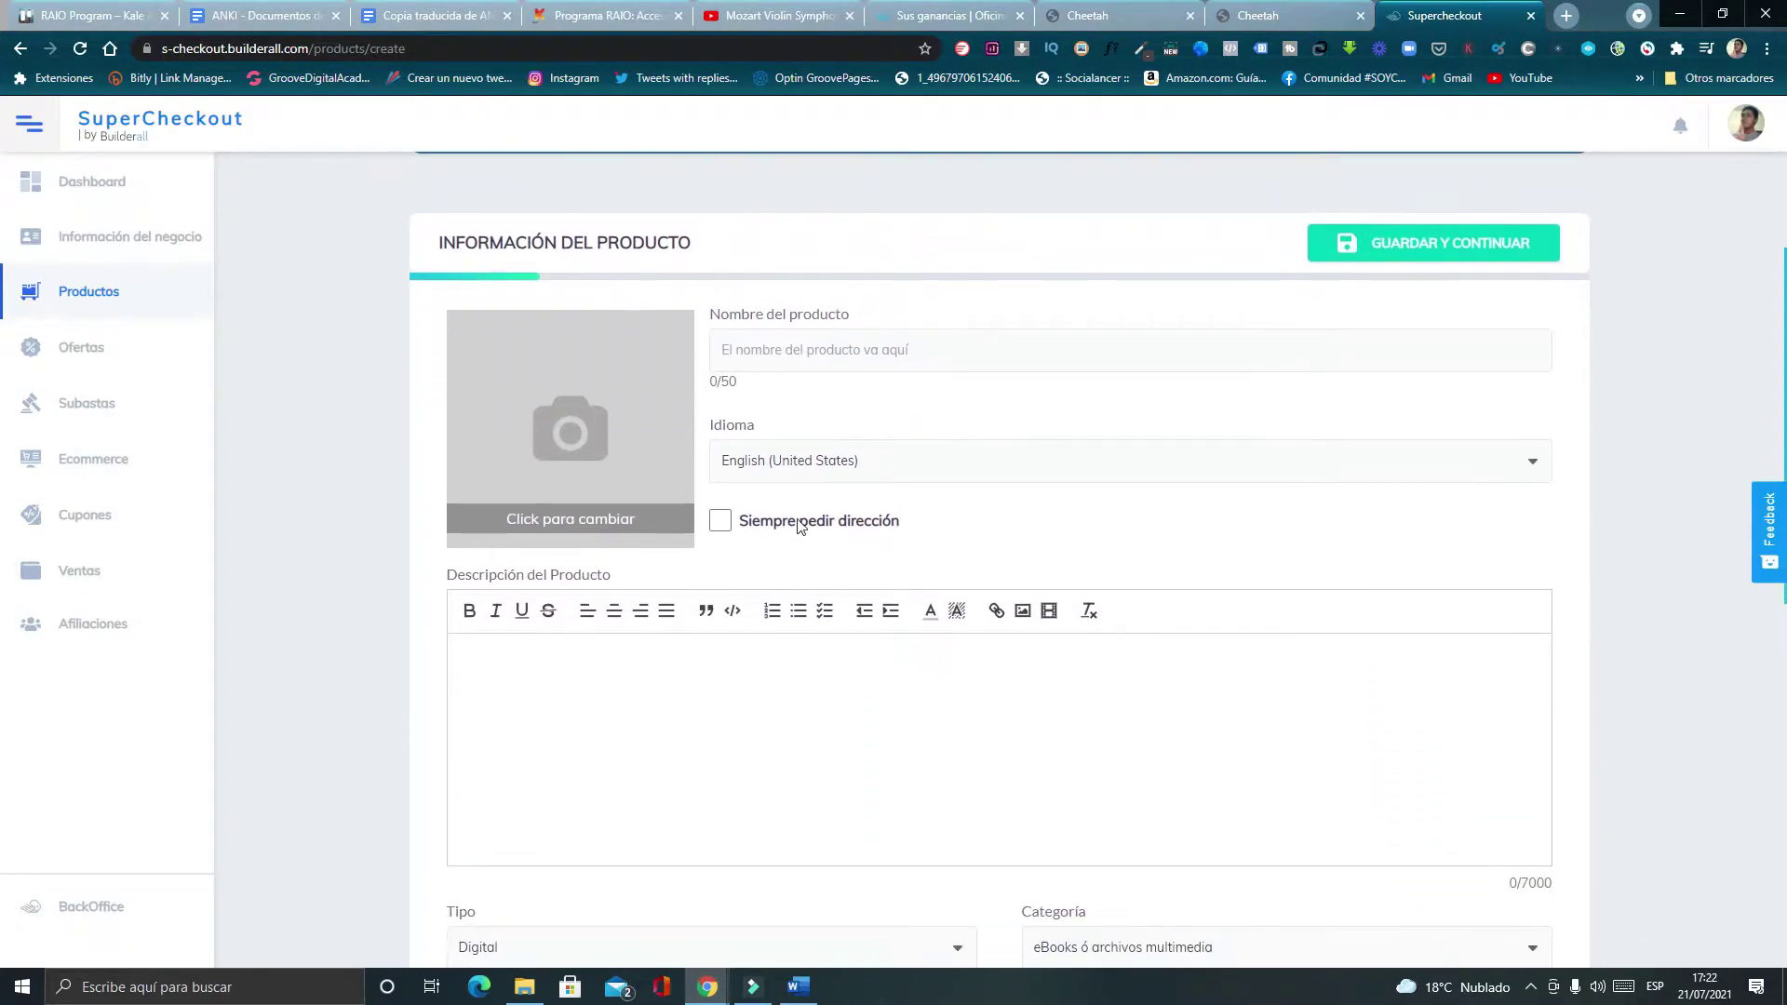
click(822, 350)
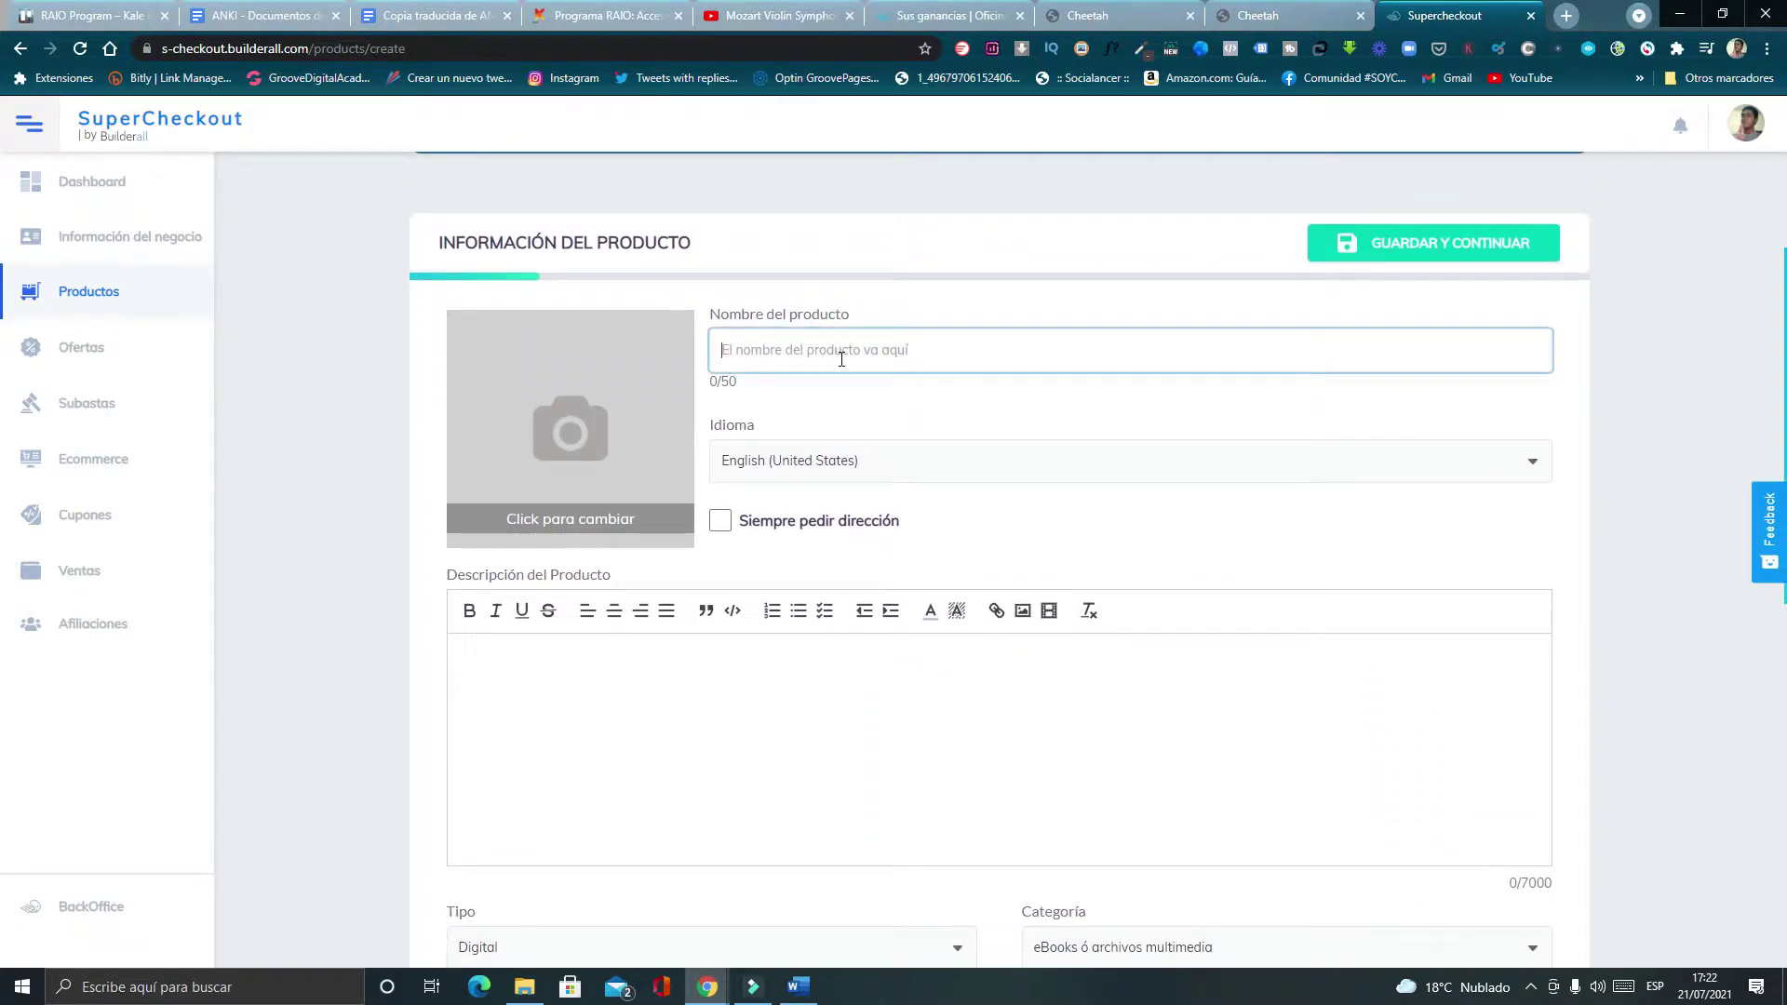
text(curso YouTube Ads)
Set the product's language to Español and switch the Siempre pedir dirección option on and back off.
click(849, 463)
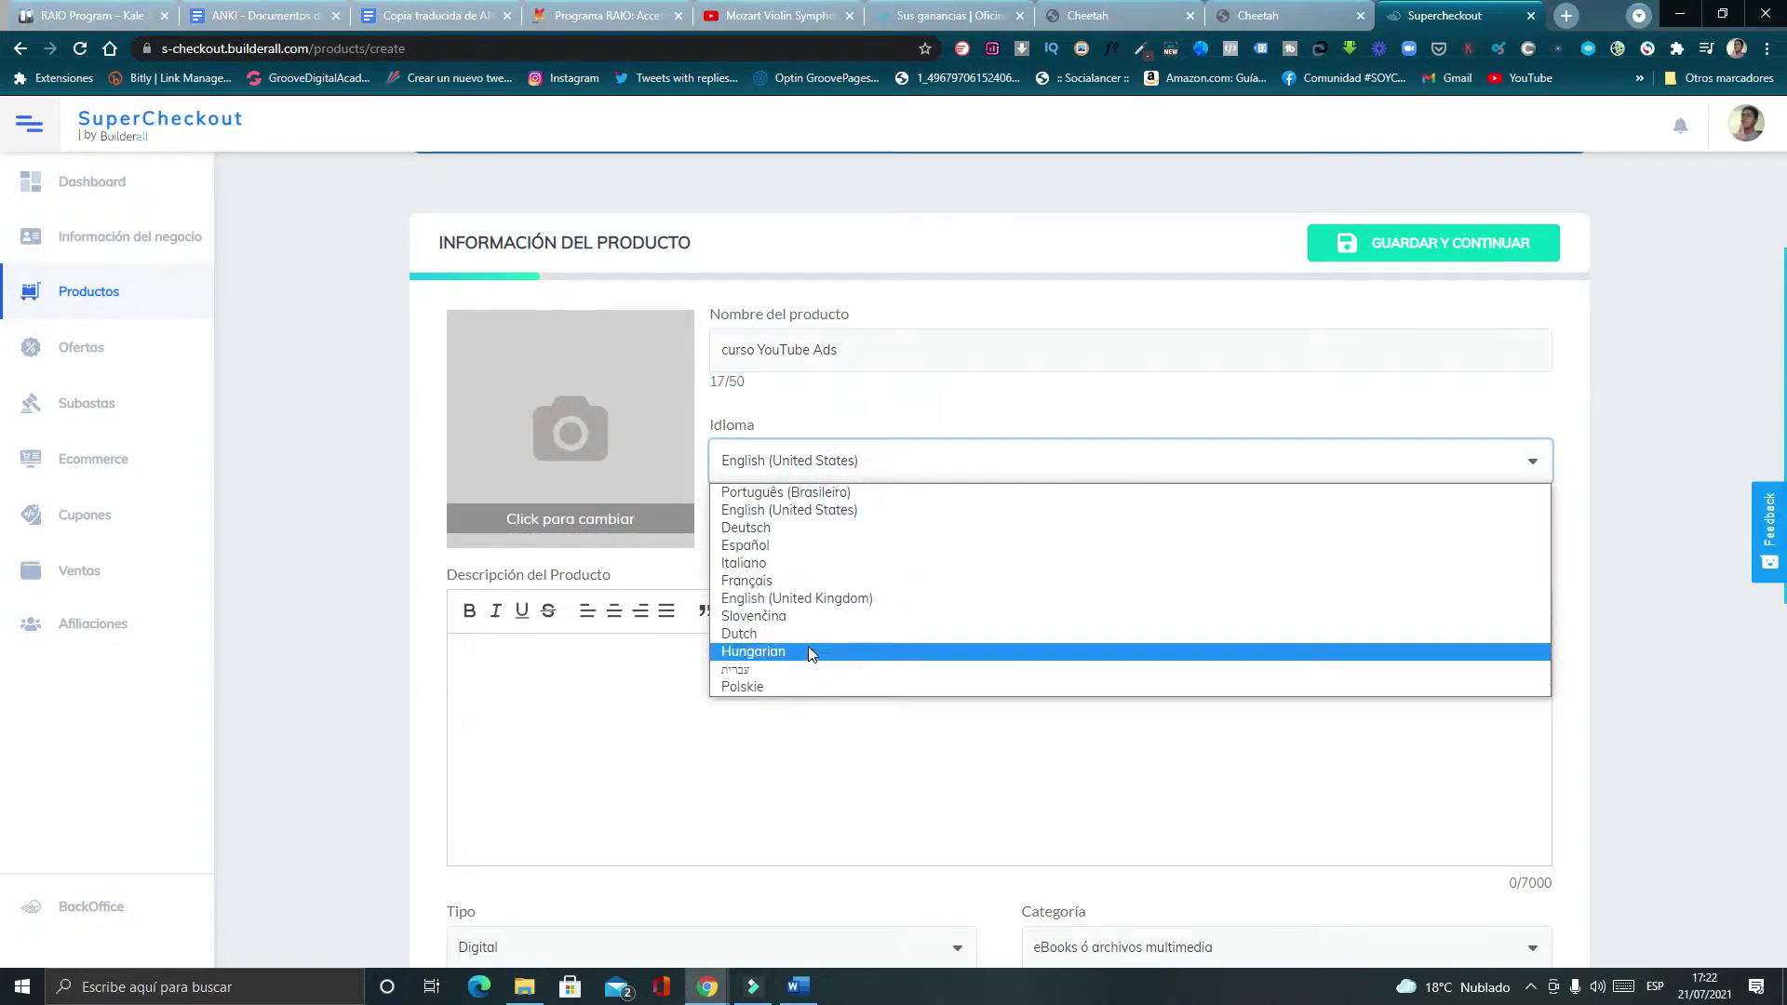
click(802, 545)
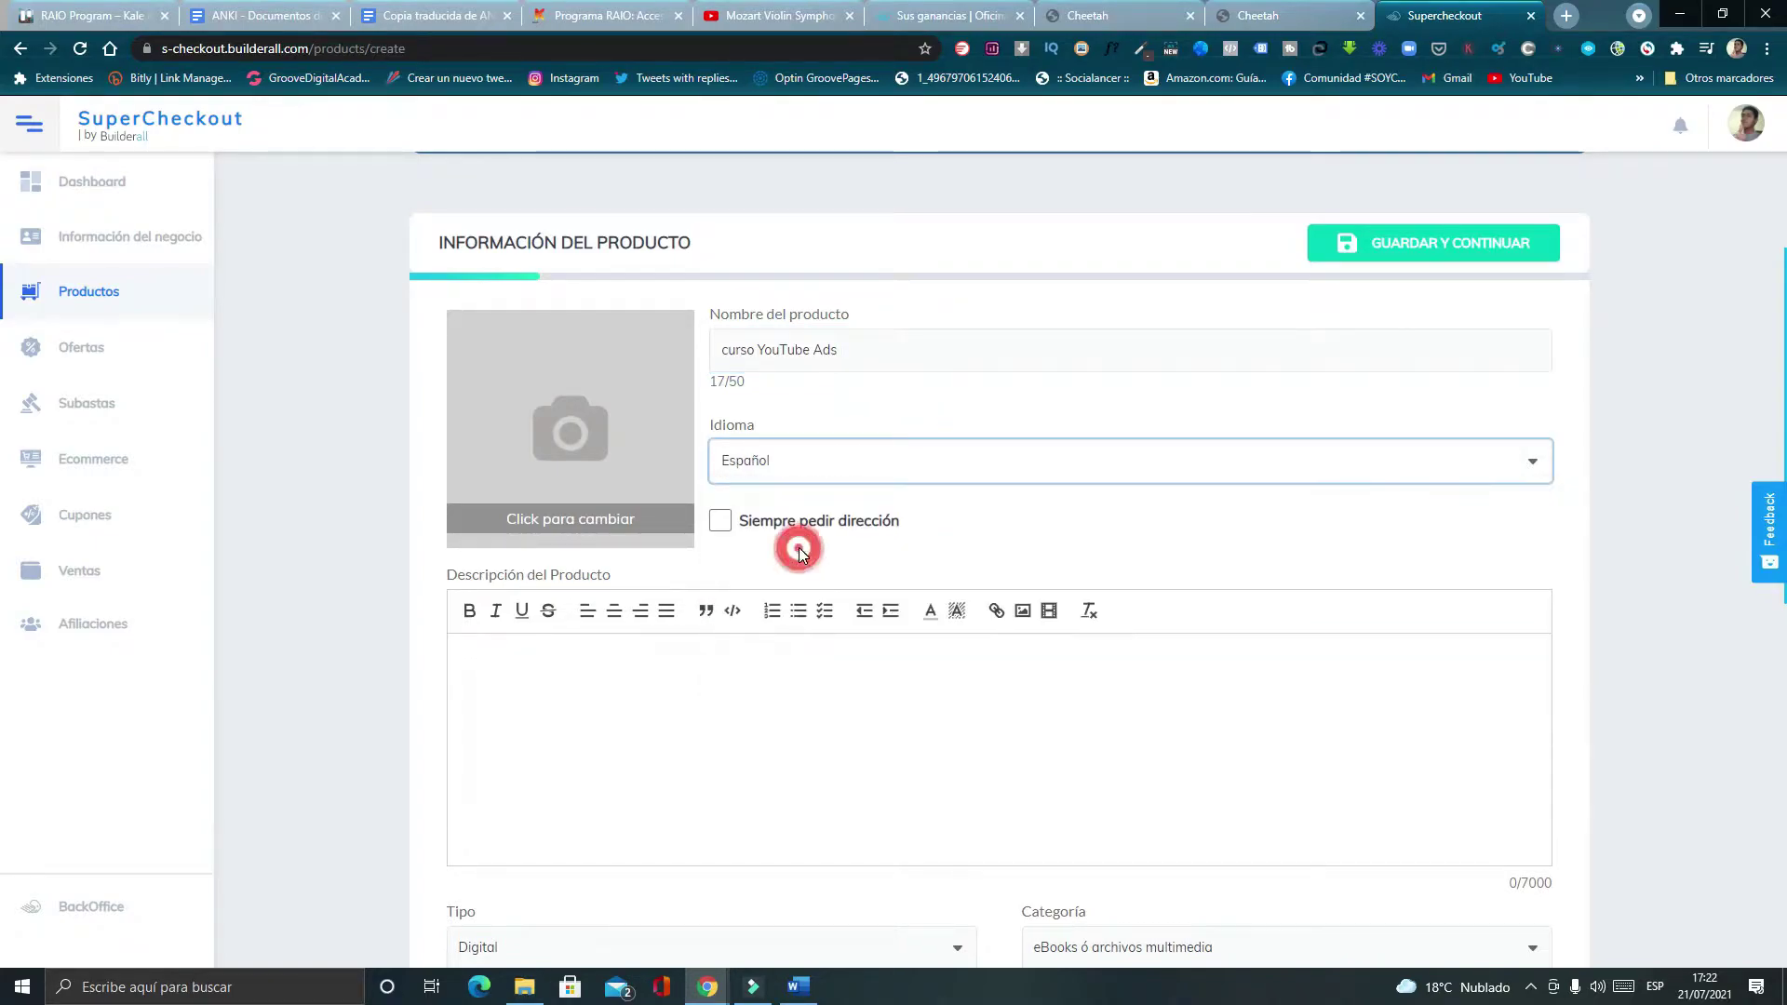
click(719, 528)
click(723, 527)
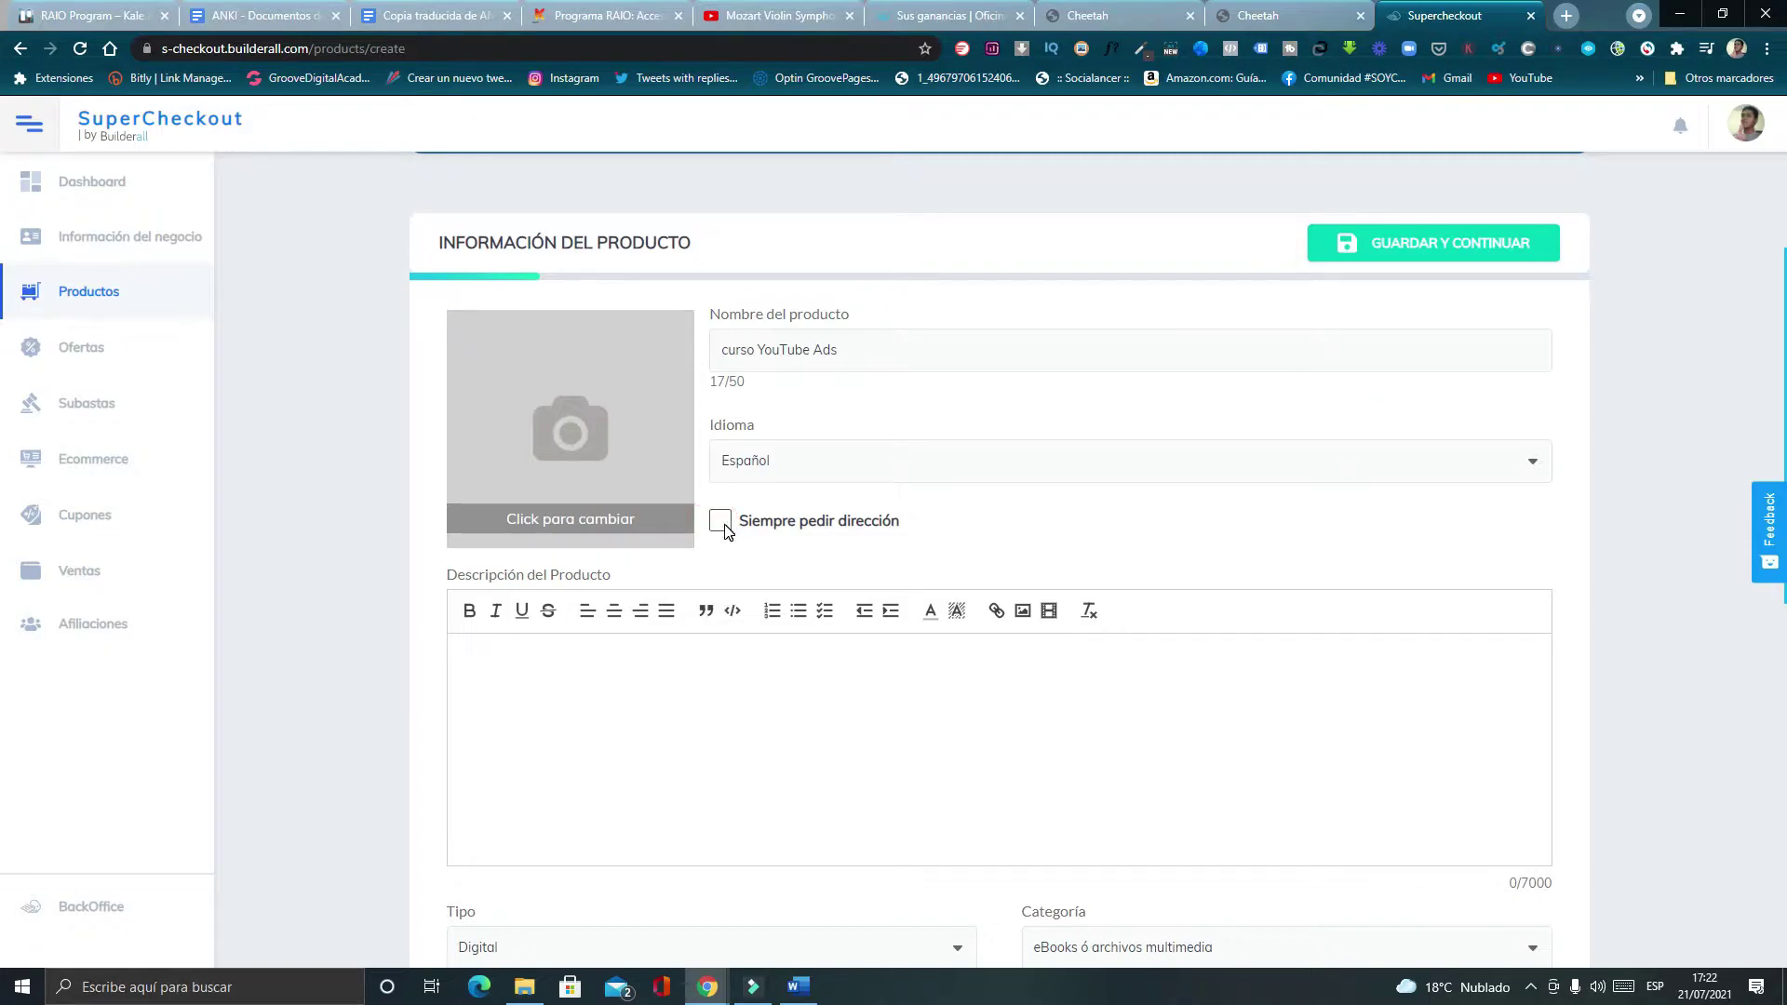
Enter "......." as placeholder text in the product description.
click(652, 654)
scroll(642, 675, down, 4)
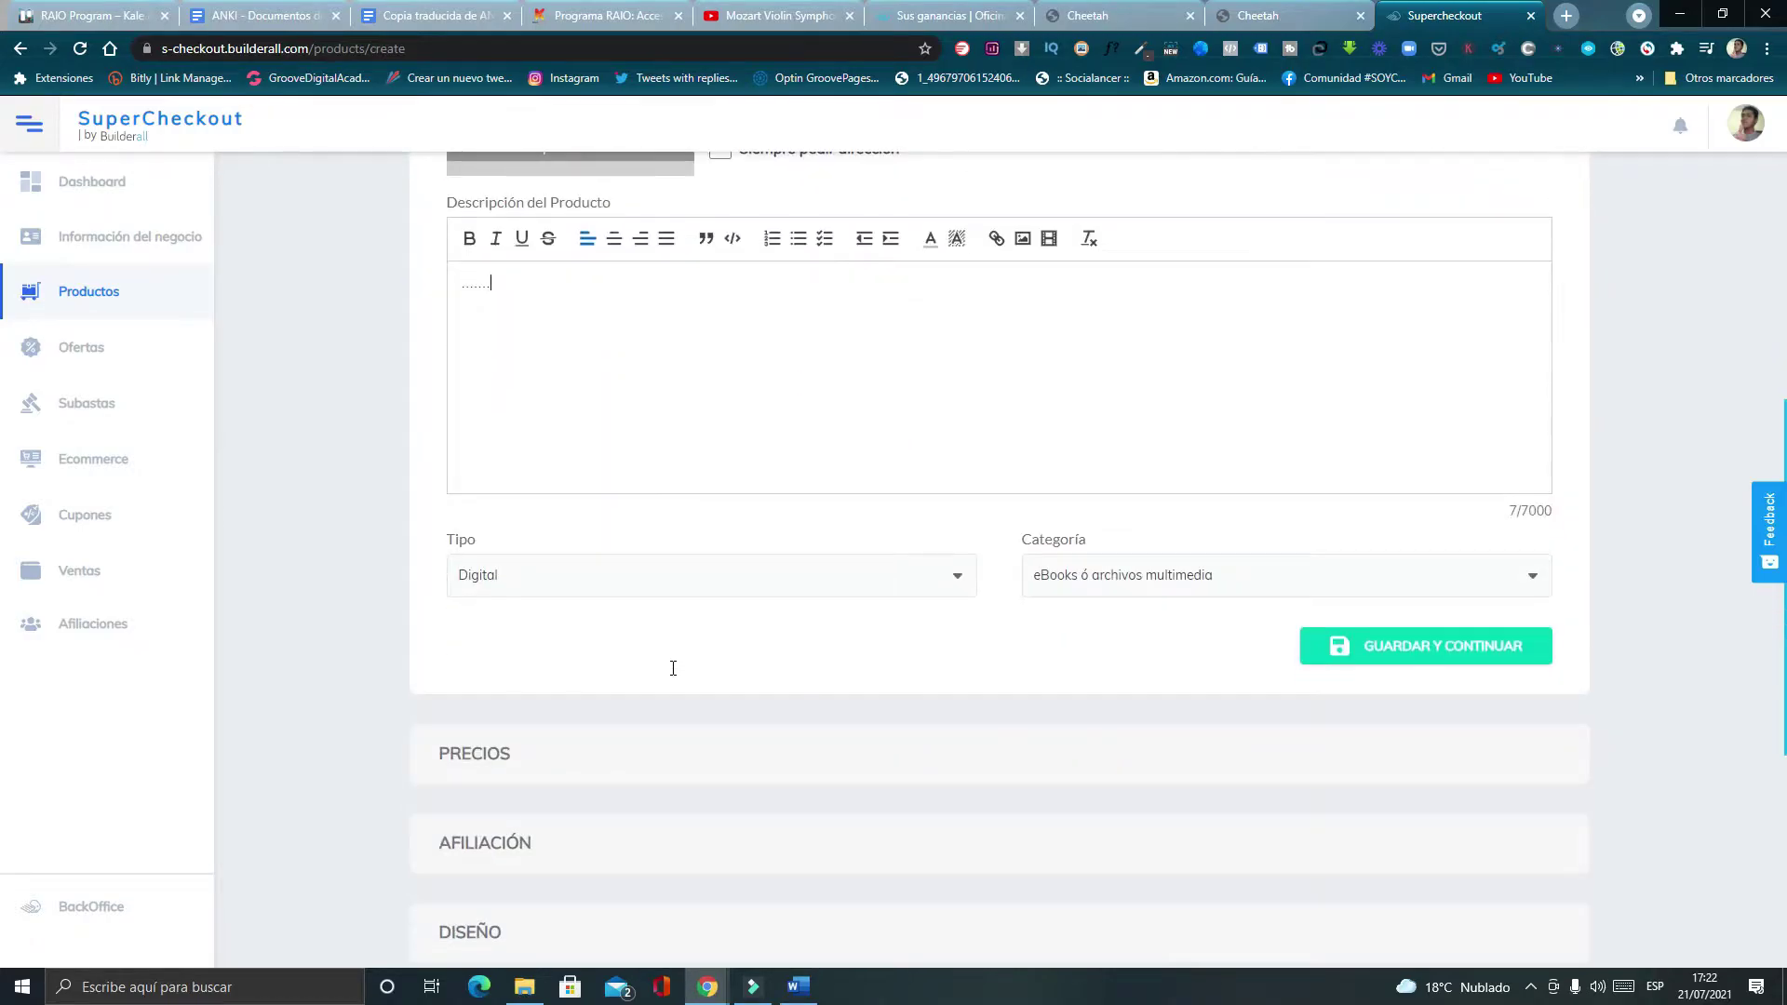
Keep the product type as Digital, set its category to Cursos o suscripciones, and save the product information.
click(526, 581)
click(538, 611)
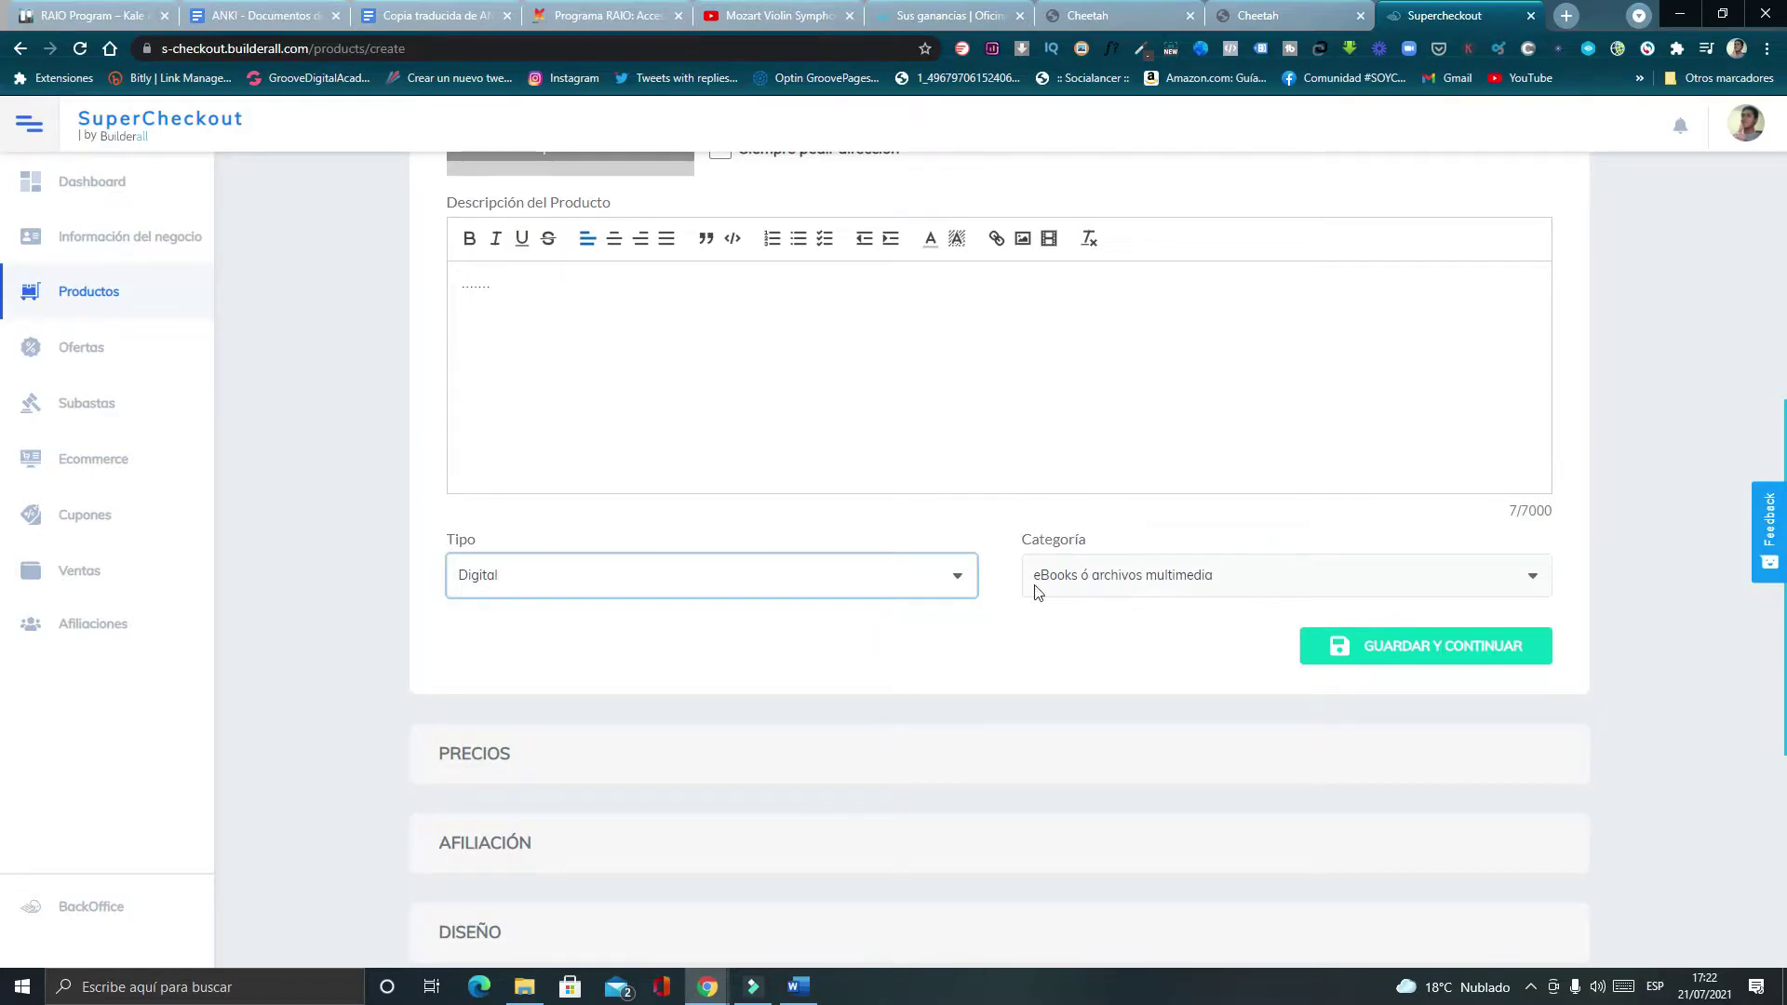
click(1094, 581)
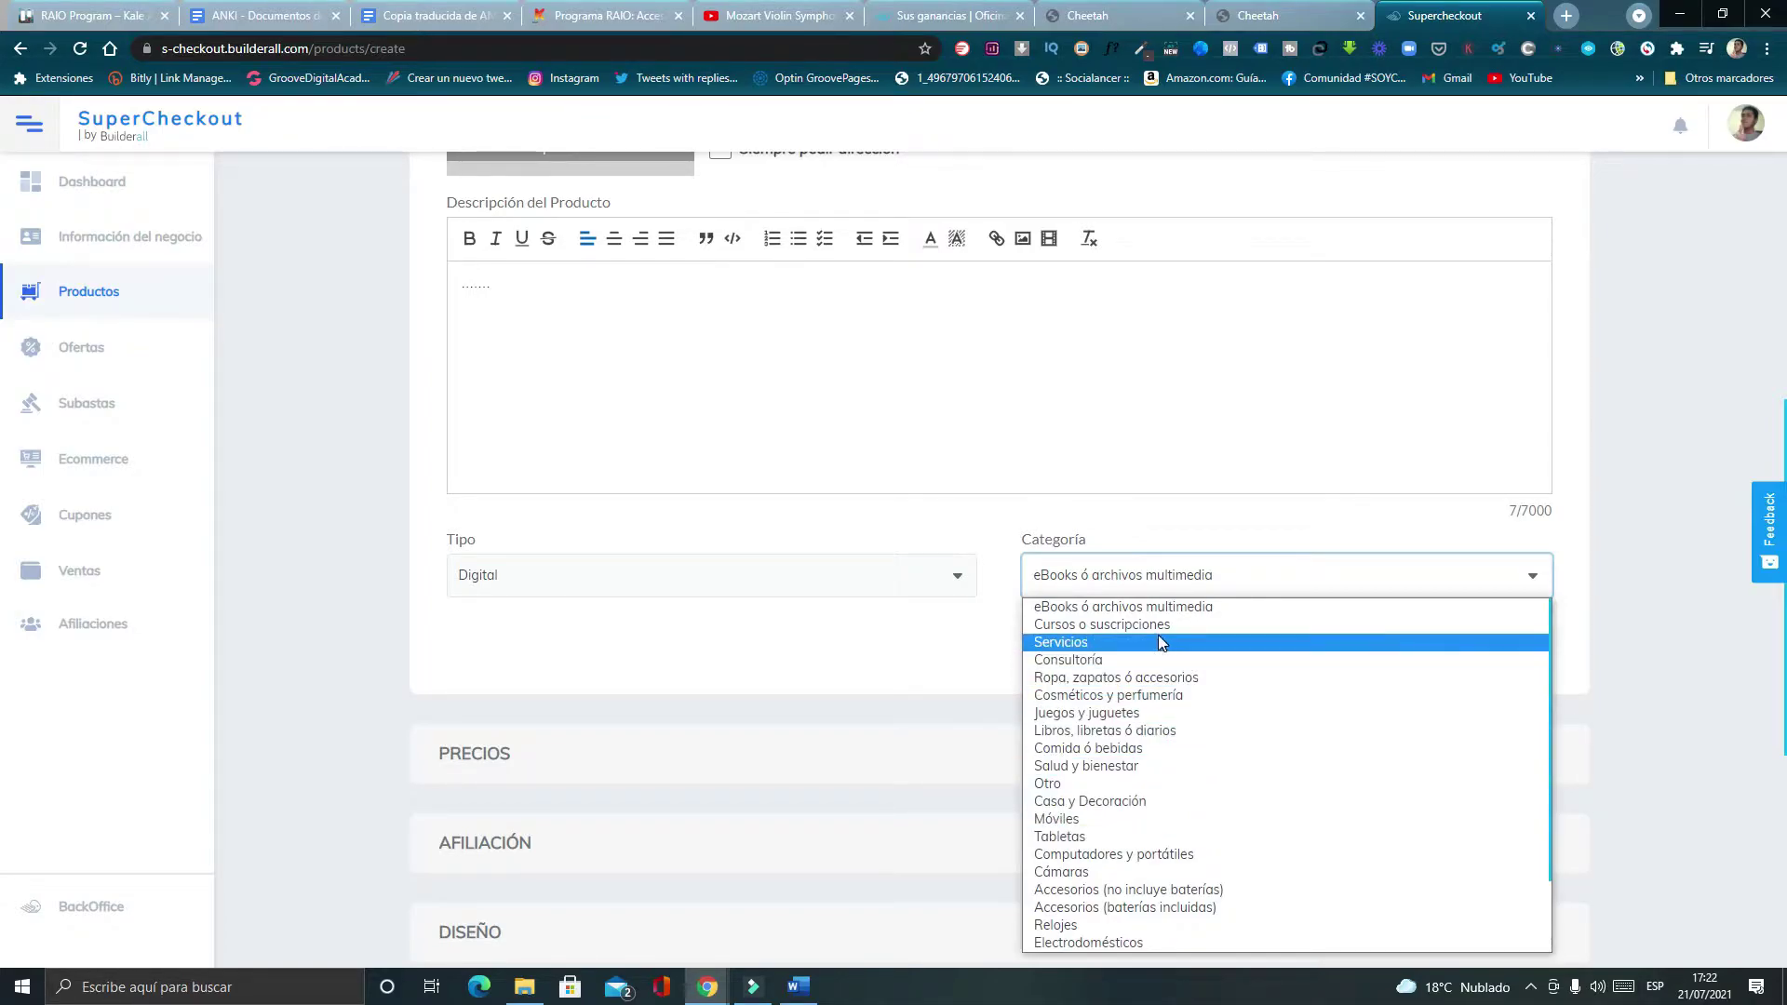
click(1098, 625)
scroll(757, 748, down, 2)
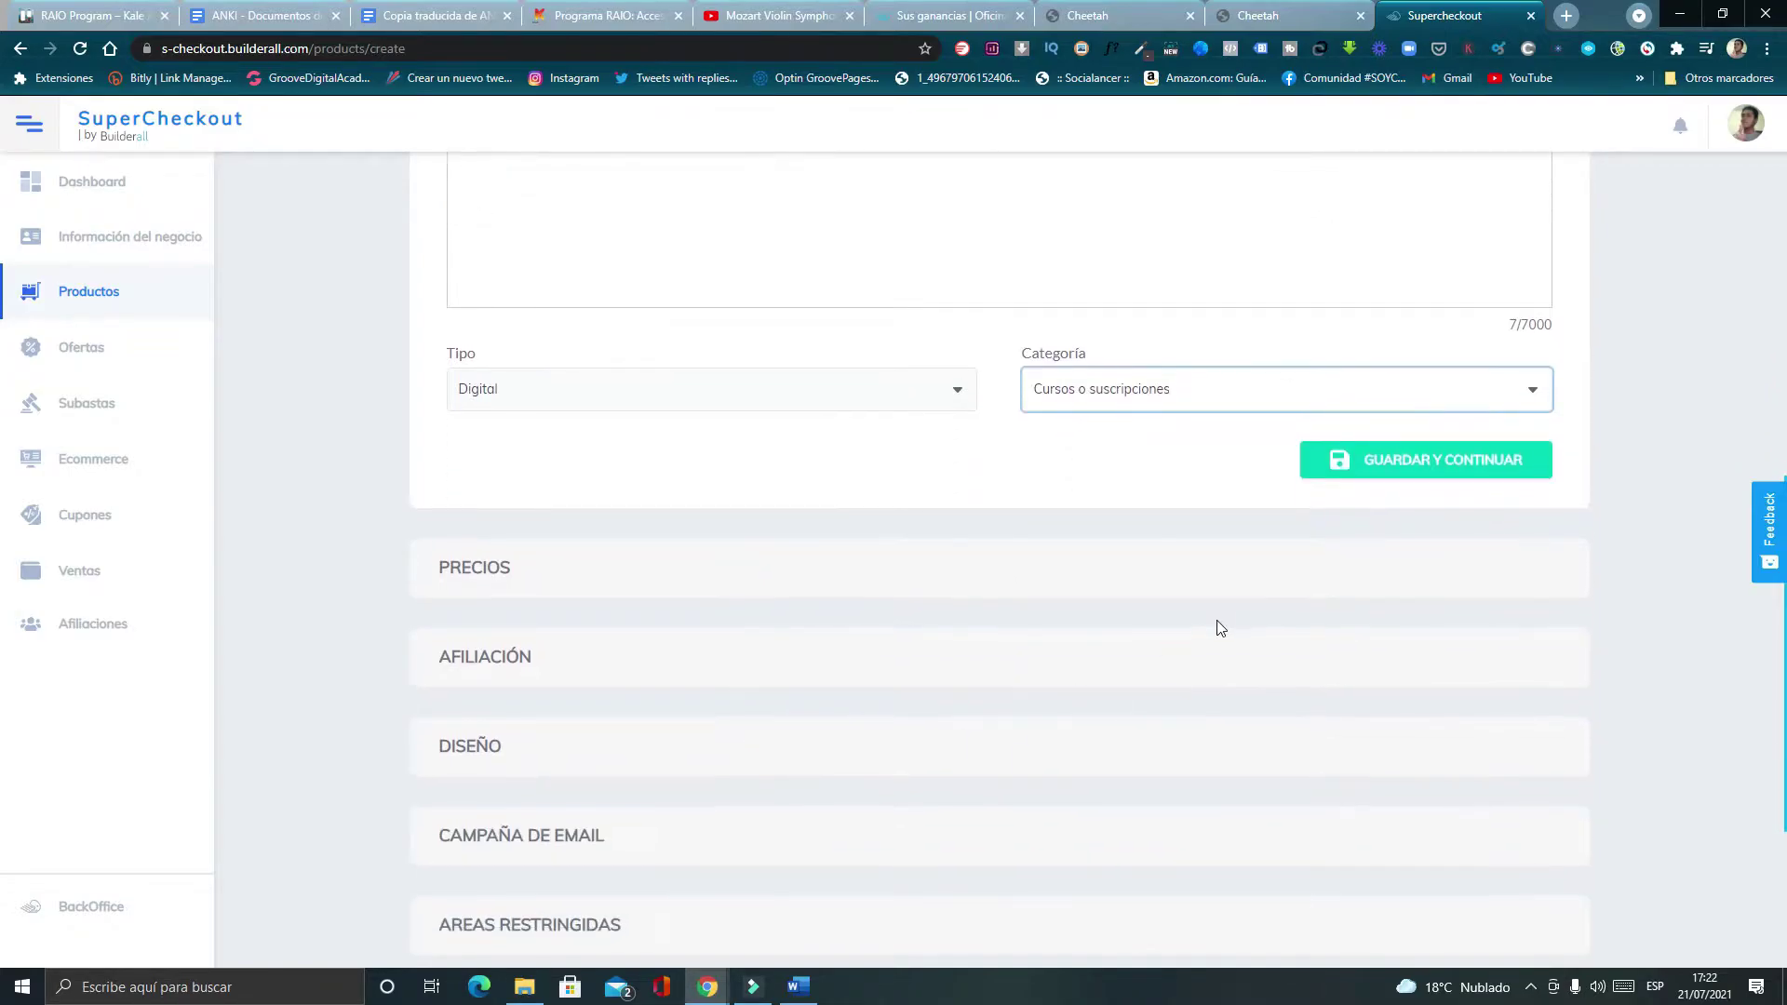
click(1387, 473)
Select MercadoPago as the product's payment method and review the gateways available for adding another one.
scroll(1271, 733, up, 3)
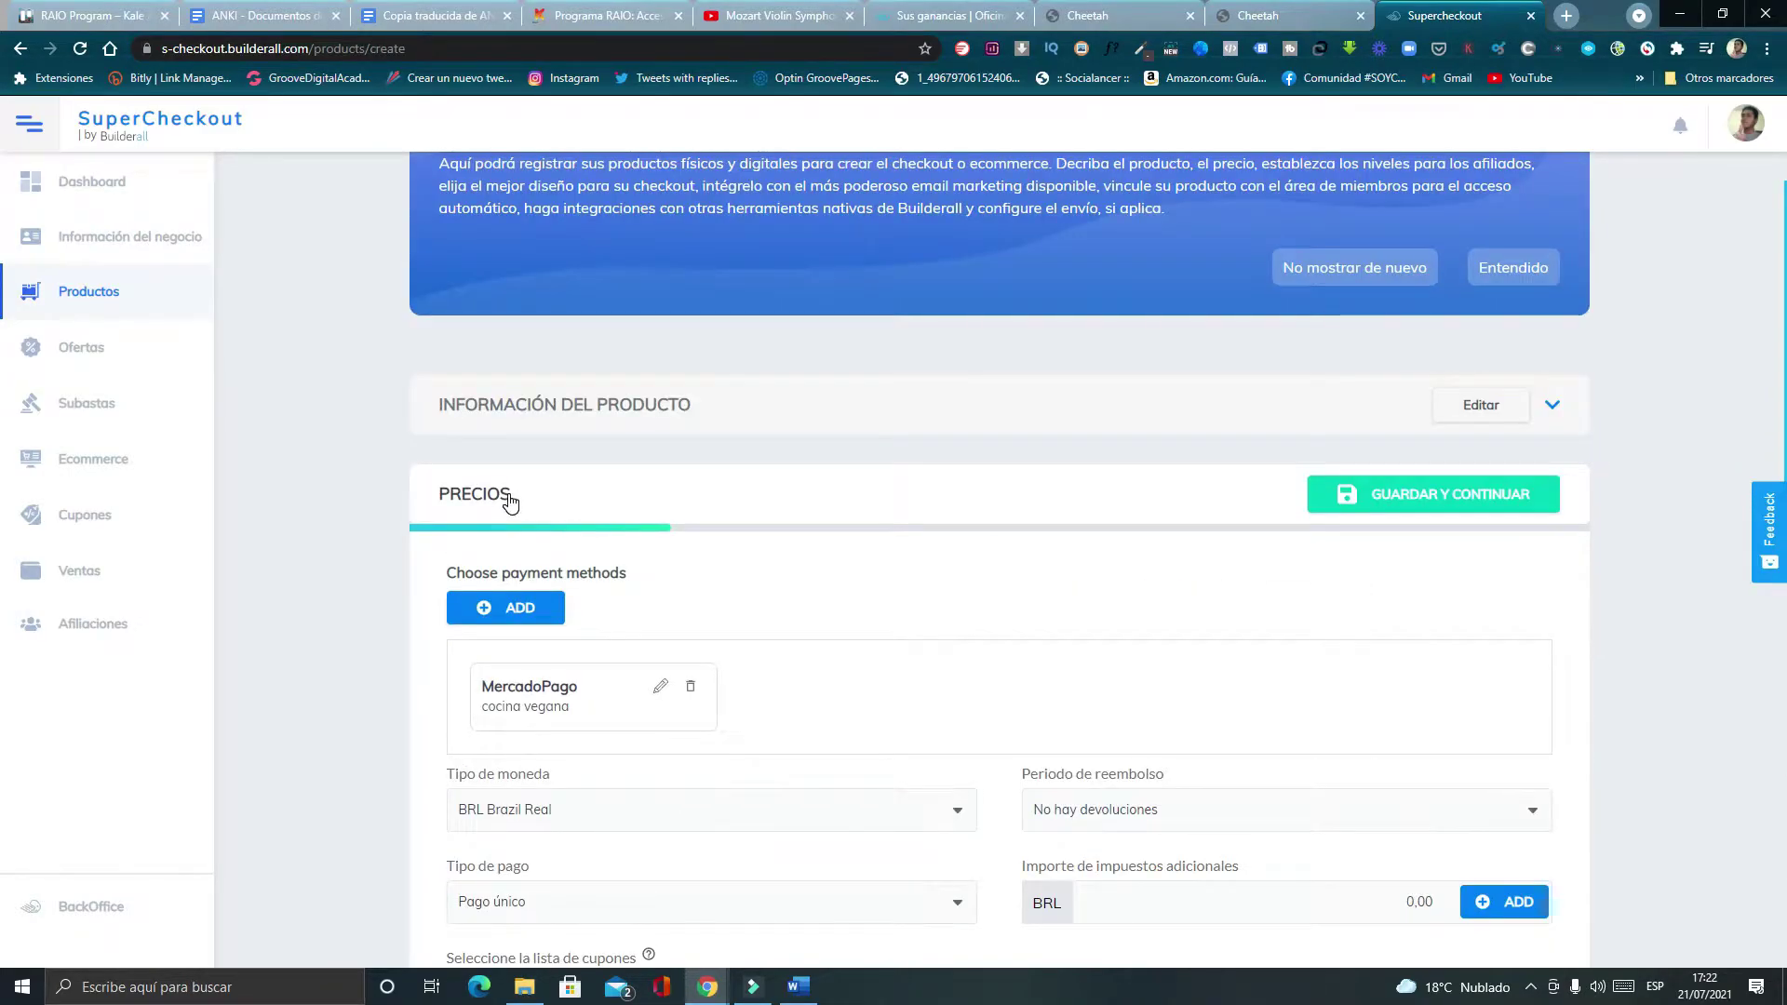
scroll(1210, 642, up, 2)
scroll(1136, 590, down, 3)
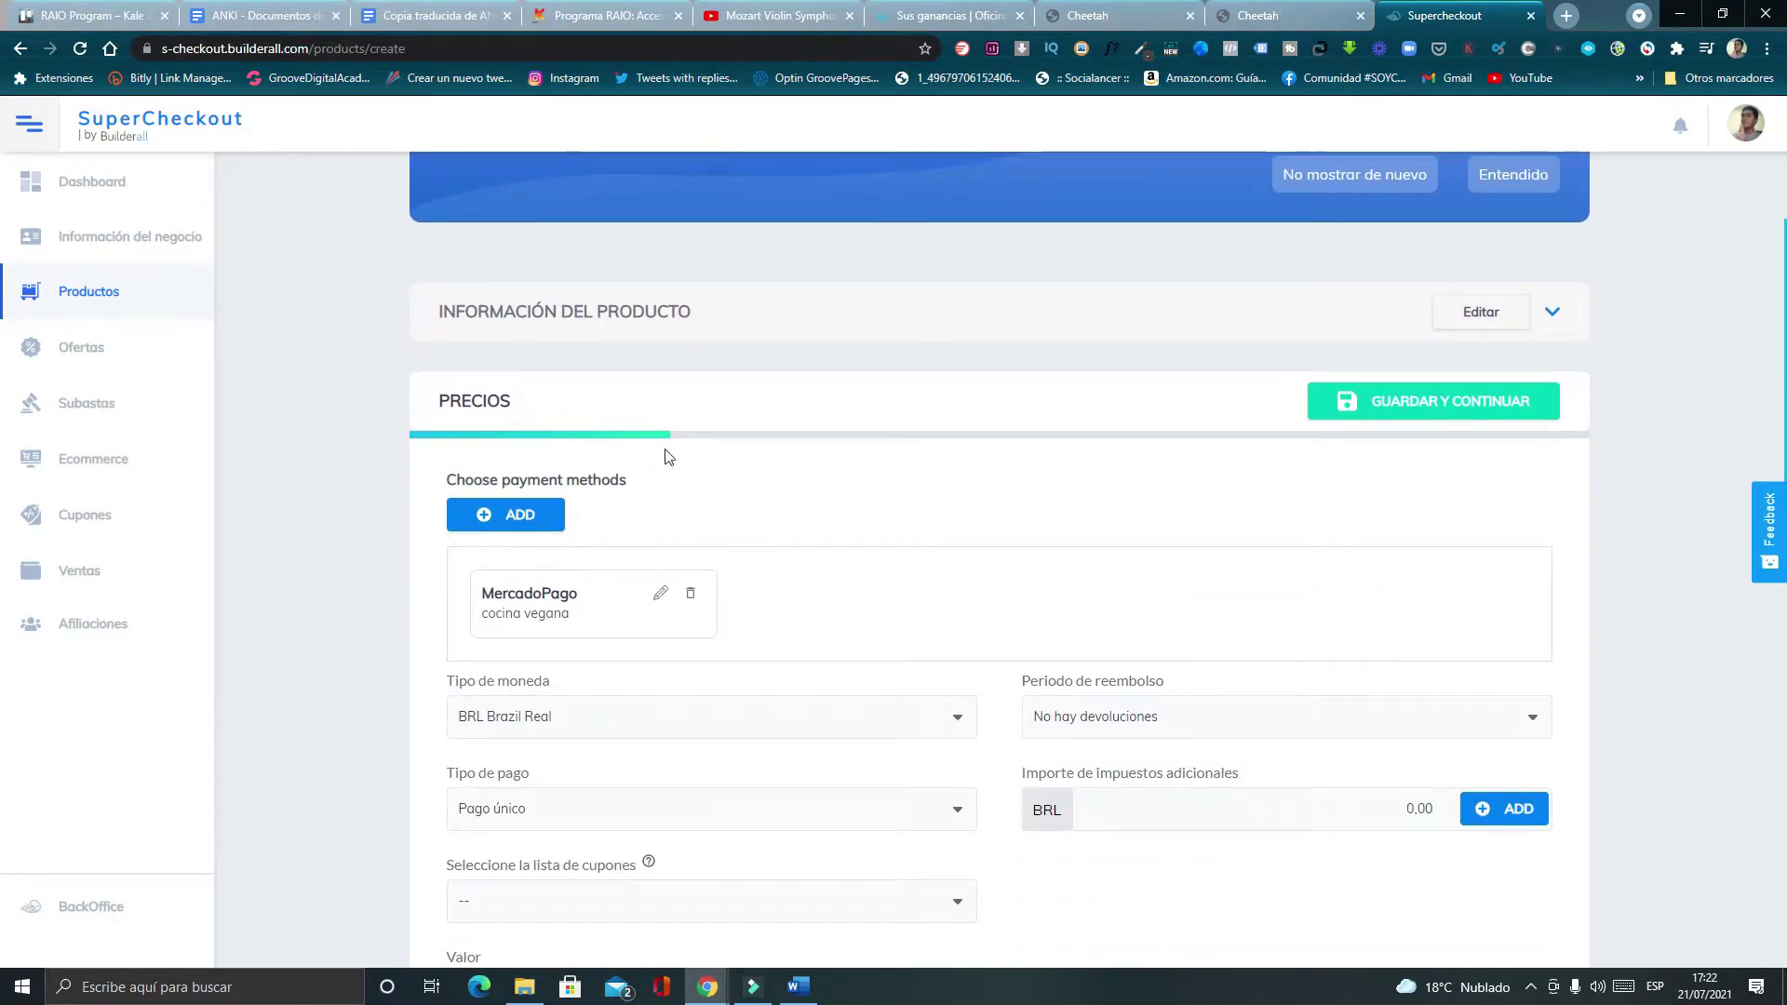
click(619, 587)
click(579, 610)
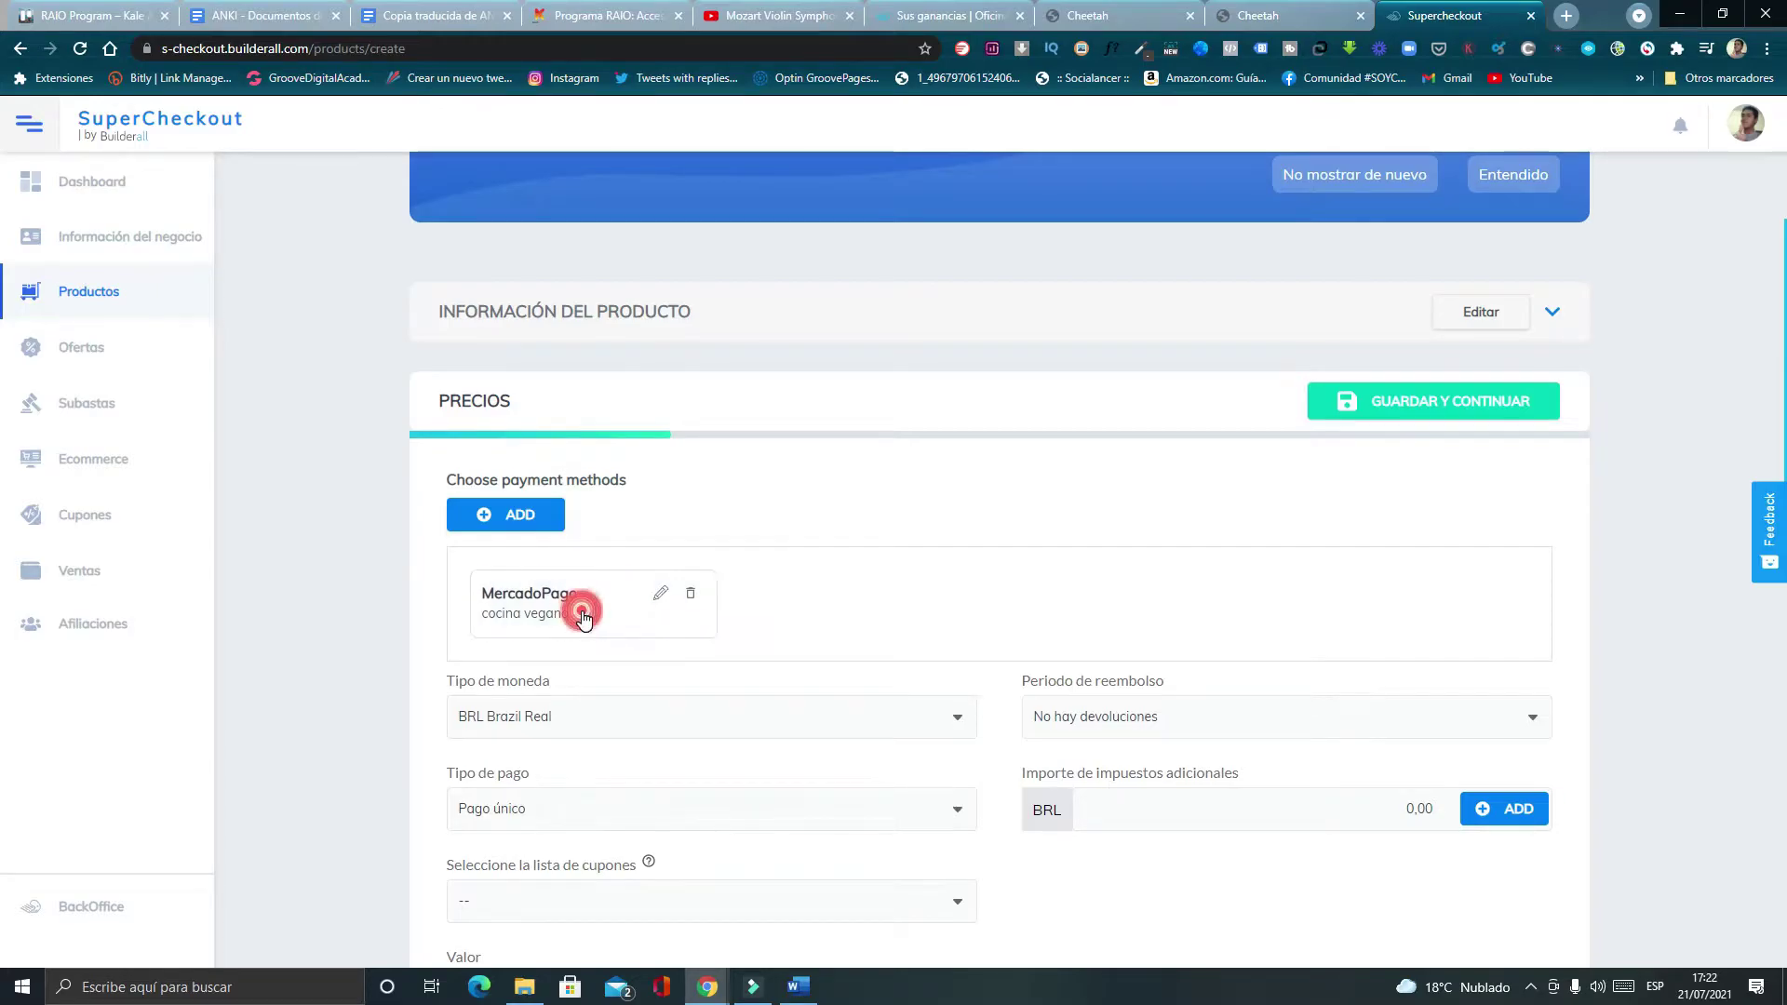
click(532, 512)
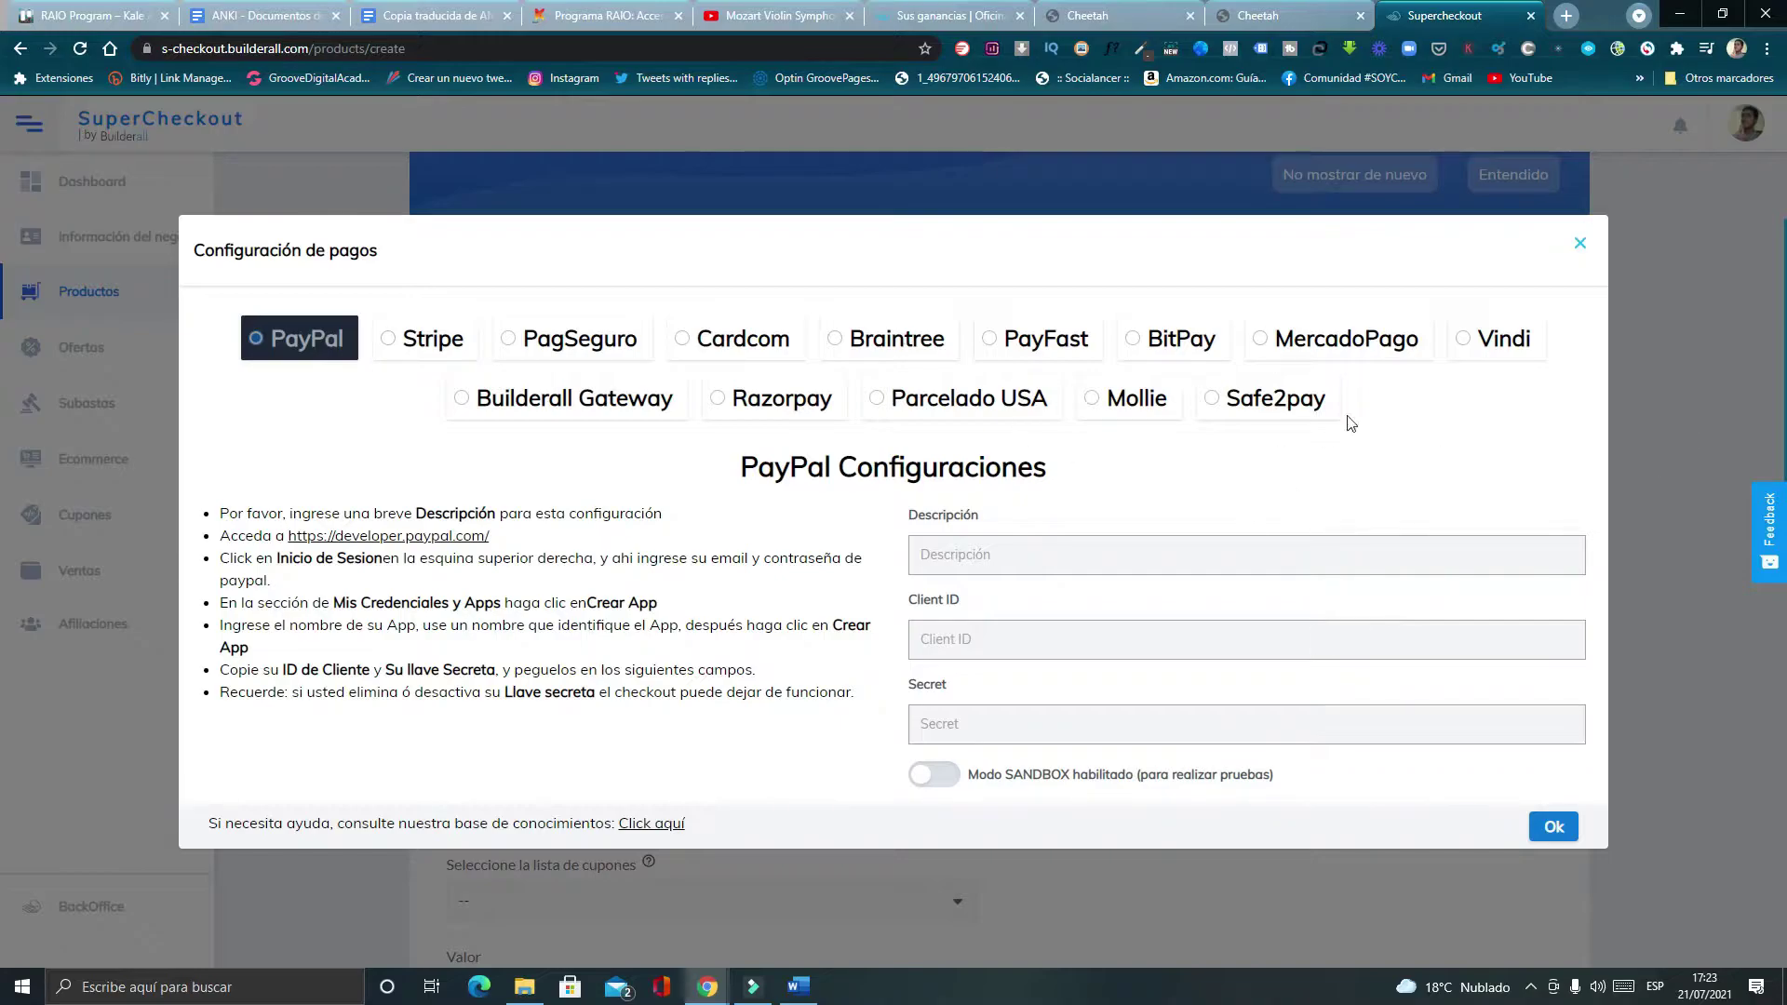
click(1727, 466)
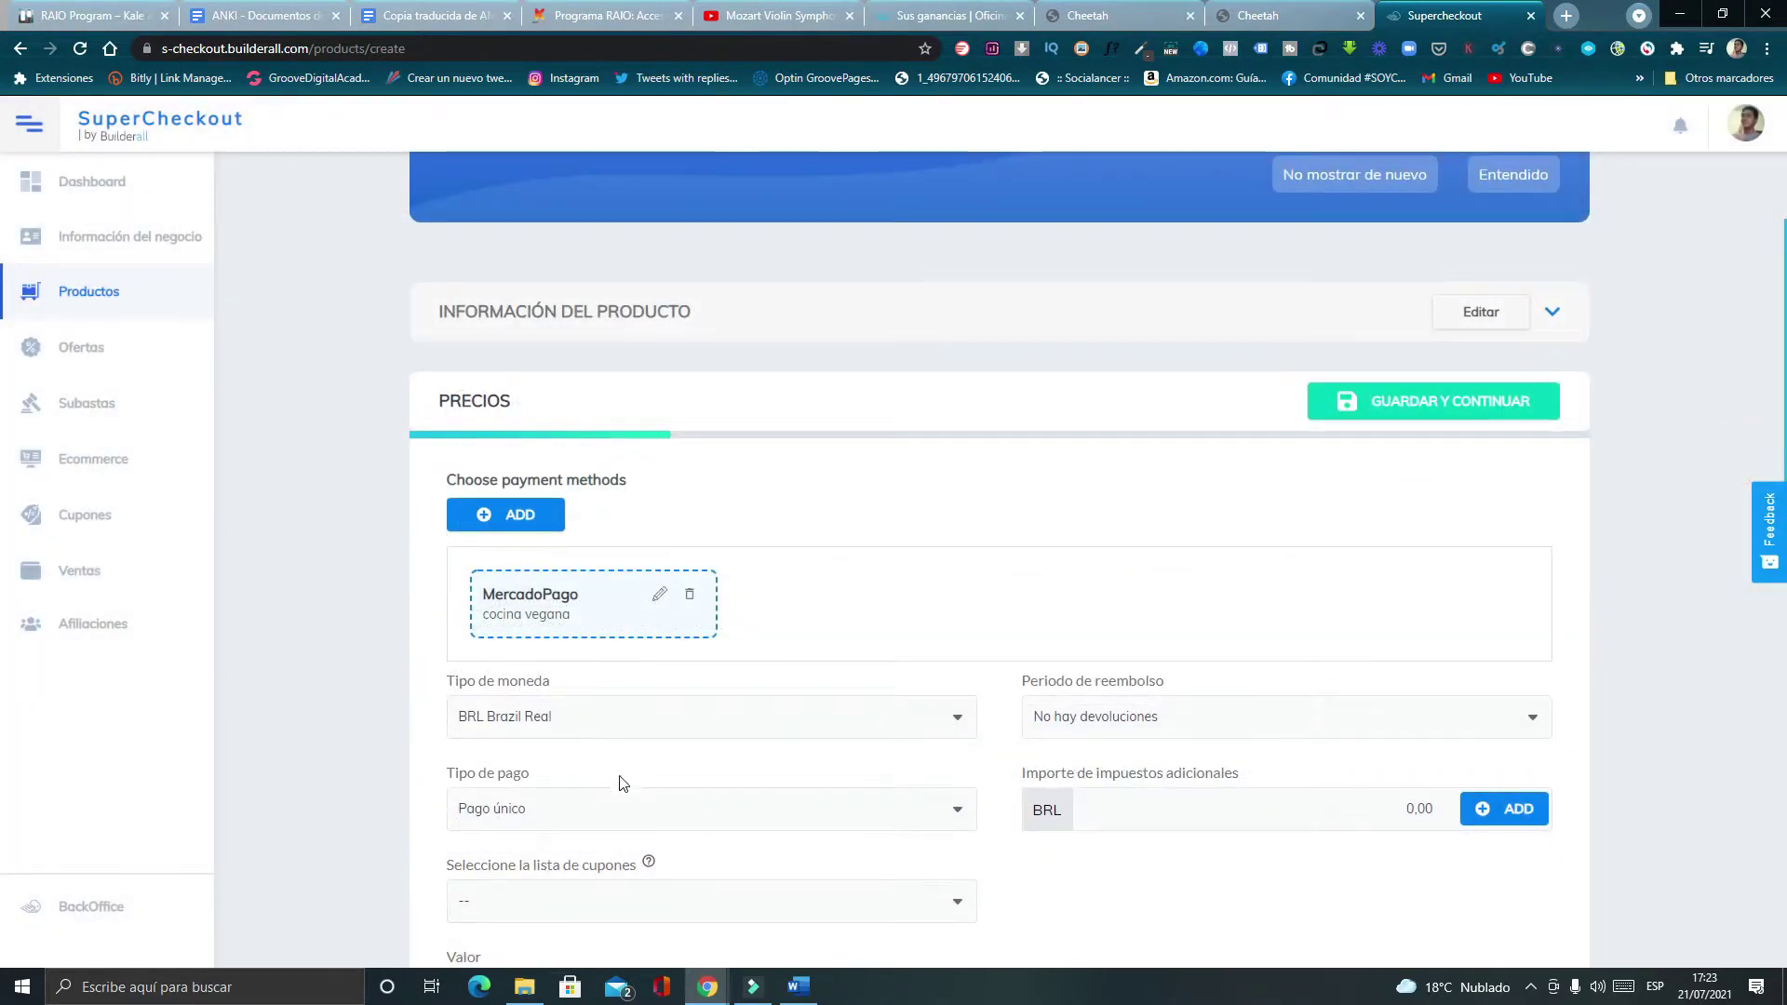
Set the product's currency to PEN Peruvian Sol.
scroll(623, 781, down, 2)
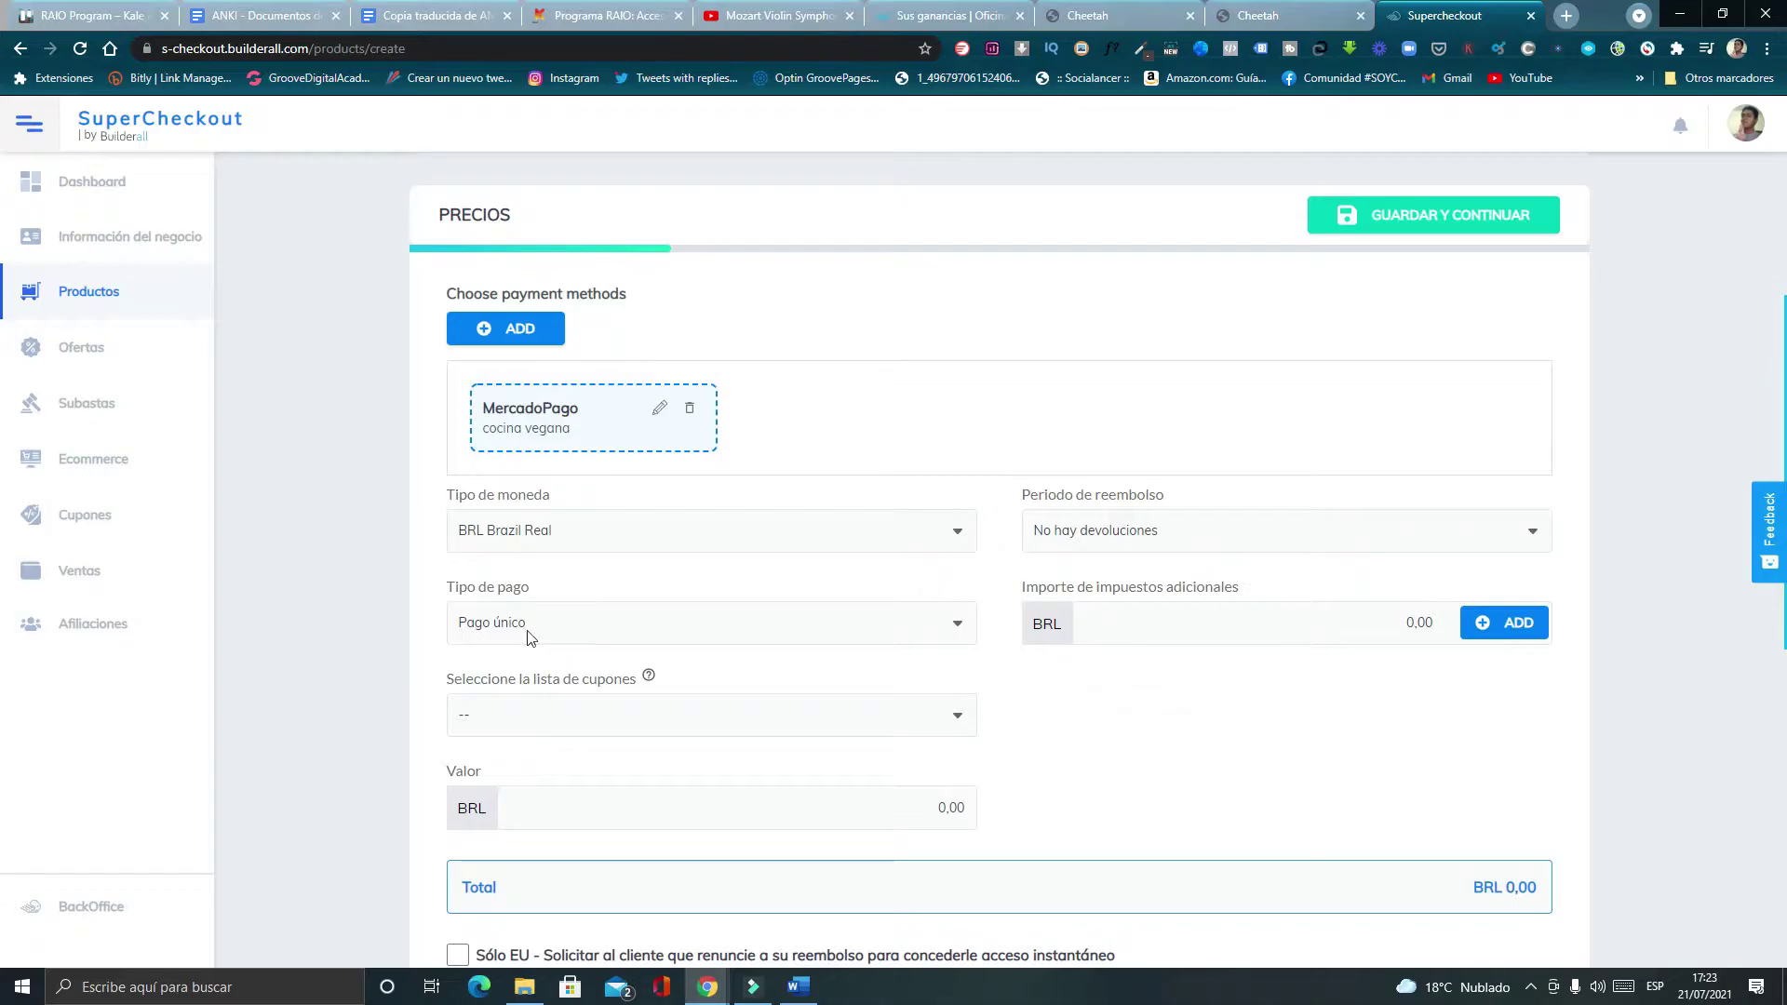
click(732, 531)
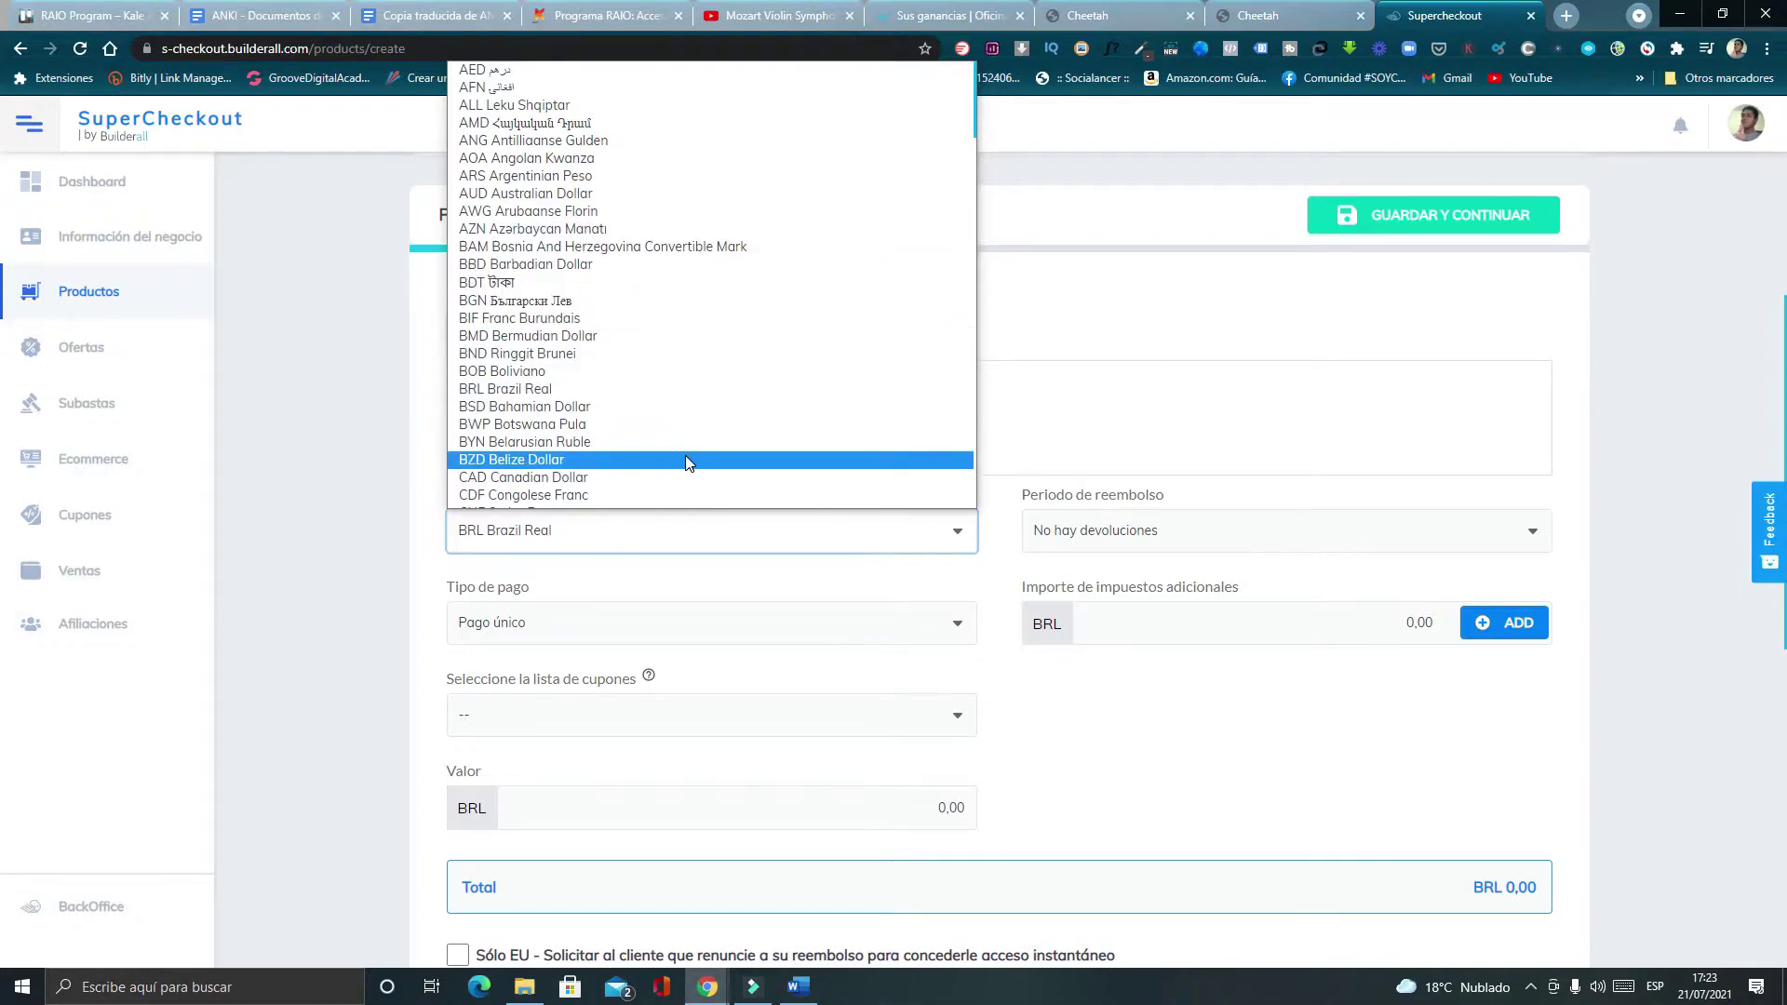
scroll(730, 327, down, 5)
scroll(746, 391, down, 15)
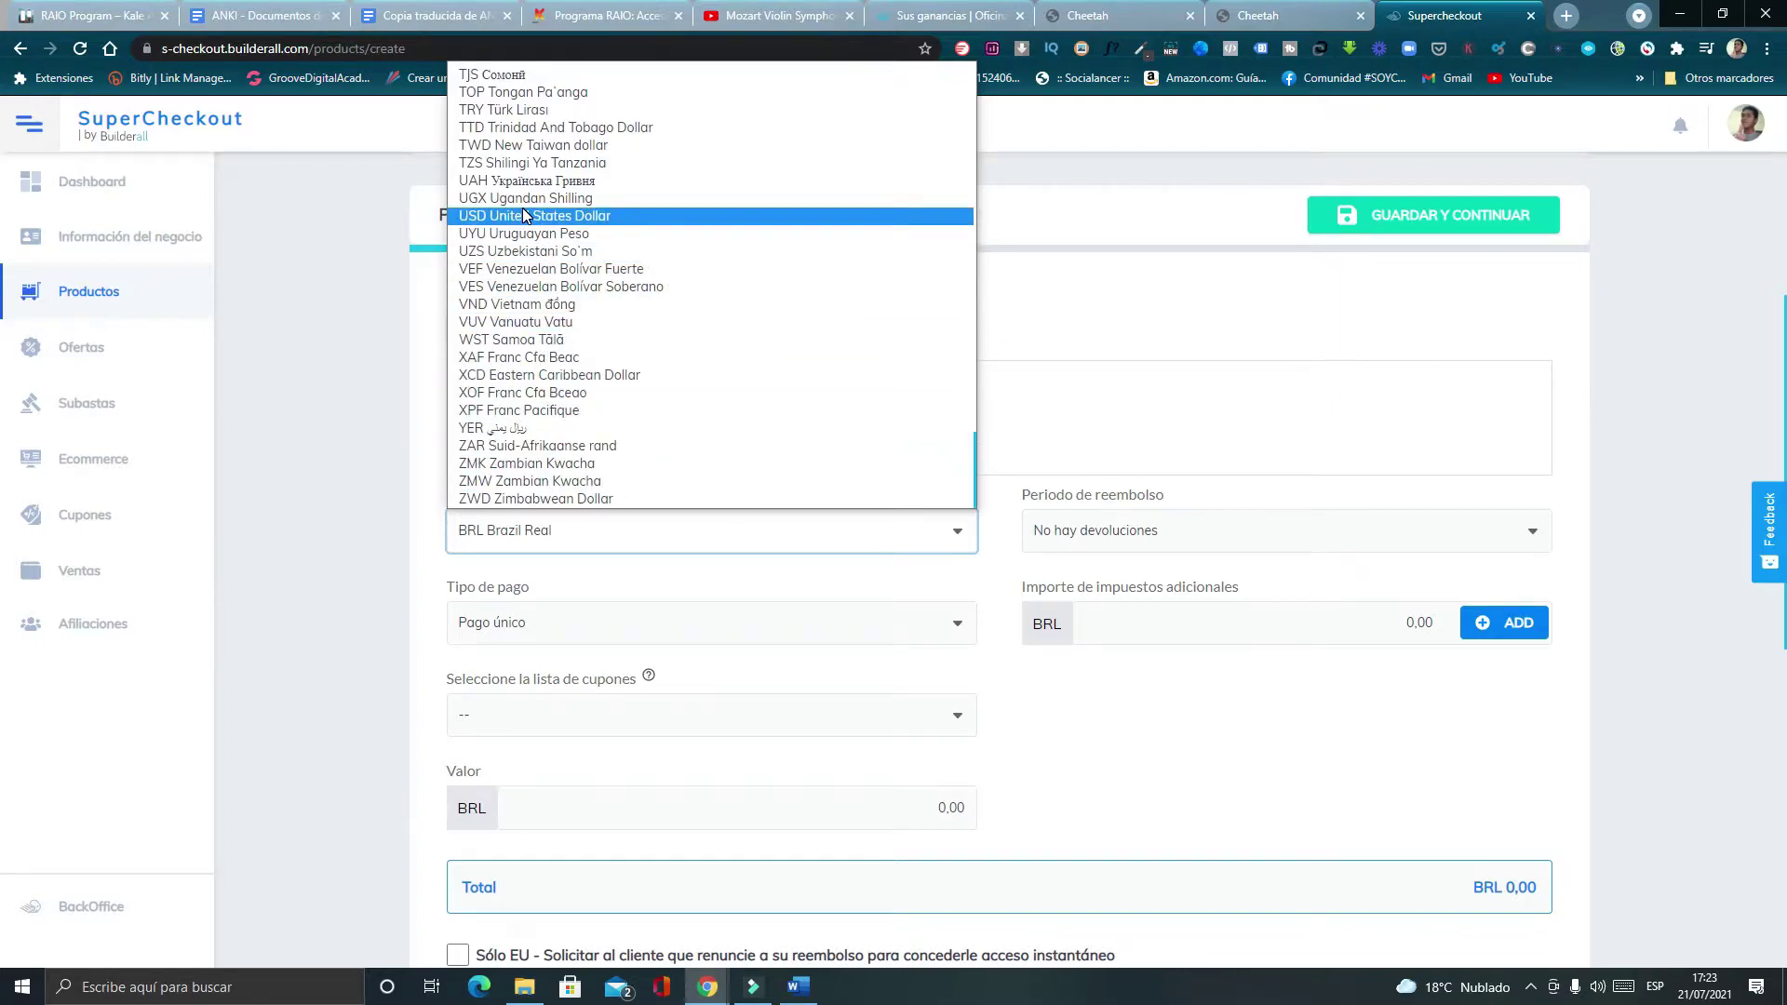
scroll(538, 252, up, 4)
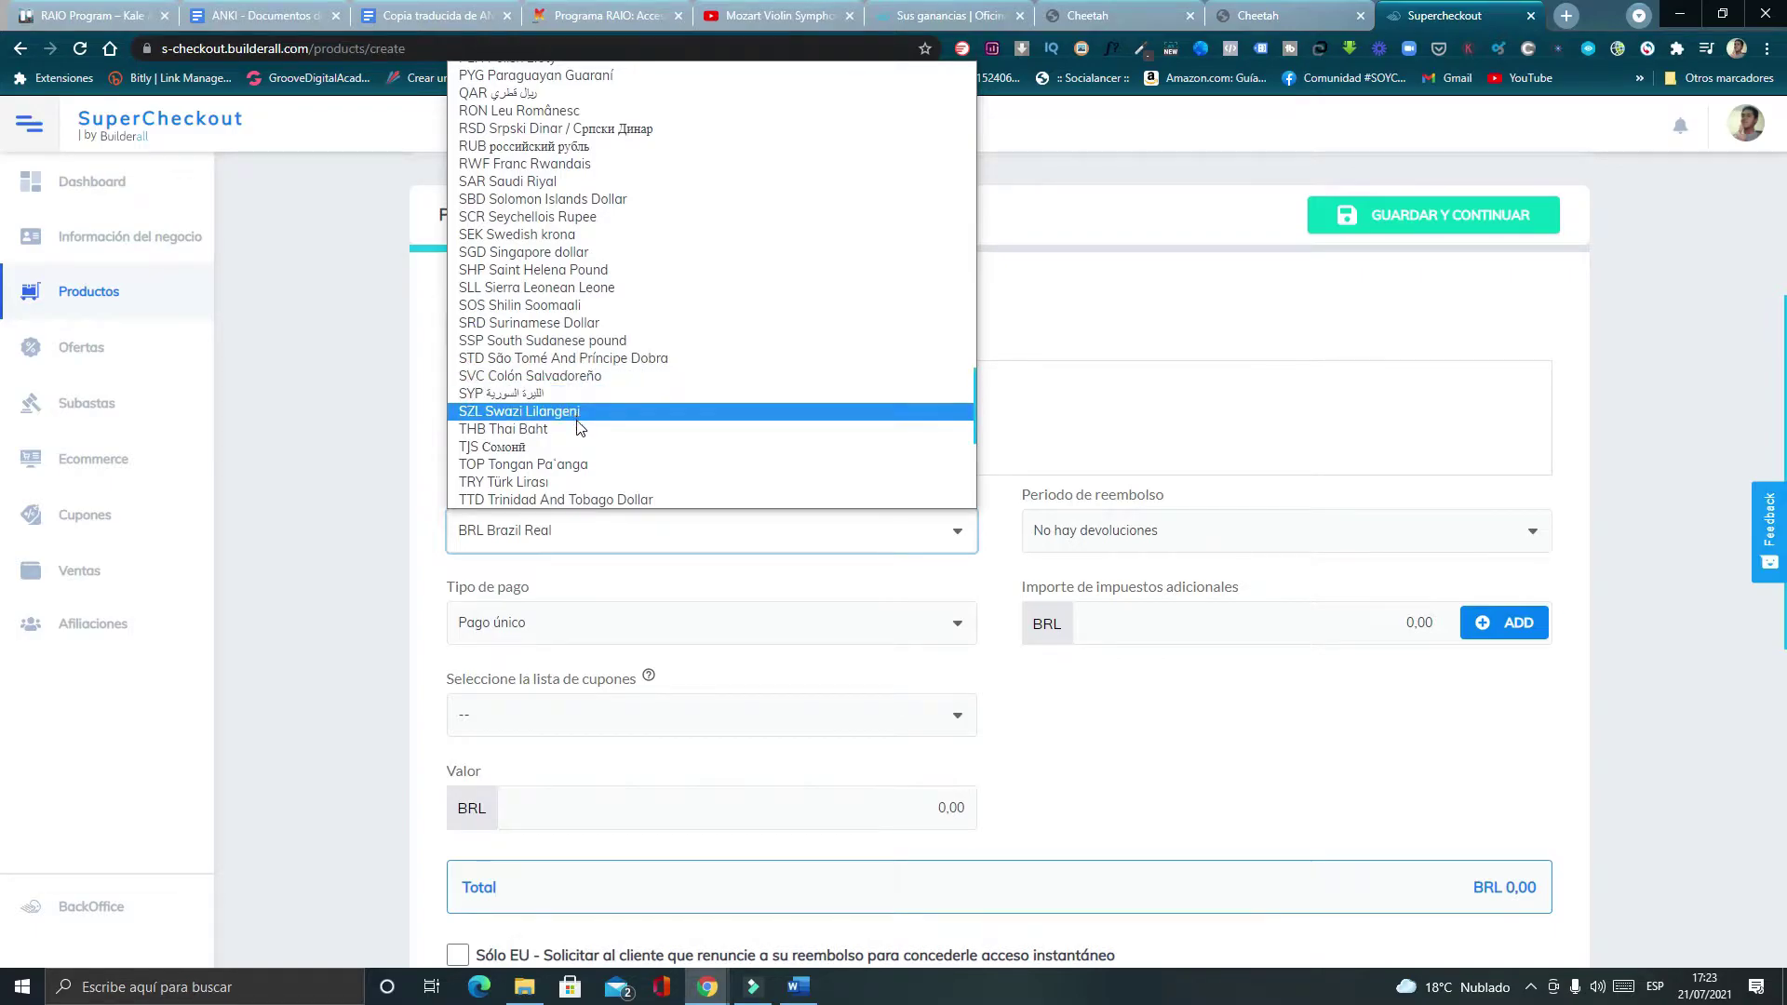
scroll(558, 414, up, 2)
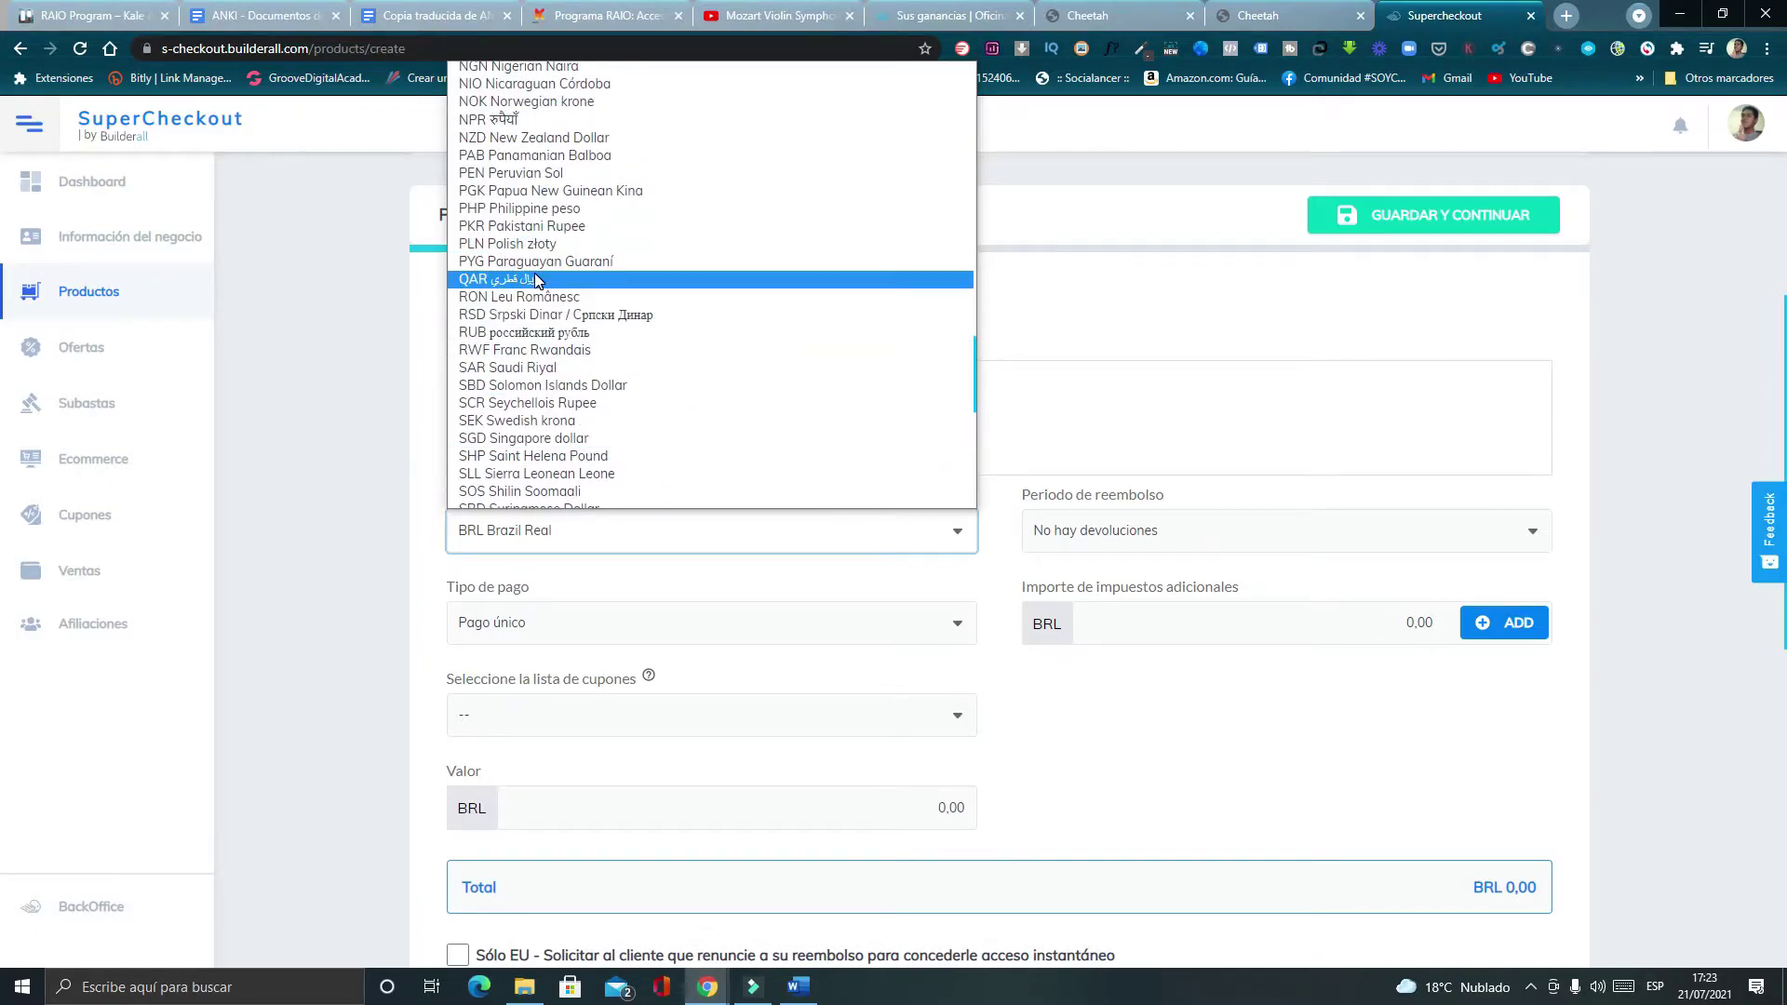
click(537, 174)
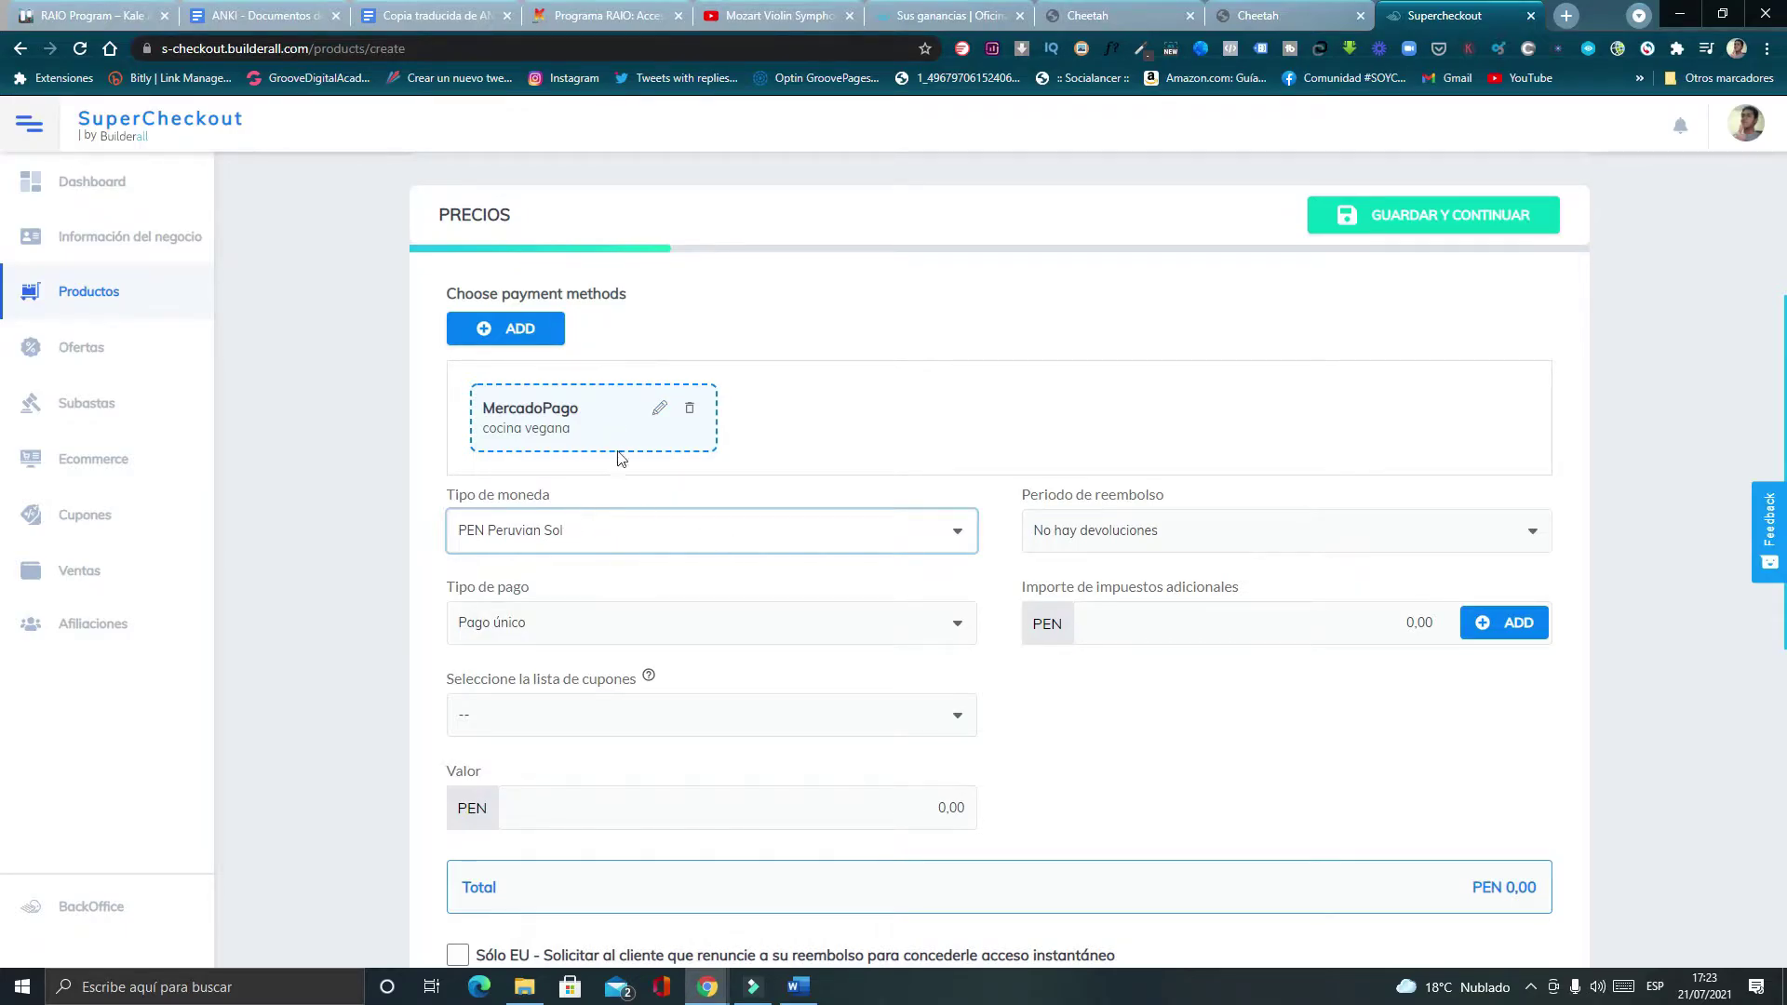
Try USD United States Dollar as the product's currency.
click(621, 532)
scroll(599, 338, up, 10)
scroll(599, 338, down, 11)
scroll(599, 338, down, 8)
scroll(583, 400, up, 2)
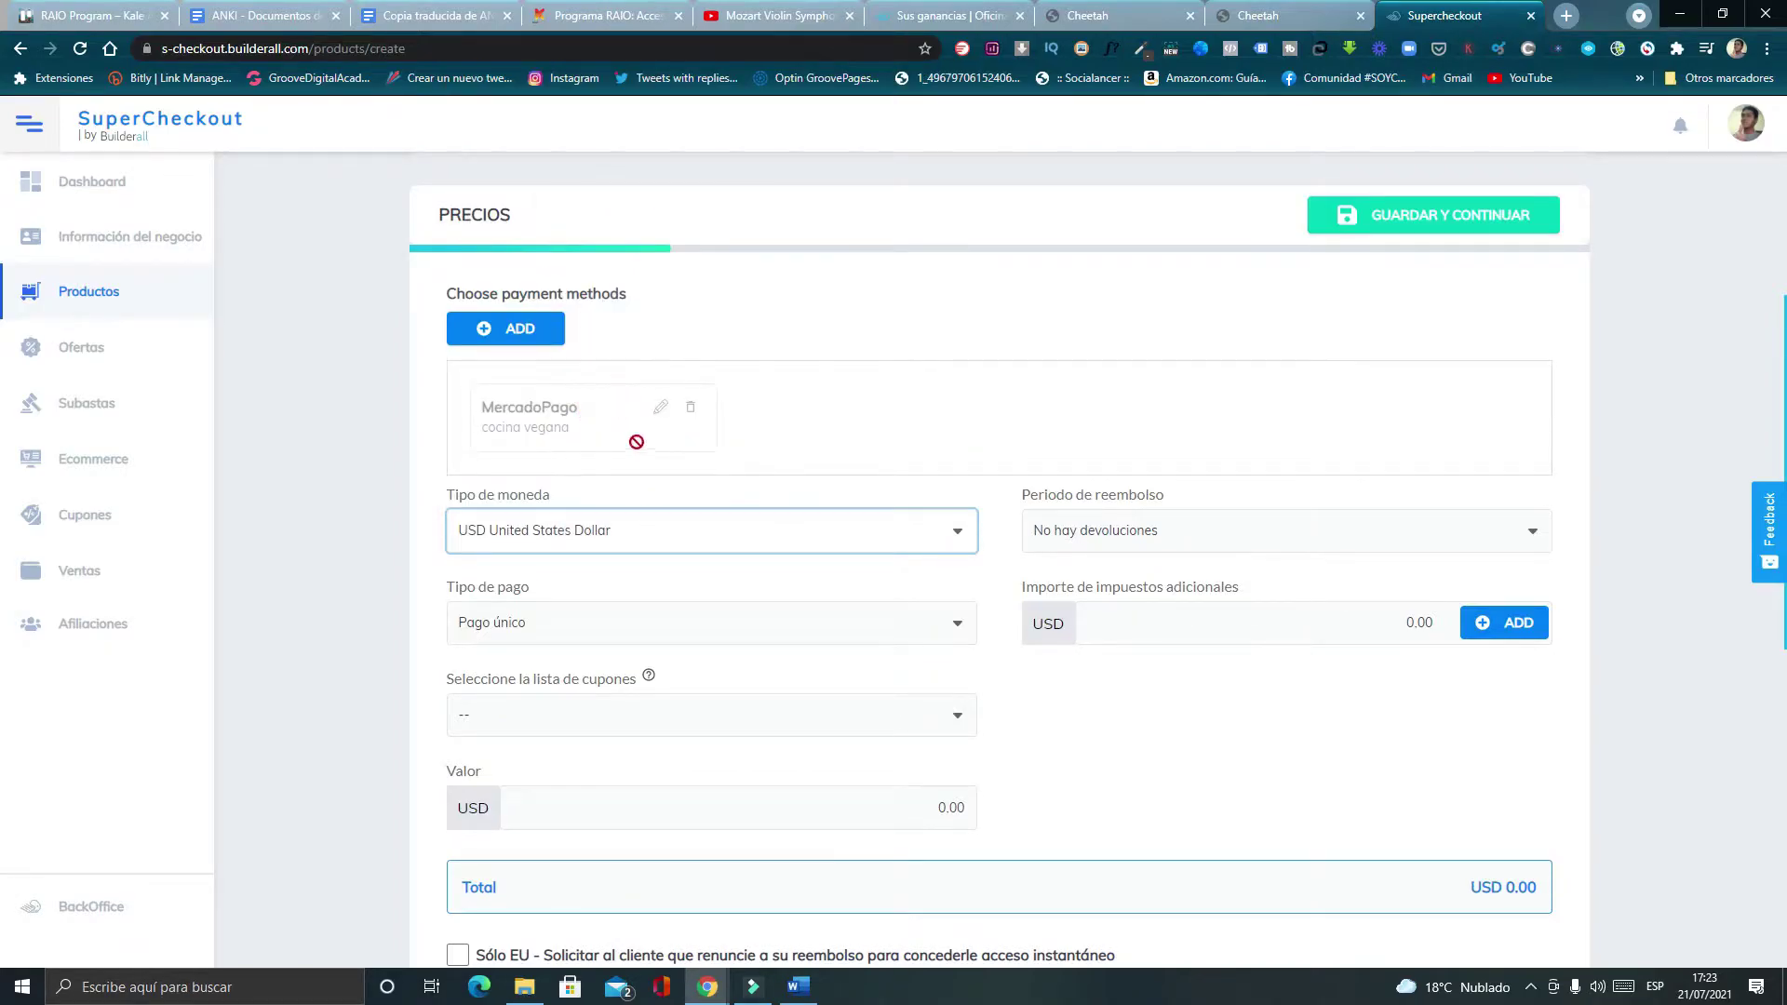
Look through the other currencies and switch the product's currency back to PEN Peruvian Sol.
click(622, 527)
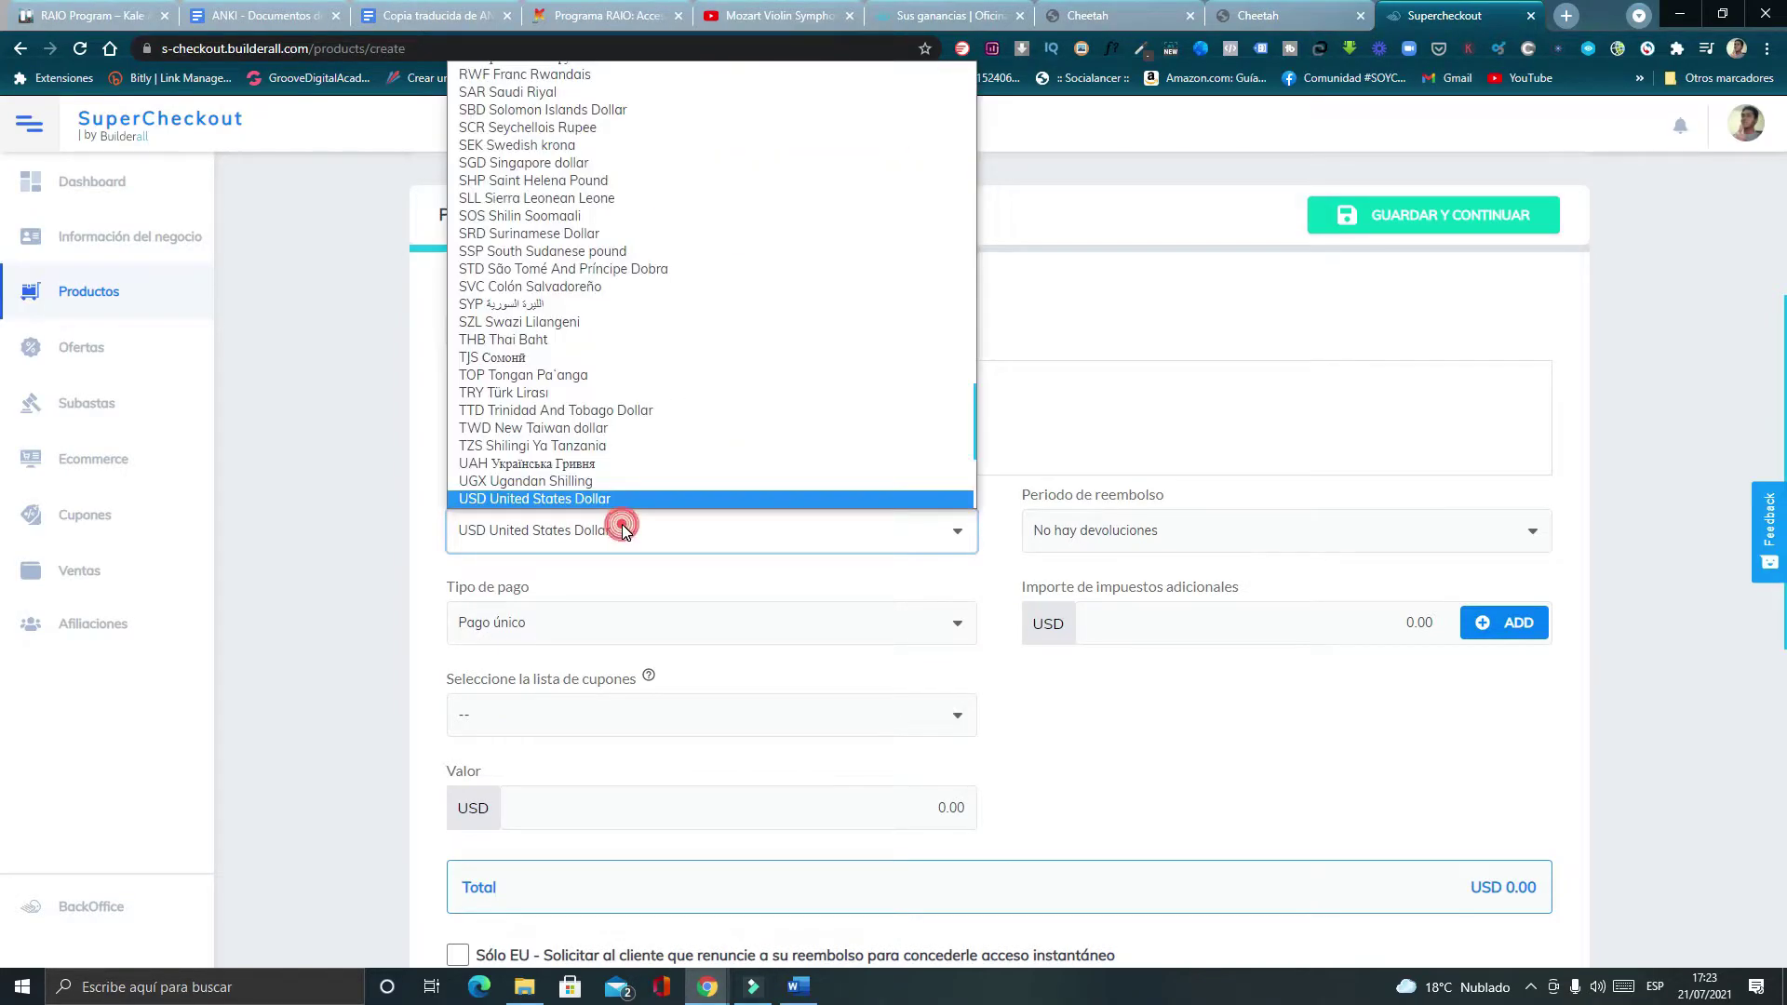
scroll(558, 363, down, 3)
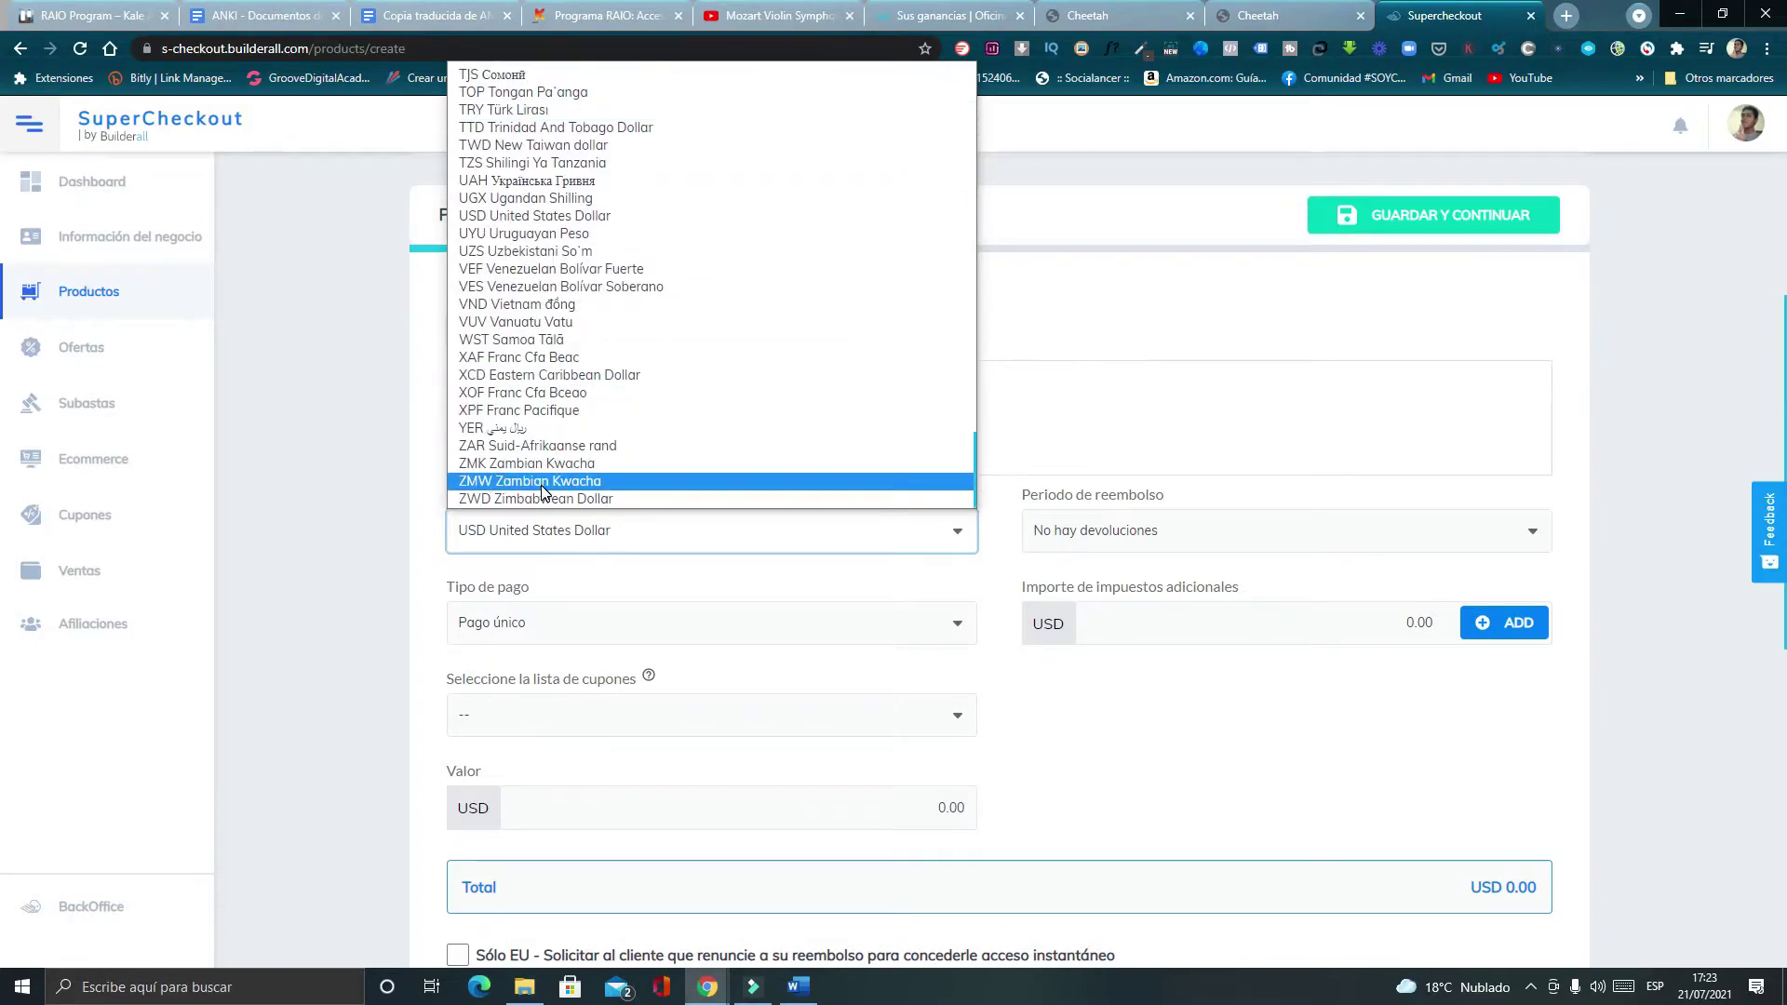
scroll(553, 449, up, 3)
scroll(554, 445, up, 3)
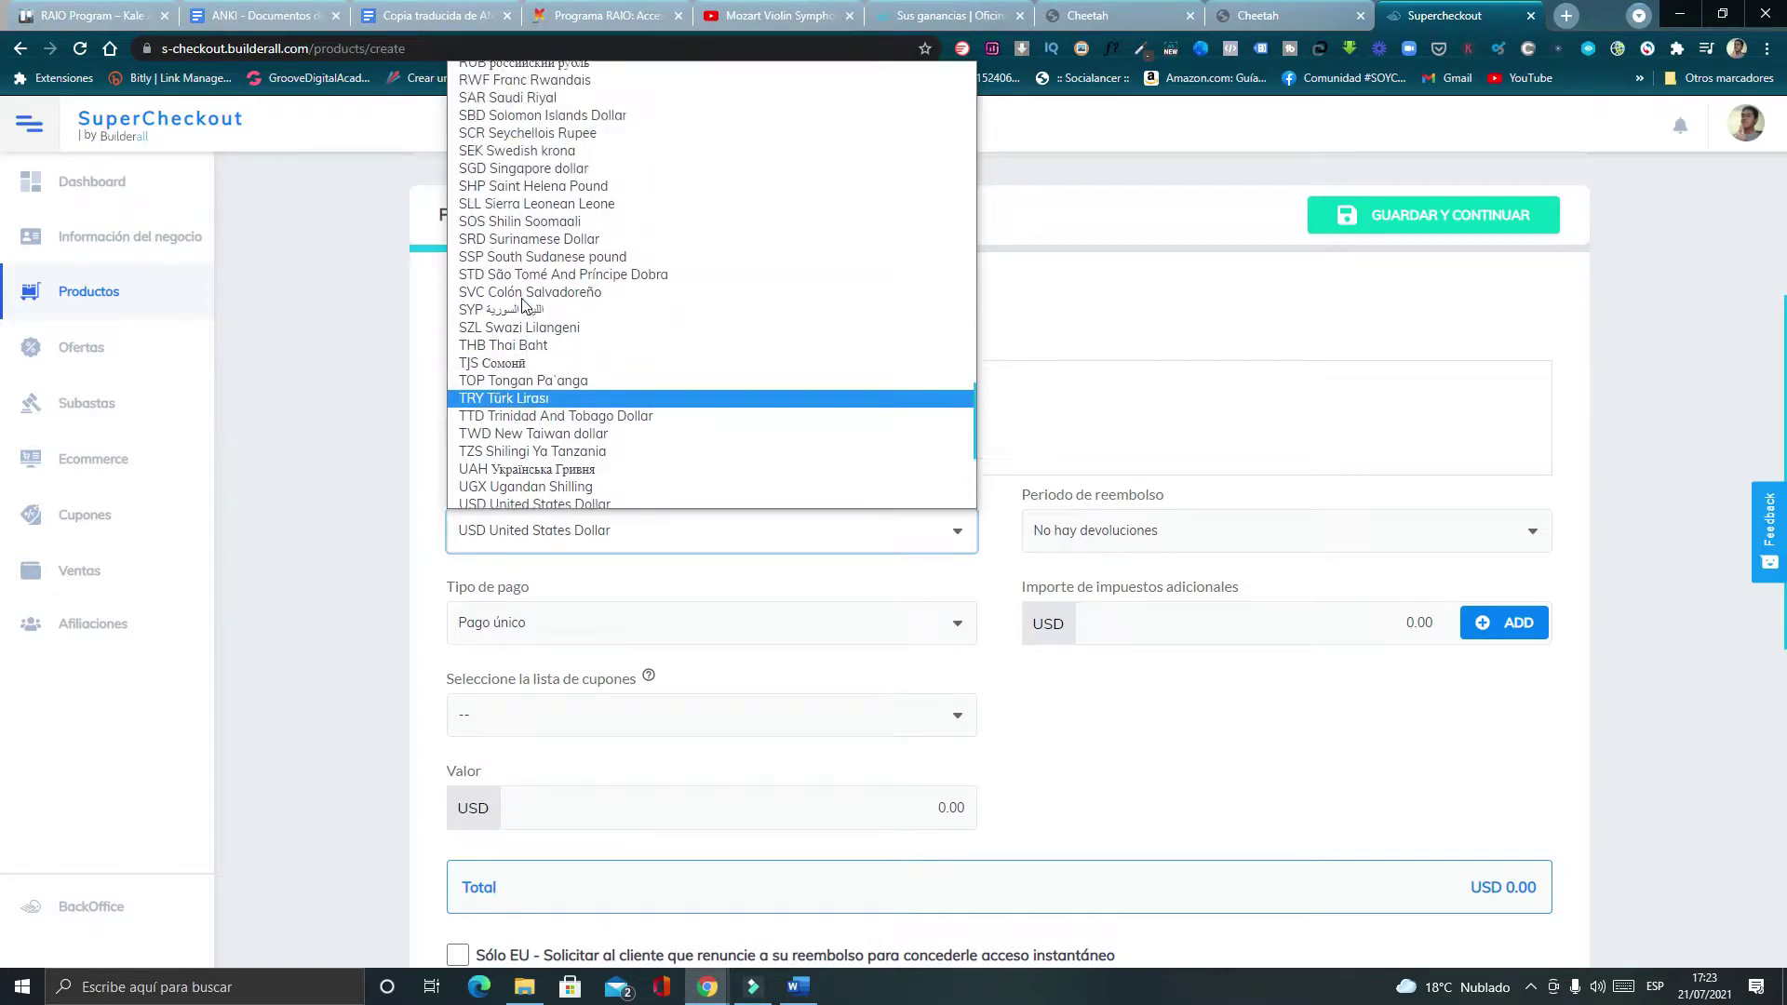
scroll(577, 363, up, 4)
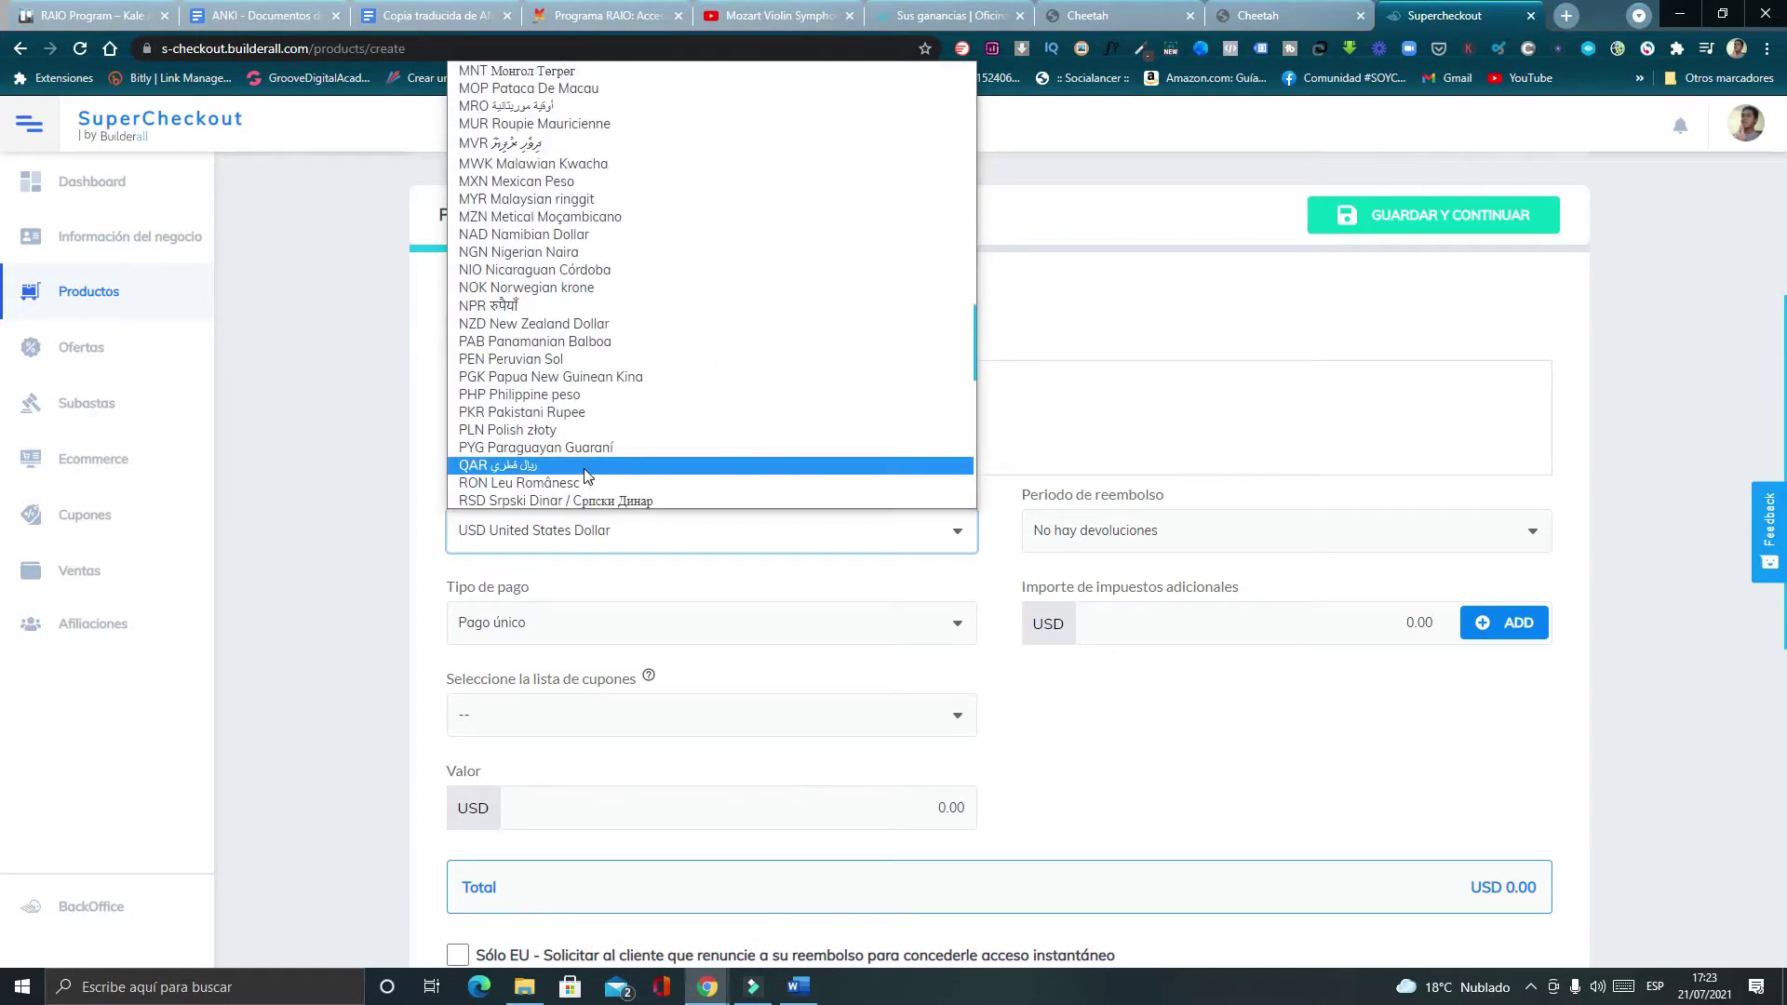
scroll(576, 377, up, 5)
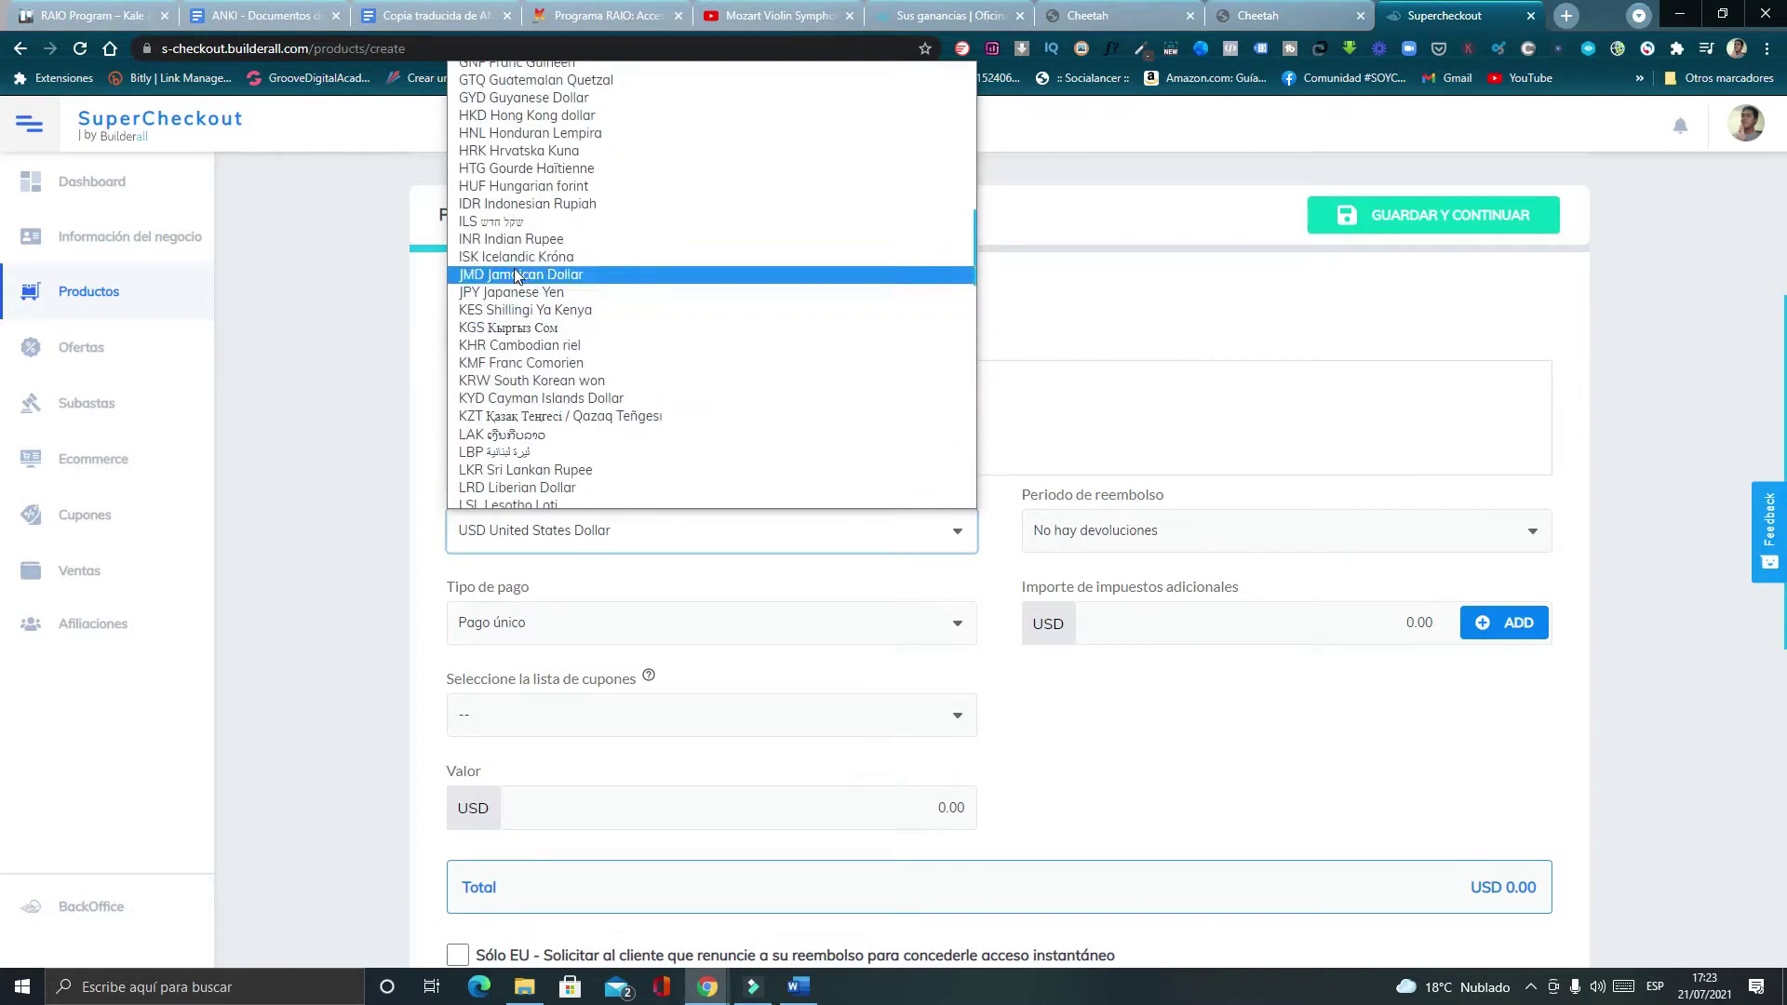
scroll(570, 370, down, 5)
click(551, 176)
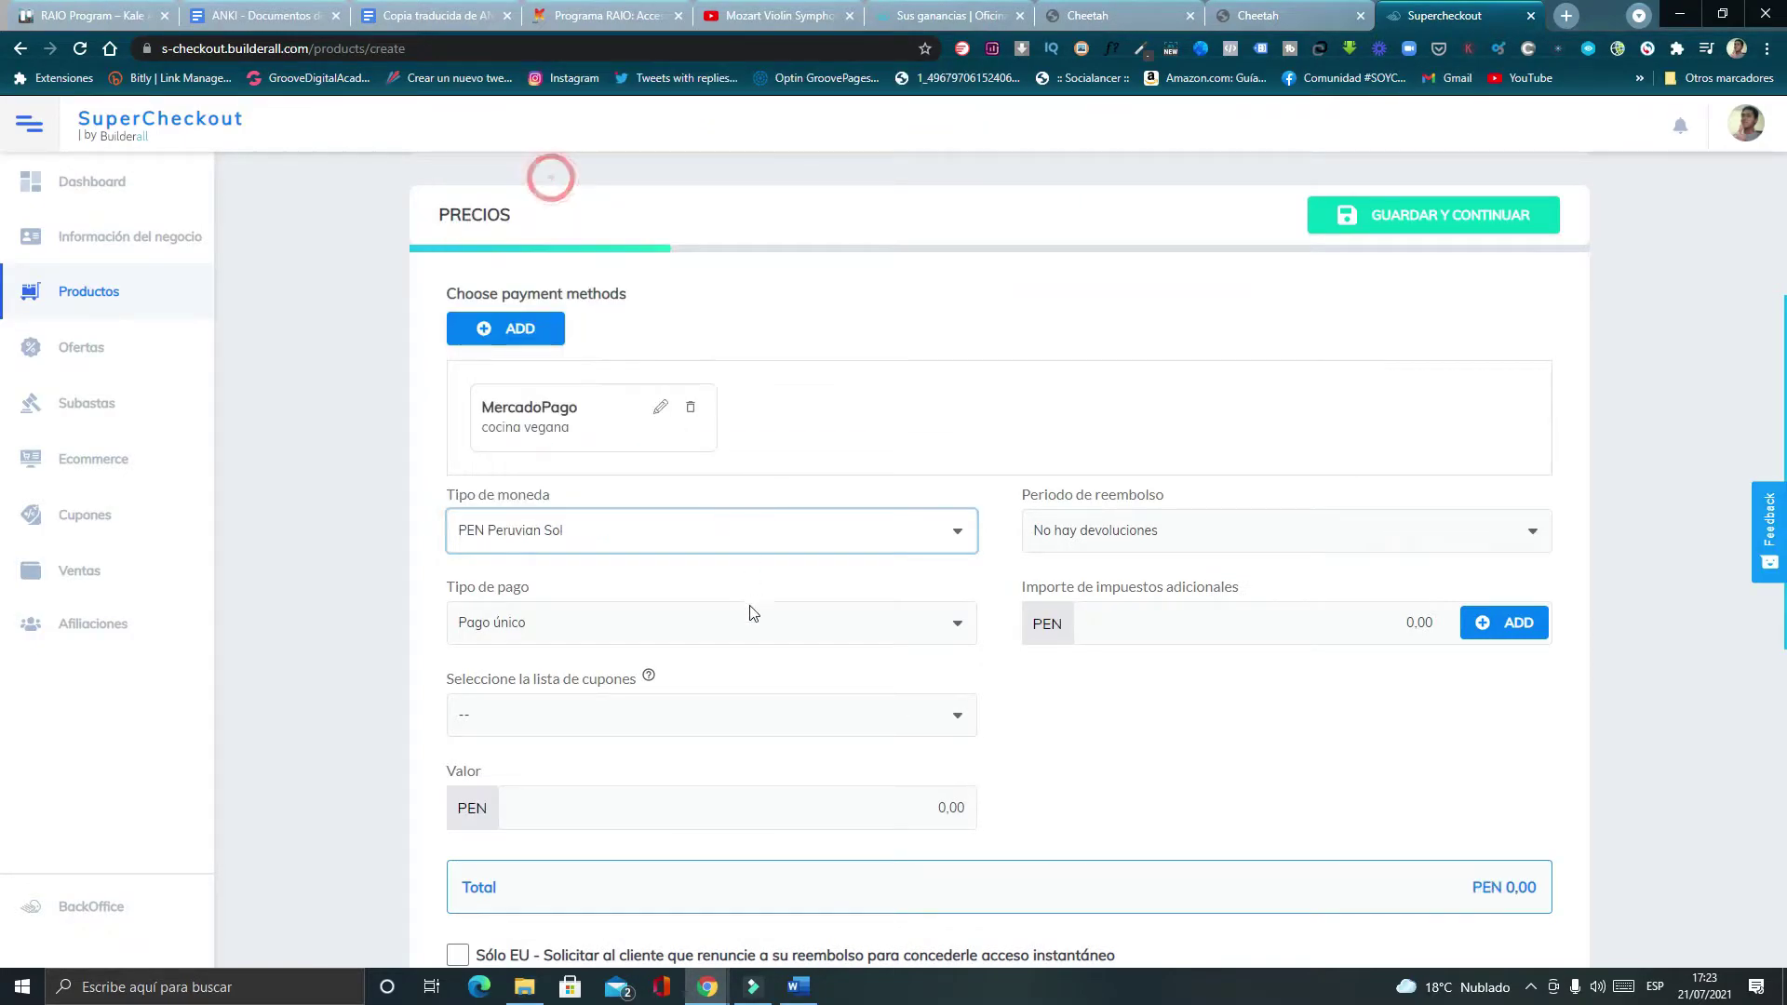
Try a refund period of 14 días and return it to No hay devoluciones, leaving the additional tax amount unset.
click(1105, 530)
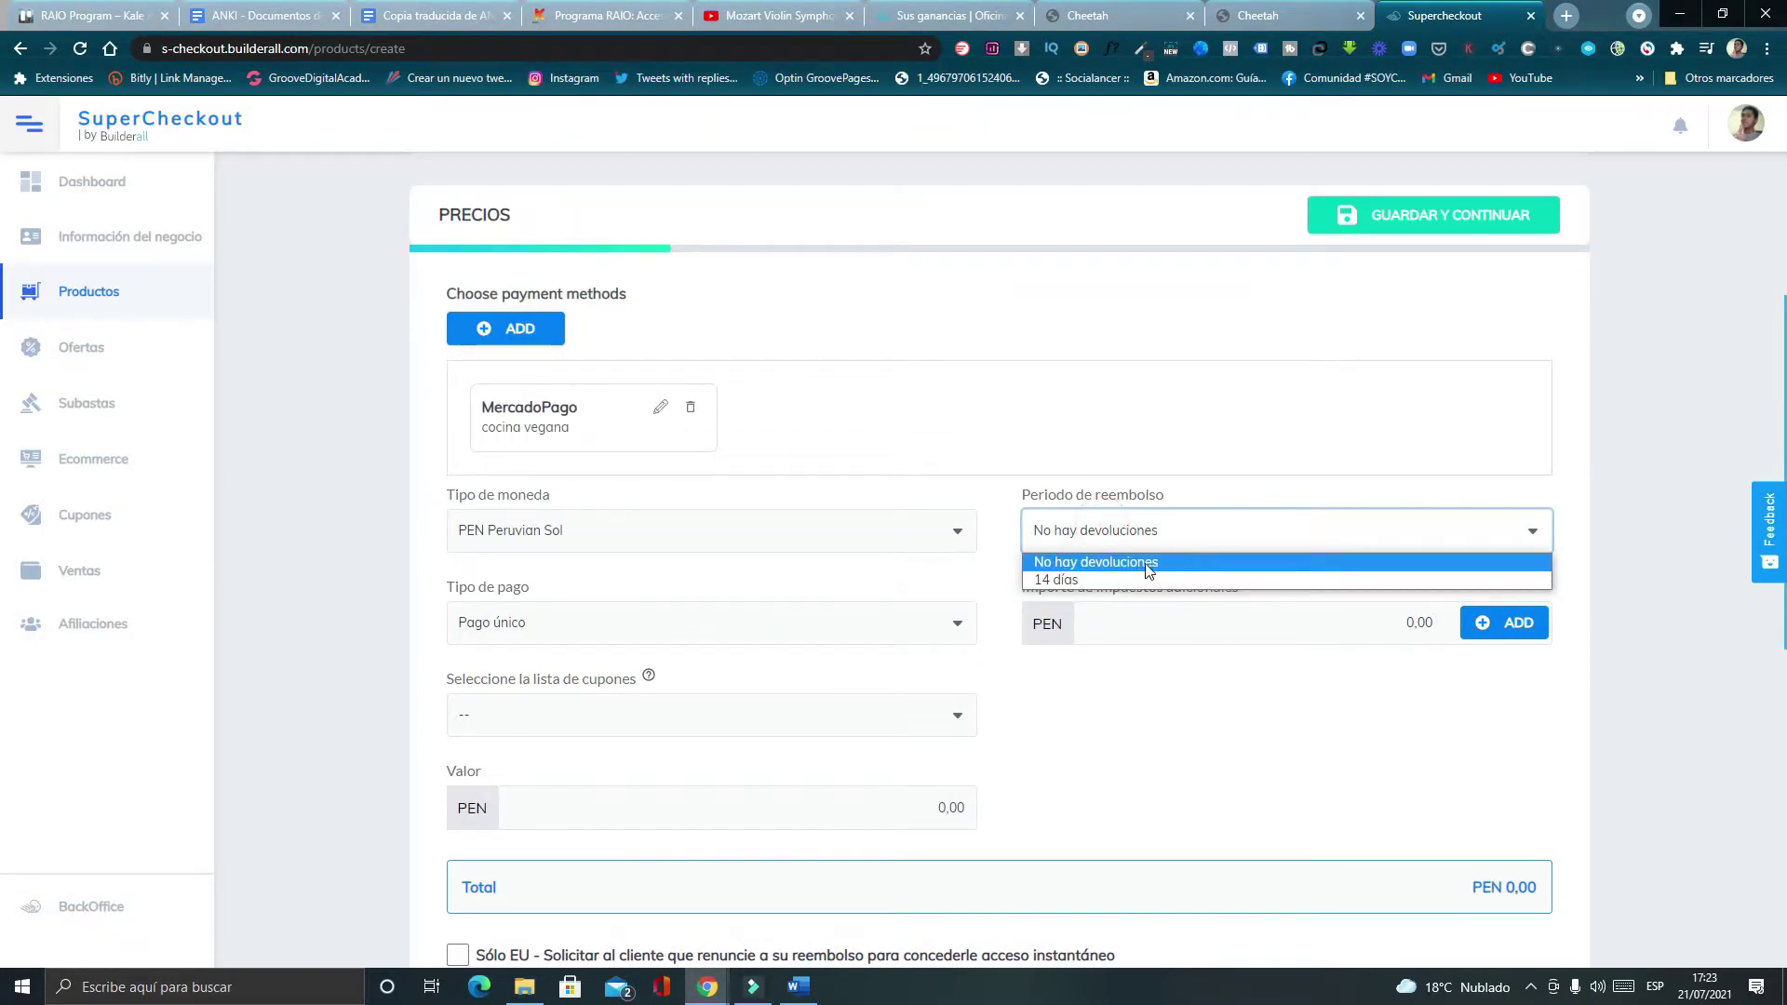
click(1069, 581)
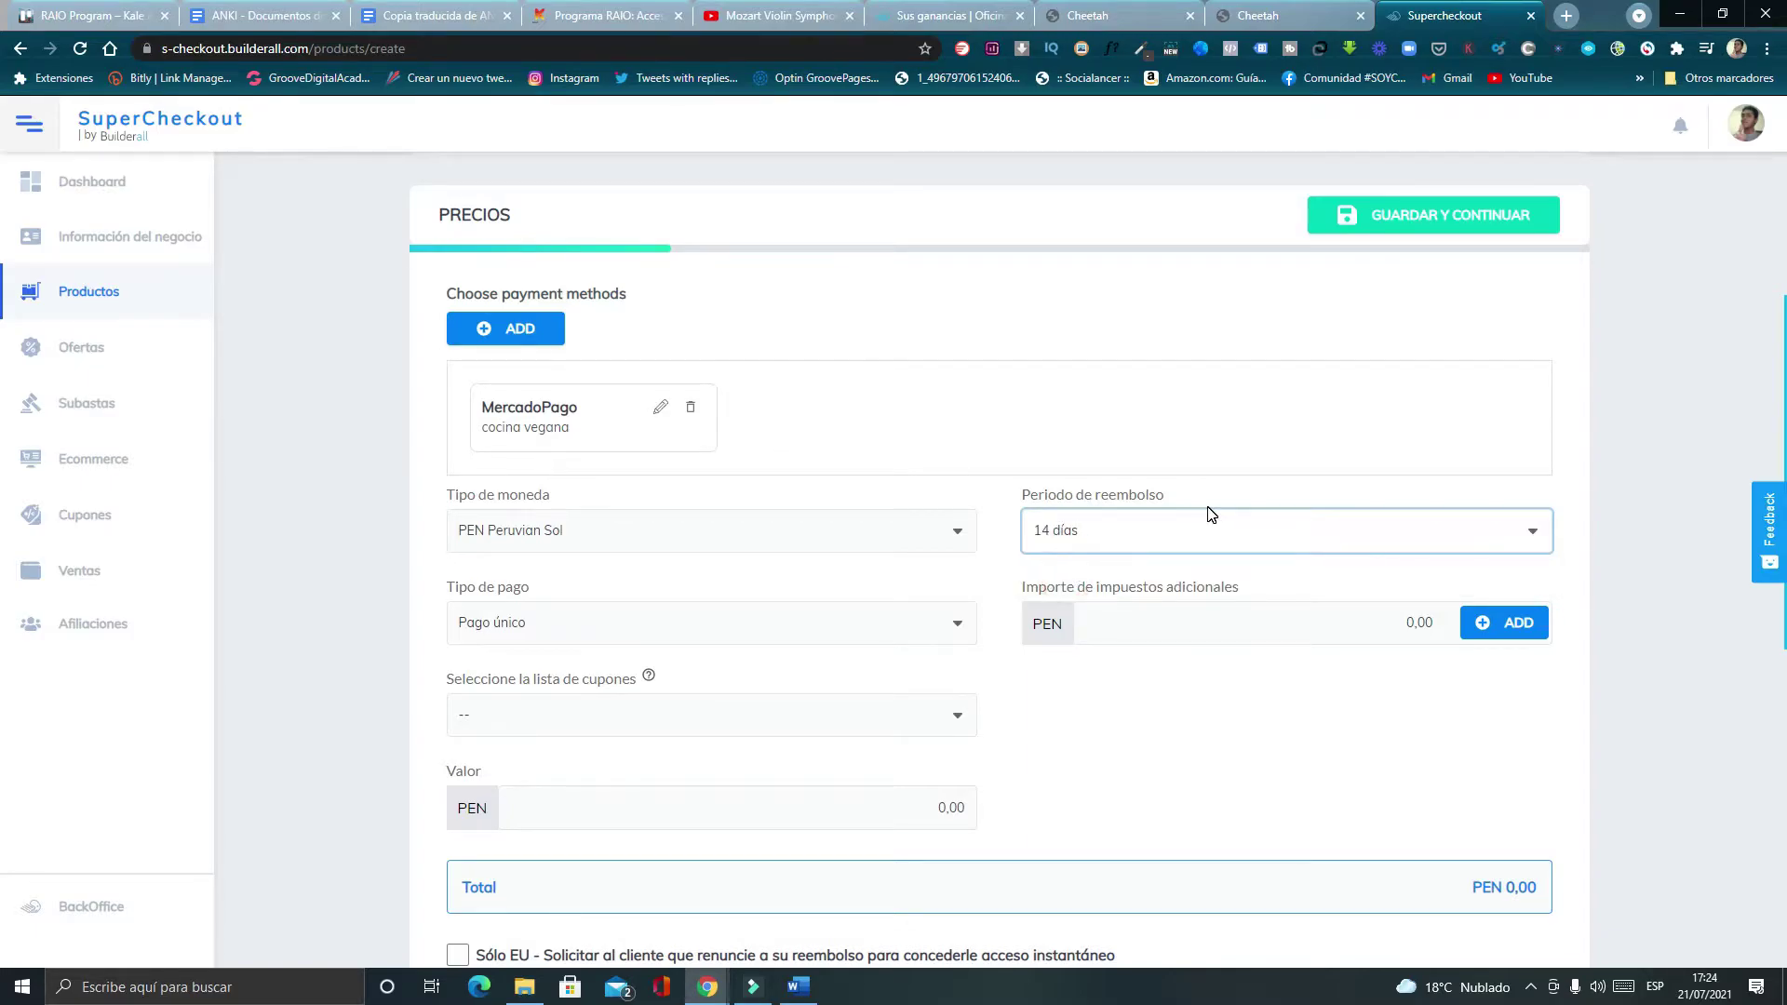
click(1181, 526)
click(1129, 562)
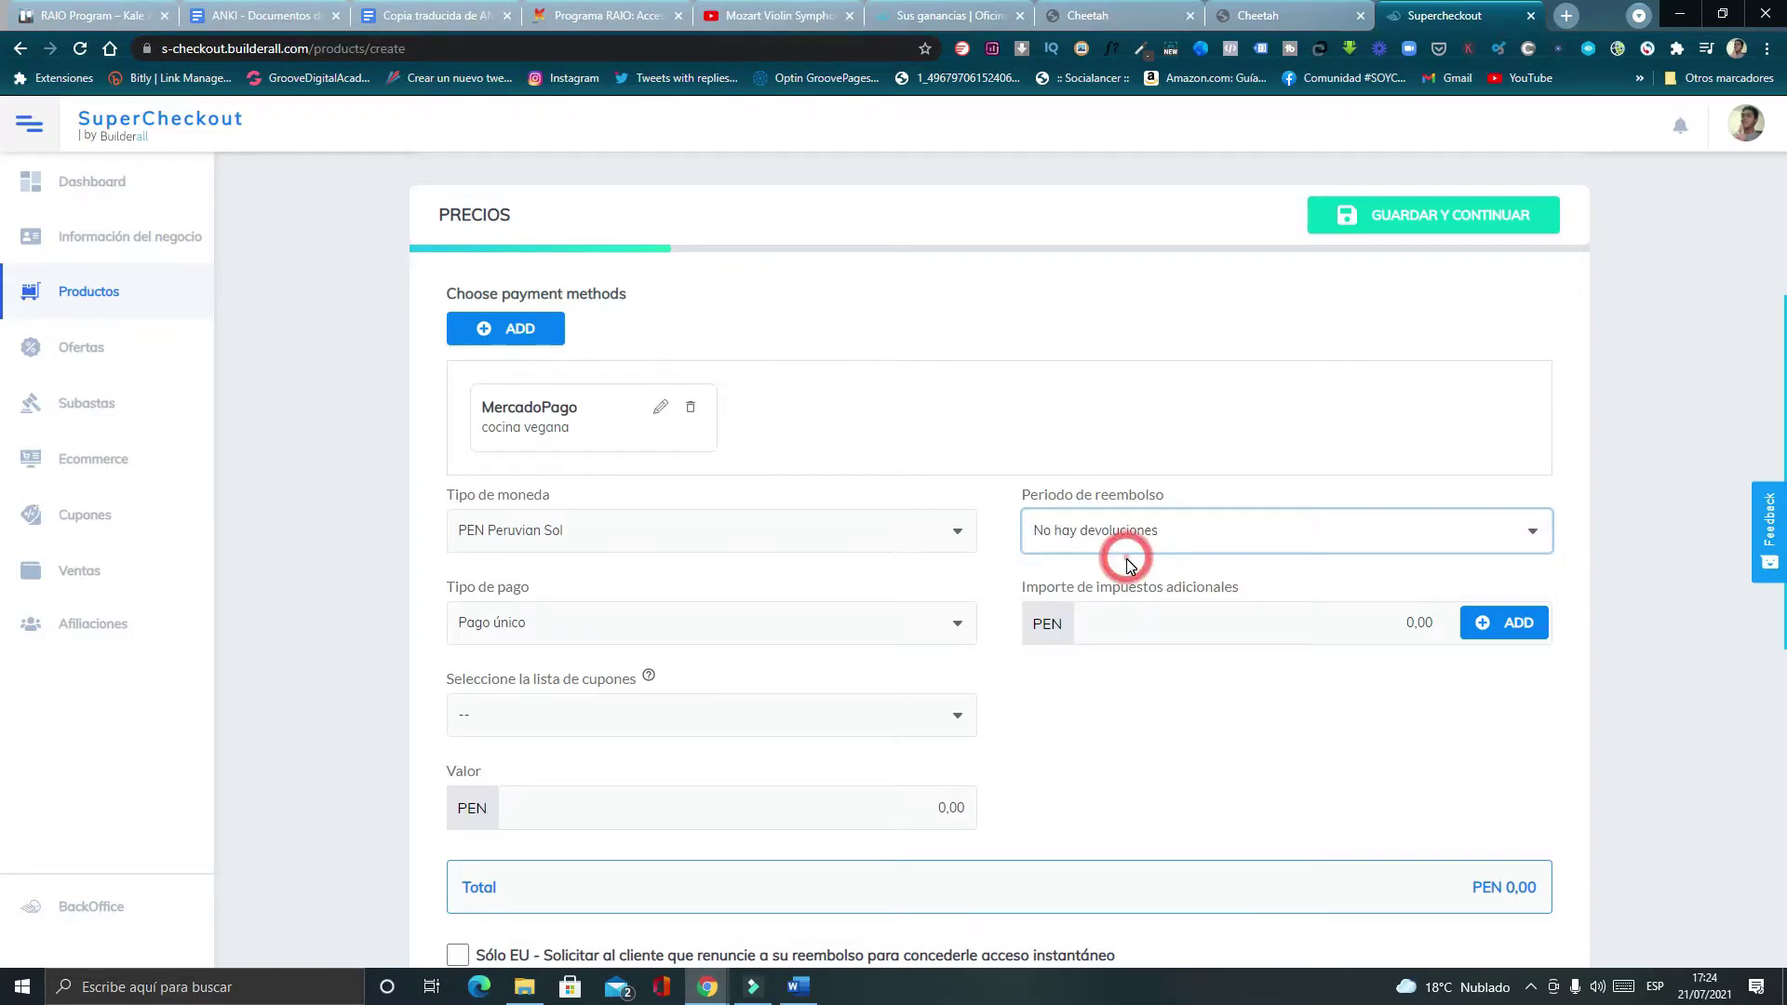
click(1275, 638)
click(1091, 606)
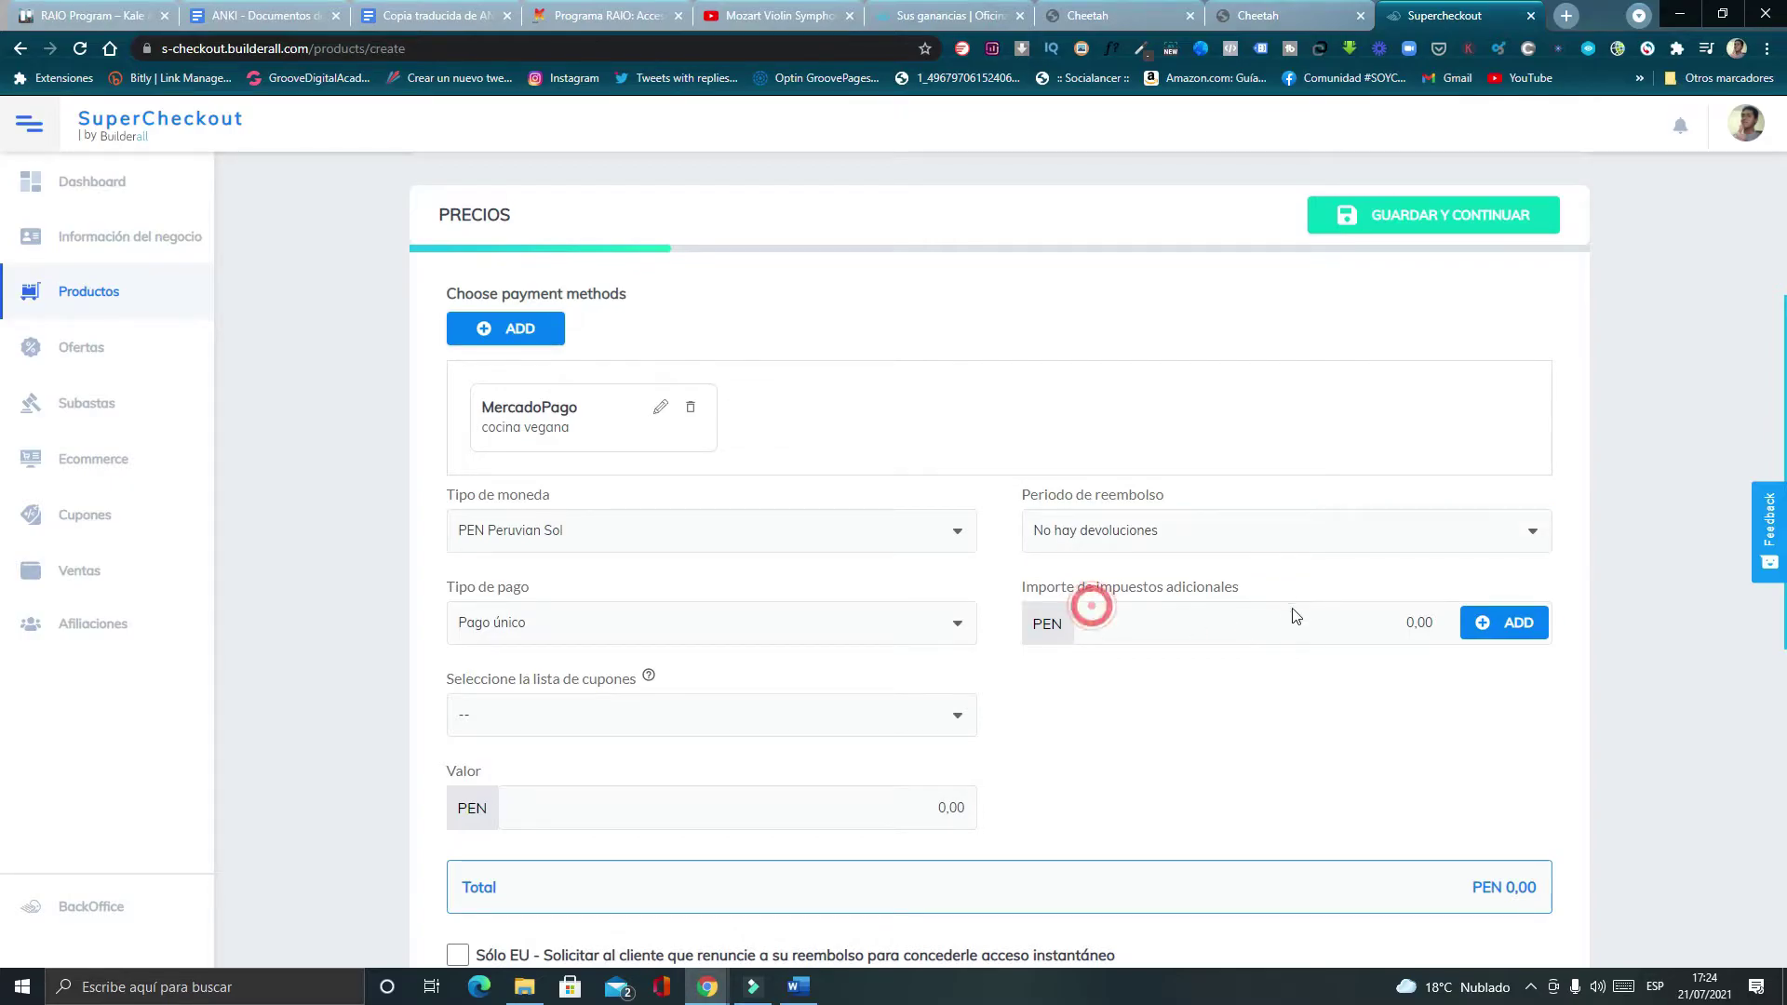
Leave the coupon list unselected, set the product's price to PEN 50,00, and try to save the pricing section.
scroll(1165, 613, down, 2)
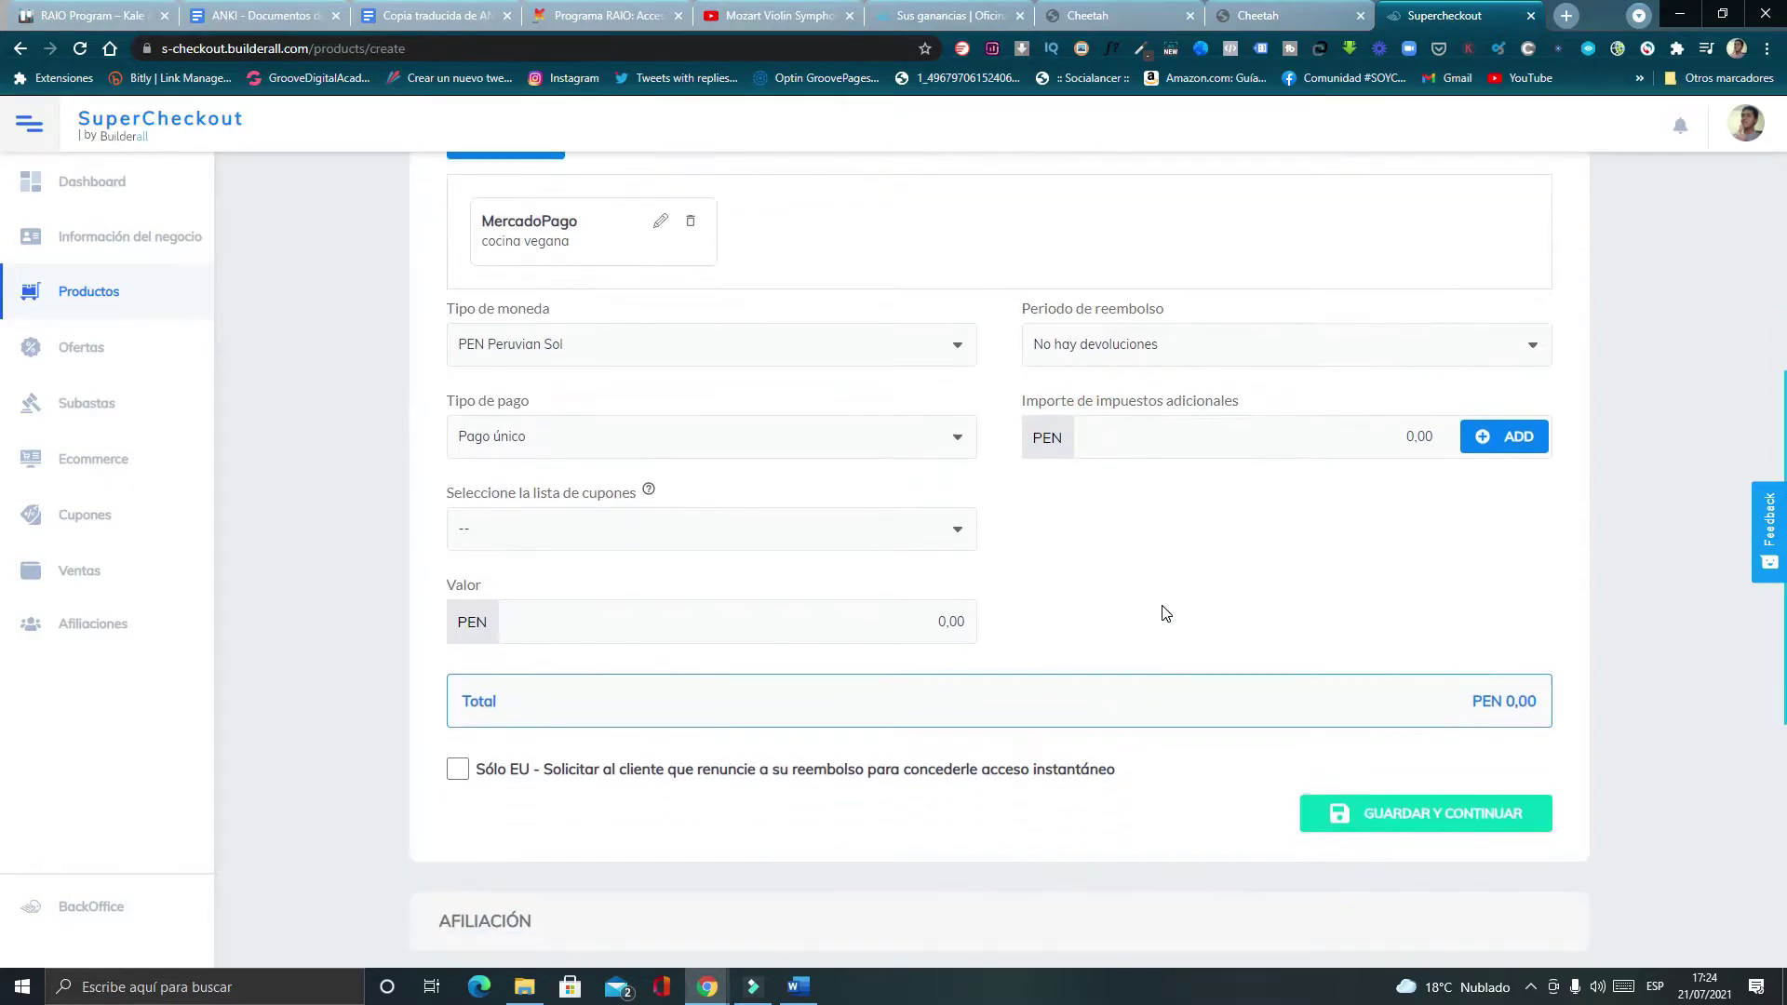
click(879, 540)
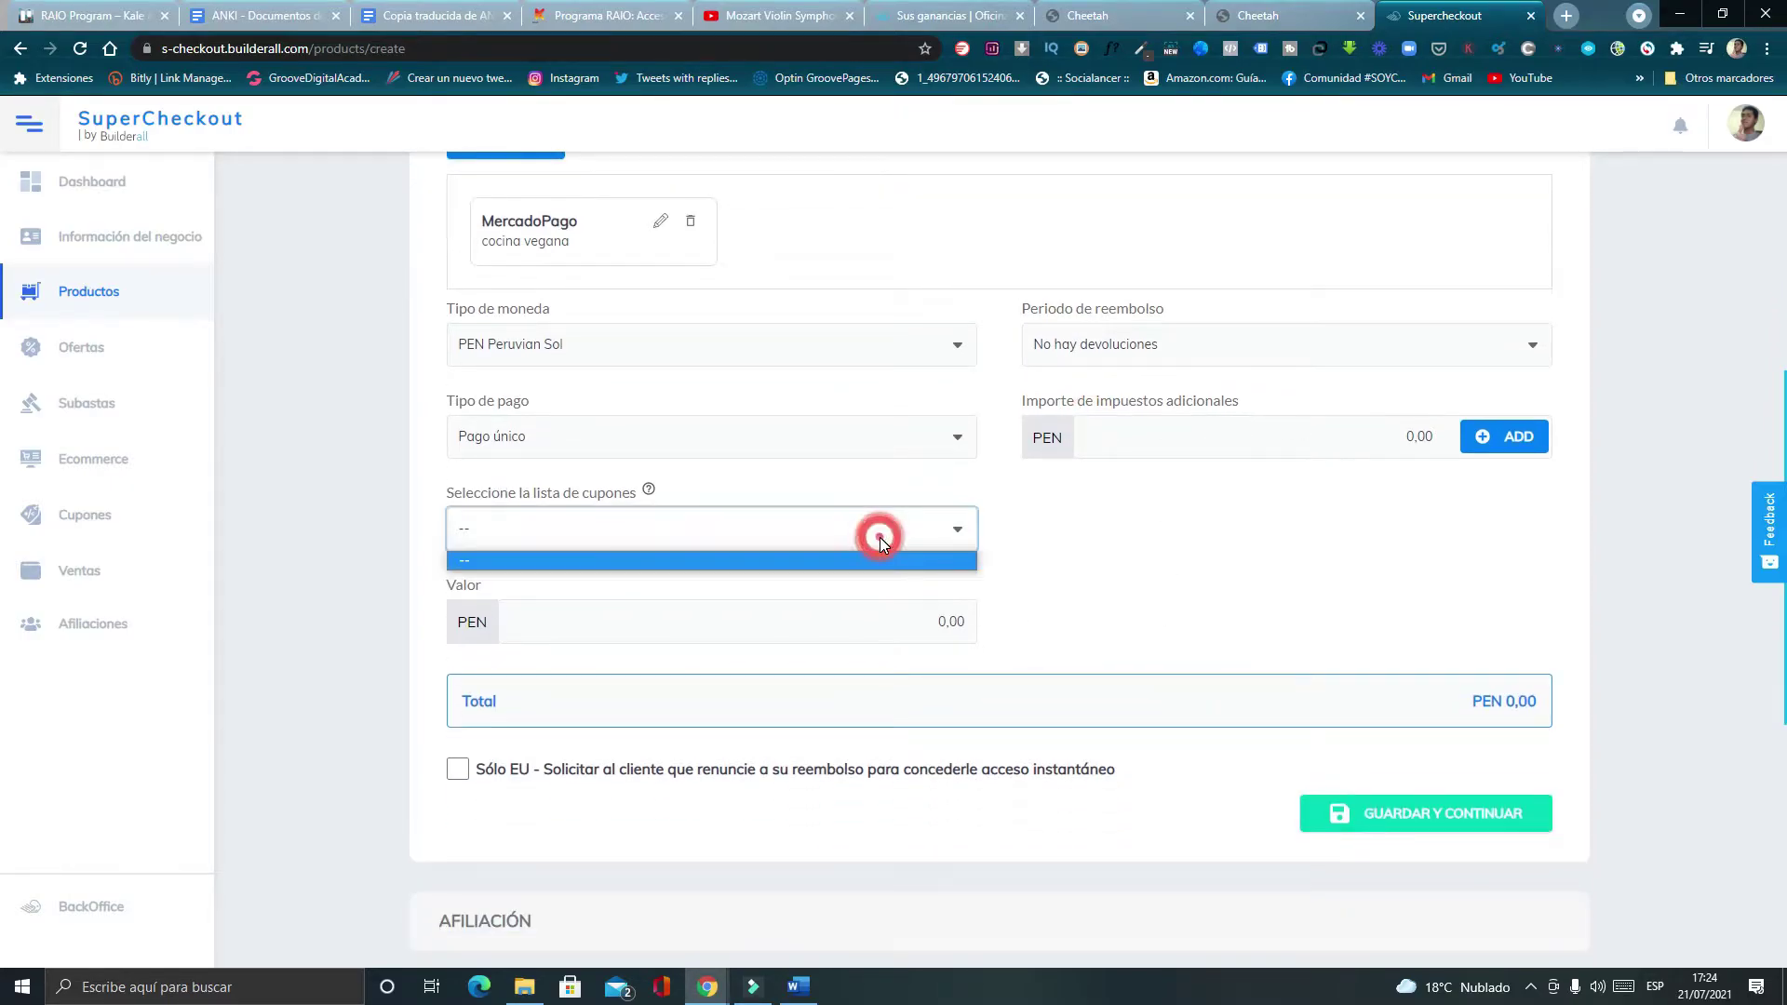
click(584, 562)
click(587, 607)
click(919, 618)
click(941, 619)
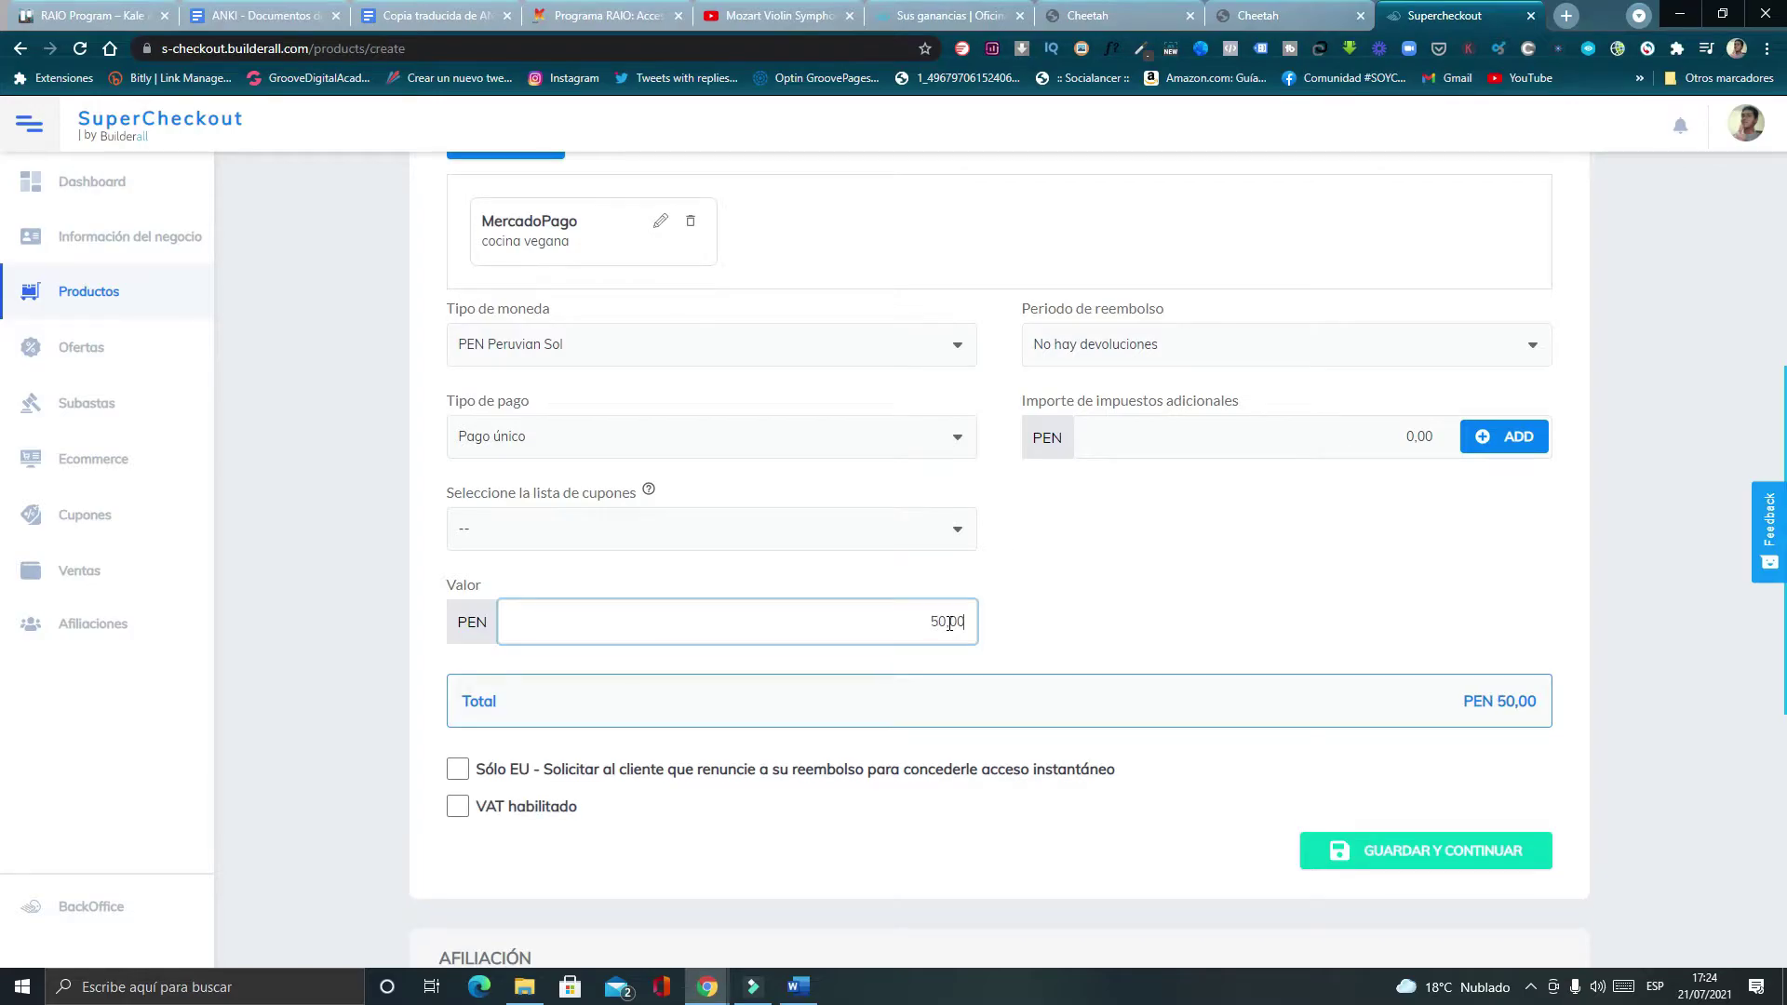
scroll(951, 642, down, 3)
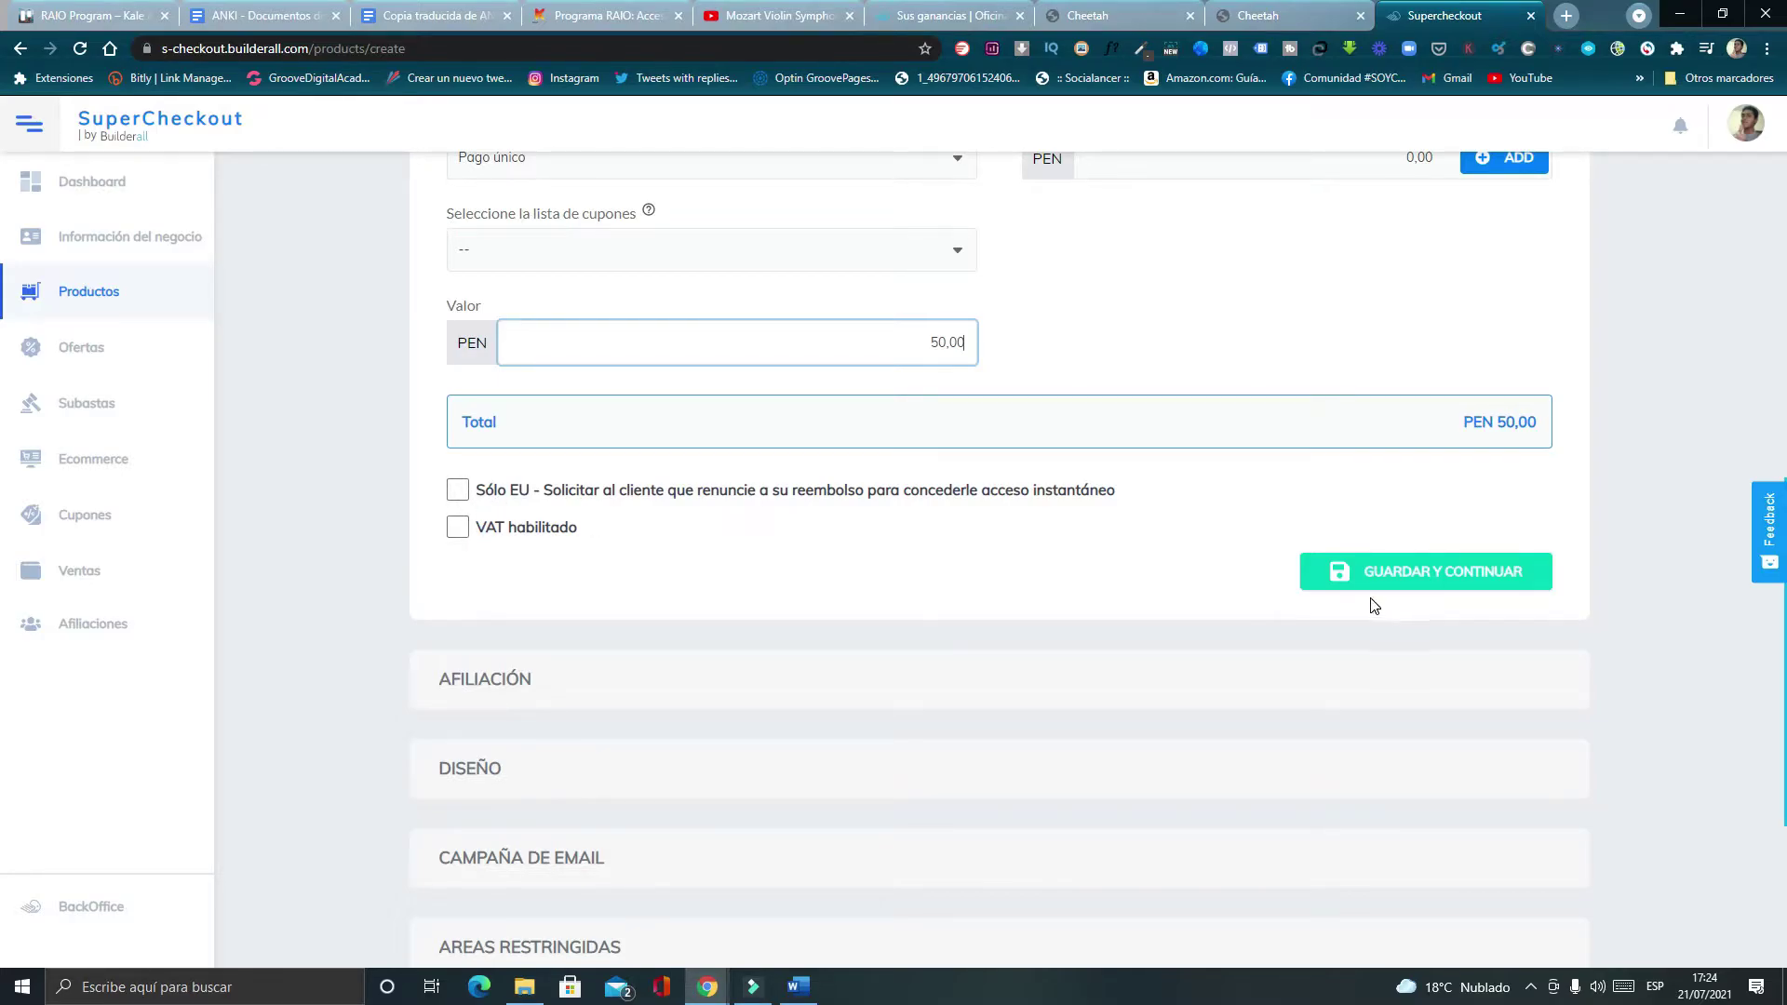
click(1401, 577)
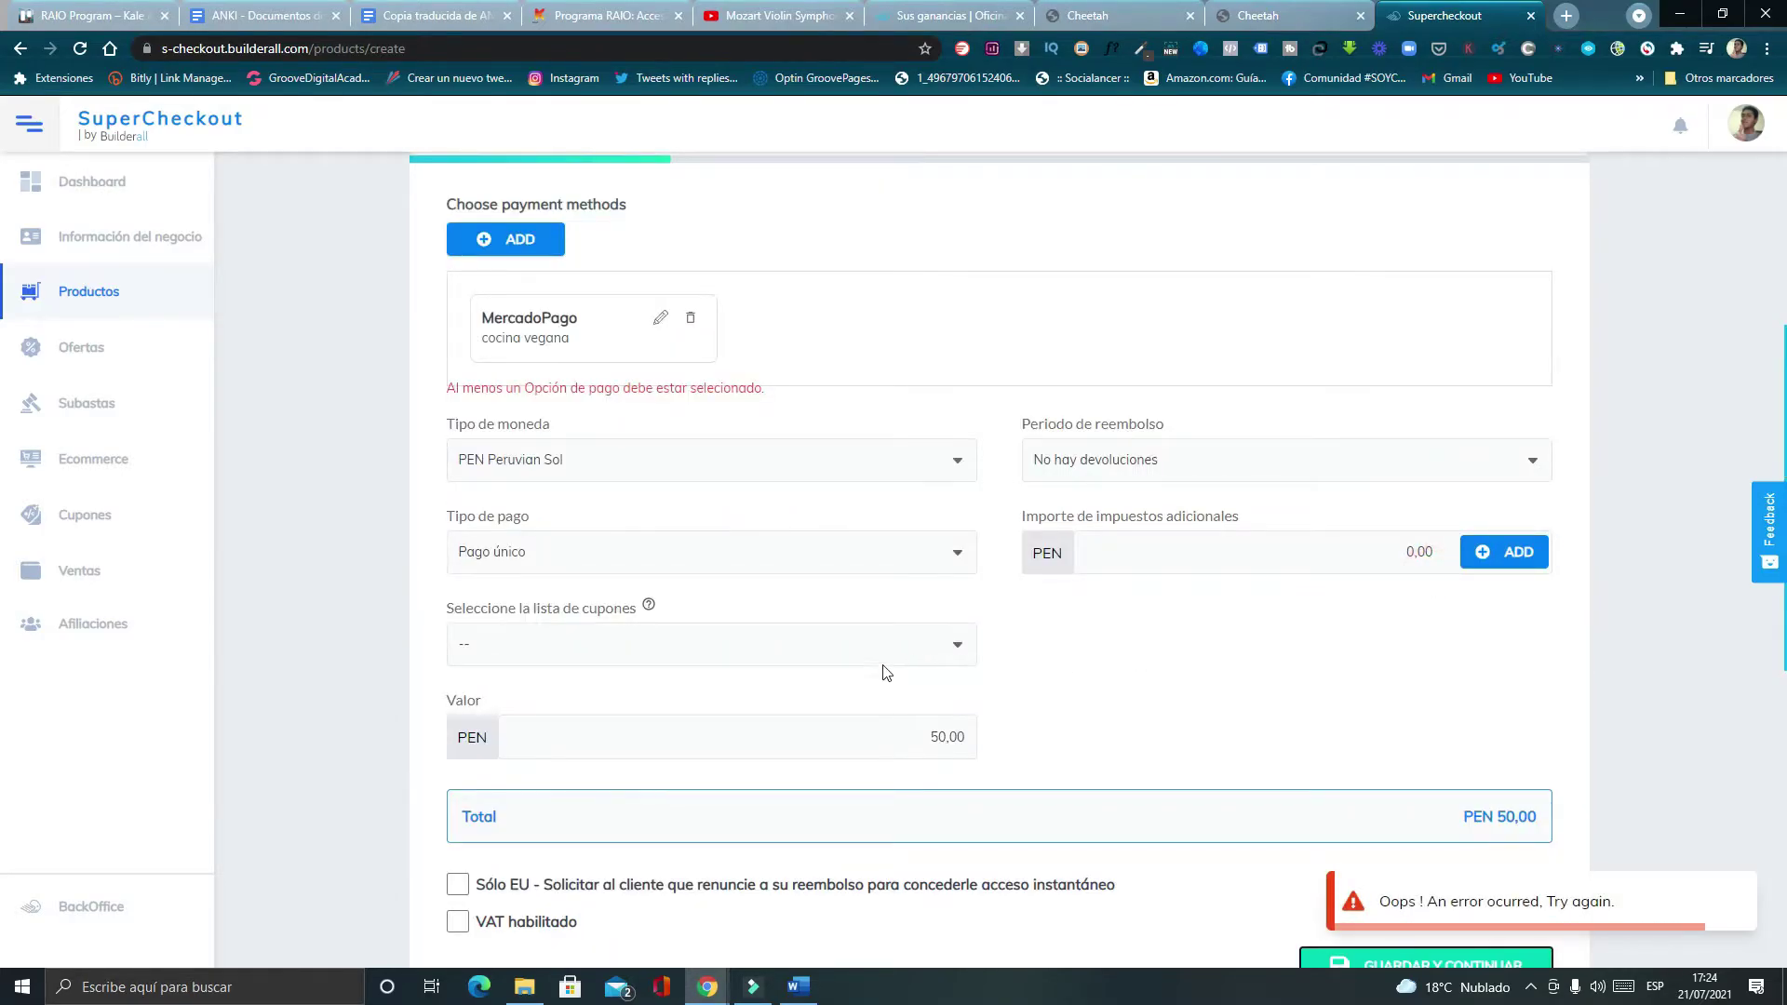
Select the MercadoPago payment method again and save the pricing section.
click(586, 312)
scroll(726, 577, down, 4)
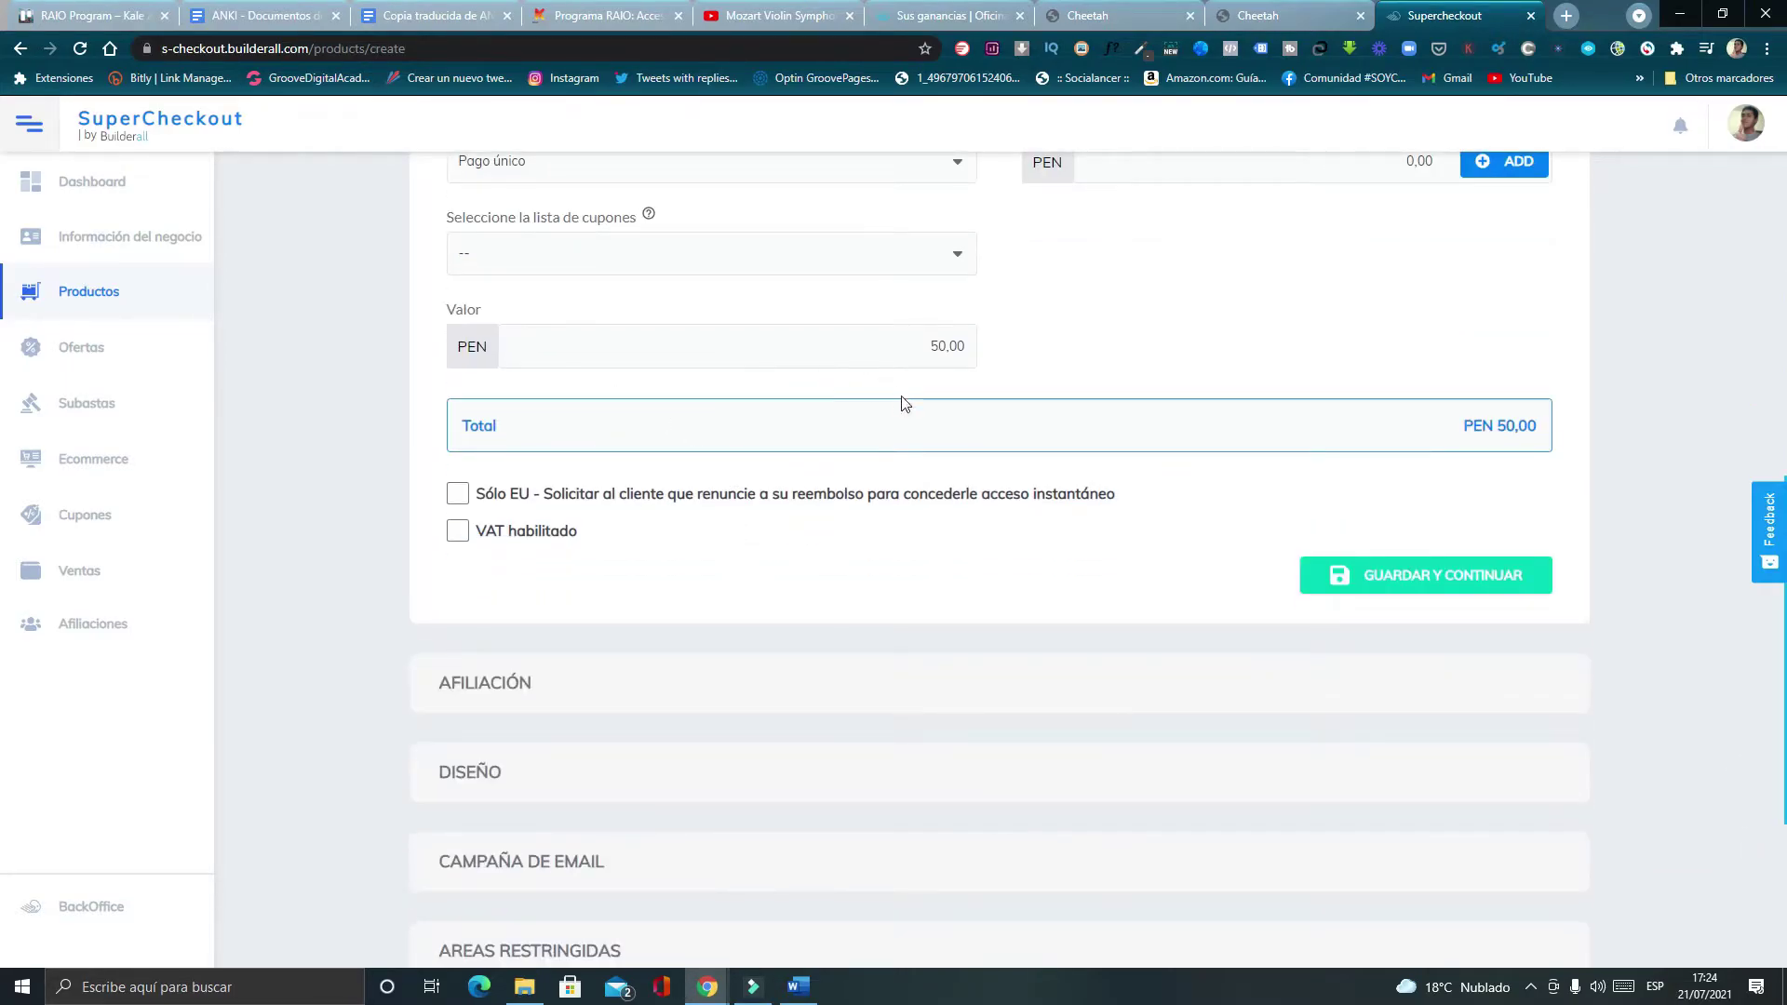
click(1420, 577)
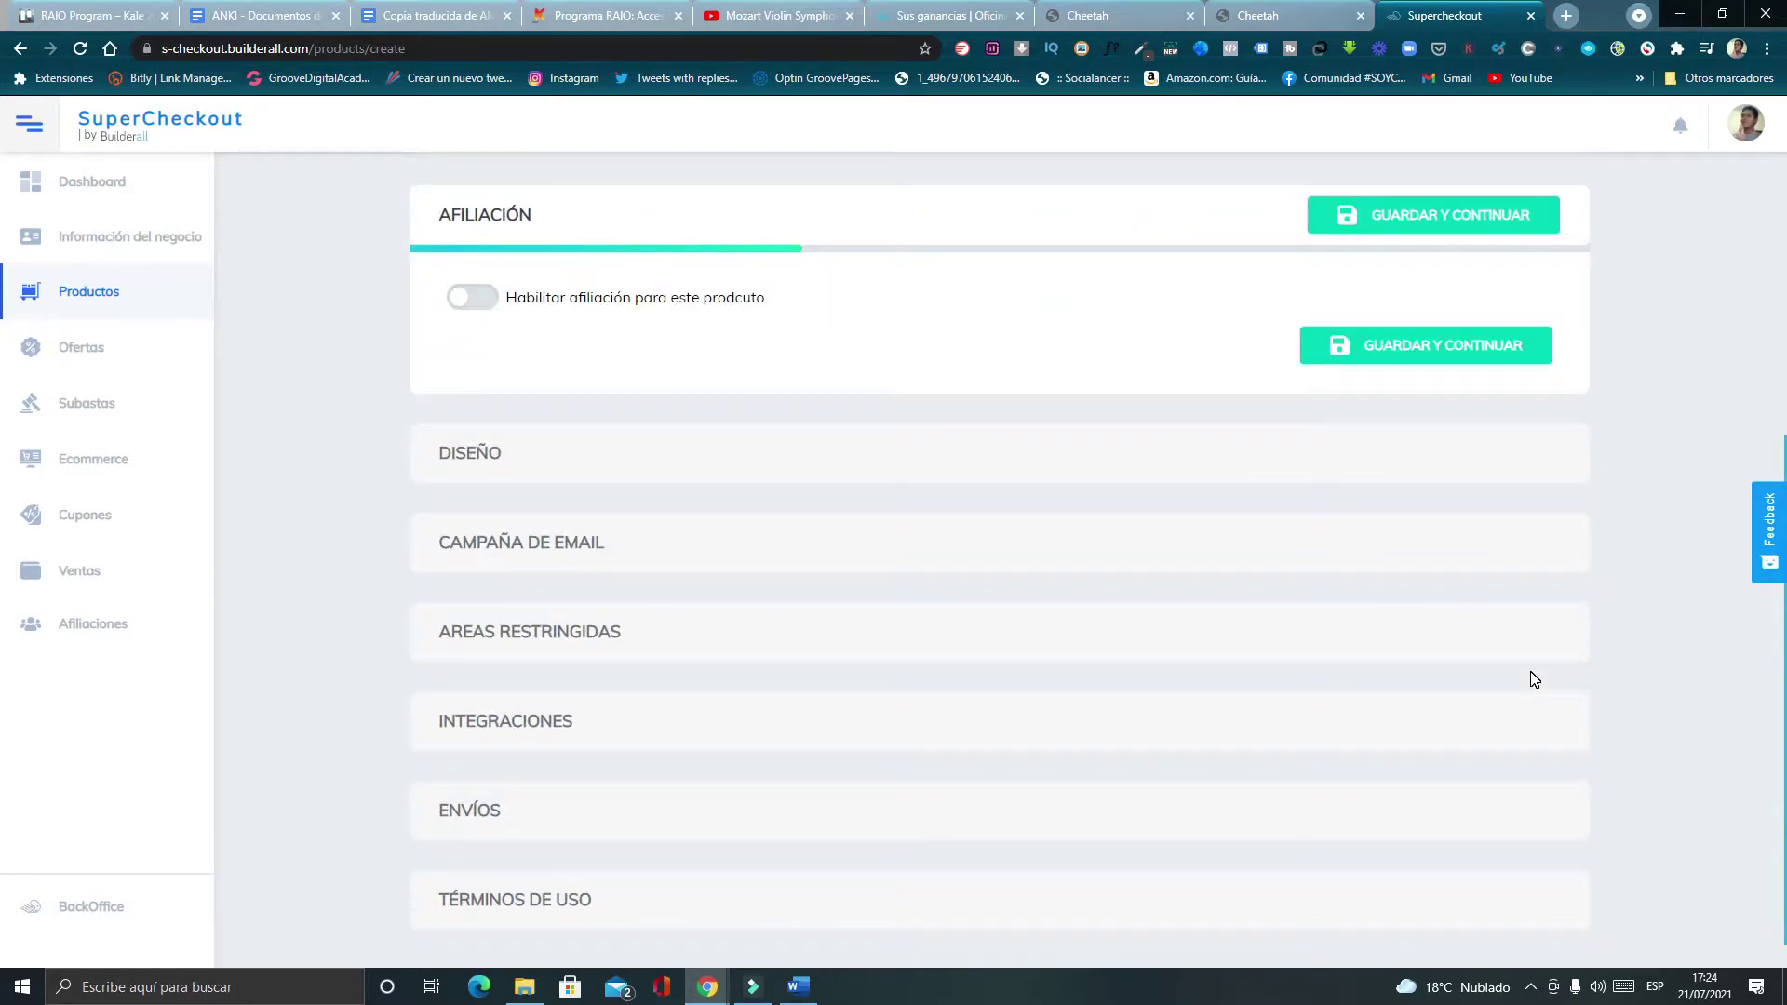
Switch the product's affiliation option on and back off, and save the affiliation section.
scroll(769, 617, up, 4)
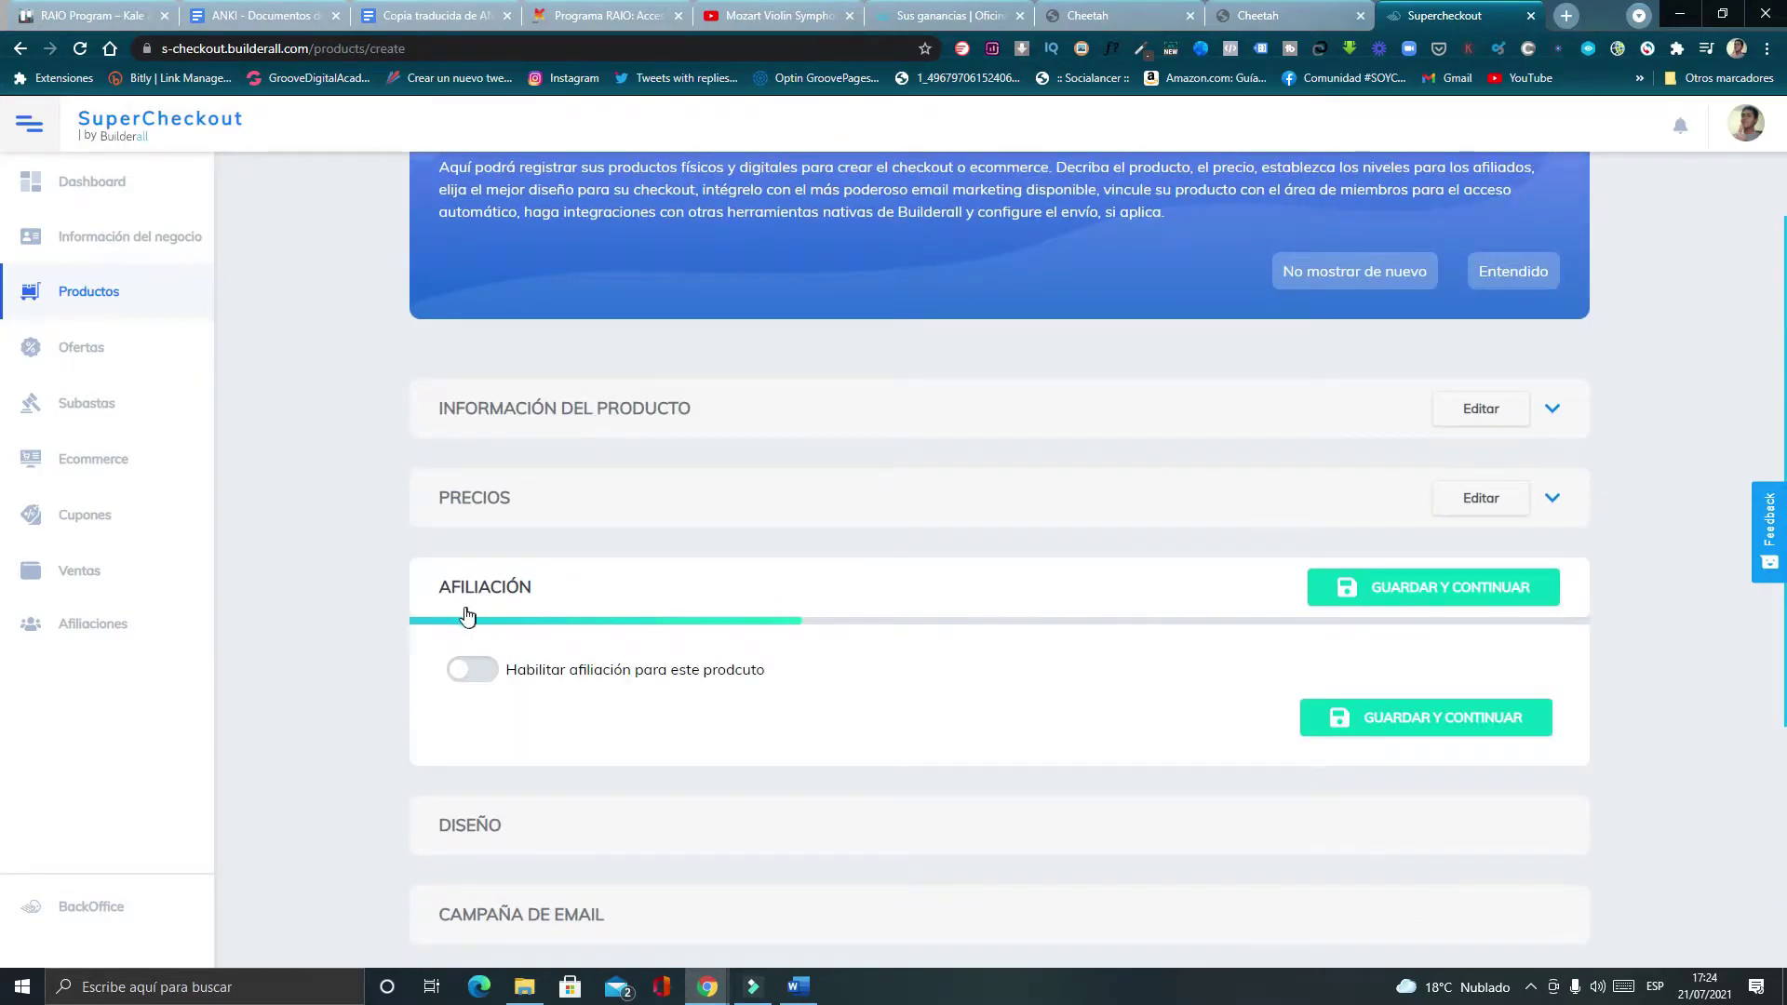
click(489, 672)
click(484, 670)
scroll(421, 692, down, 3)
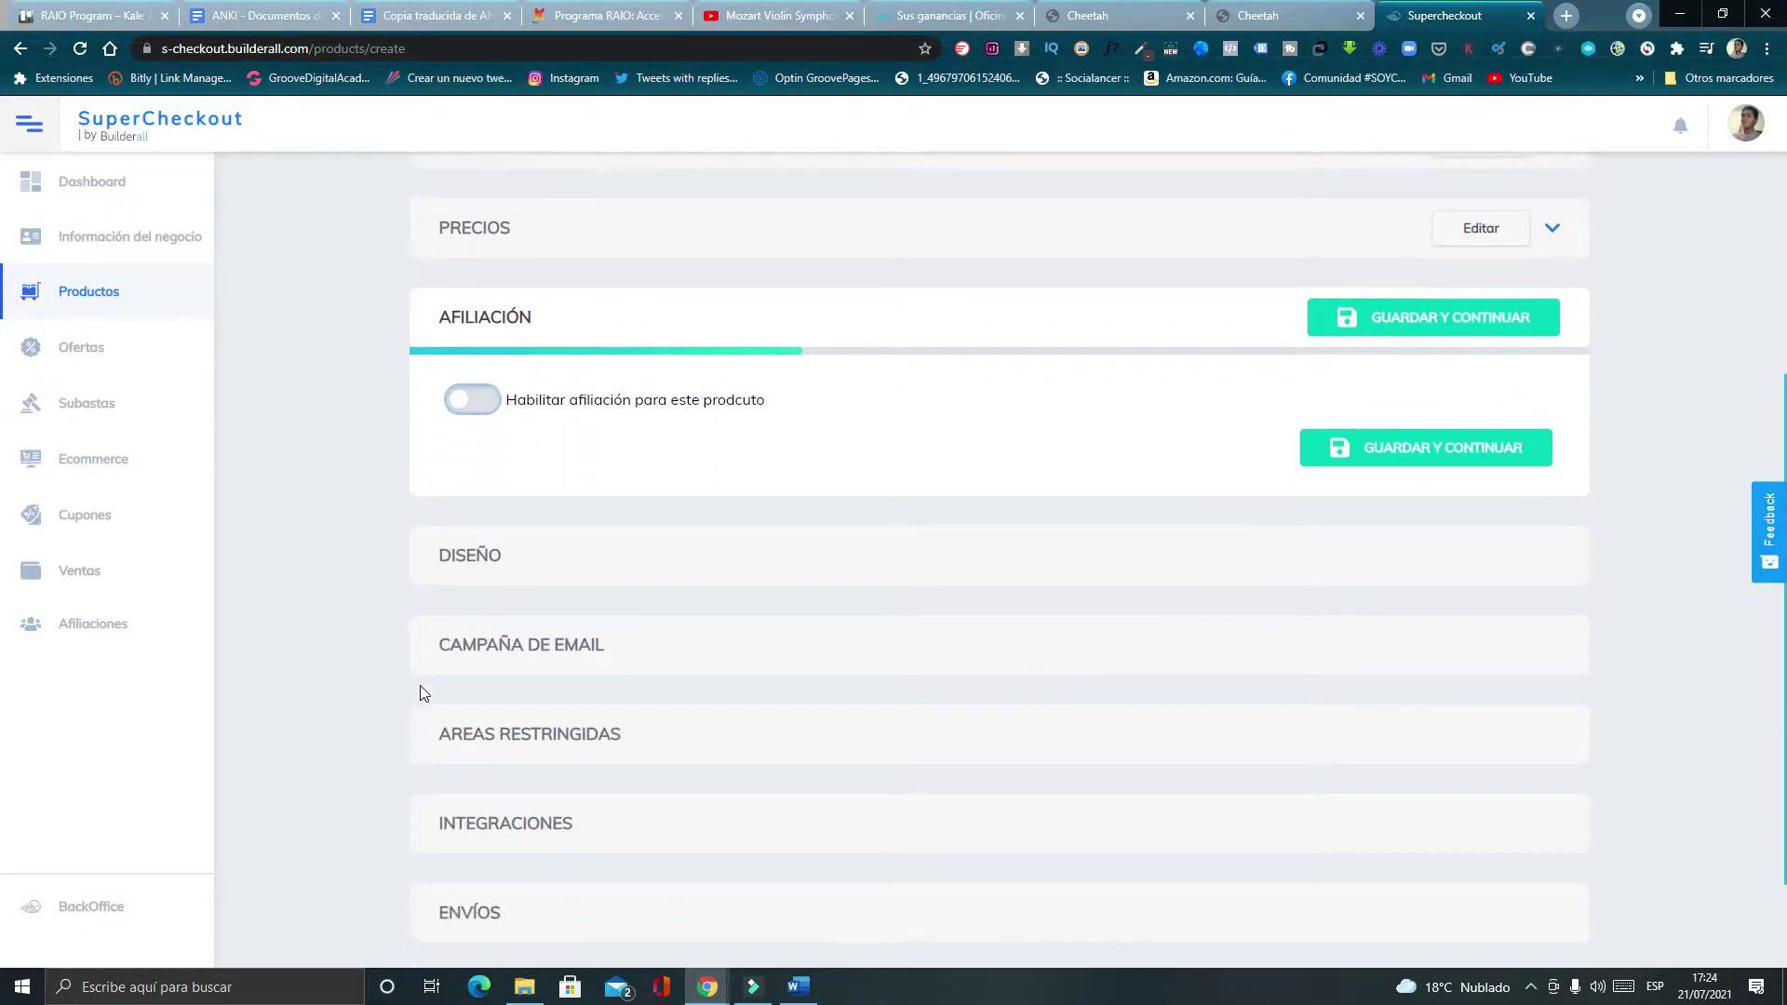
click(1470, 454)
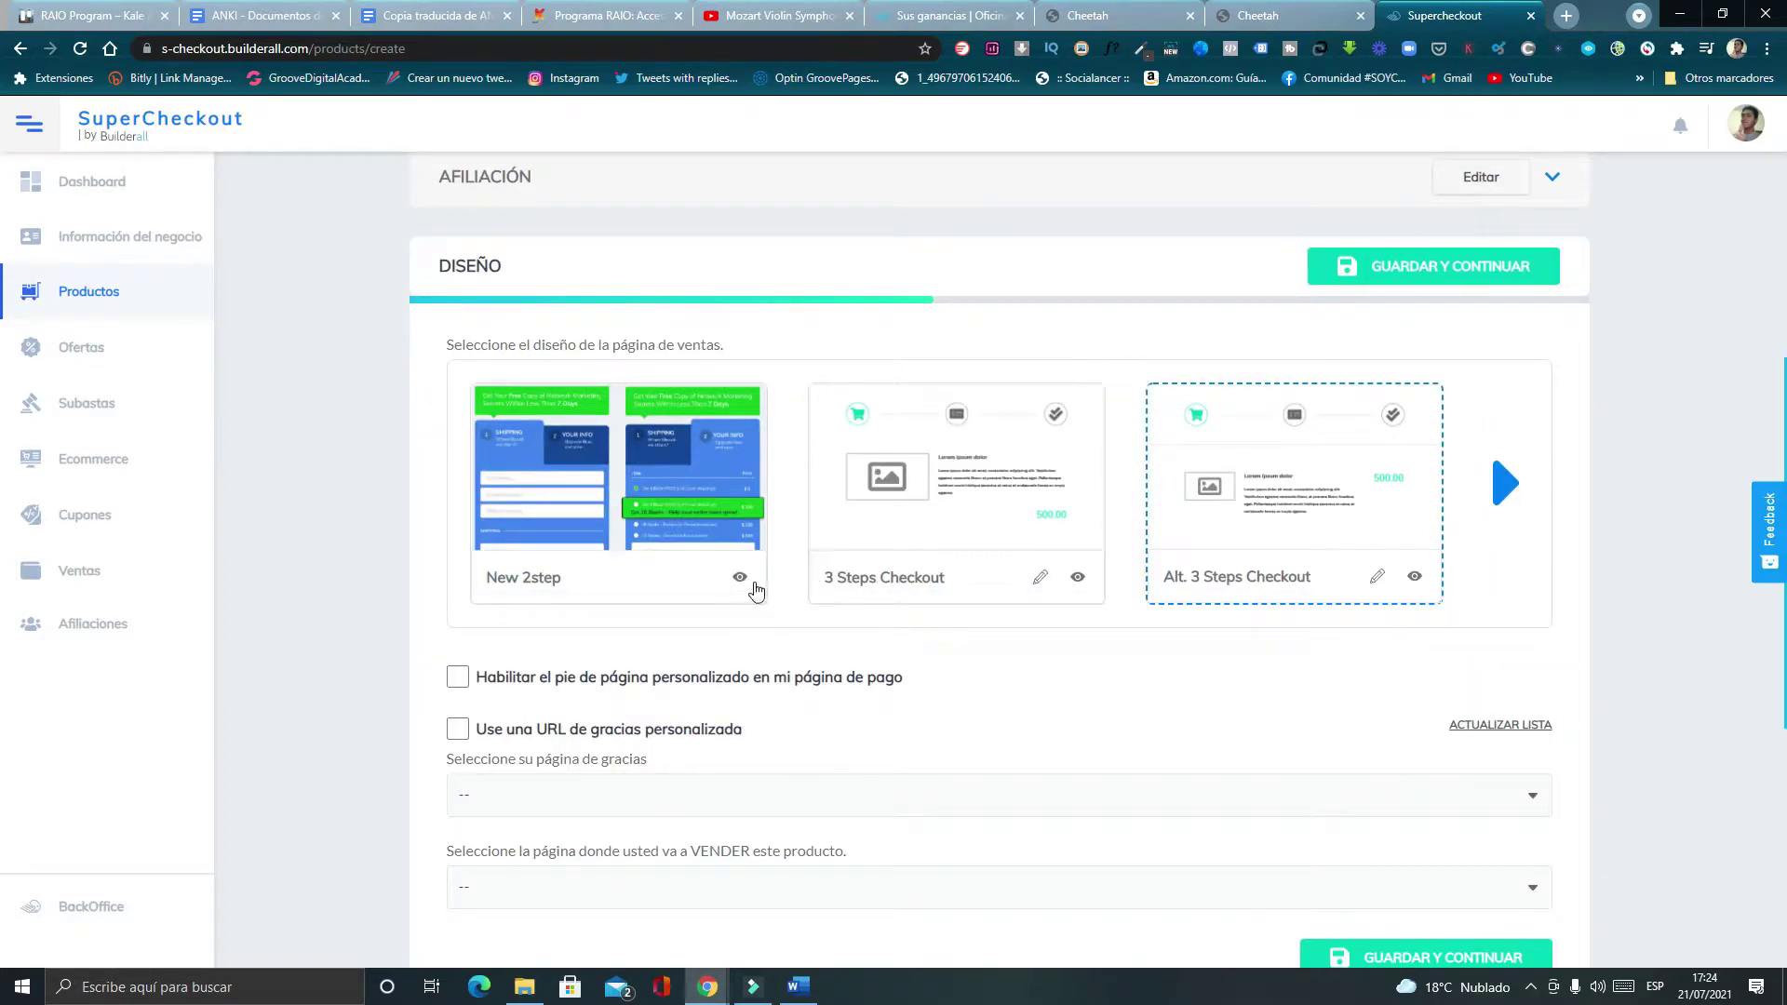
Browse the available sales page designs and select the 3 Steps Checkout design for the product.
scroll(642, 480, down, 1)
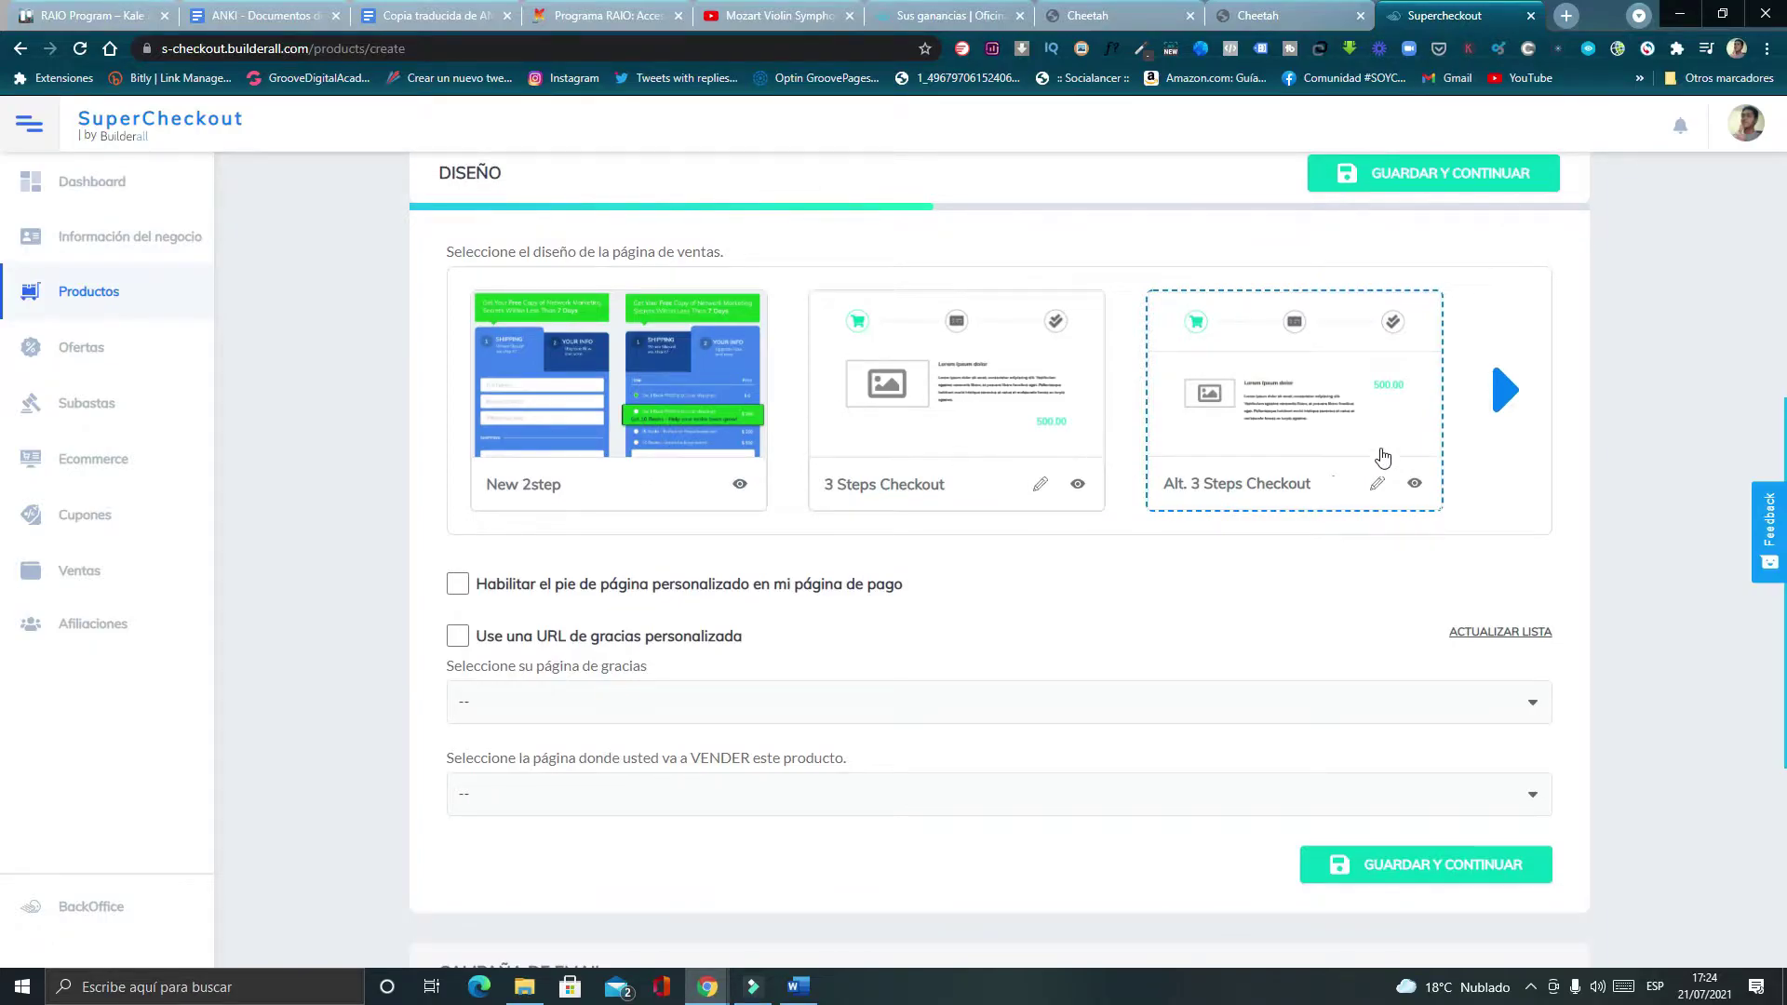
click(1517, 394)
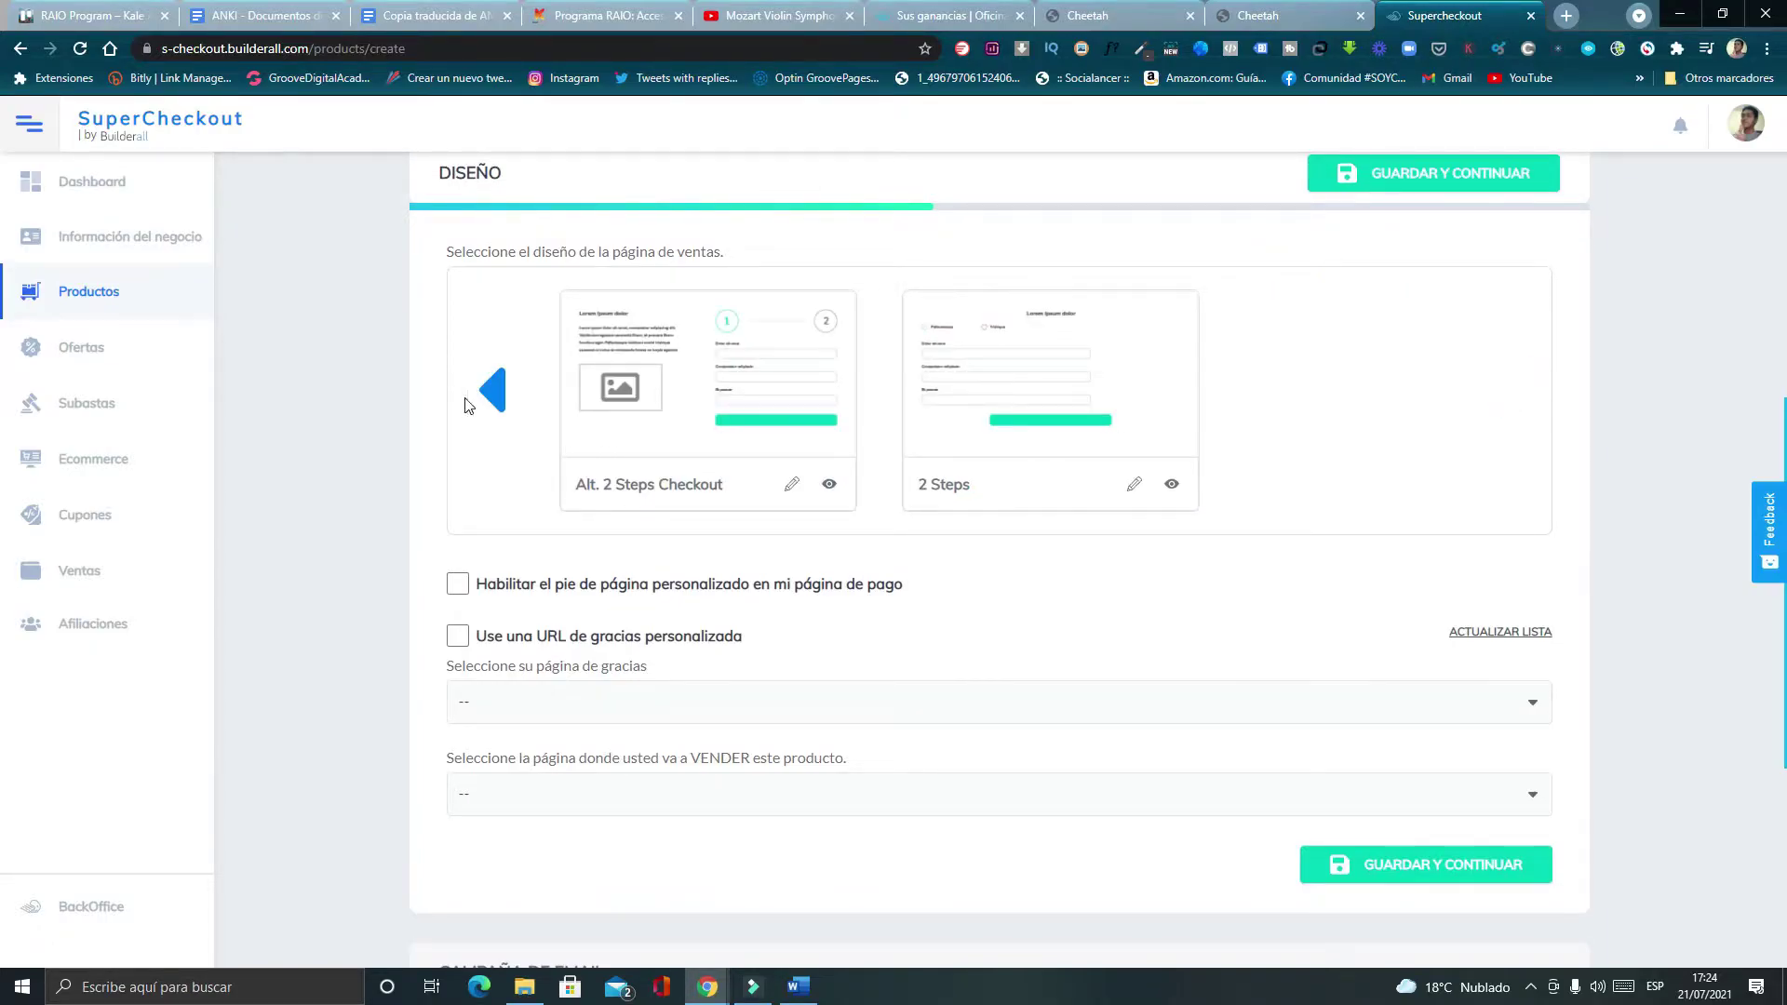
click(500, 395)
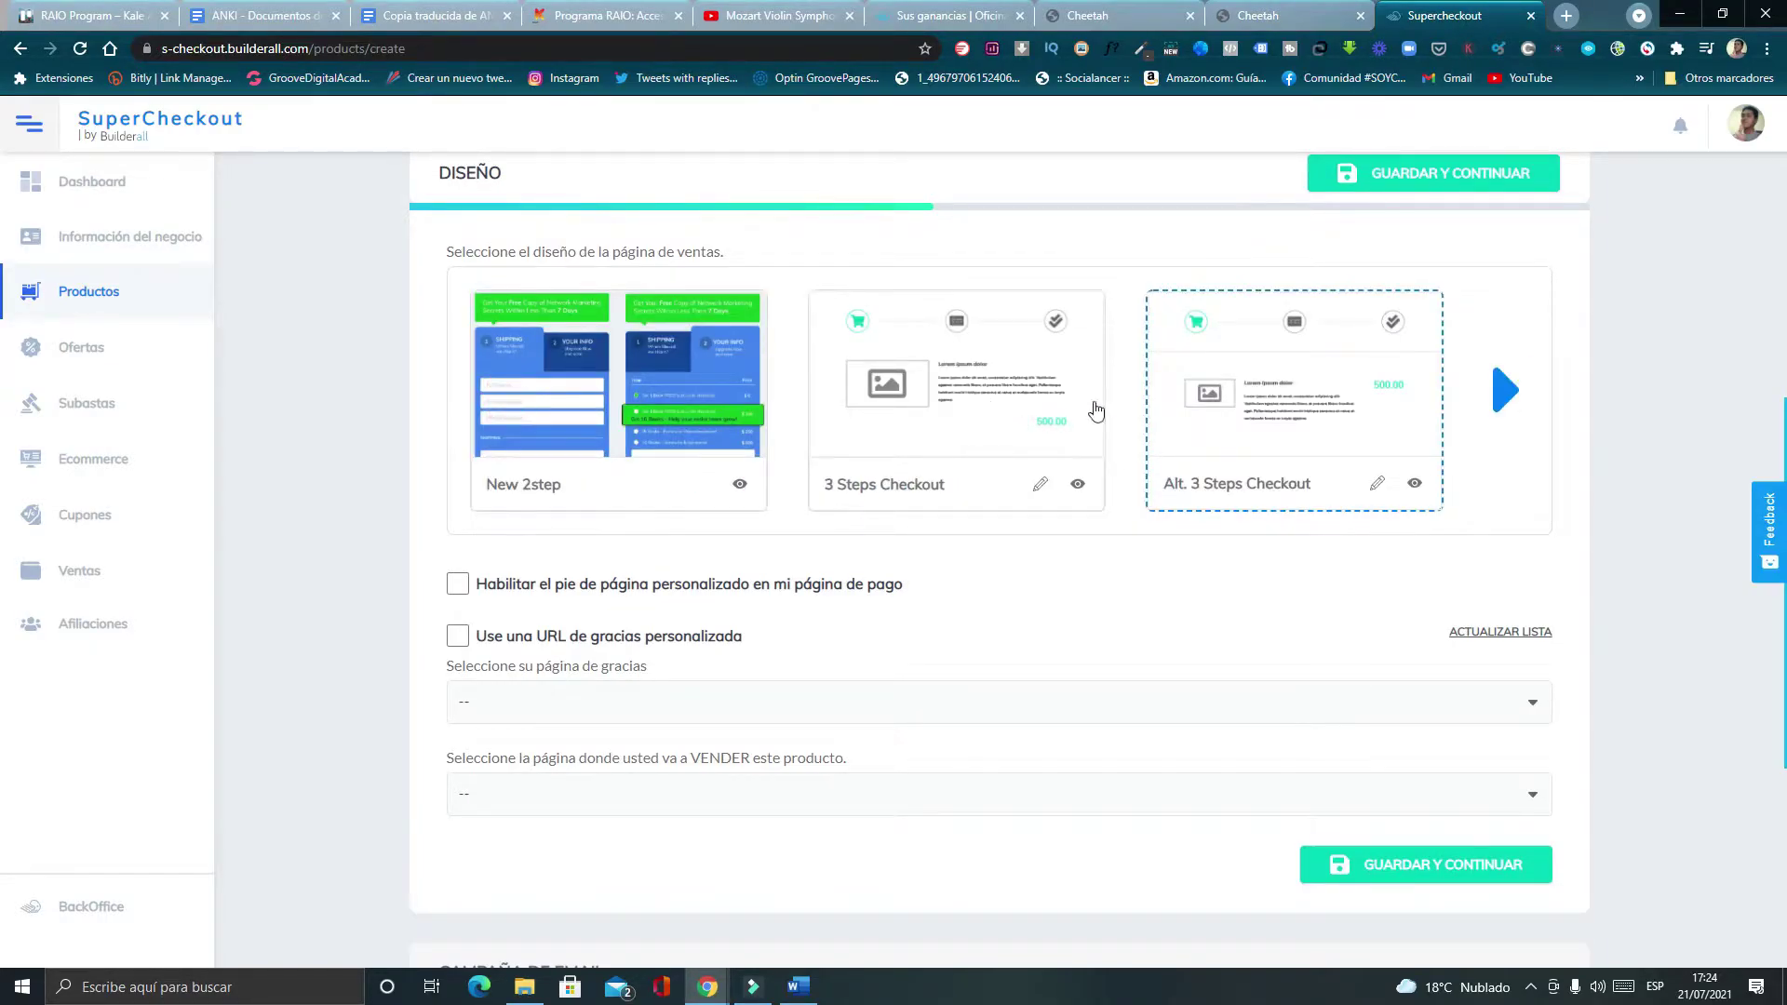
click(982, 405)
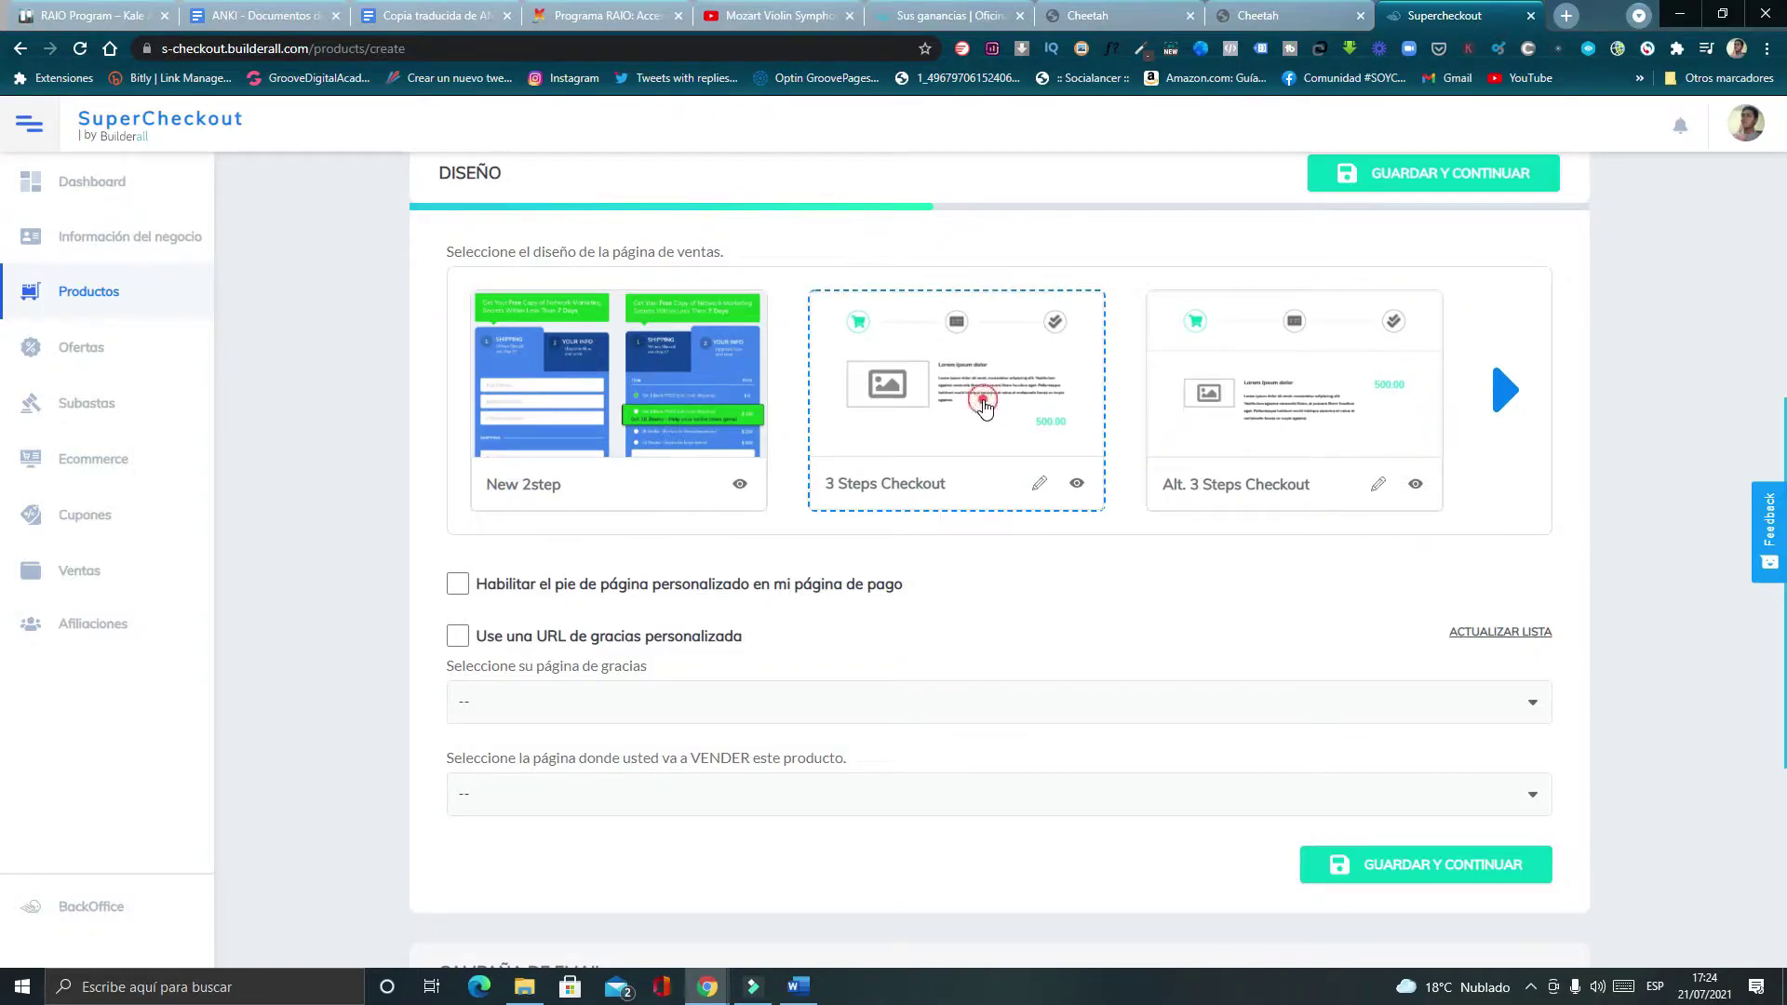
click(1287, 383)
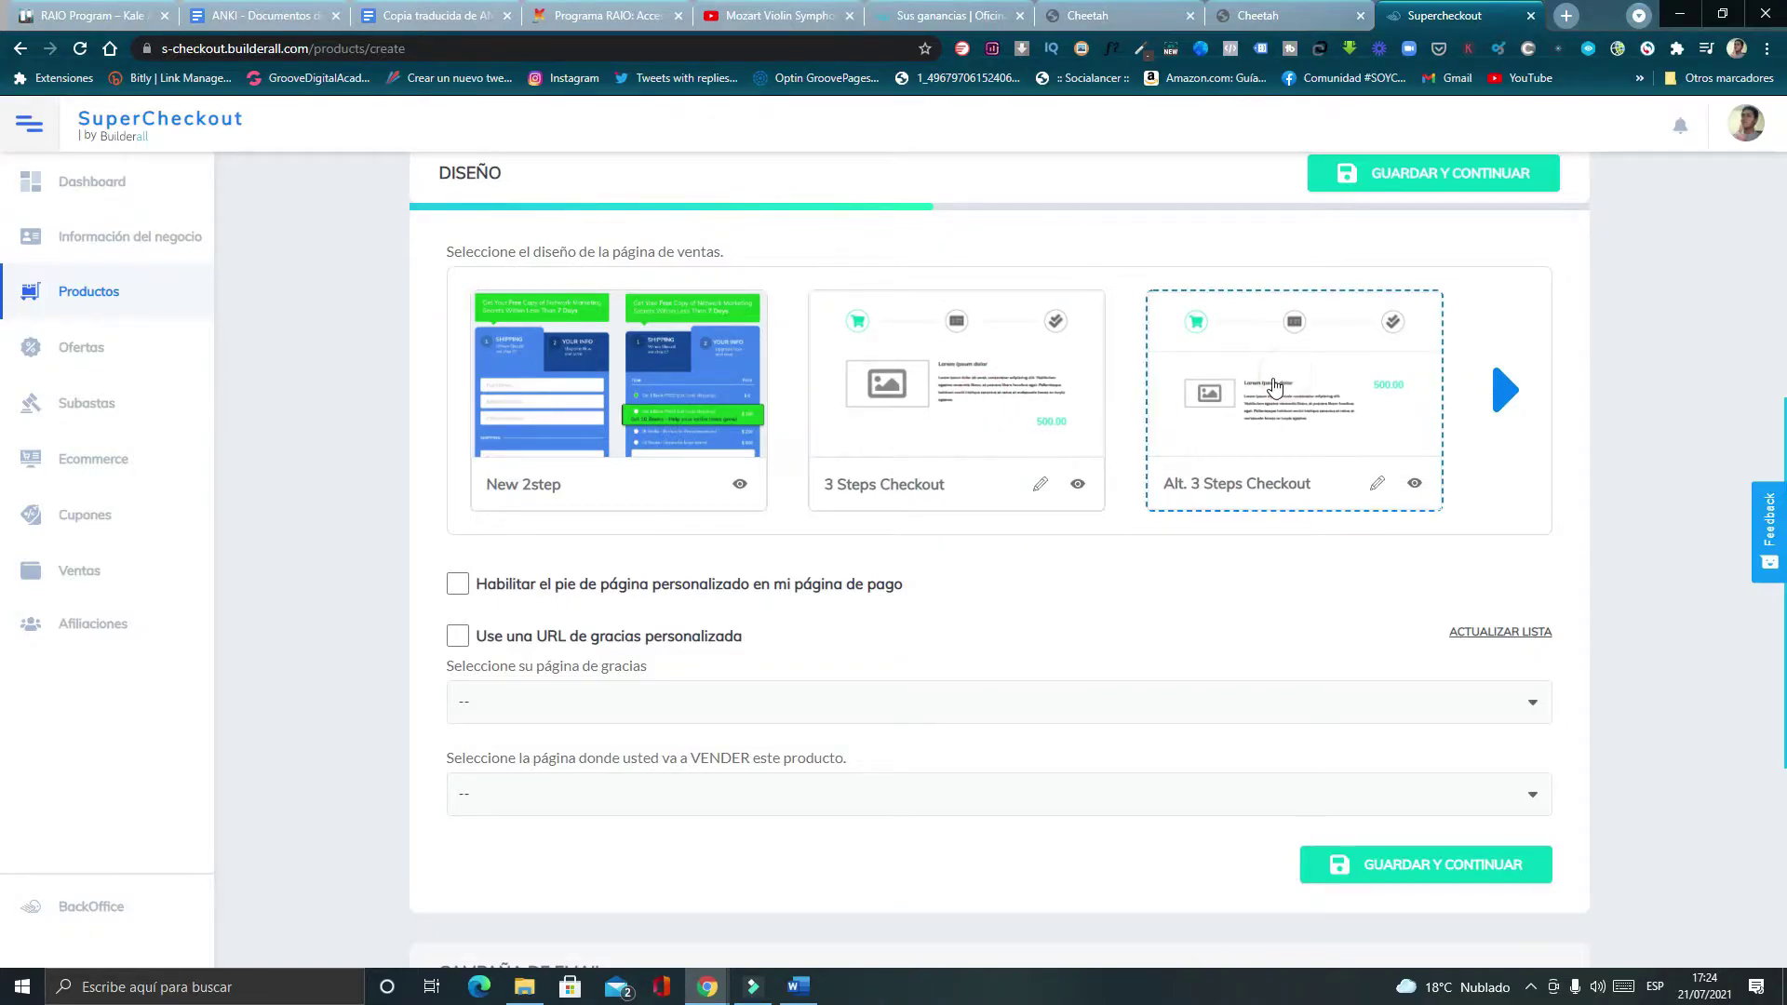
click(1017, 415)
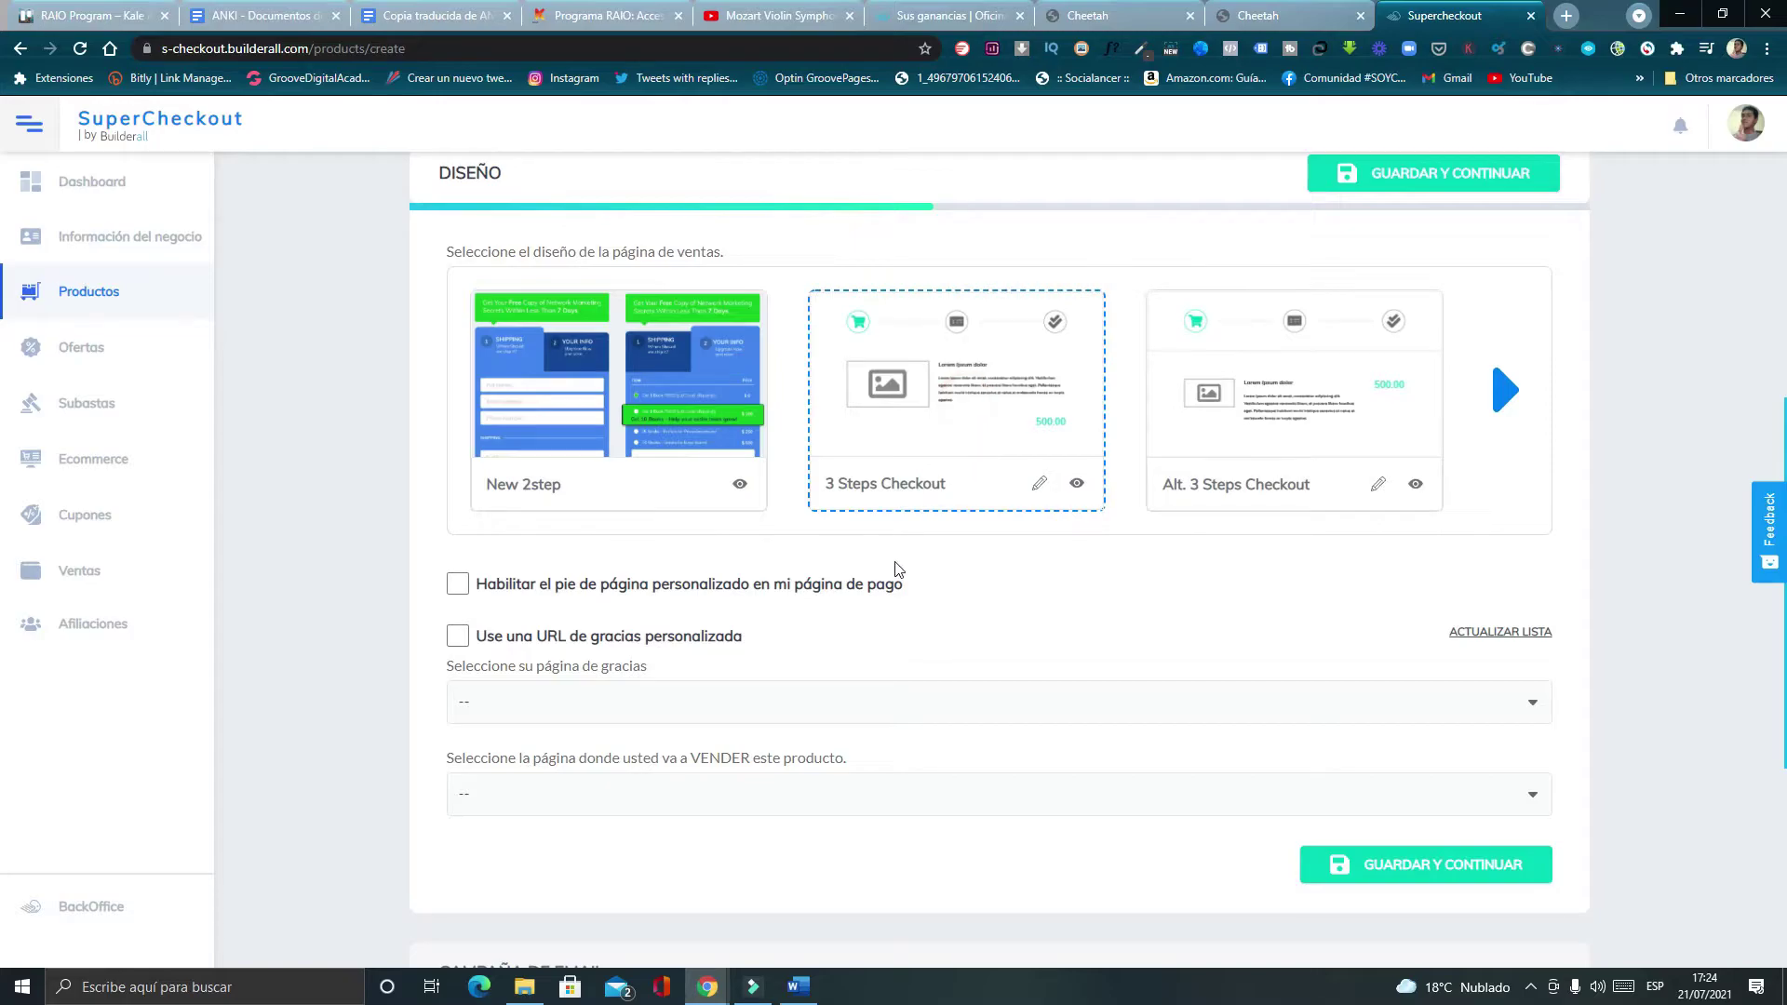
Enable a custom thank-you URL for the product and start editing its address.
scroll(1290, 597, down, 1)
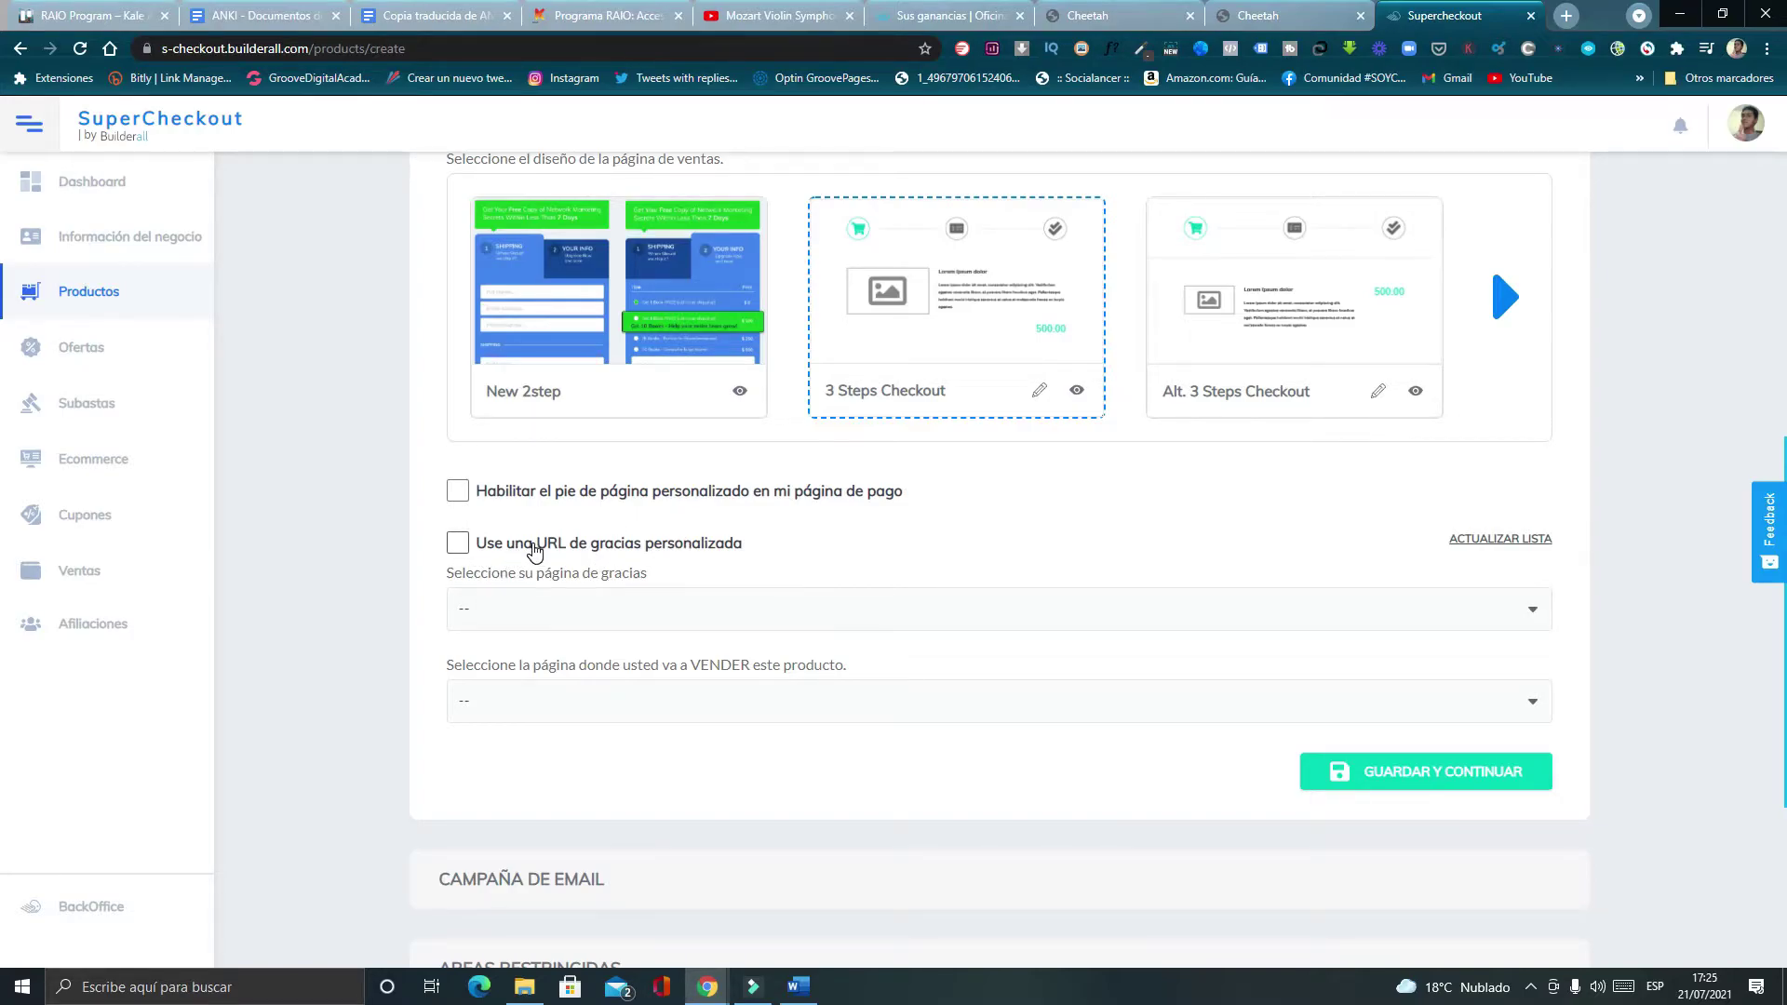
scroll(535, 551, down, 1)
click(458, 451)
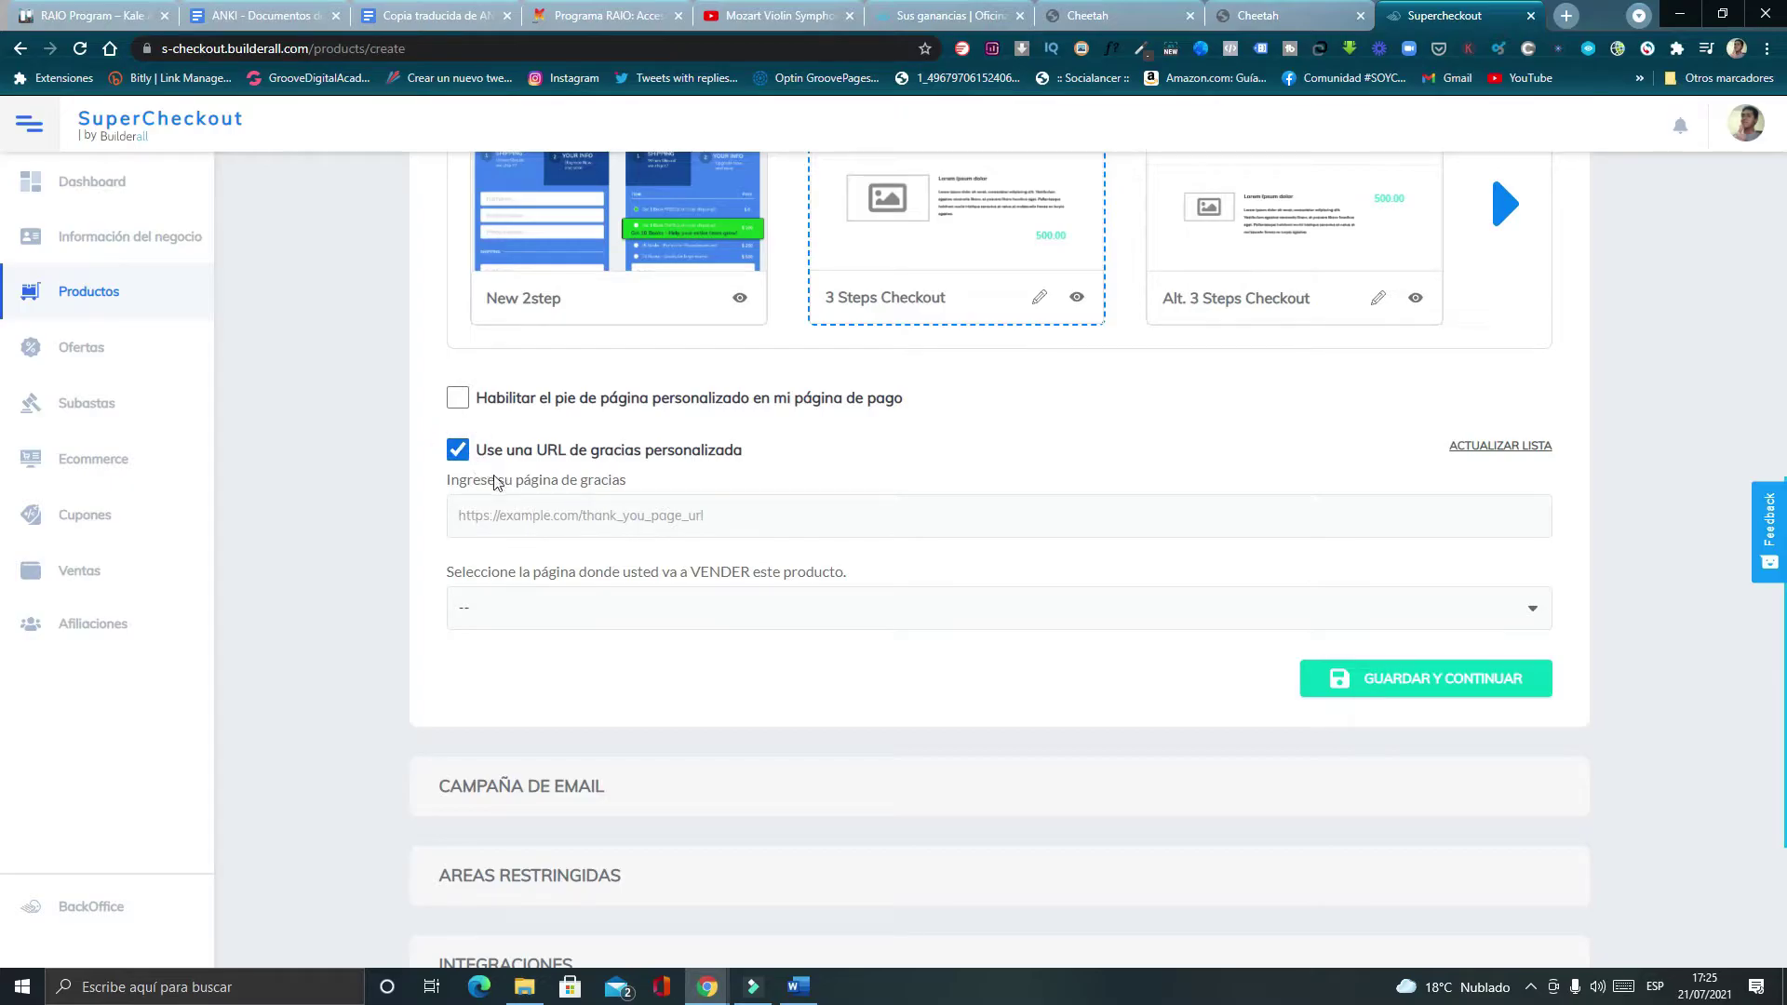
click(618, 519)
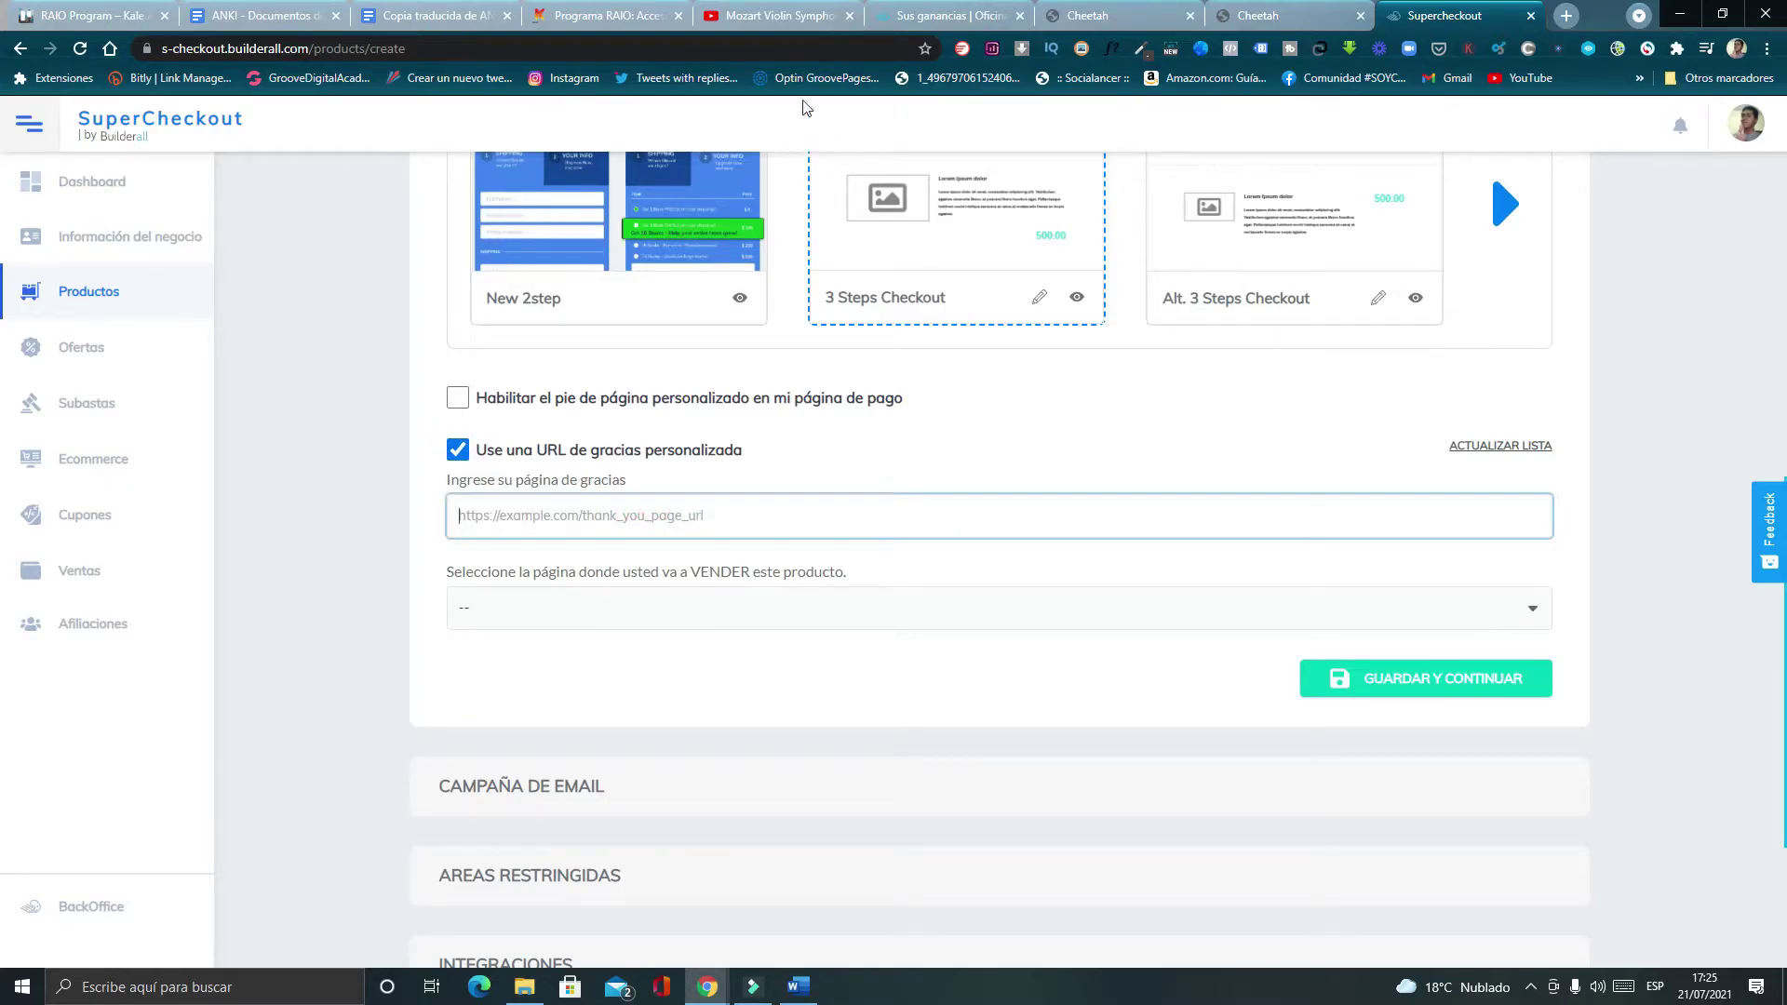
Switch to the Builderall office, open the E-learning application, and open the YouTube Ads course page.
click(938, 16)
mouse_move(1126, 140)
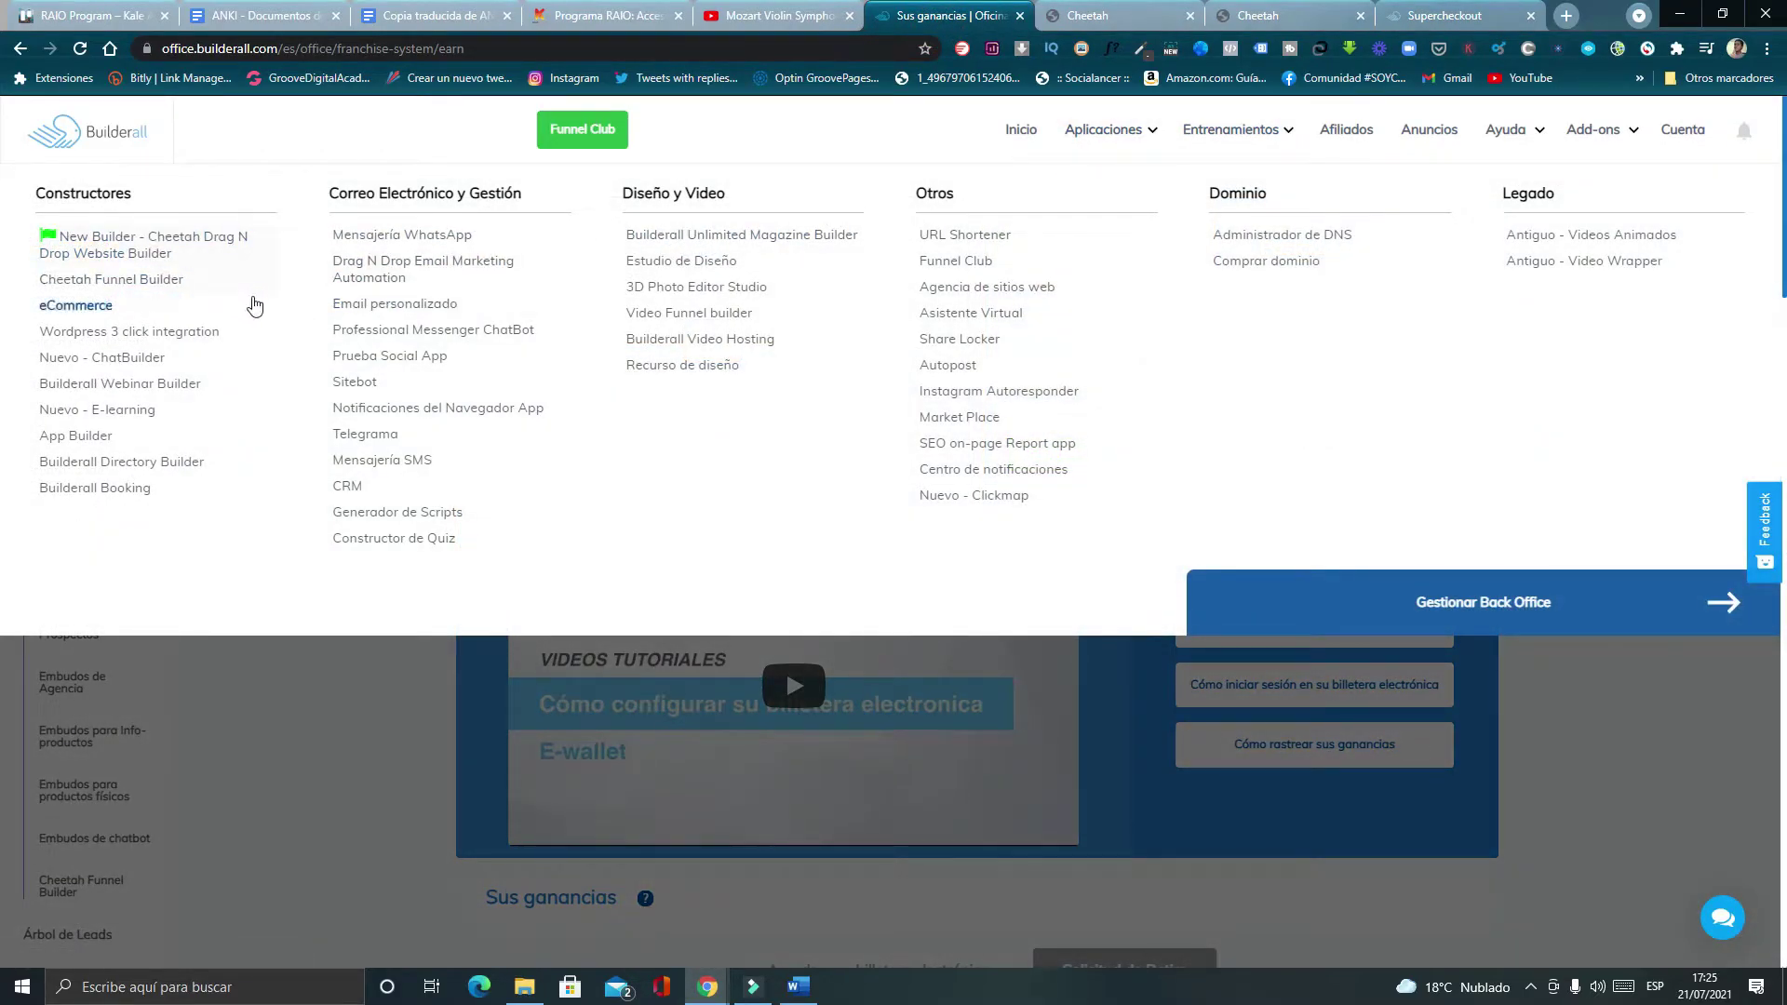
click(149, 414)
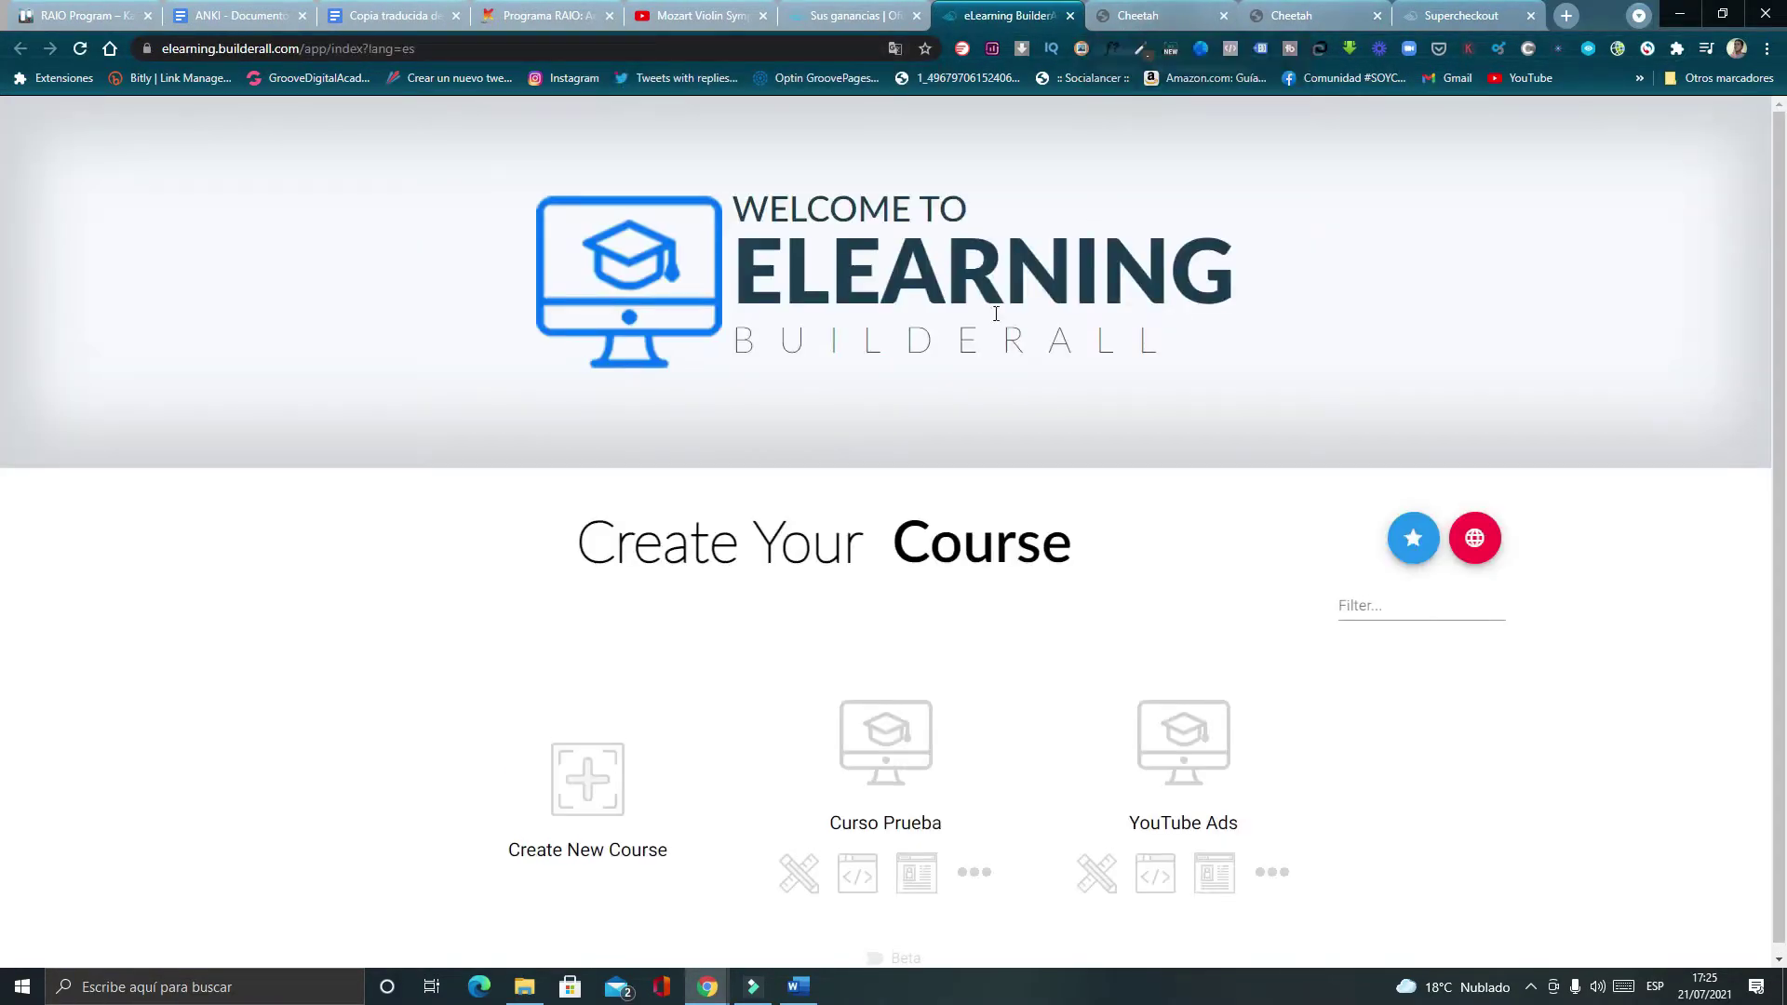
scroll(857, 447, down, 1)
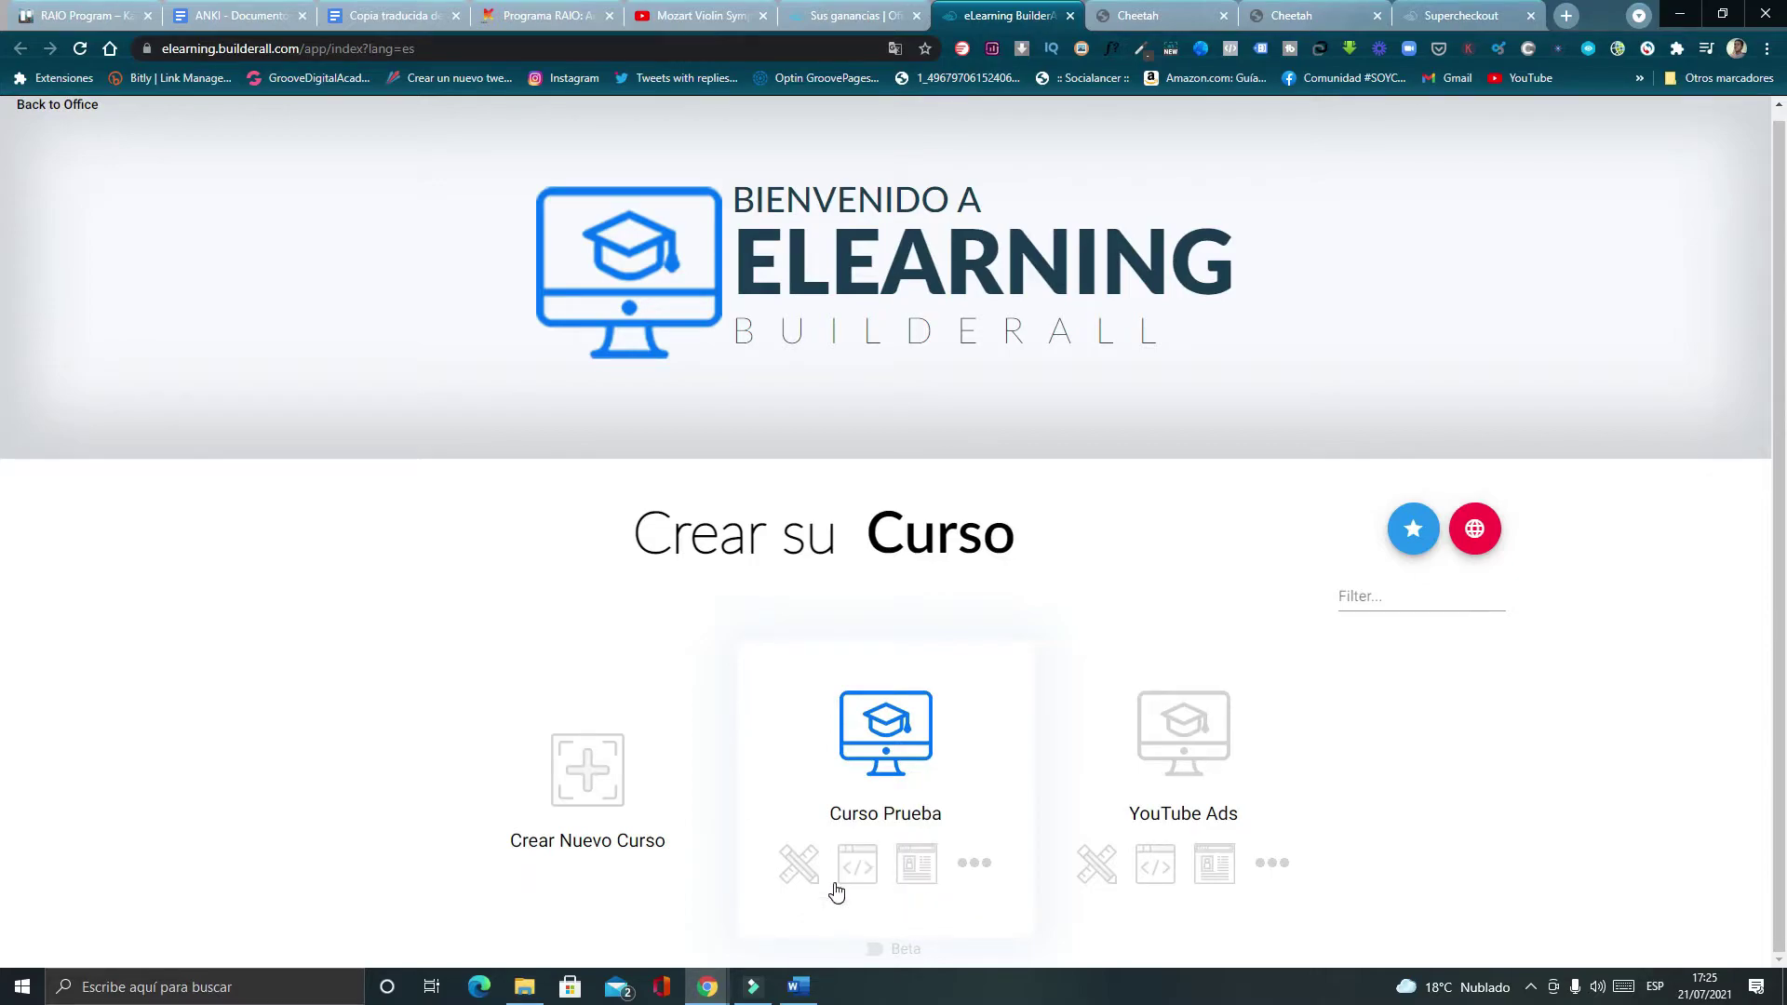
click(1274, 865)
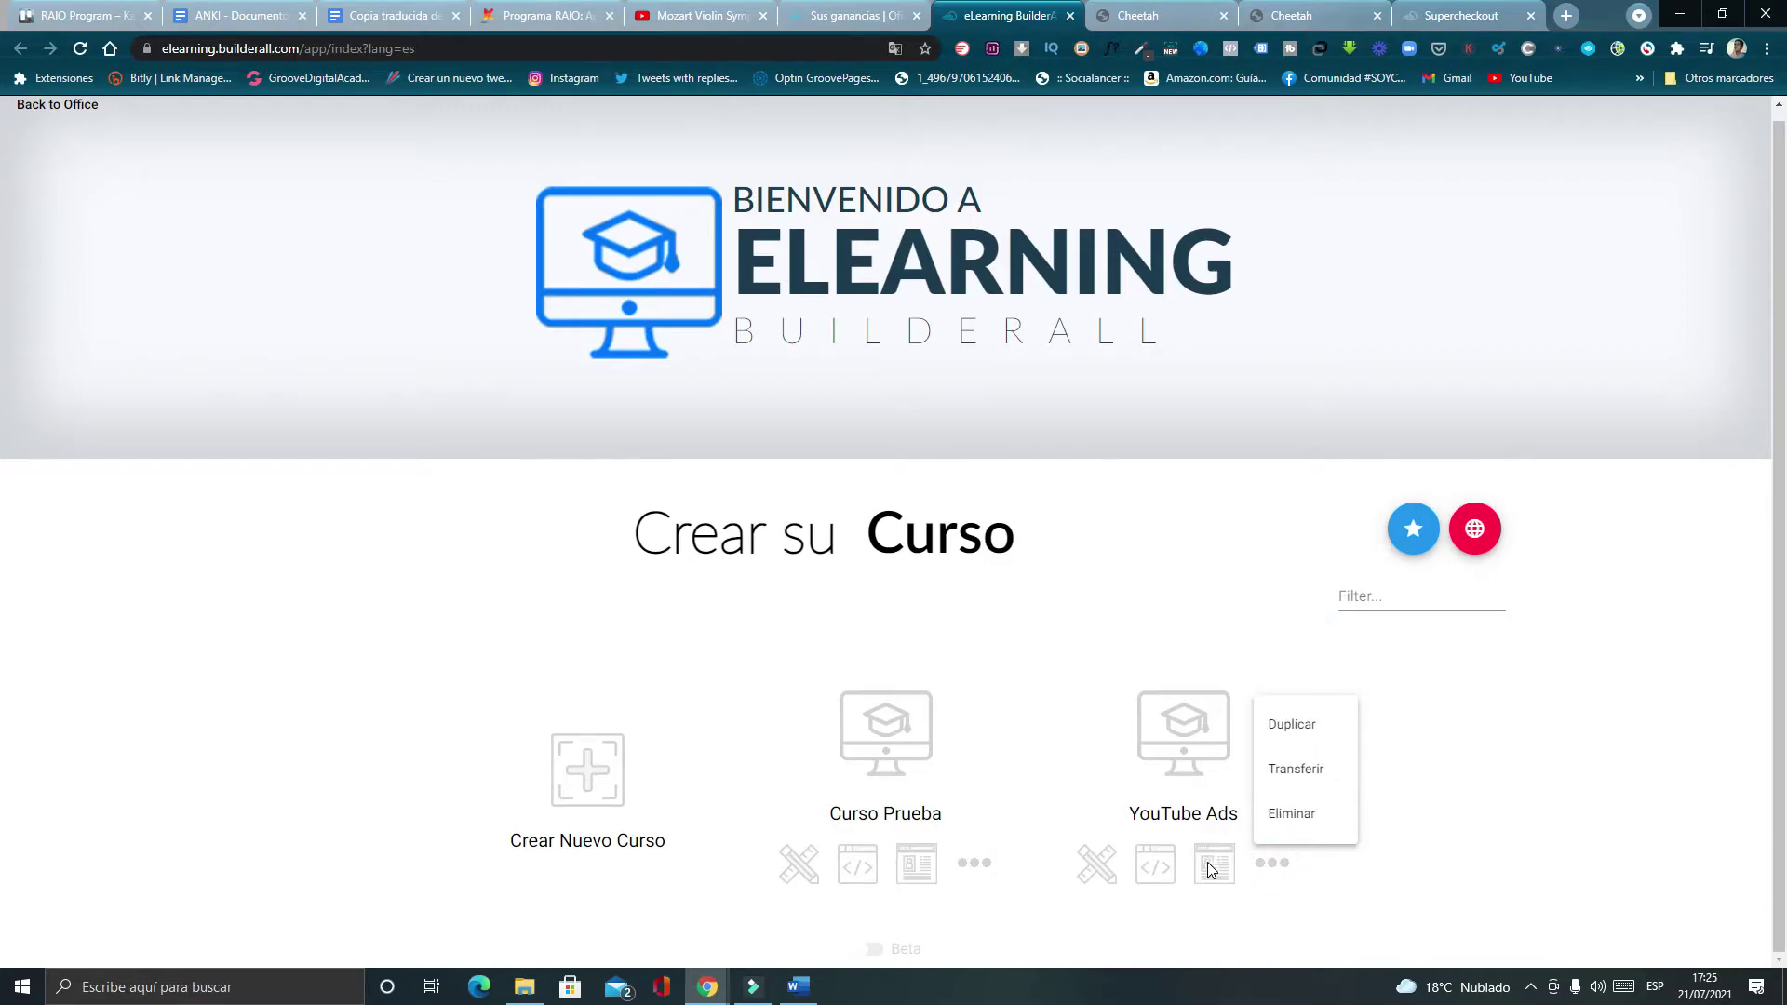
click(1154, 864)
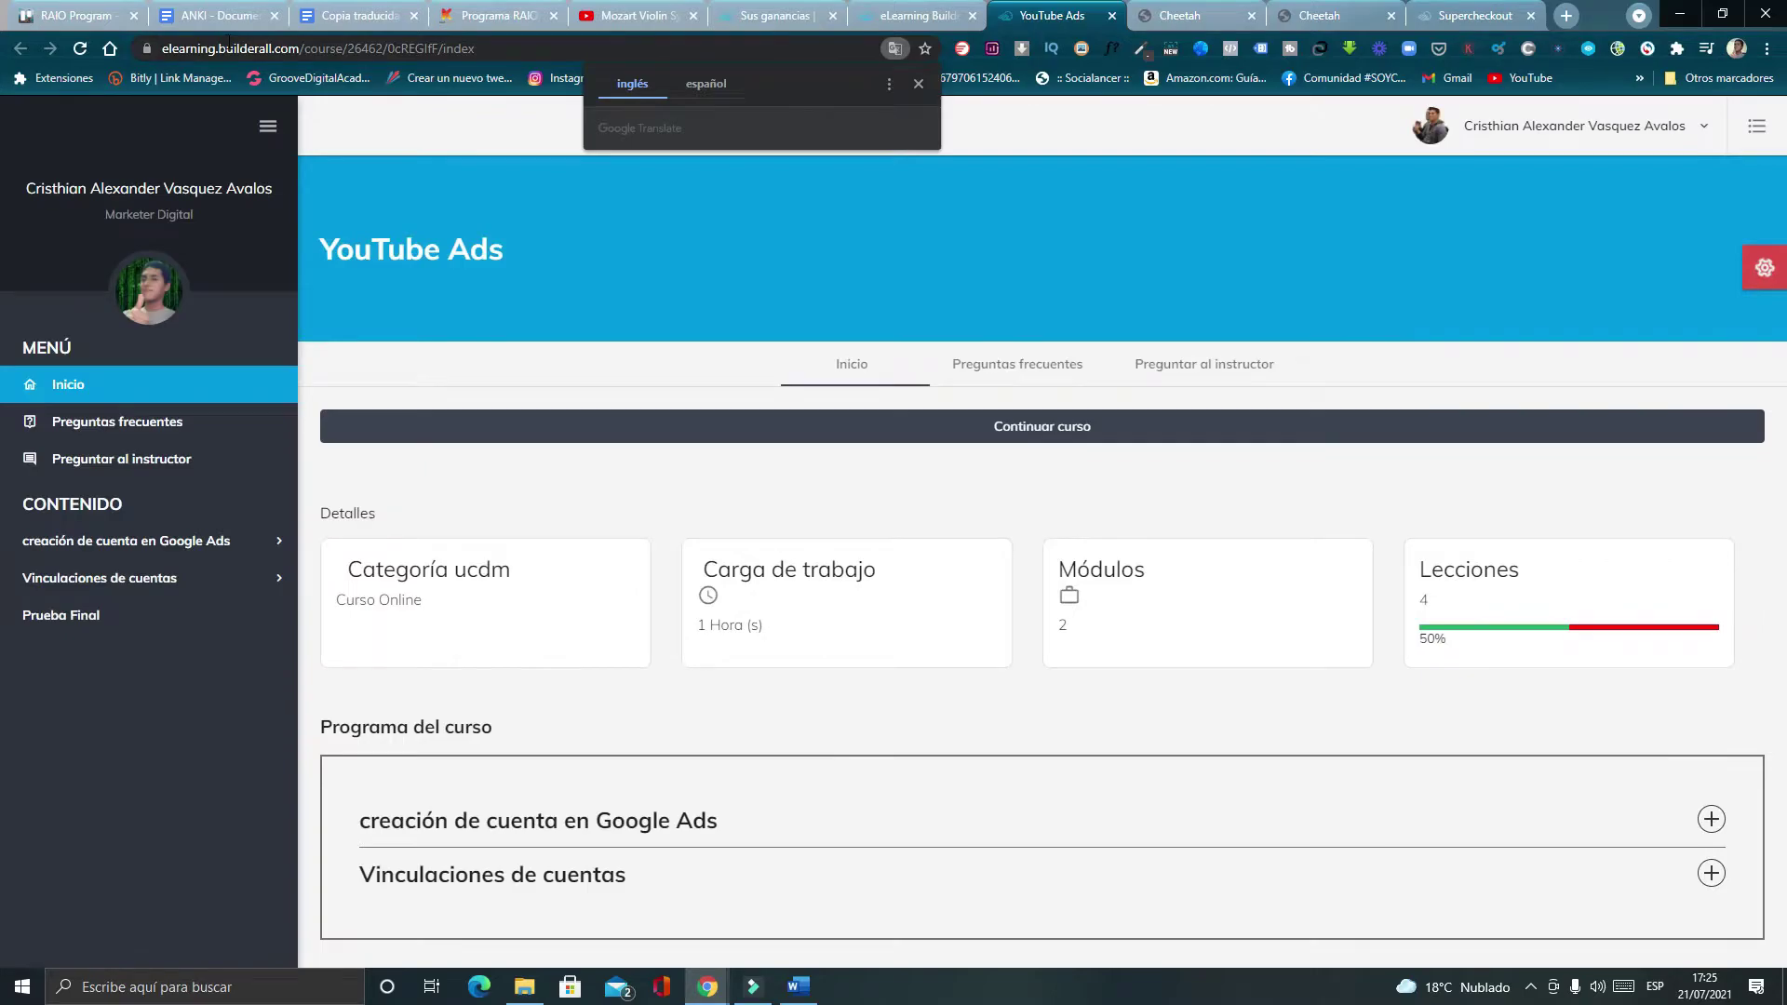
Copy the YouTube Ads course page's address and enter it as the product's thank-you page in SuperCheckout.
click(230, 48)
right_click(230, 49)
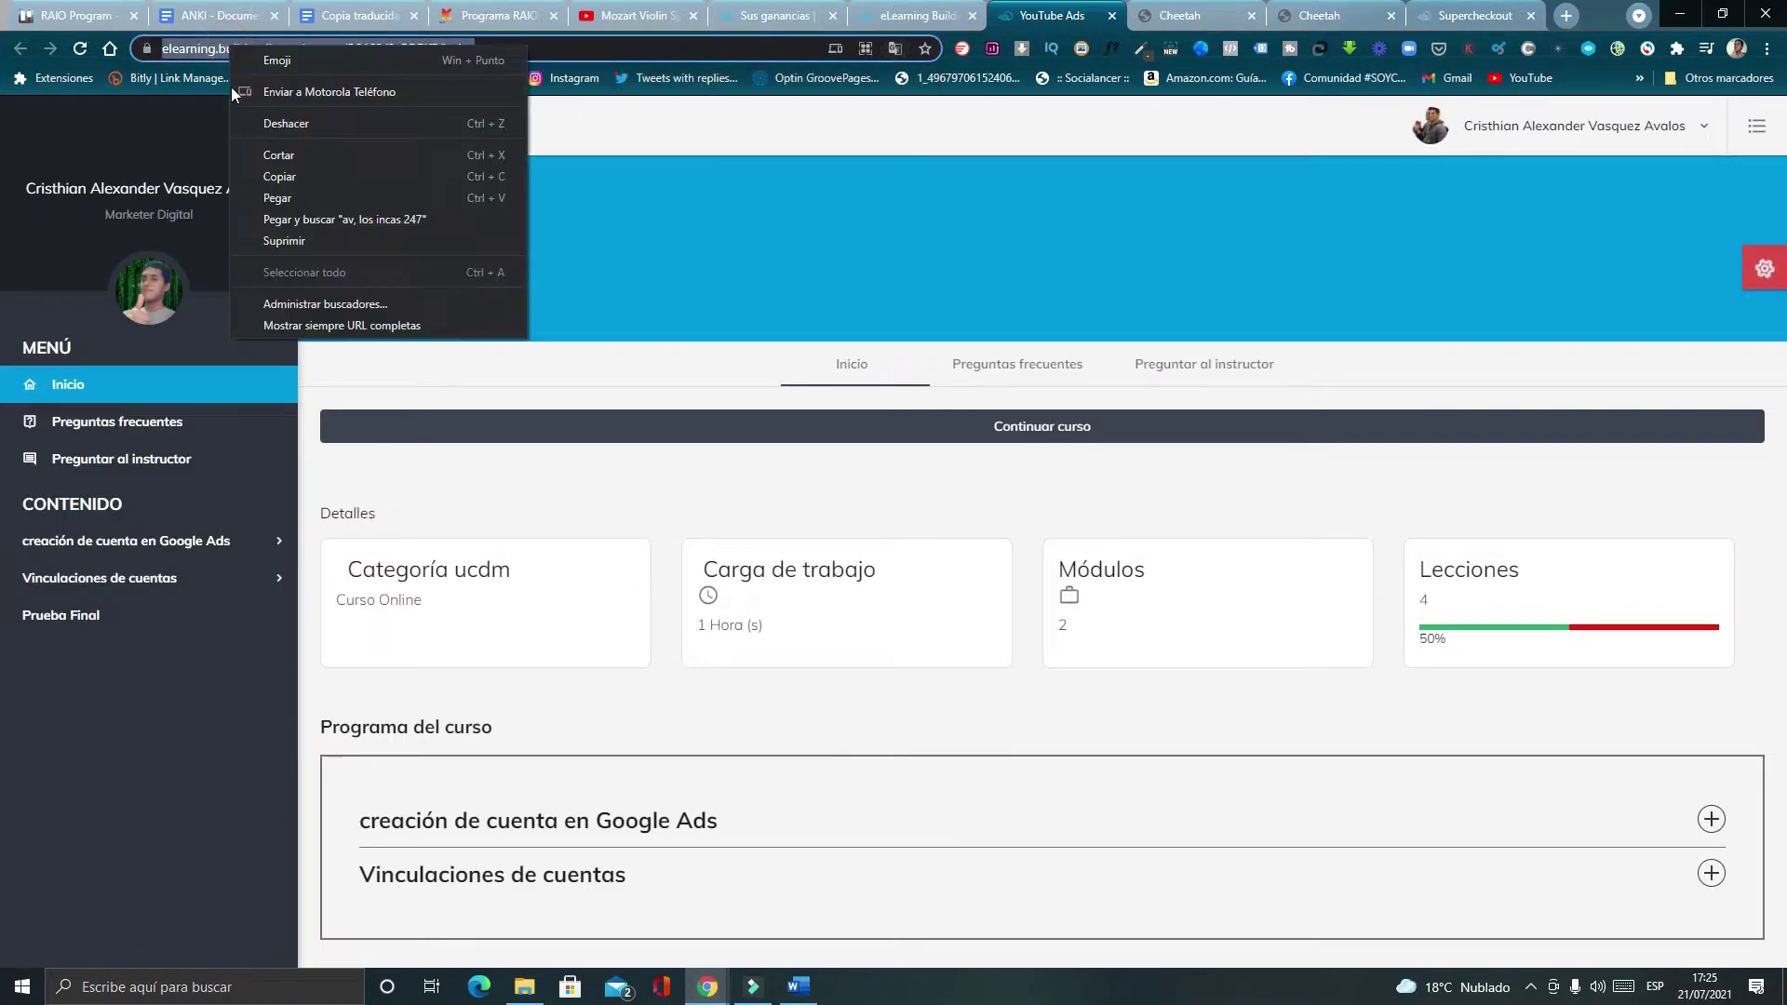
click(298, 179)
click(1319, 15)
click(1475, 15)
click(688, 522)
text(https://elearning.builderall.com/course/26462/0cREGlfF/index)
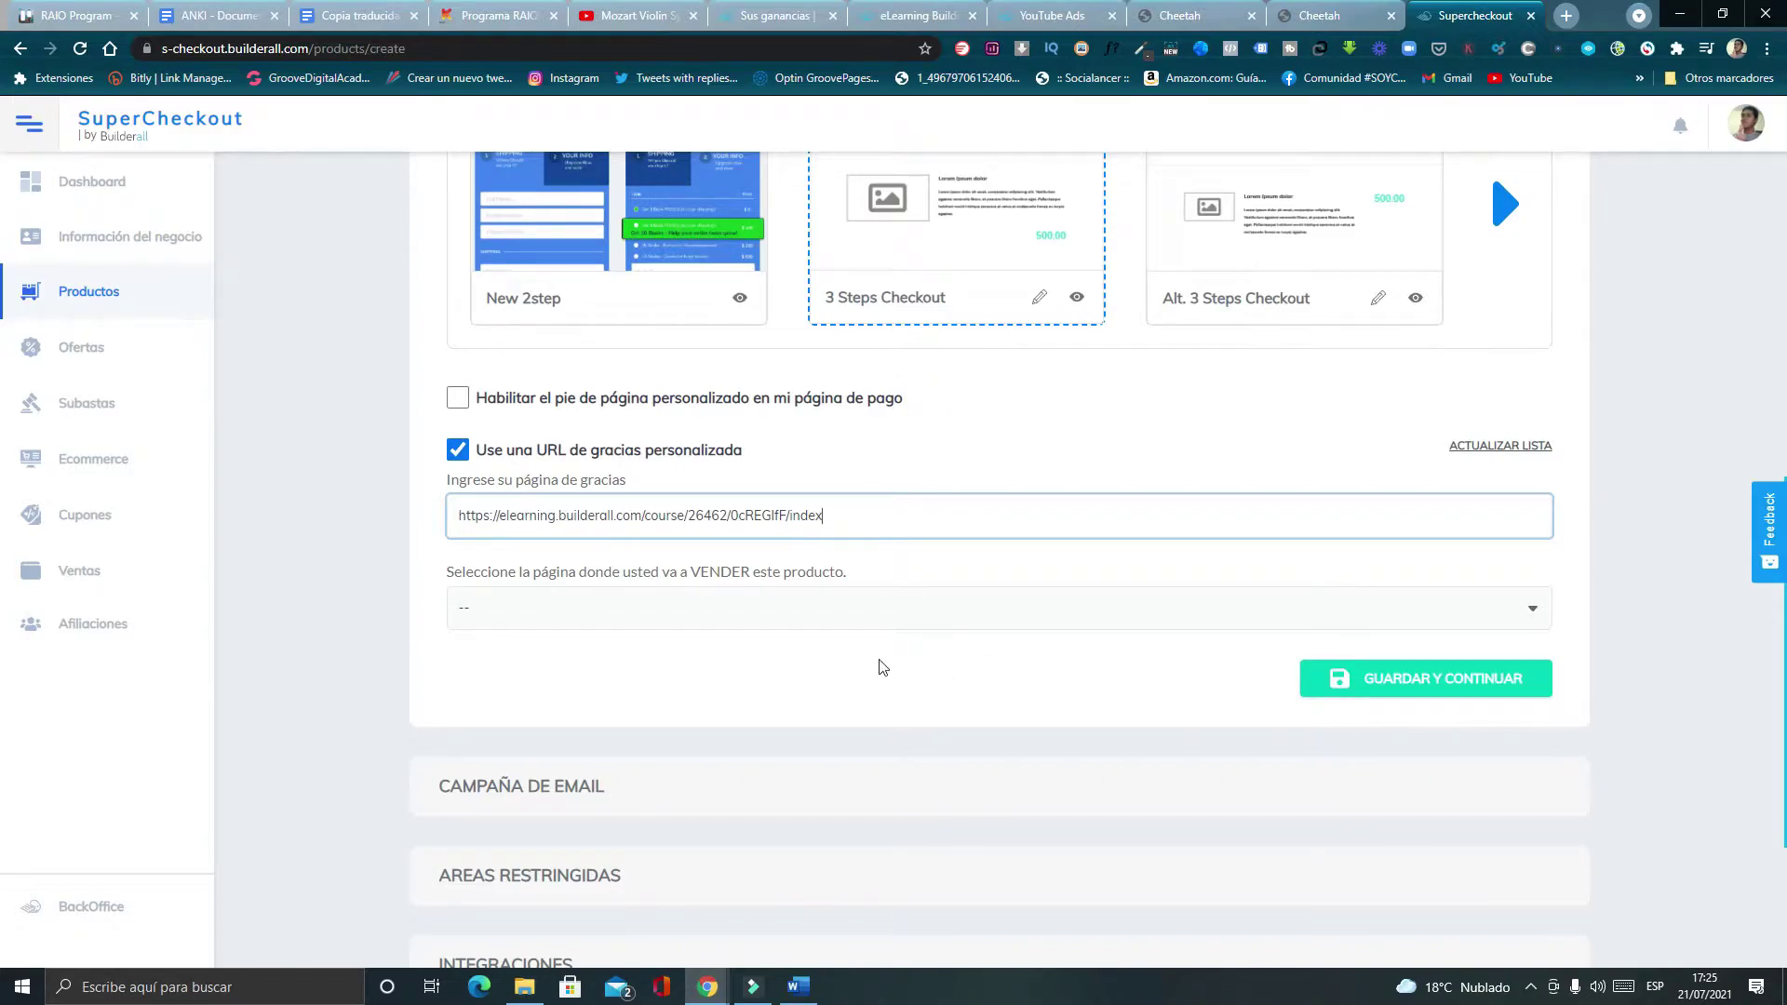
Check the site pages in Cheetah, set Video as the page where the product is sold, and save the design section.
click(666, 614)
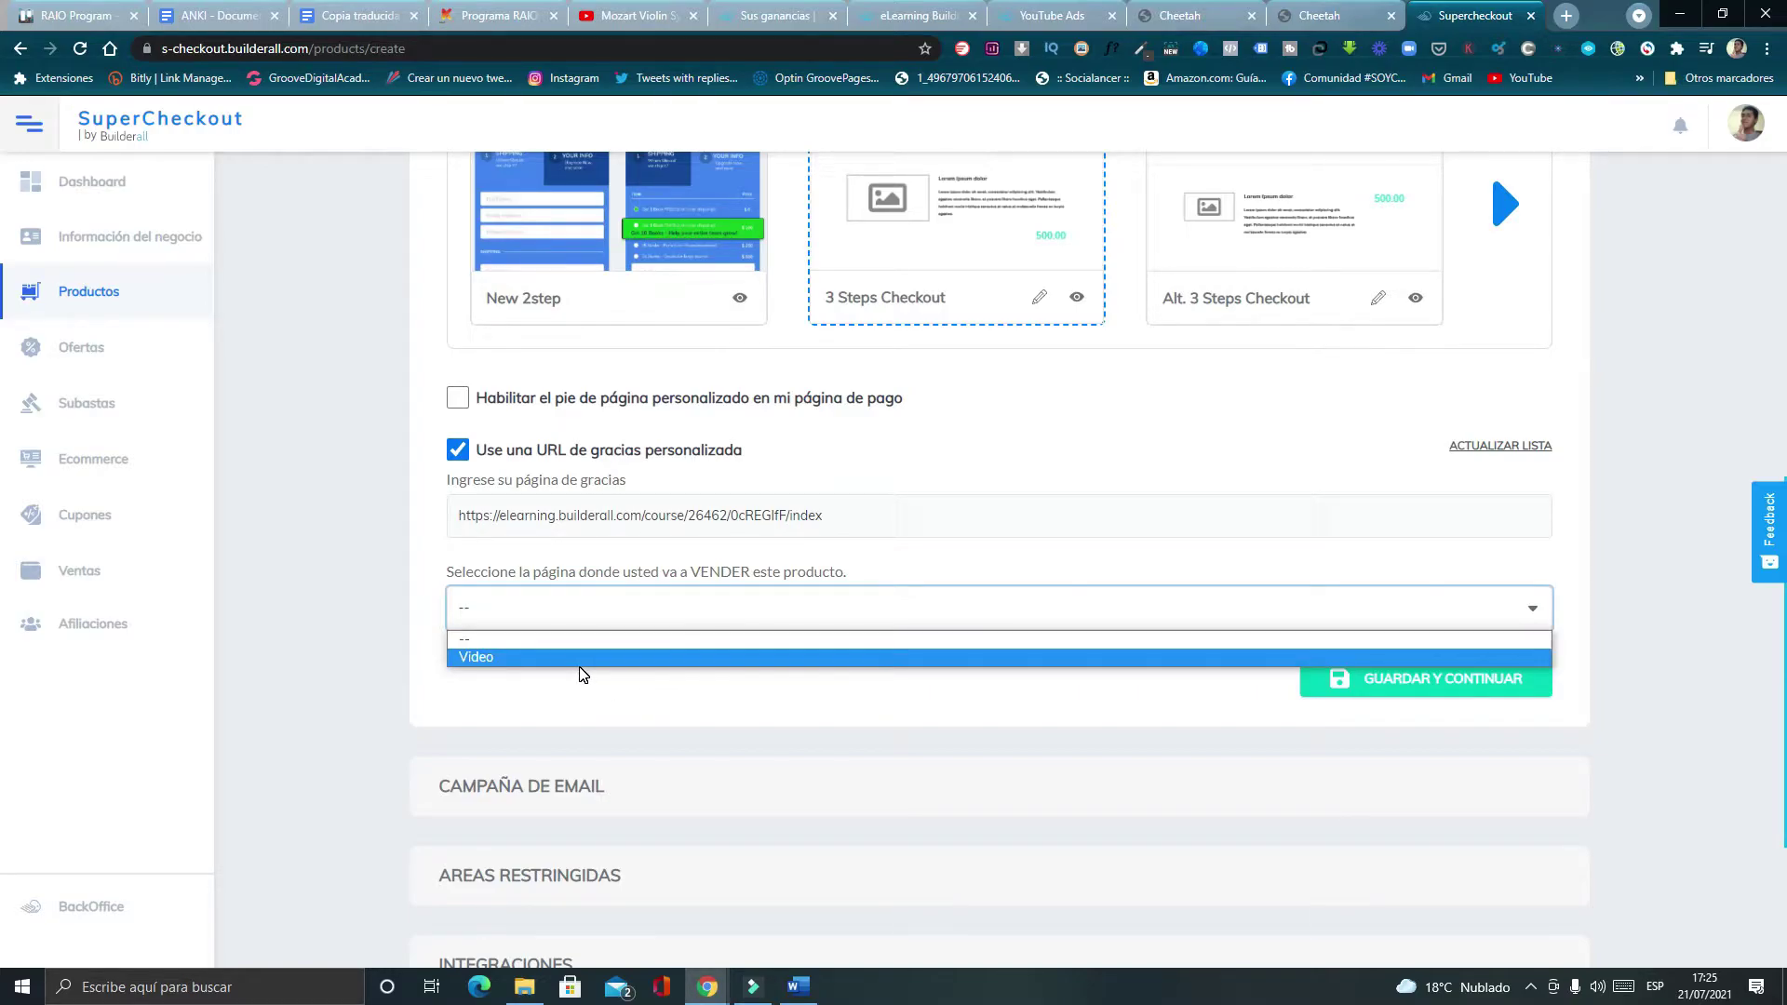
click(1200, 14)
scroll(434, 304, up, 5)
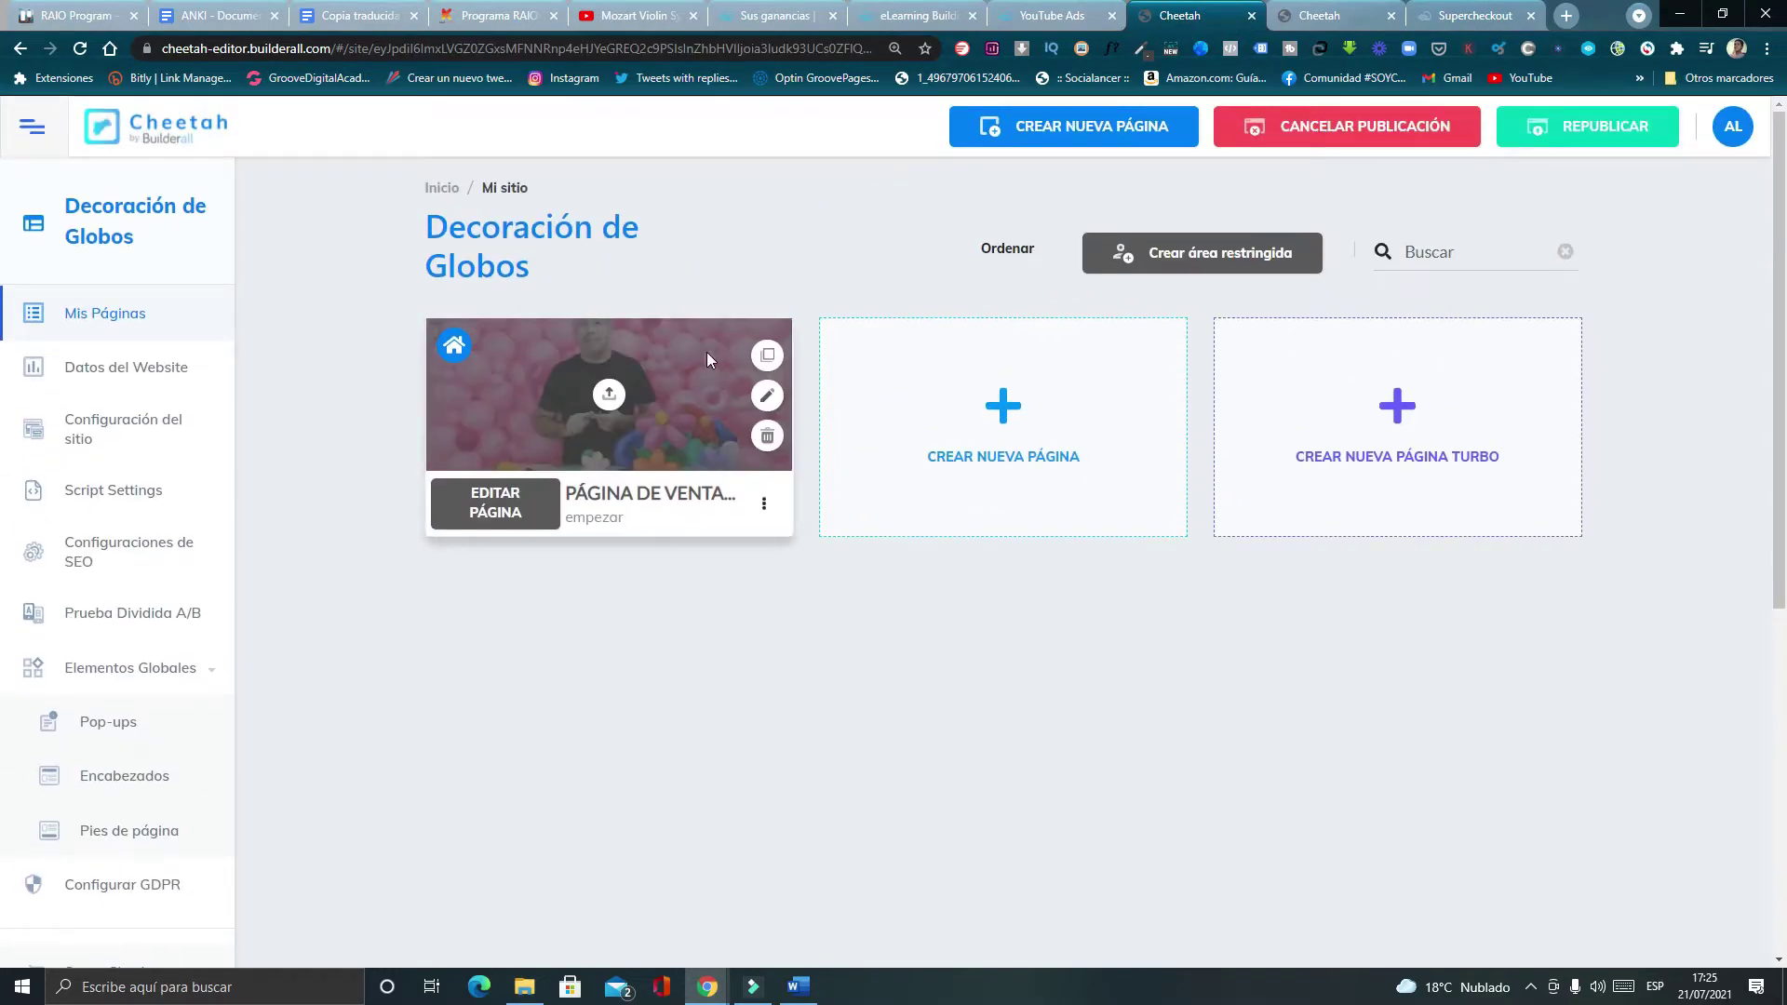
scroll(479, 337, down, 1)
click(1508, 11)
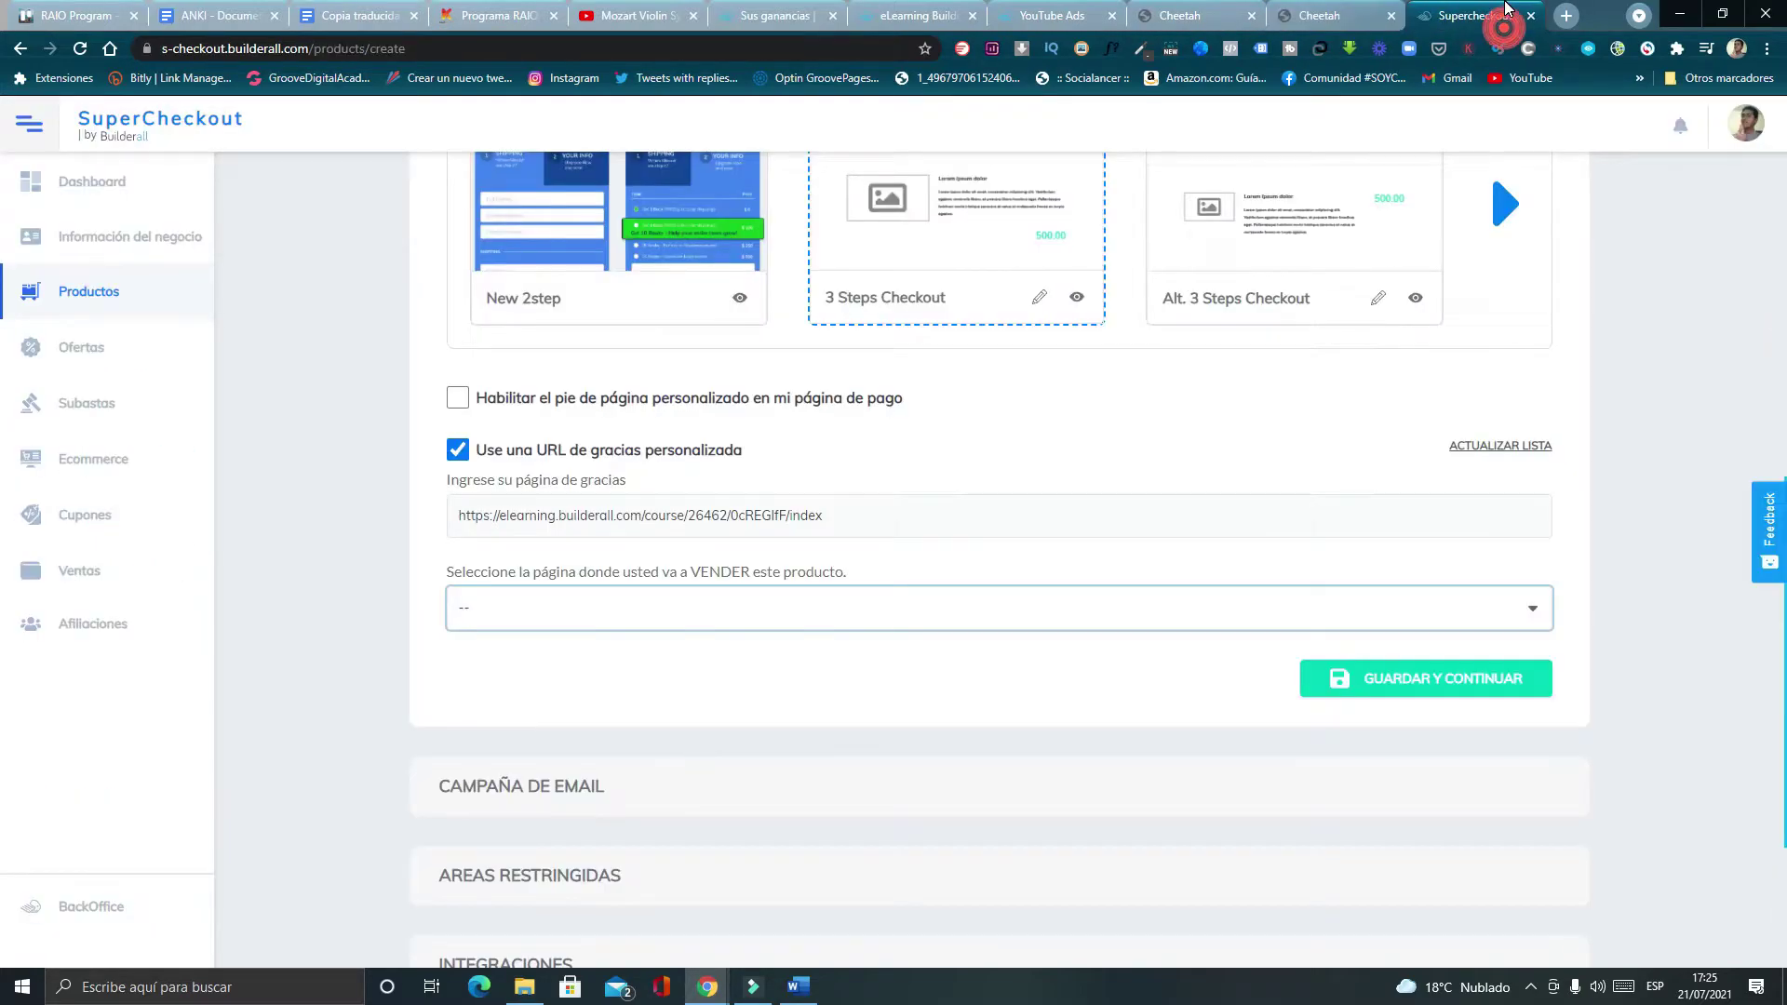
click(556, 609)
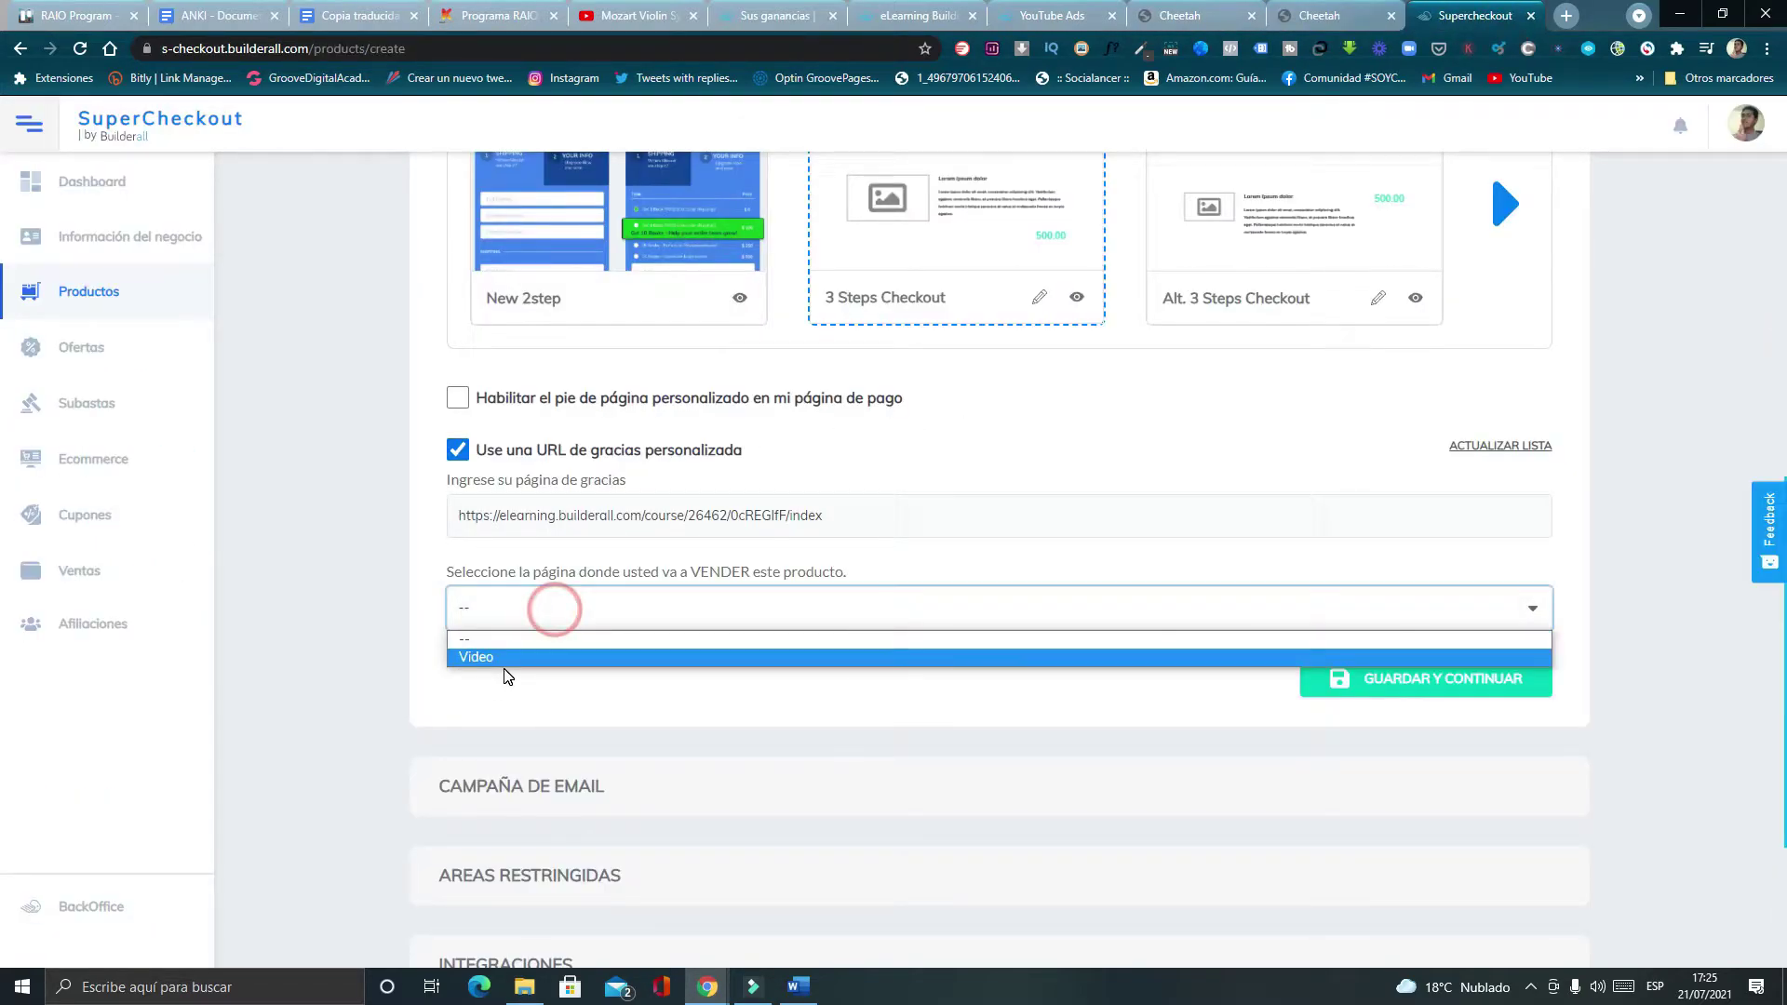
click(527, 656)
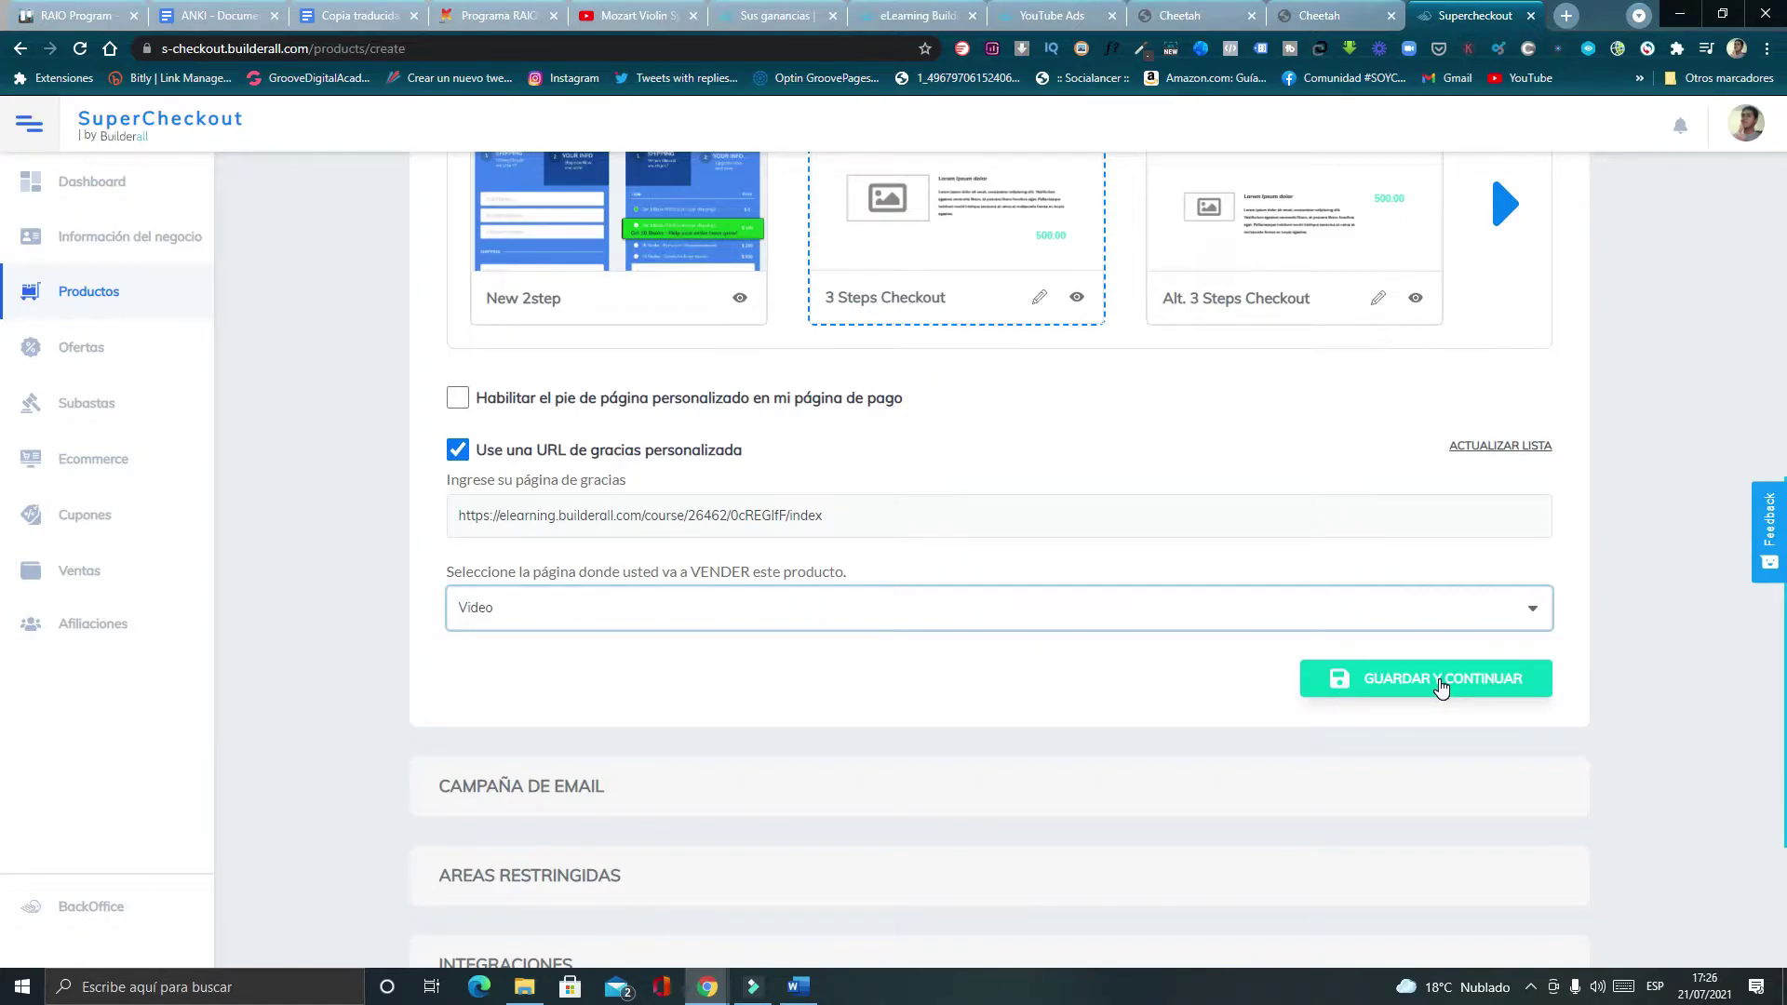
click(1440, 685)
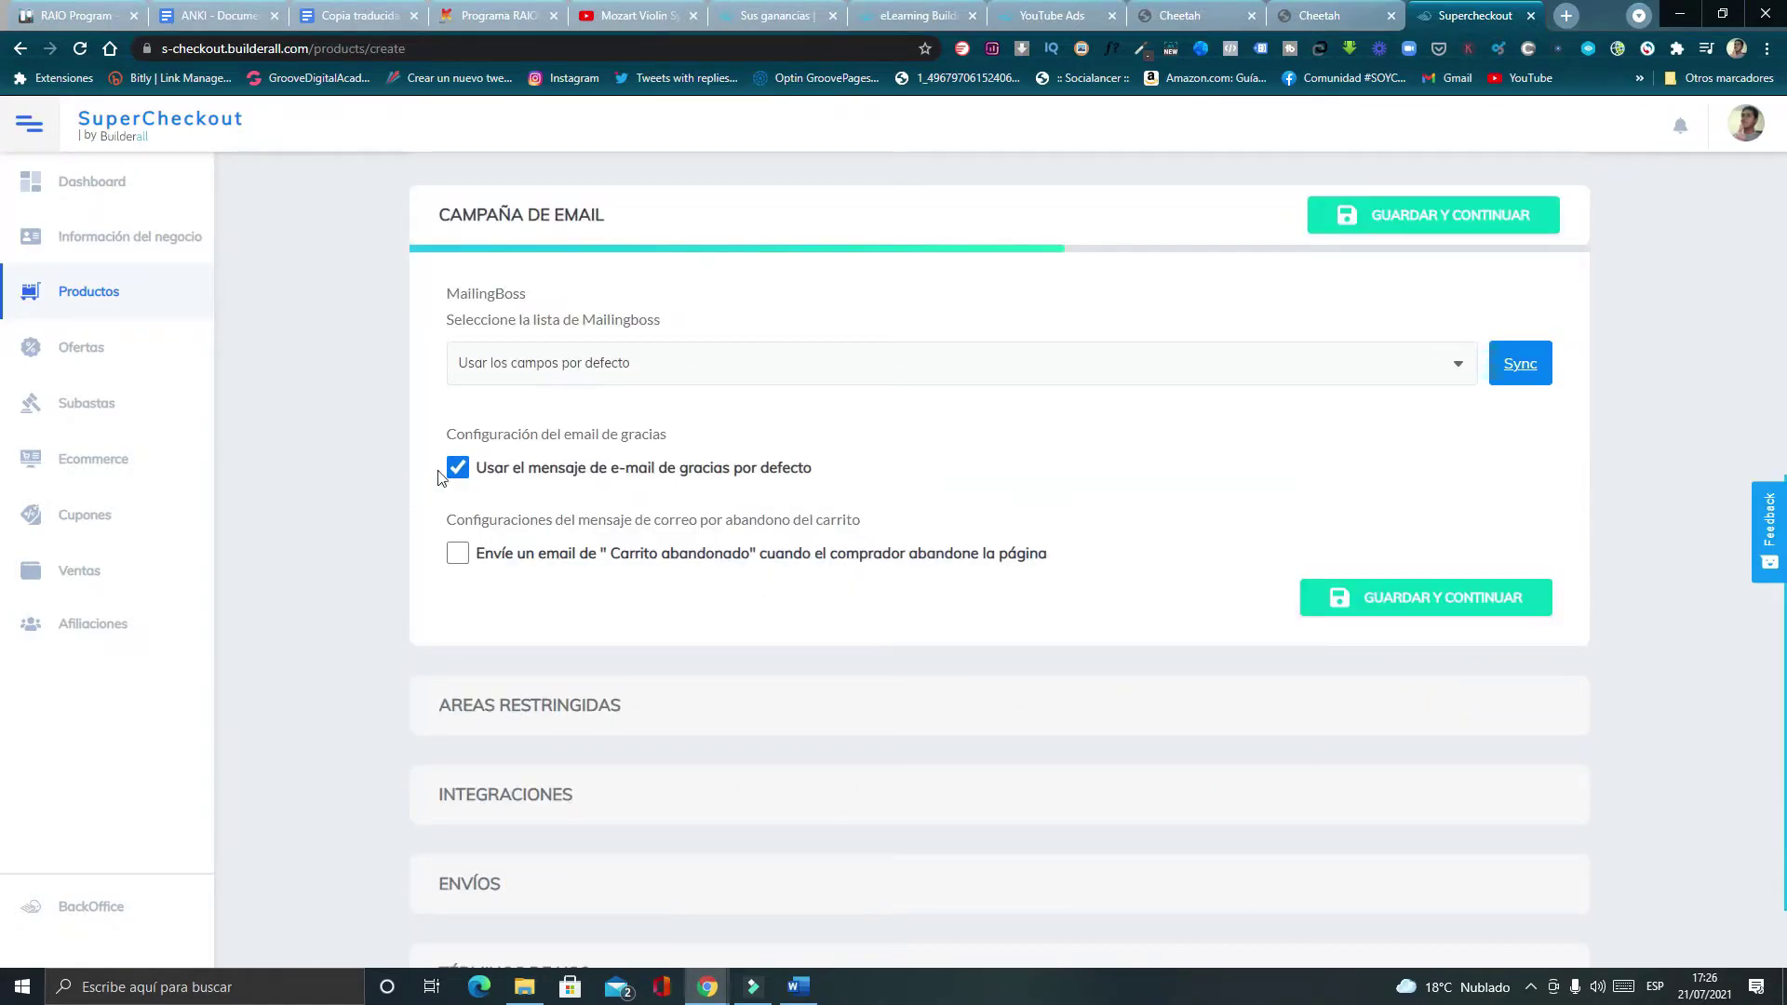
Try a custom thank-you email with its own subject and body, and restore the default message.
click(459, 473)
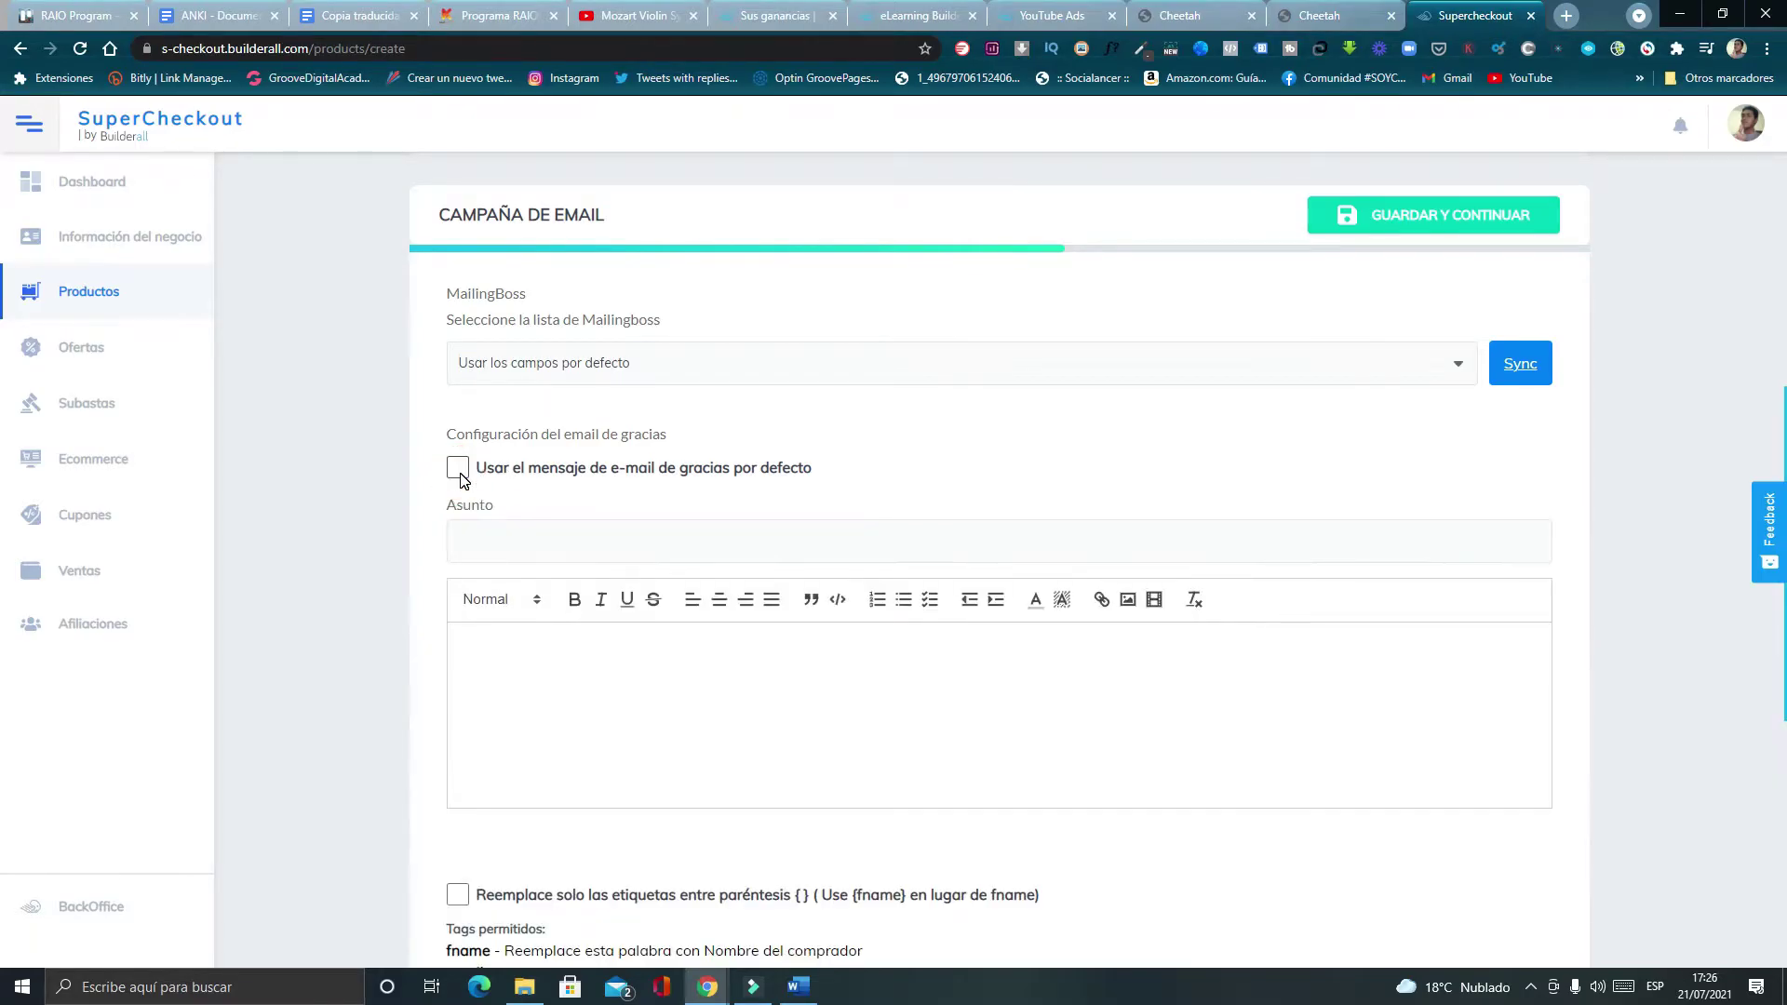
click(458, 468)
click(458, 469)
click(458, 468)
click(460, 473)
click(475, 537)
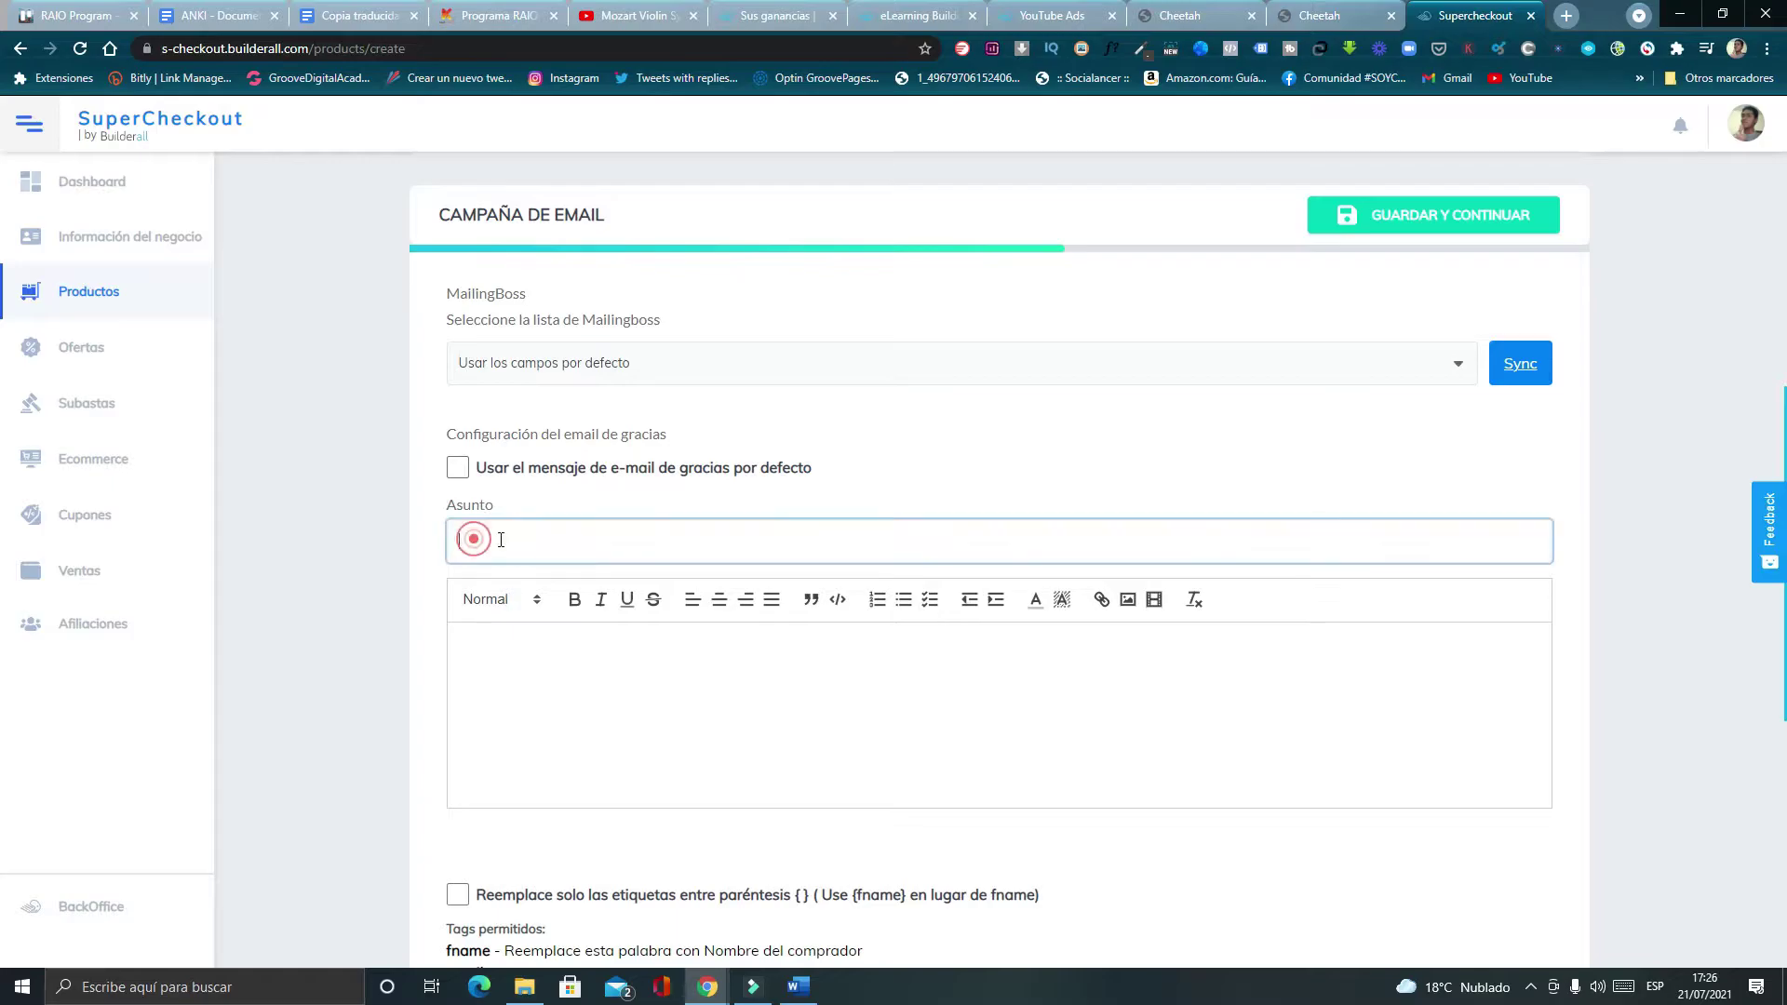
click(536, 684)
click(489, 540)
click(611, 660)
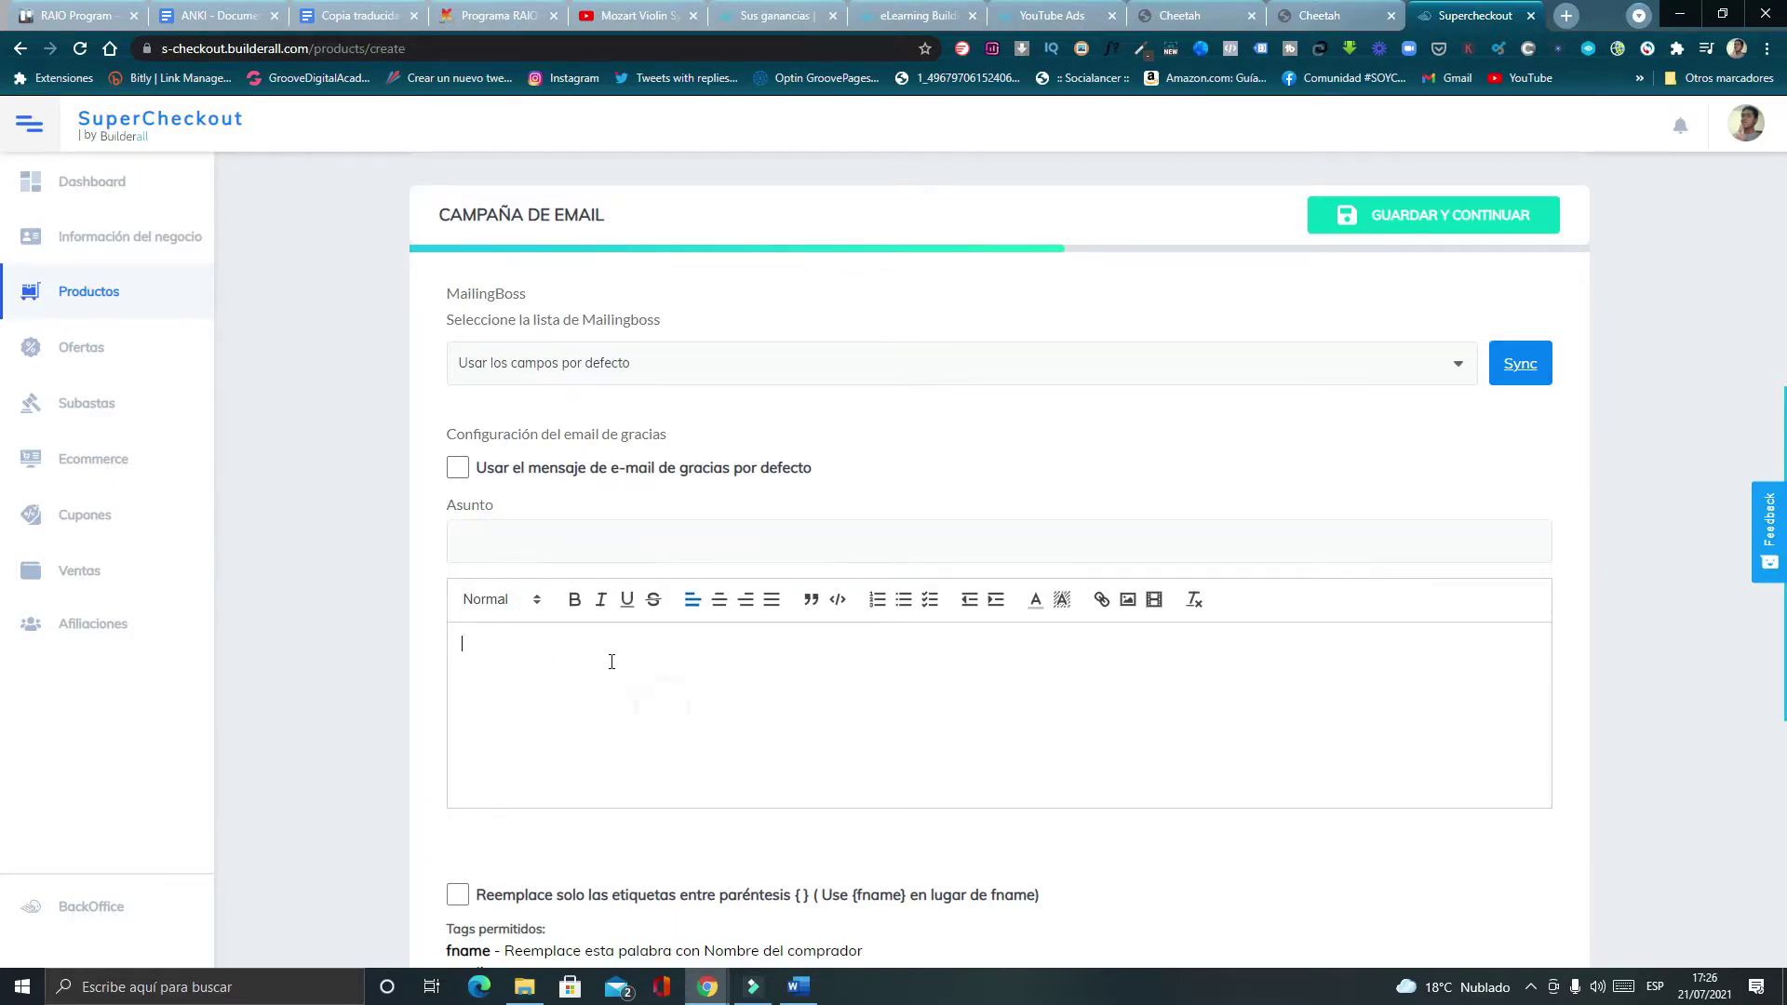
click(460, 470)
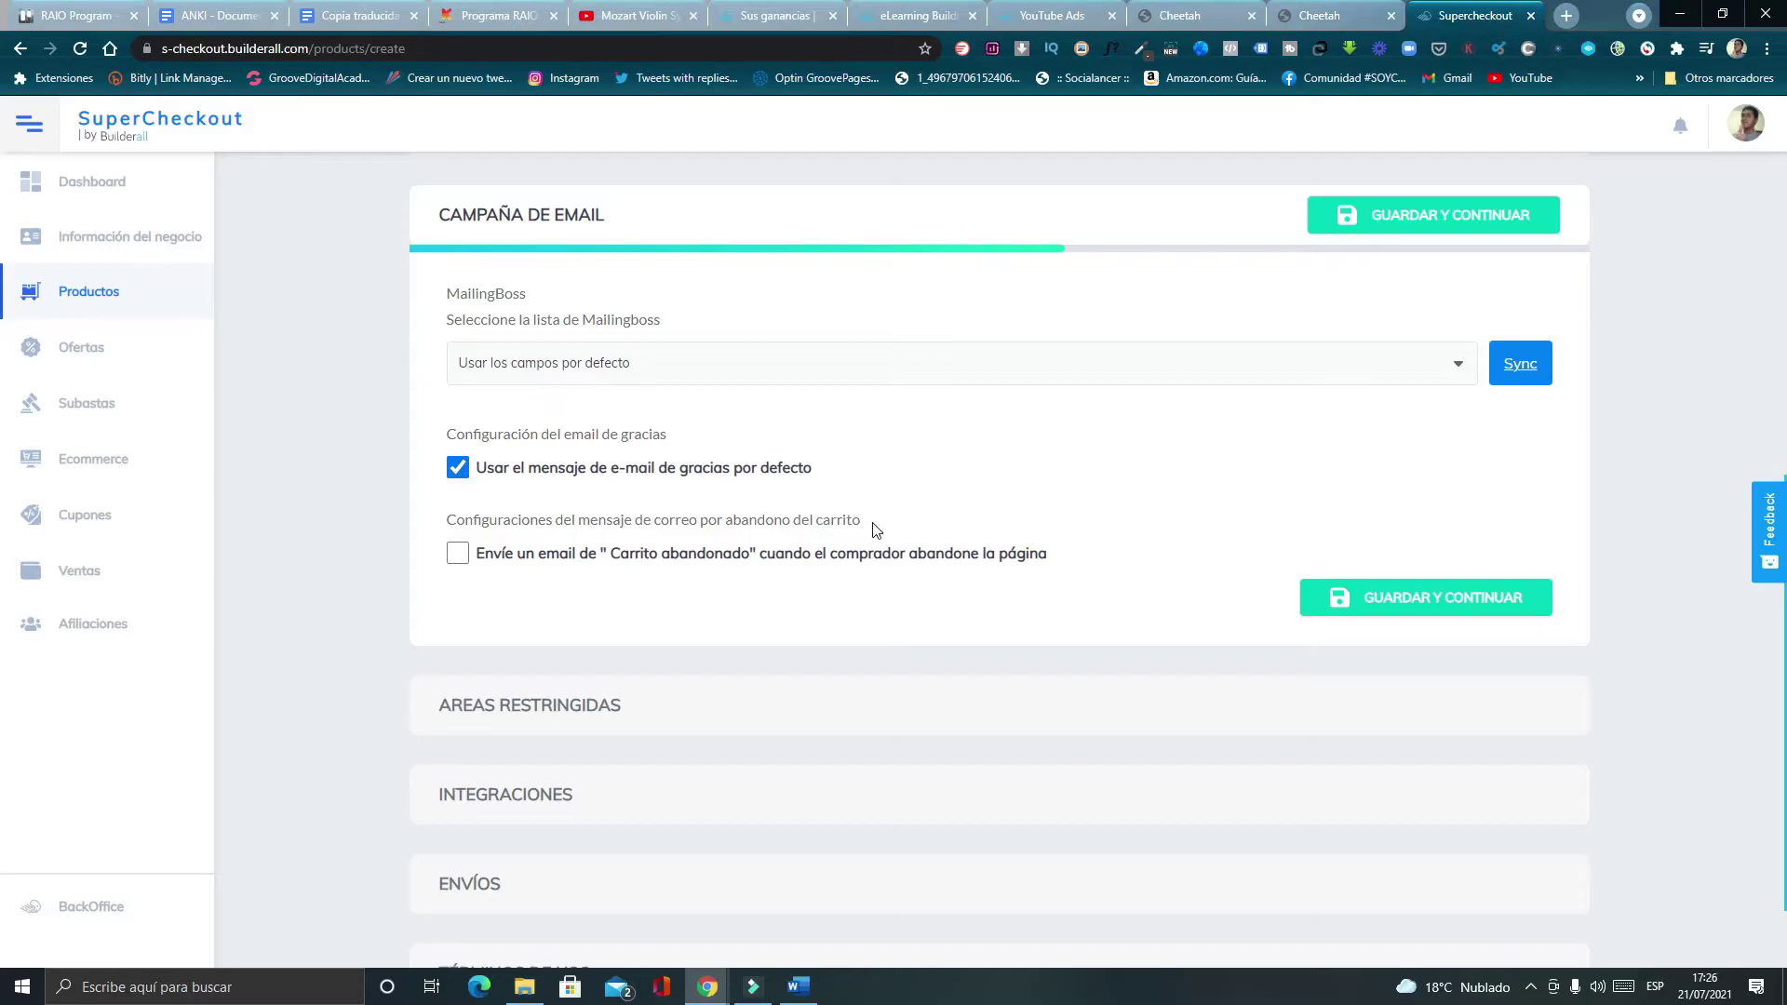
Try the abandoned-cart email option and its default message setting, and leave the abandoned-cart email disabled.
click(457, 556)
click(457, 555)
click(457, 557)
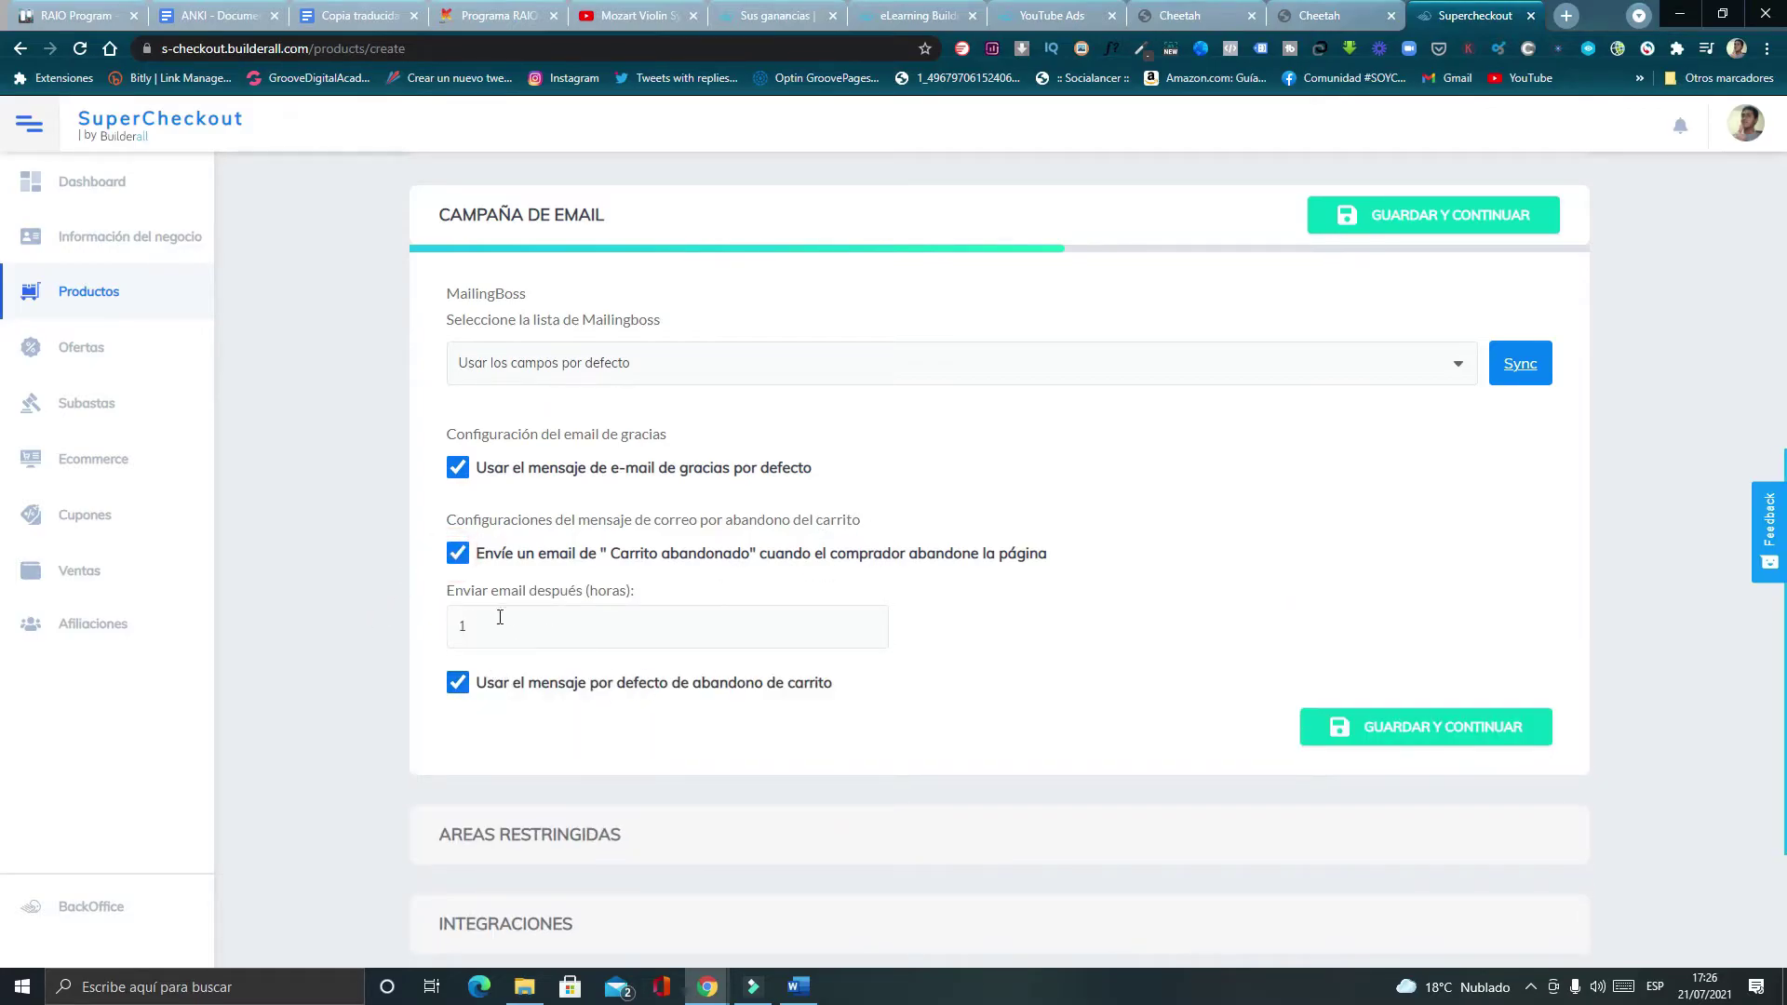
click(457, 682)
click(457, 682)
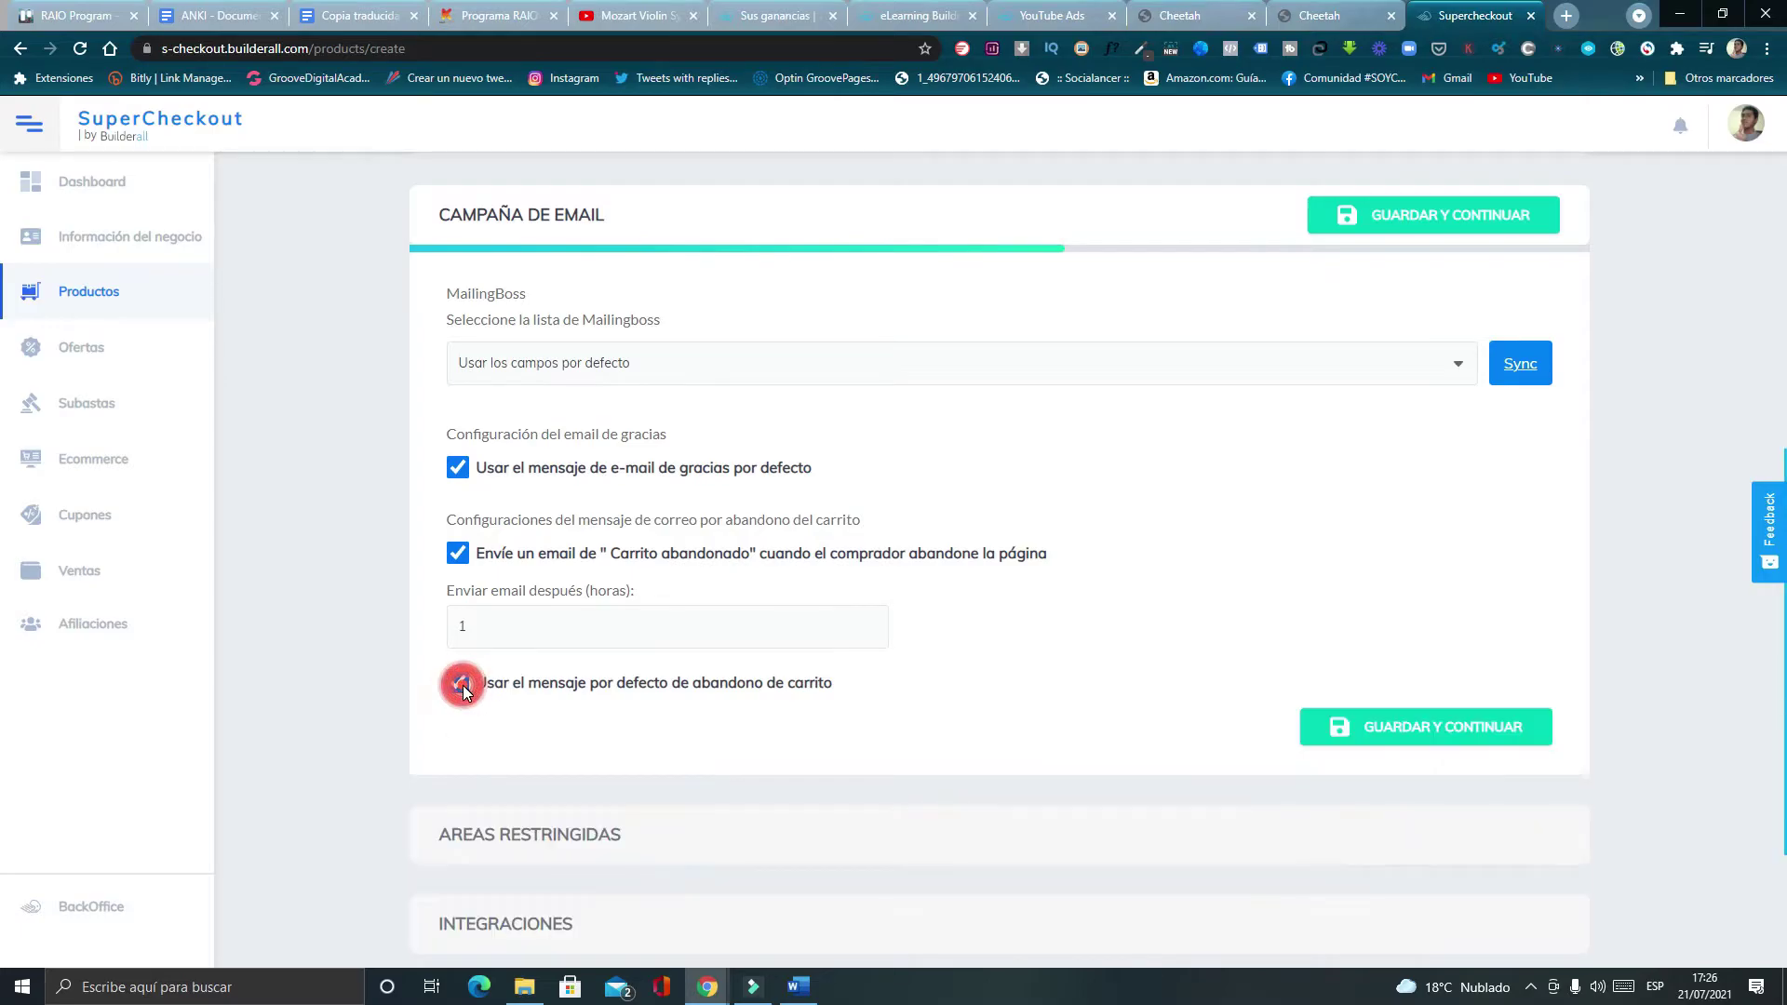
click(457, 552)
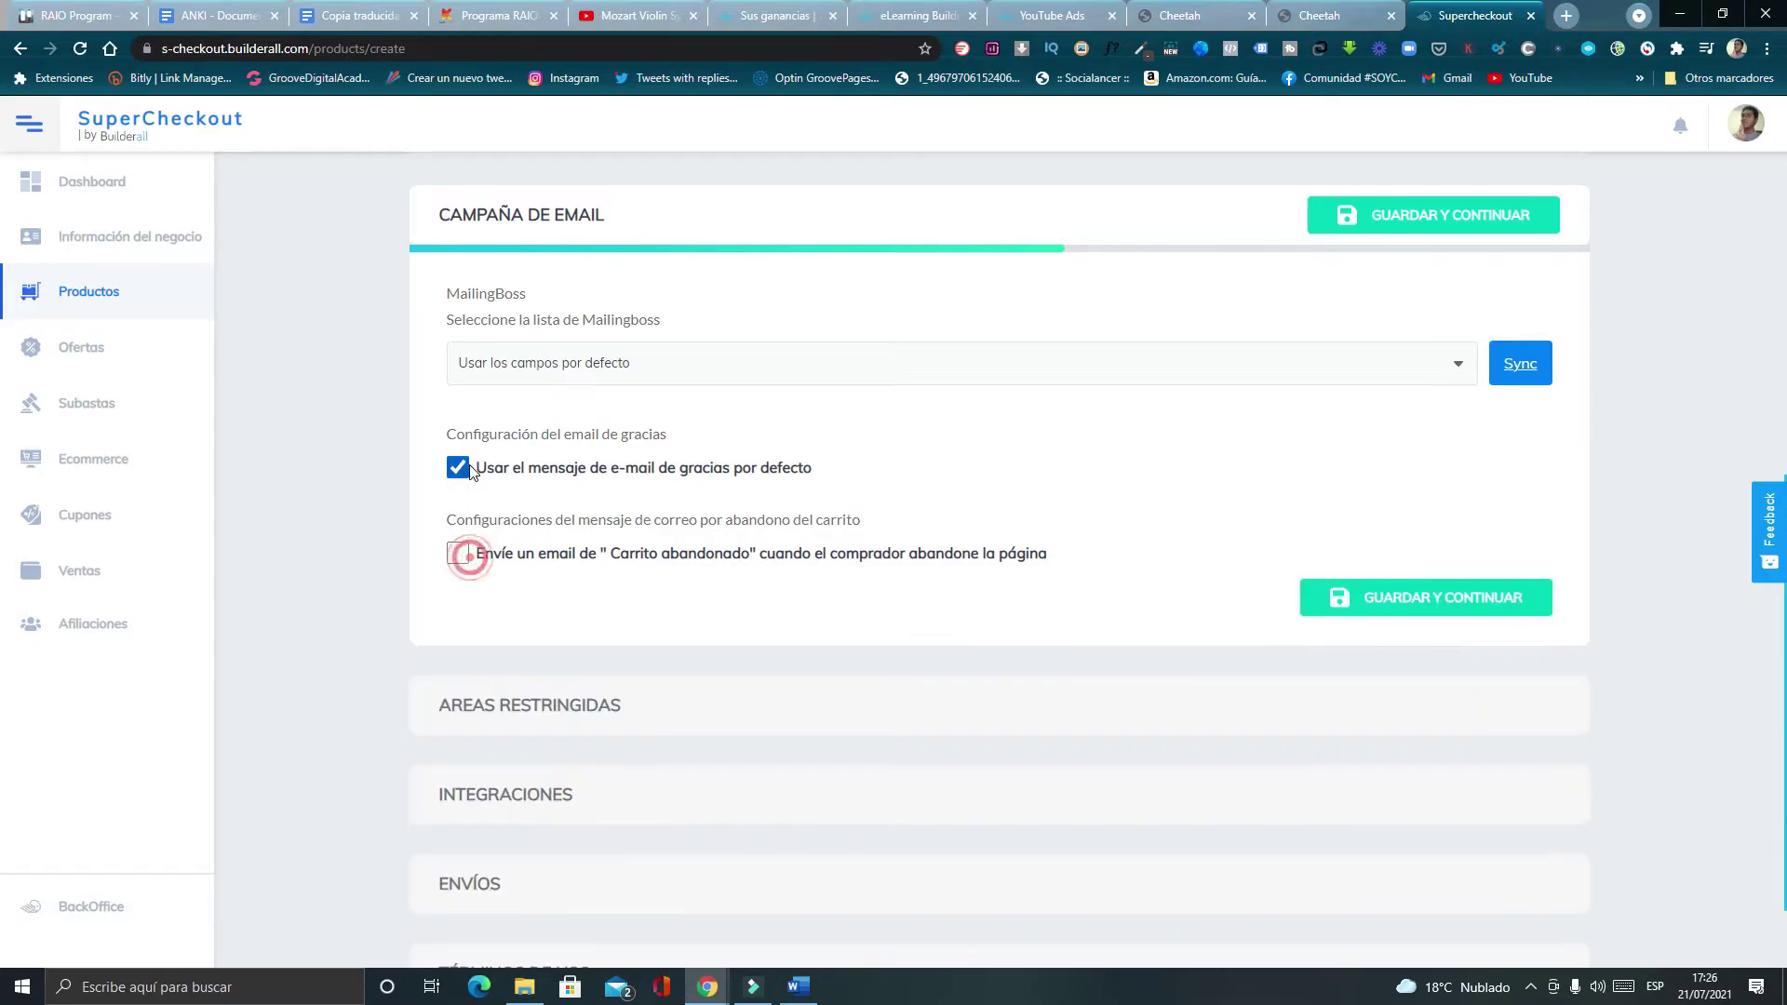
Save the email campaign section, and save the restricted areas section without selecting any members' area.
click(1449, 617)
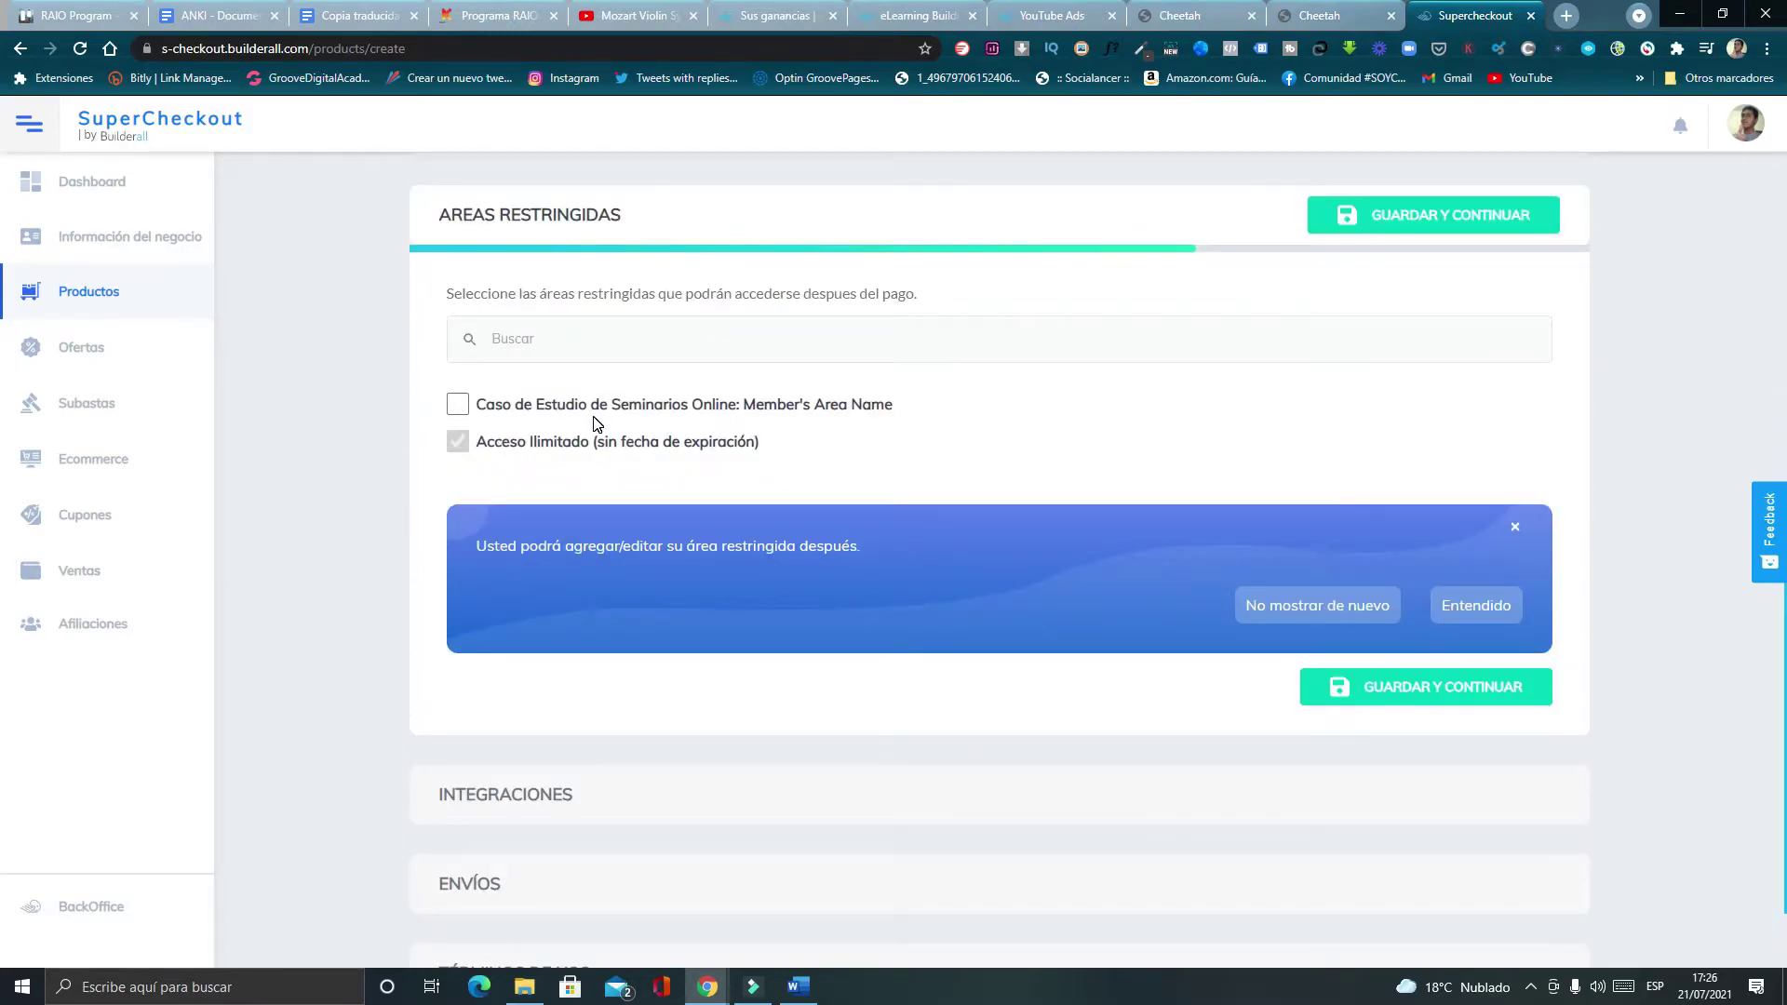
scroll(510, 536, down, 1)
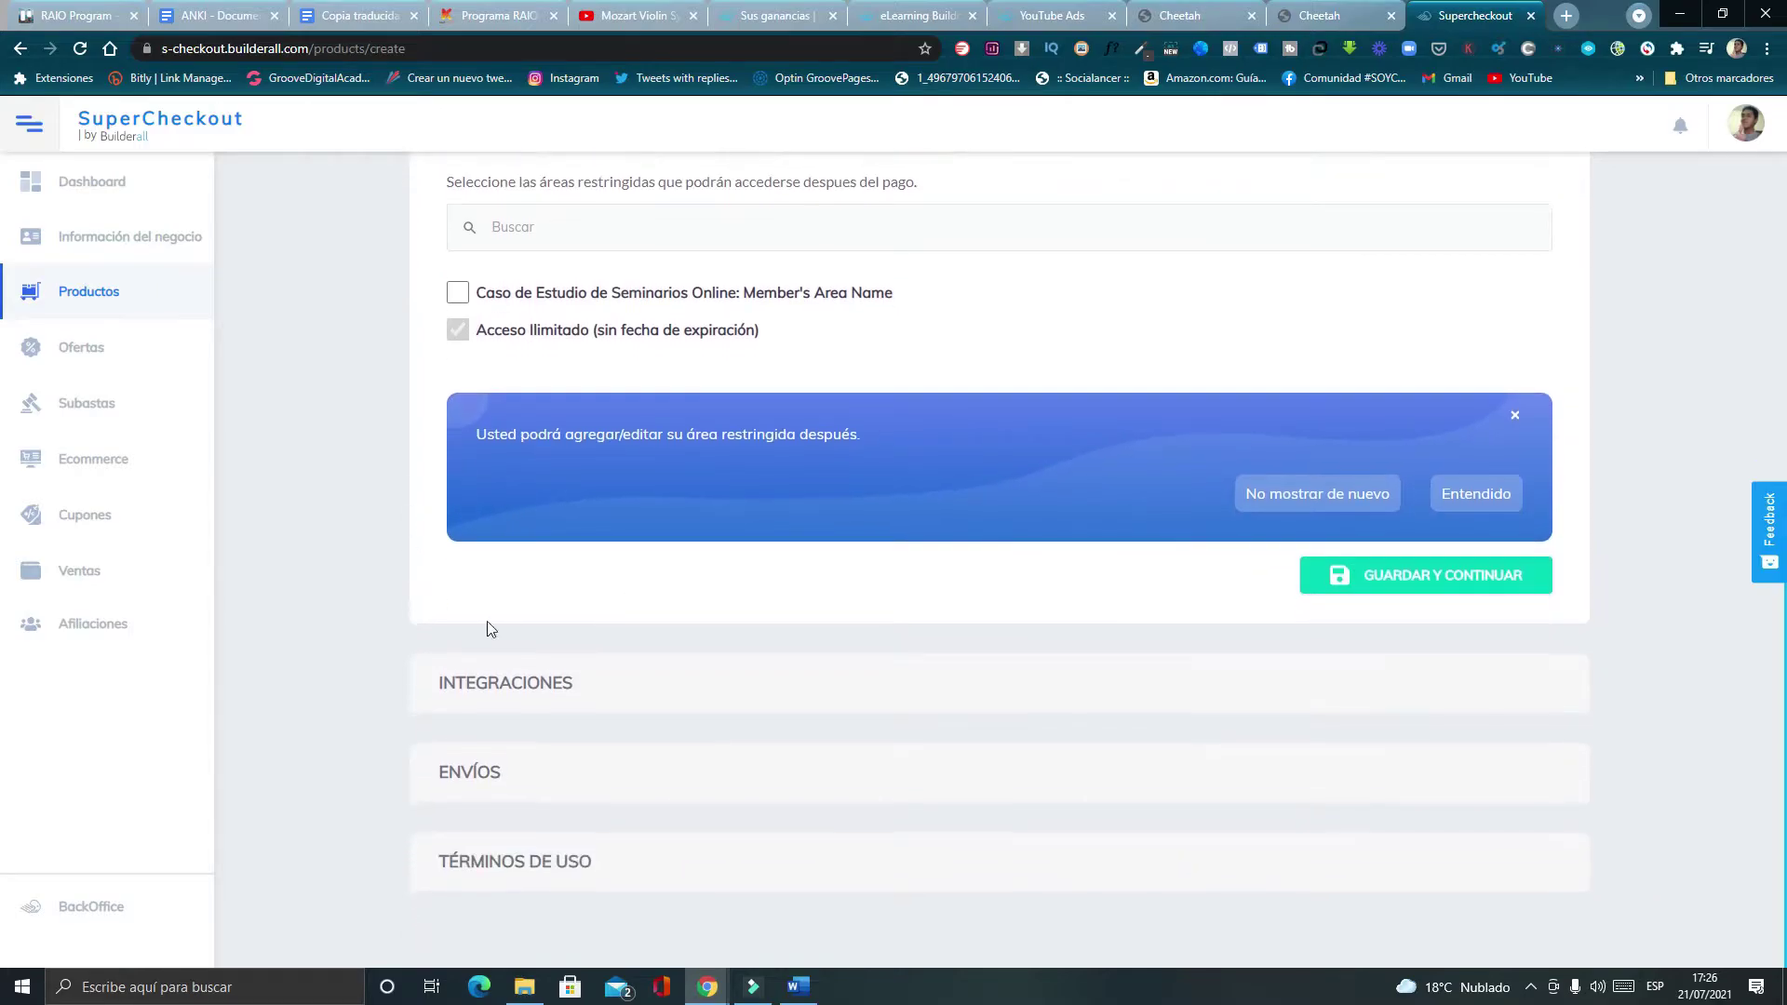
click(1405, 575)
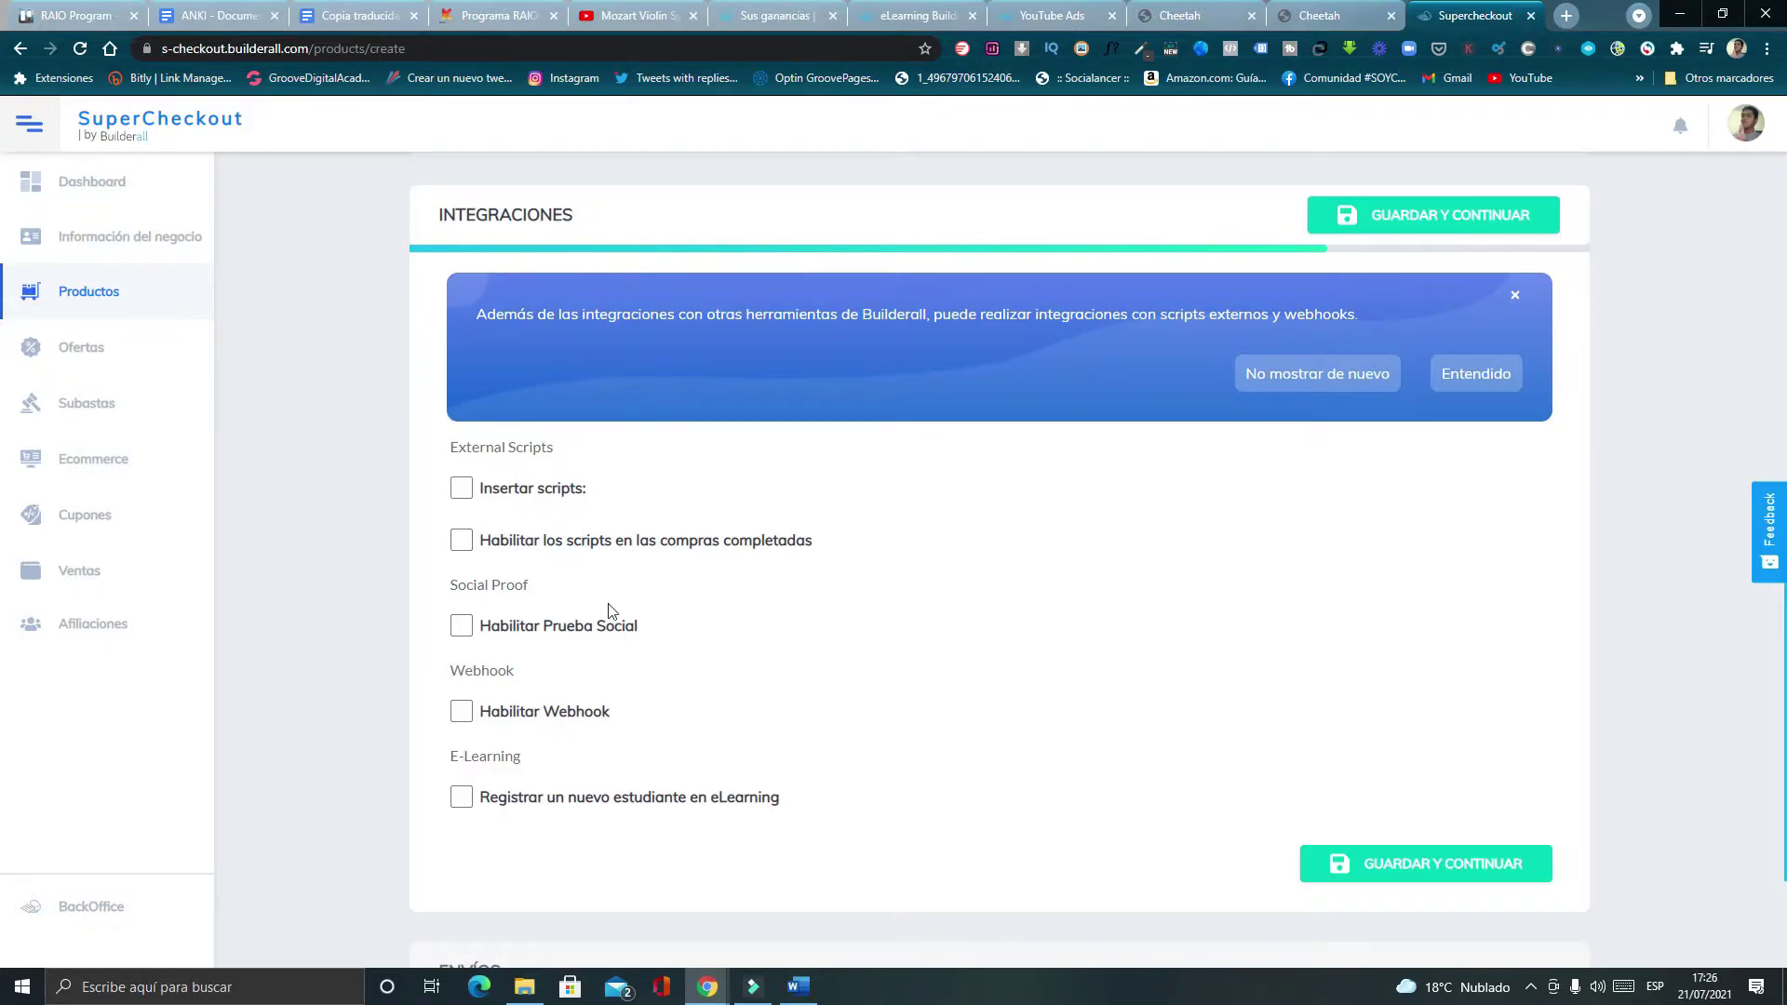
Enable registering a new student in eLearning and assign buyers to the YouTube Ads course.
click(451, 799)
scroll(757, 826, down, 3)
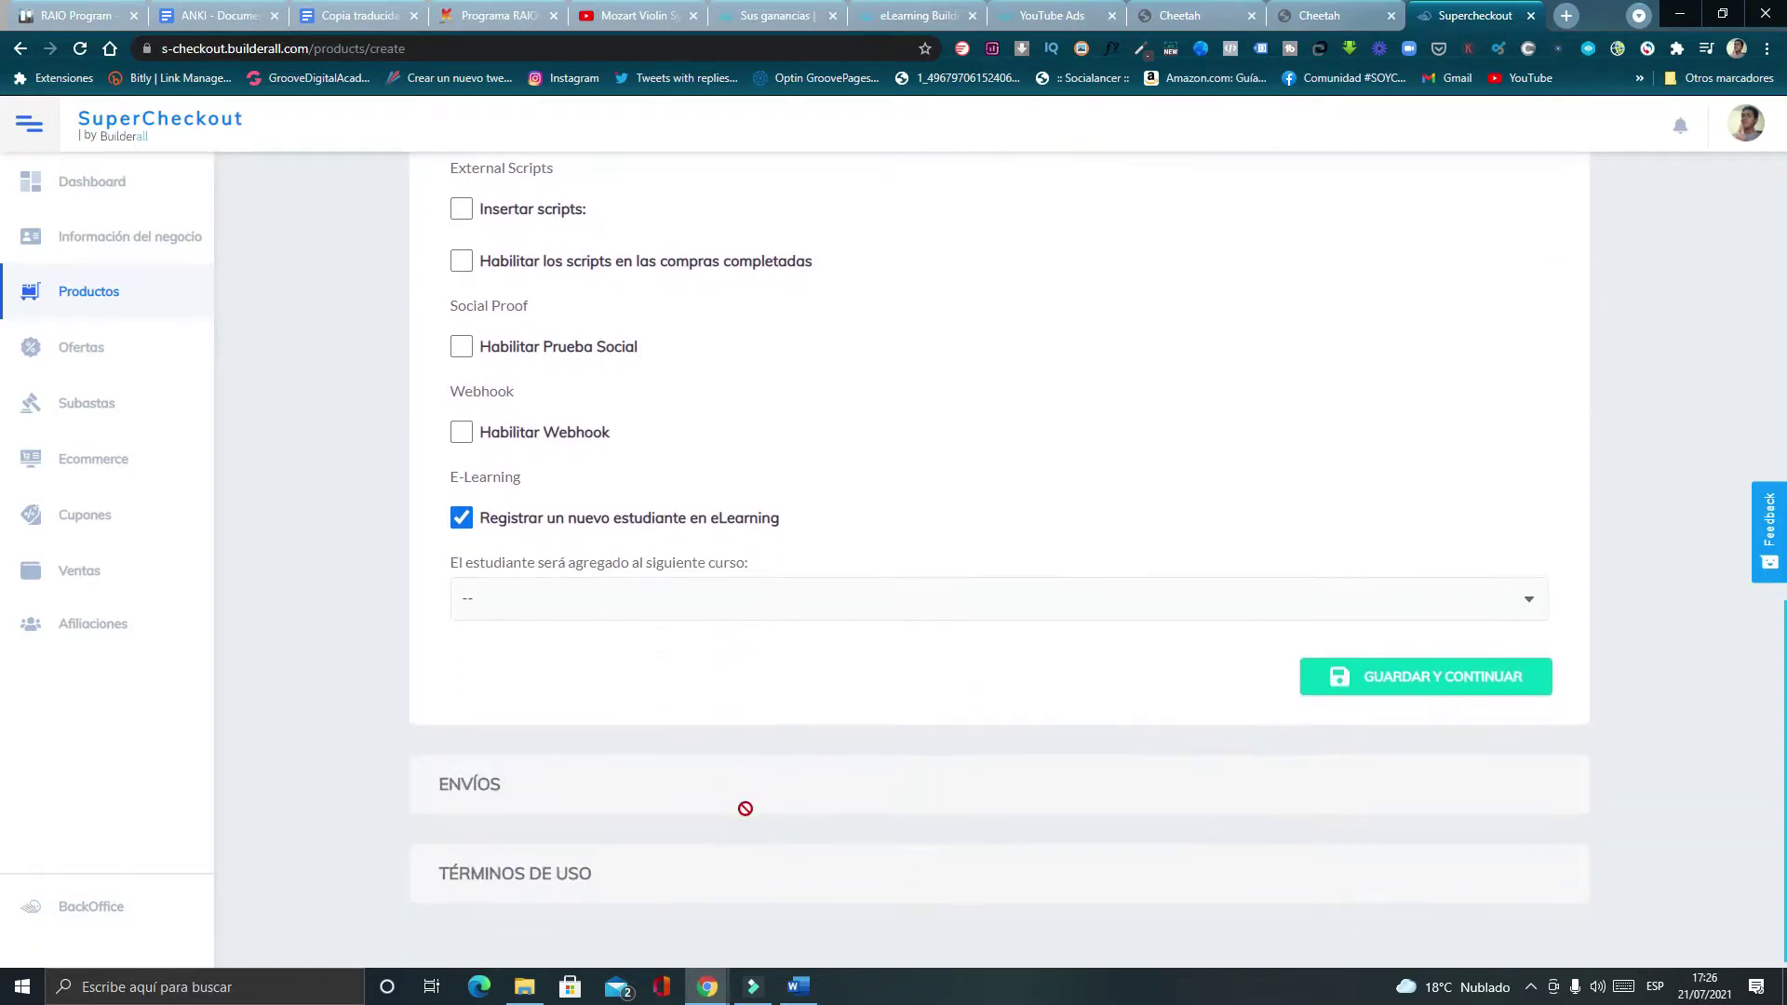
click(561, 604)
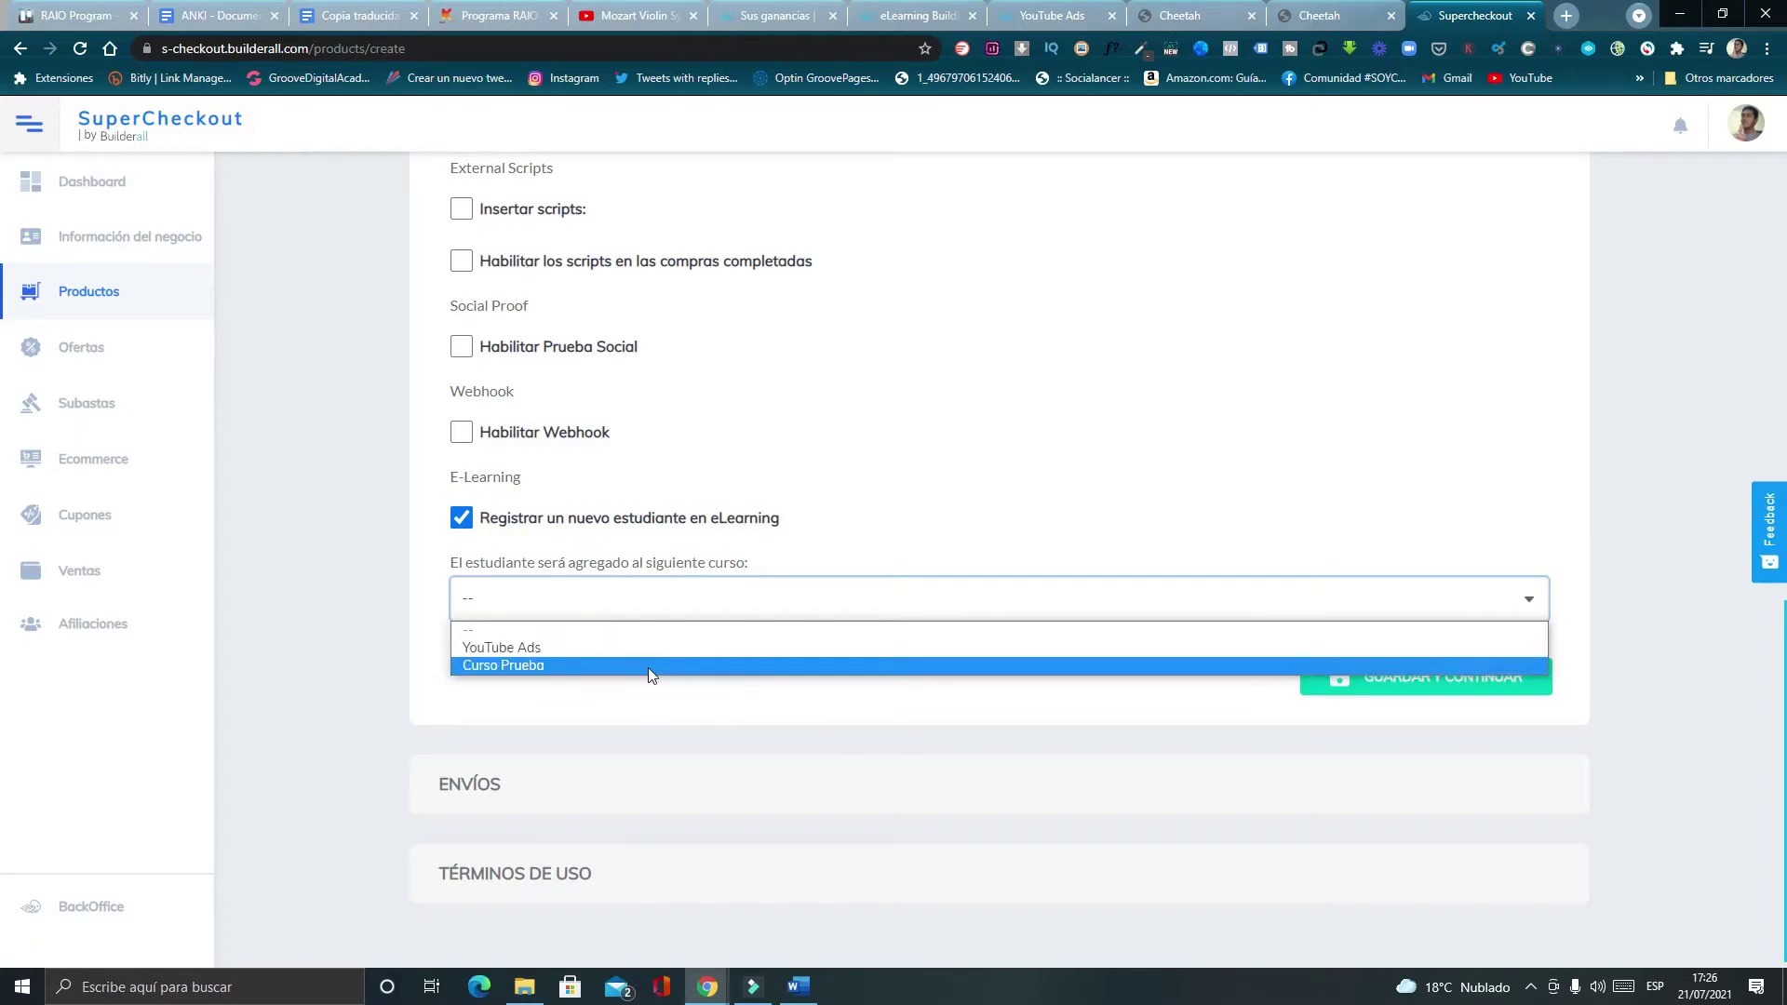
click(574, 648)
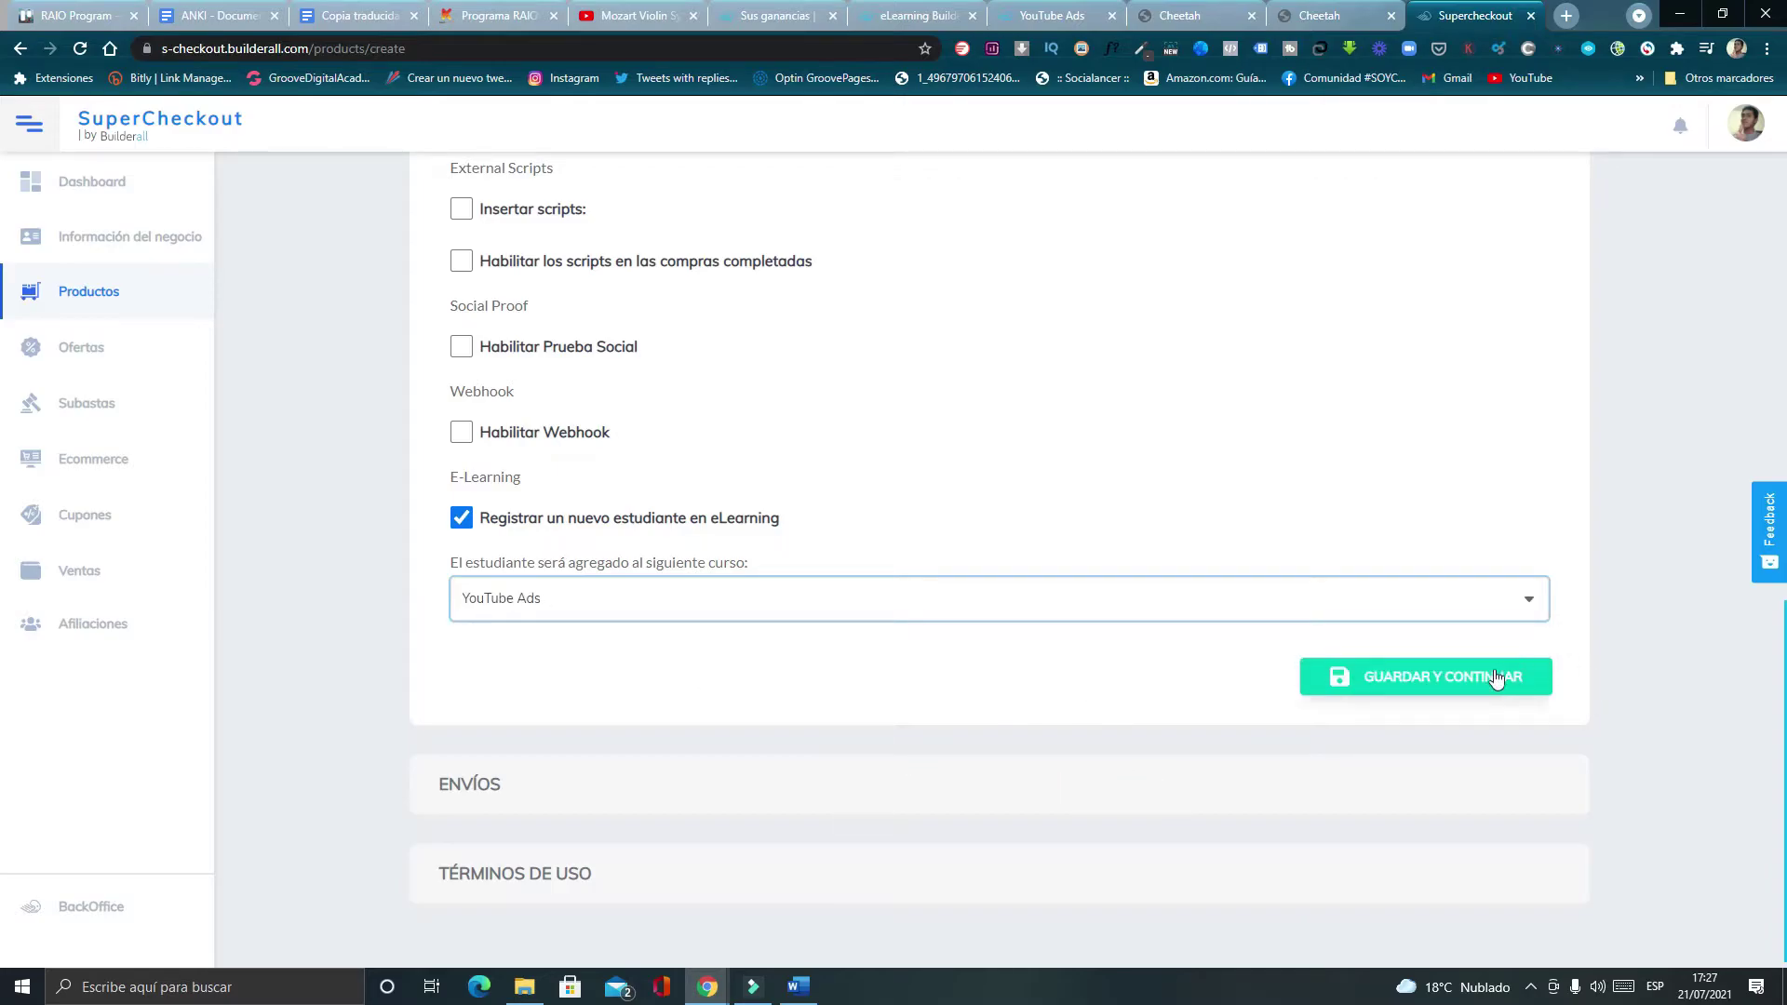
Save the integrations and shipping sections as they are, then accept the terms and conditions to finish creating the product.
click(1476, 690)
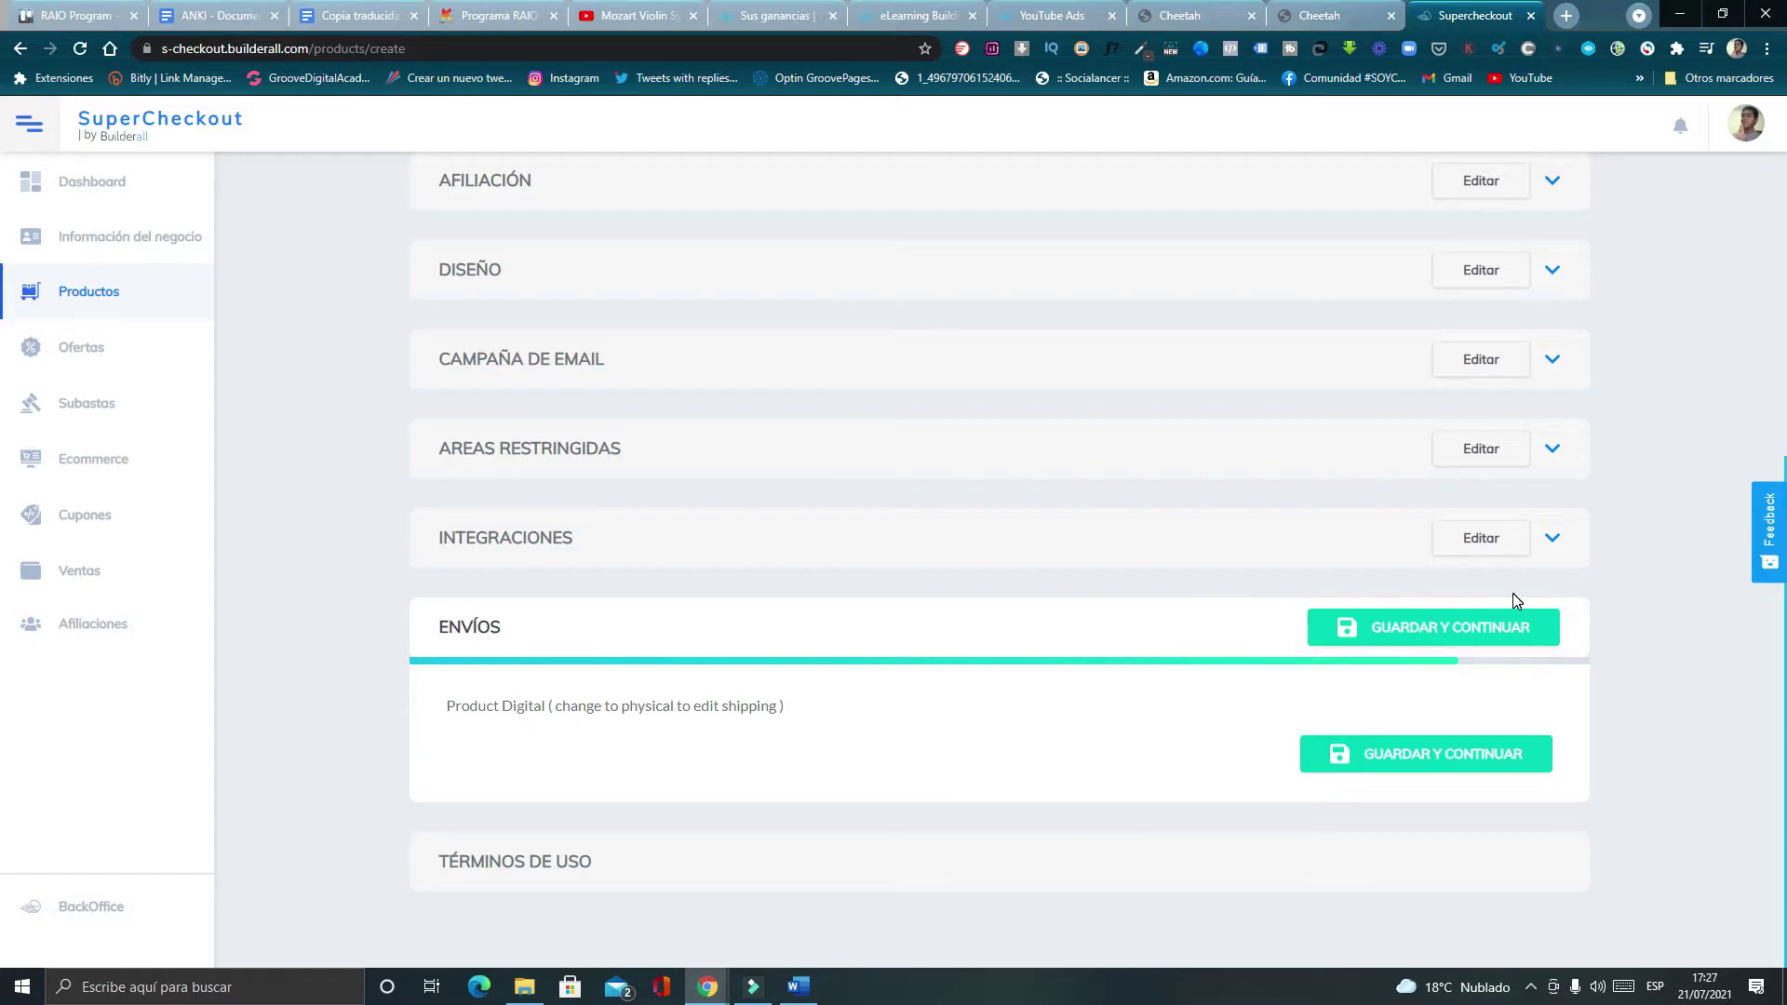
click(1453, 628)
scroll(994, 708, down, 5)
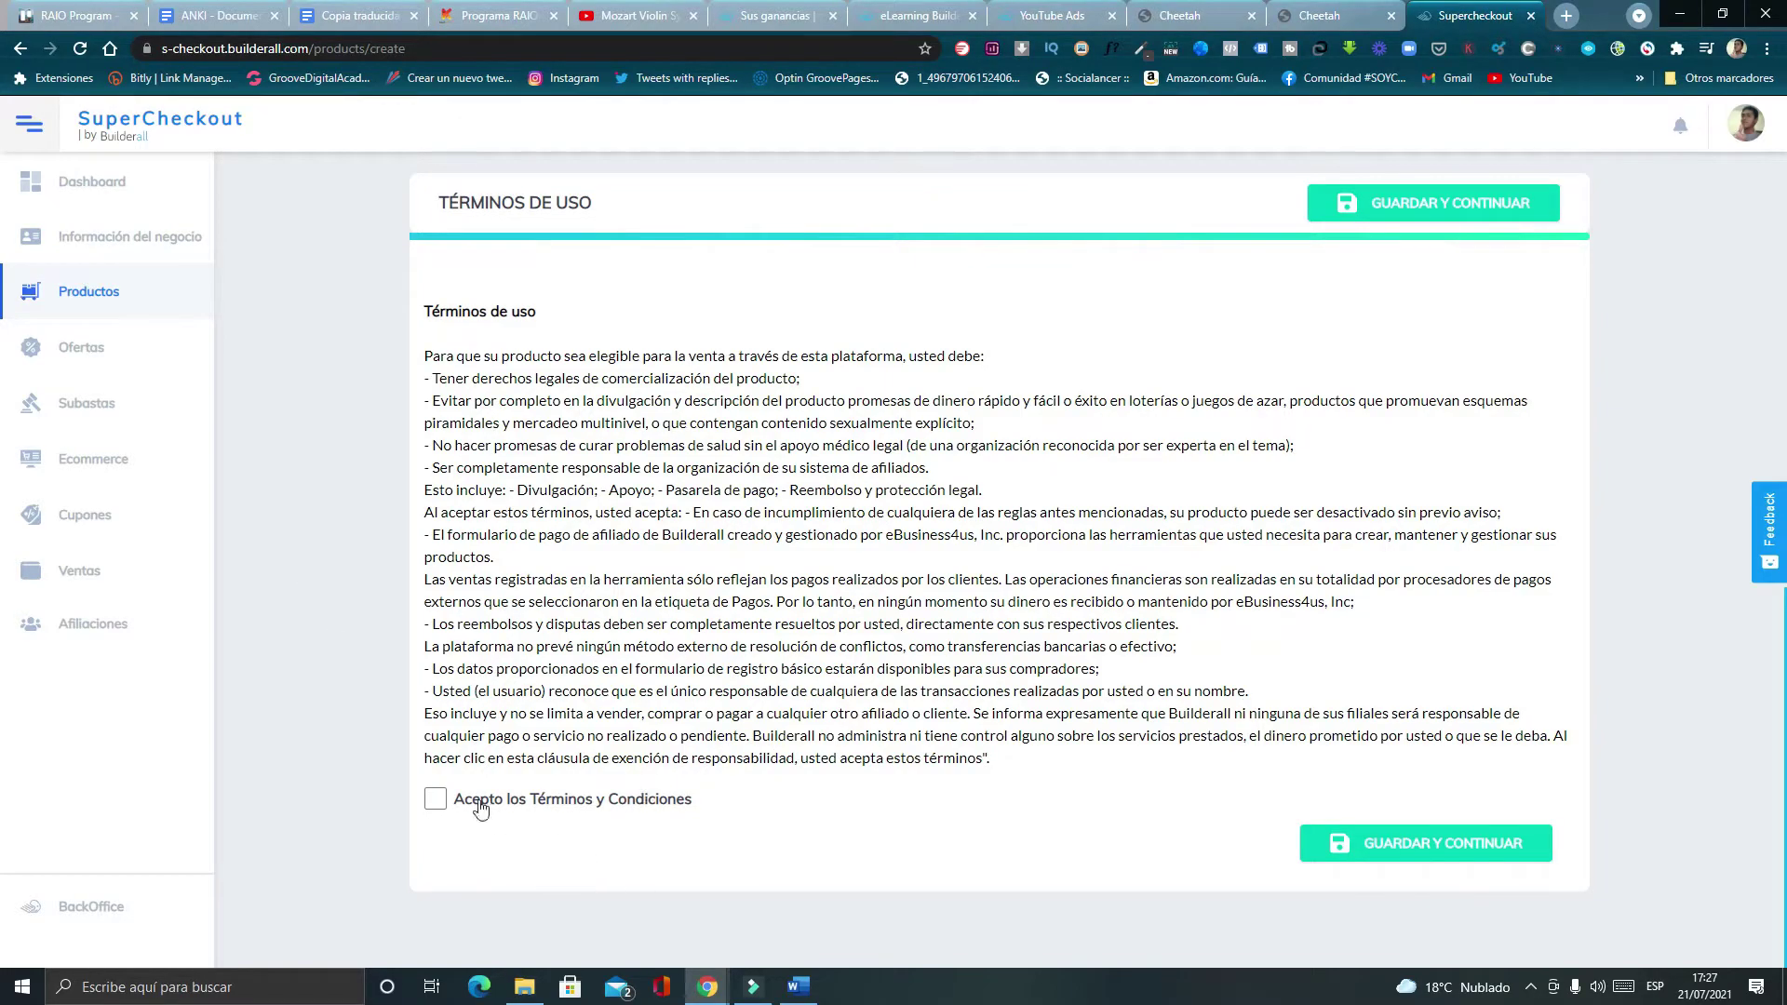
click(435, 799)
click(1443, 837)
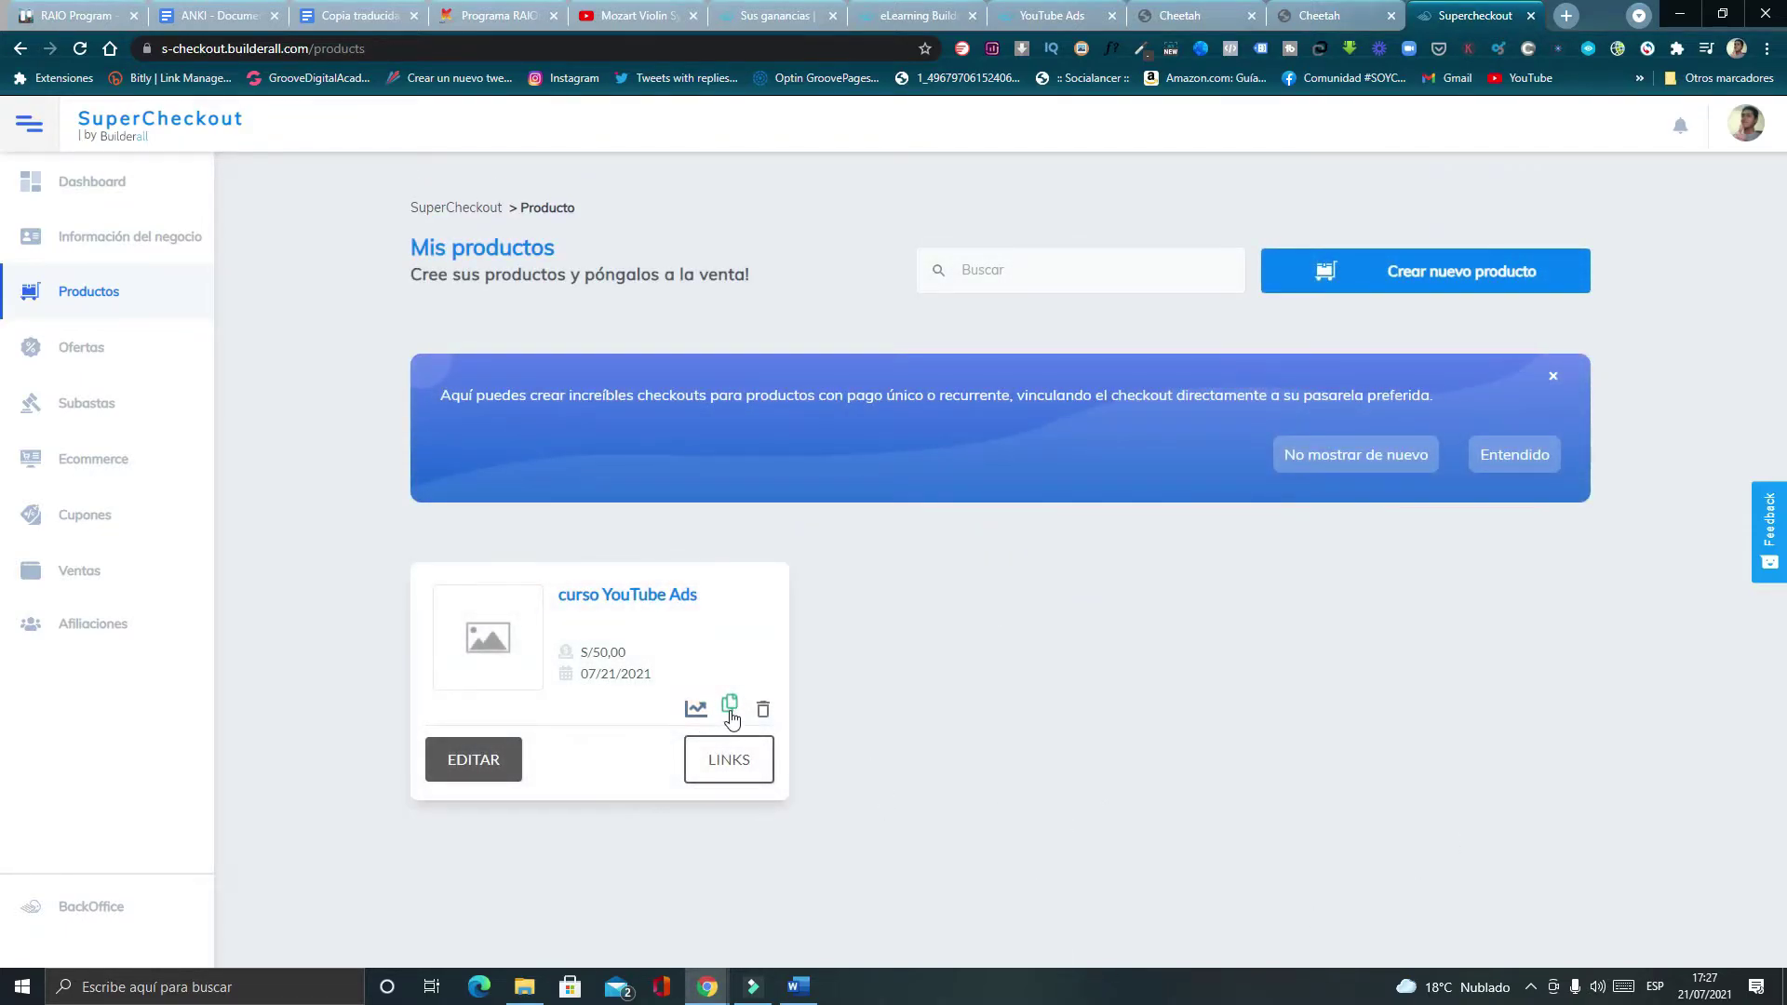
Open the links panel of the curso YouTube Ads product to view its sales page, thank-you page and checkout URLs.
click(759, 773)
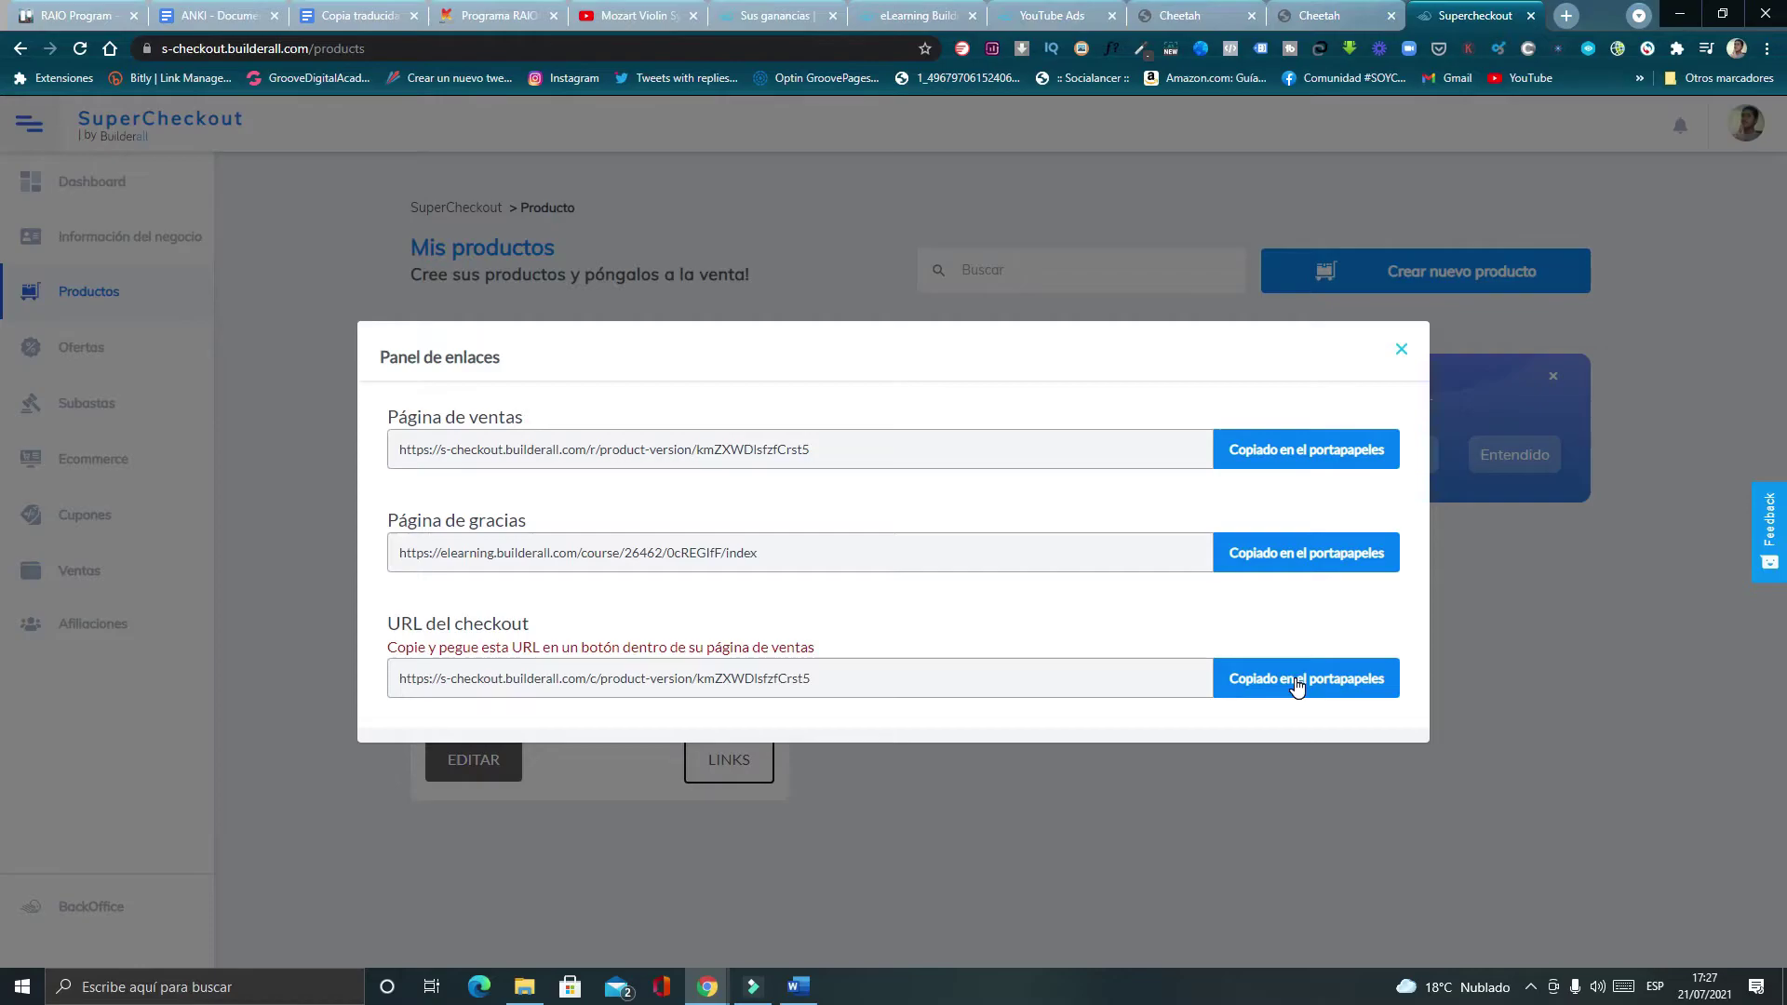
click(1582, 702)
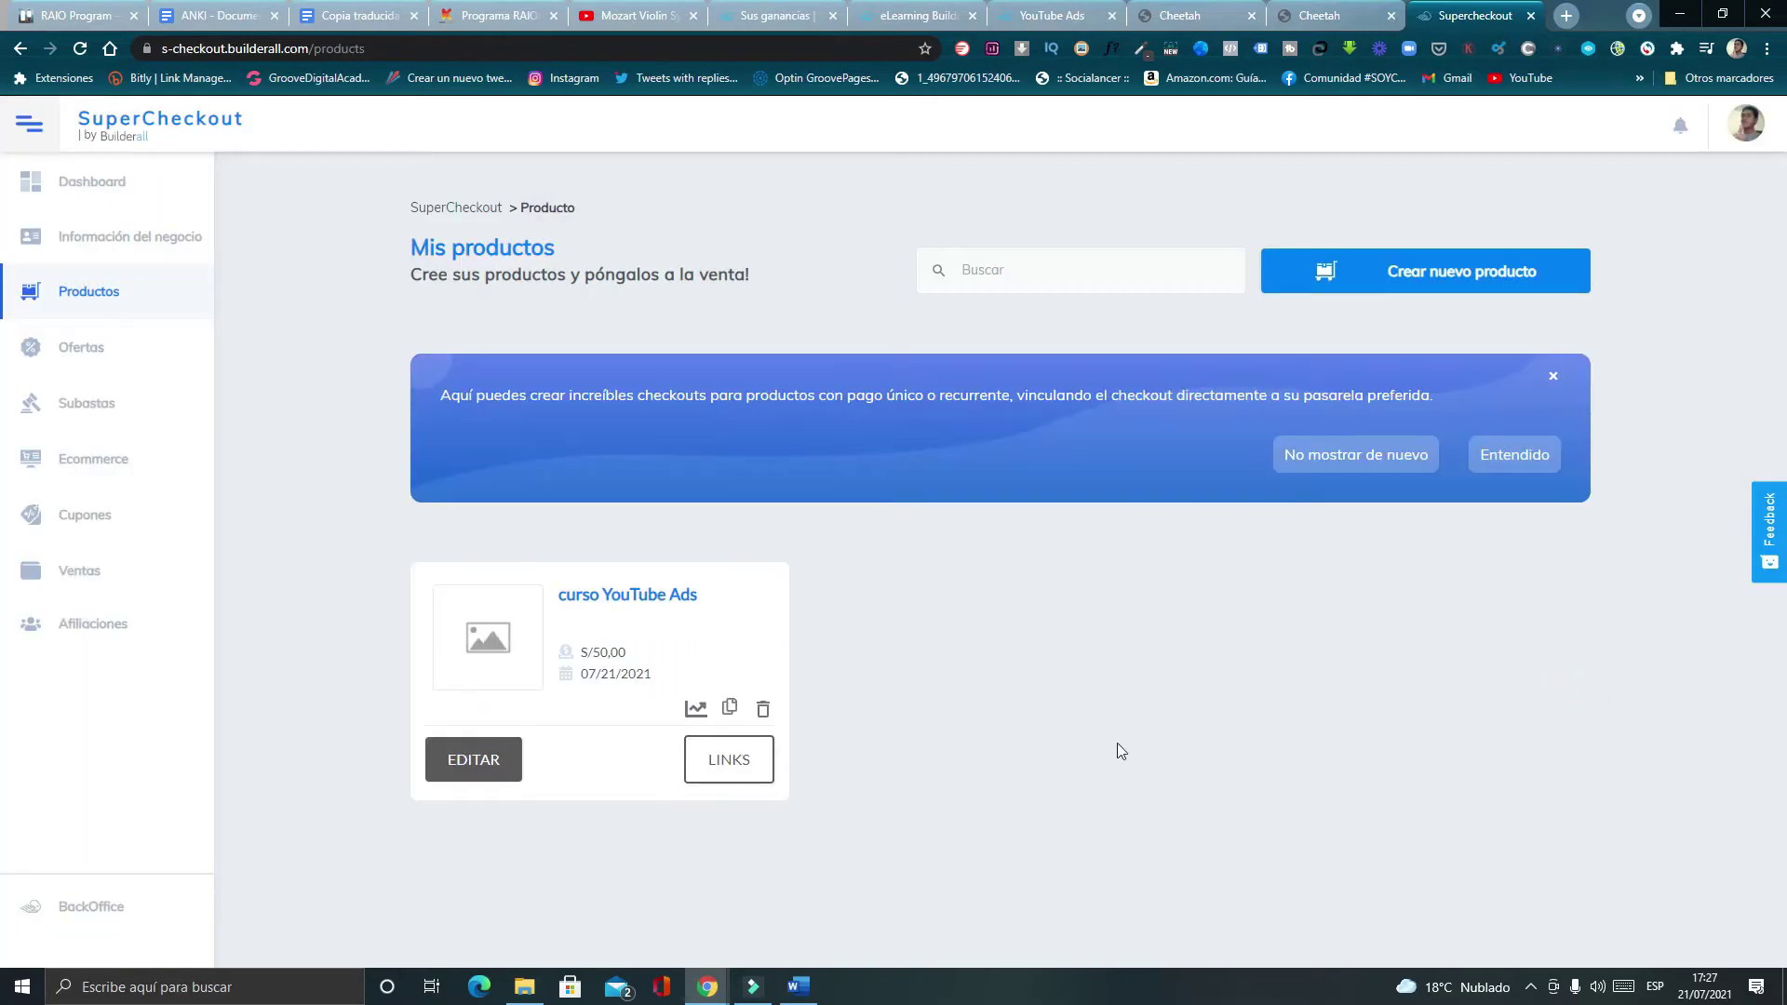
click(1180, 16)
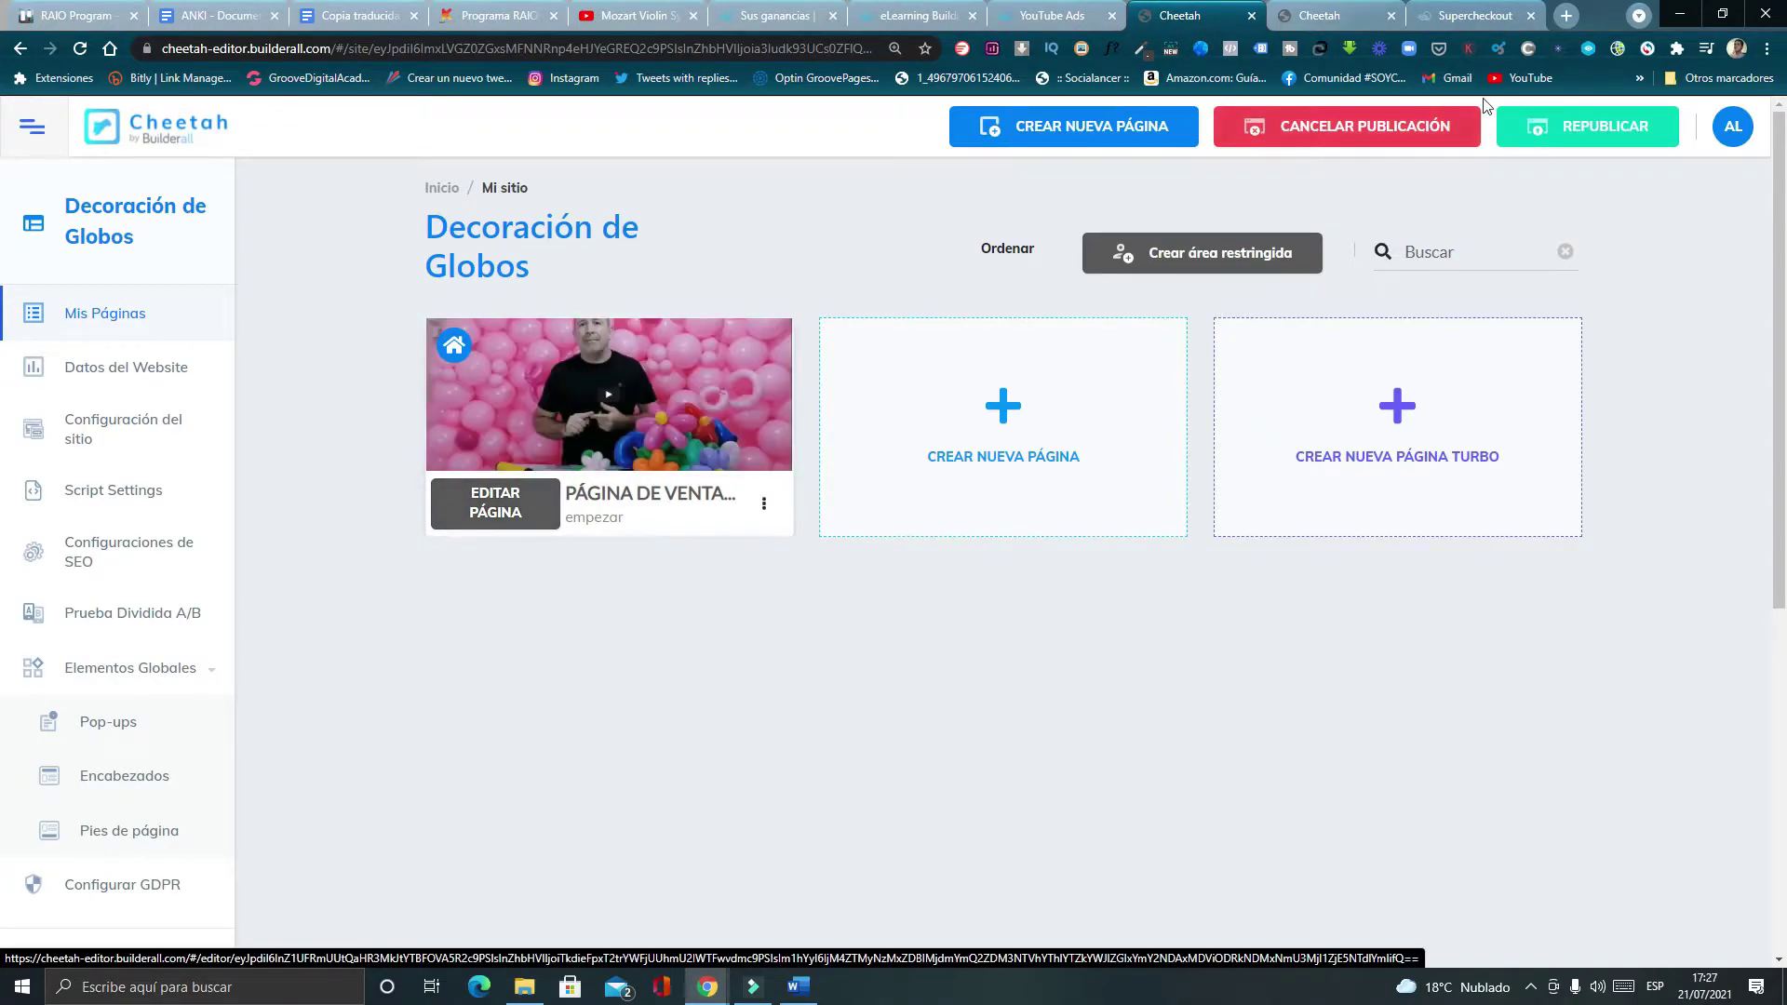
click(1475, 16)
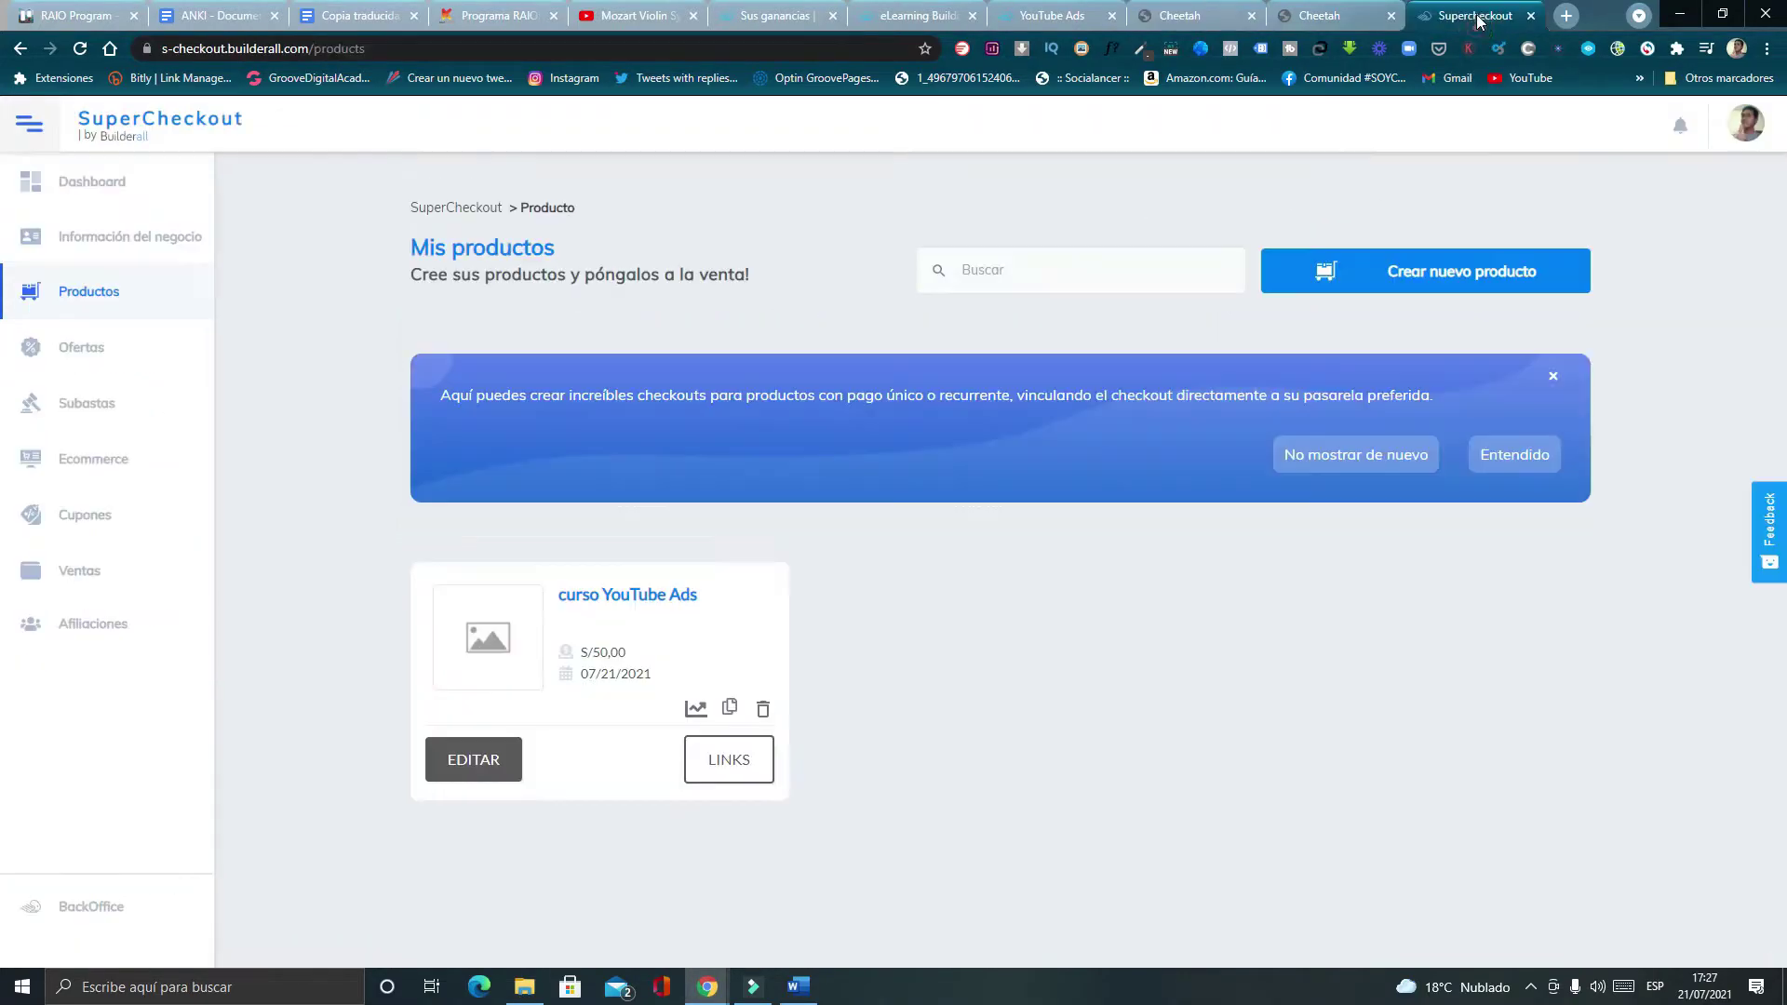
click(730, 765)
click(1337, 564)
Switch to the Cheetah site Decoración de Globos, open its sales page for editing and go through the page content.
click(1191, 16)
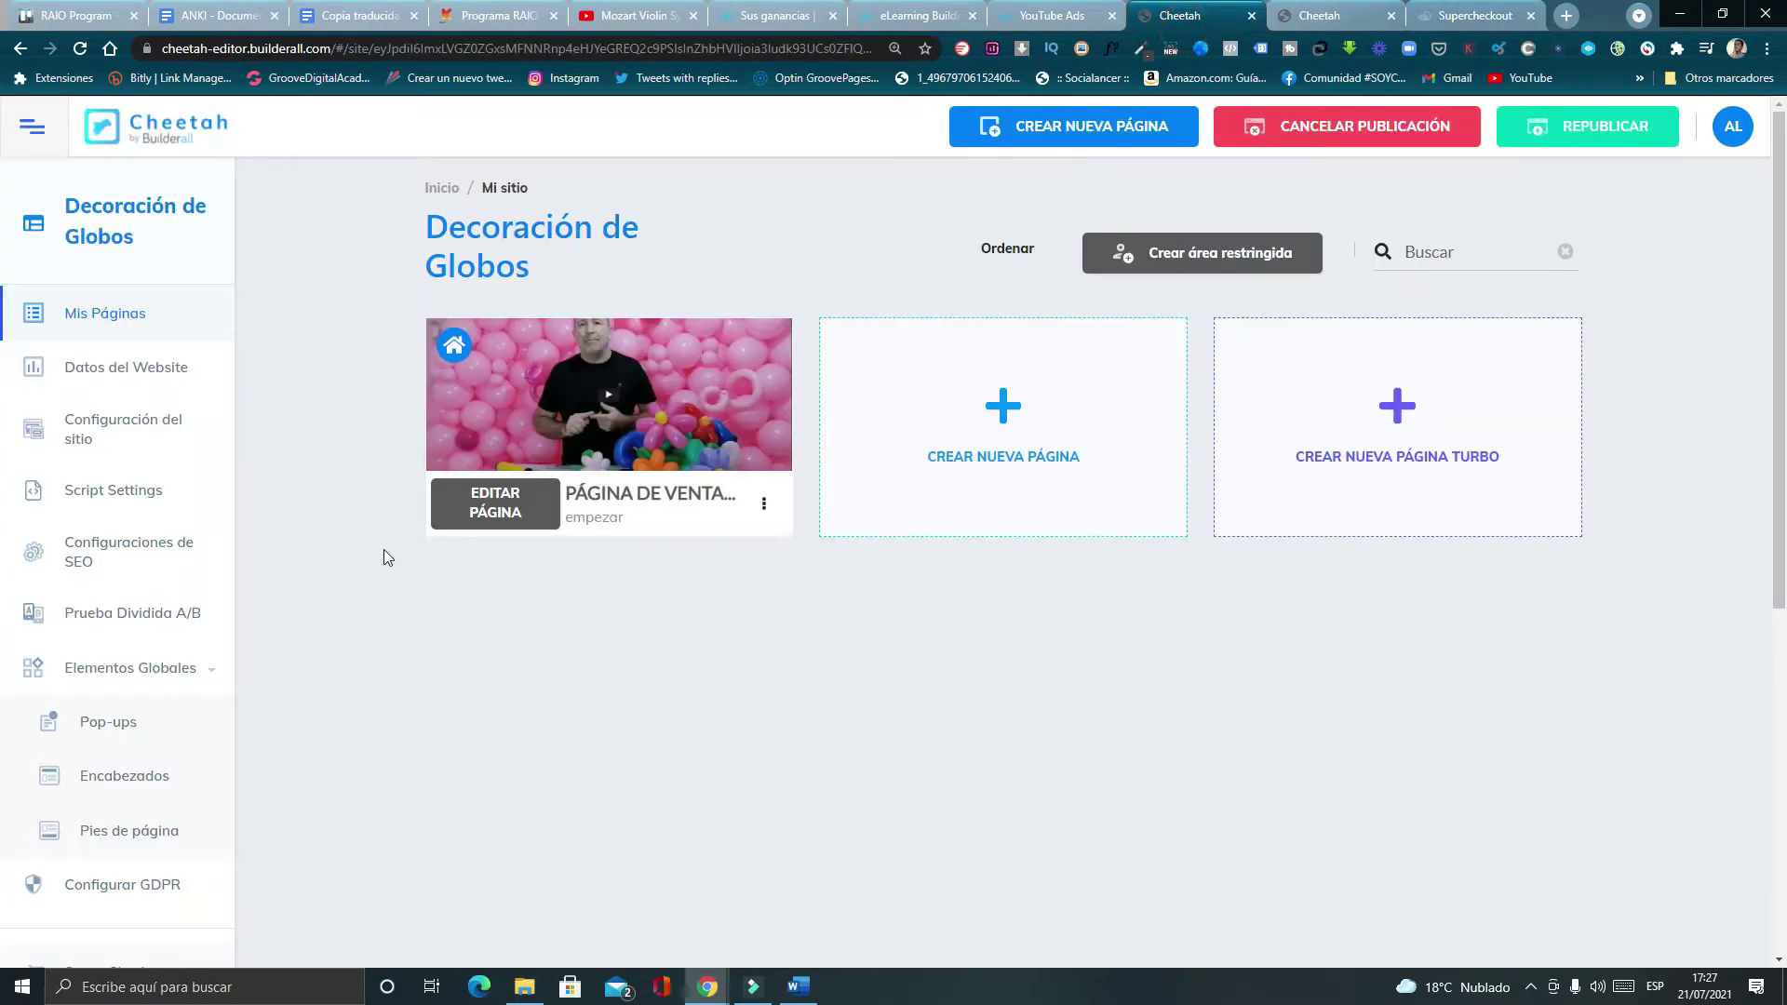
click(510, 519)
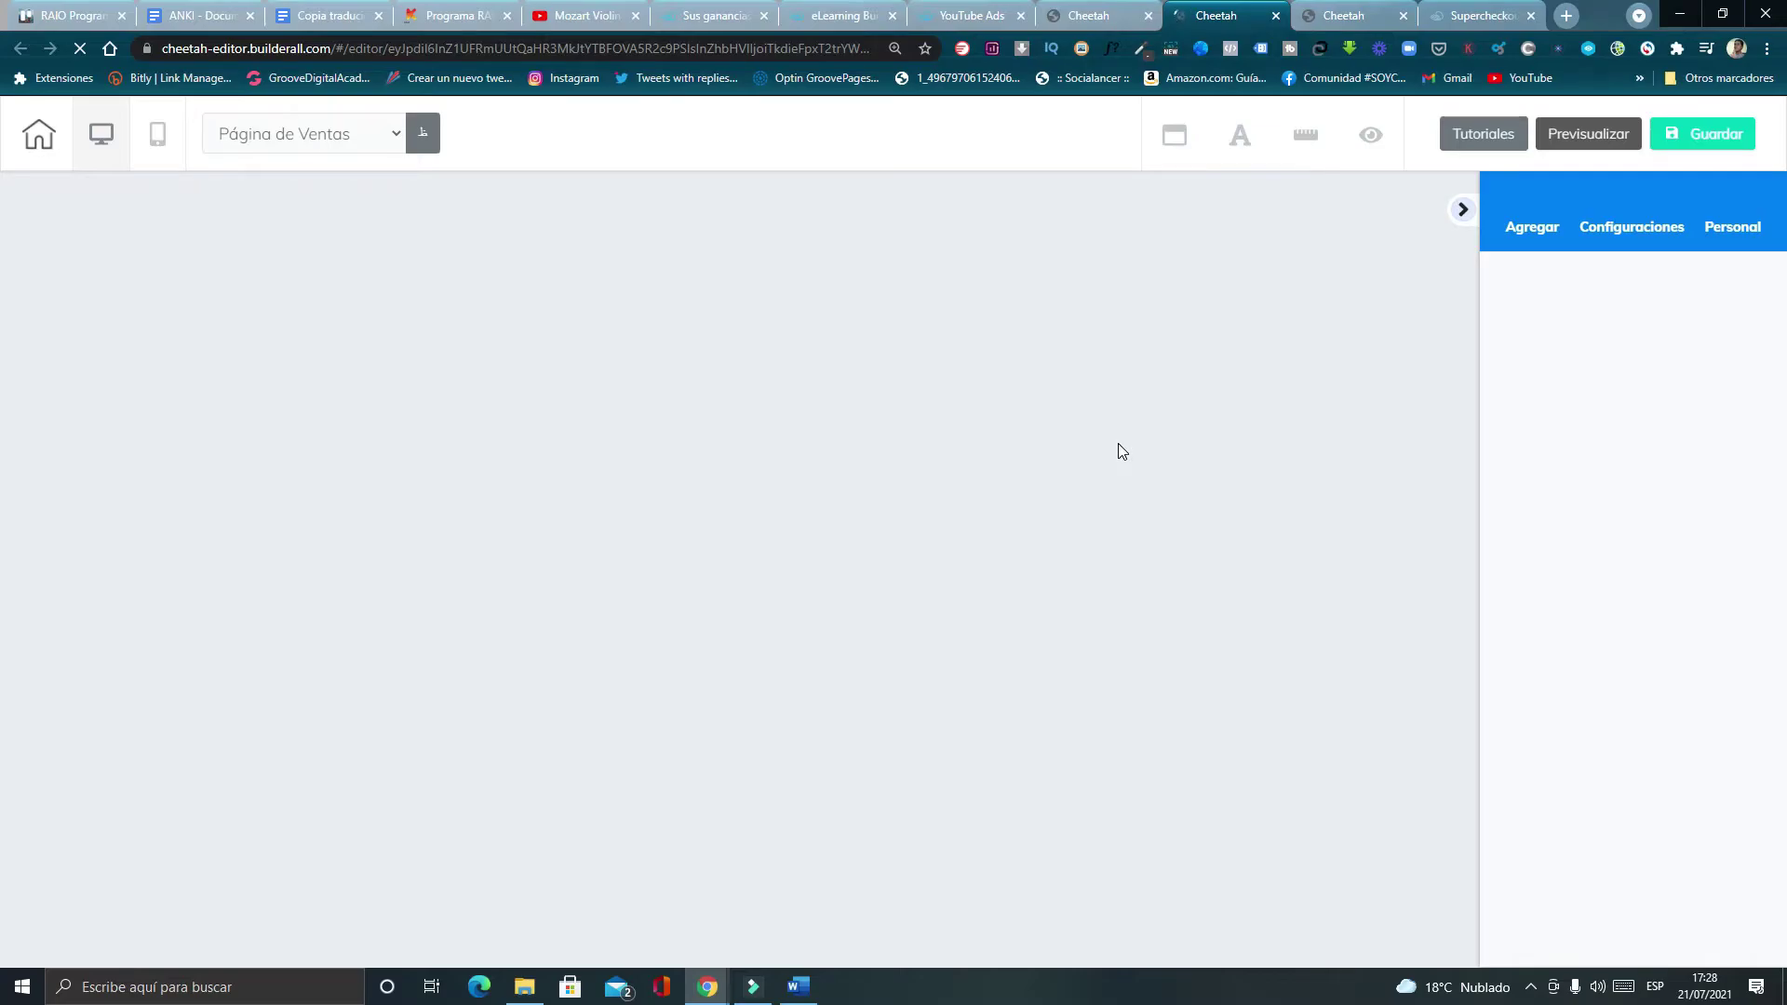
scroll(927, 566, down, 20)
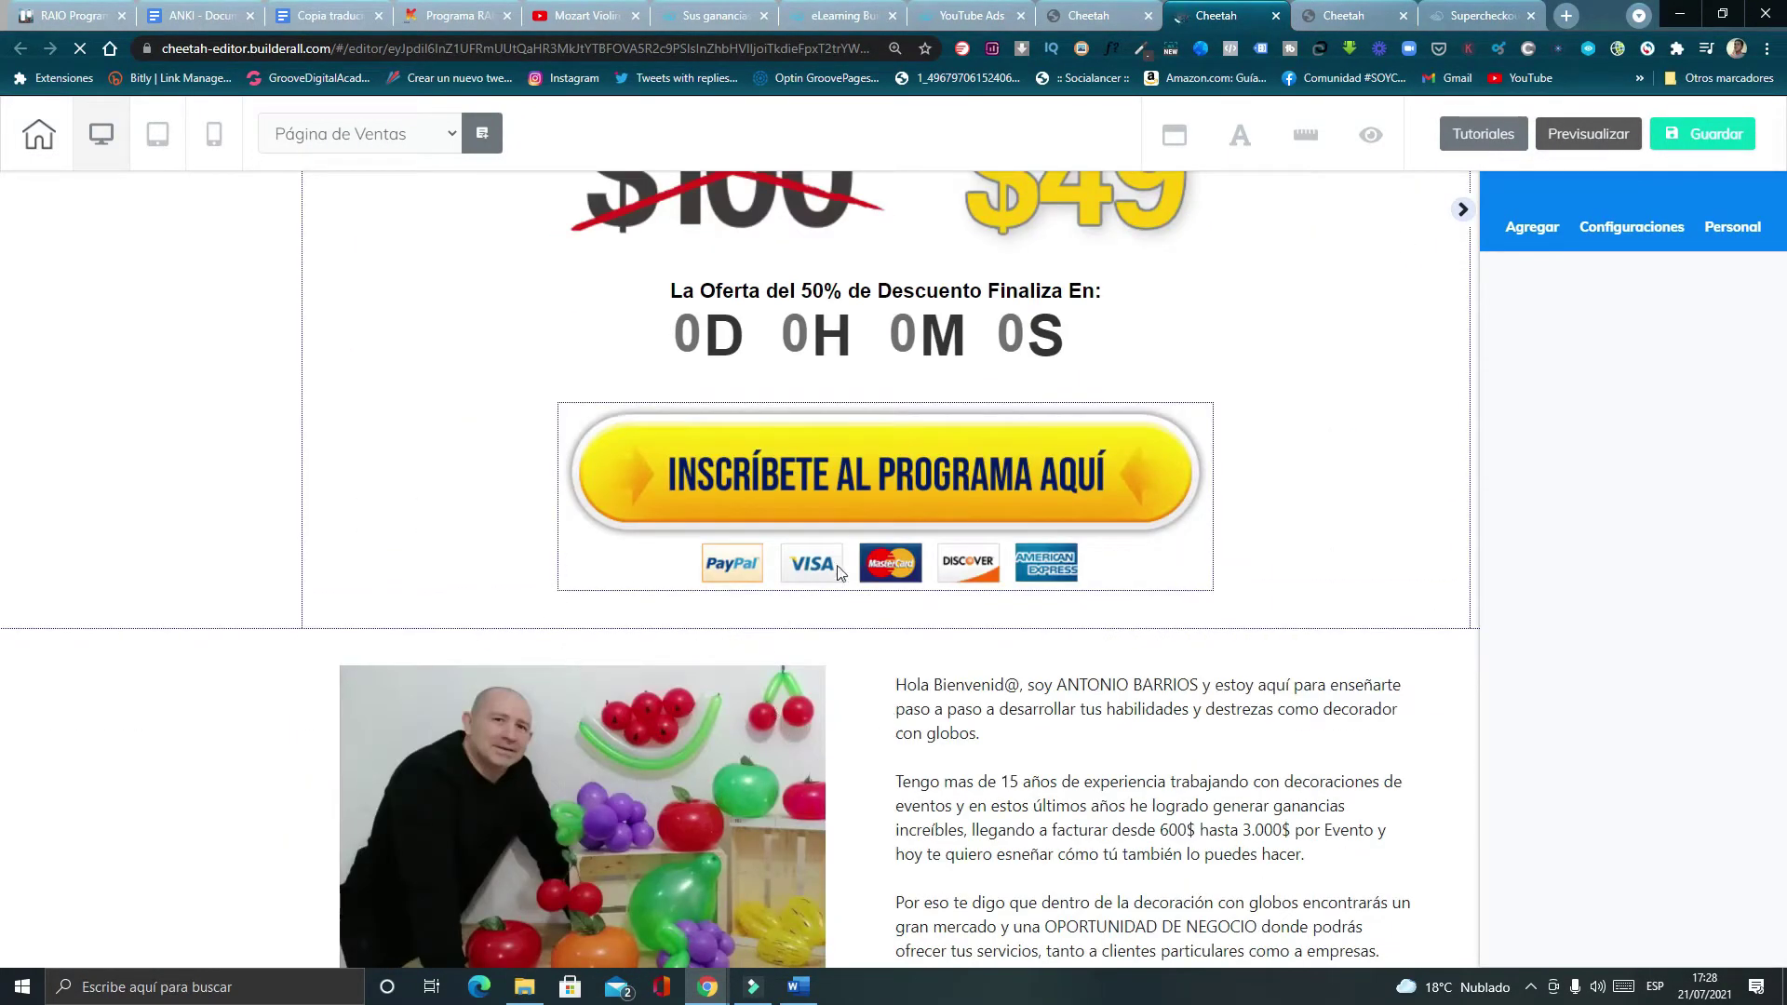
scroll(837, 573, up, 10)
scroll(552, 685, down, 20)
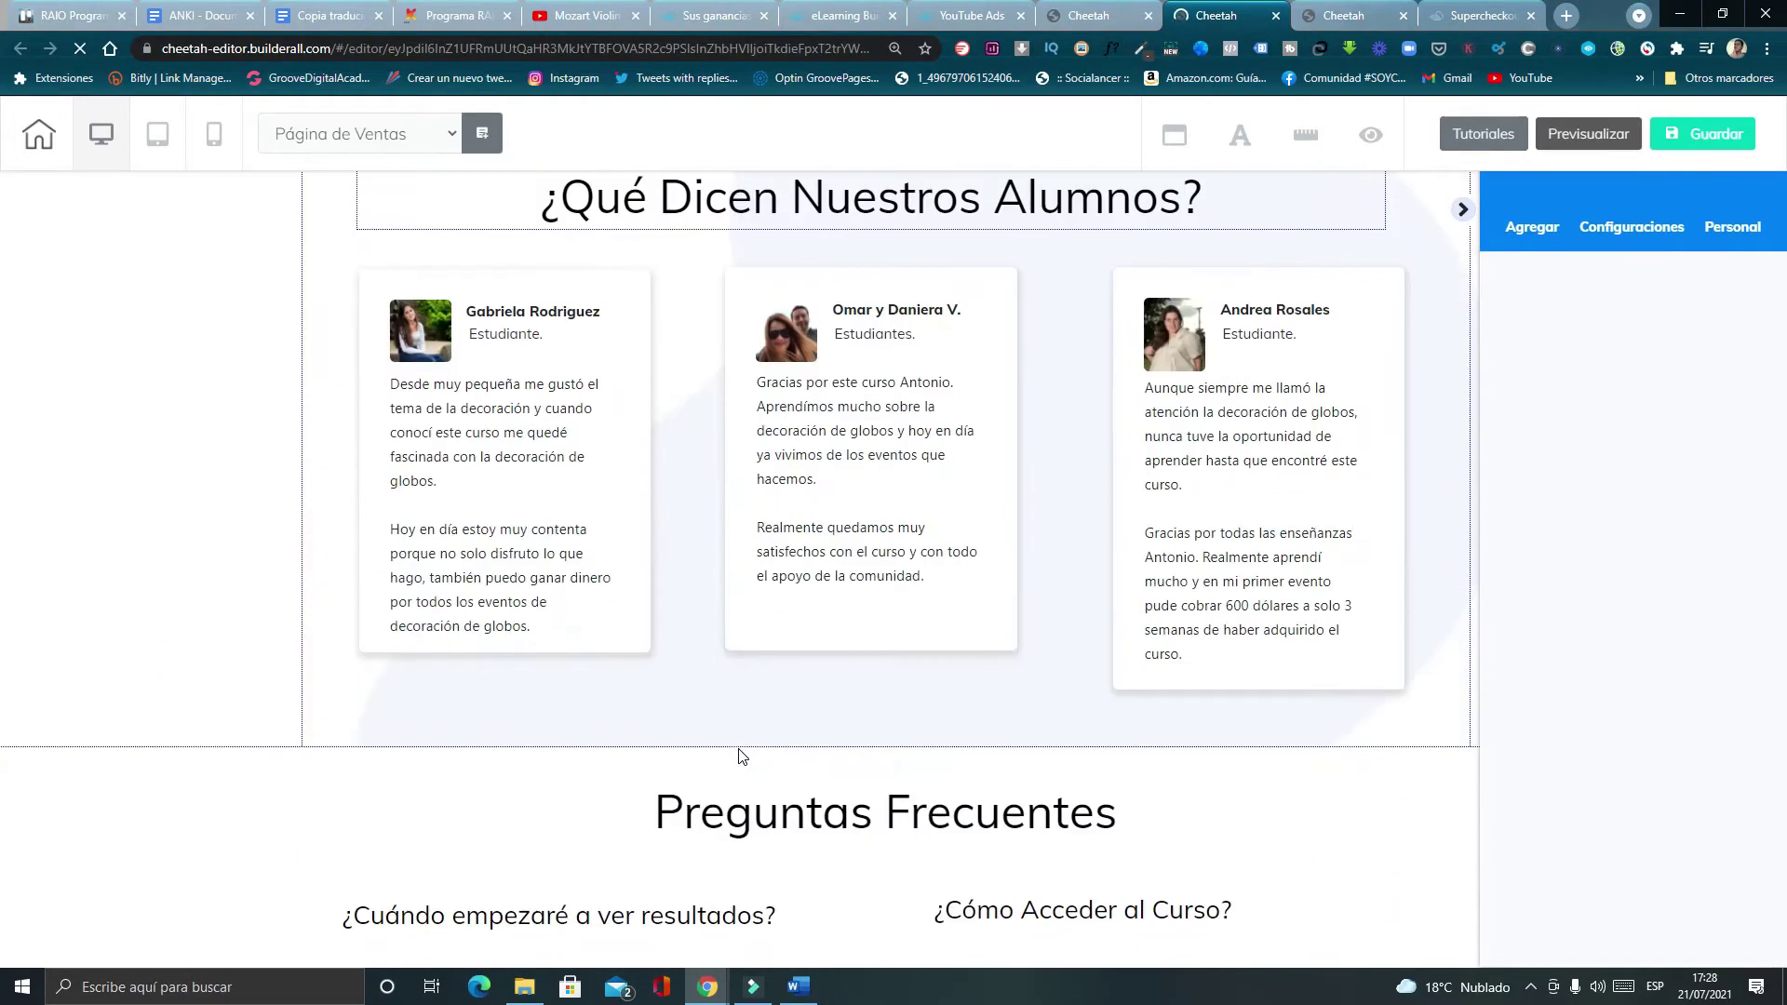
scroll(742, 756, down, 6)
Add a blank panel at the end of the sales page.
click(1518, 235)
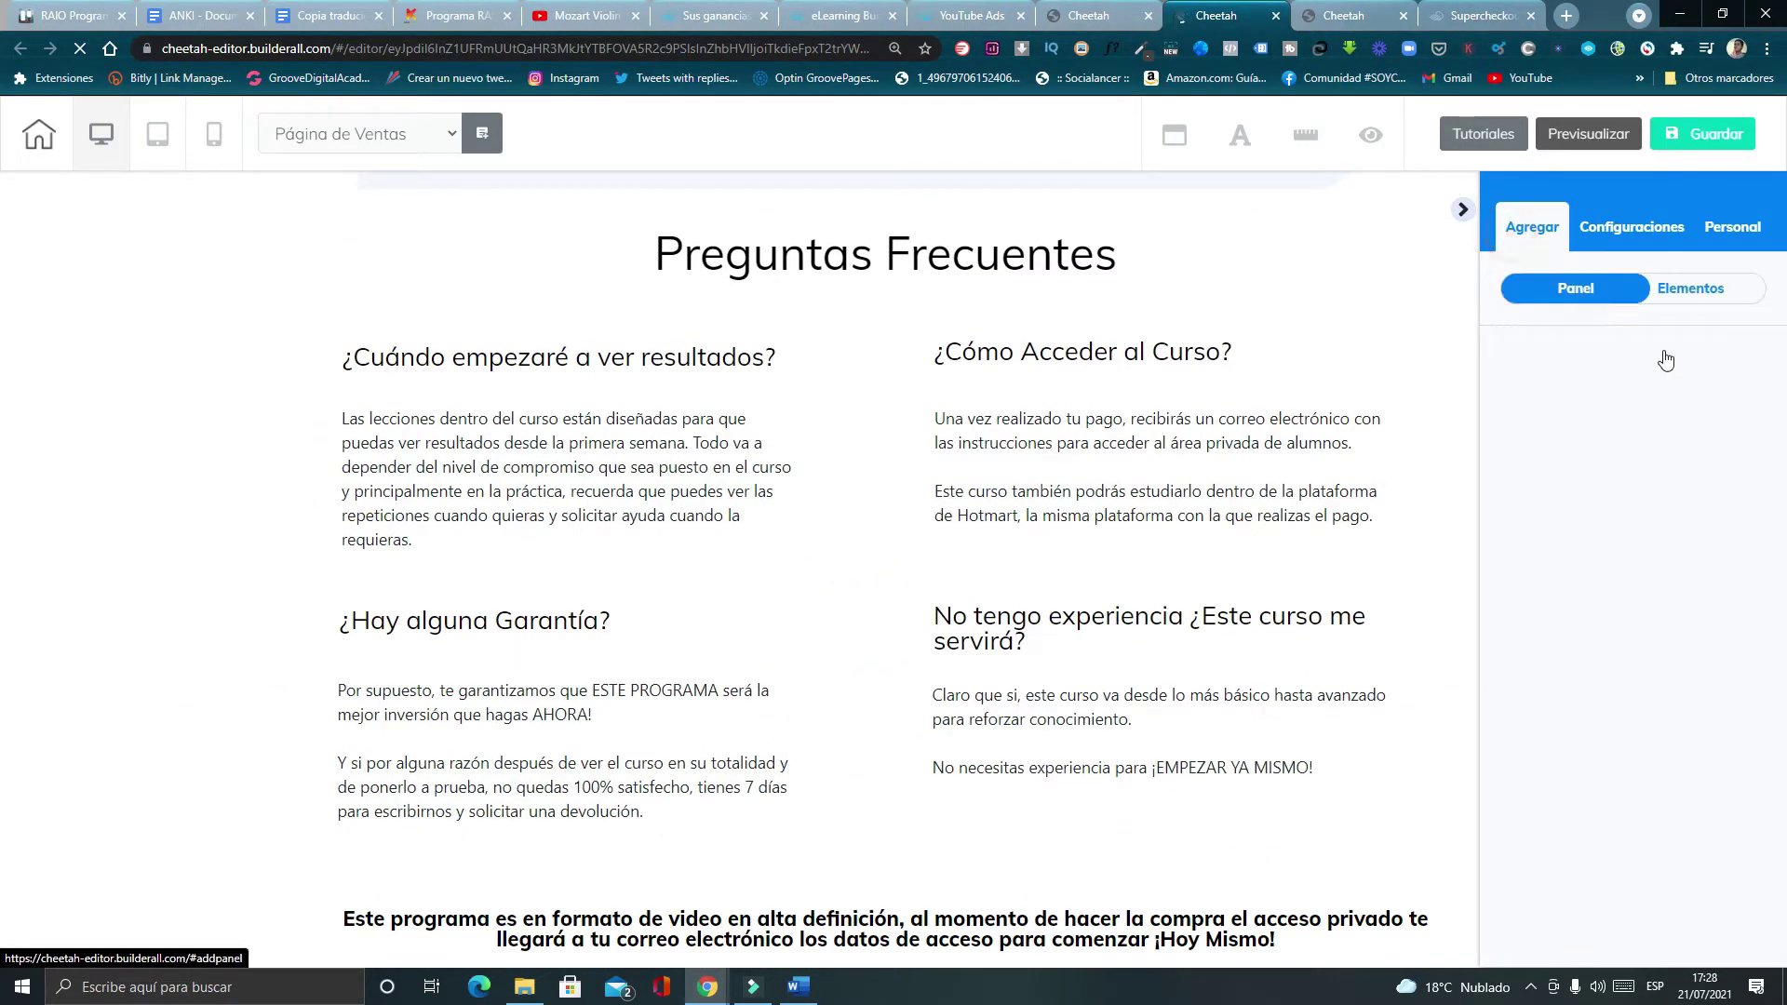
click(1584, 293)
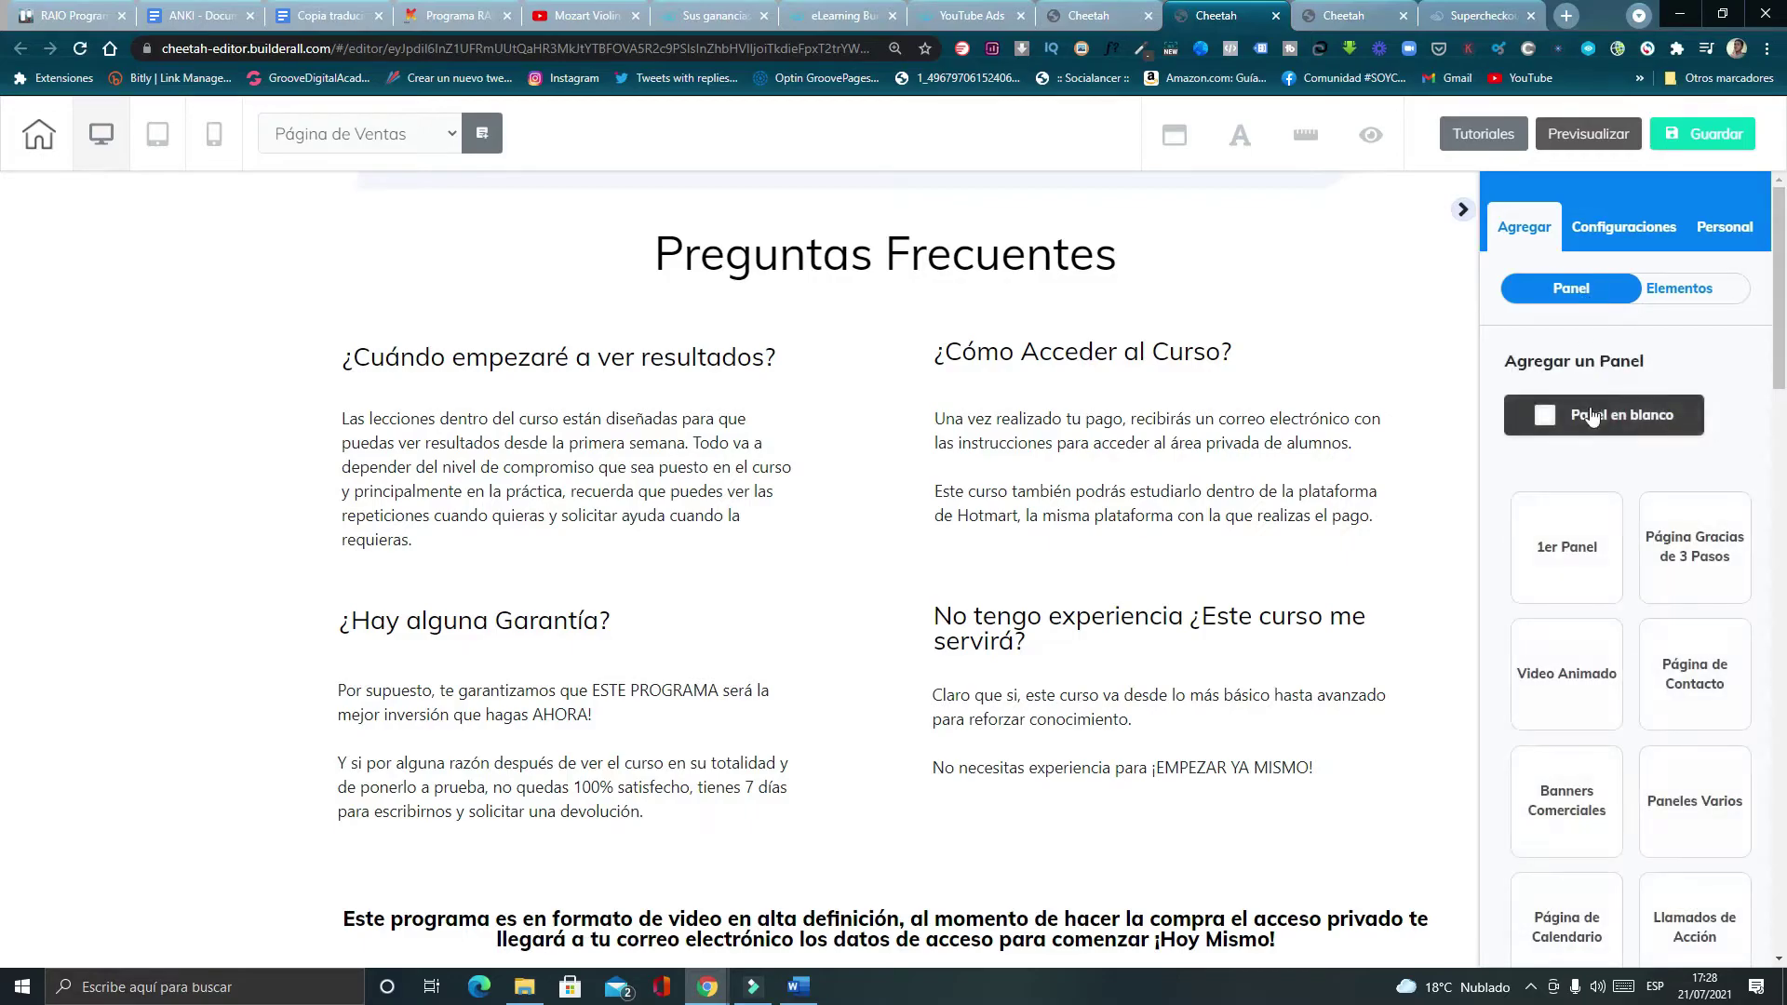
click(1592, 418)
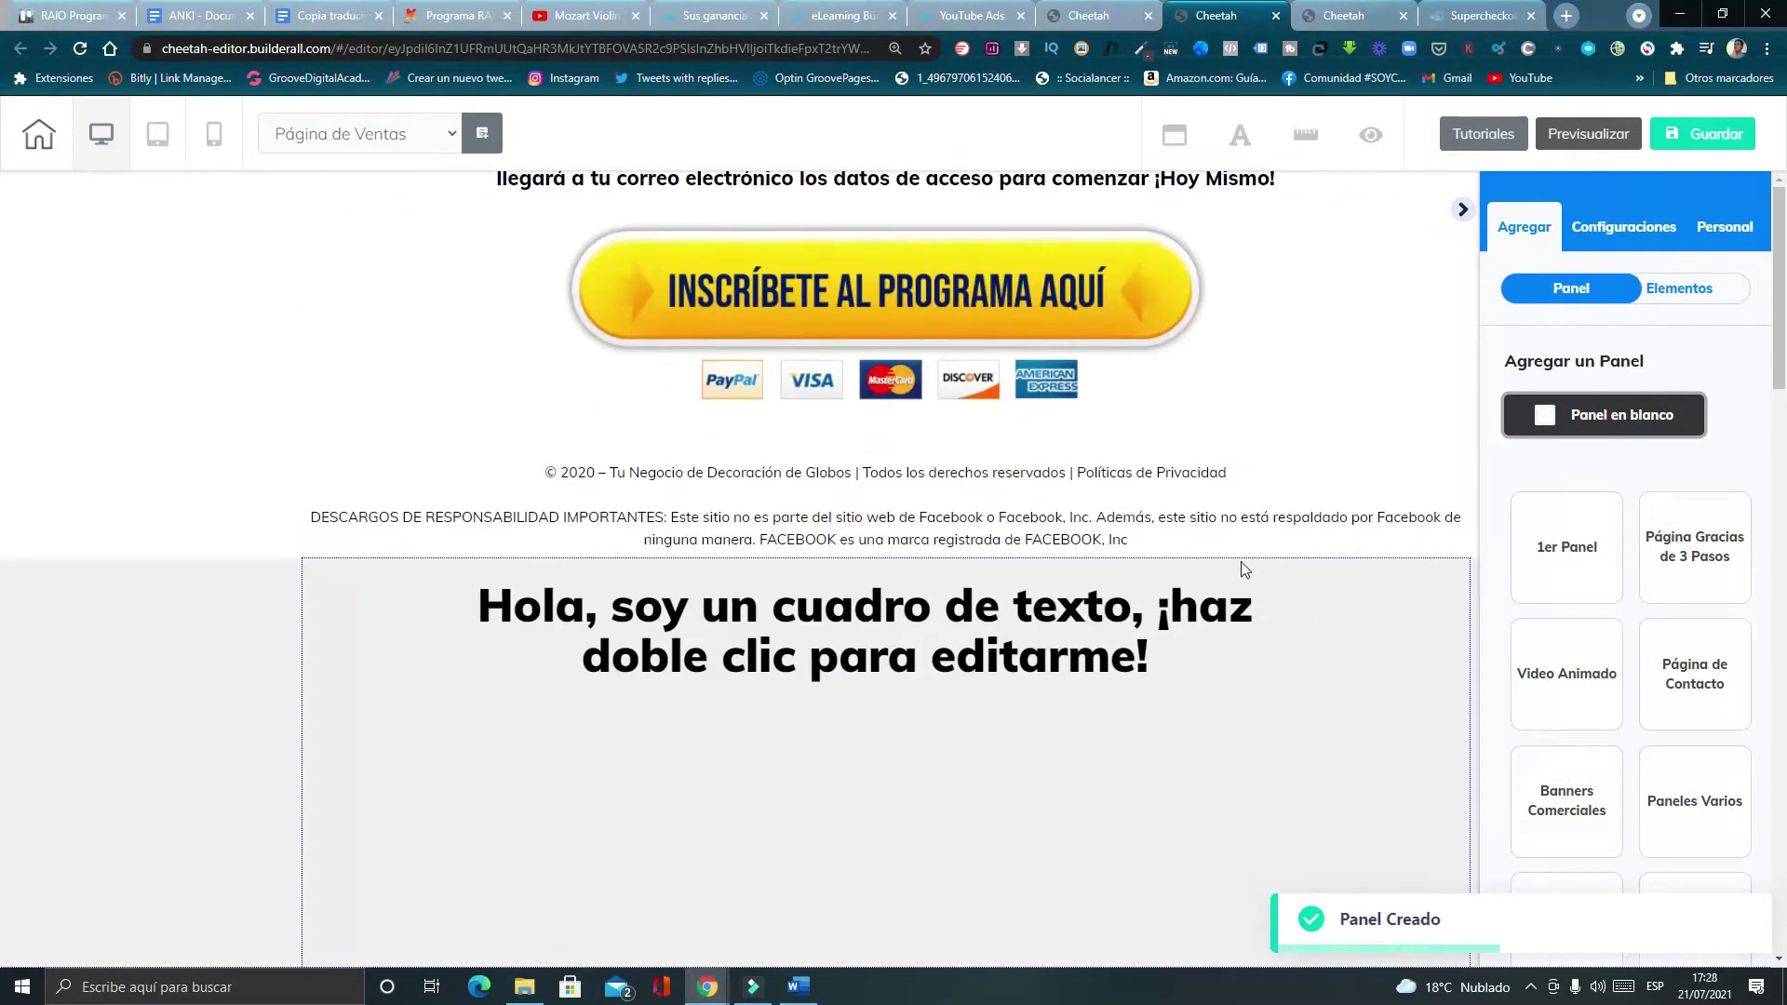
Delete the placeholder text box from the new blank panel.
click(867, 636)
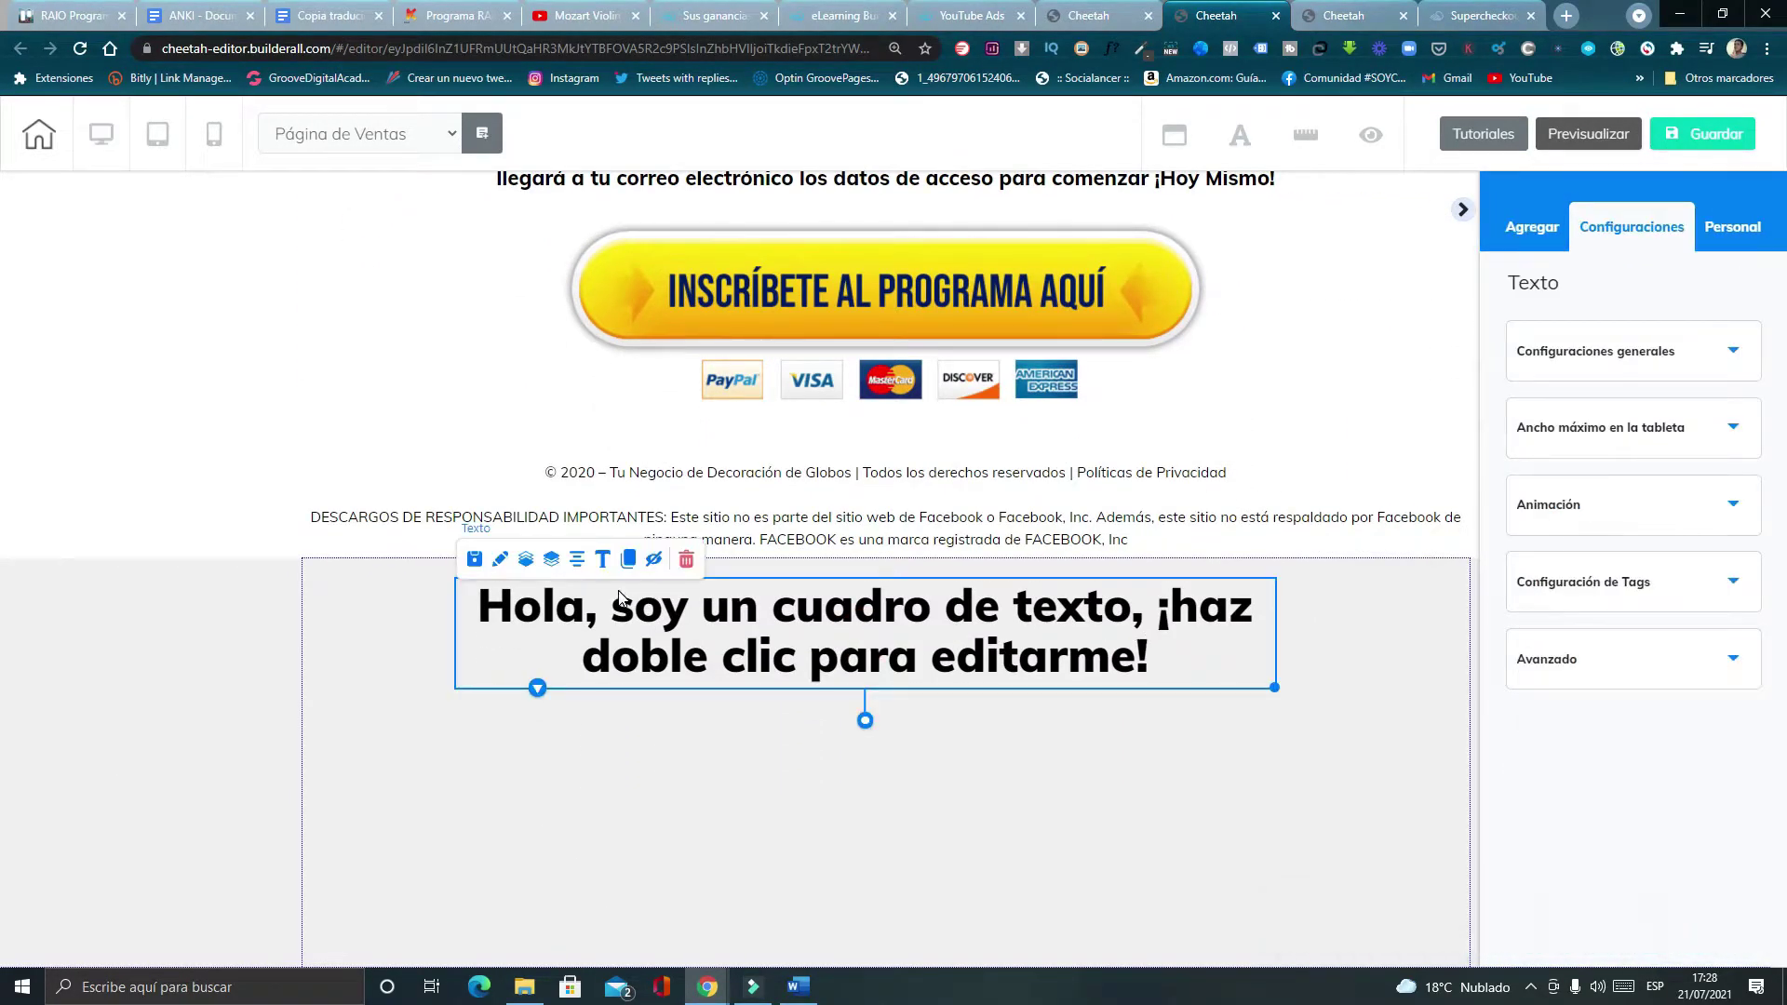
click(685, 558)
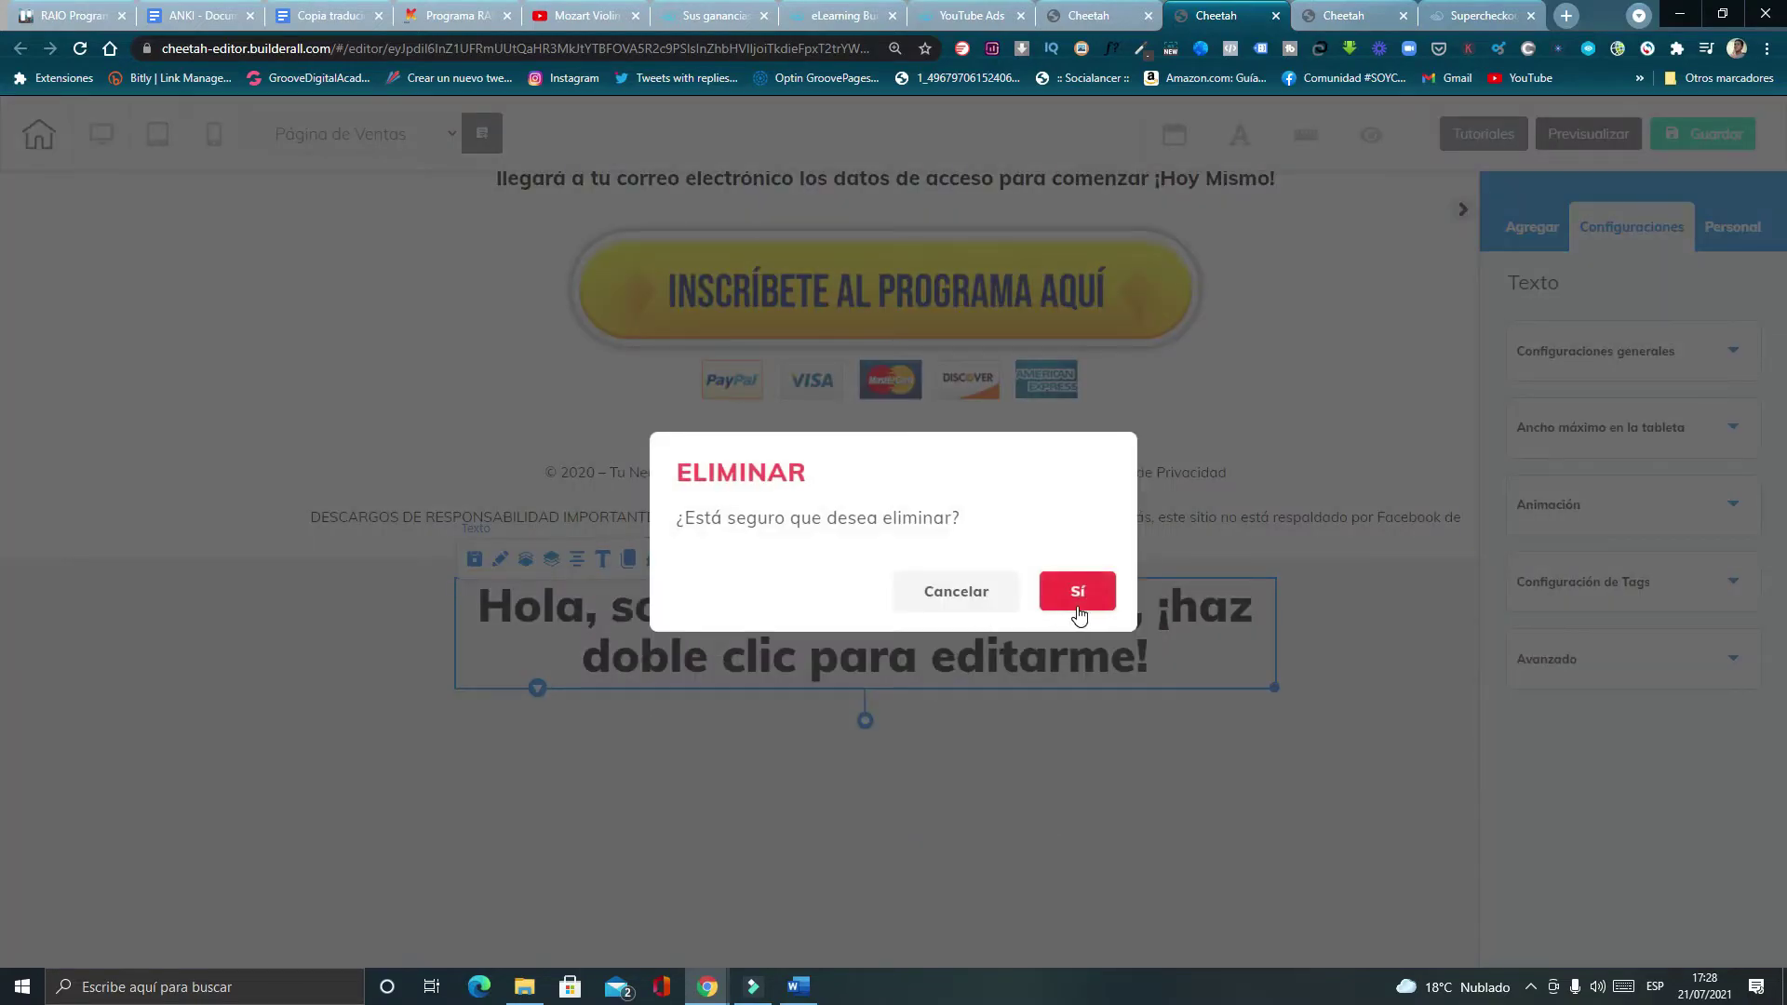
click(1070, 593)
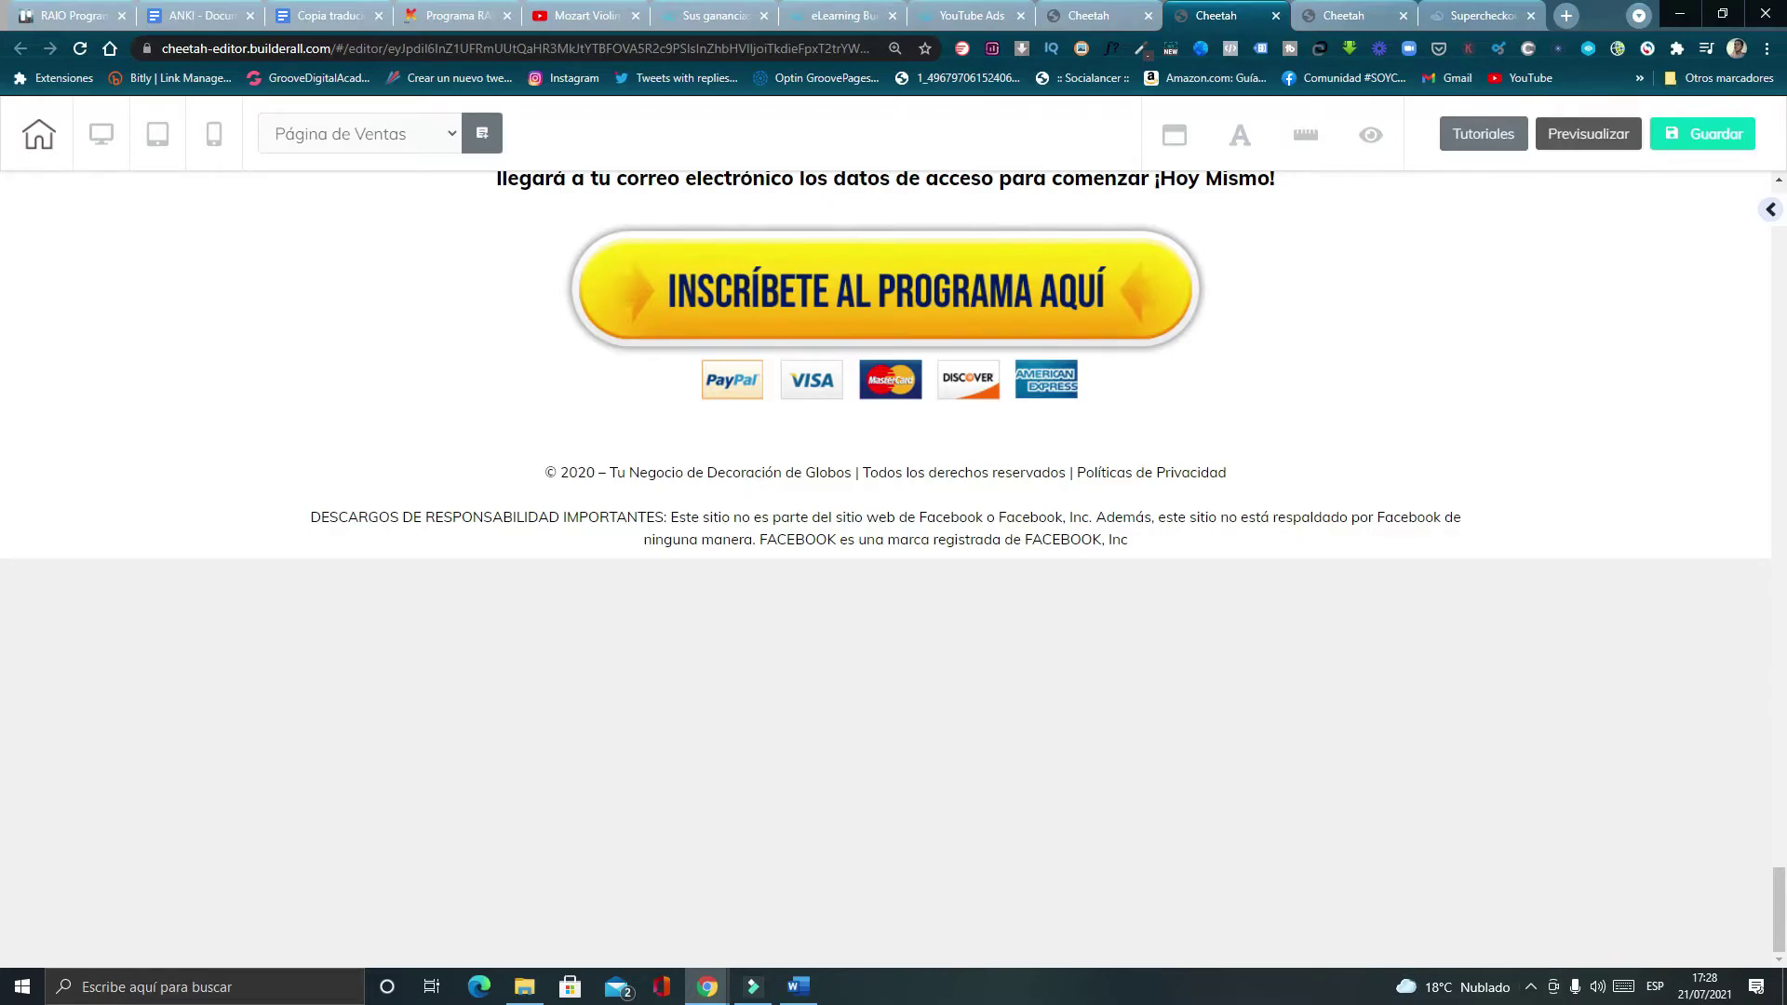
Add a second blank panel to the sales page and select the empty panel below the disclaimer.
click(840, 846)
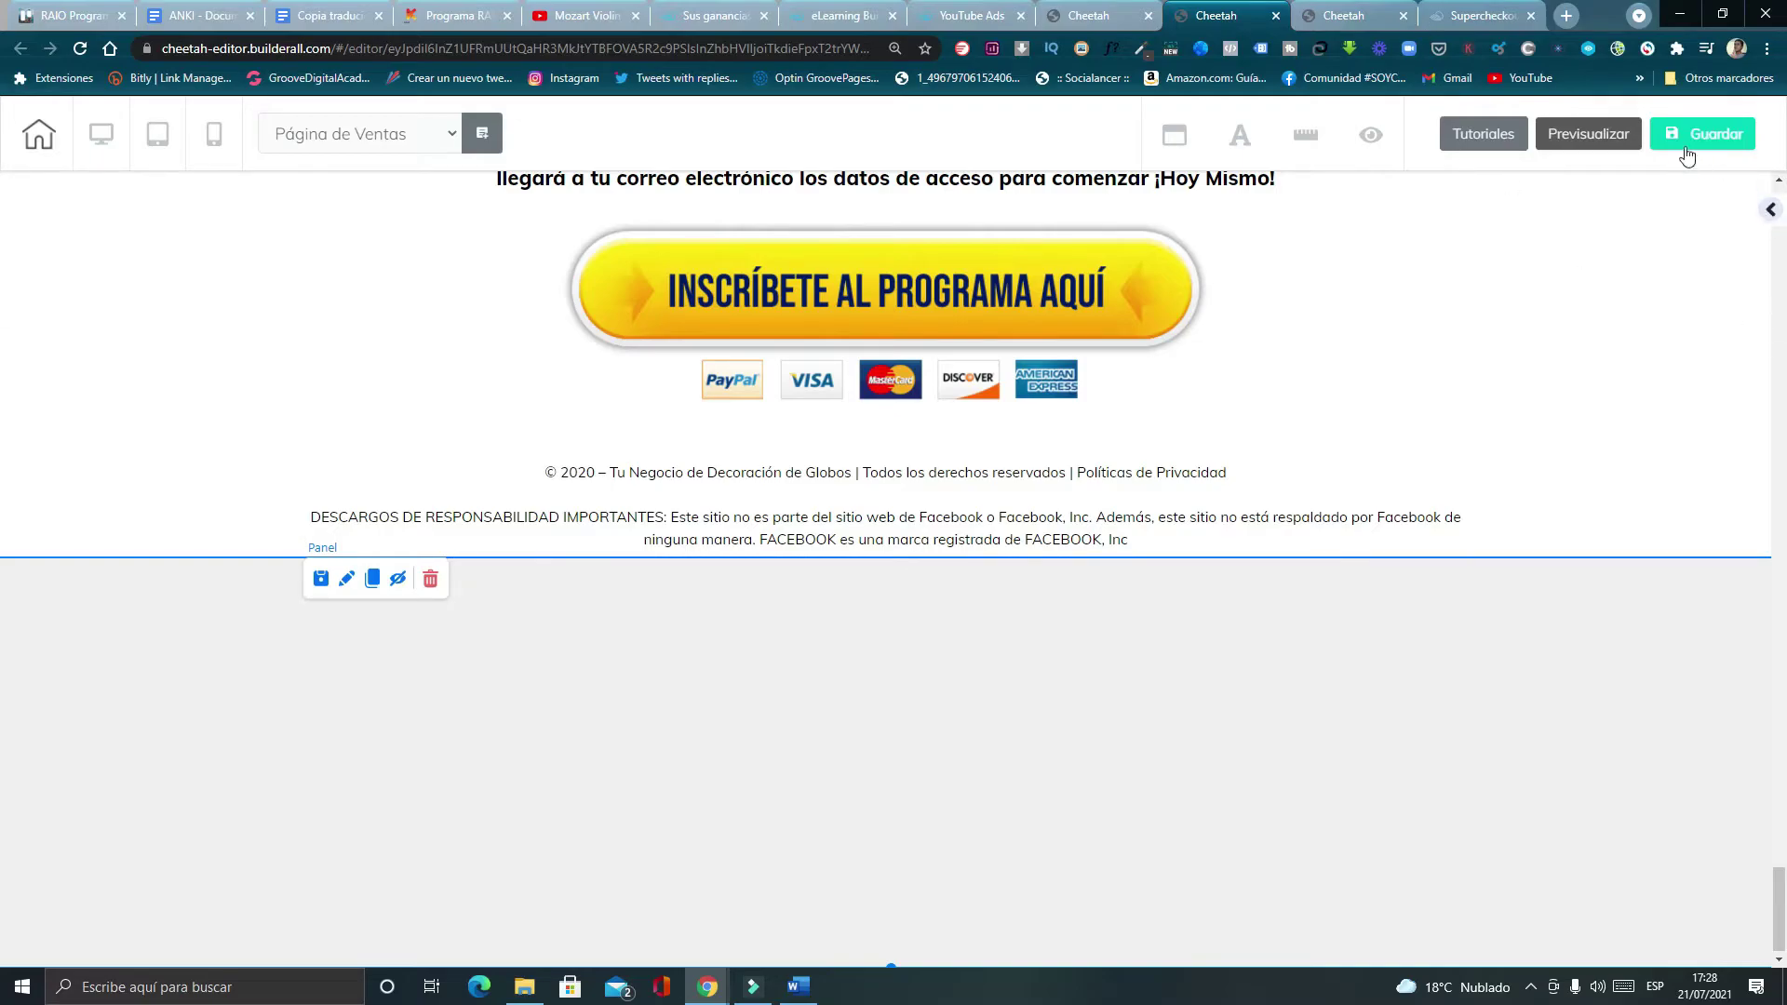
click(1770, 209)
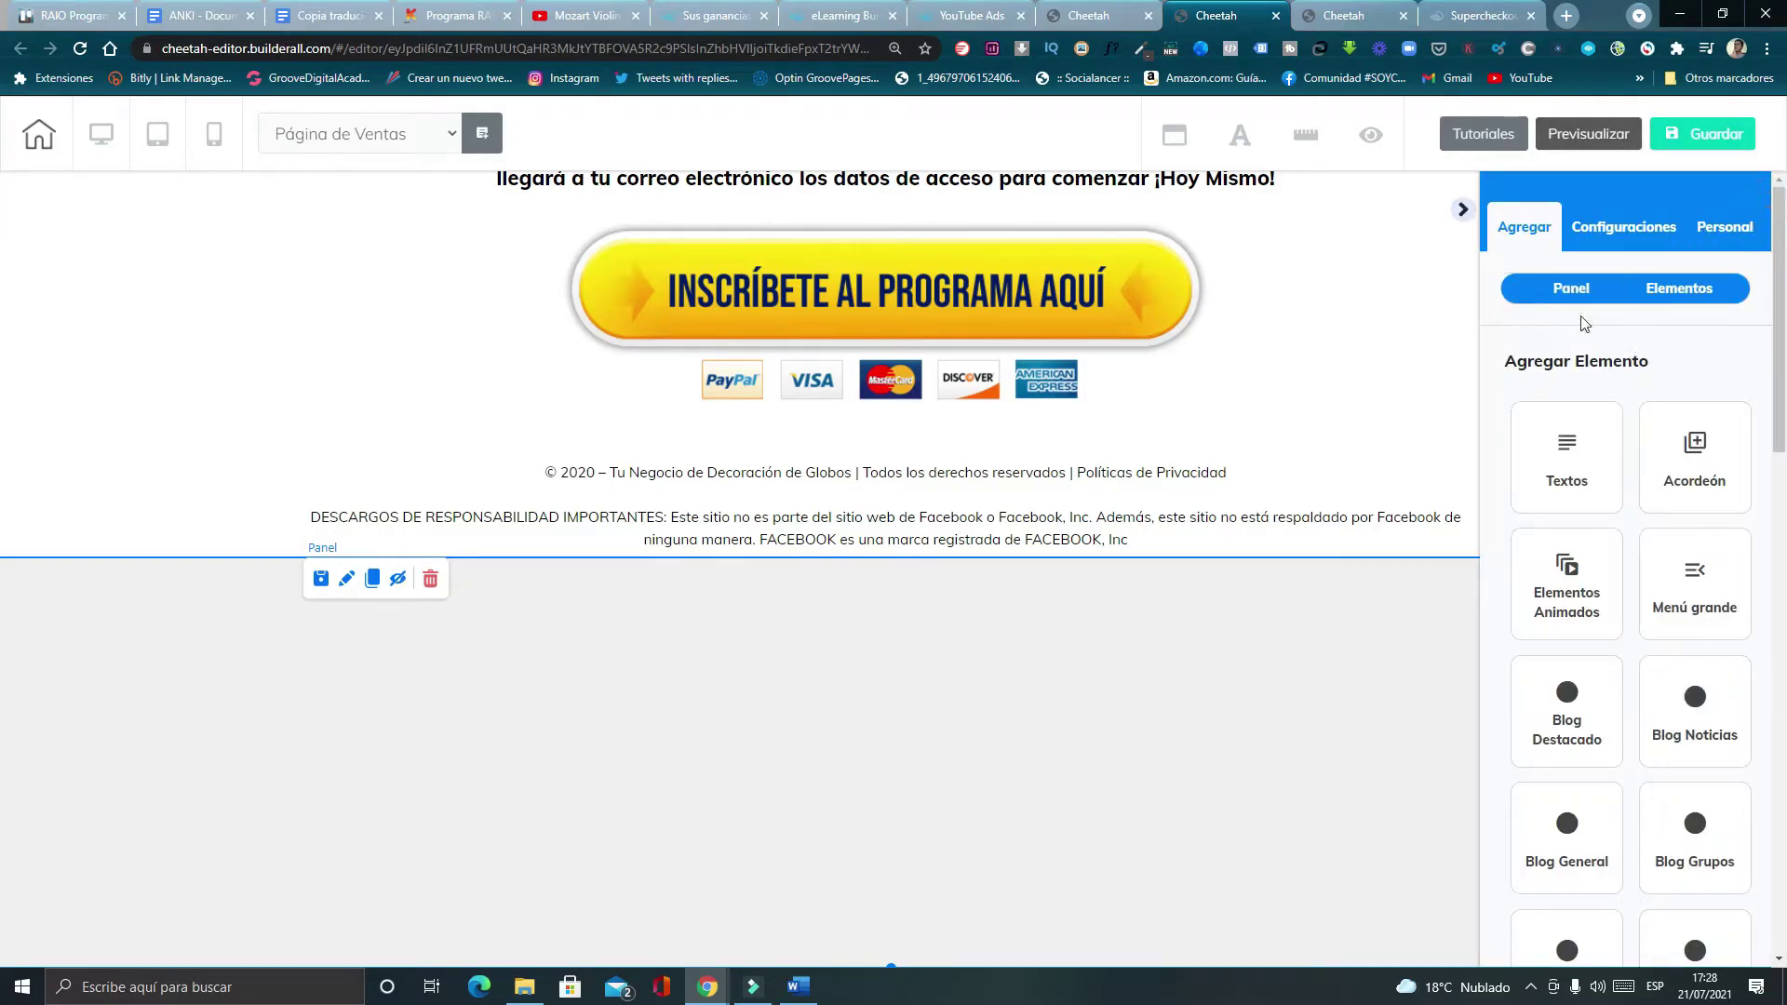
click(1571, 288)
click(1603, 414)
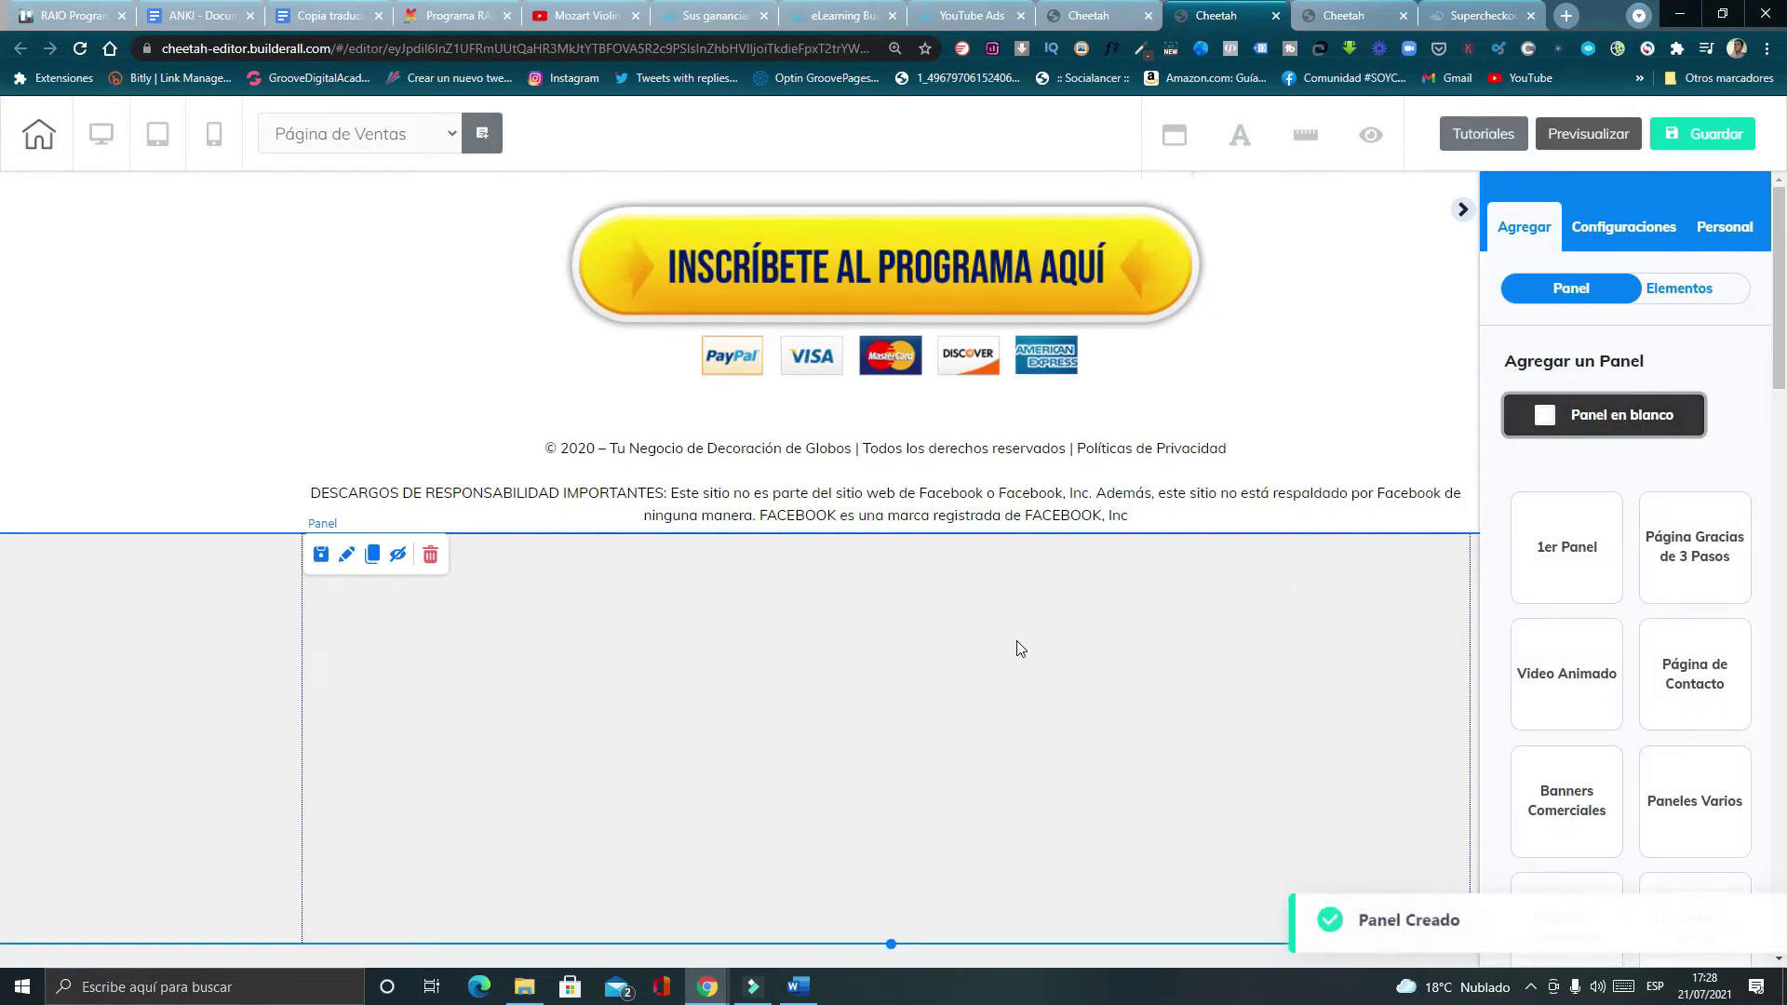
scroll(1016, 641, down, 4)
click(888, 556)
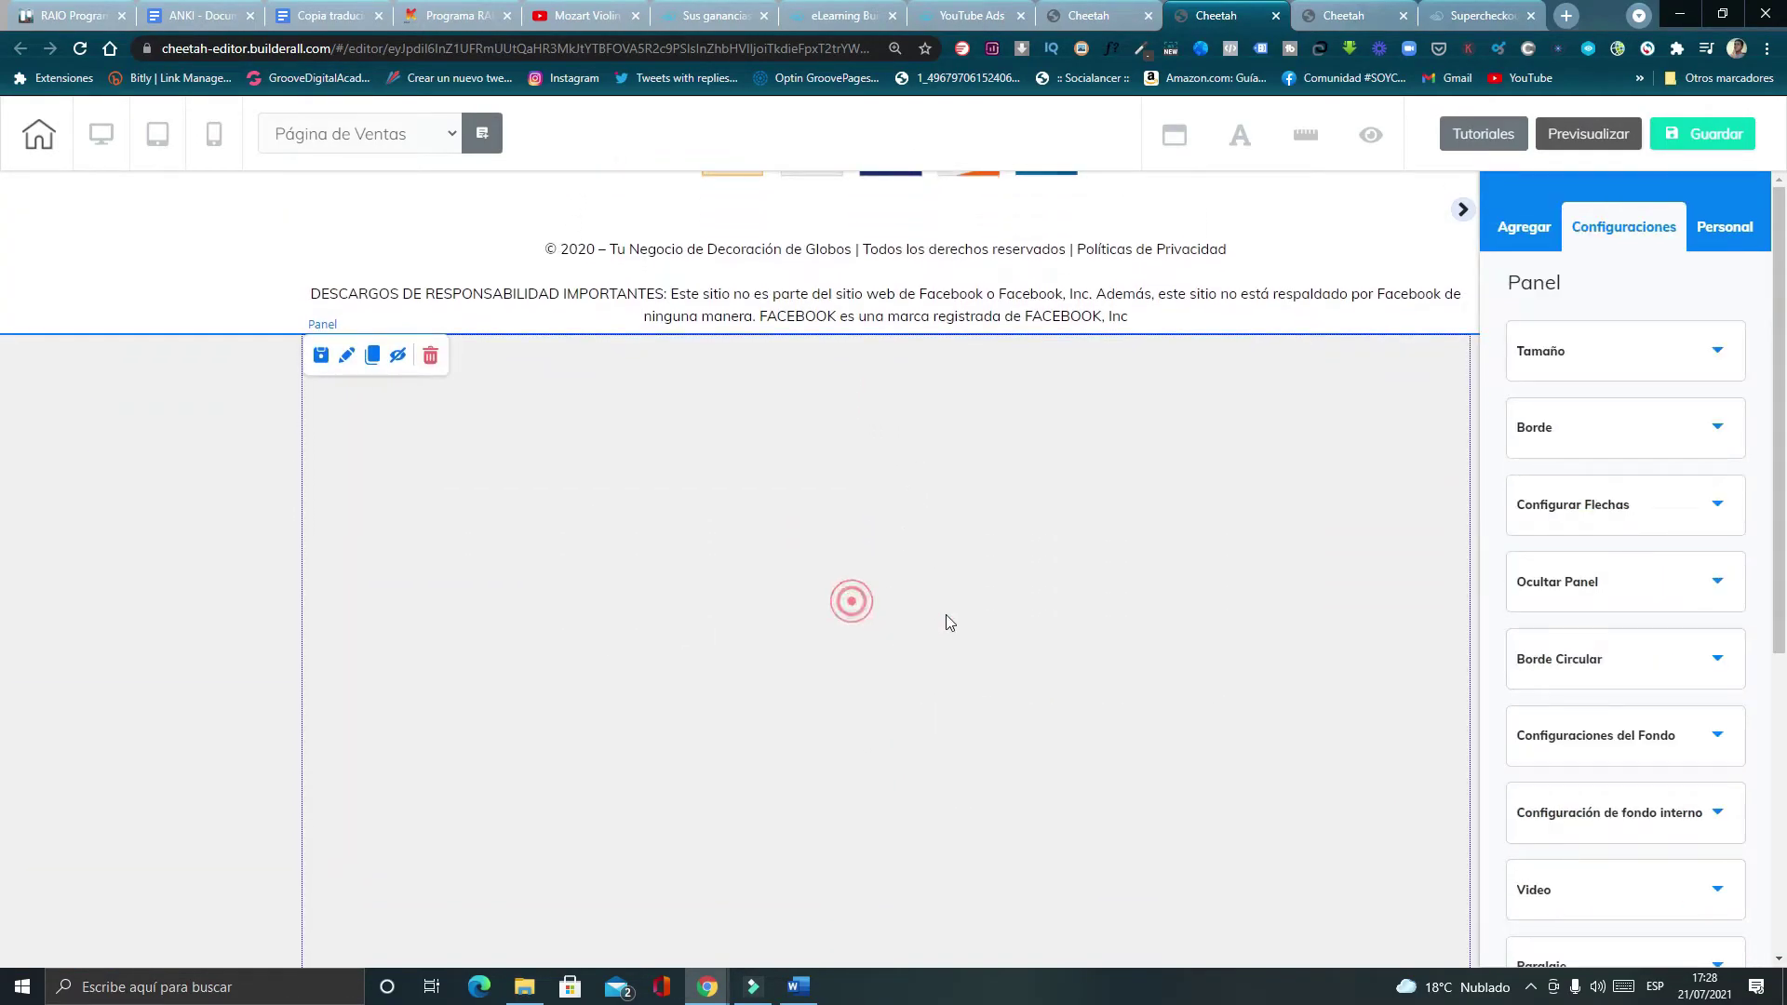
scroll(1156, 630, down, 1)
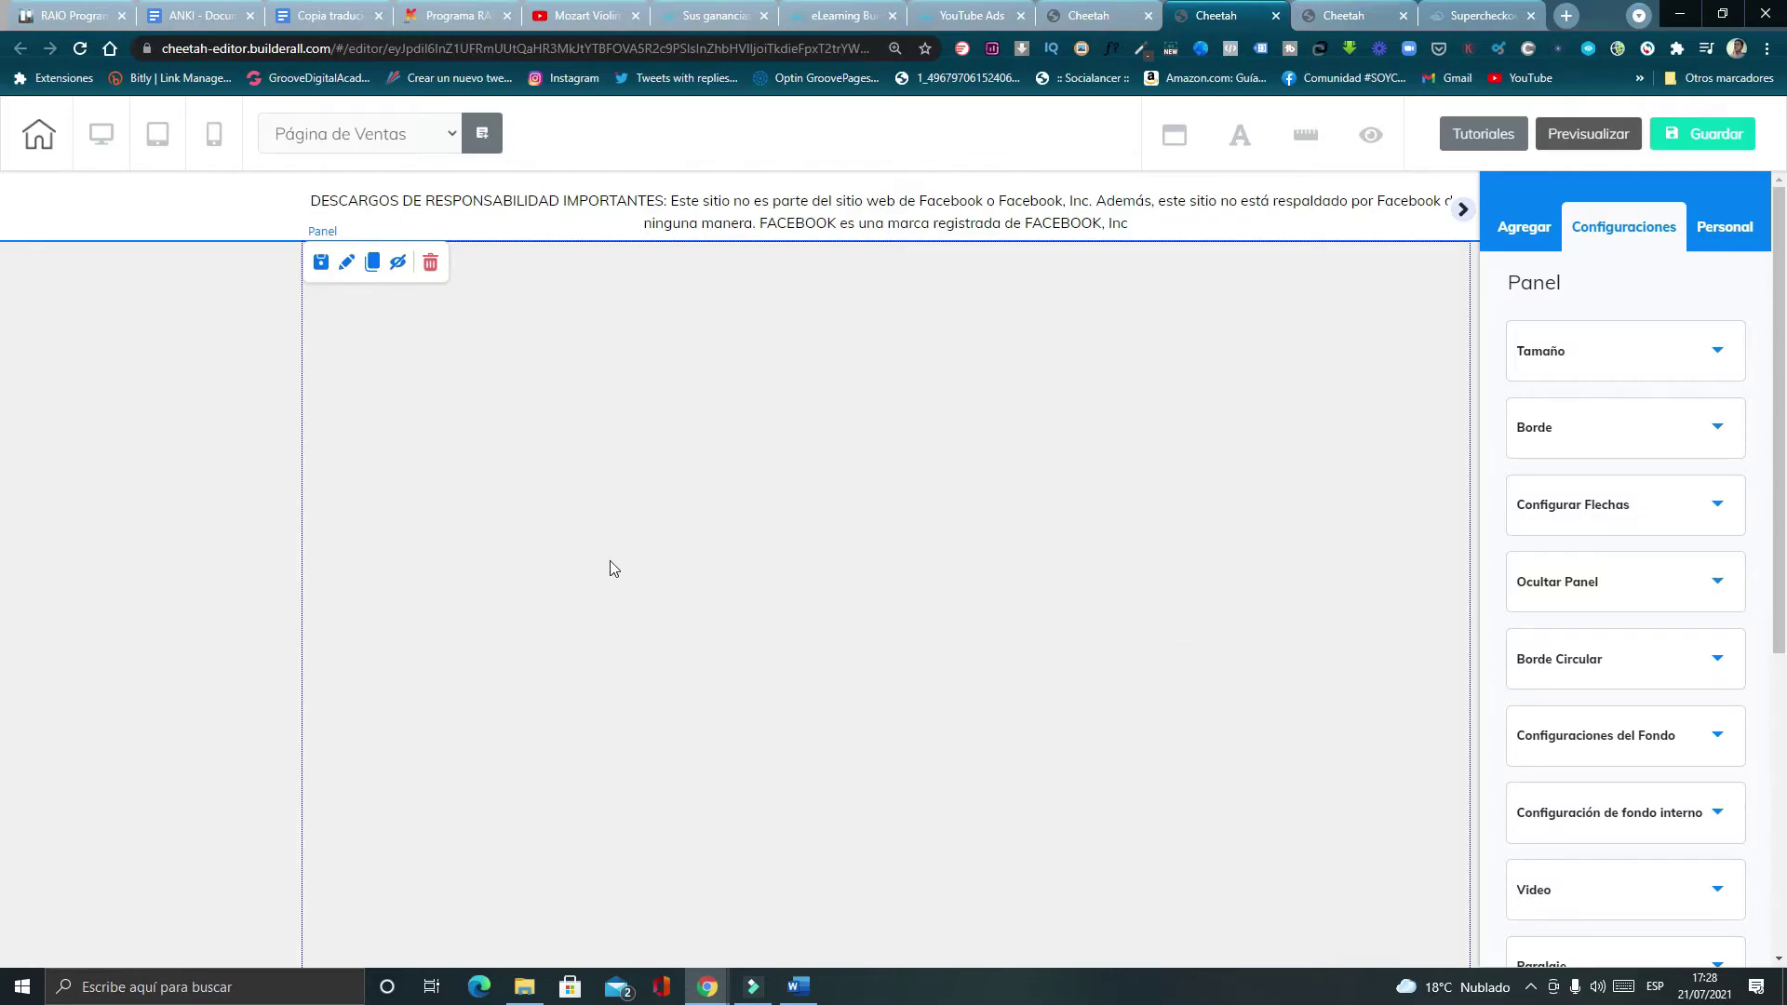
scroll(613, 568, up, 14)
scroll(942, 375, down, 6)
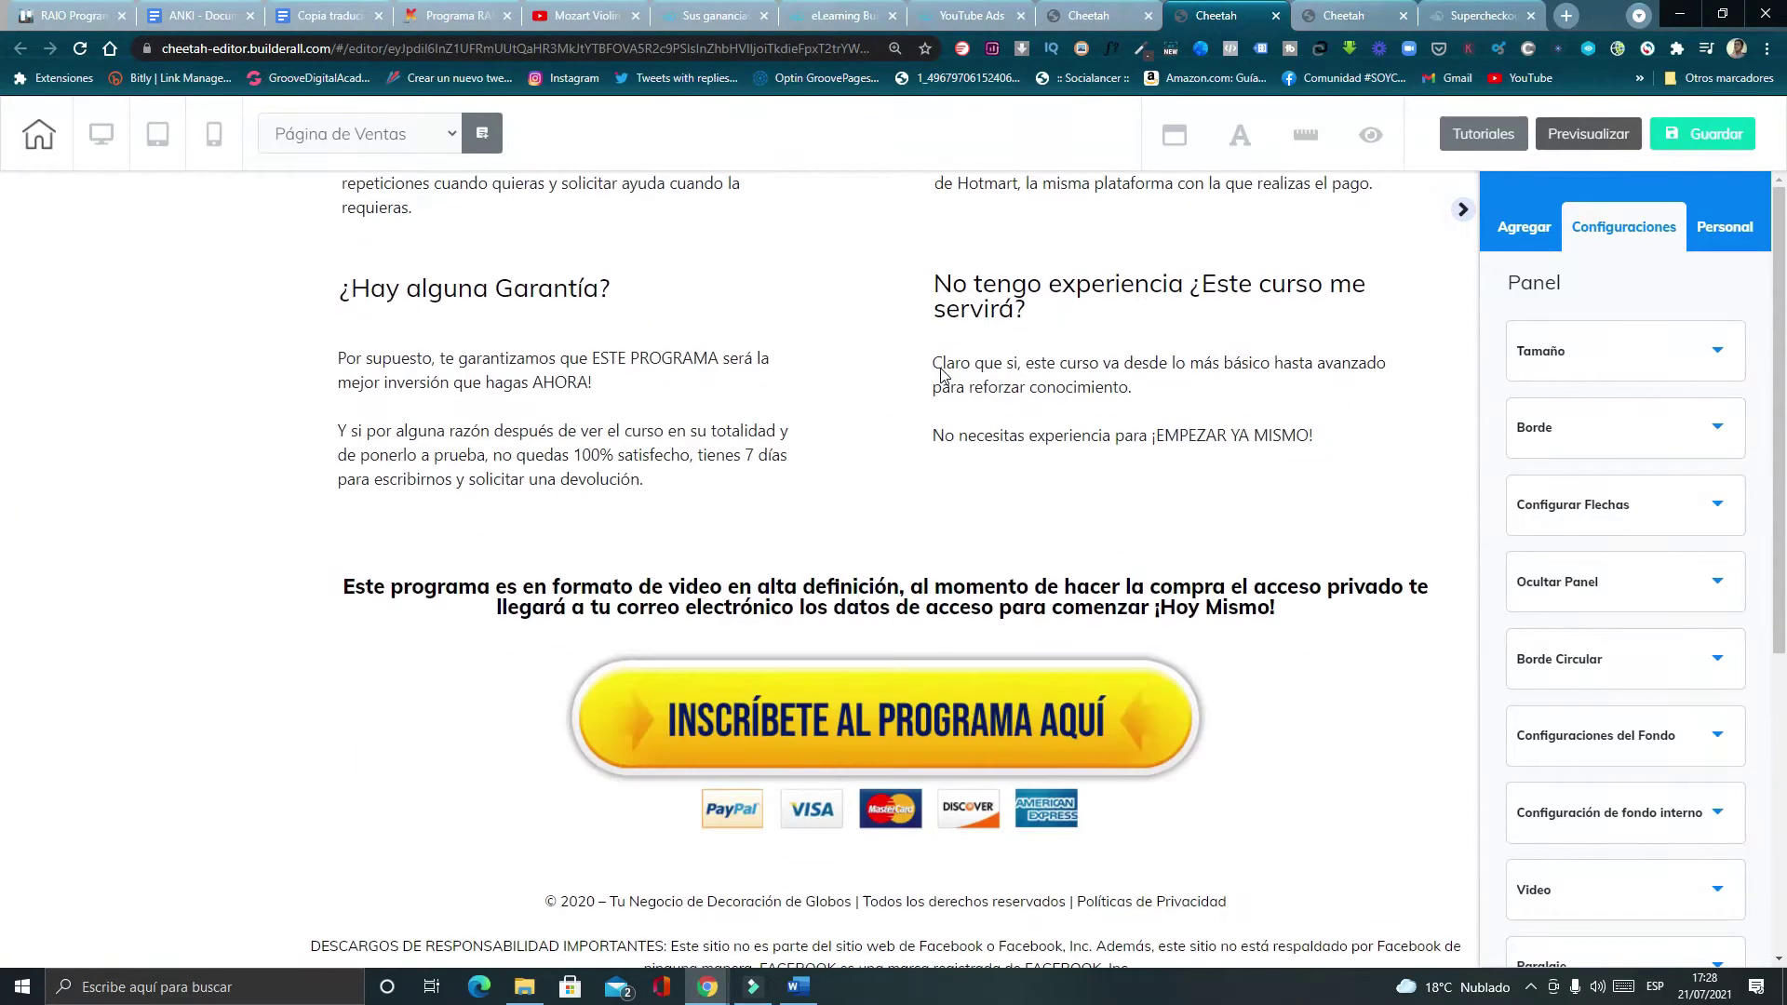
scroll(940, 391, down, 12)
scroll(921, 558, up, 7)
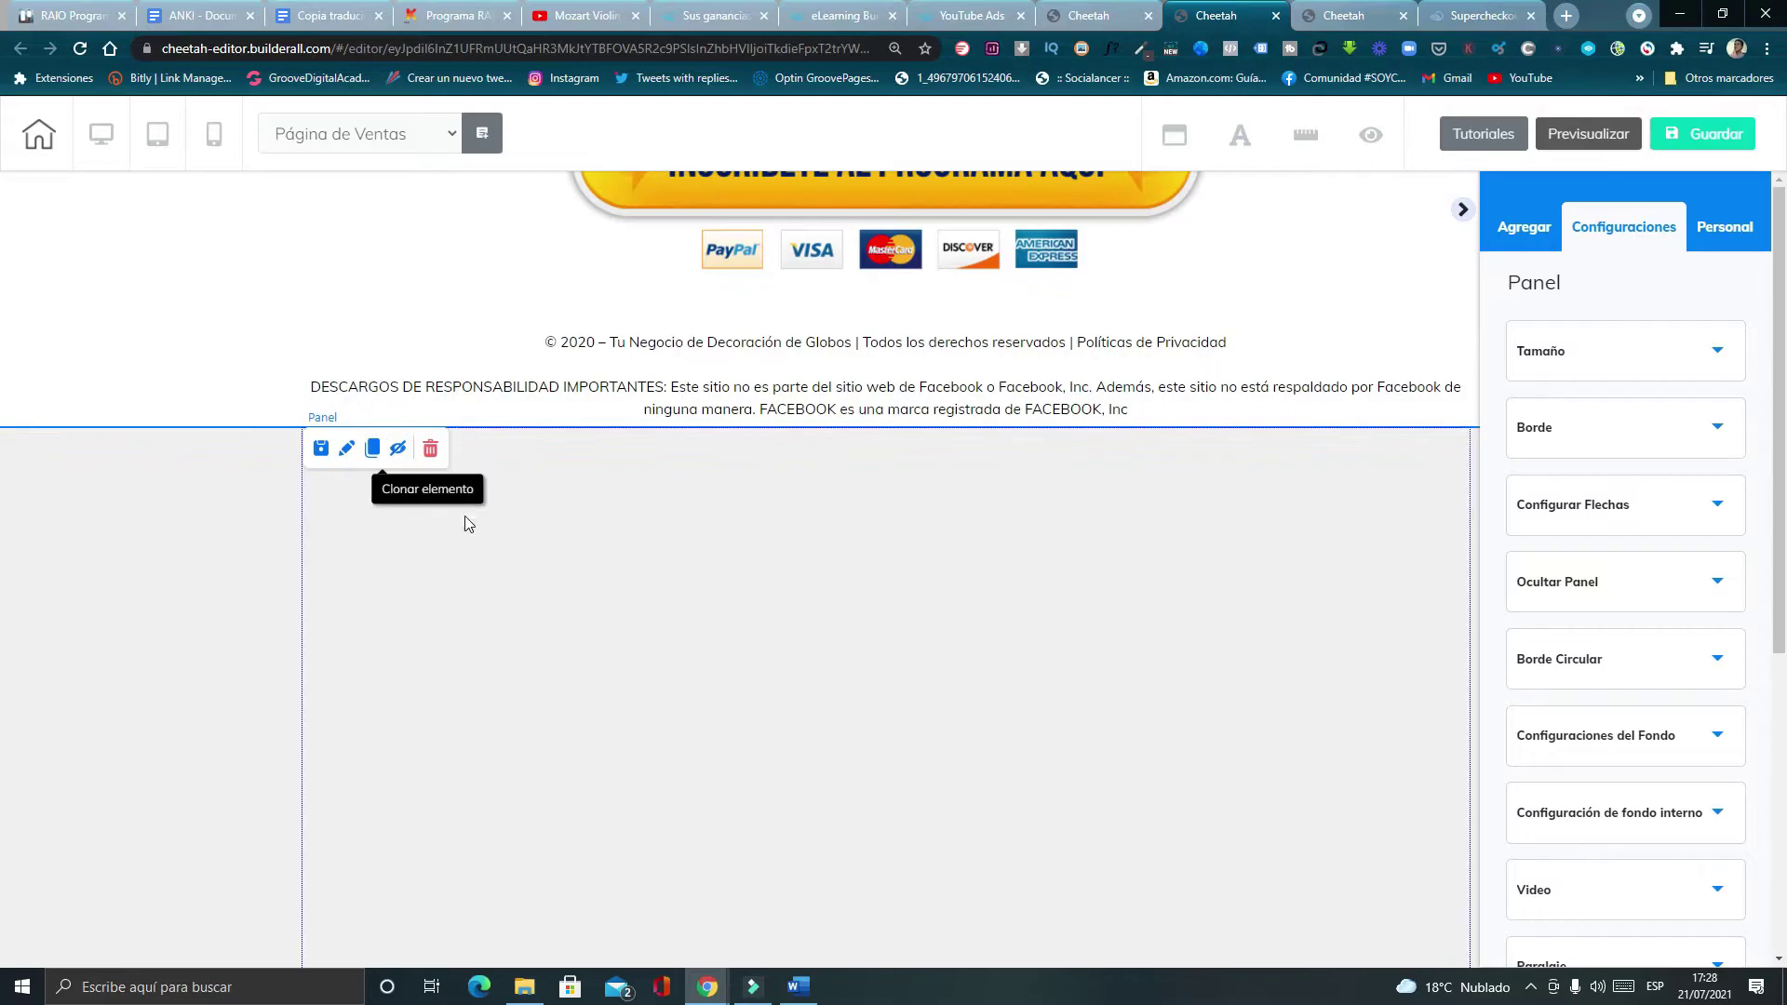
scroll(514, 558, down, 2)
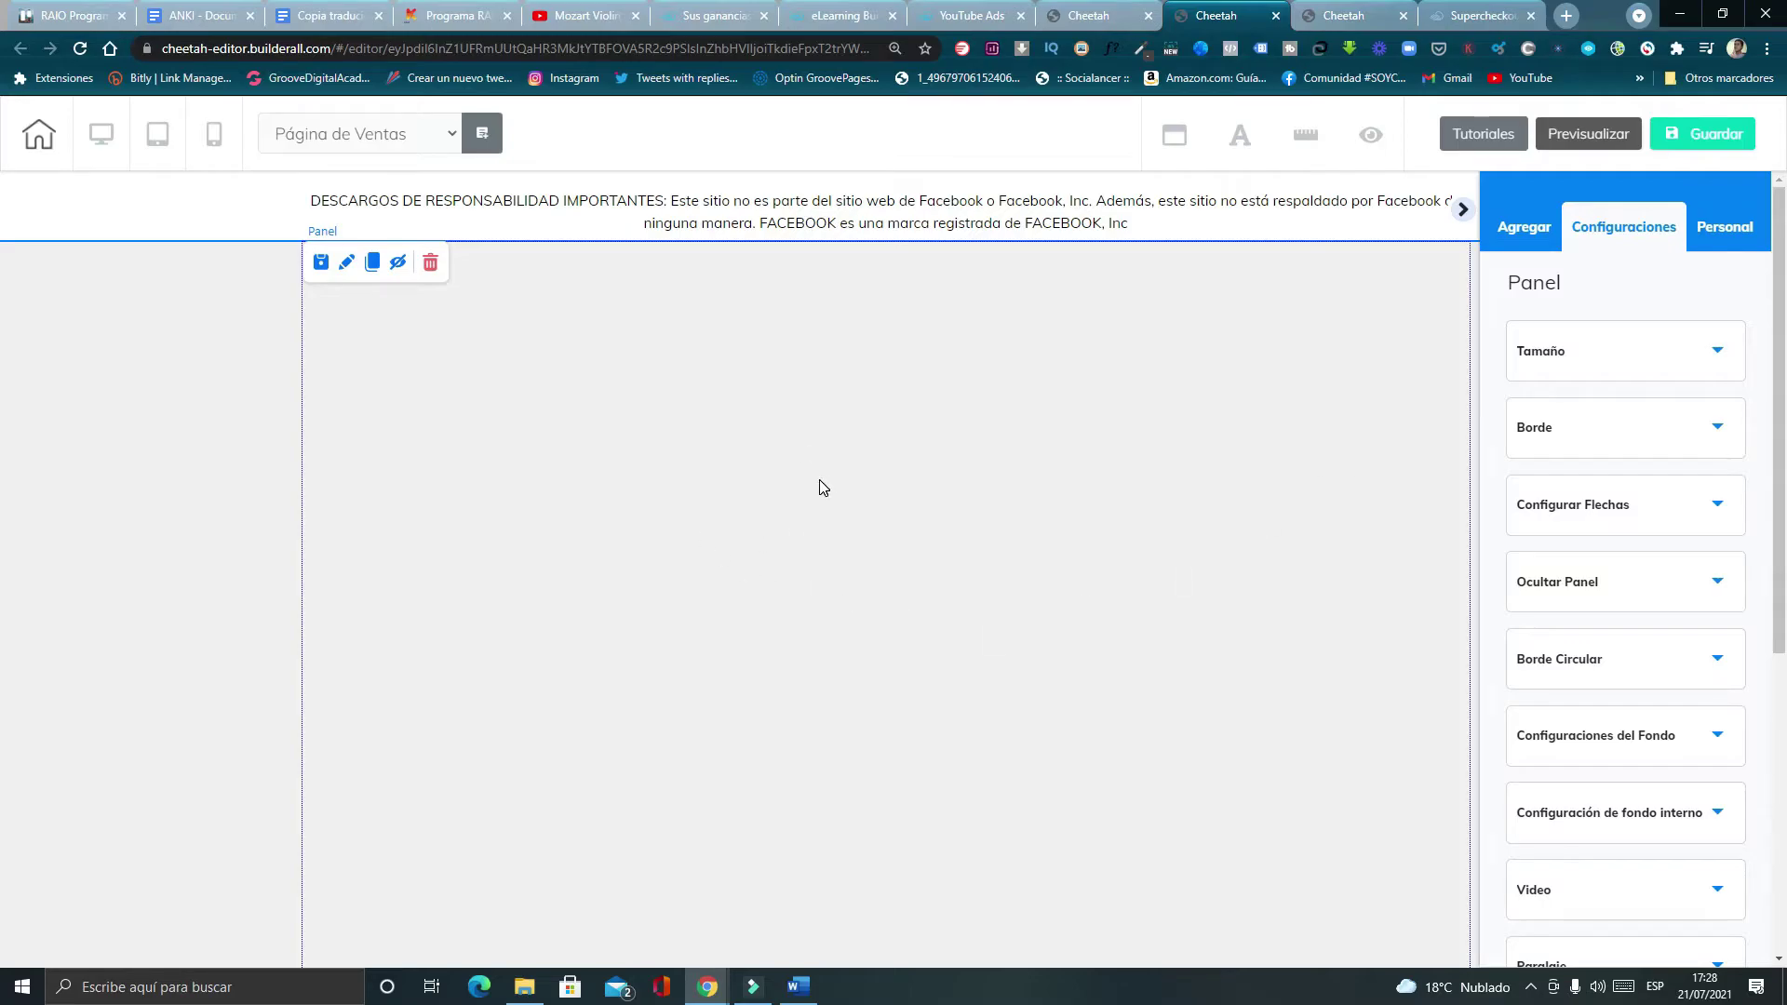
Insert an Iframe element into the empty panel below the disclaimer.
click(1532, 241)
click(1648, 304)
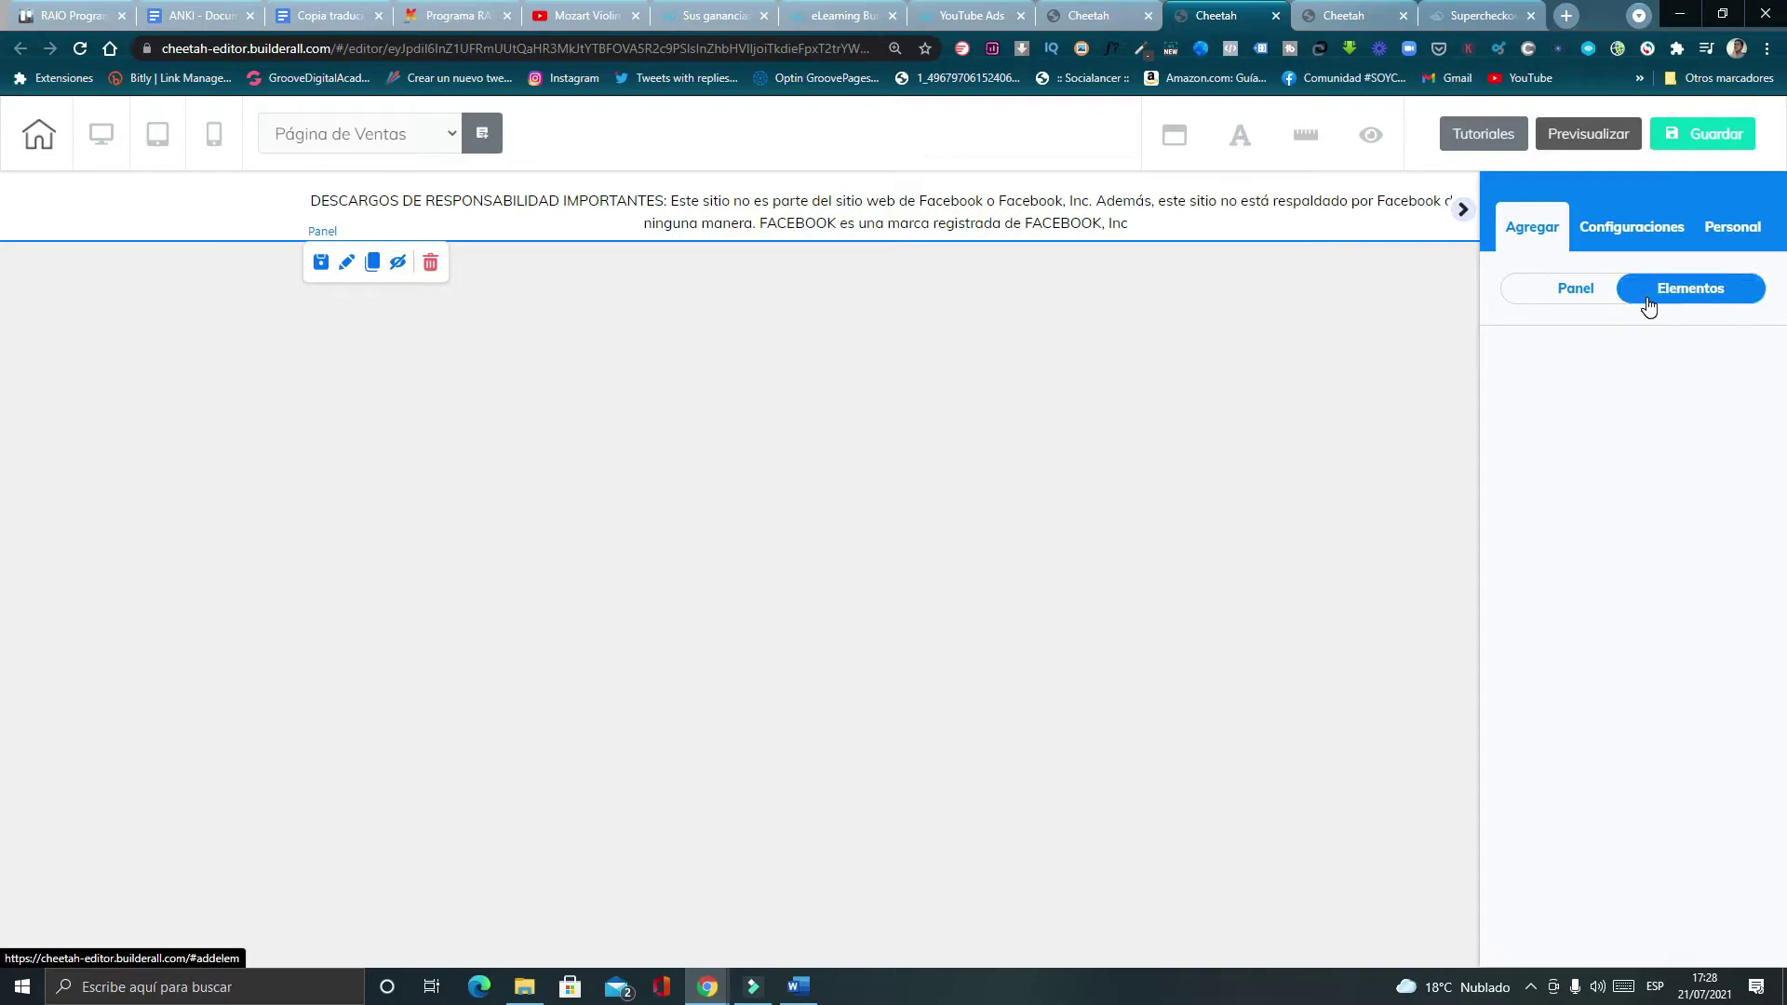
scroll(1705, 549, down, 3)
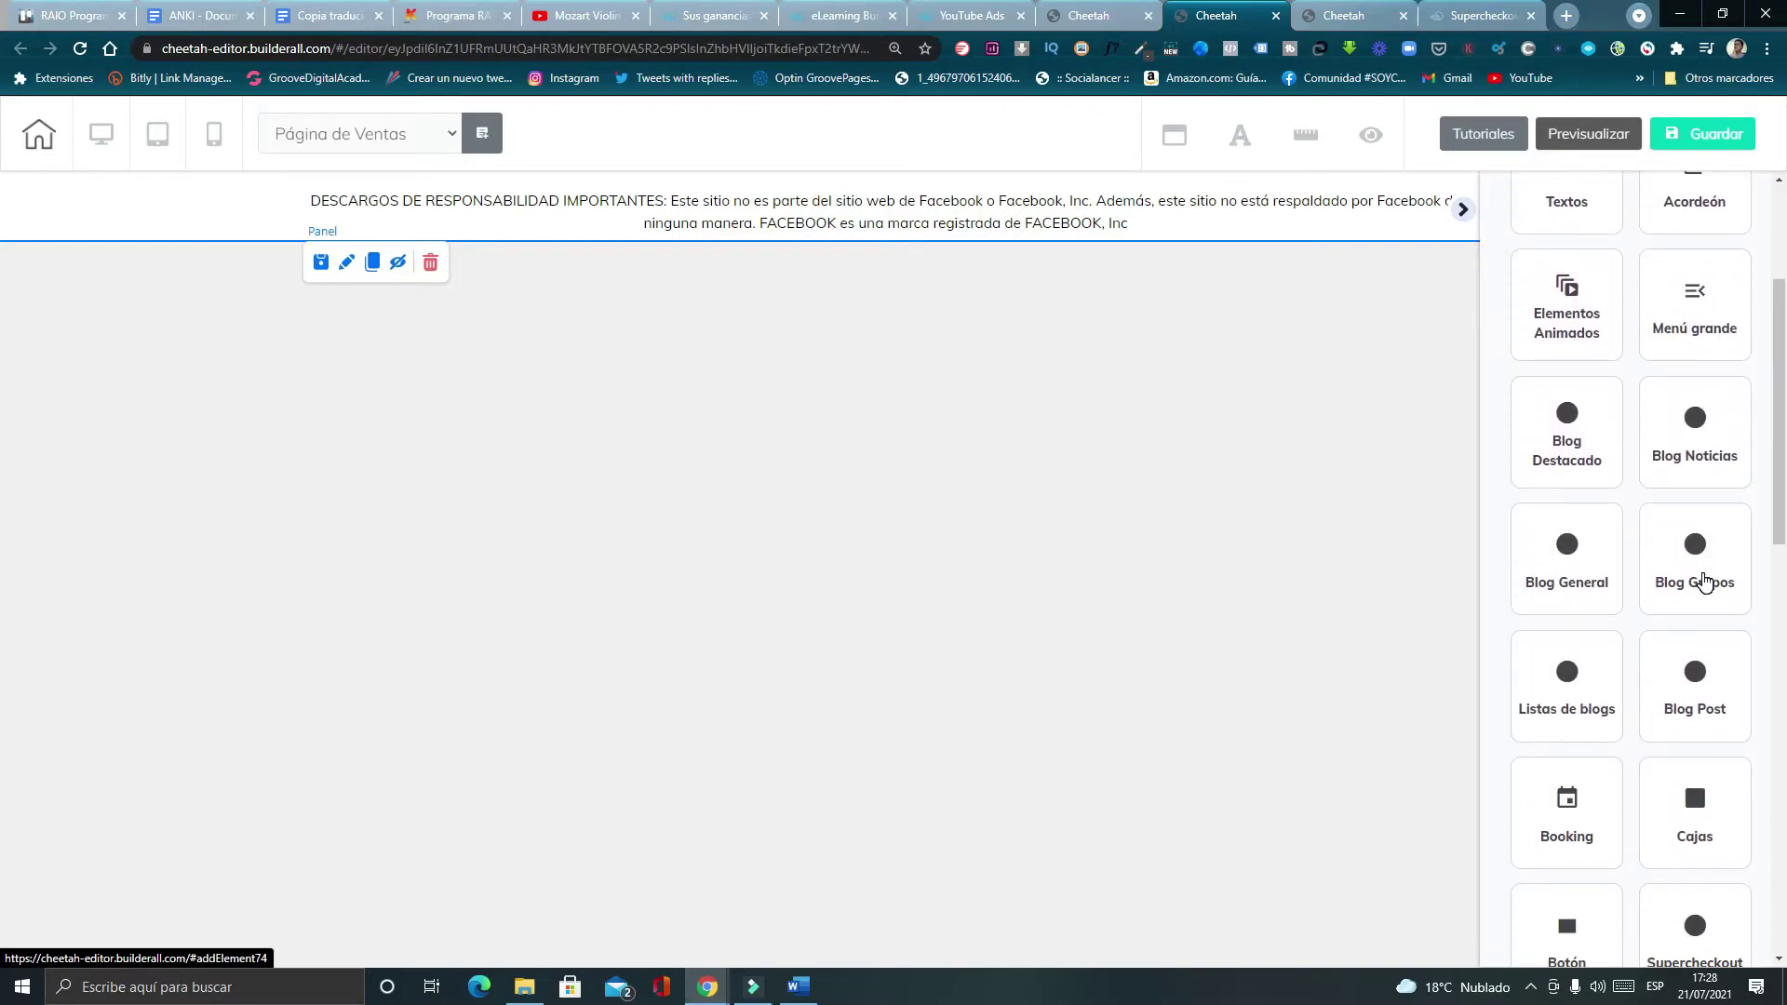
scroll(1703, 581, up, 3)
scroll(1659, 674, down, 6)
scroll(1684, 651, down, 5)
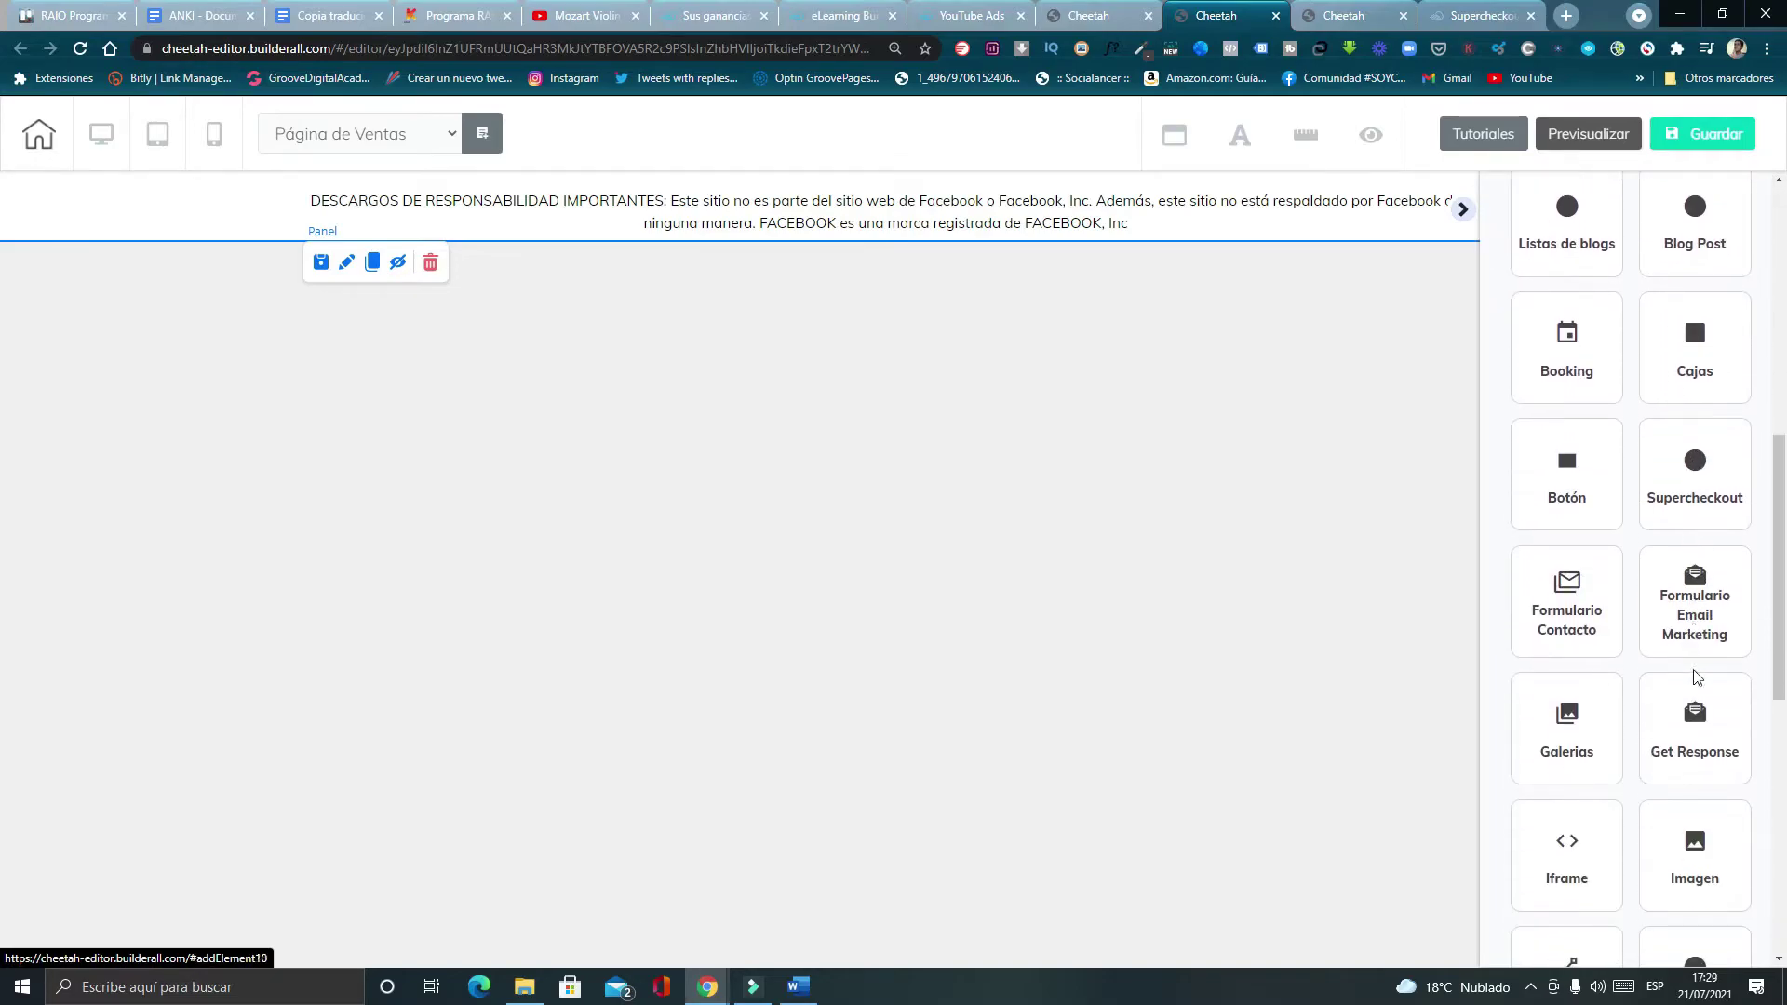
click(1566, 663)
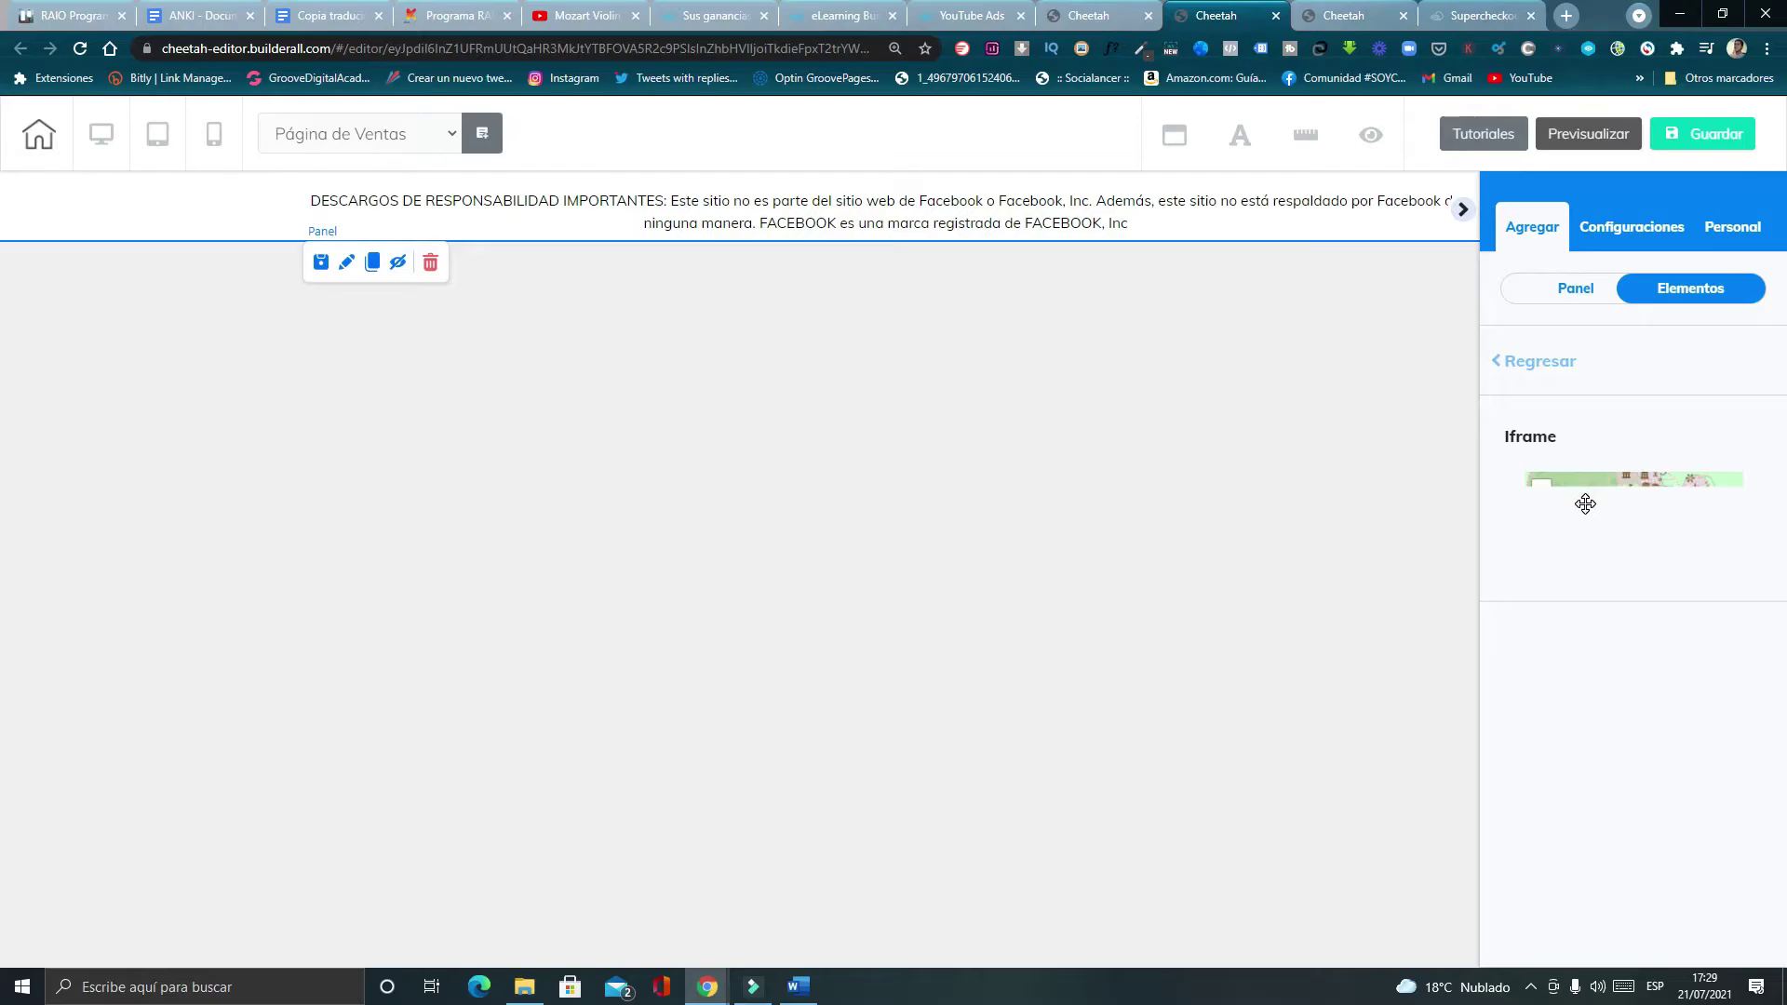
drag(1617, 539, 683, 415)
click(944, 408)
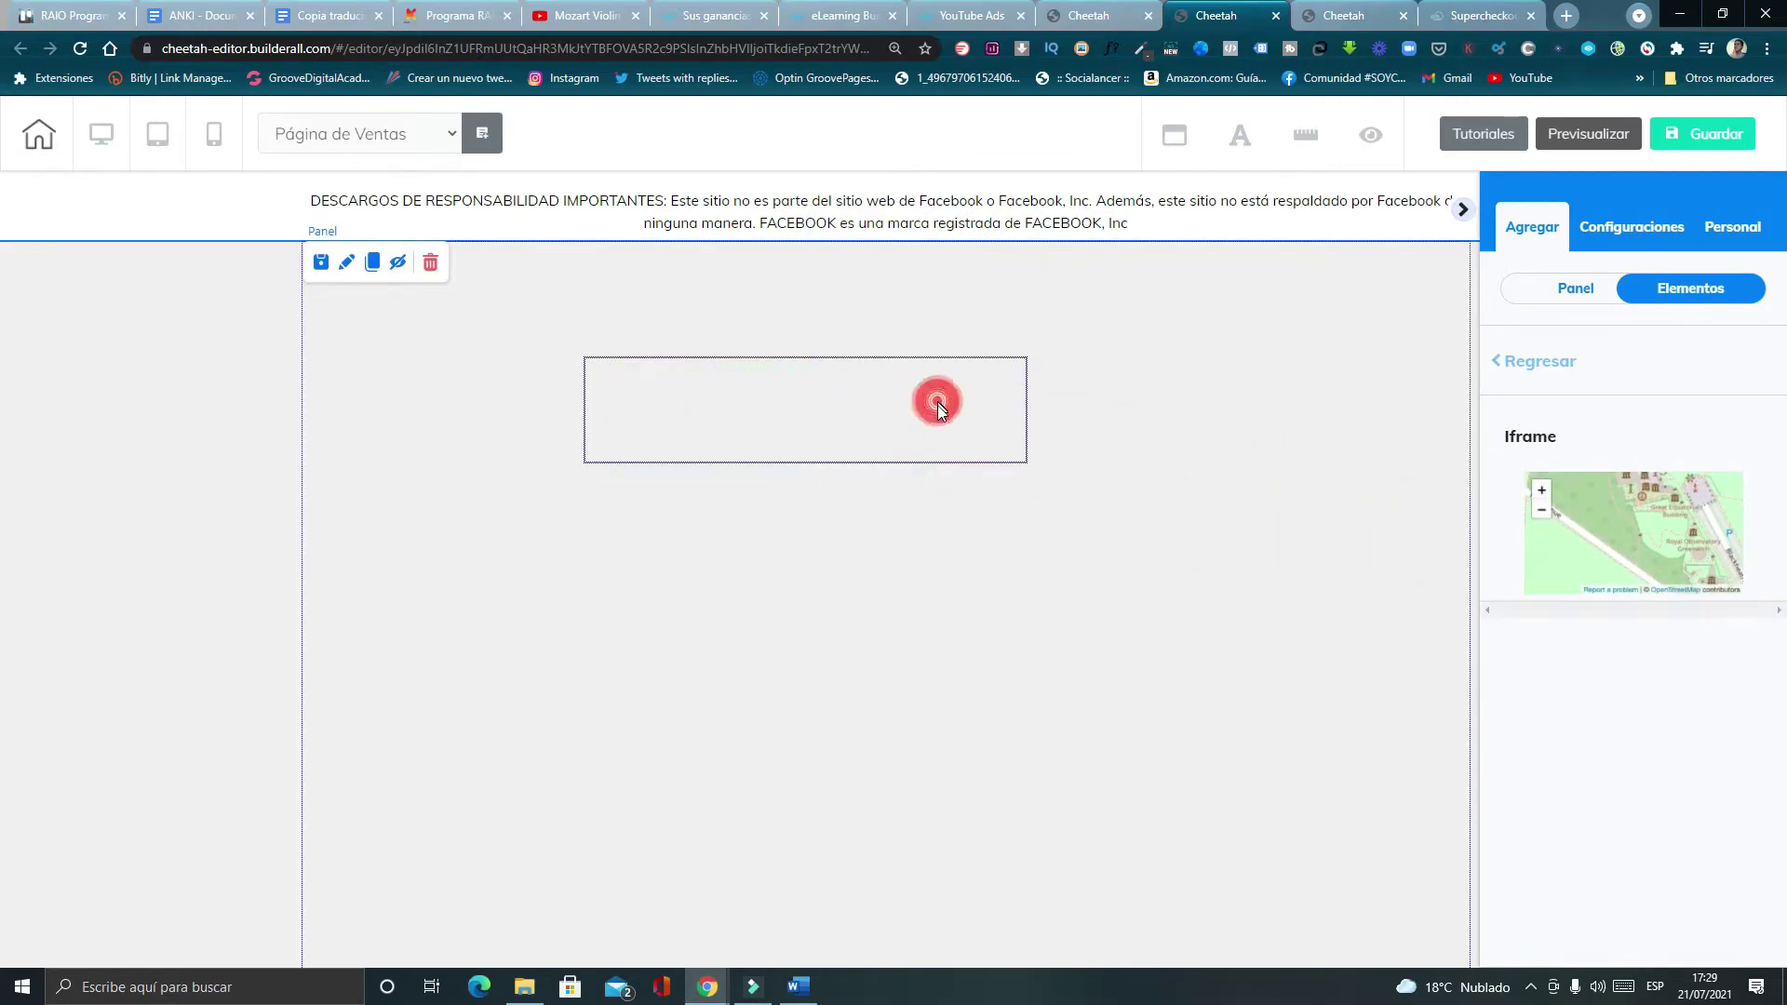
Copy the product's checkout URL from SuperCheckout, and select the iframe back in the Cheetah page editor.
click(1340, 11)
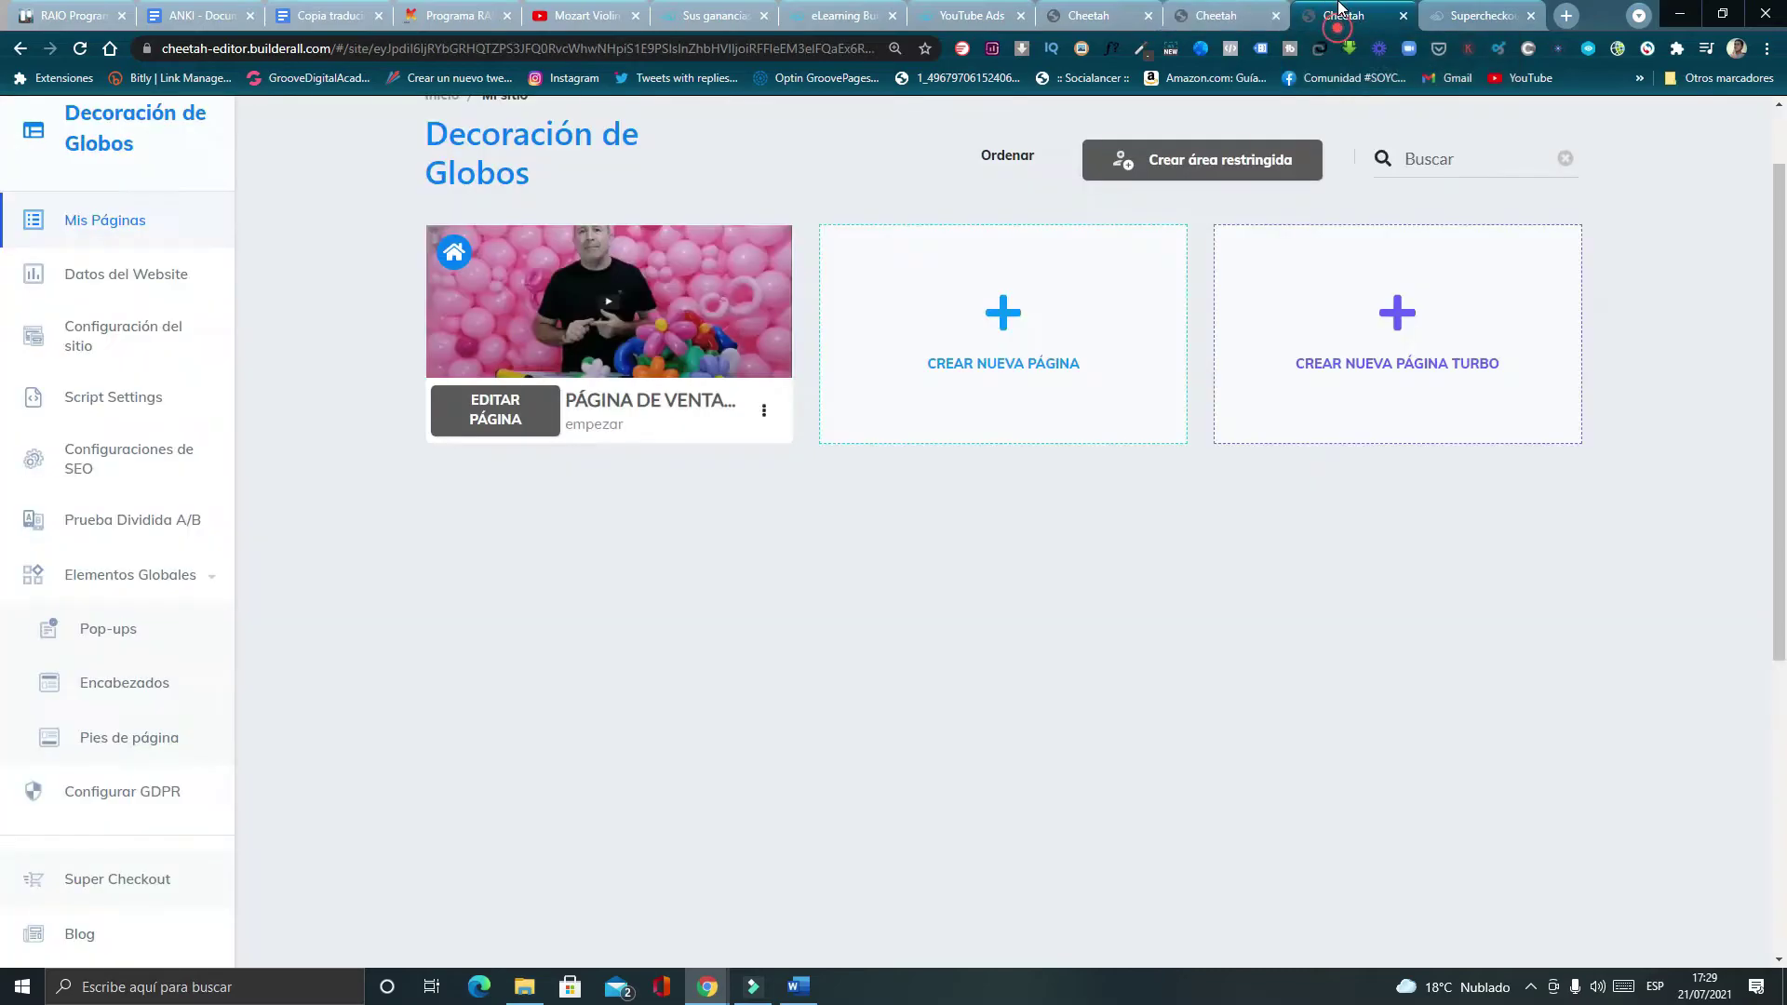
click(1489, 13)
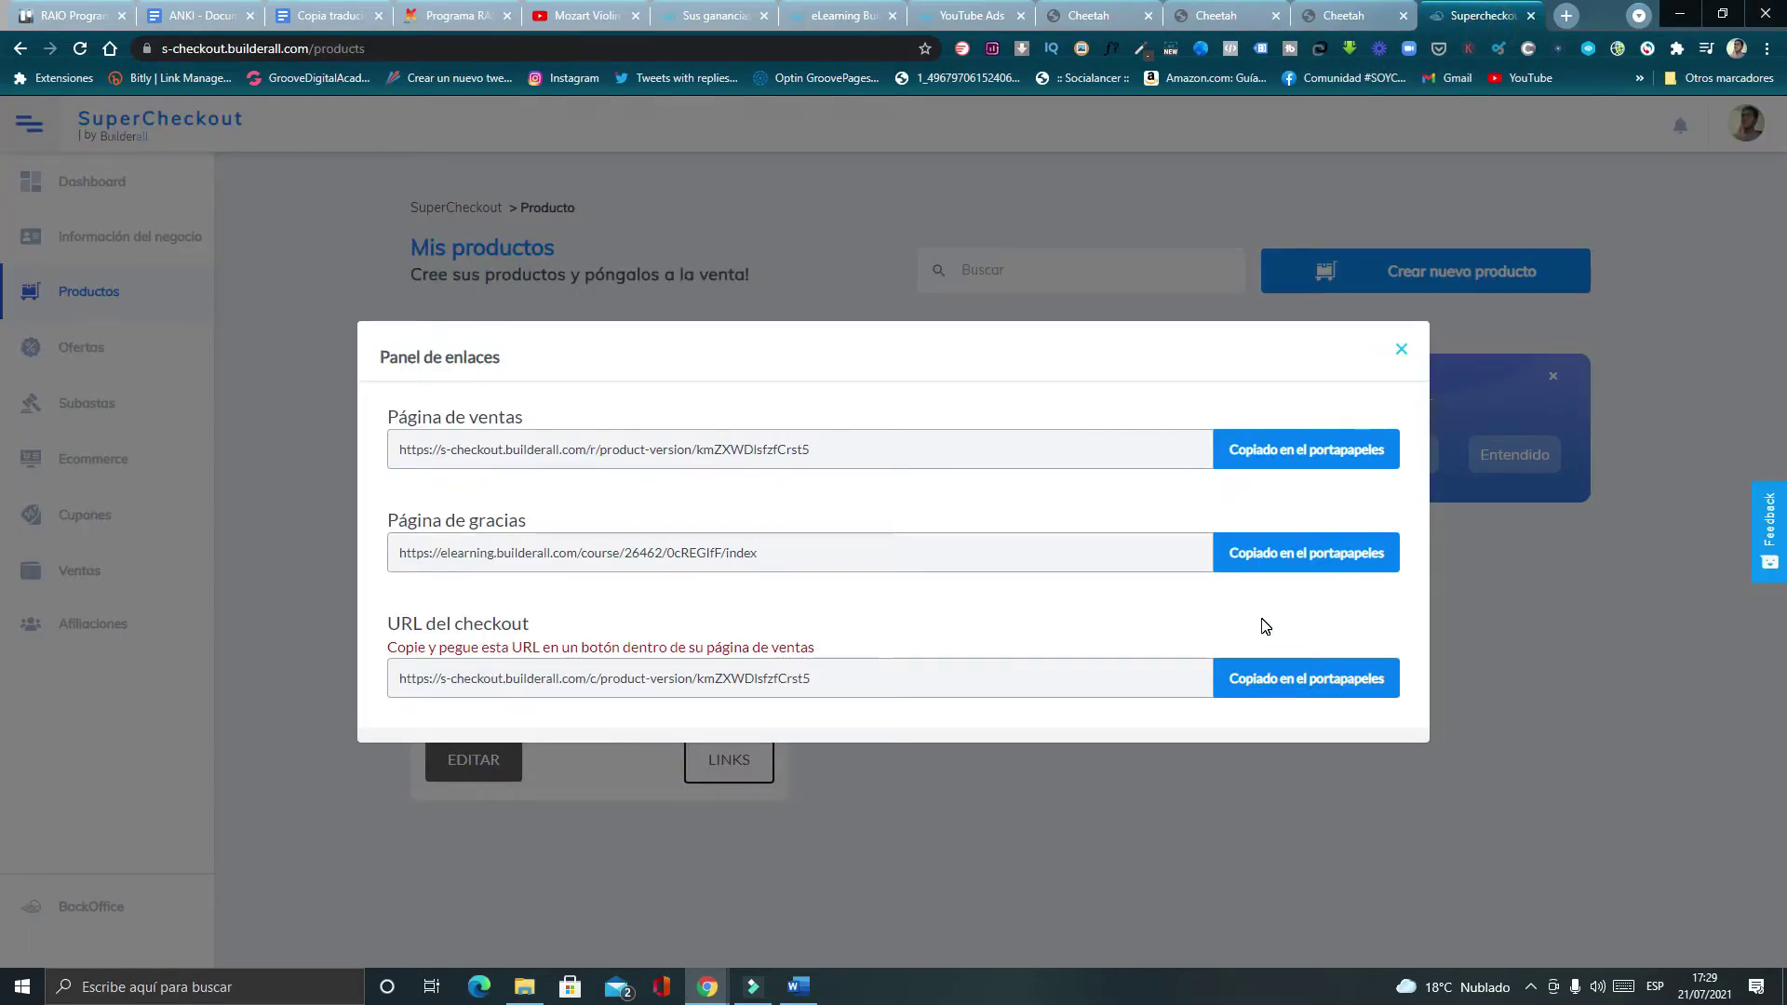
click(1275, 693)
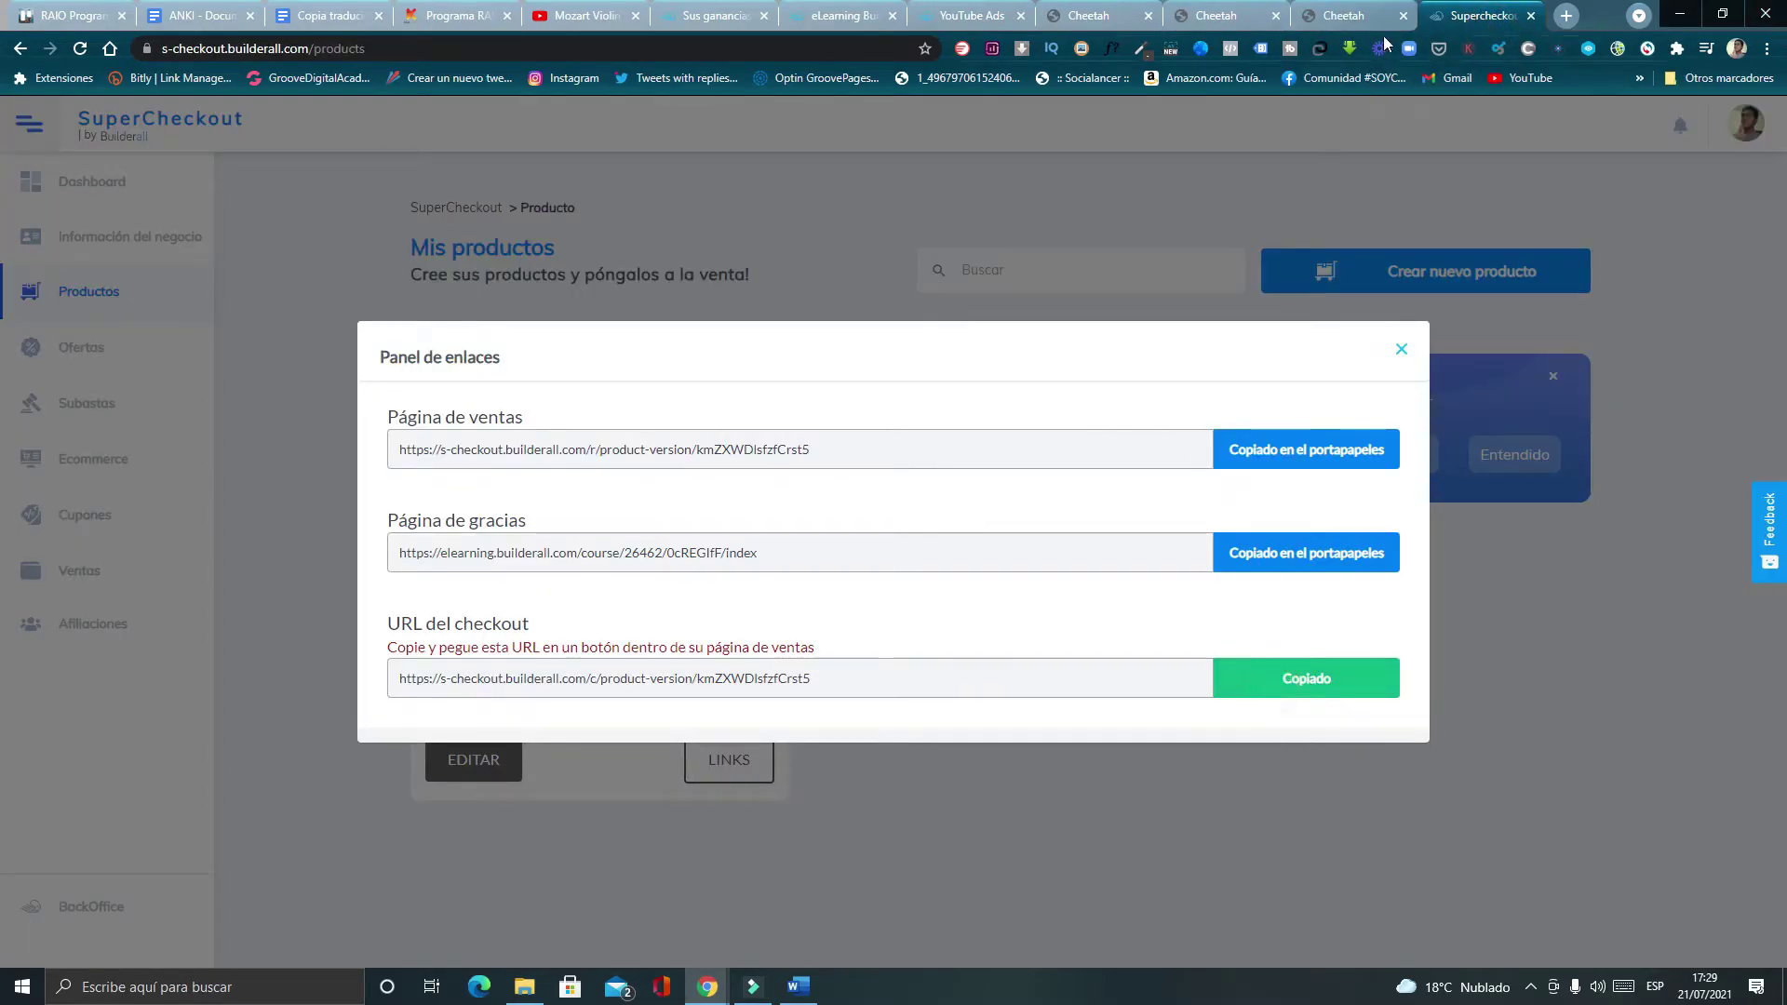
click(1345, 14)
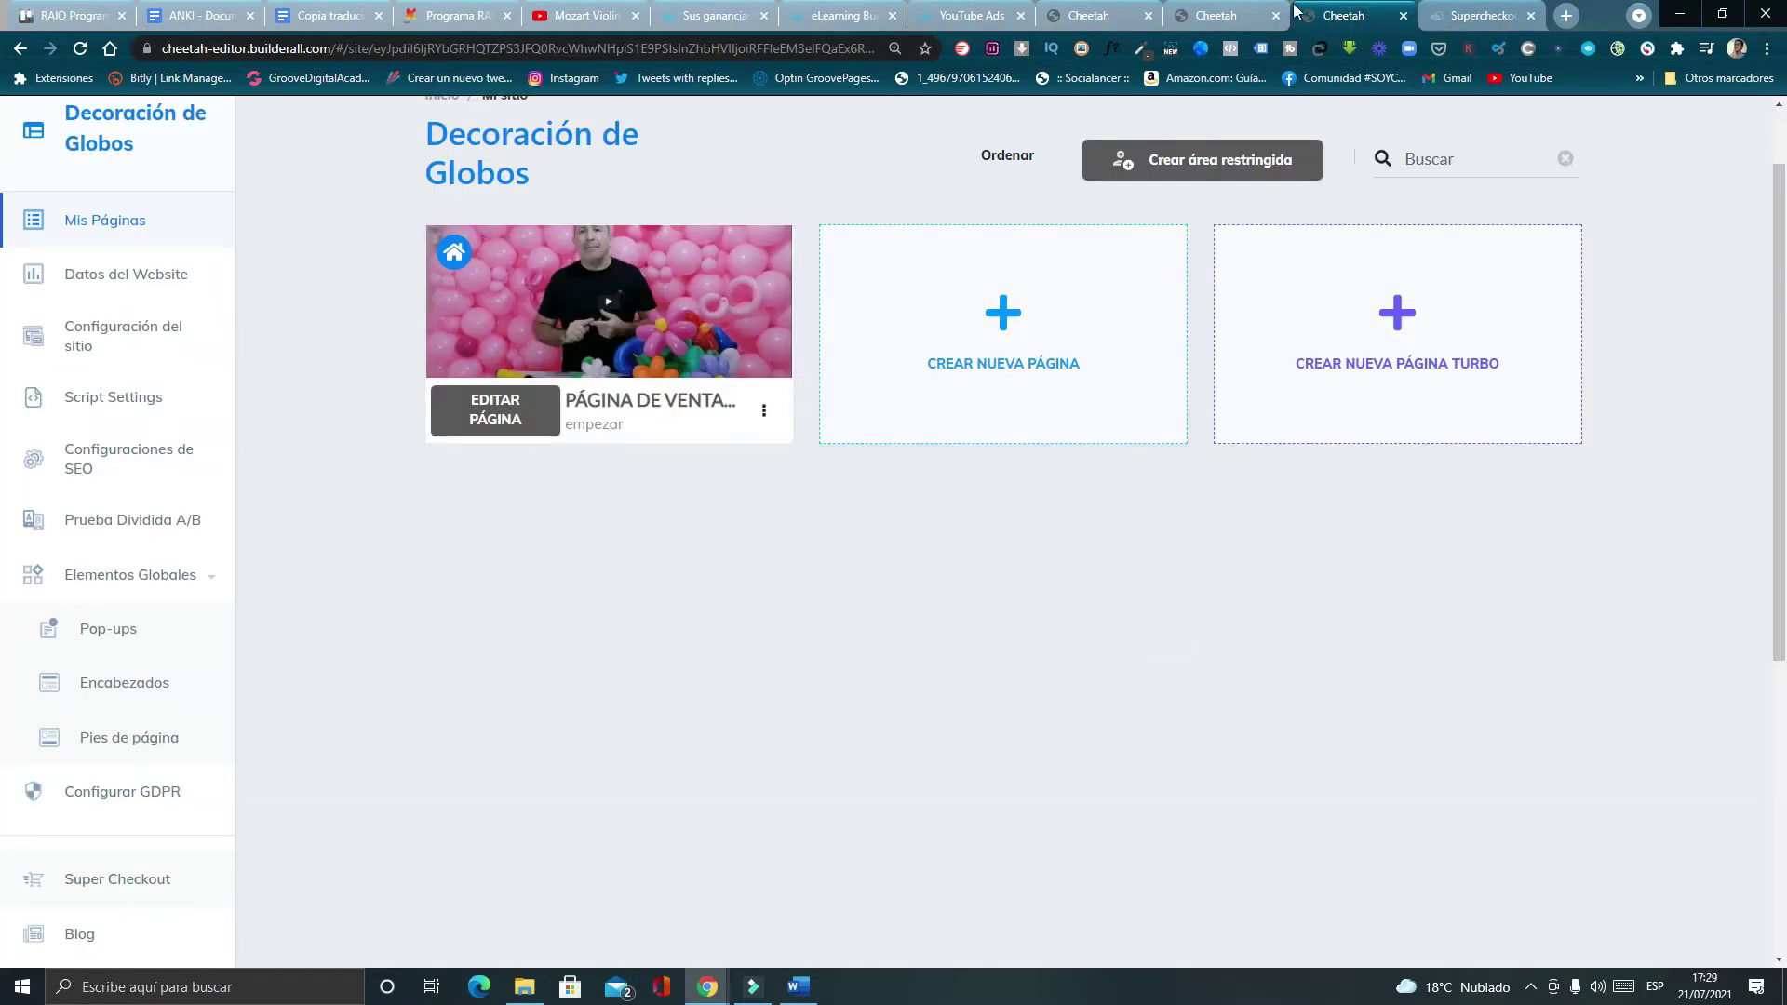
click(1219, 15)
click(924, 424)
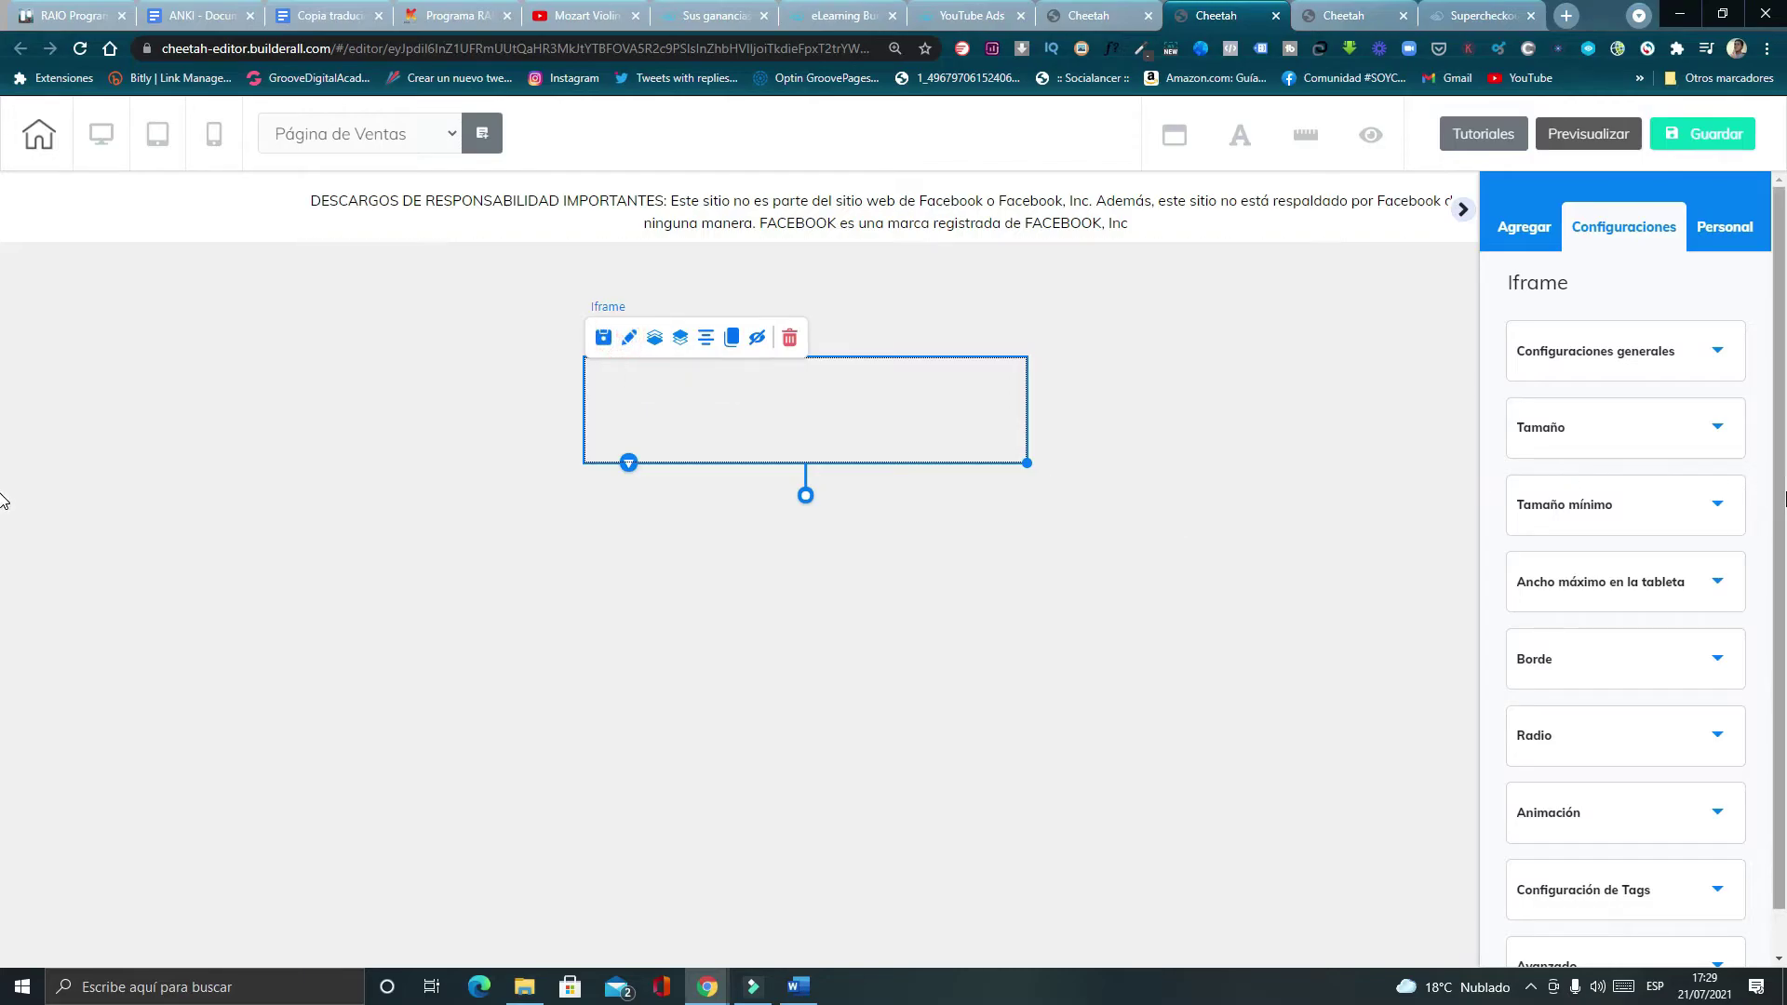
Set the iframe's URL in its general settings to the copied product checkout link.
click(1626, 363)
scroll(1576, 484, down, 2)
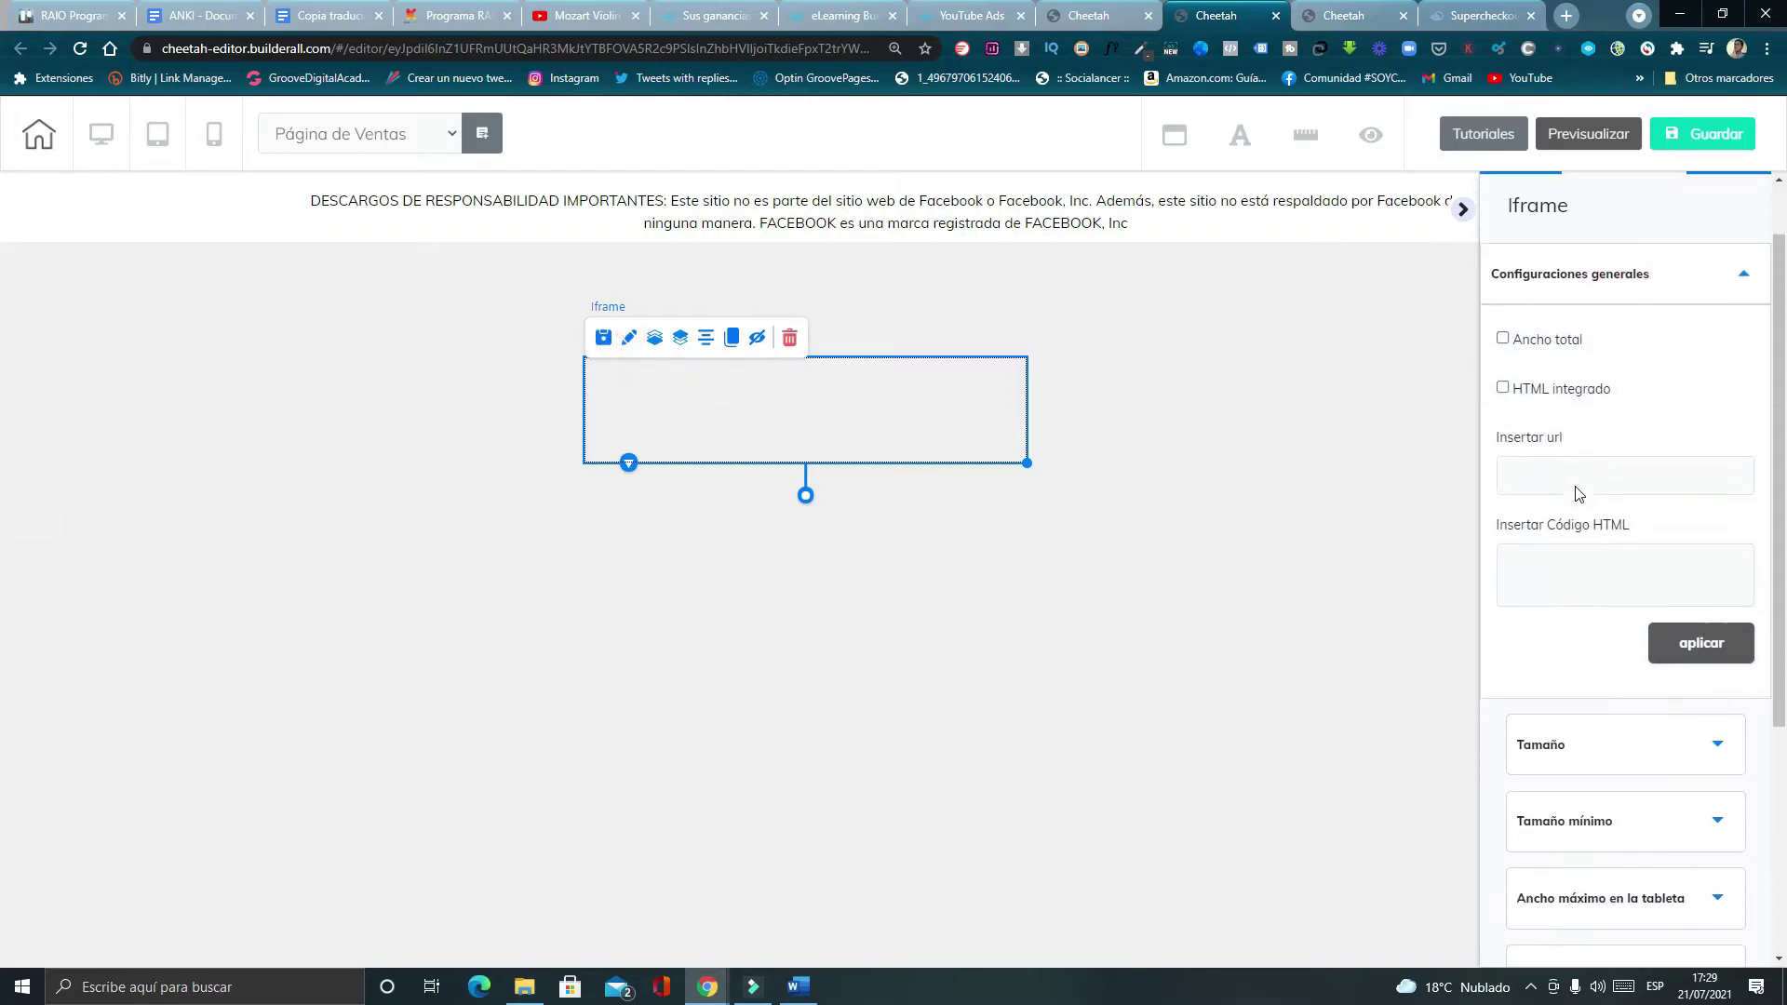
click(1538, 366)
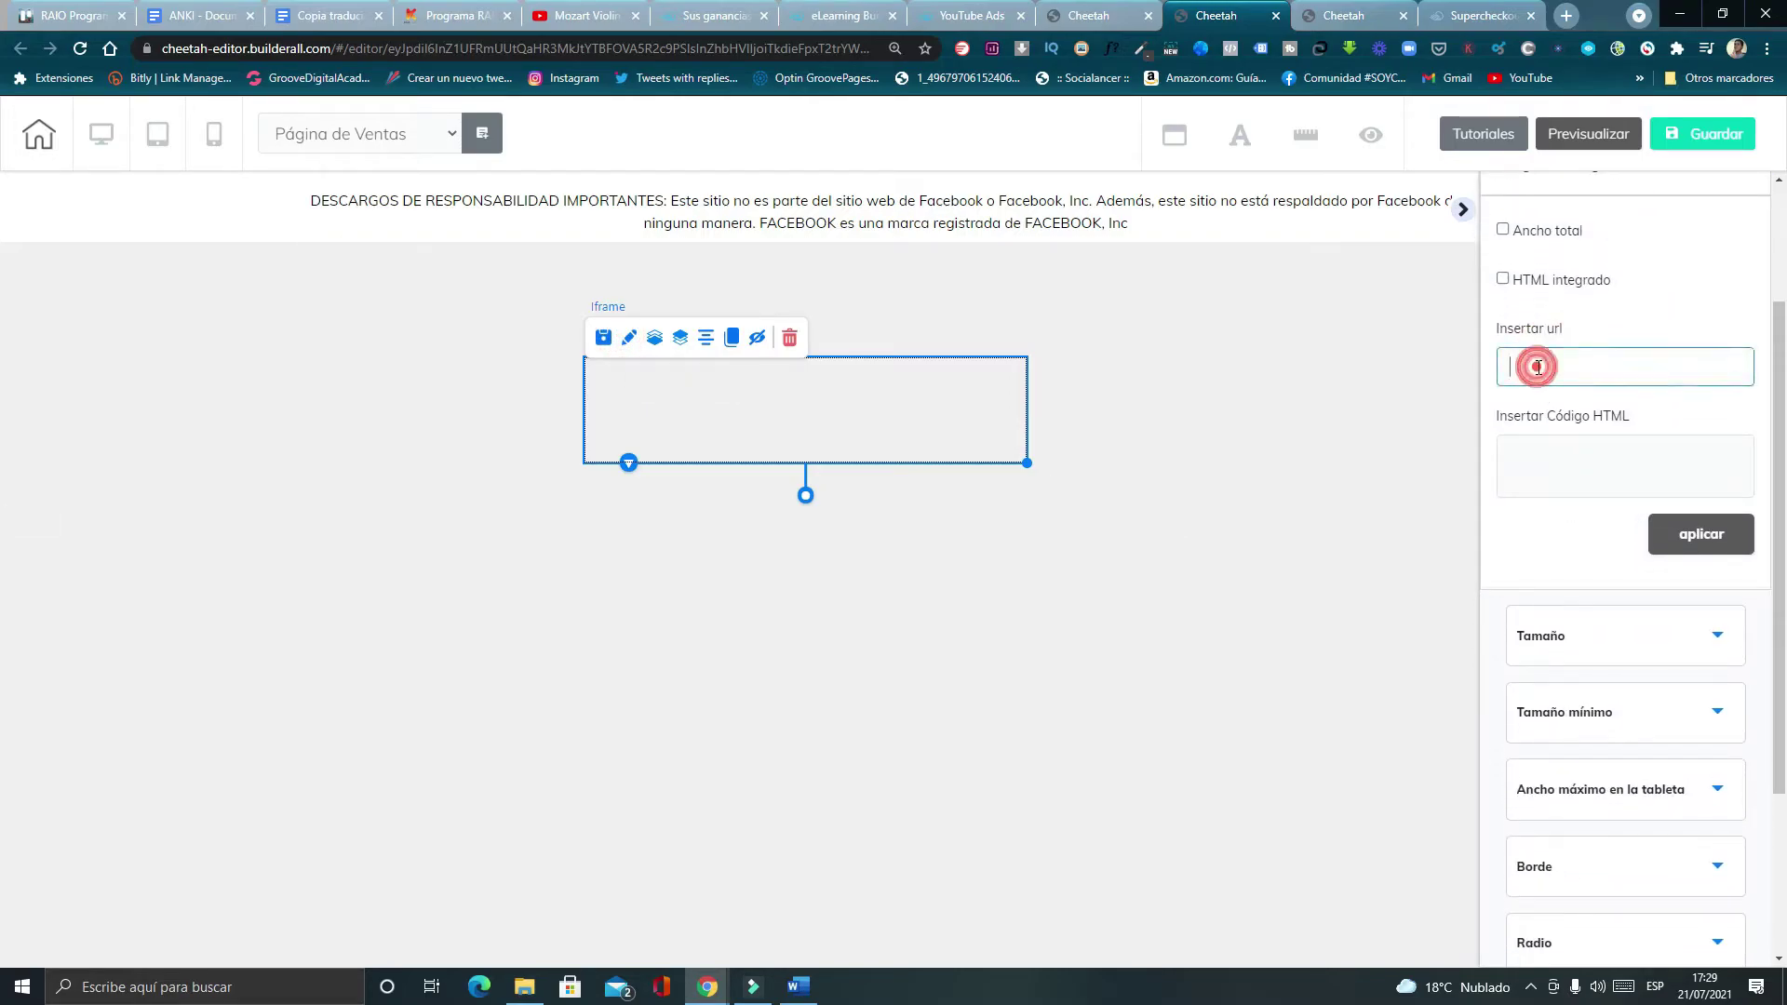
key(ctrl+v)
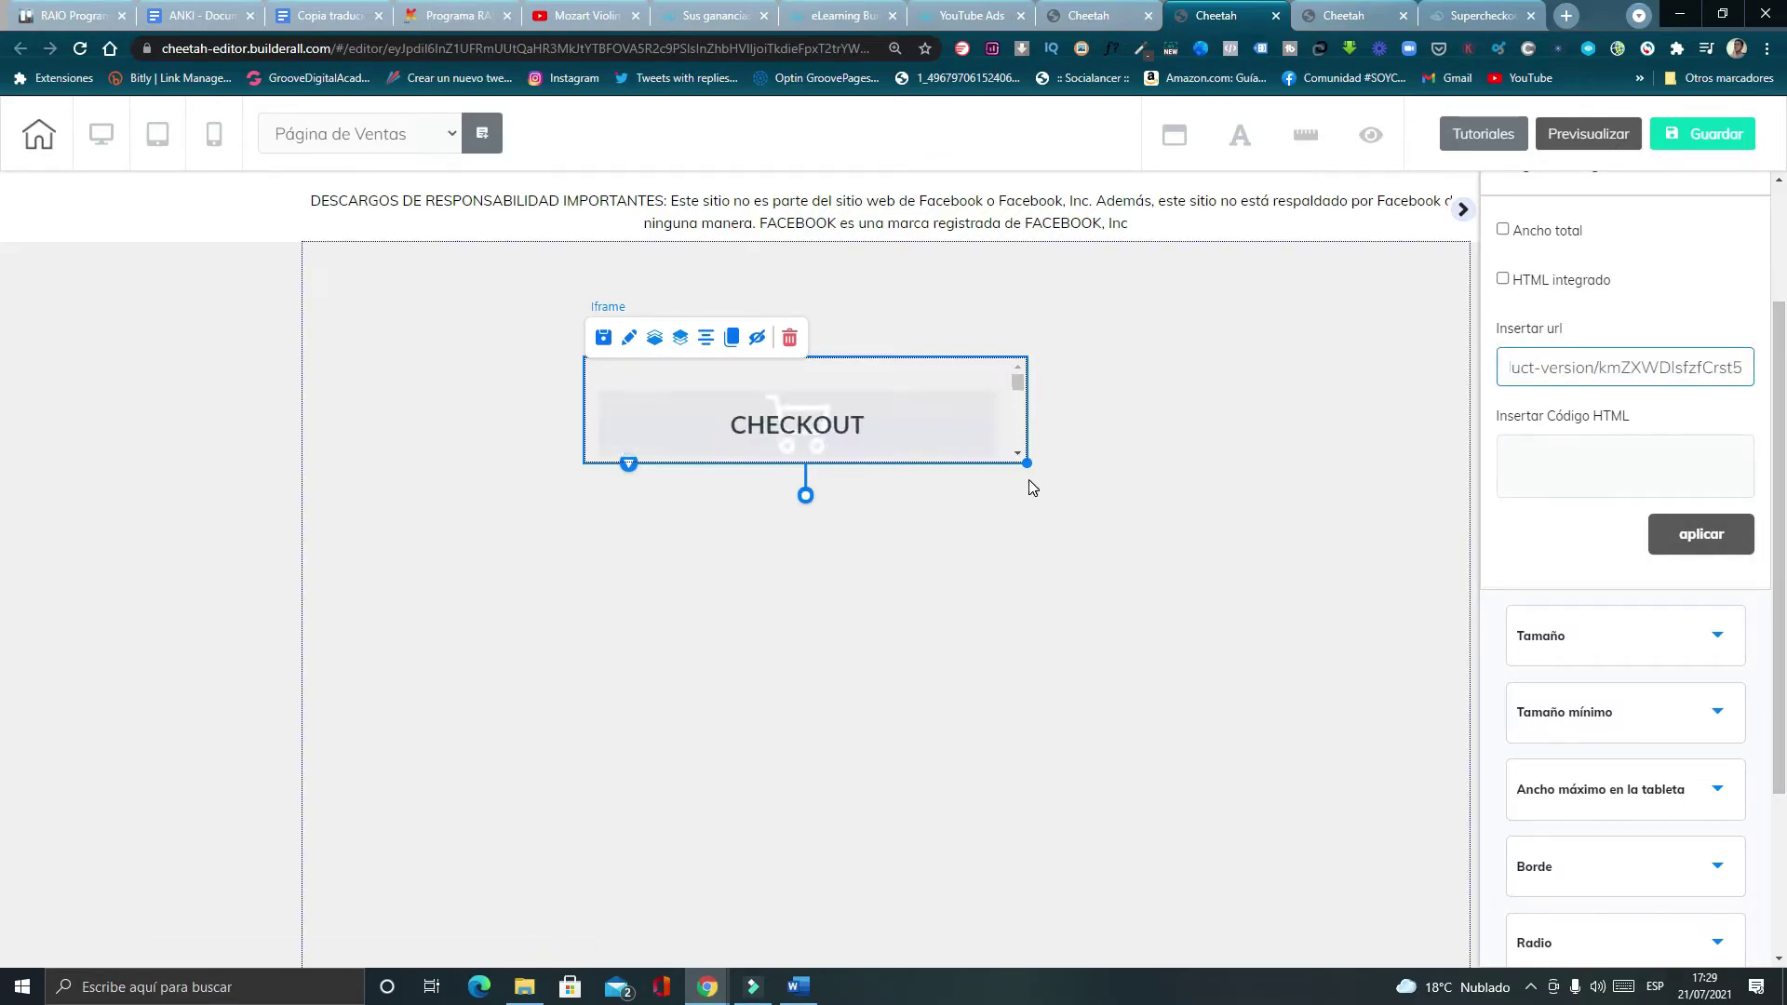
Enlarge the iframe until the whole first checkout stage fits, including the total and the Continuar button.
drag(1030, 469, 1428, 884)
click(1278, 733)
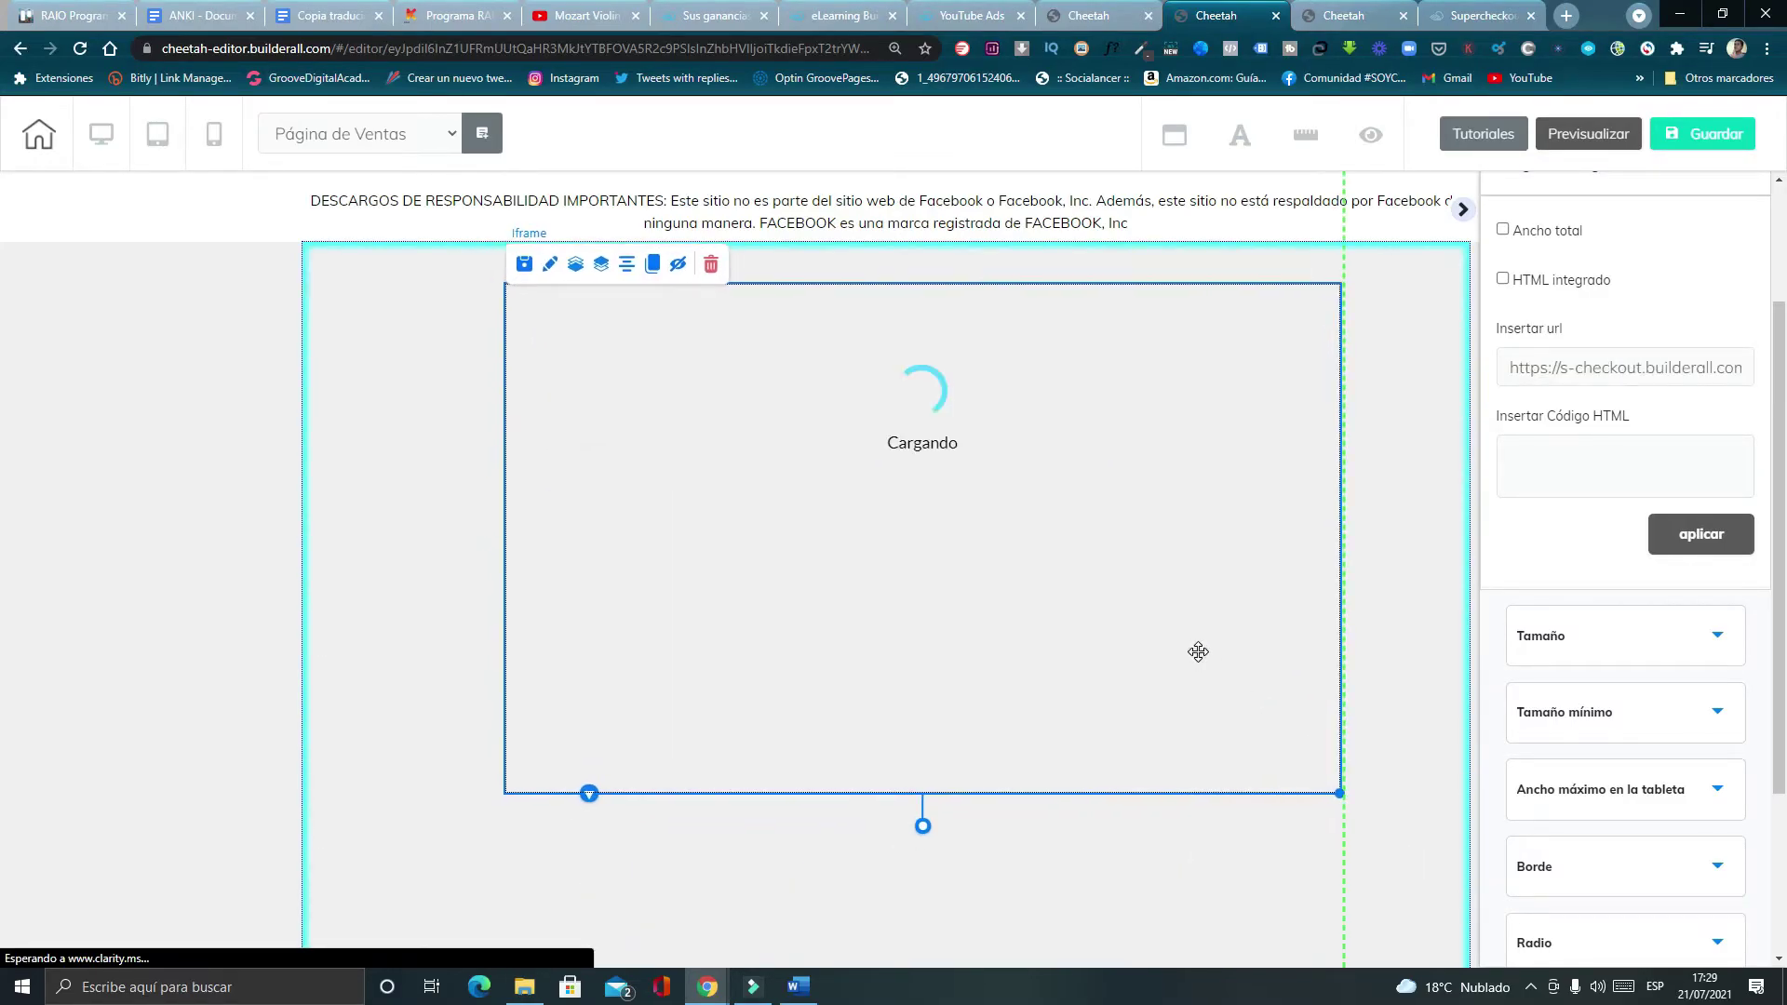
scroll(1209, 657, down, 2)
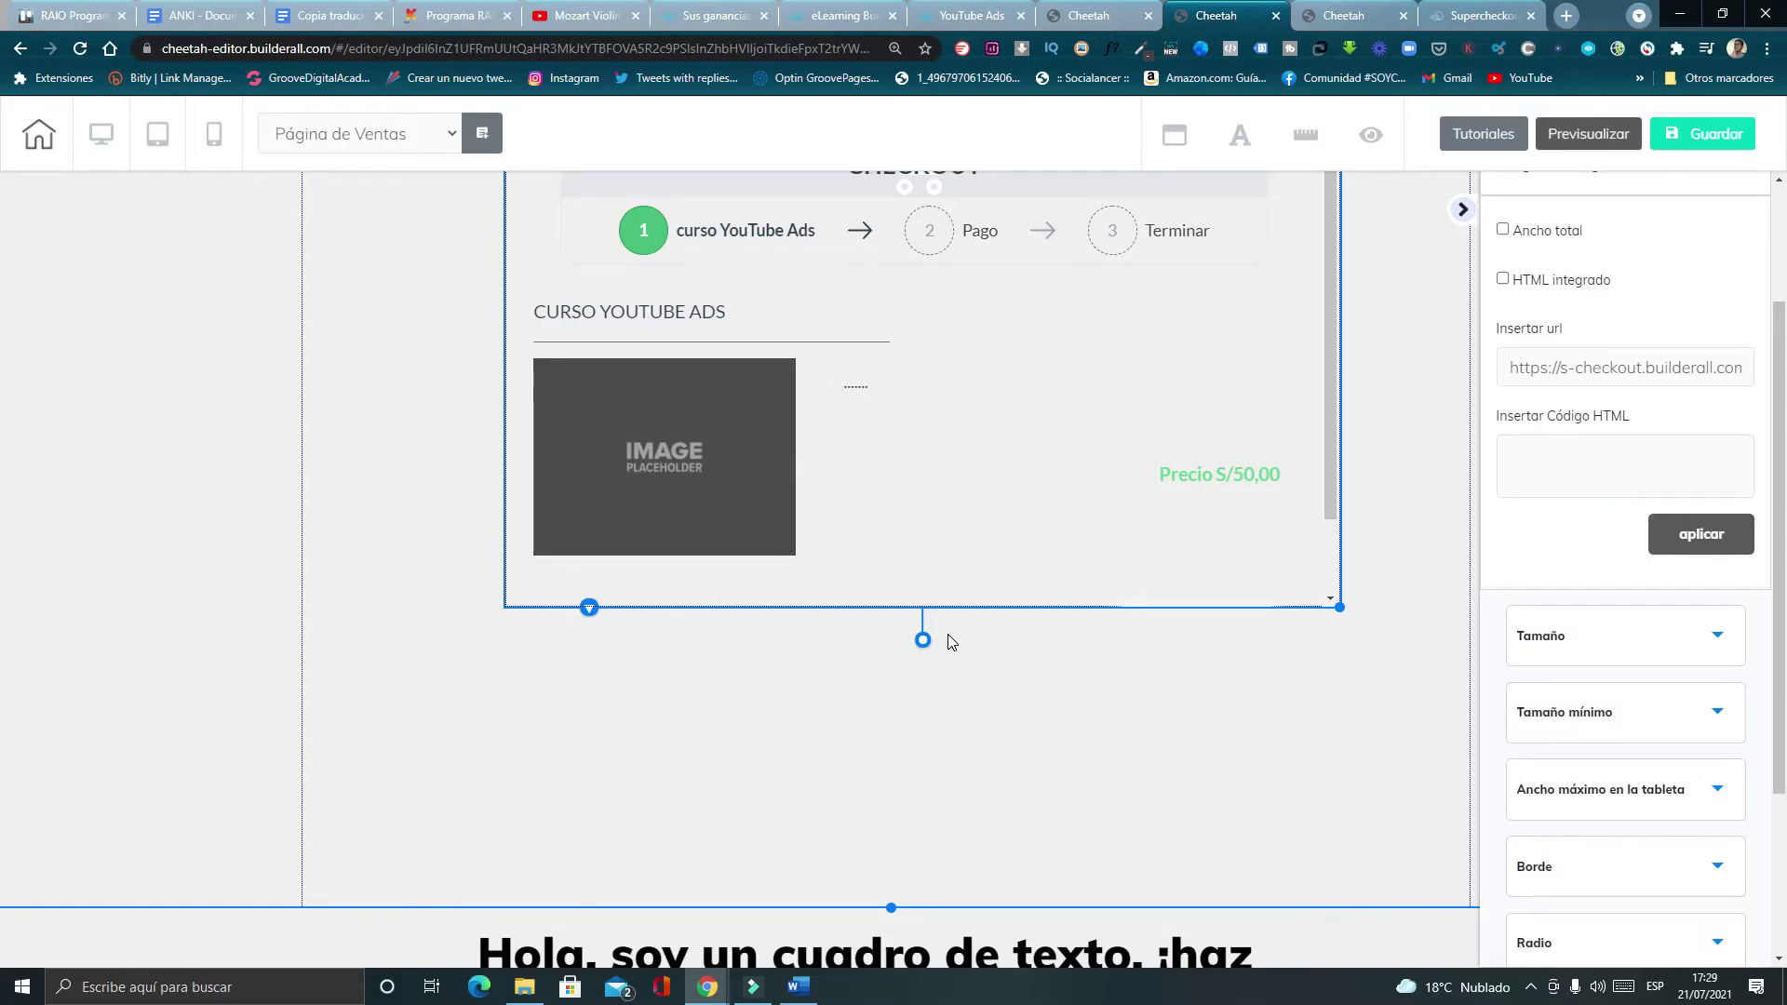
drag(1338, 606, 1392, 817)
scroll(1309, 741, up, 4)
scroll(979, 466, down, 1)
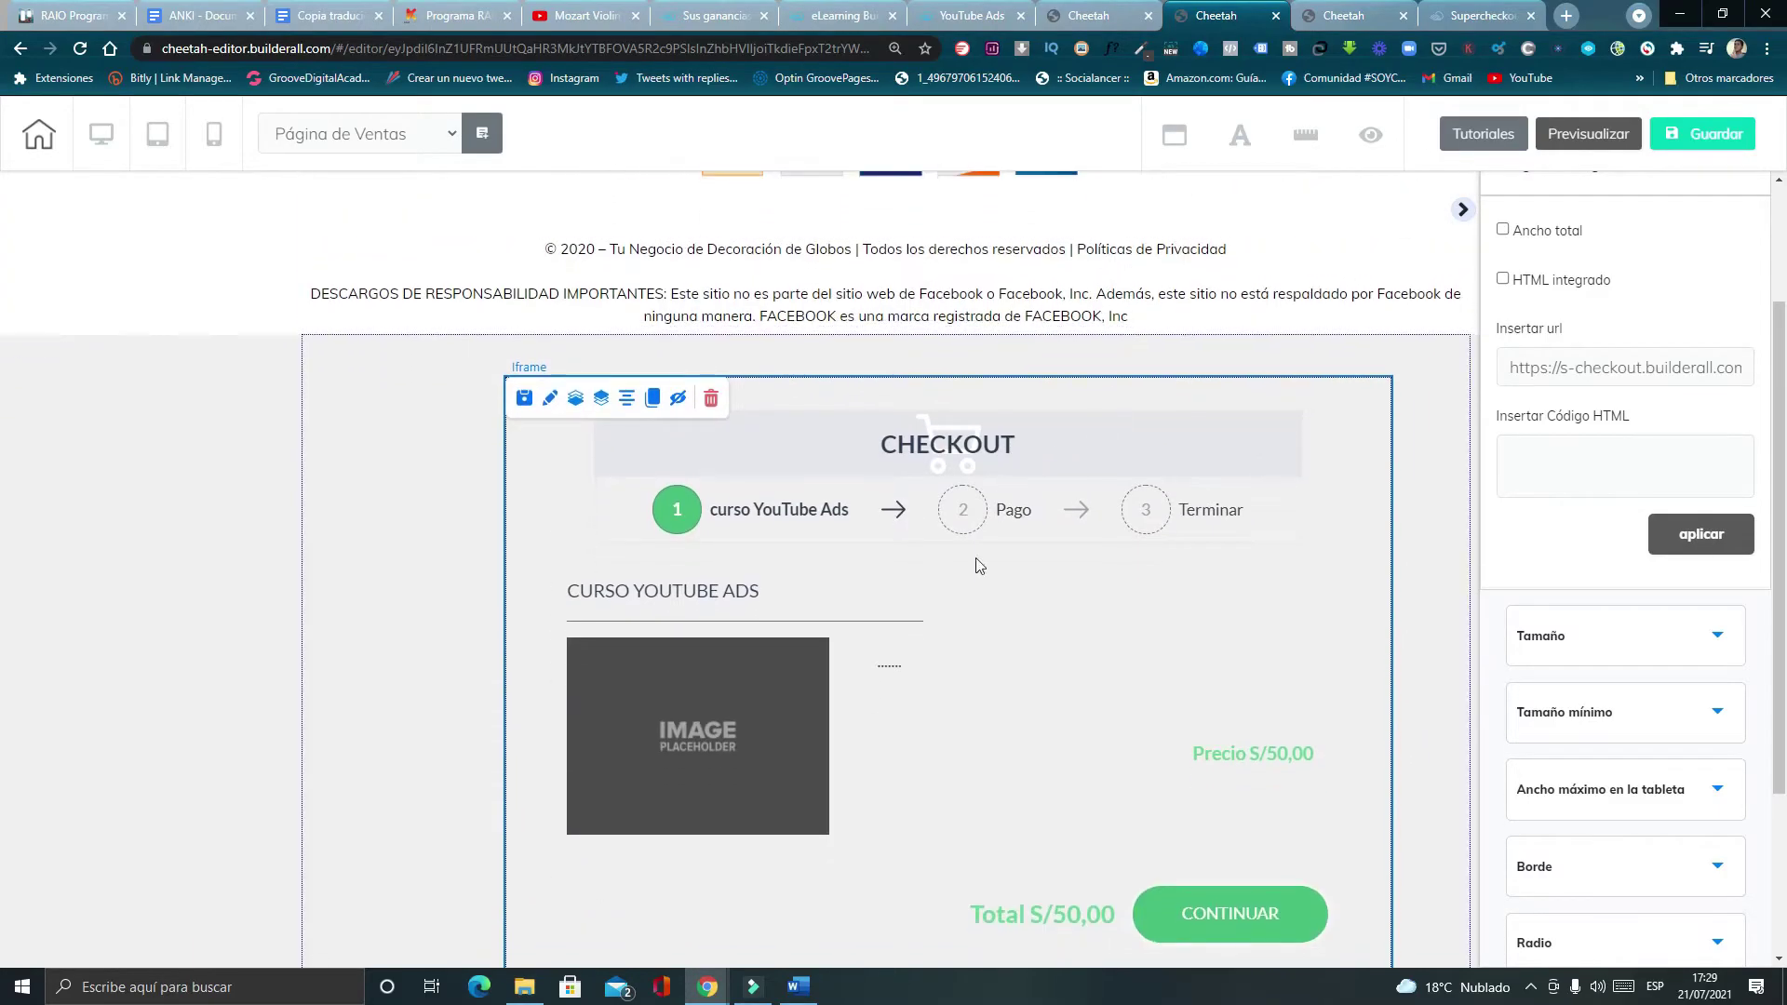
Centre the checkout iframe horizontally in its panel and extend the panel's height to leave free space below the iframe.
scroll(490, 510, down, 5)
click(554, 511)
drag(1128, 453, 1052, 437)
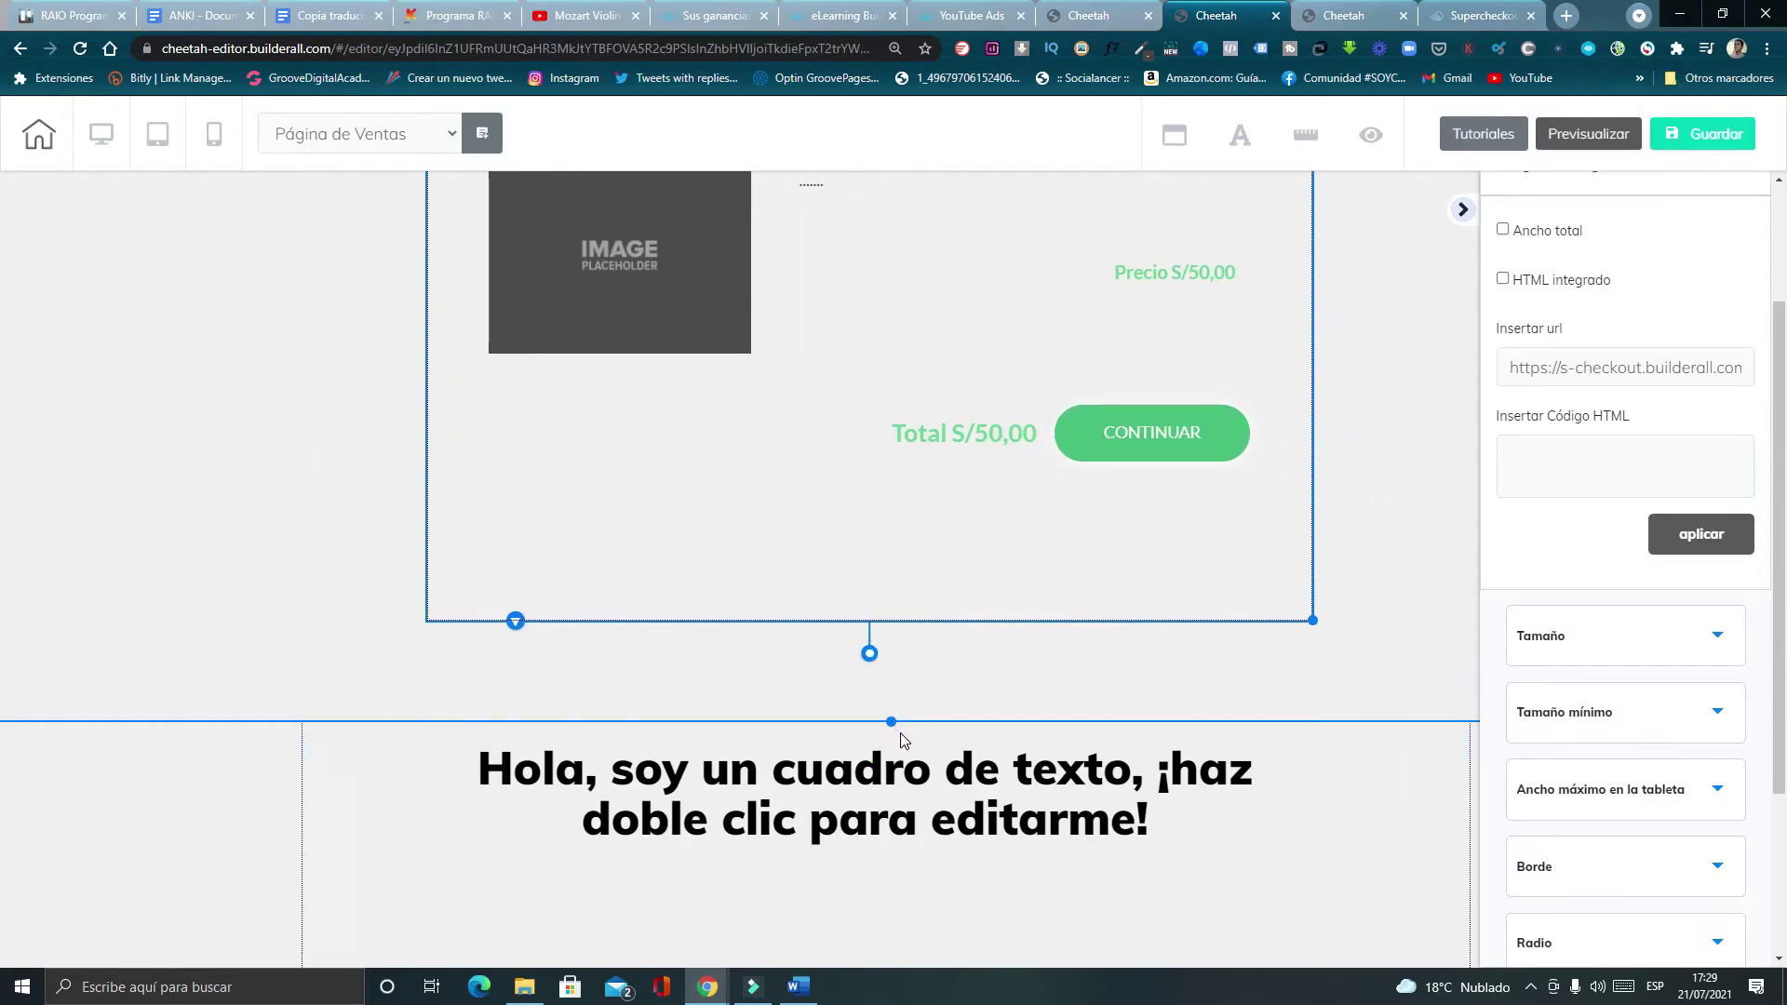
drag(895, 727, 850, 866)
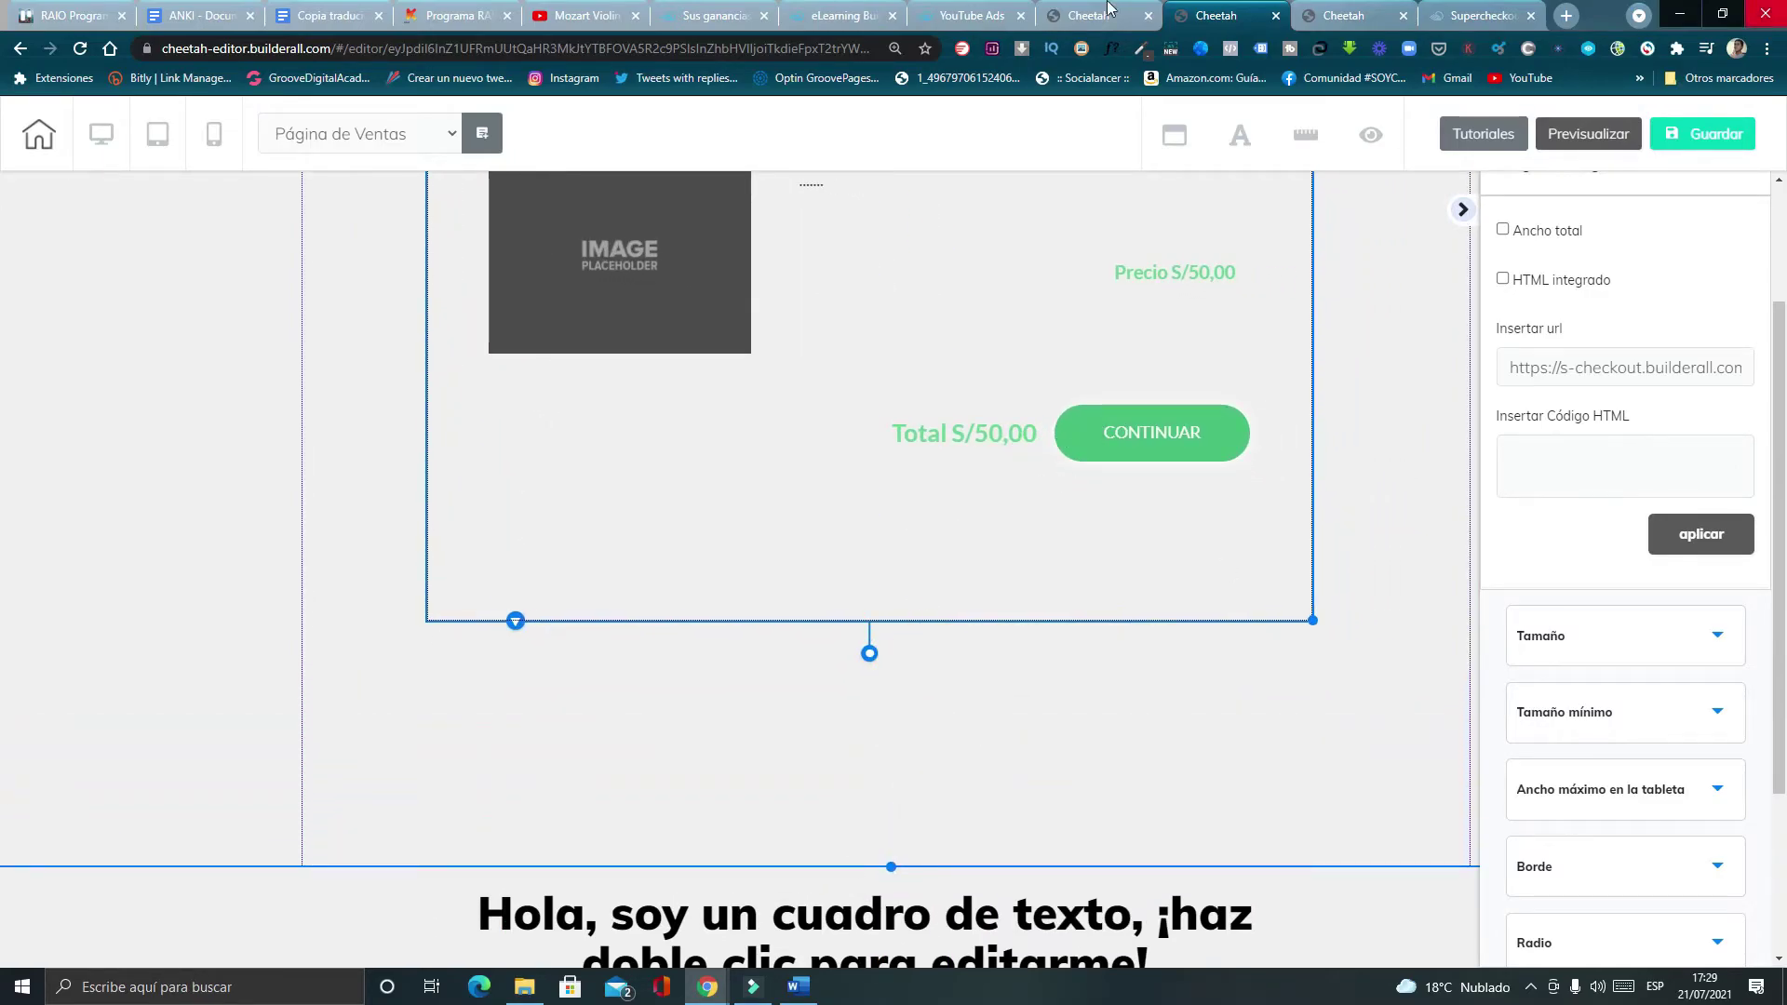
click(1501, 224)
scroll(1560, 345, up, 2)
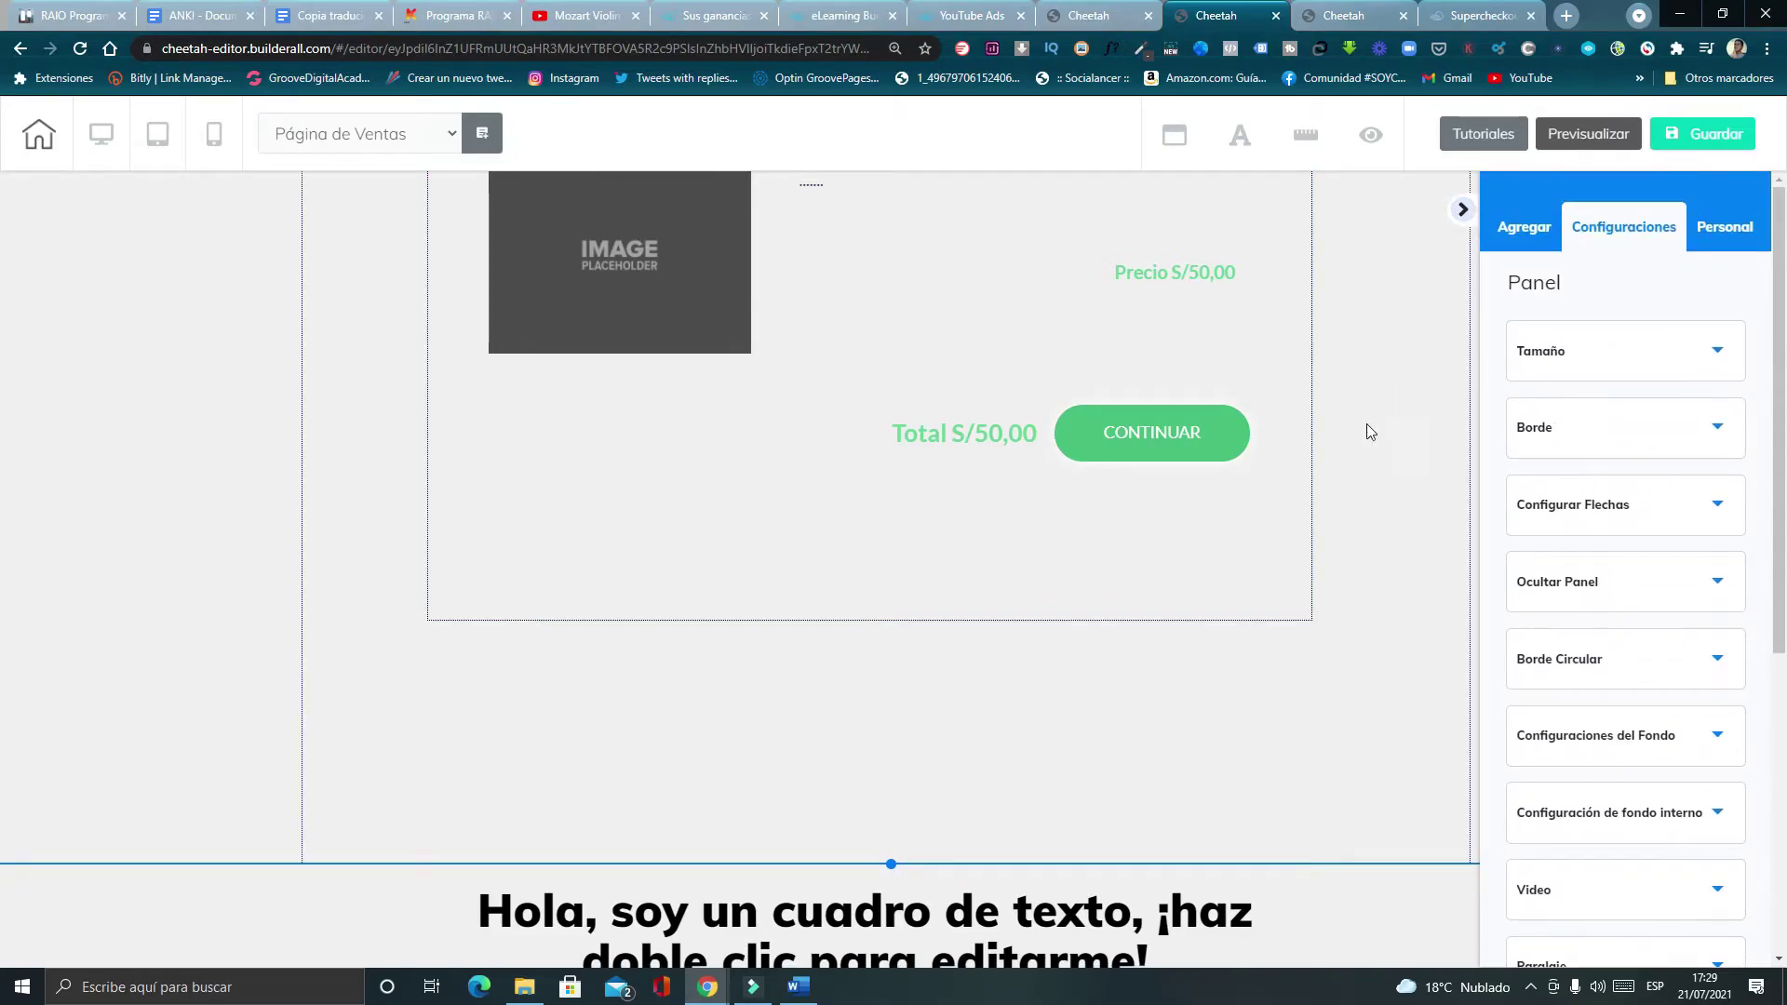
scroll(920, 437, up, 5)
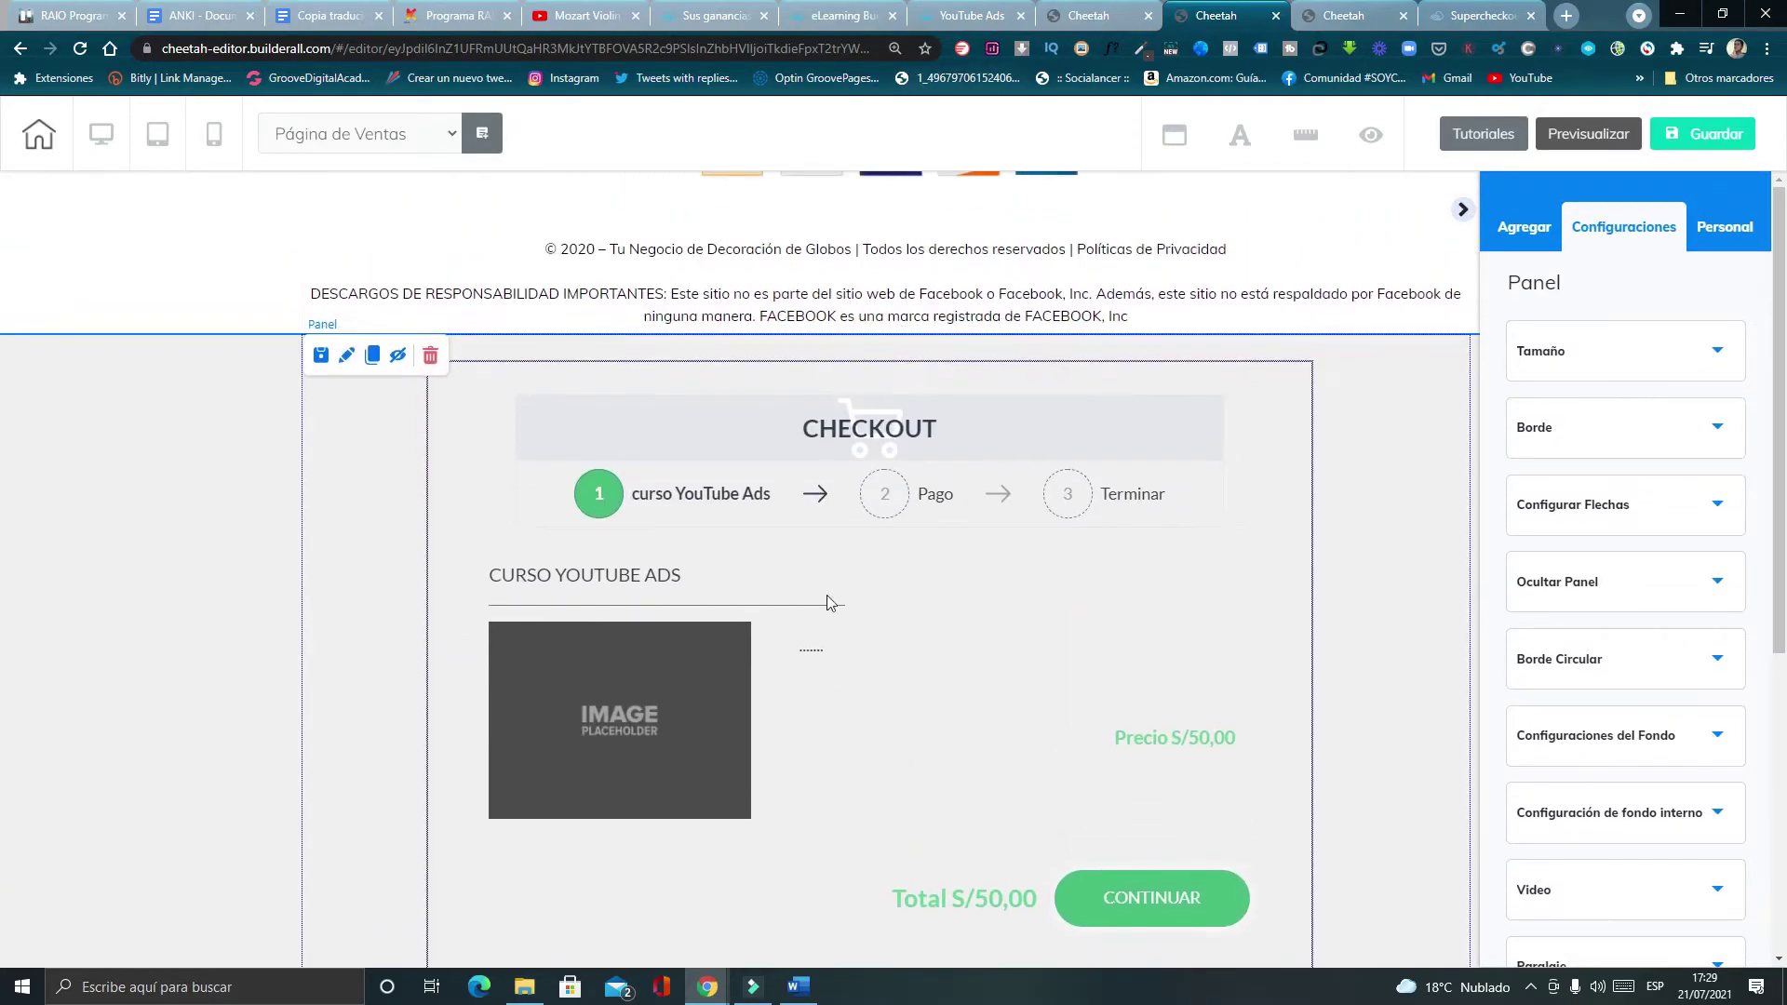
scroll(885, 729, down, 2)
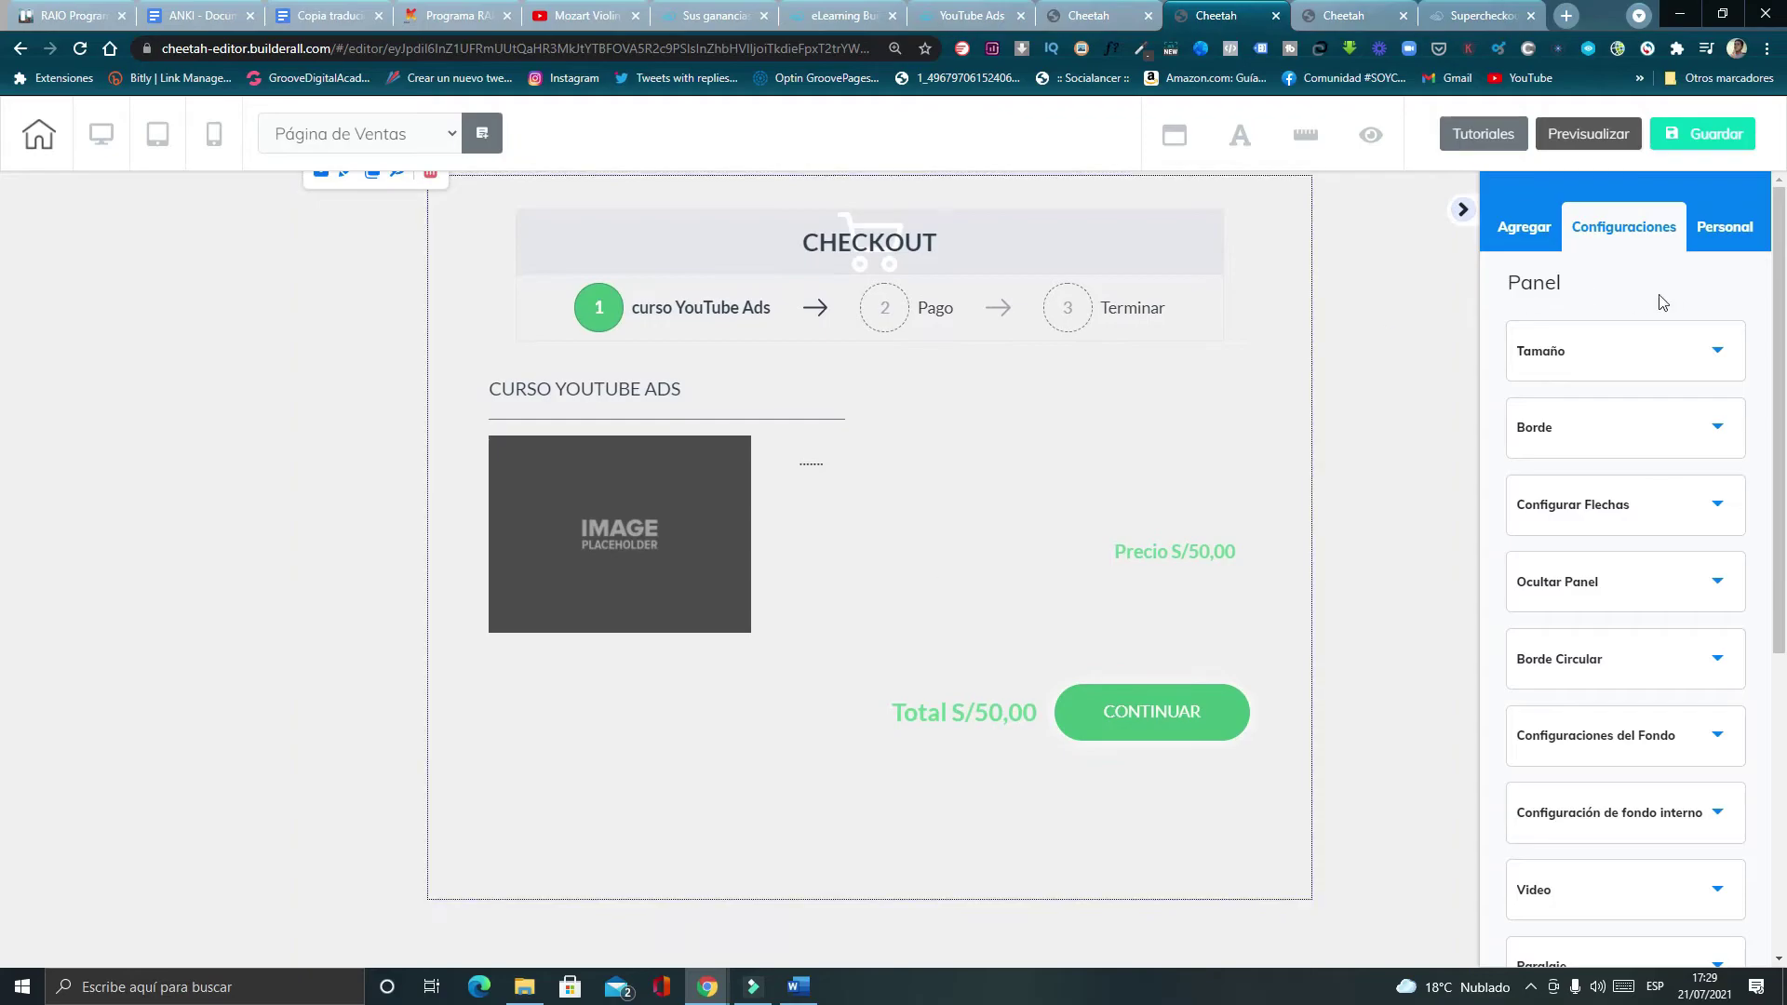
Add a green "Register now" button below the checkout iframe and enlarge it to a wide banner-like size.
click(1542, 226)
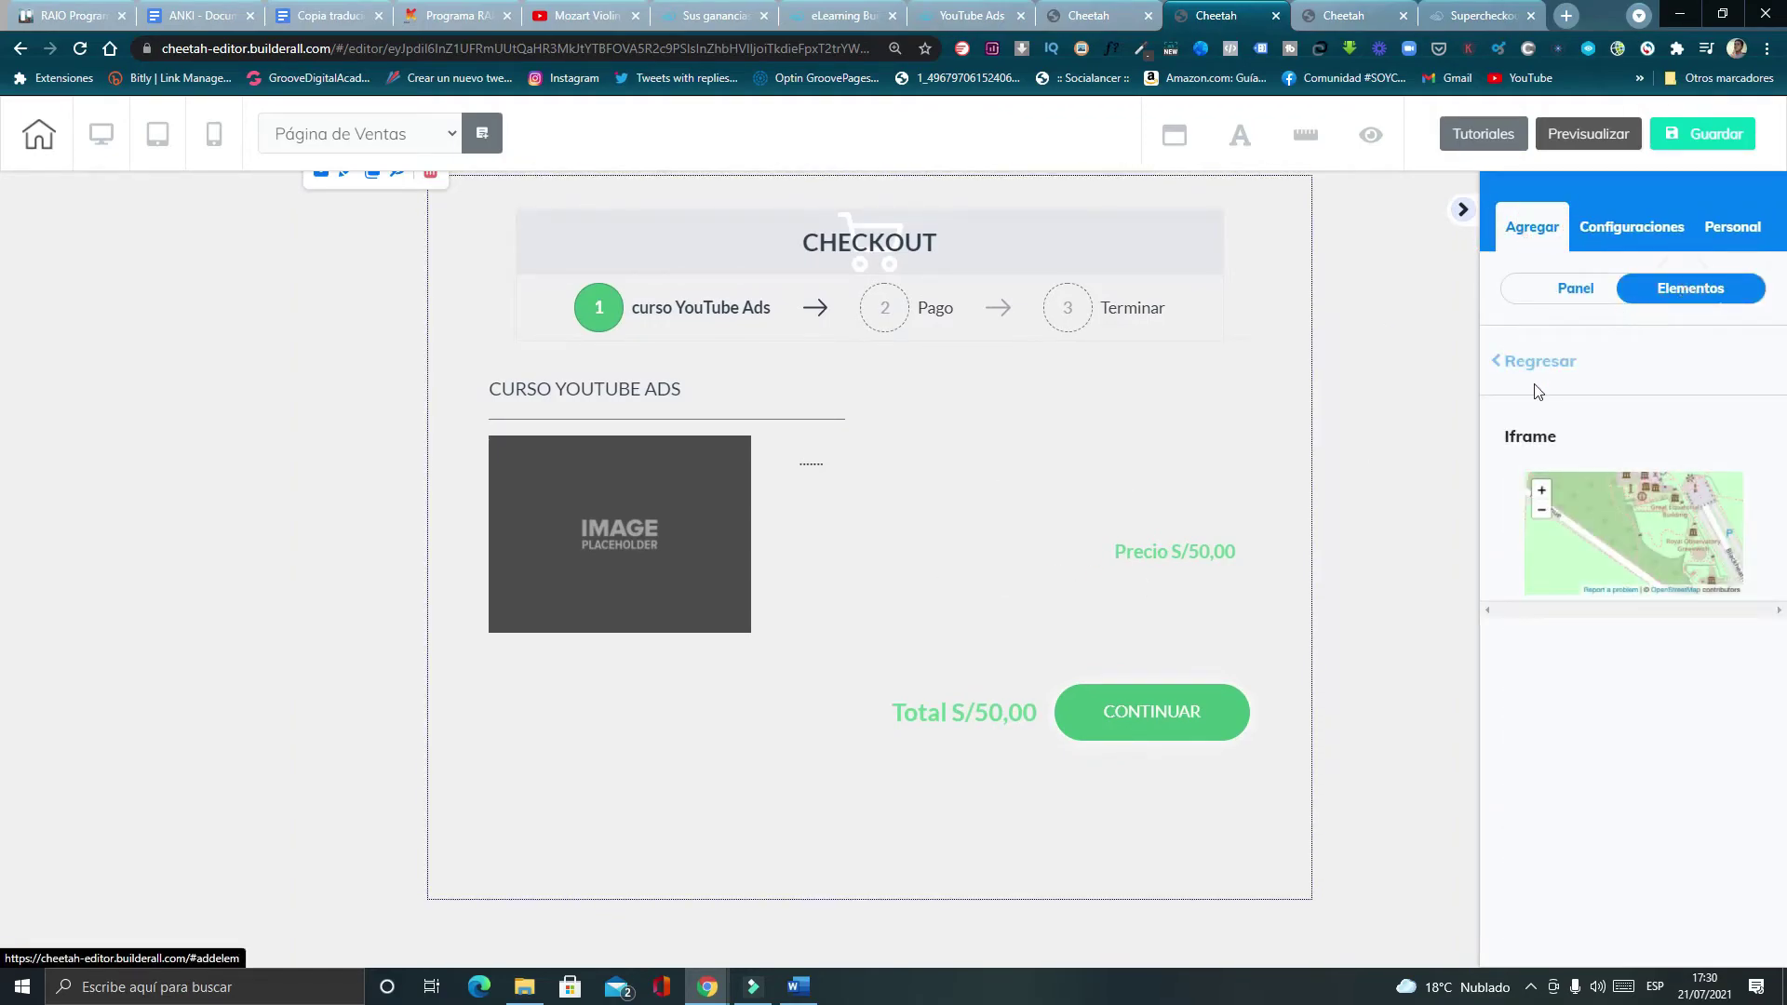
click(1541, 359)
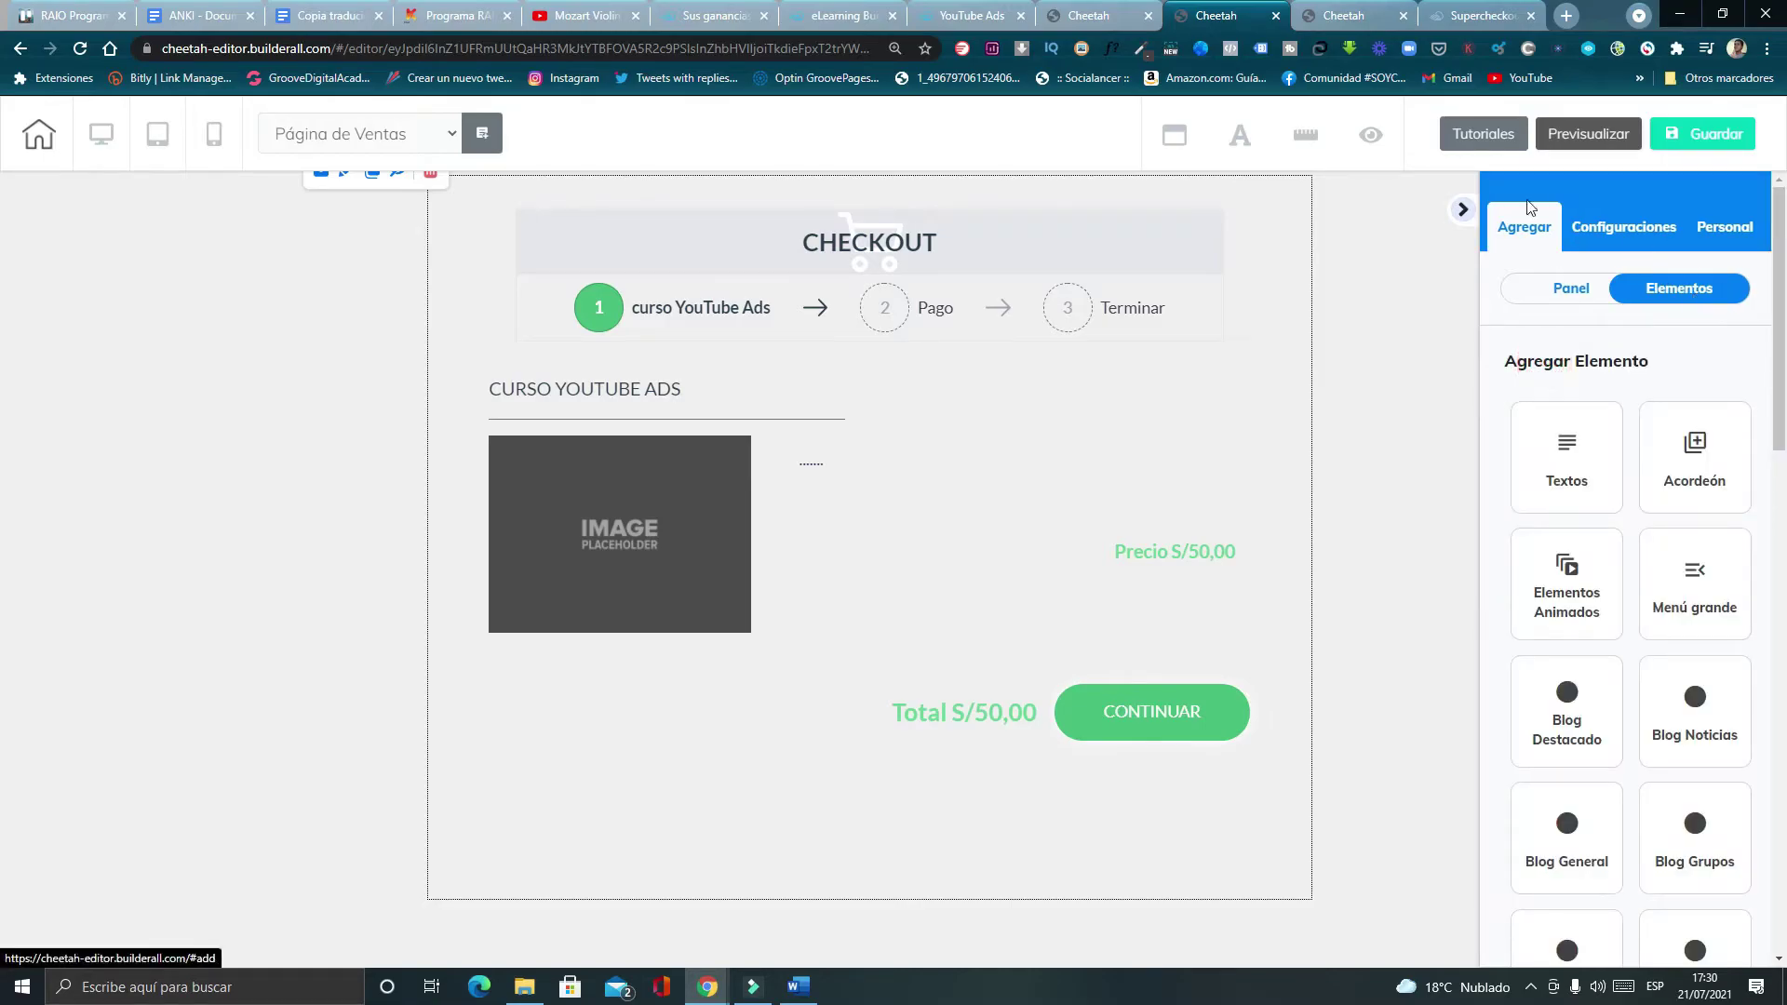
scroll(1684, 649, down, 4)
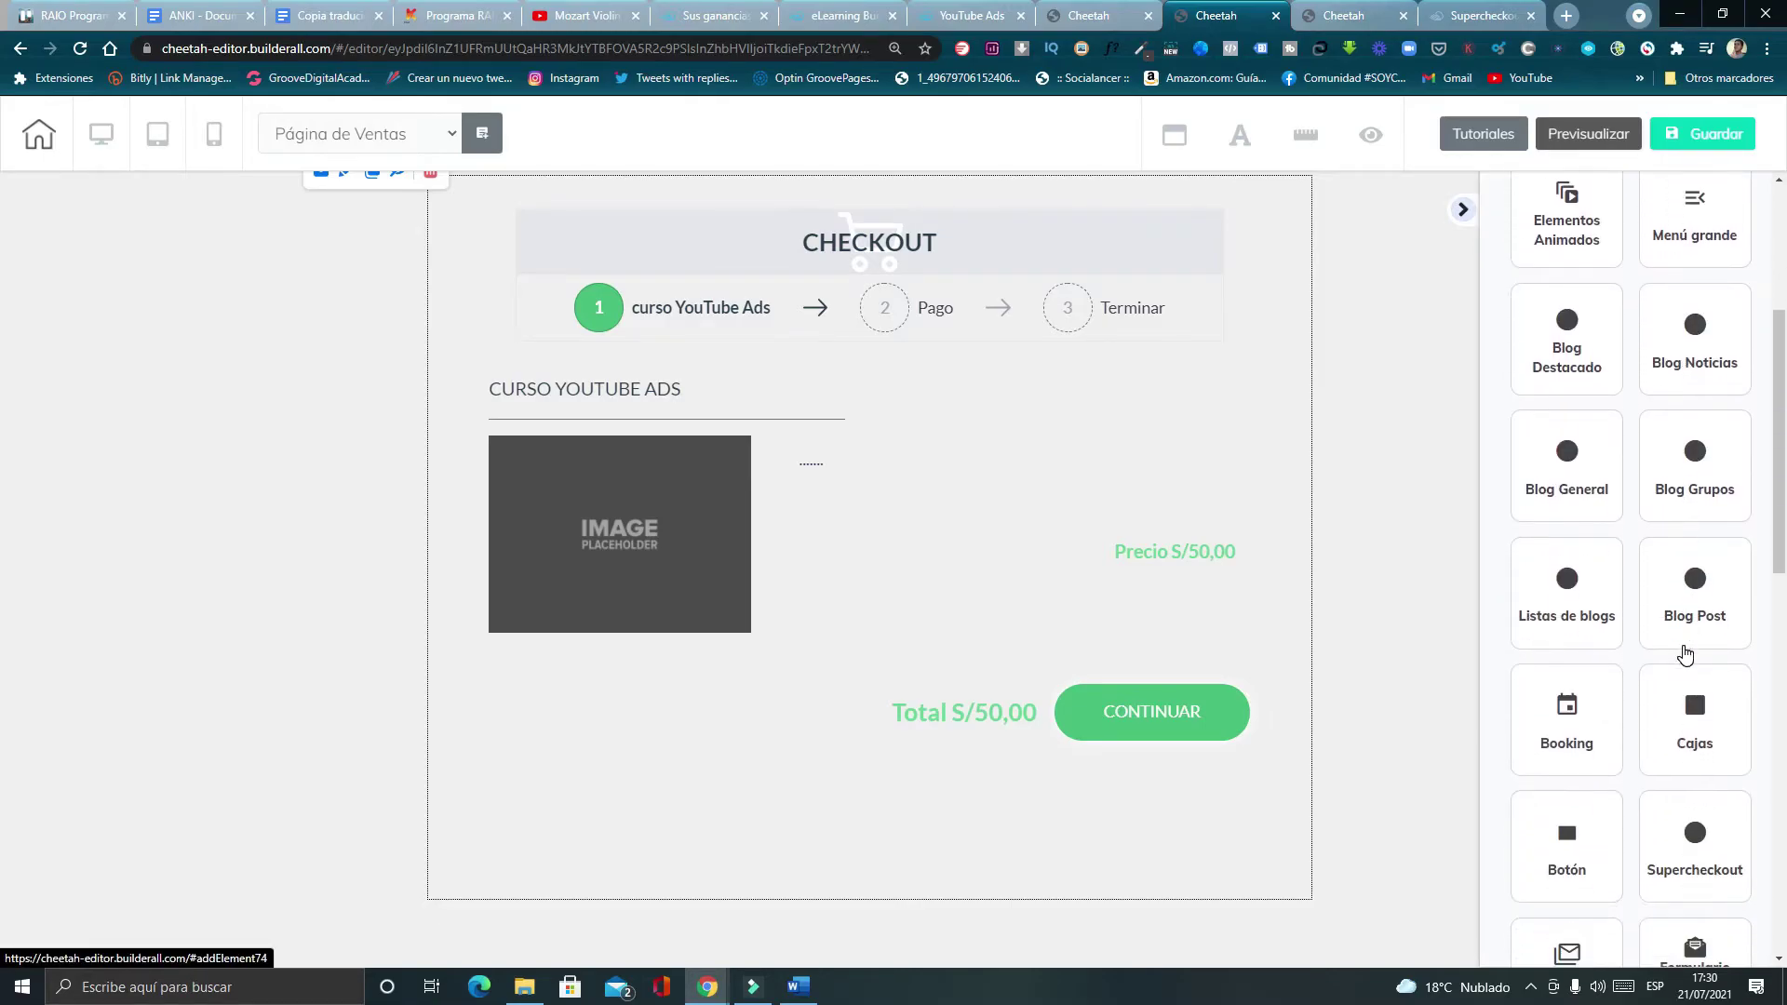
scroll(1685, 649, down, 2)
drag(1572, 677, 1571, 678)
drag(1635, 571, 652, 964)
scroll(826, 838, down, 4)
drag(636, 559, 805, 596)
click(899, 618)
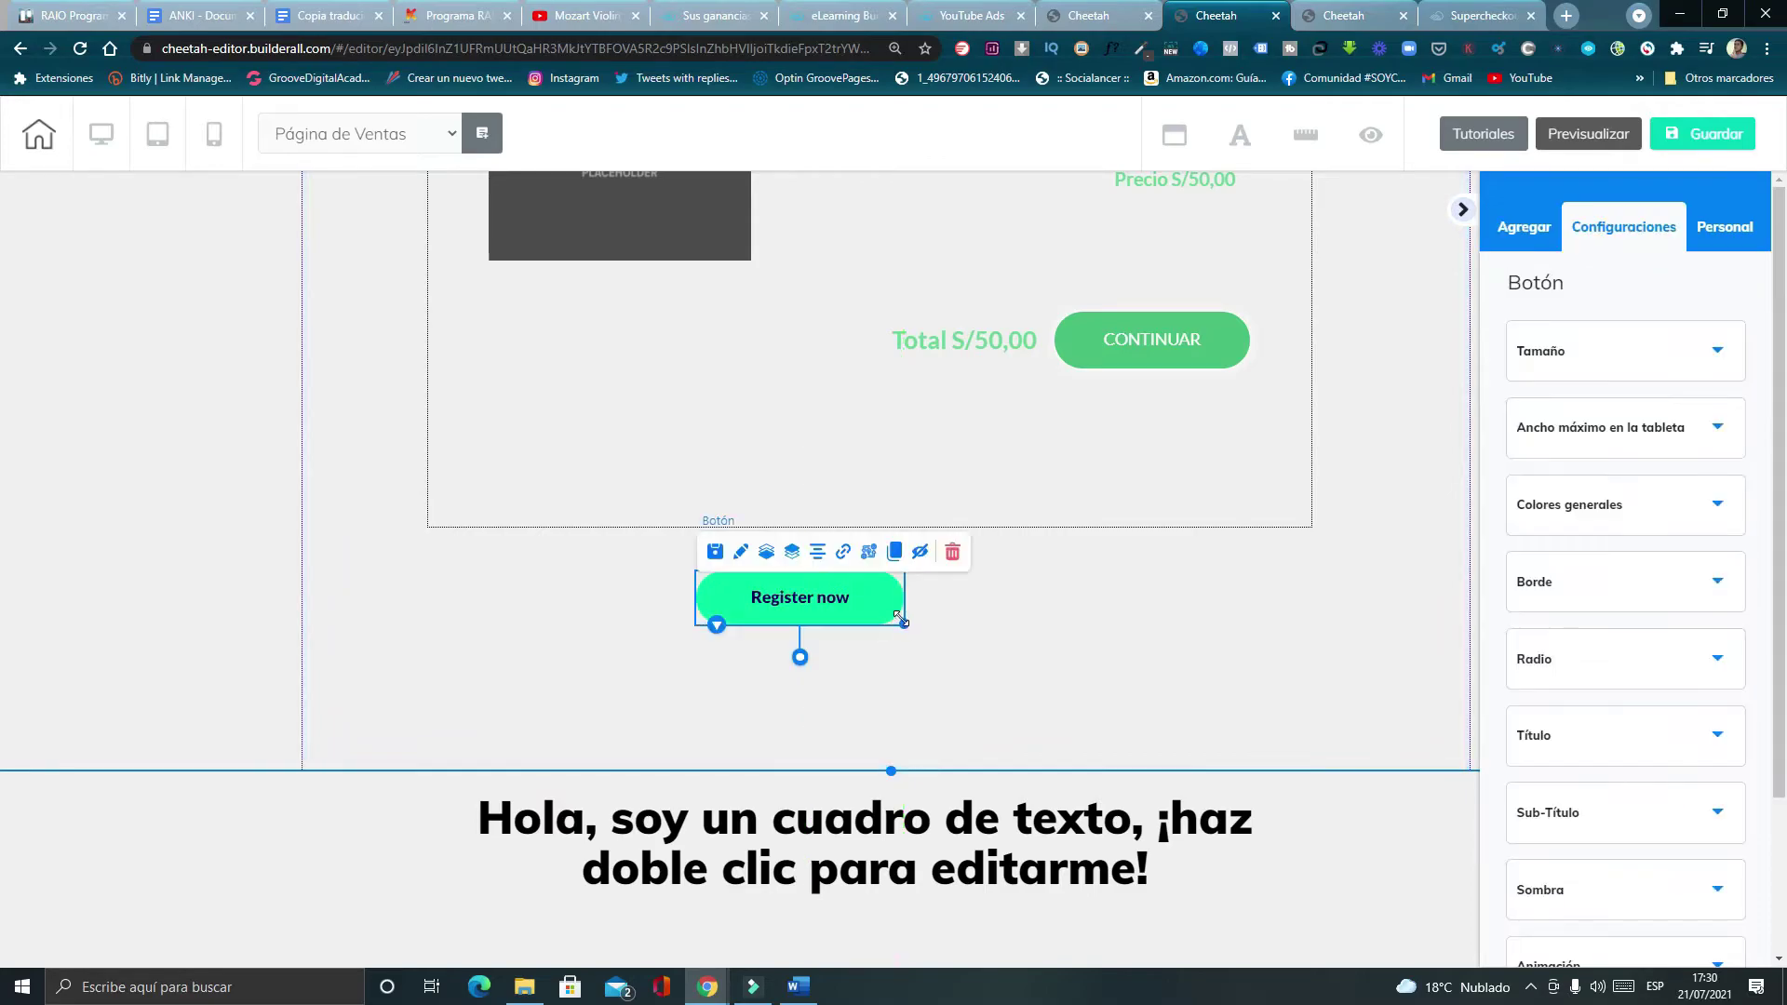
drag(903, 624, 1249, 653)
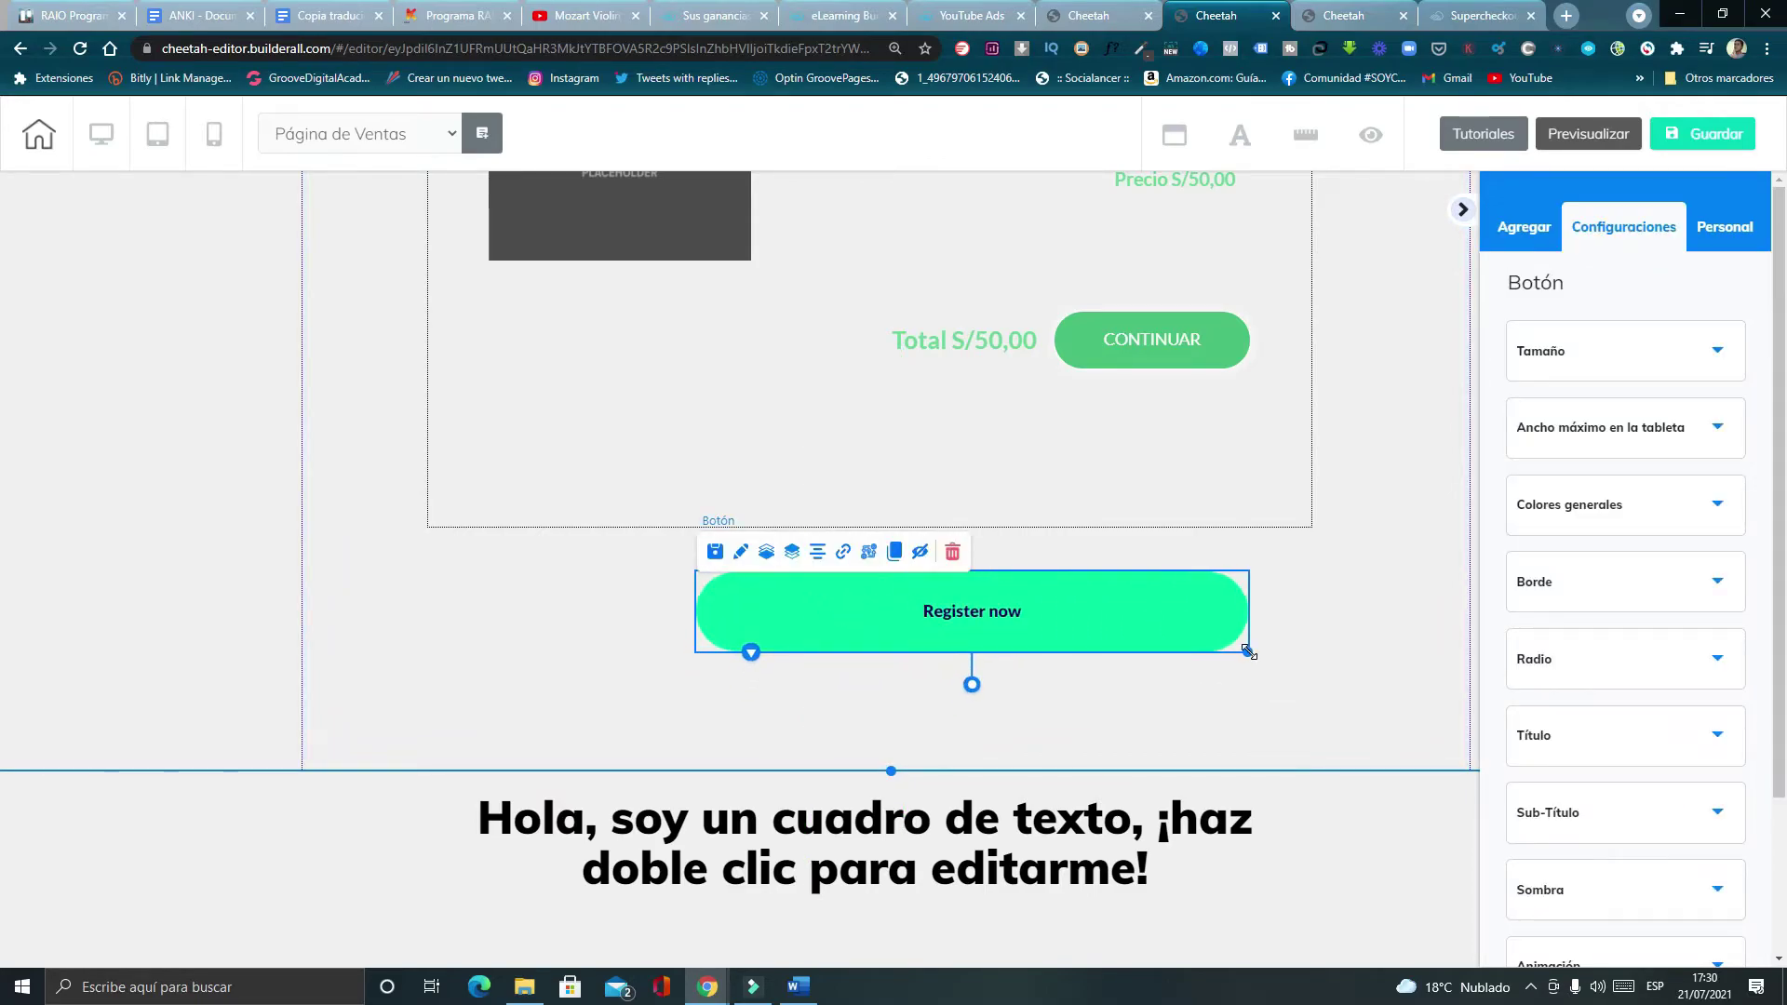
Link the "Register now" button to the Supercheckout product "curso YouTube Ads".
click(997, 607)
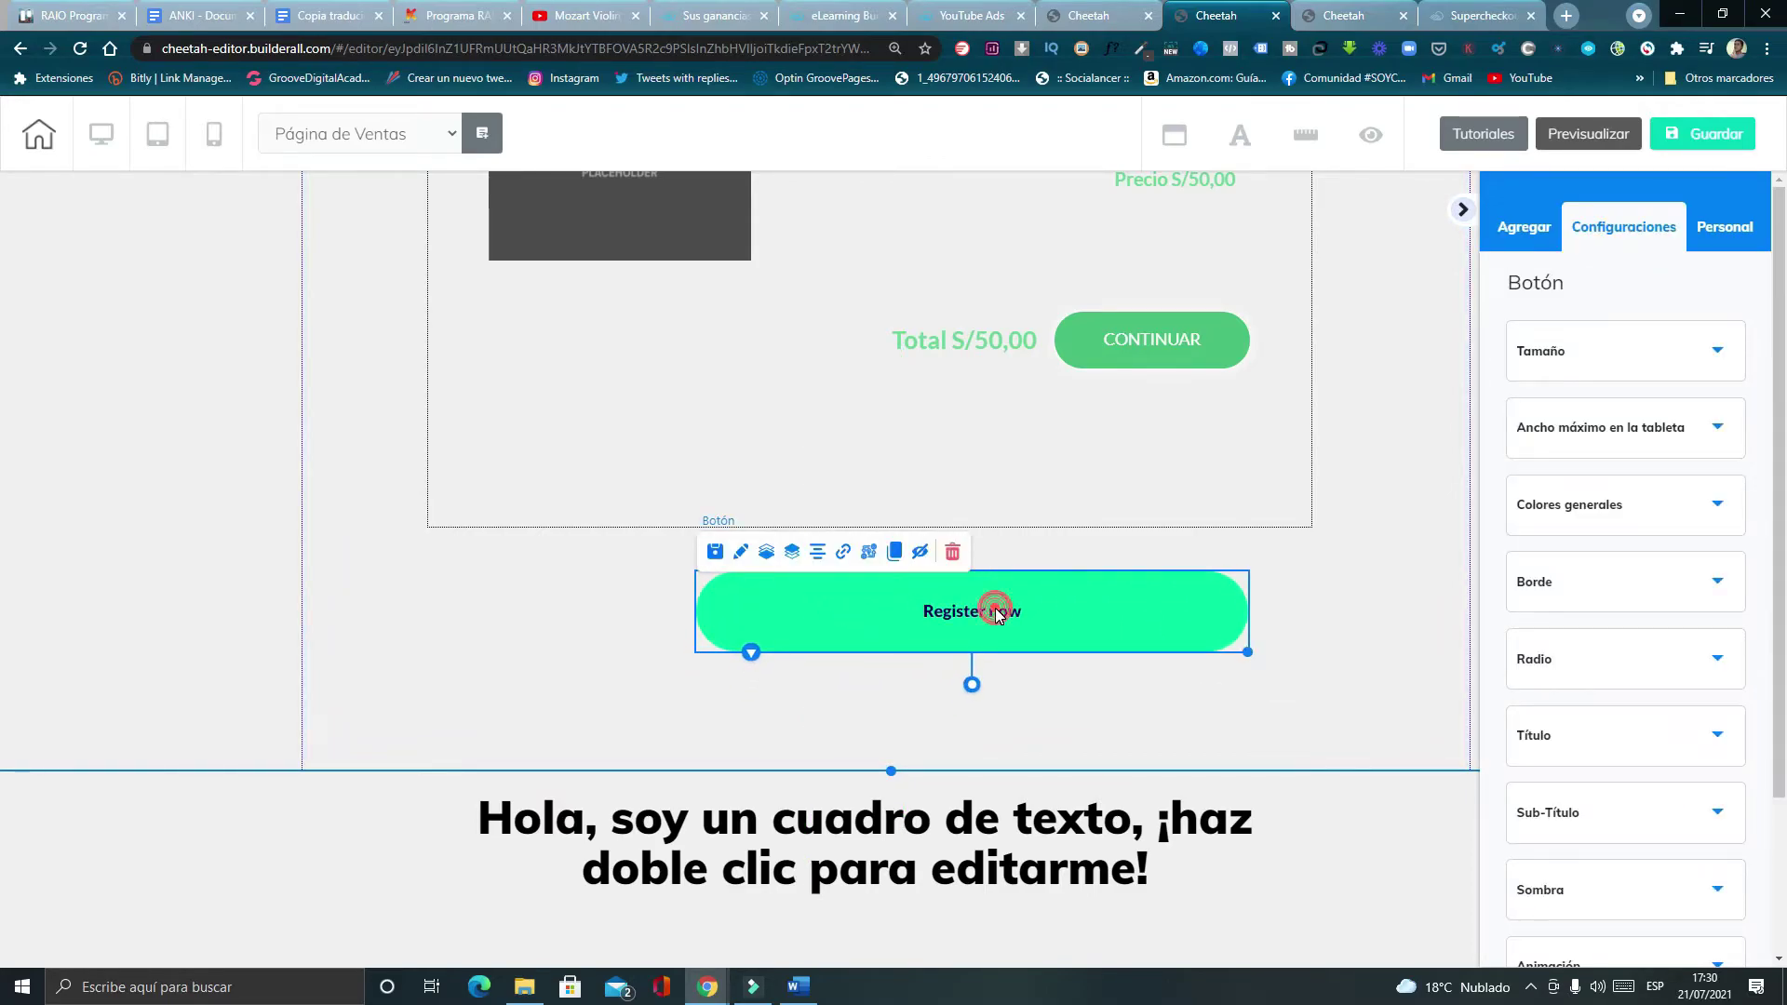
click(844, 553)
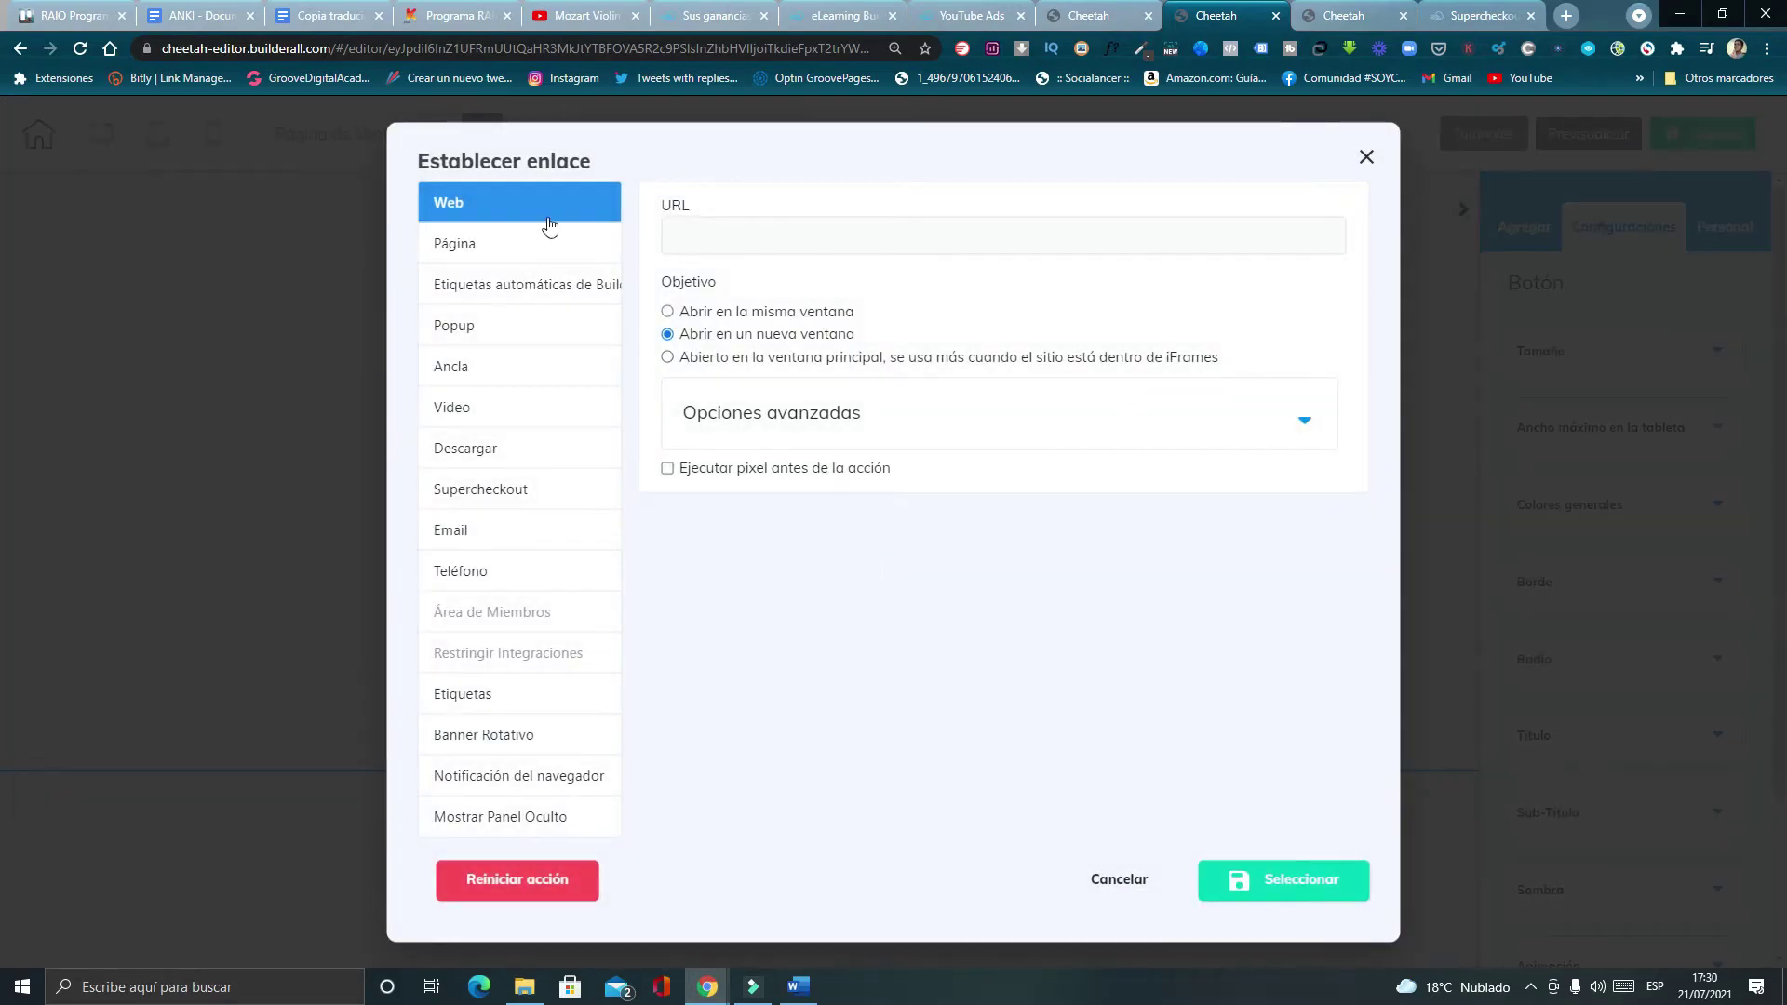
click(491, 489)
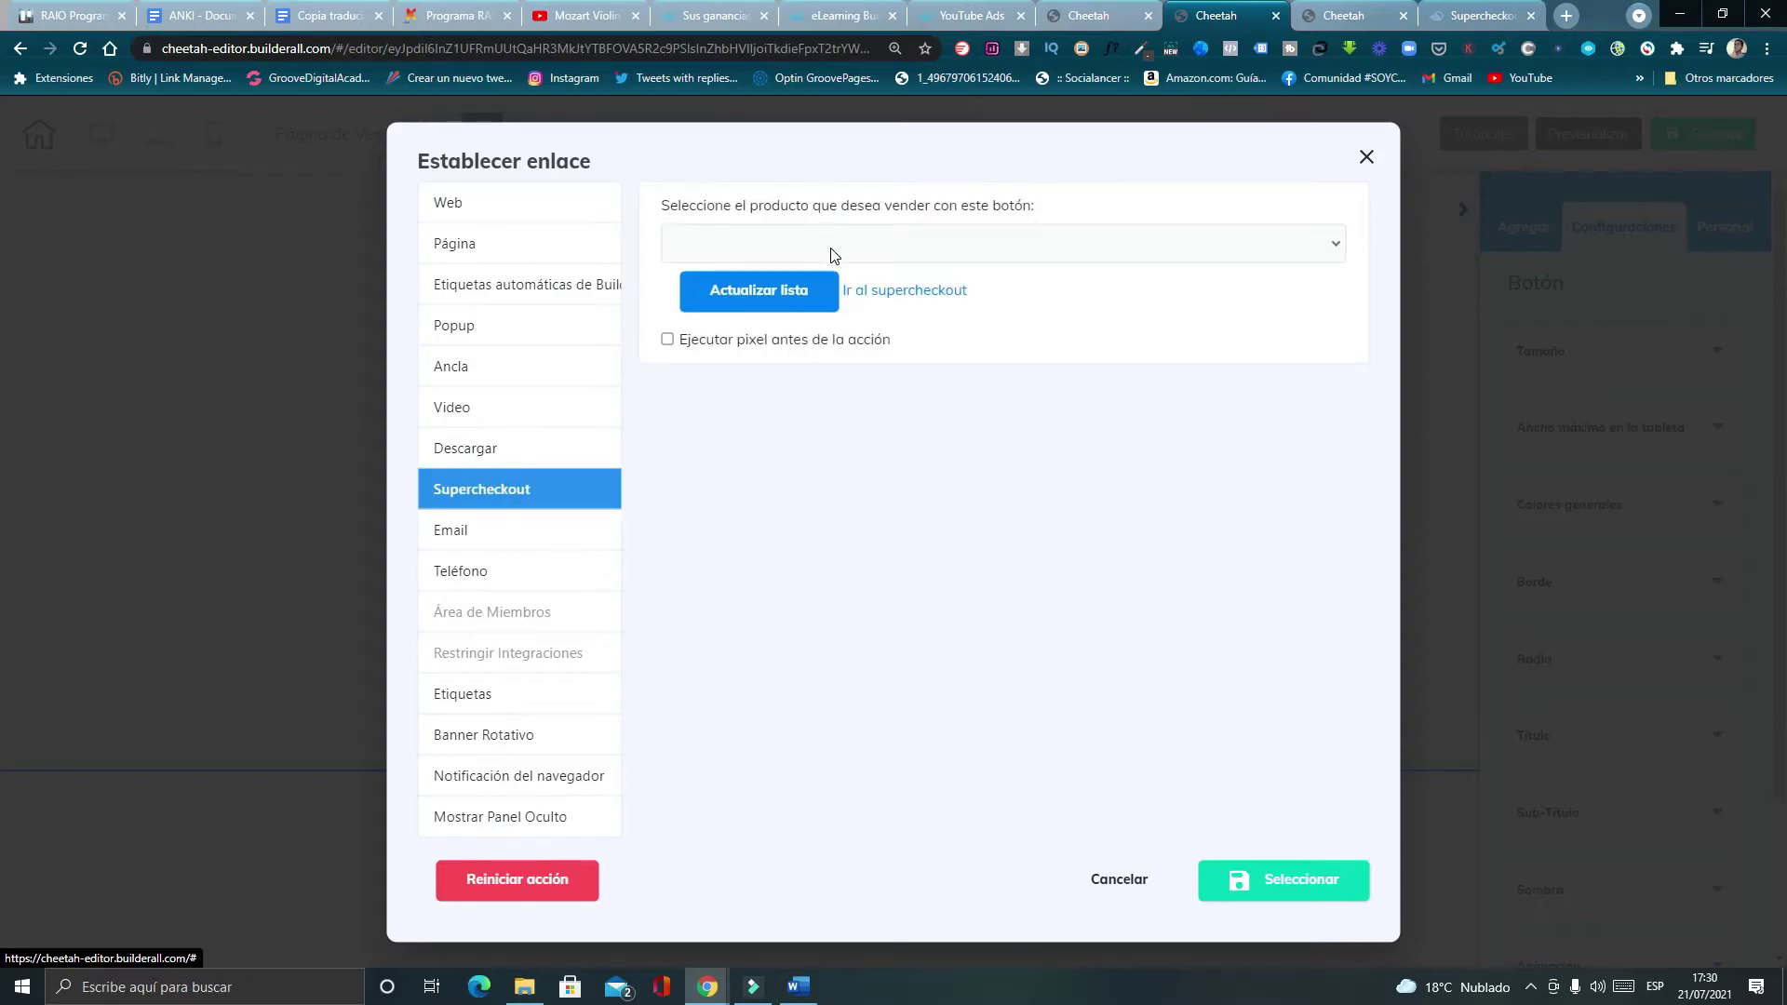
click(1254, 244)
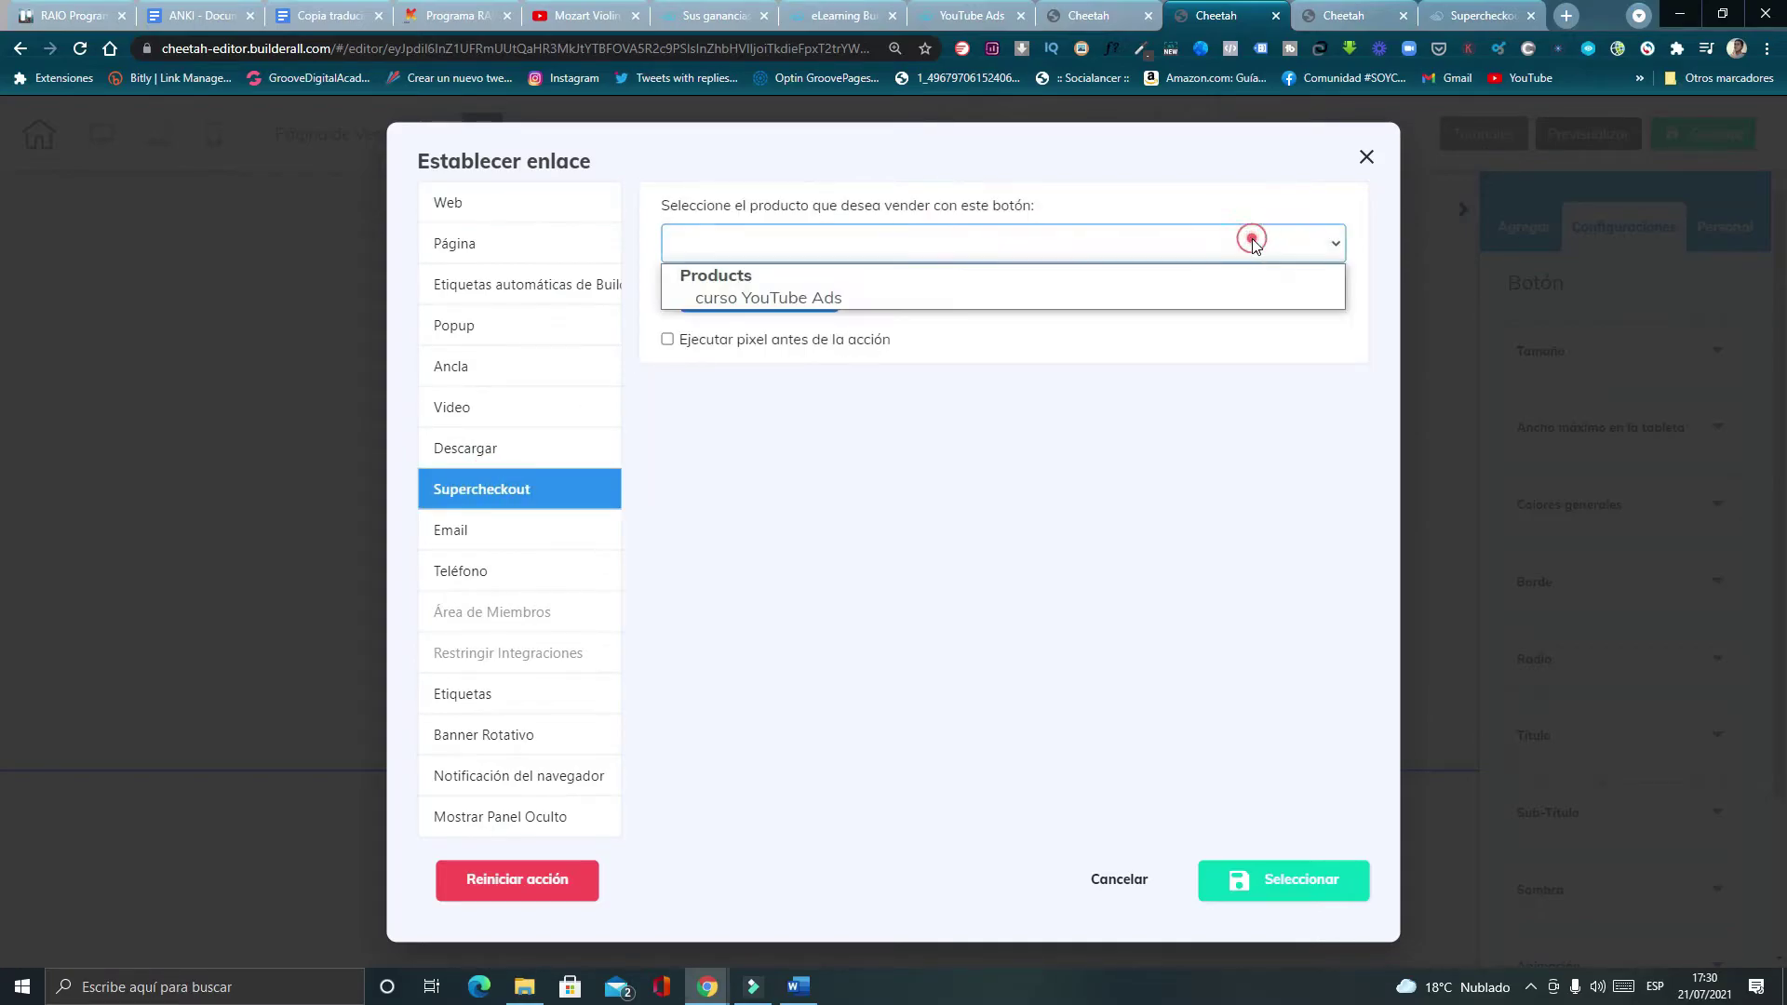
click(722, 299)
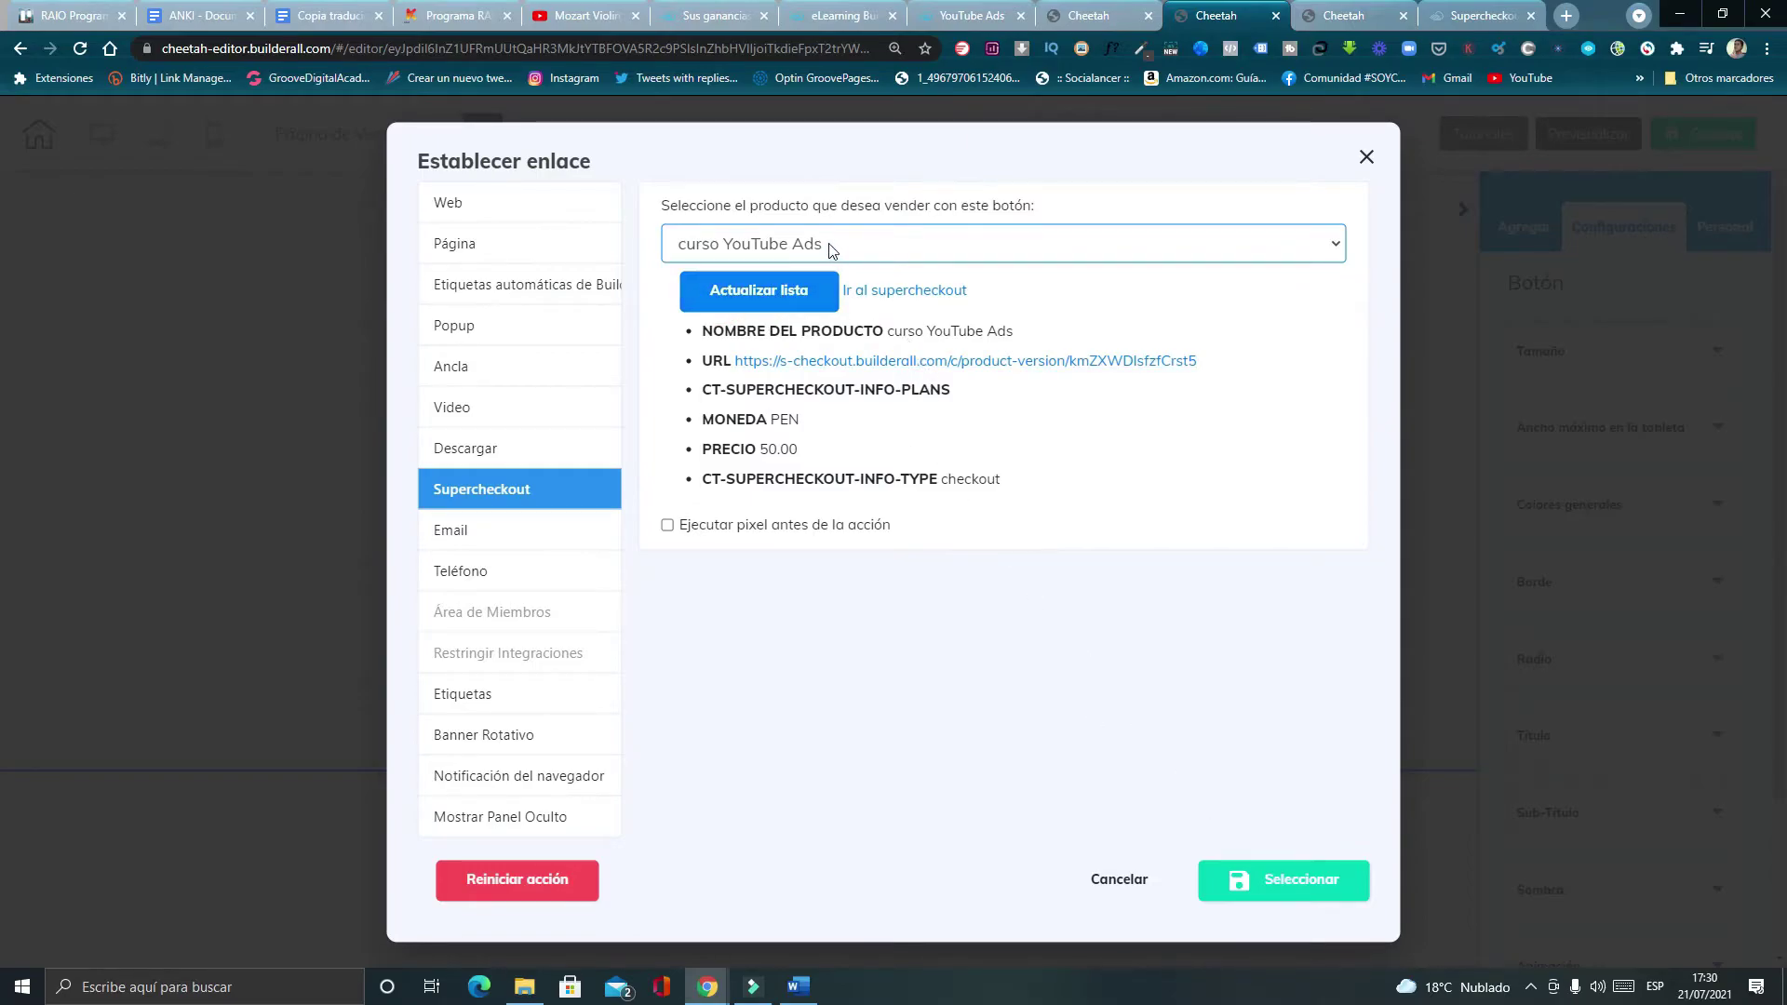
click(1275, 884)
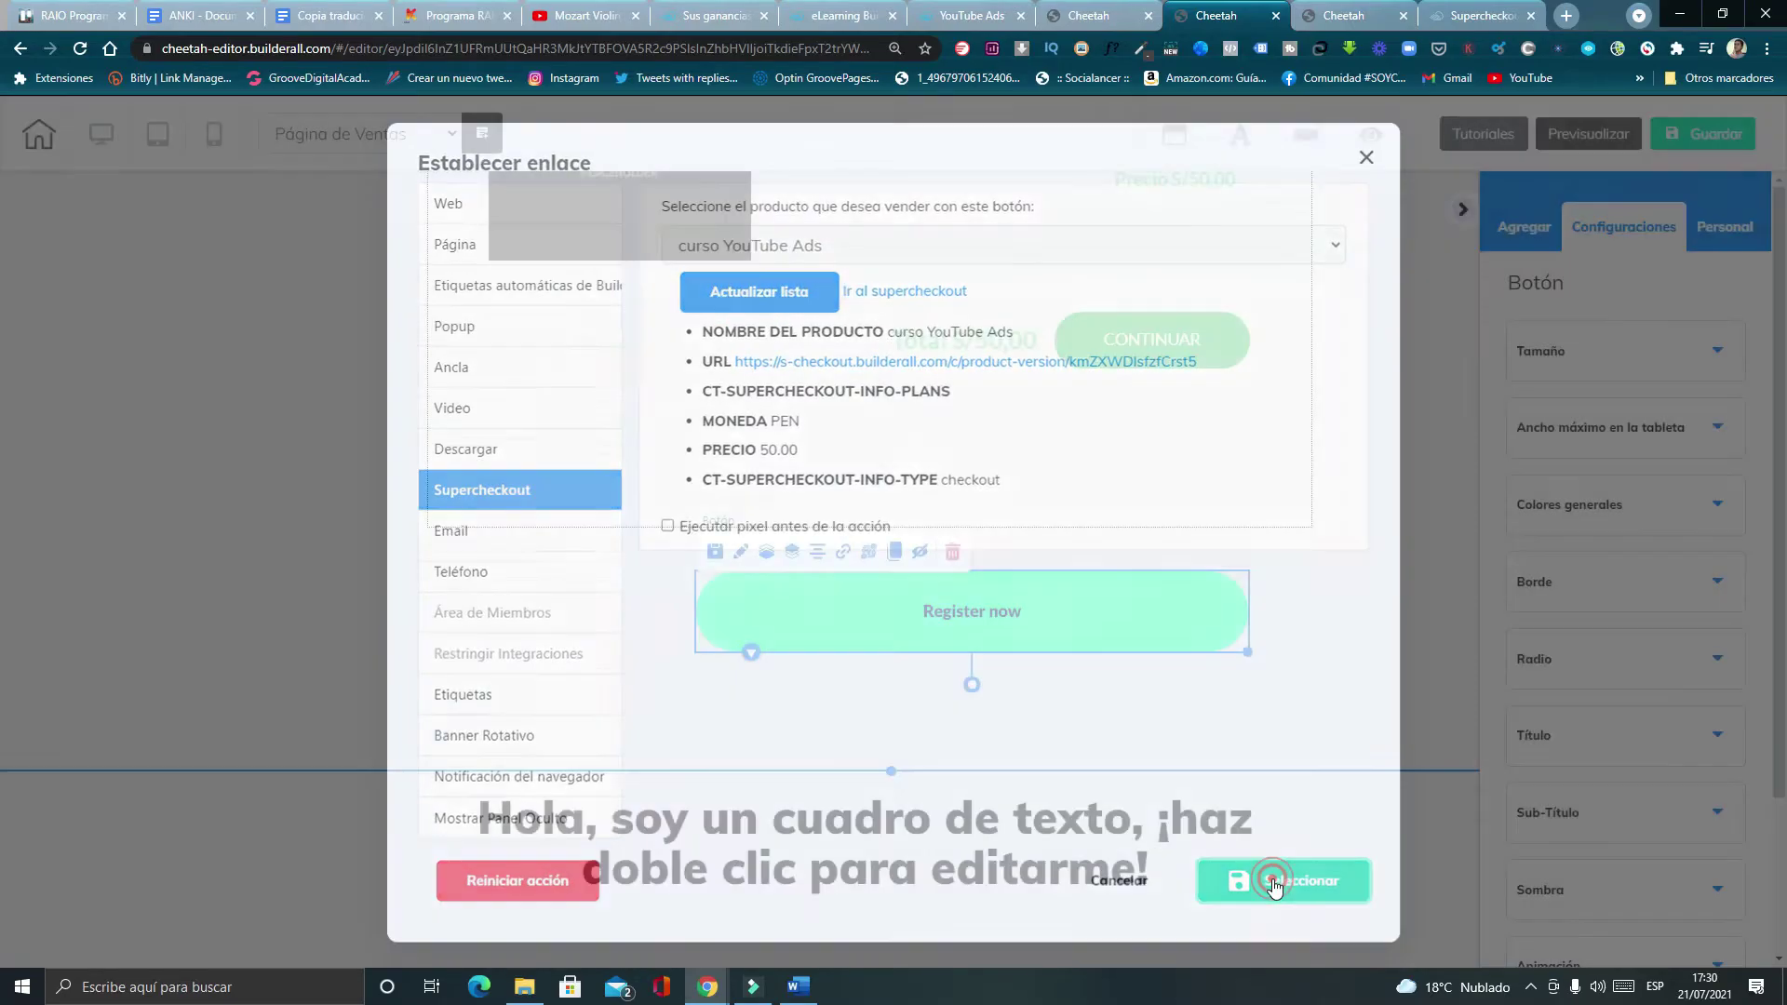
Save and publish the sales page, and open the published website.
scroll(1210, 777, up, 1)
click(1314, 758)
scroll(990, 735, up, 5)
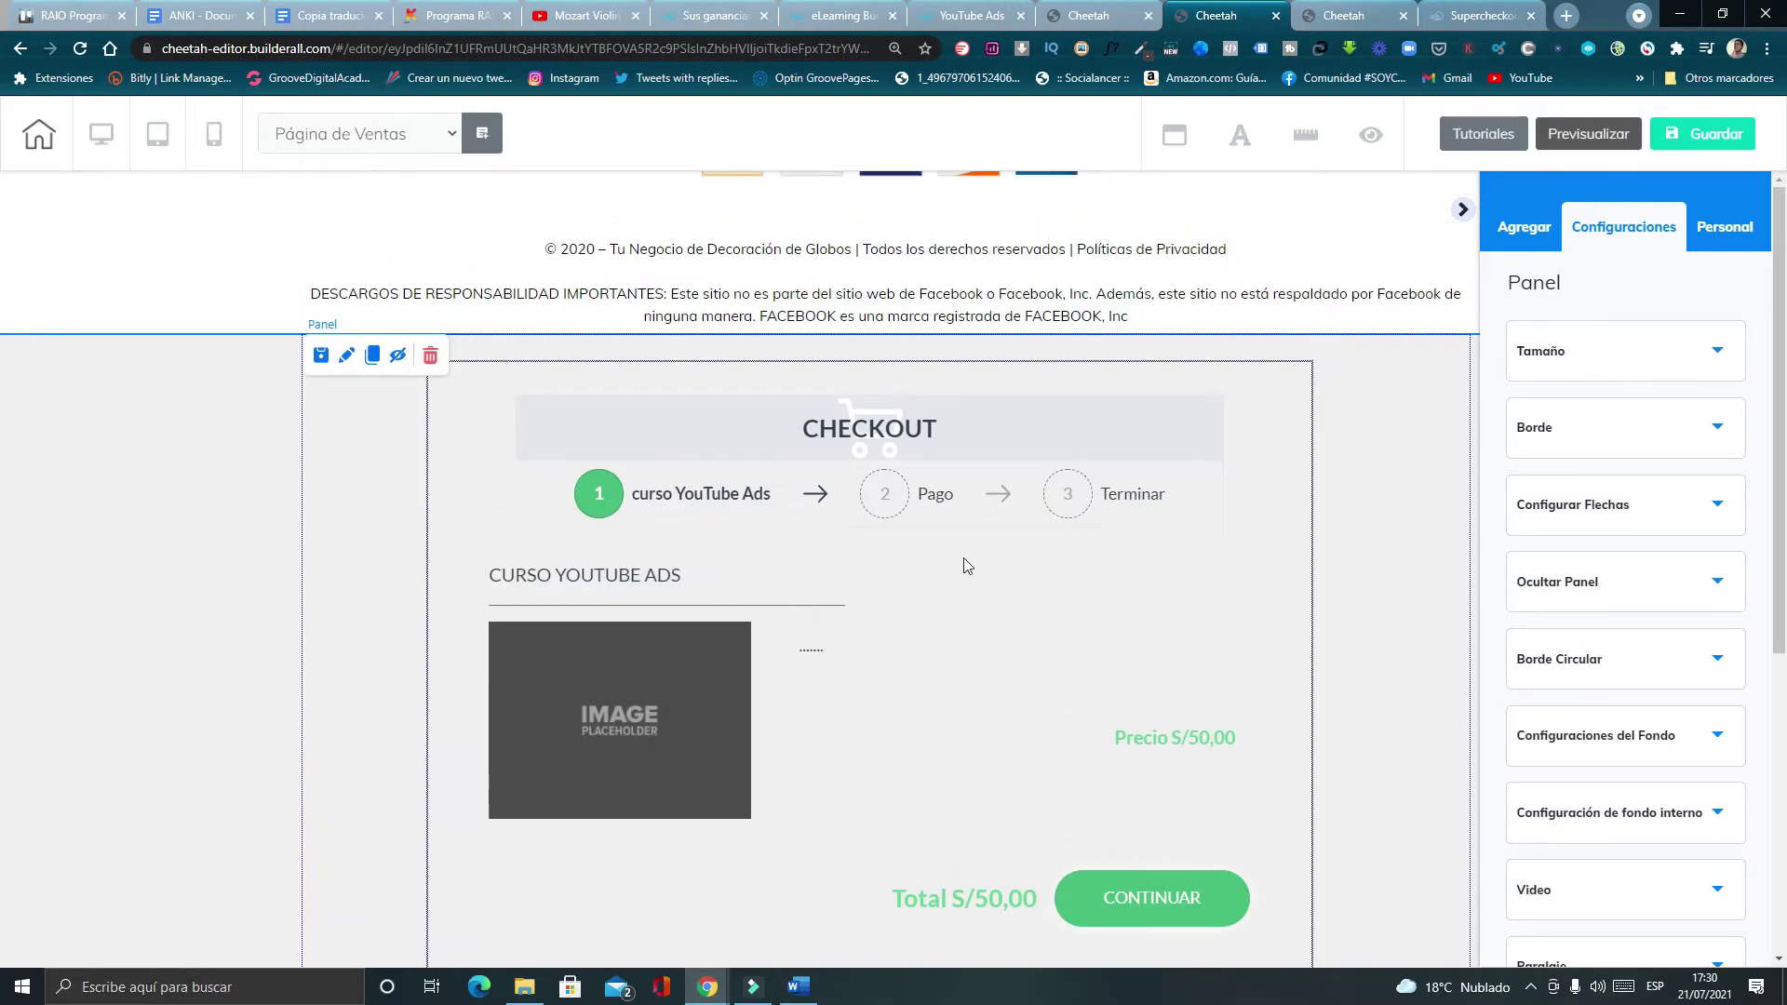
scroll(977, 563, down, 1)
click(1701, 135)
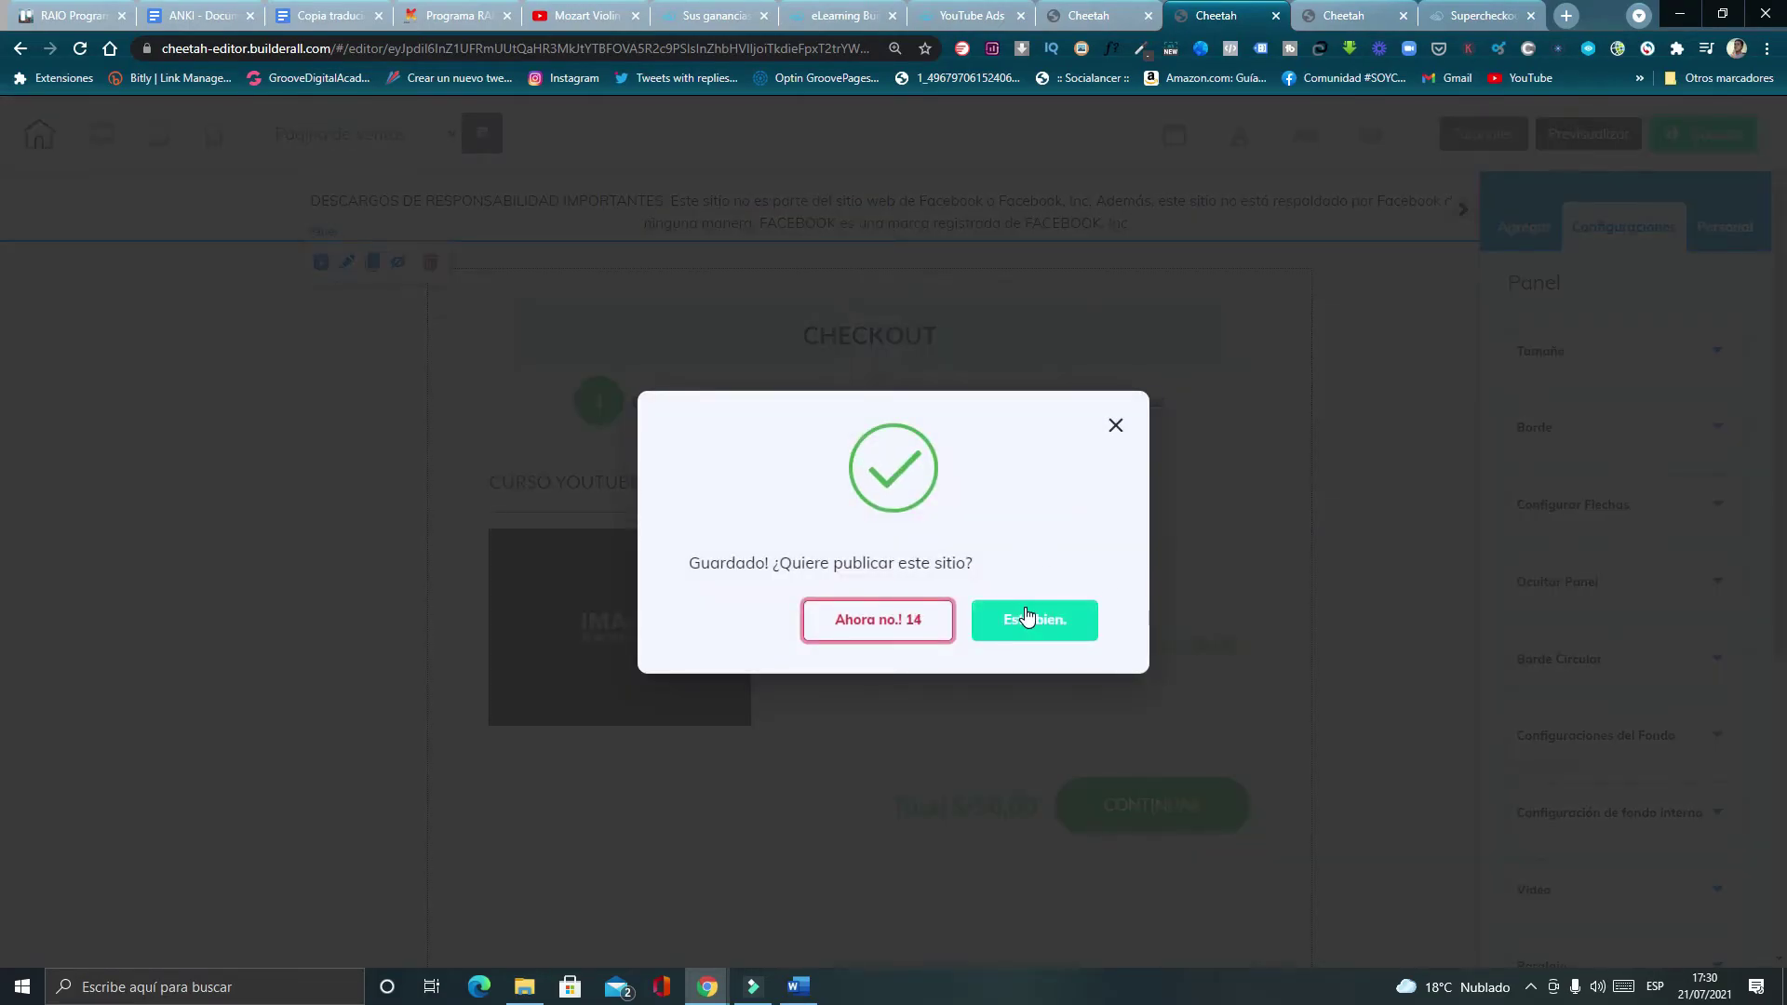
click(1028, 618)
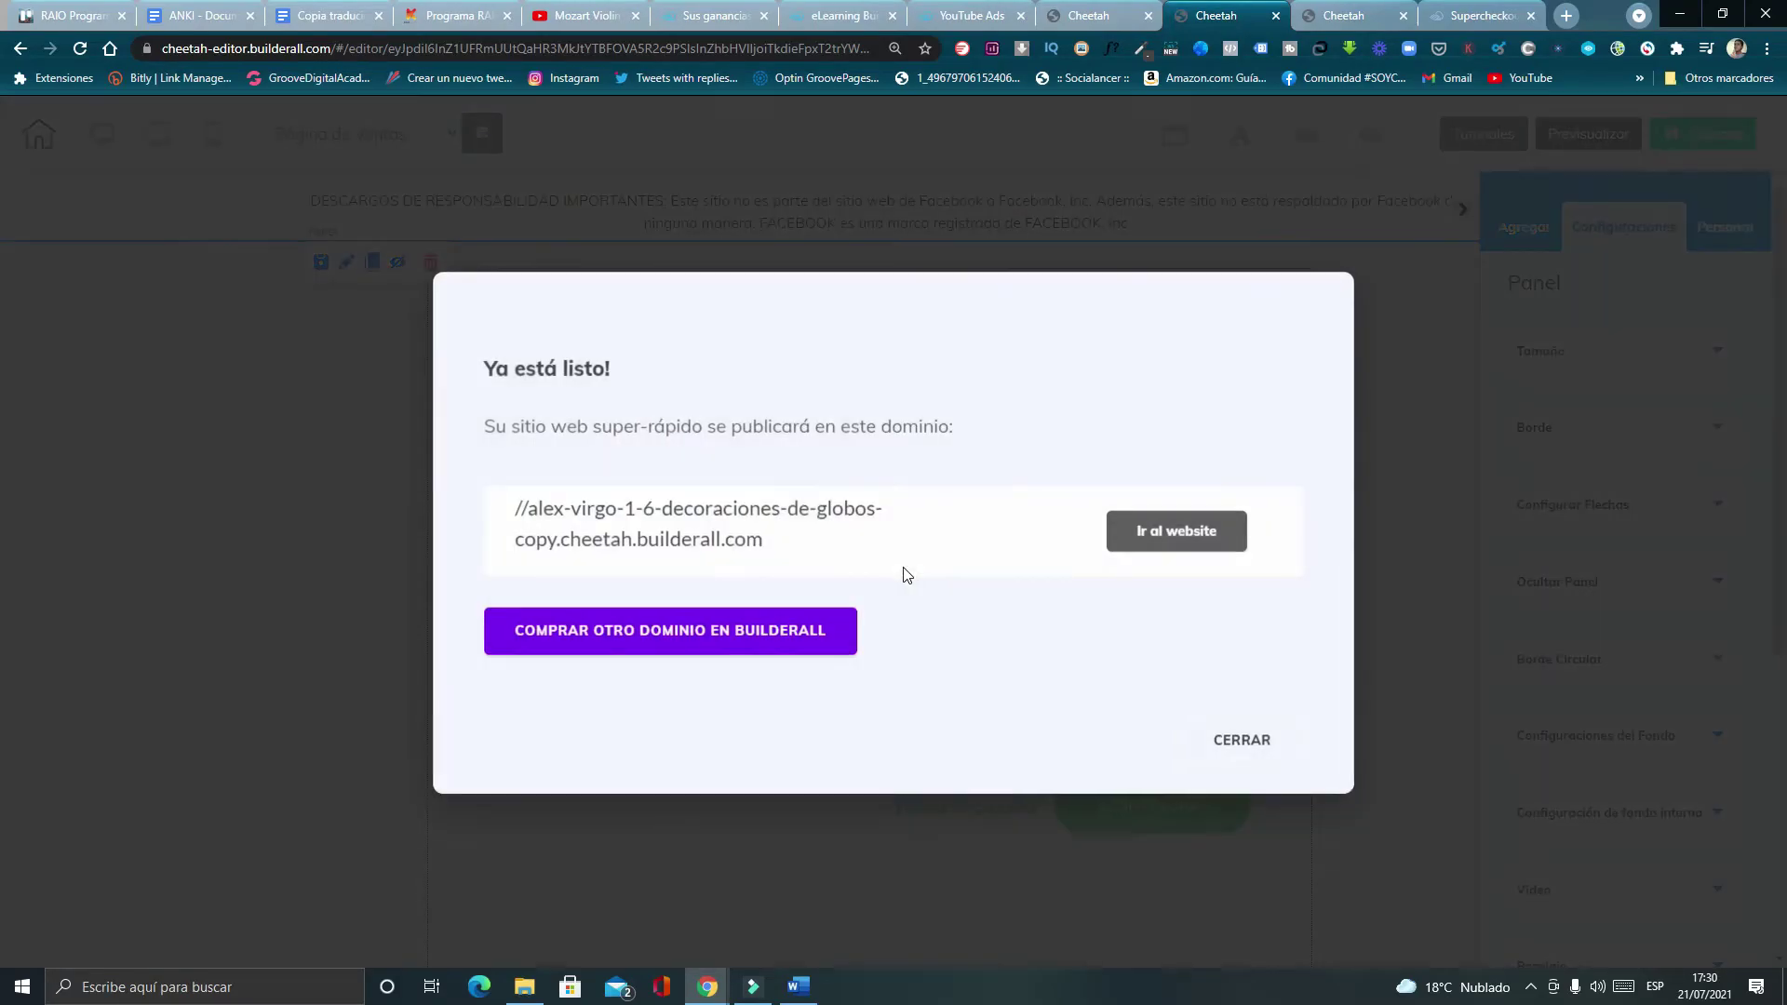
click(1180, 530)
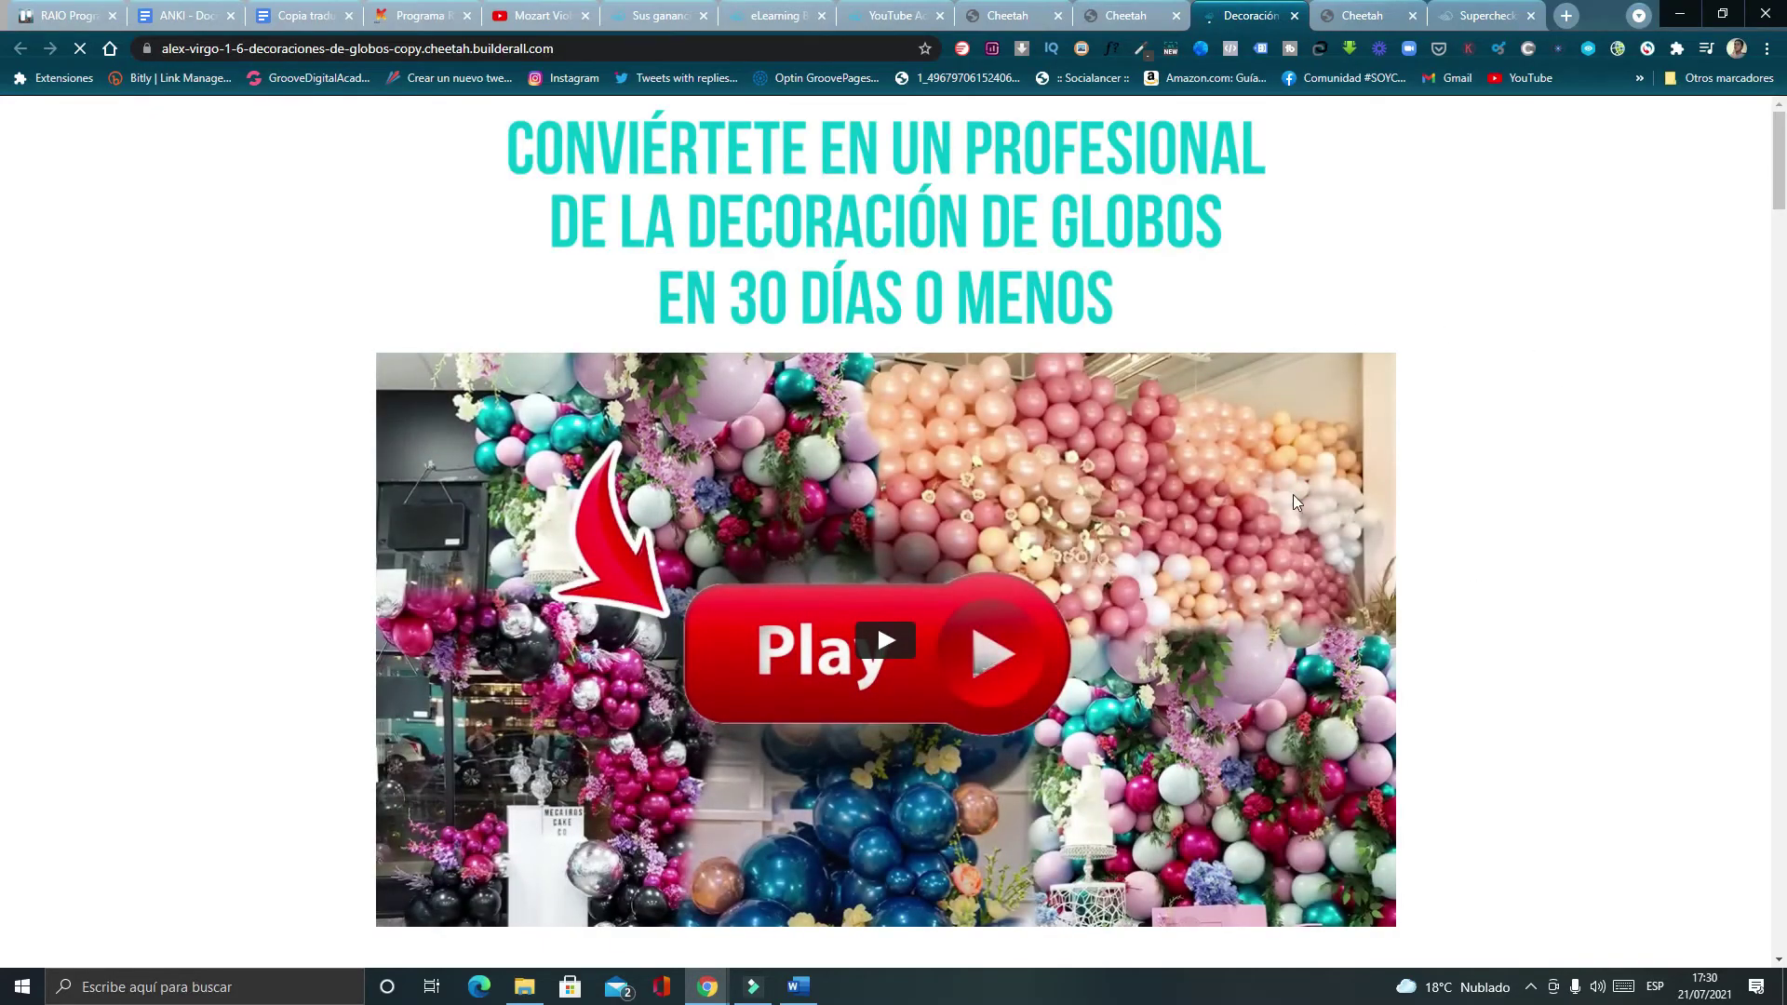
Examine the embedded checkout on the published page, continuing to its Pago stage to review the buyer, password and order sections.
scroll(1489, 391, down, 8)
drag(1777, 261, 1778, 907)
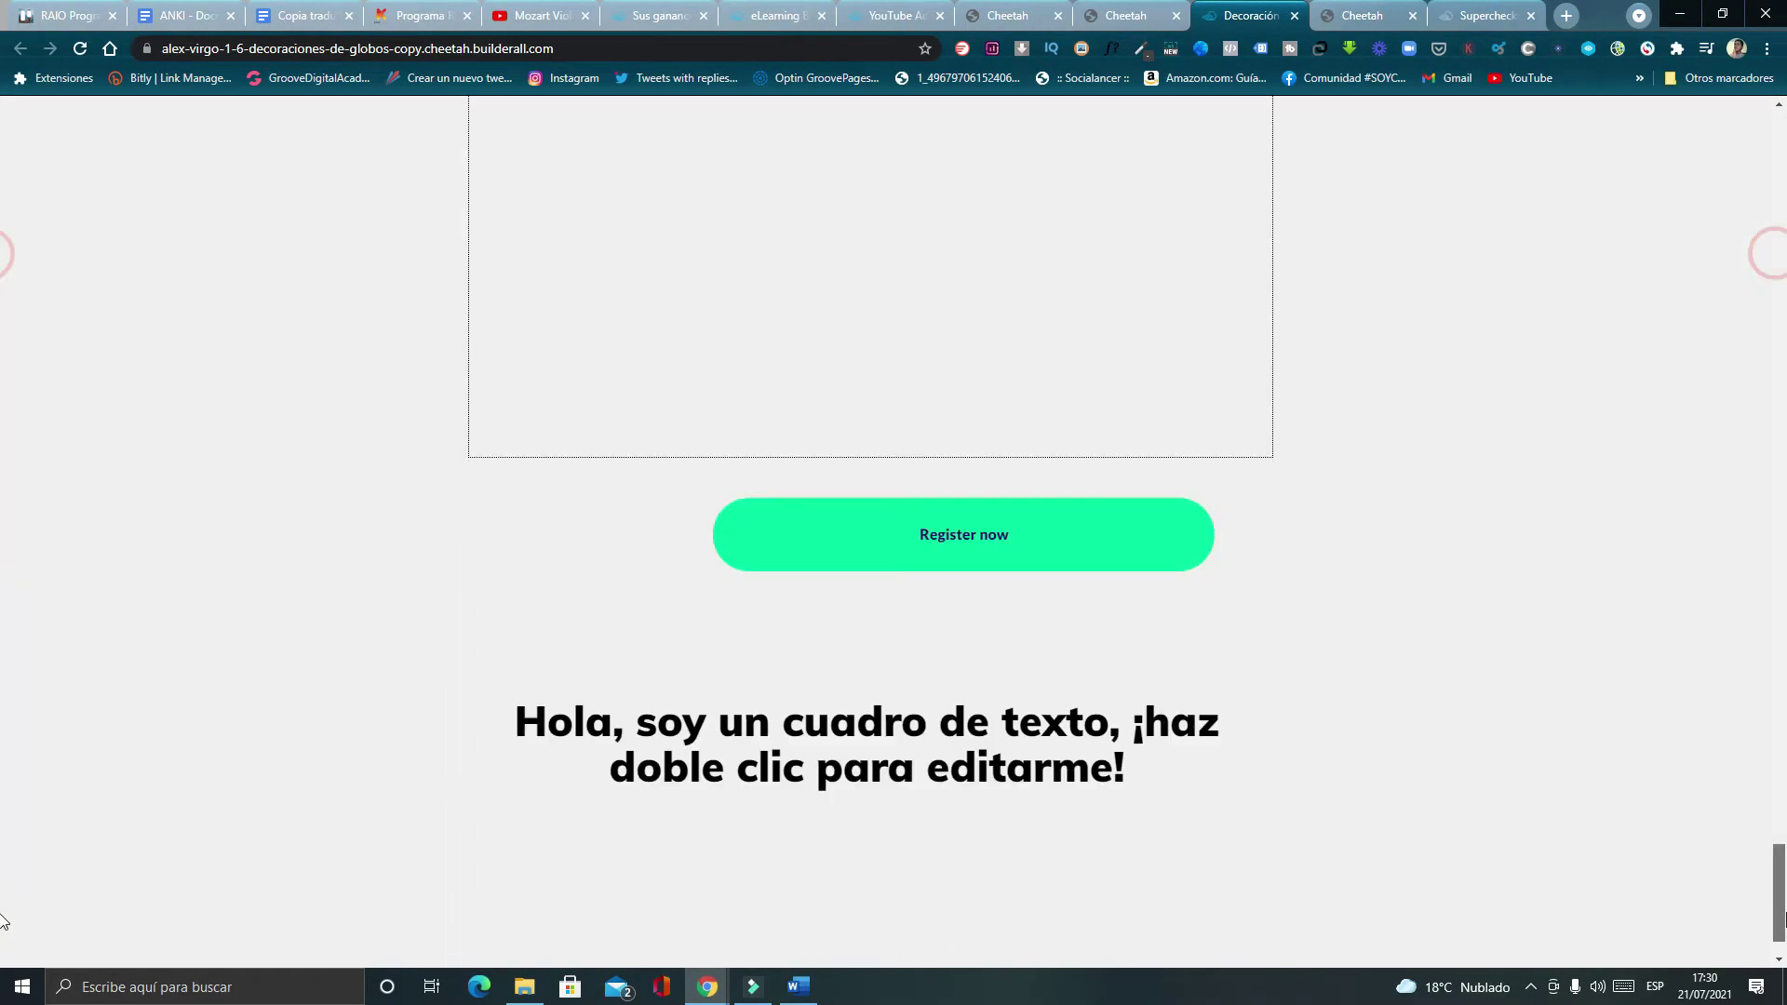
scroll(1108, 720, up, 4)
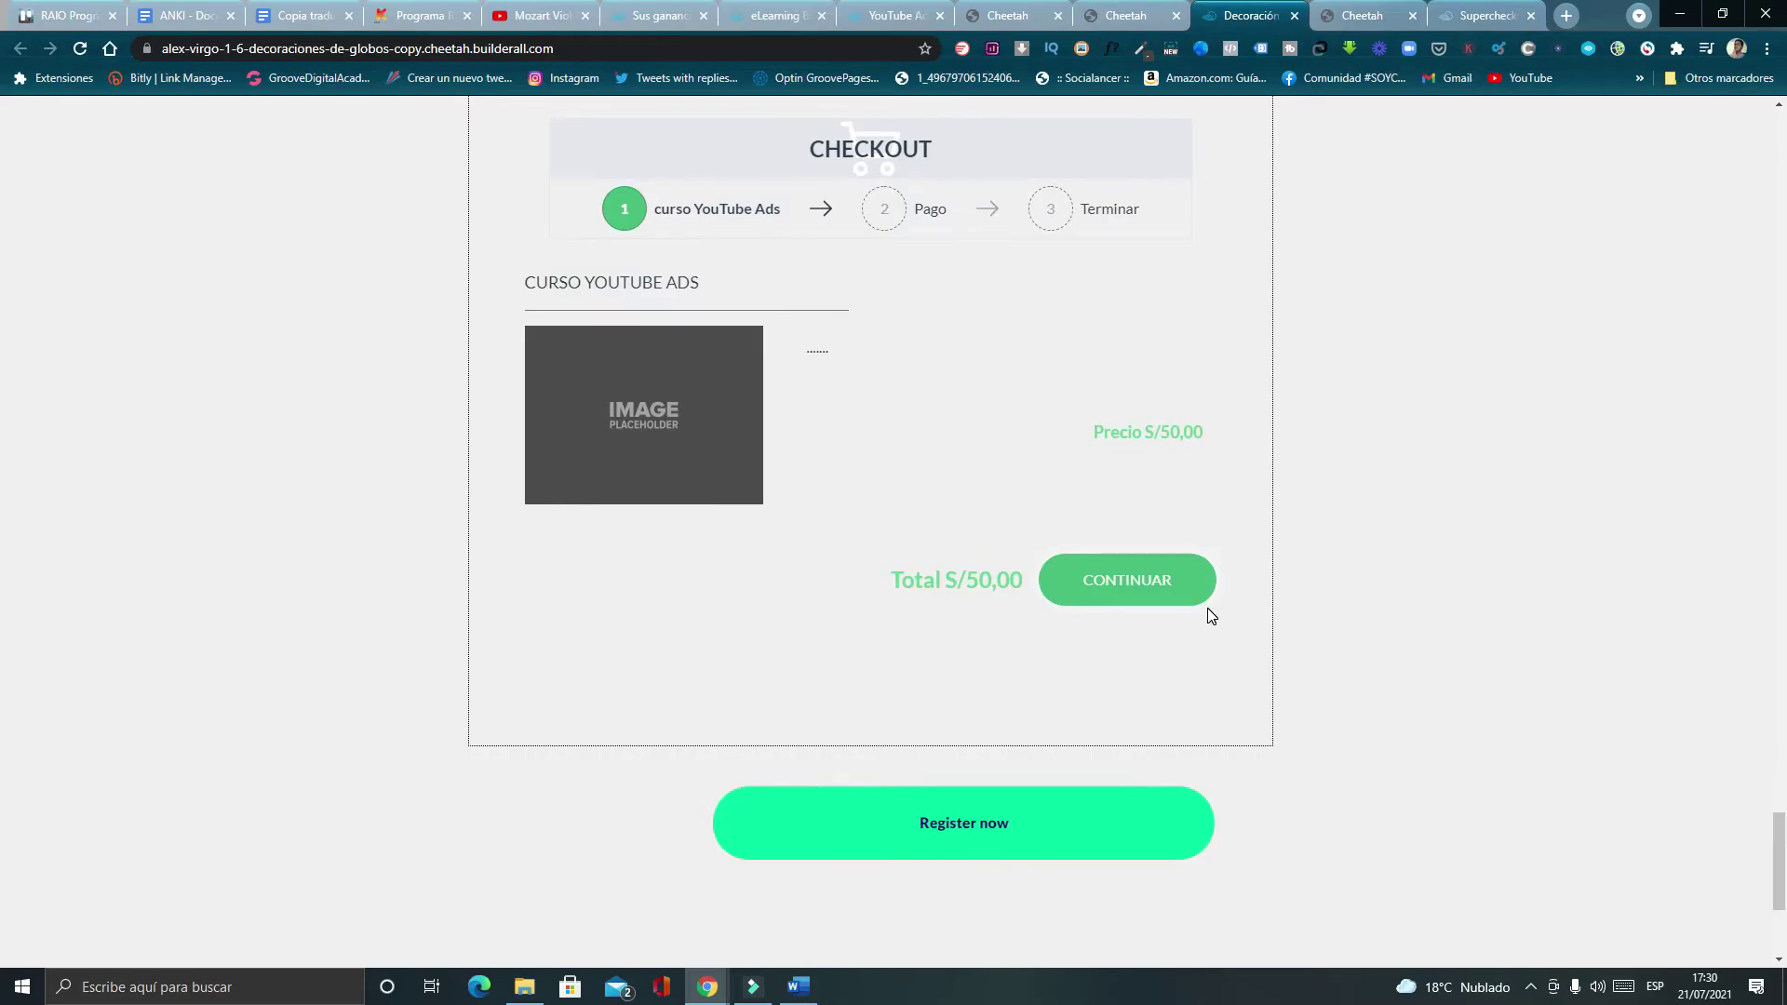
scroll(951, 478, up, 5)
scroll(909, 371, down, 4)
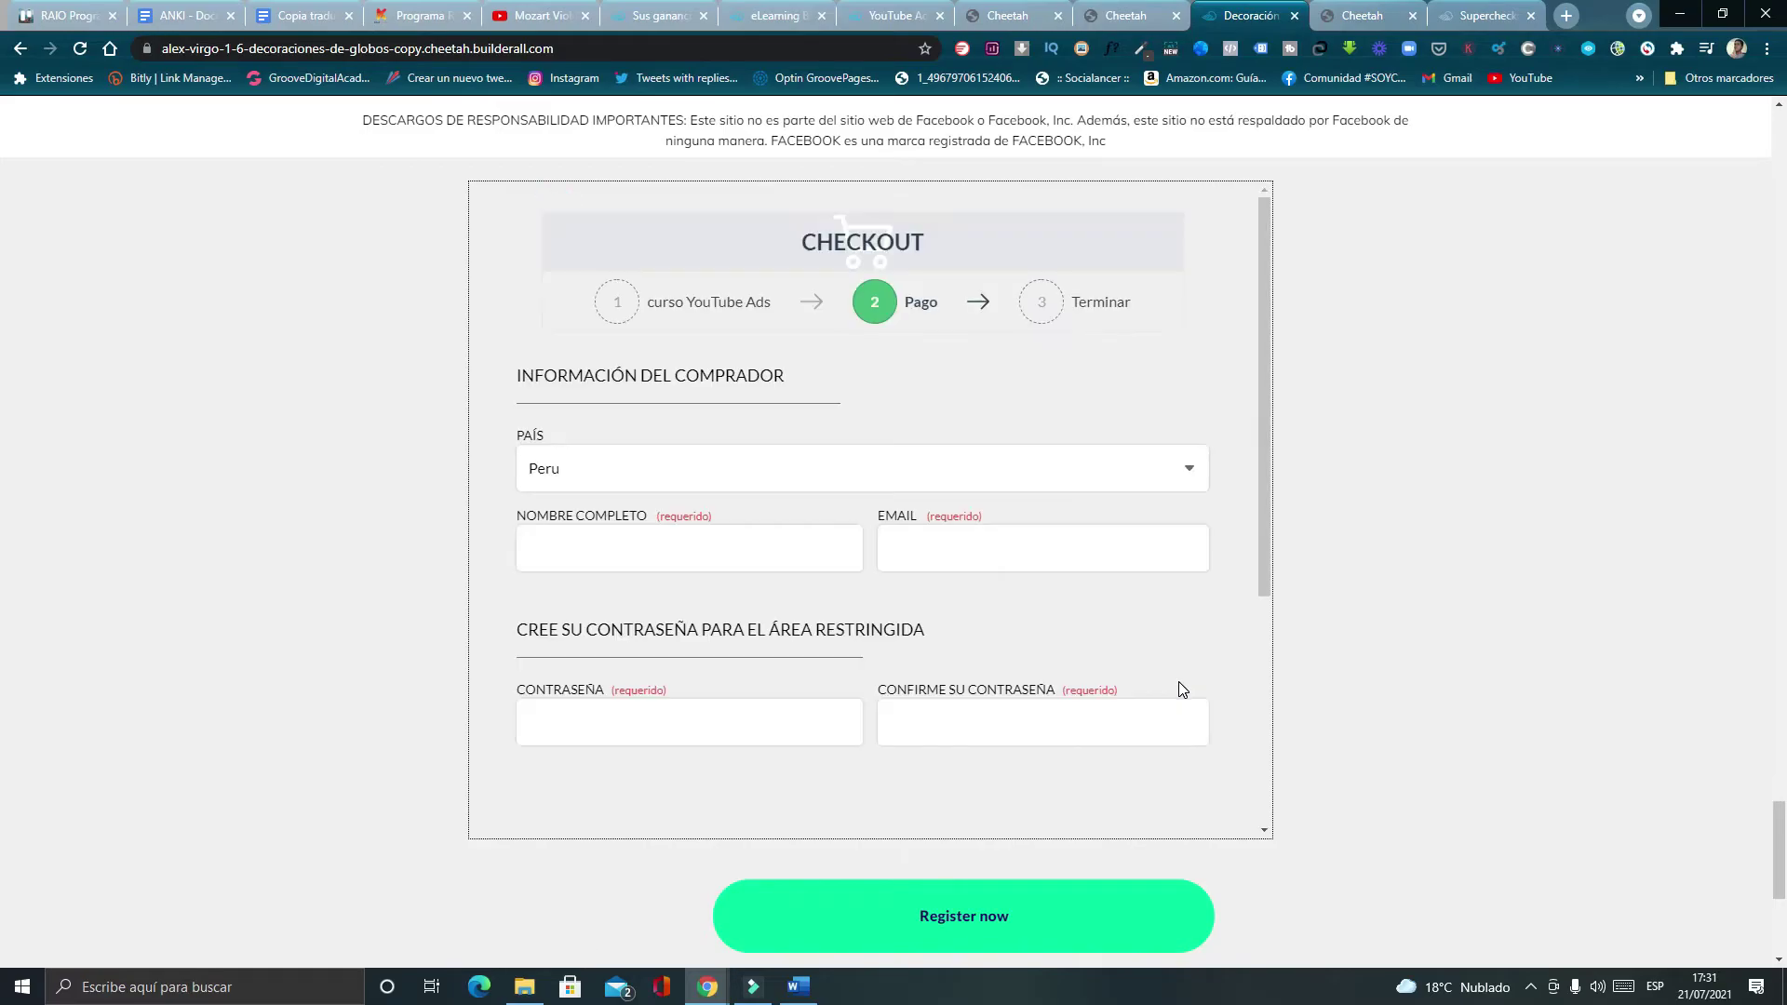
scroll(806, 642, down, 4)
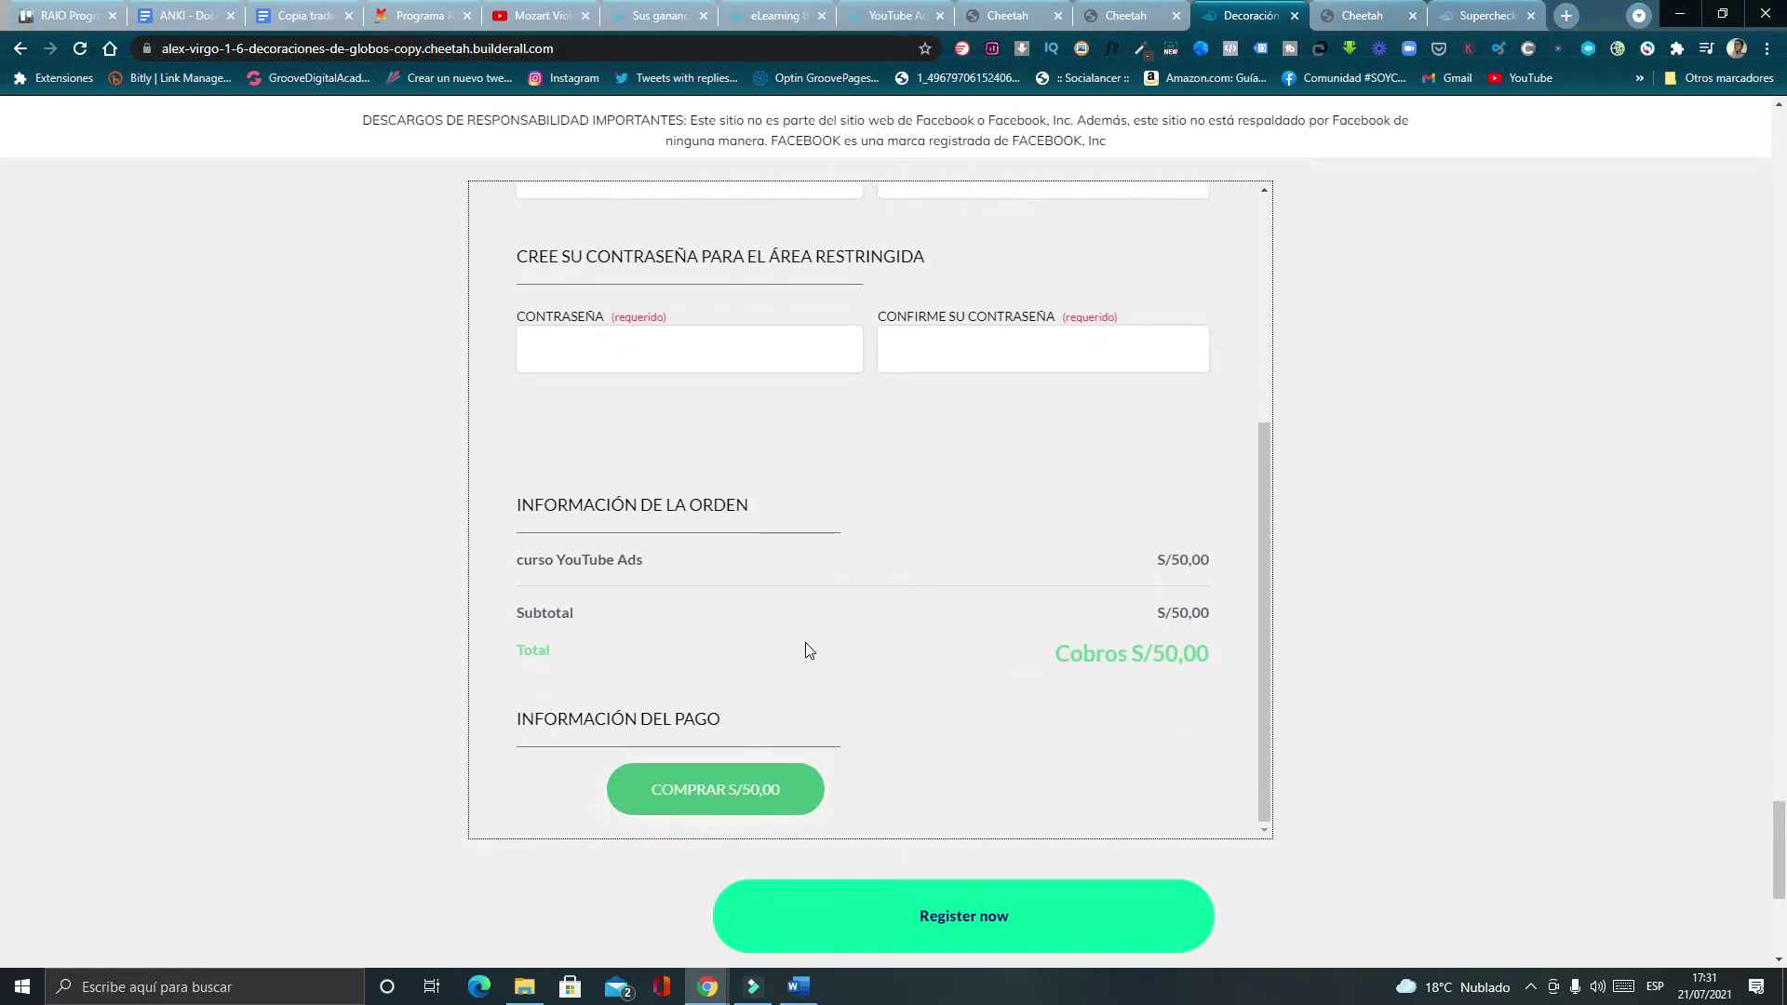
scroll(639, 735, up, 8)
scroll(953, 527, down, 7)
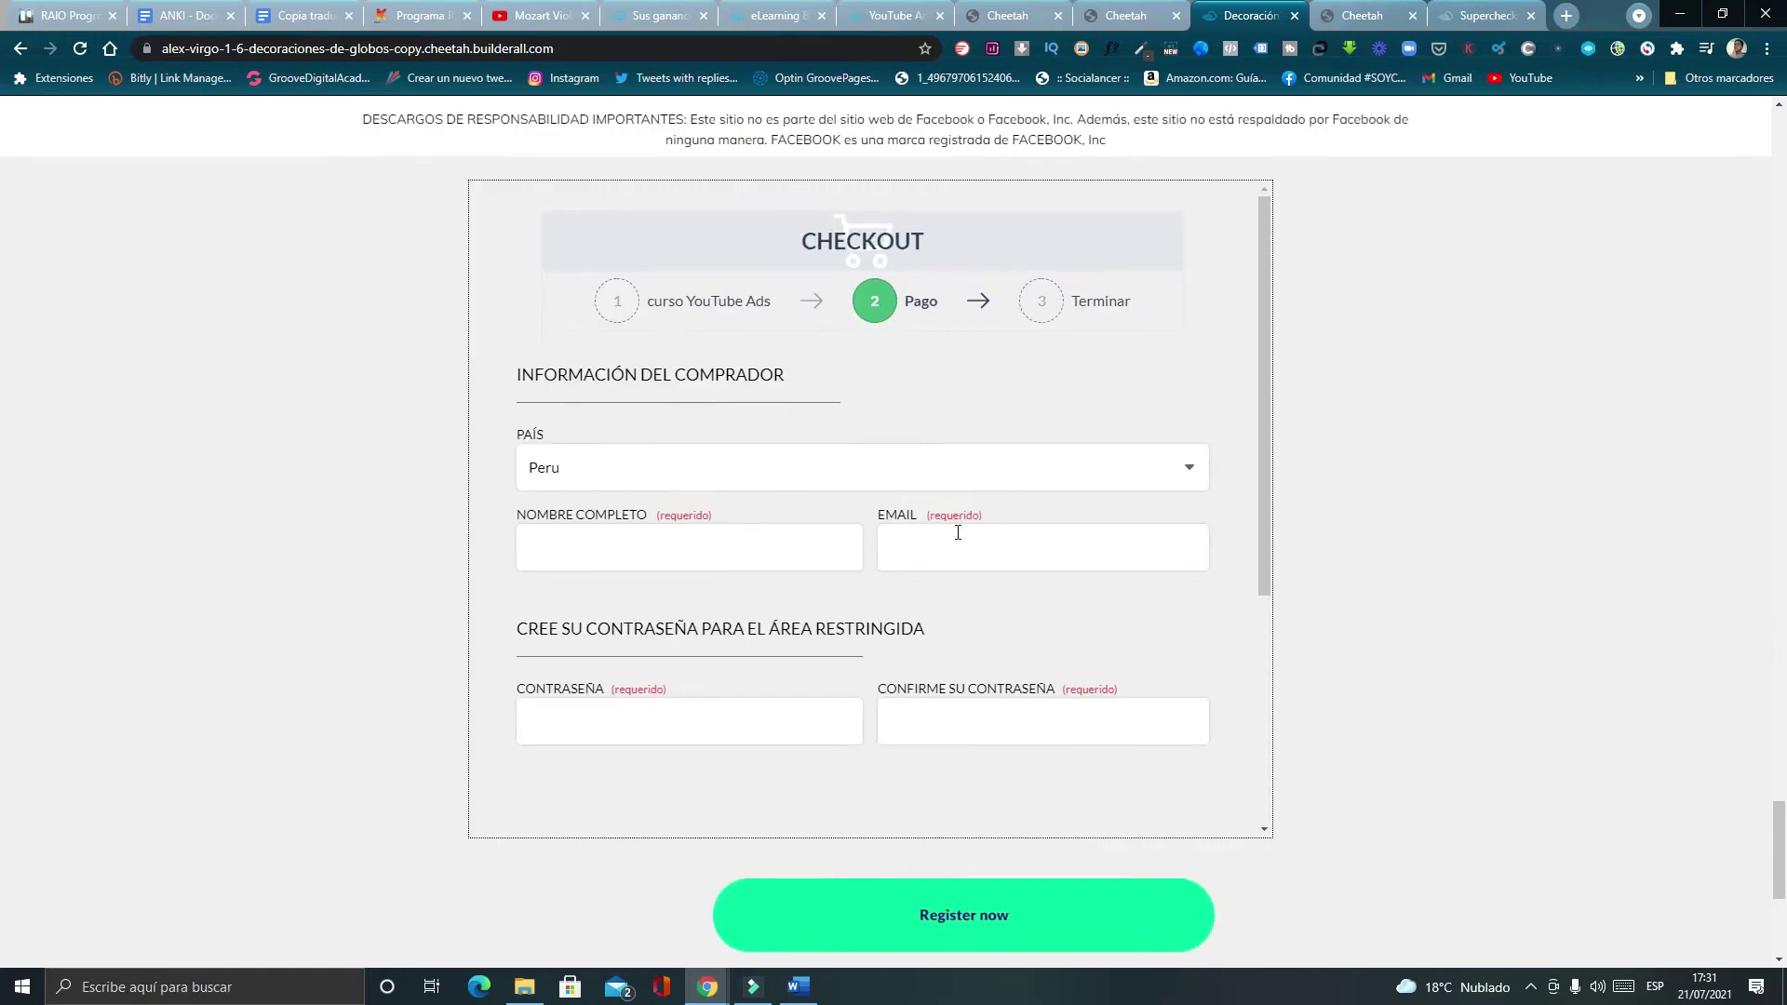
scroll(947, 540, down, 2)
Test the "Register now" button's checkout link, and return to the published sales page to review the embedded payment form.
click(977, 471)
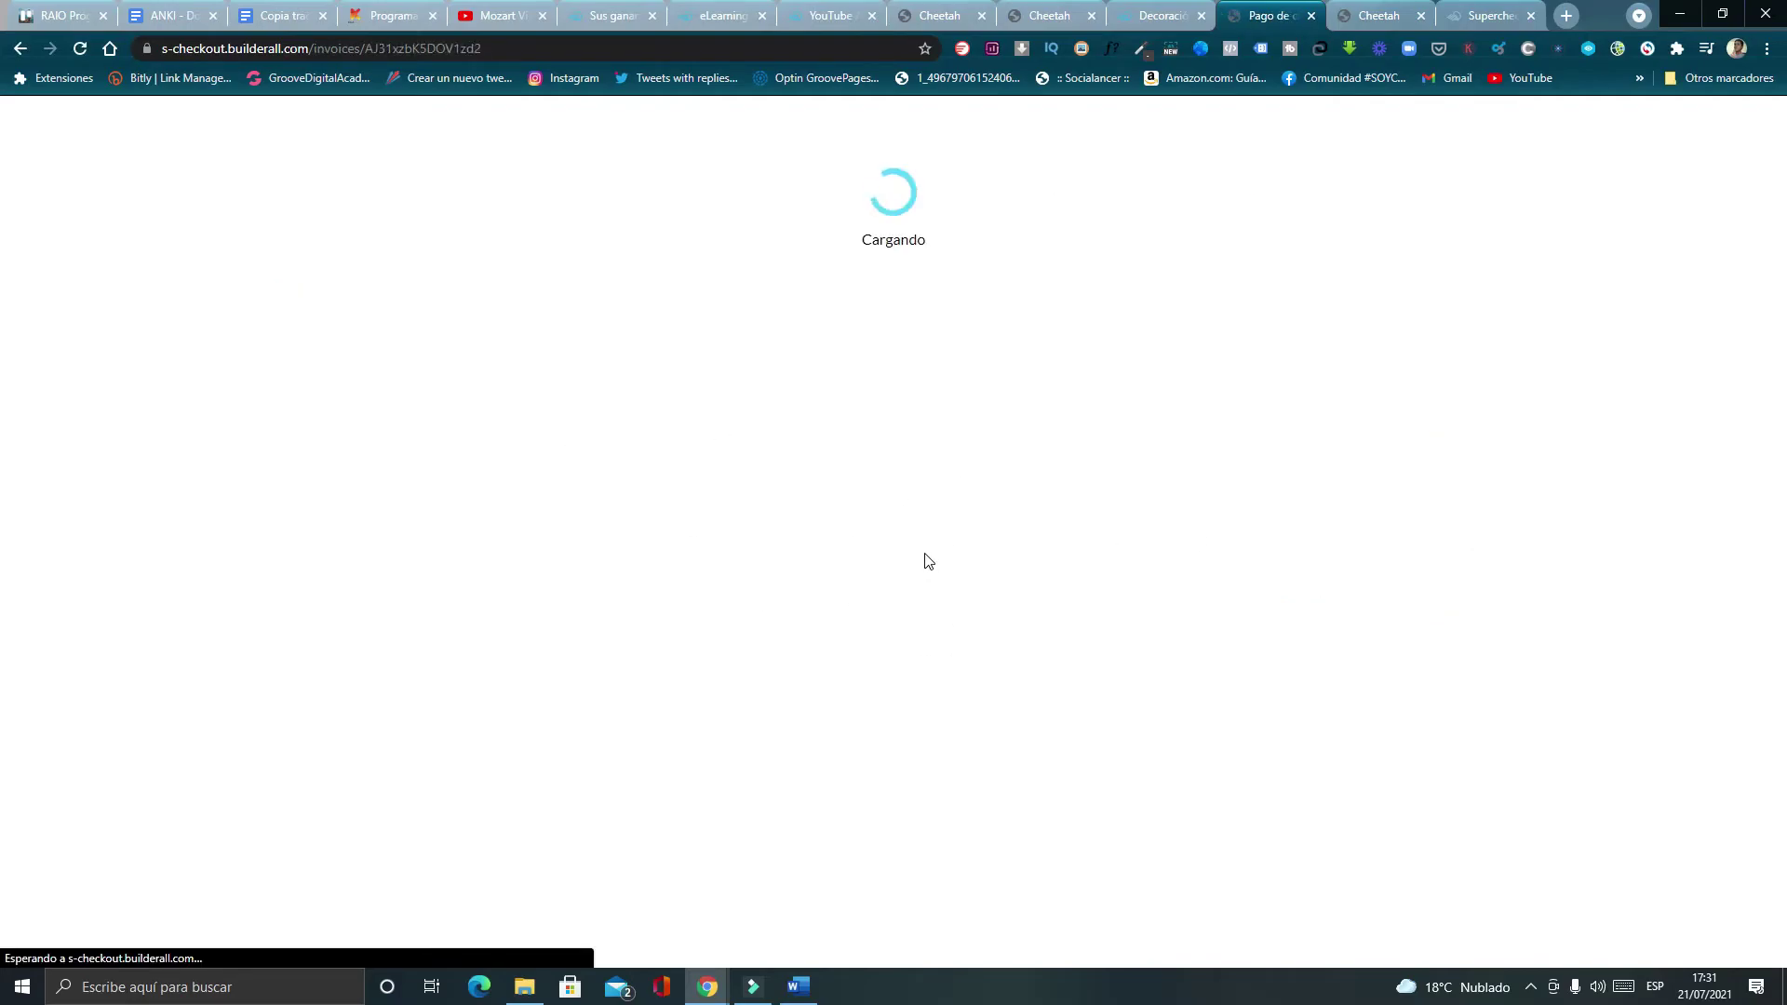
click(1201, 13)
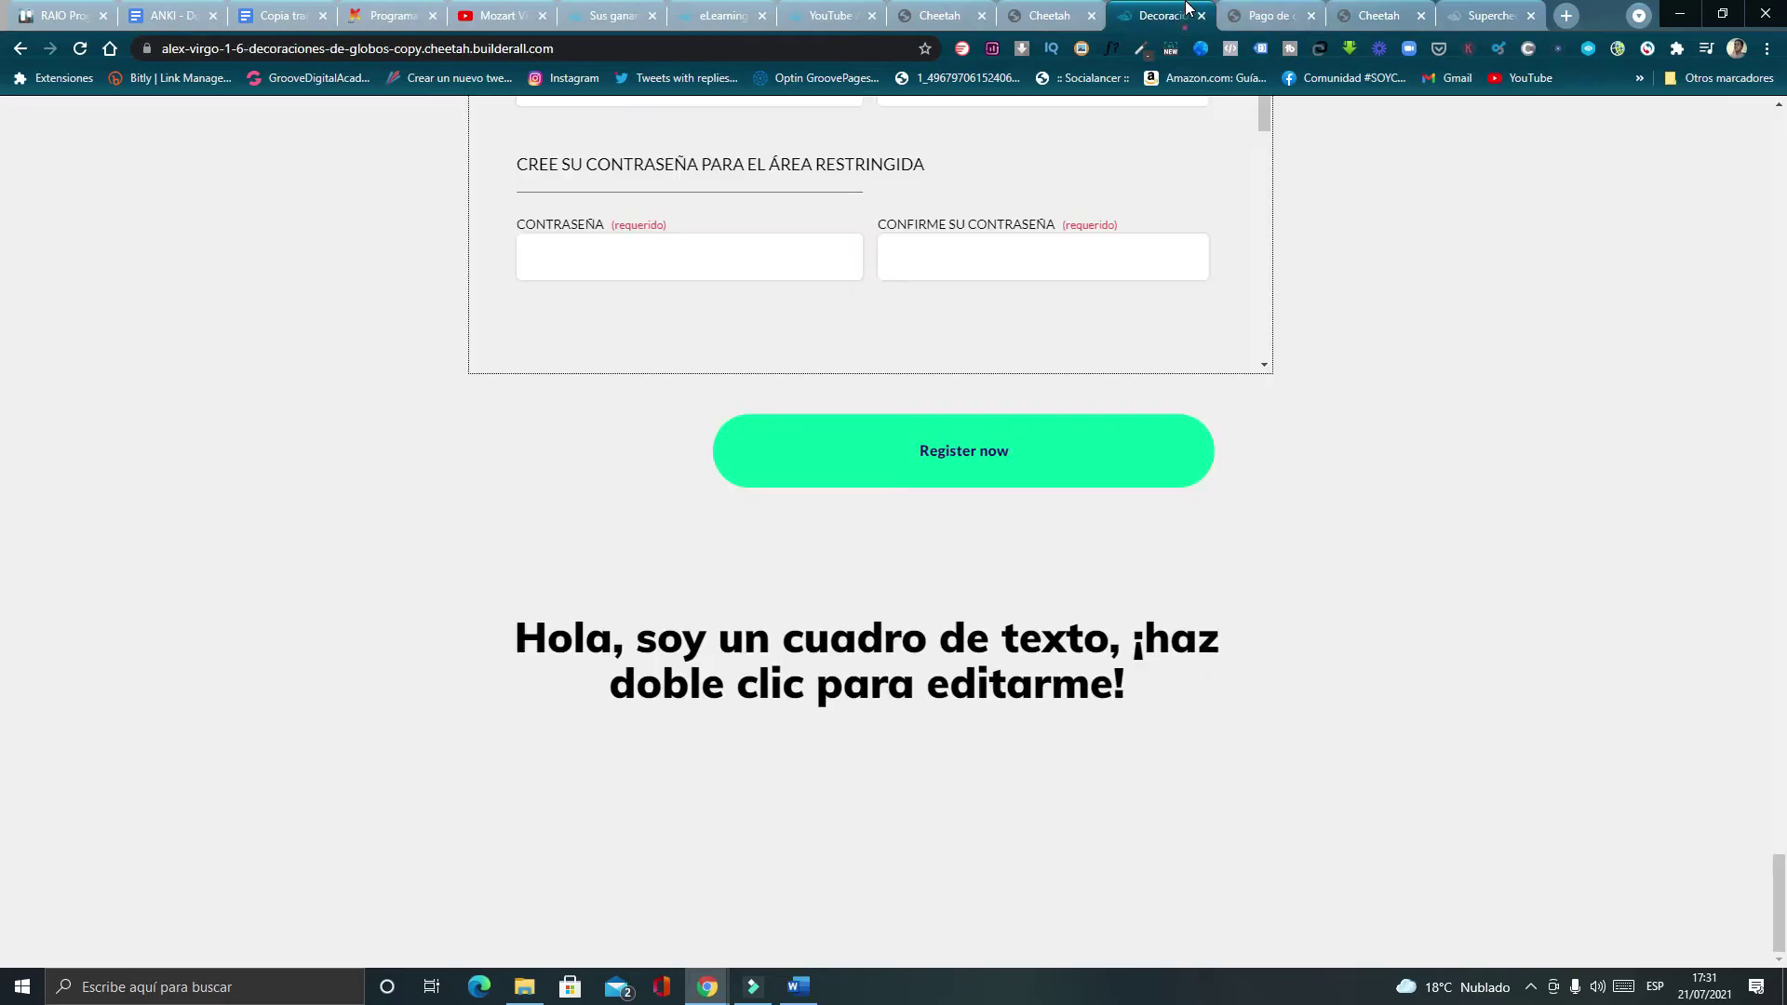
scroll(995, 511, up, 7)
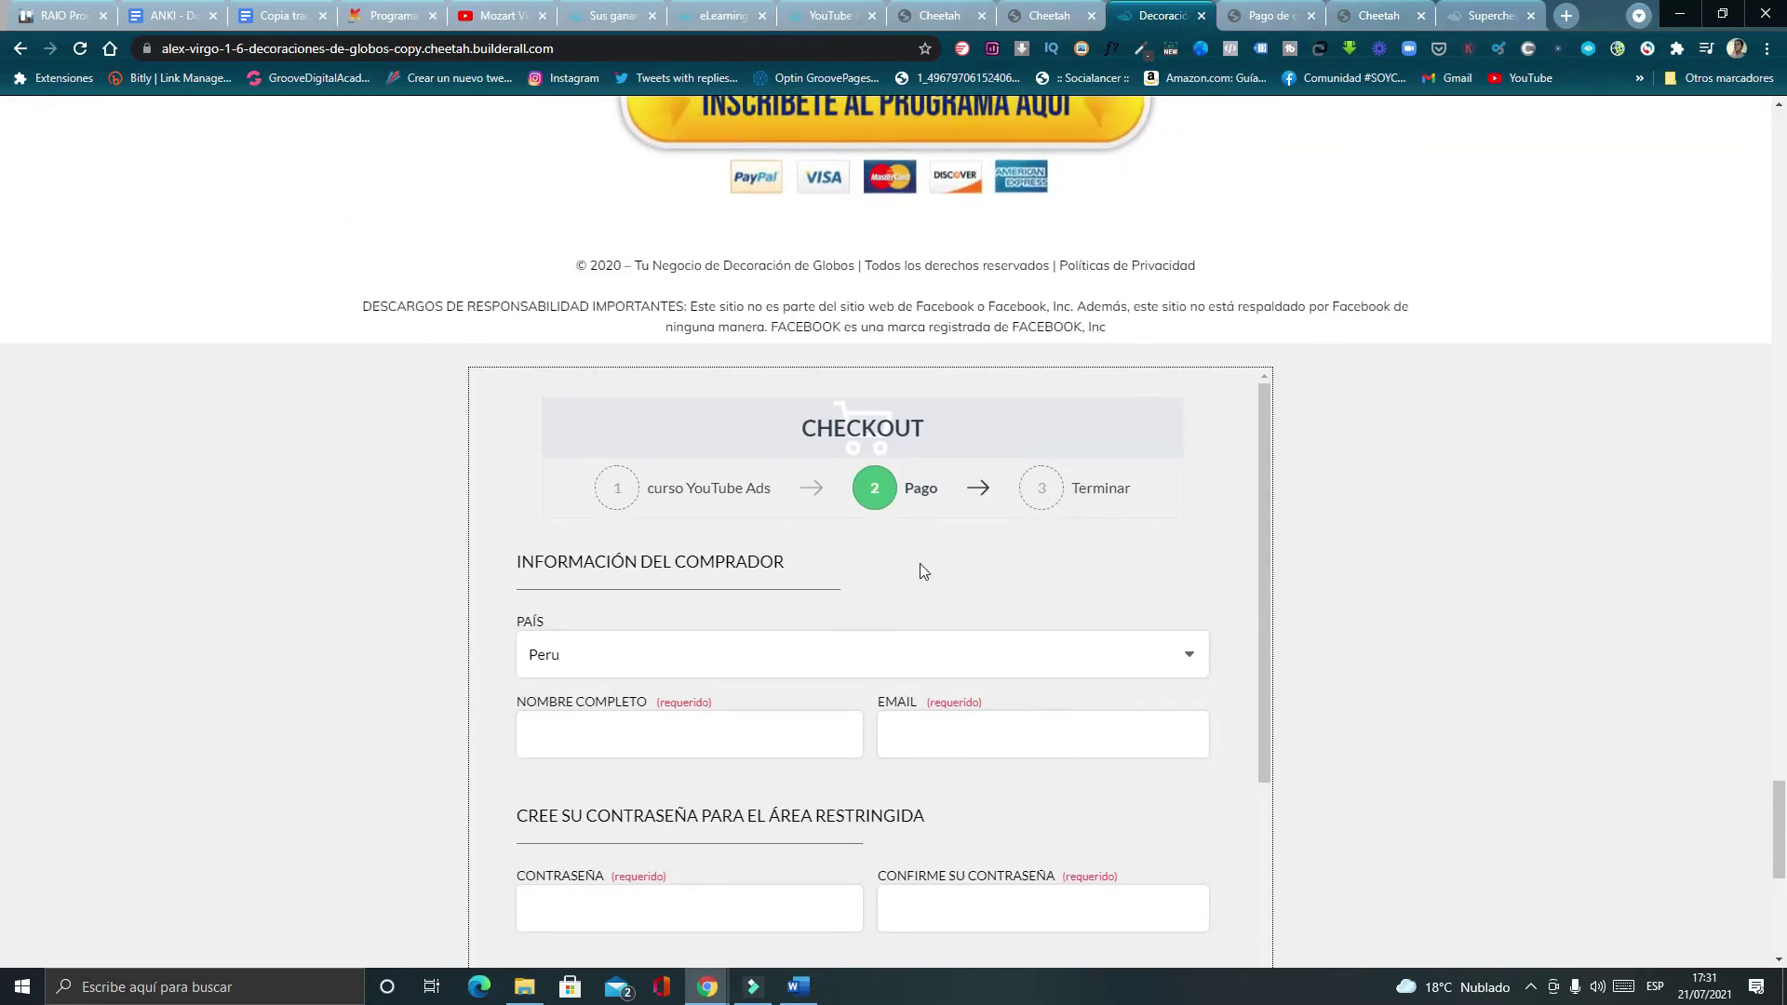
scroll(929, 562, down, 5)
scroll(944, 902, down, 3)
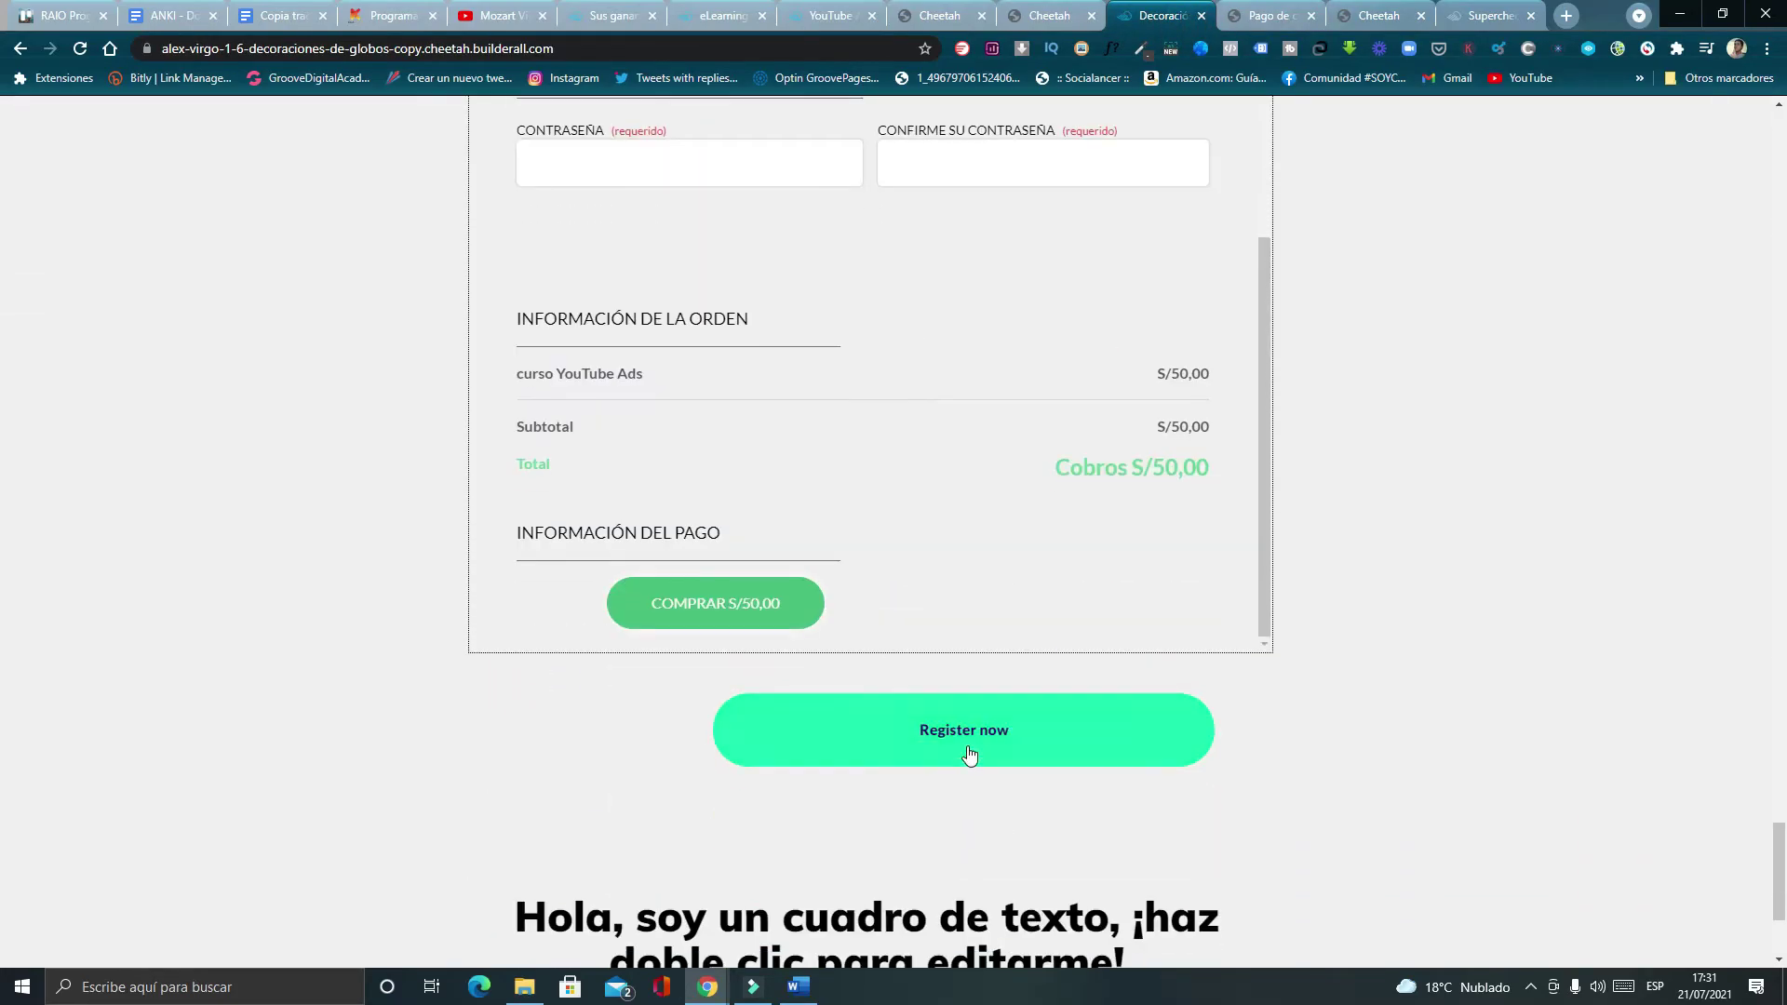
Compare the standalone checkout page with the checkout form embedded on the published sales page, reviewing its buyer, order and payment sections.
click(1247, 16)
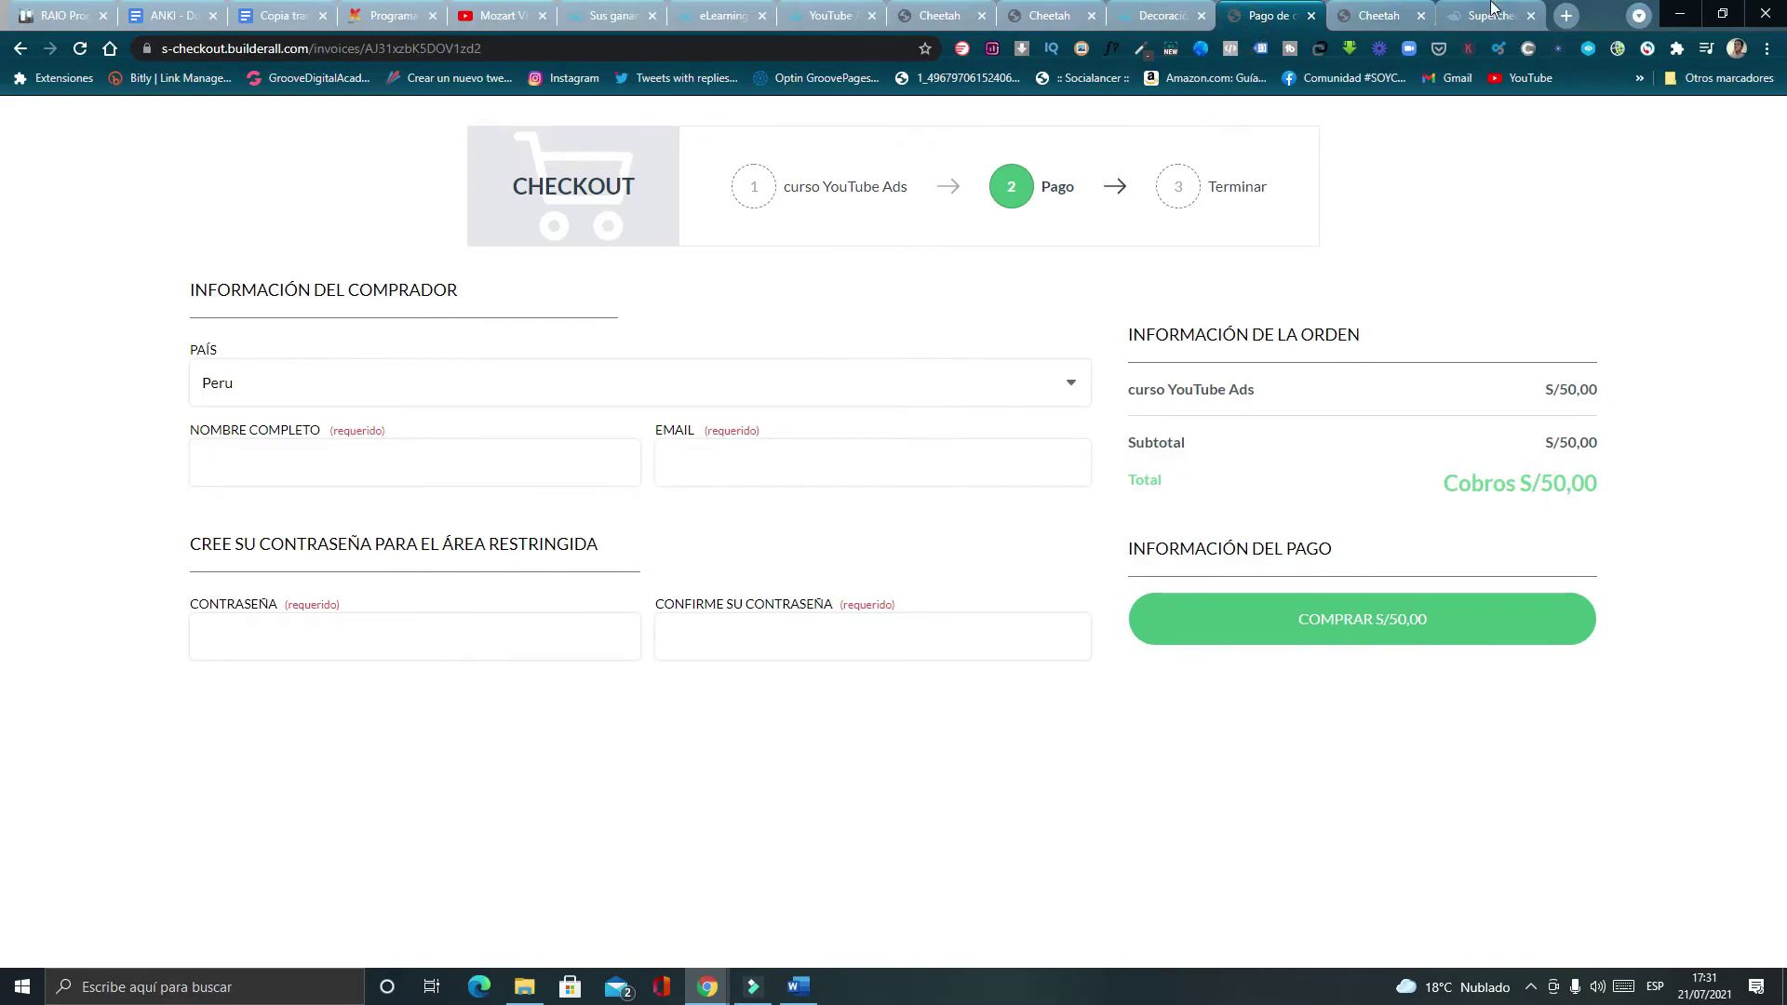
click(1366, 16)
key(ctrl+shift+Tab)
key(ctrl+shift+Tab)
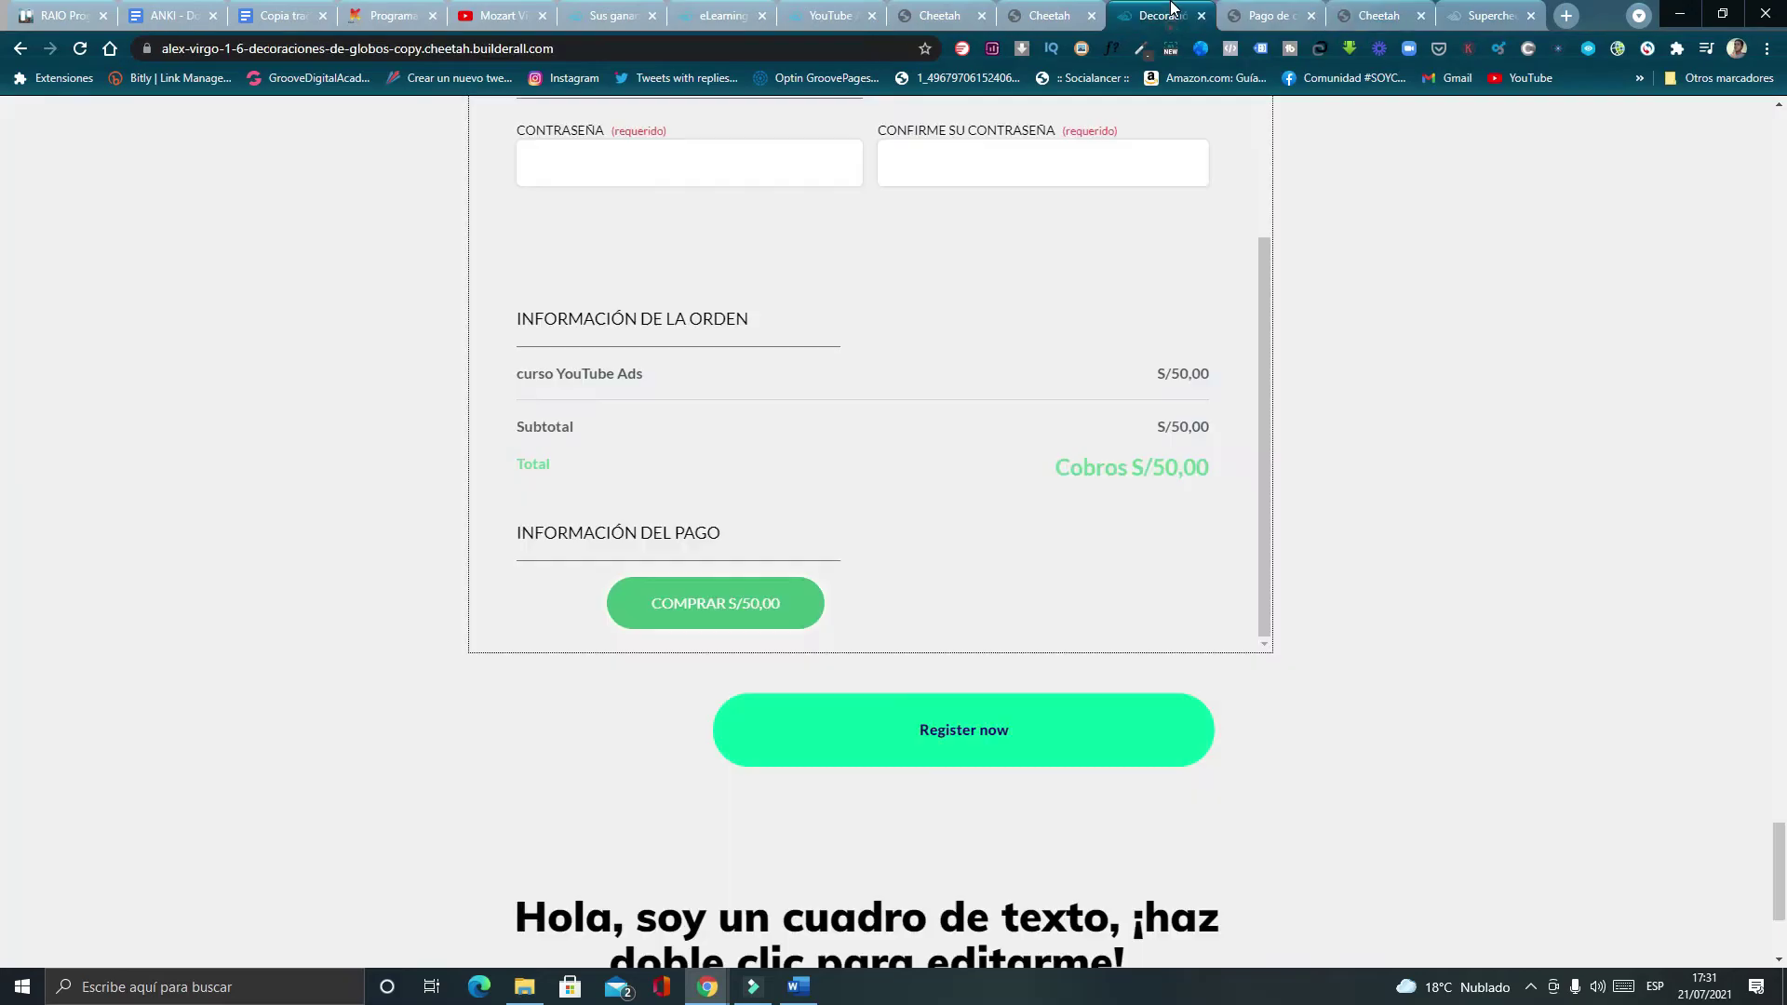
click(1368, 9)
click(1131, 16)
scroll(1125, 470, up, 8)
scroll(750, 528, down, 15)
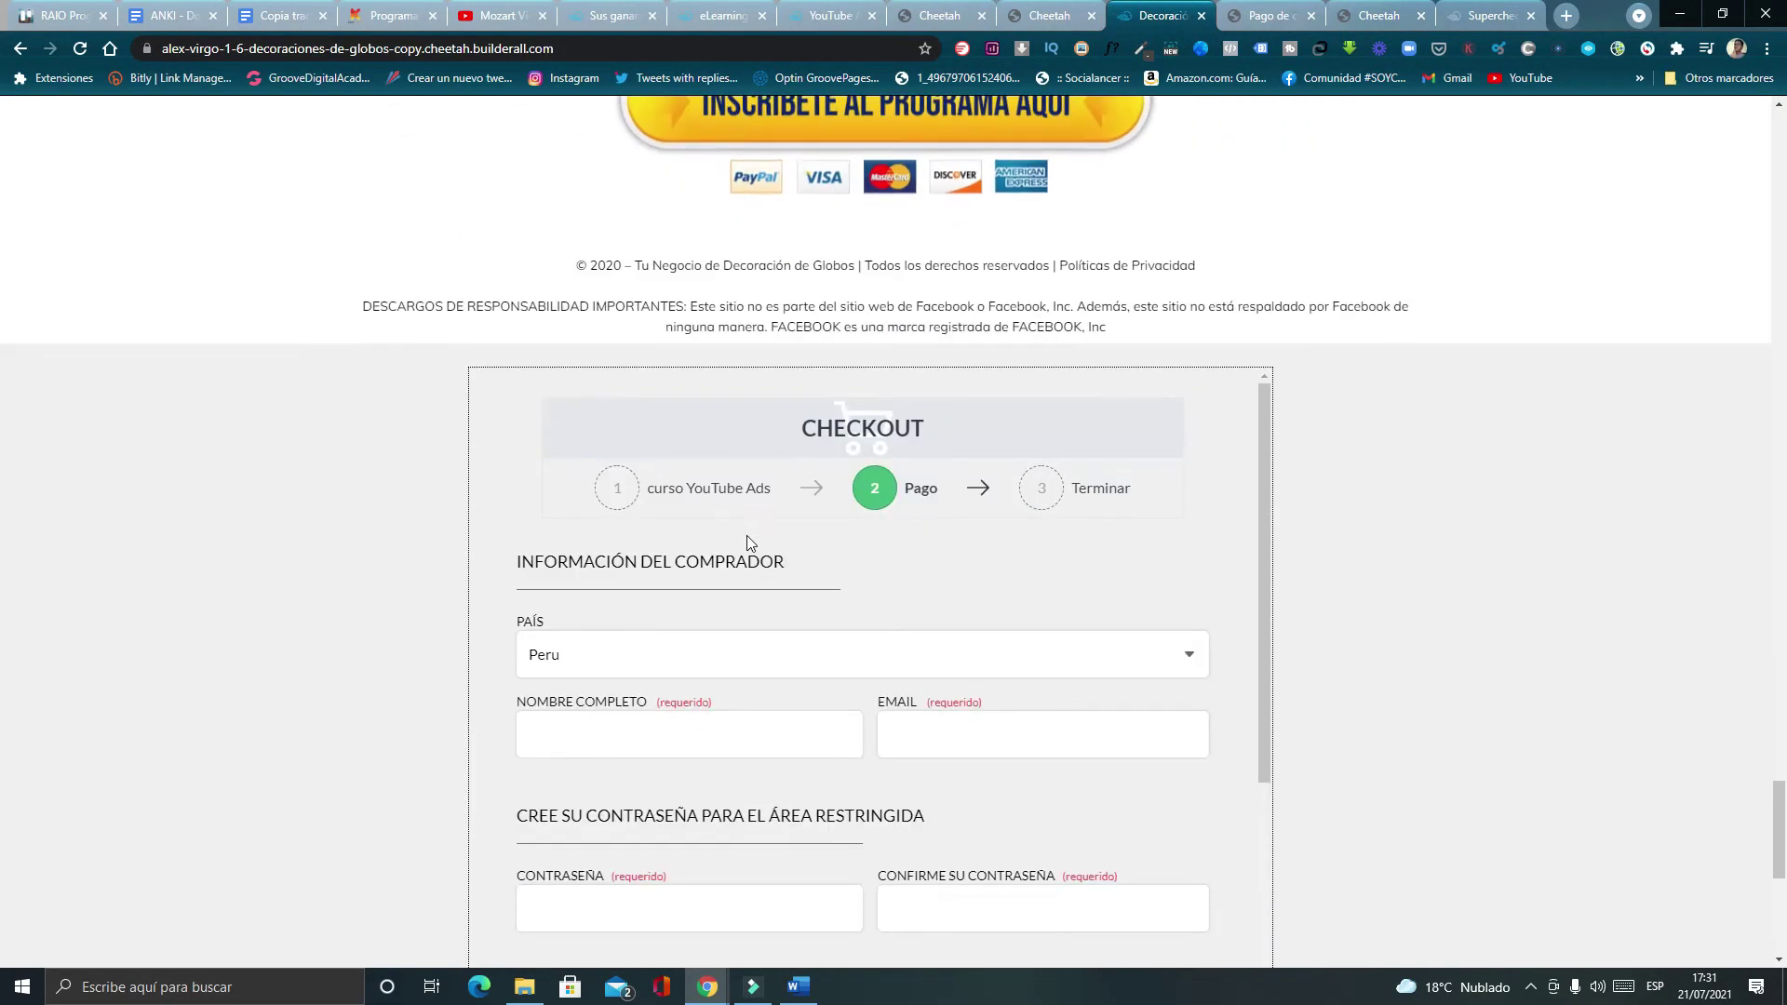
scroll(1062, 709, up, 2)
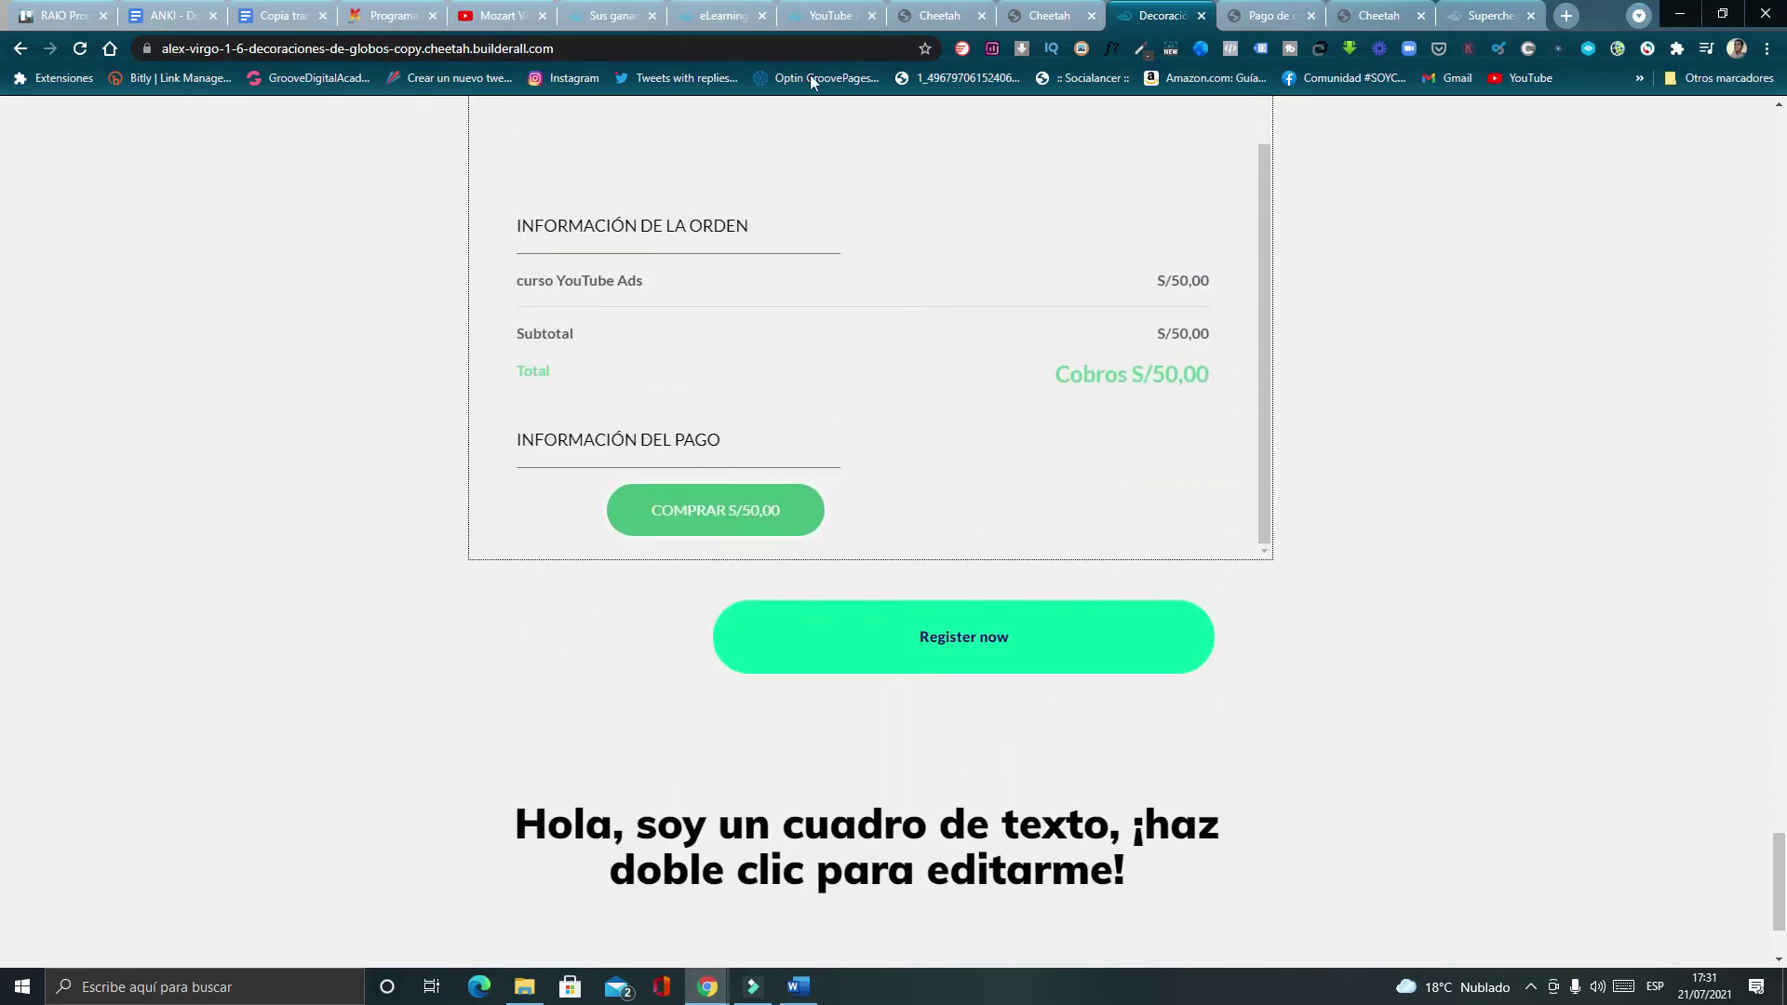
scroll(903, 479, up, 5)
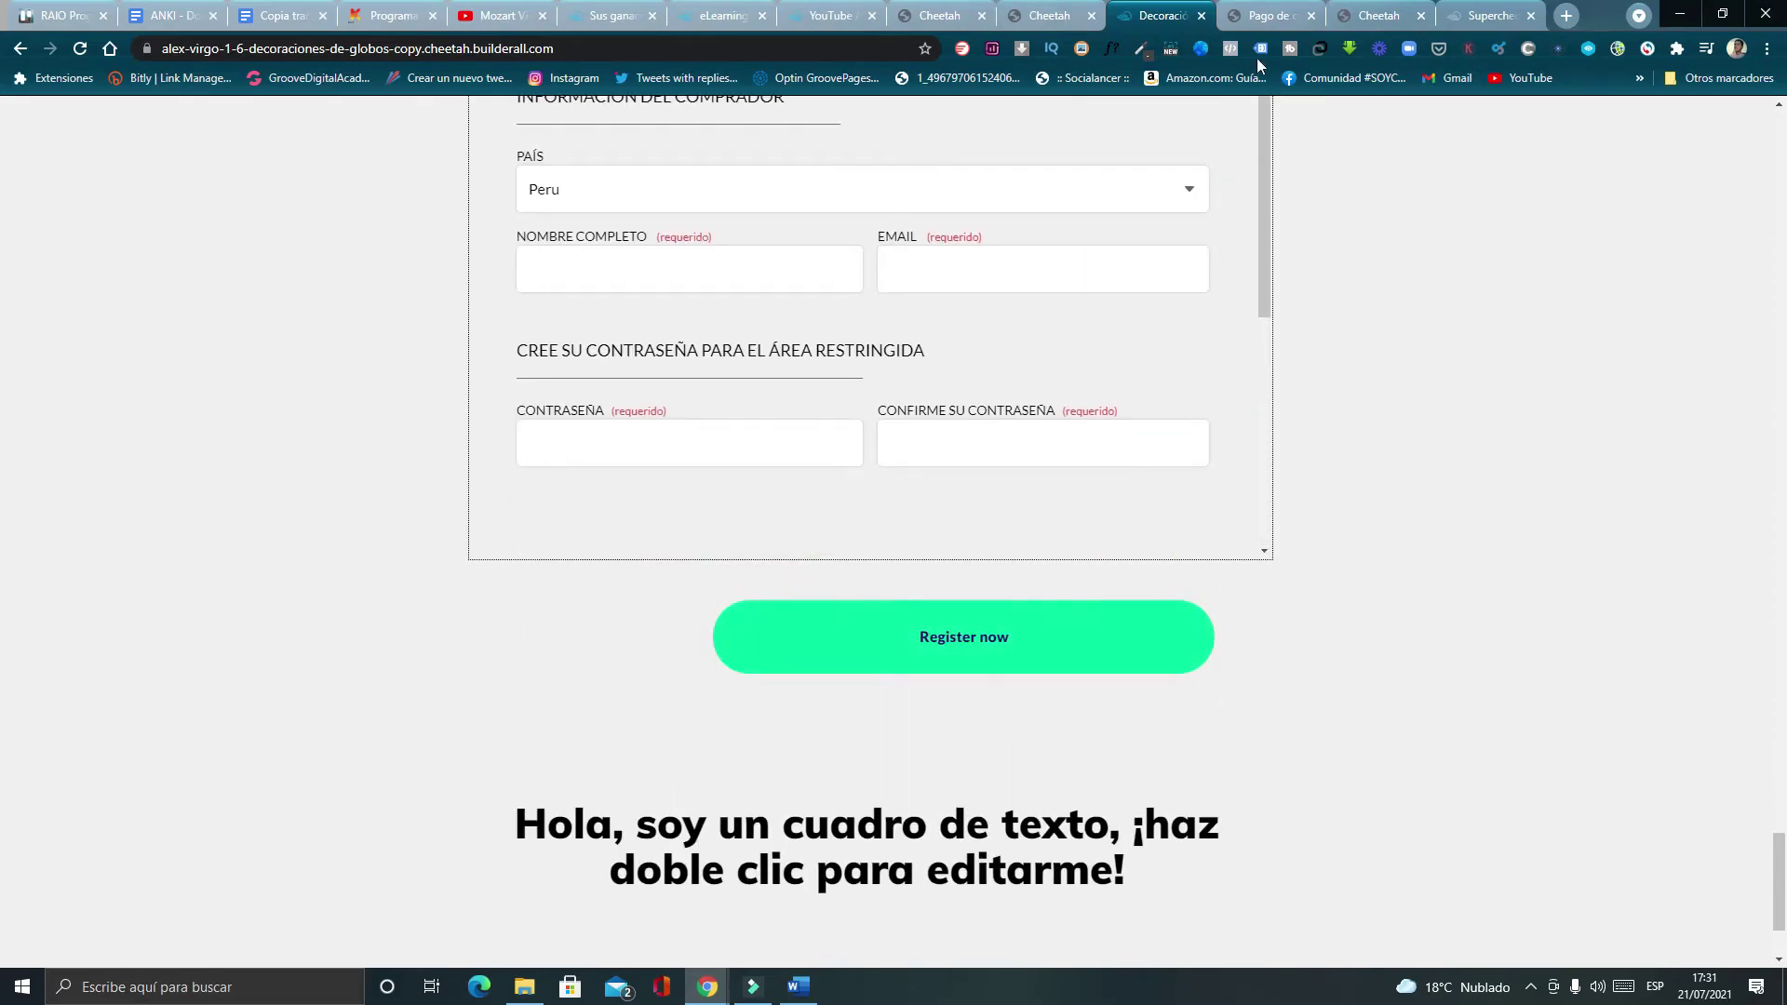
Open the YouTube Ads course for editing in the eLearning builder and expand its Registro y Protección settings.
click(1266, 16)
click(1151, 19)
click(838, 16)
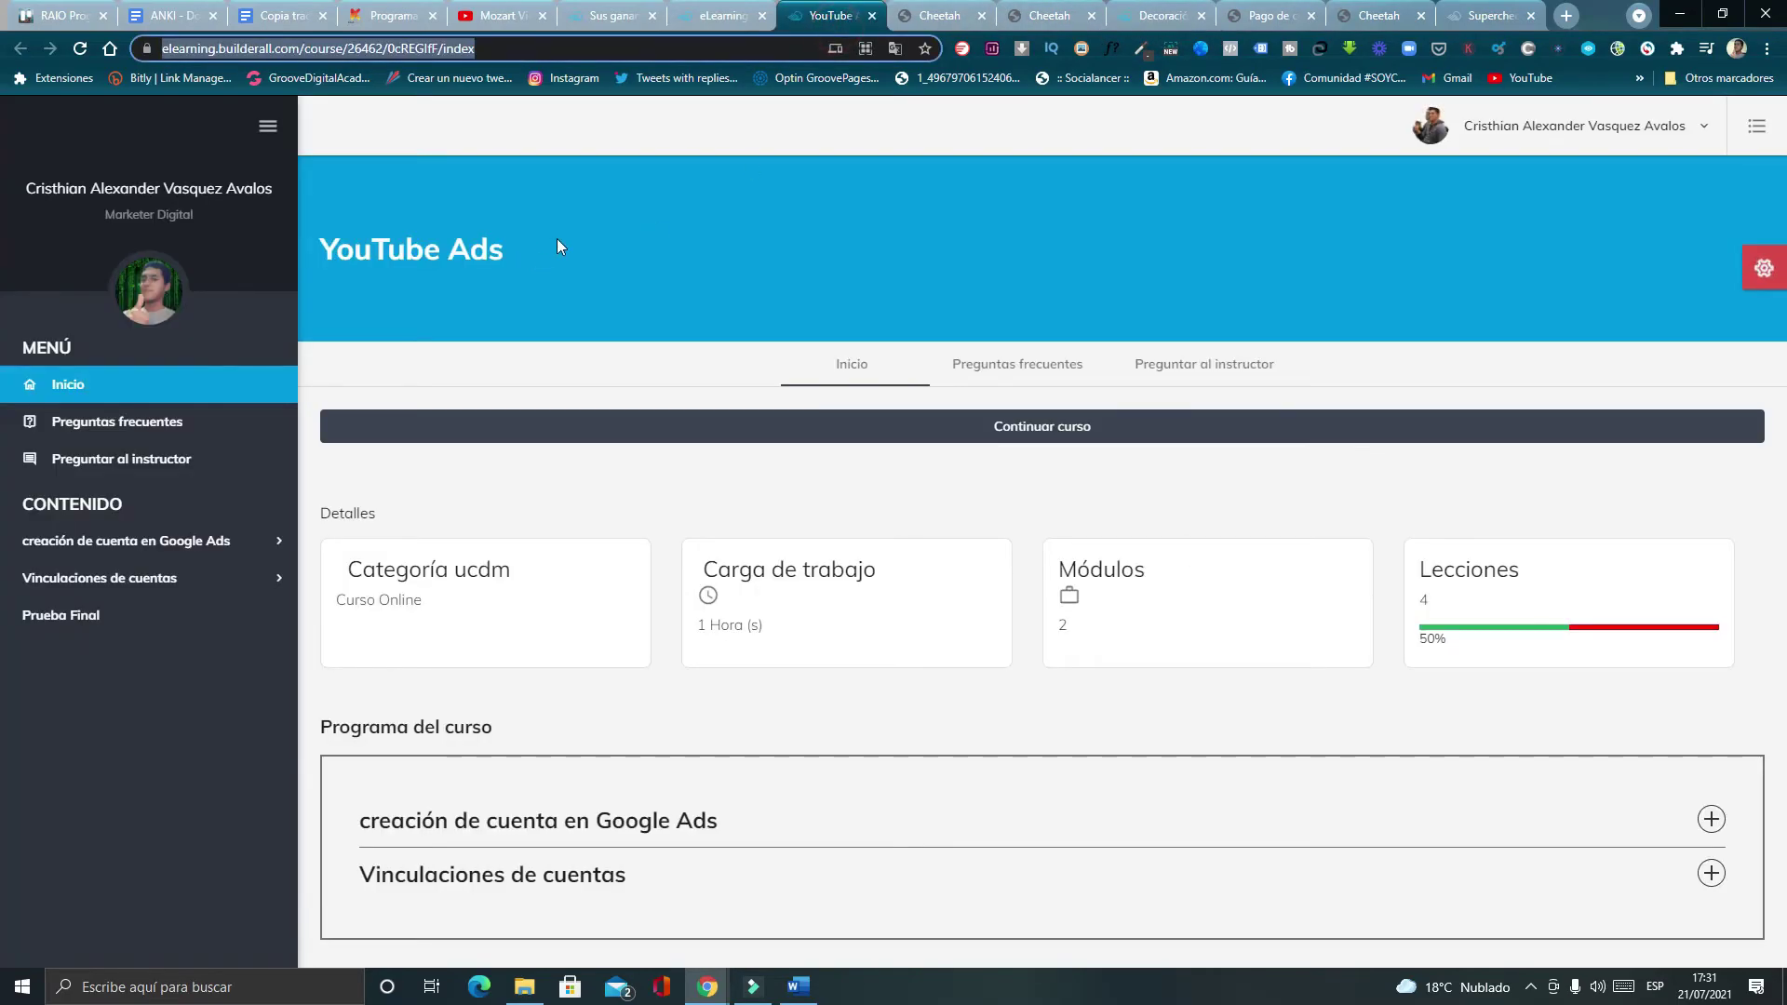
click(721, 16)
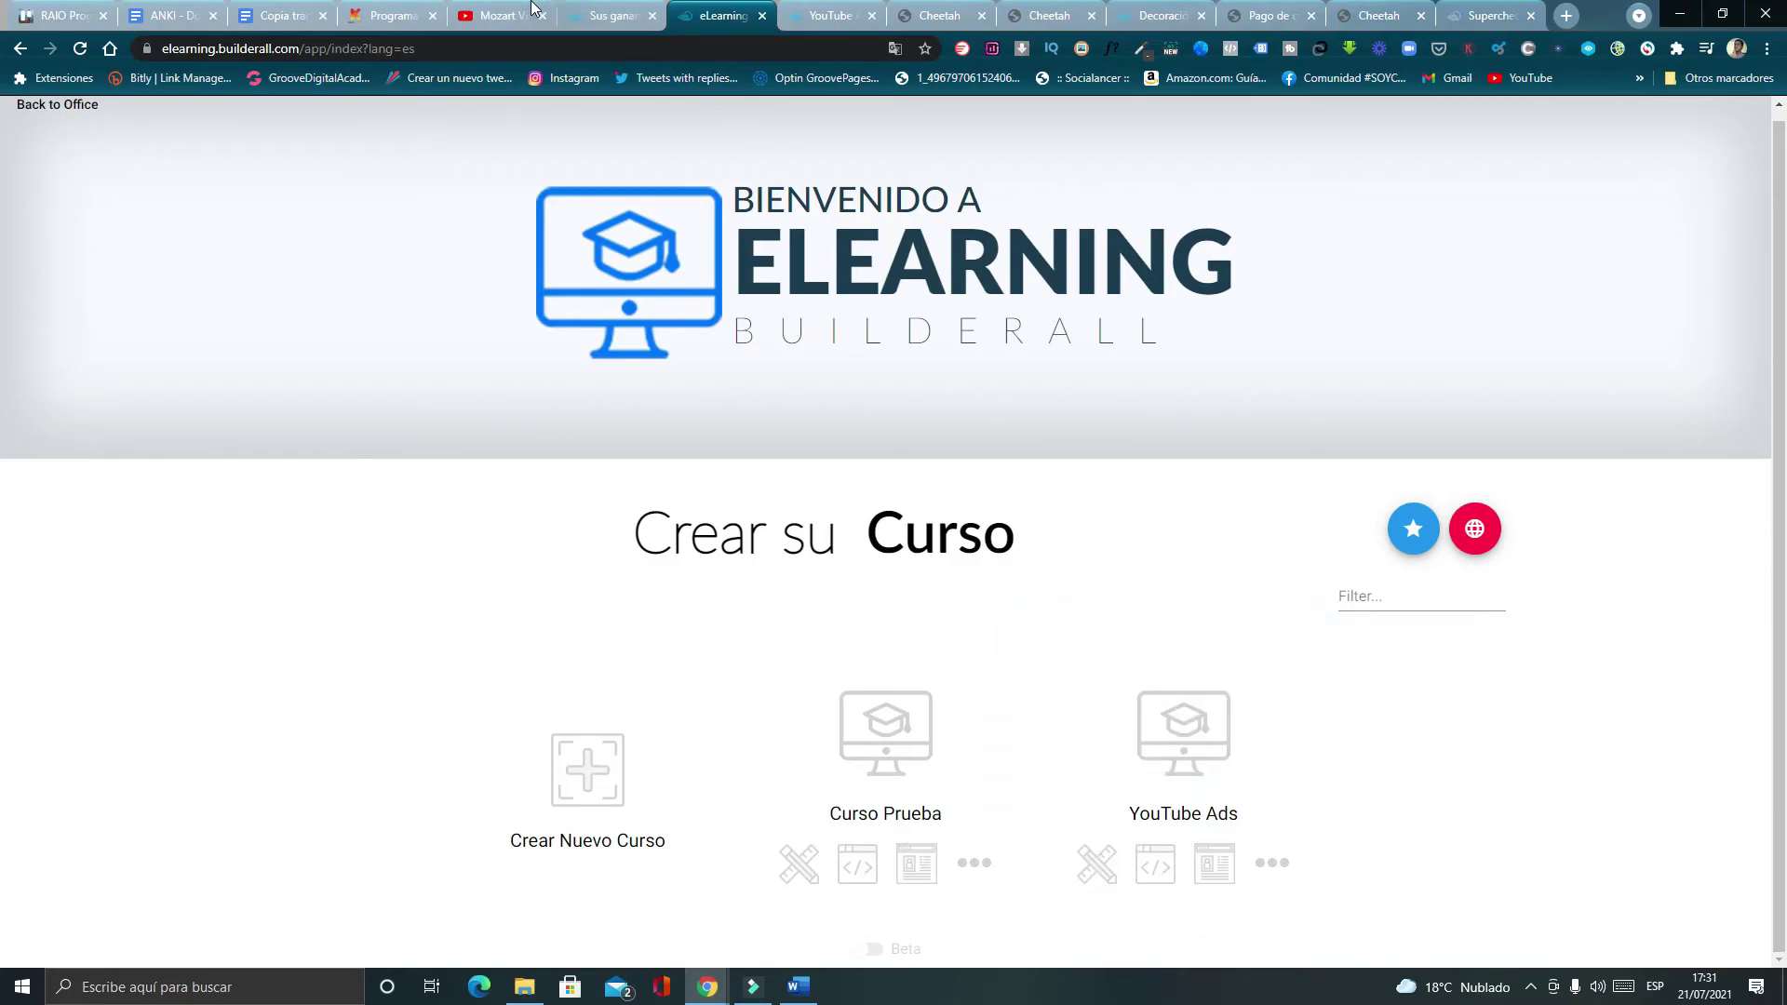
click(610, 15)
click(1103, 130)
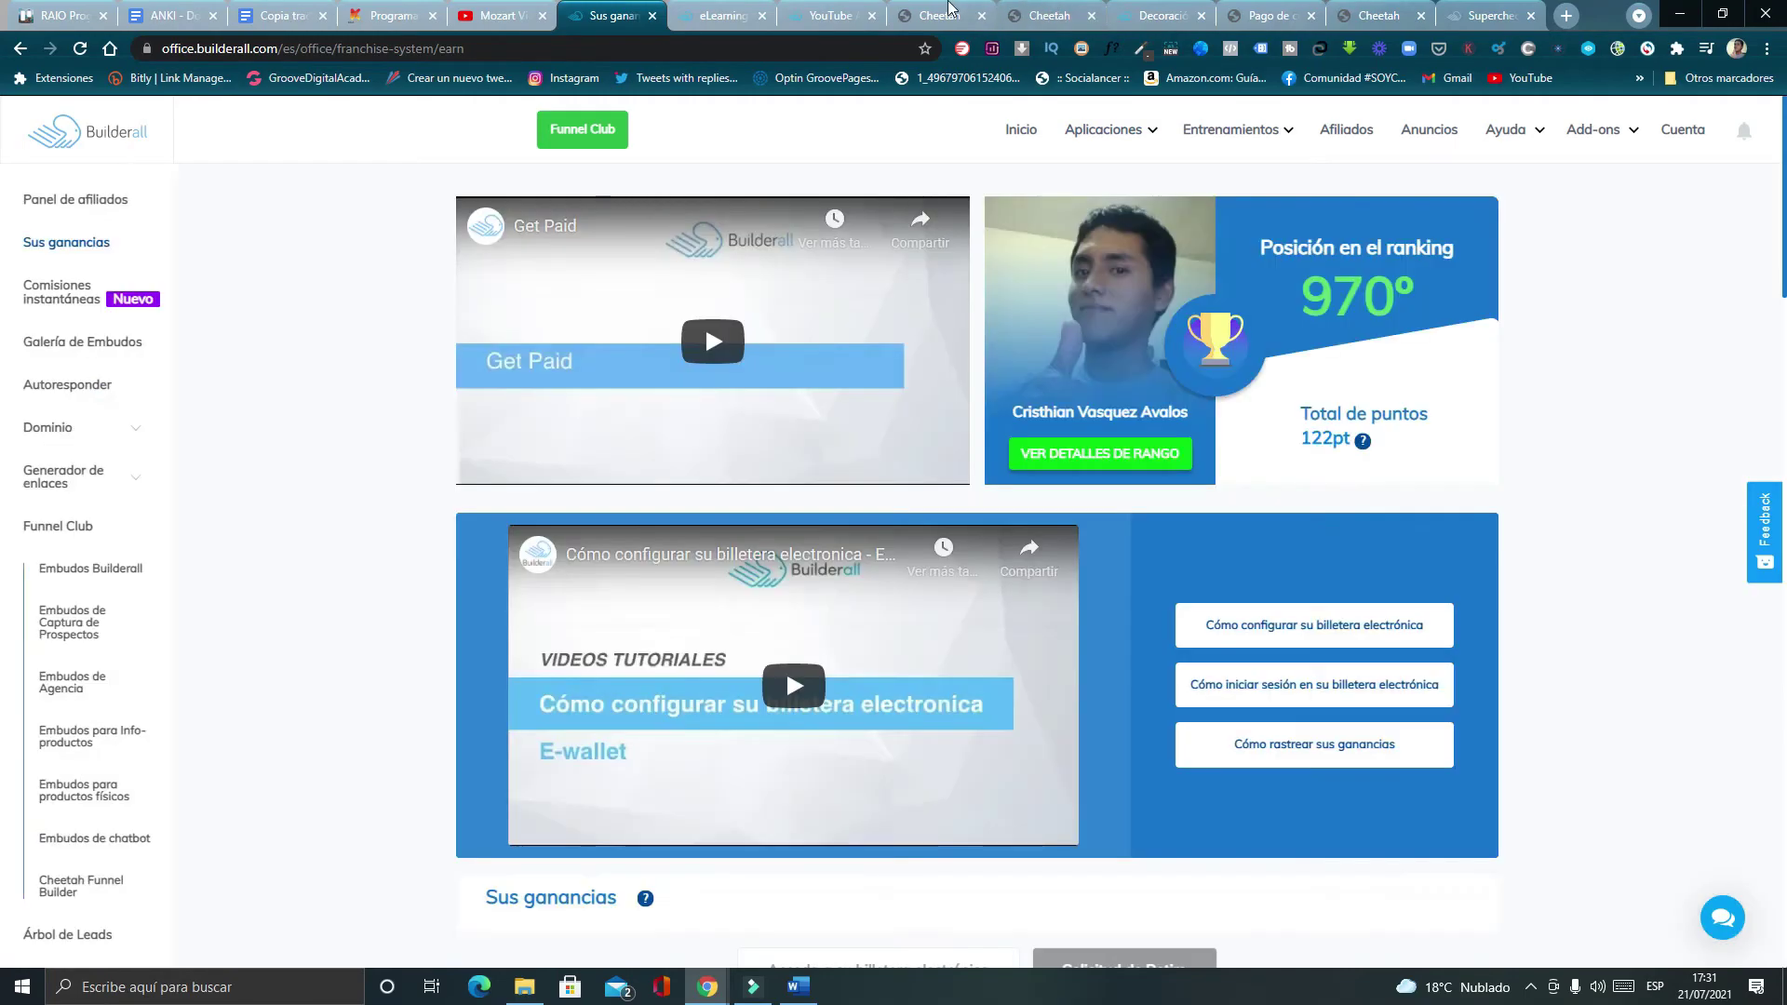
click(831, 15)
click(723, 15)
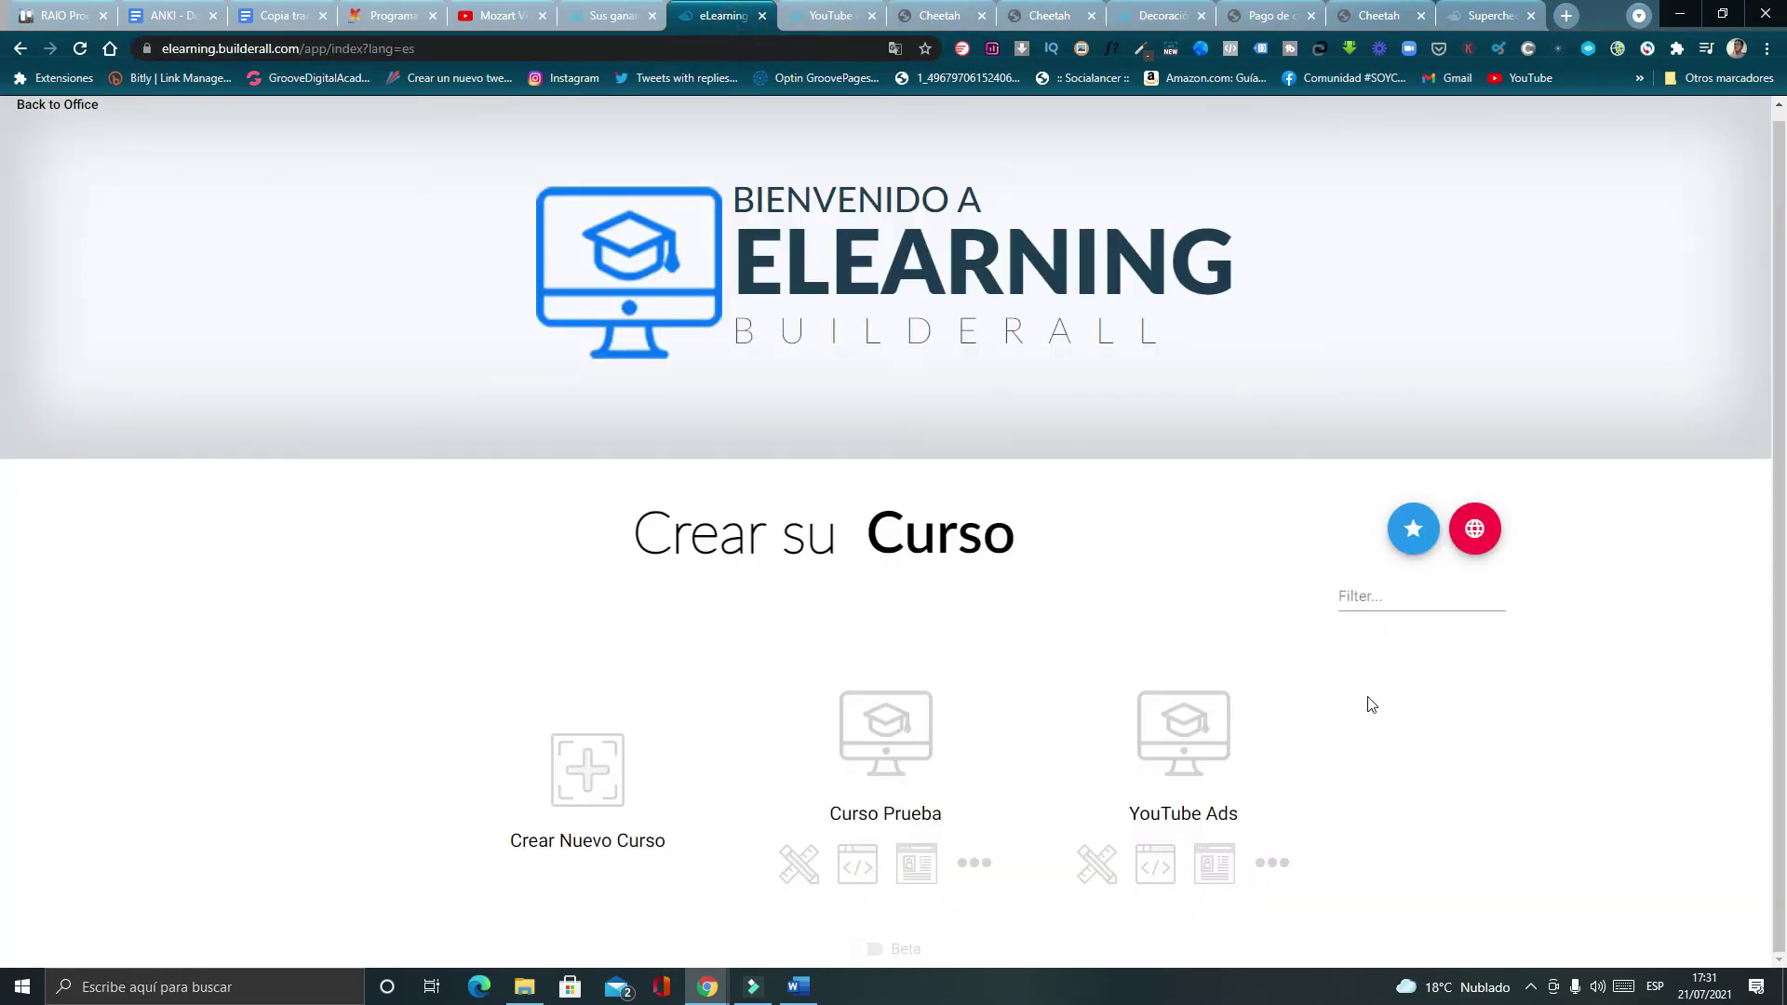
click(1106, 875)
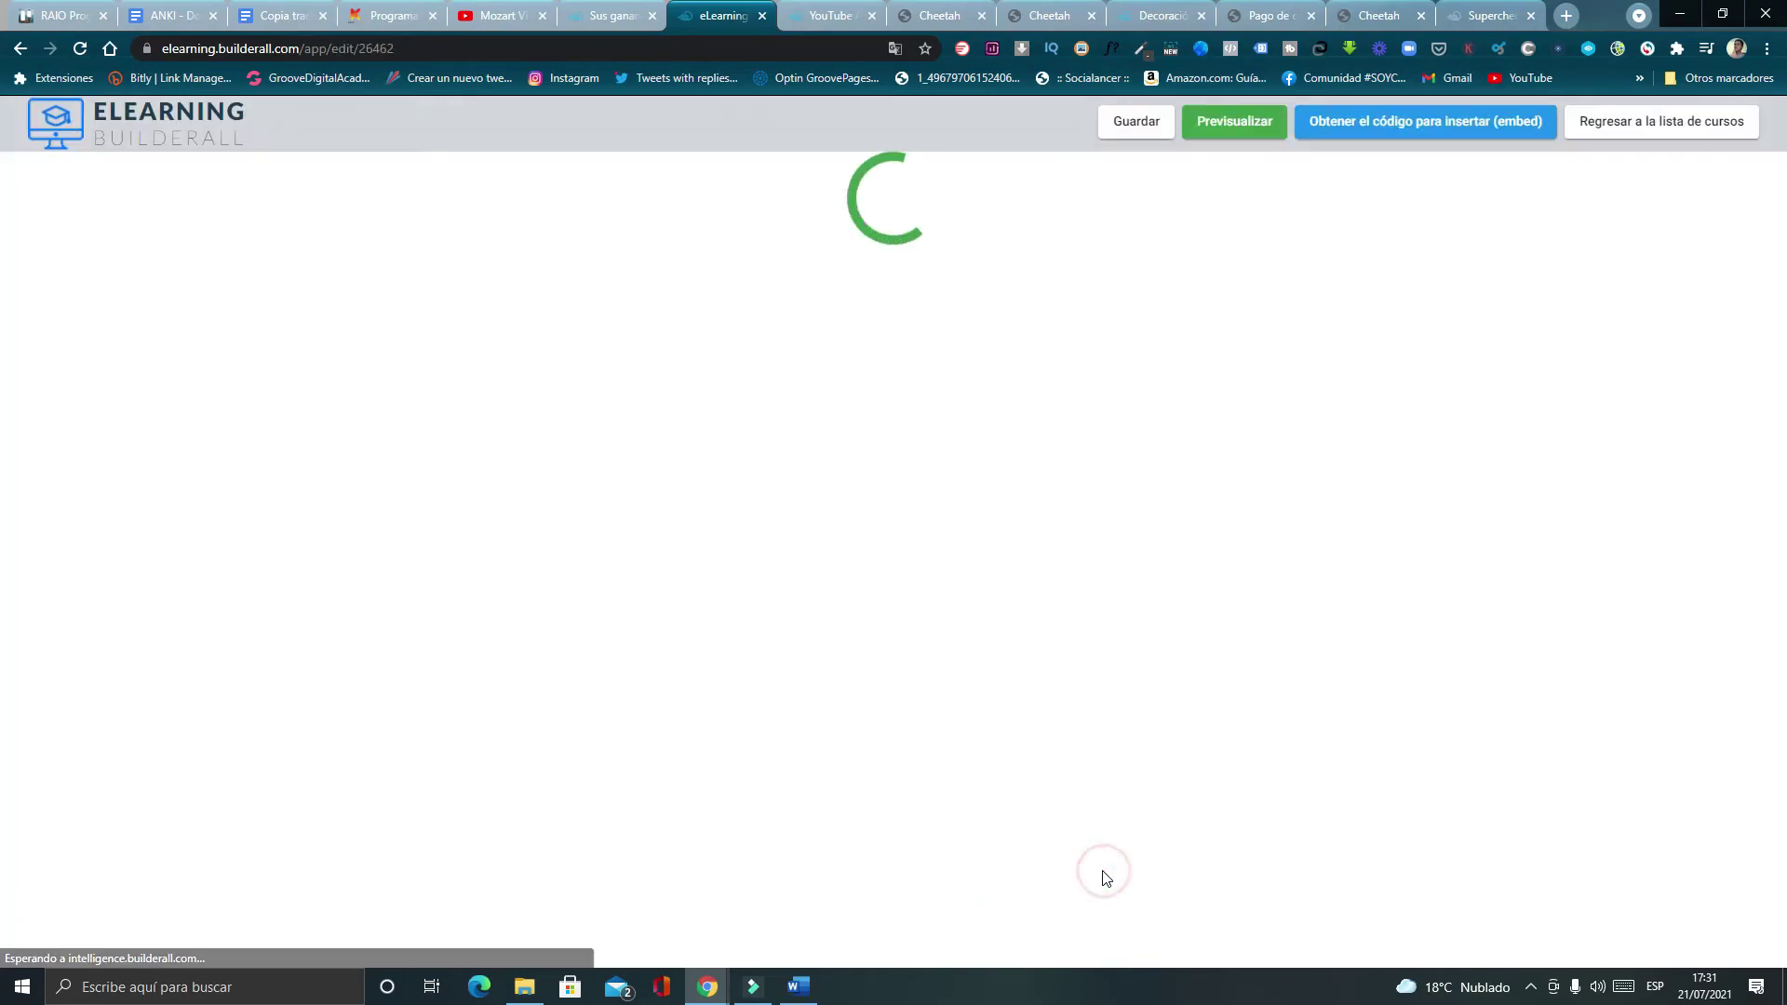
scroll(380, 559, down, 3)
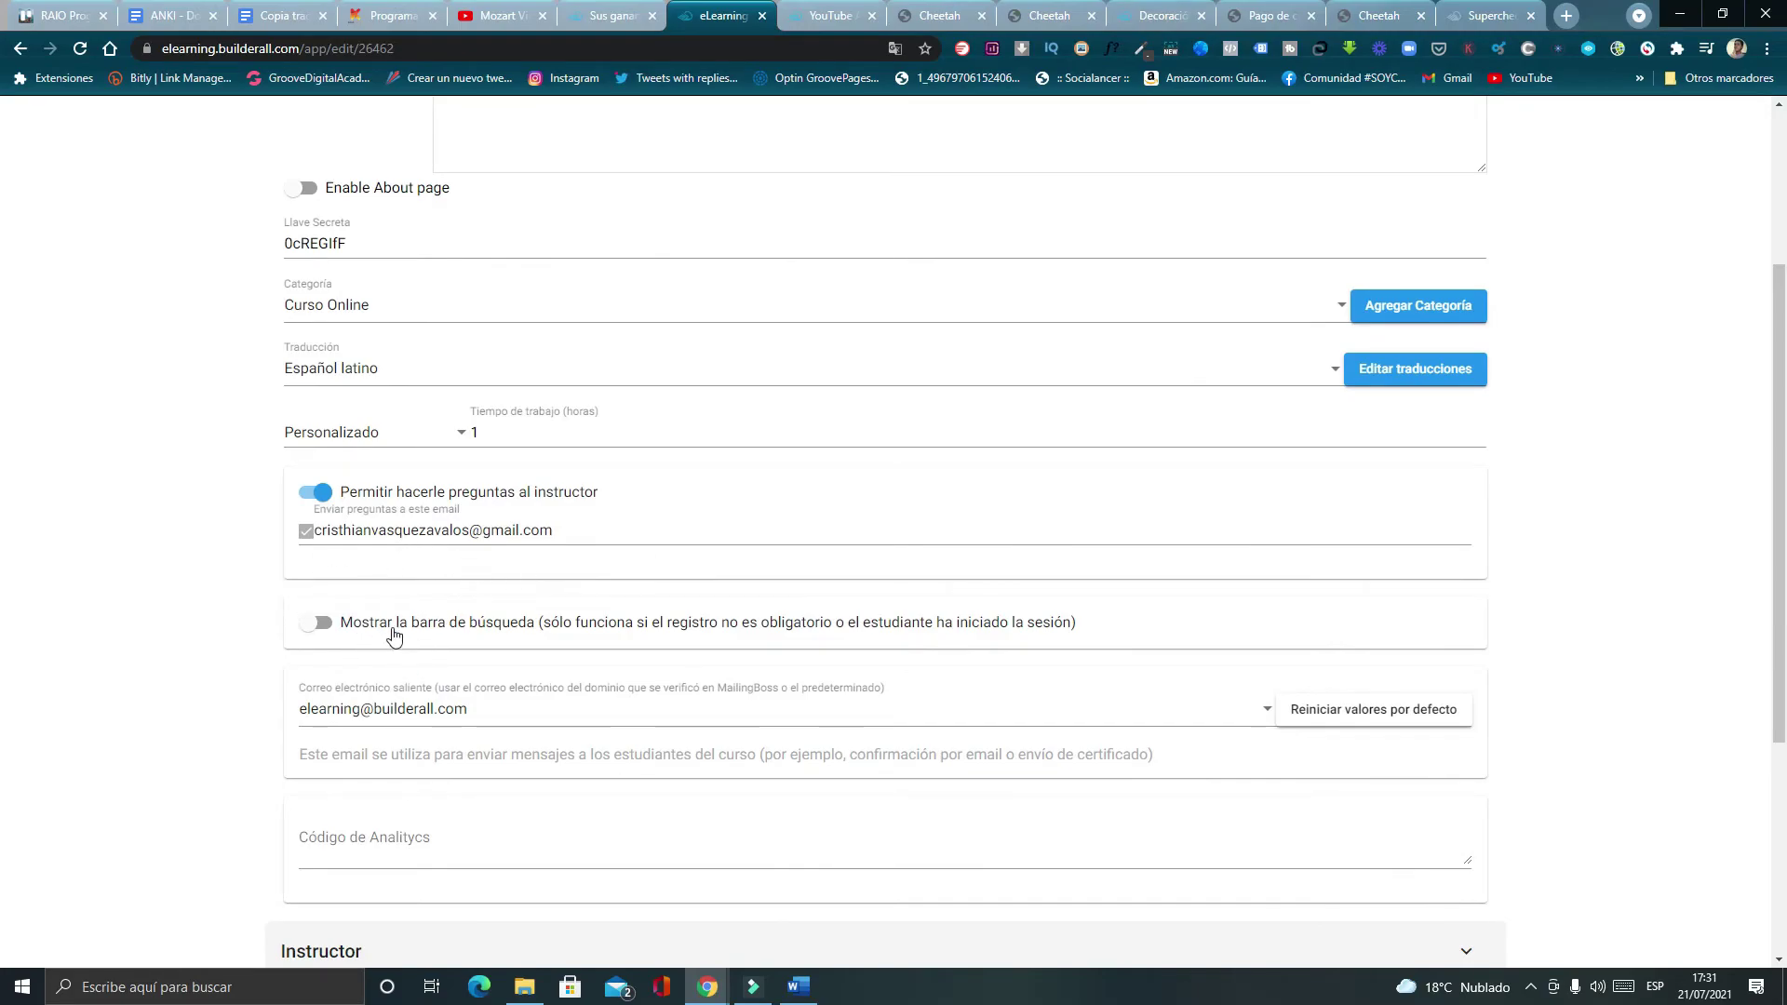
scroll(393, 635, down, 4)
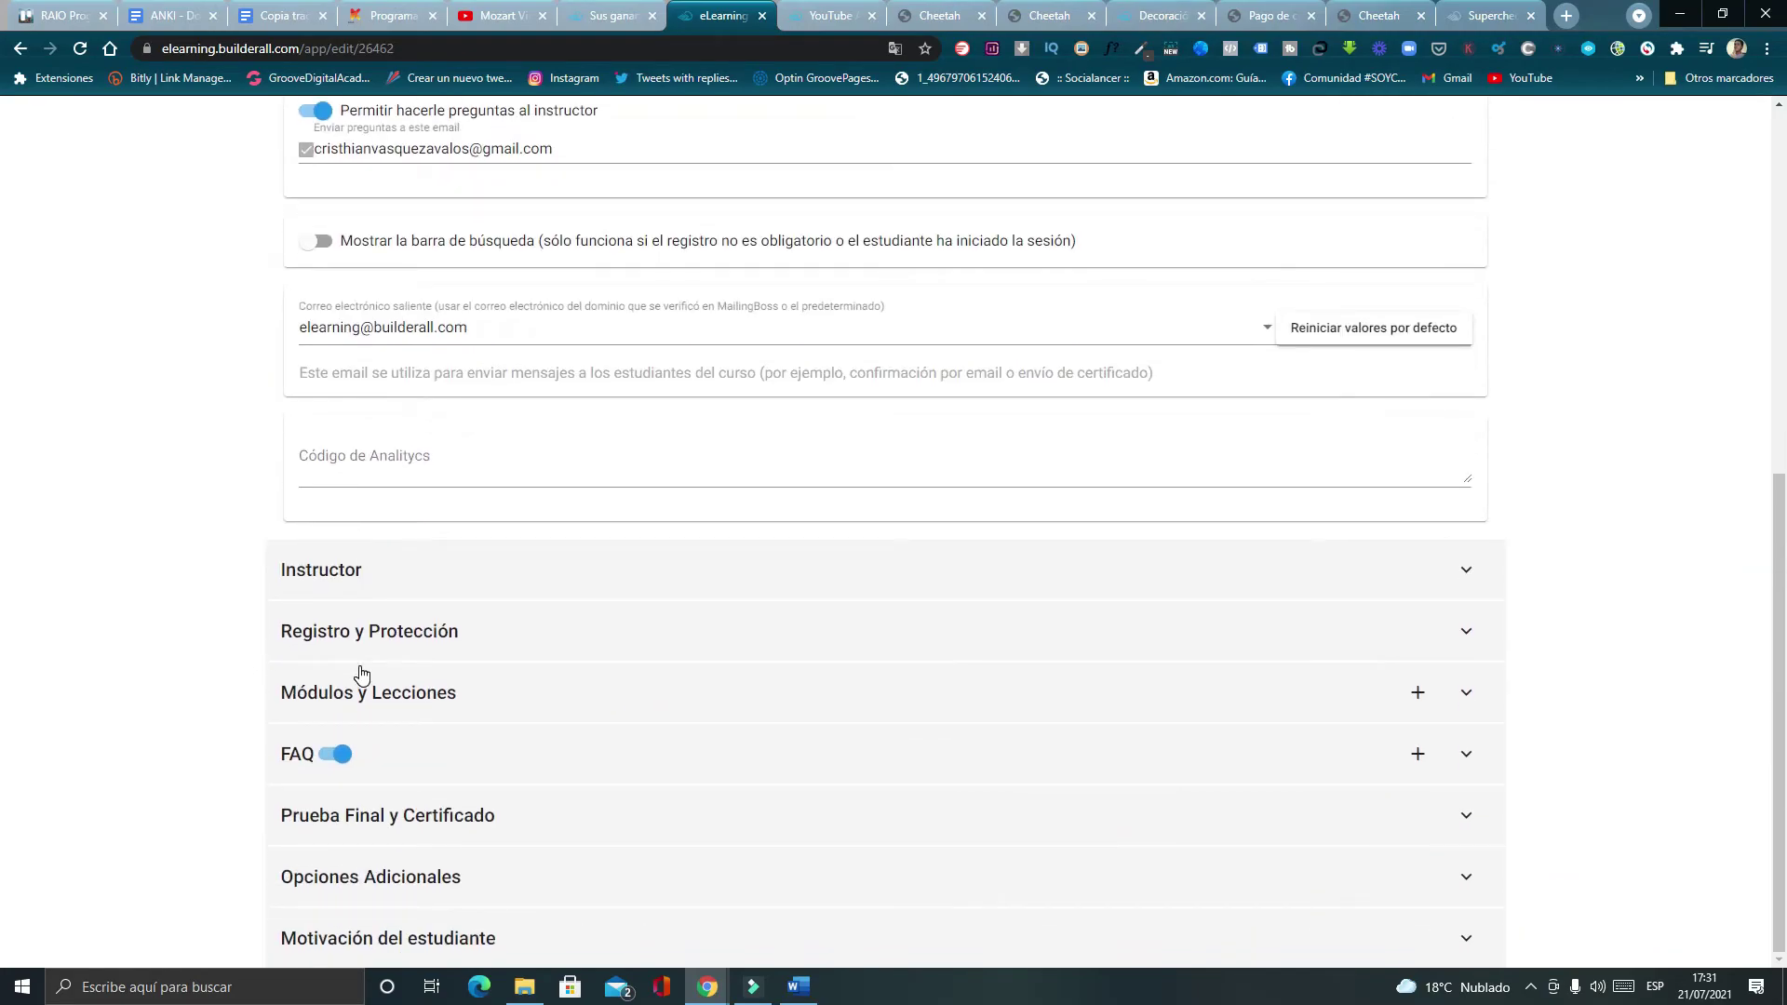
click(376, 642)
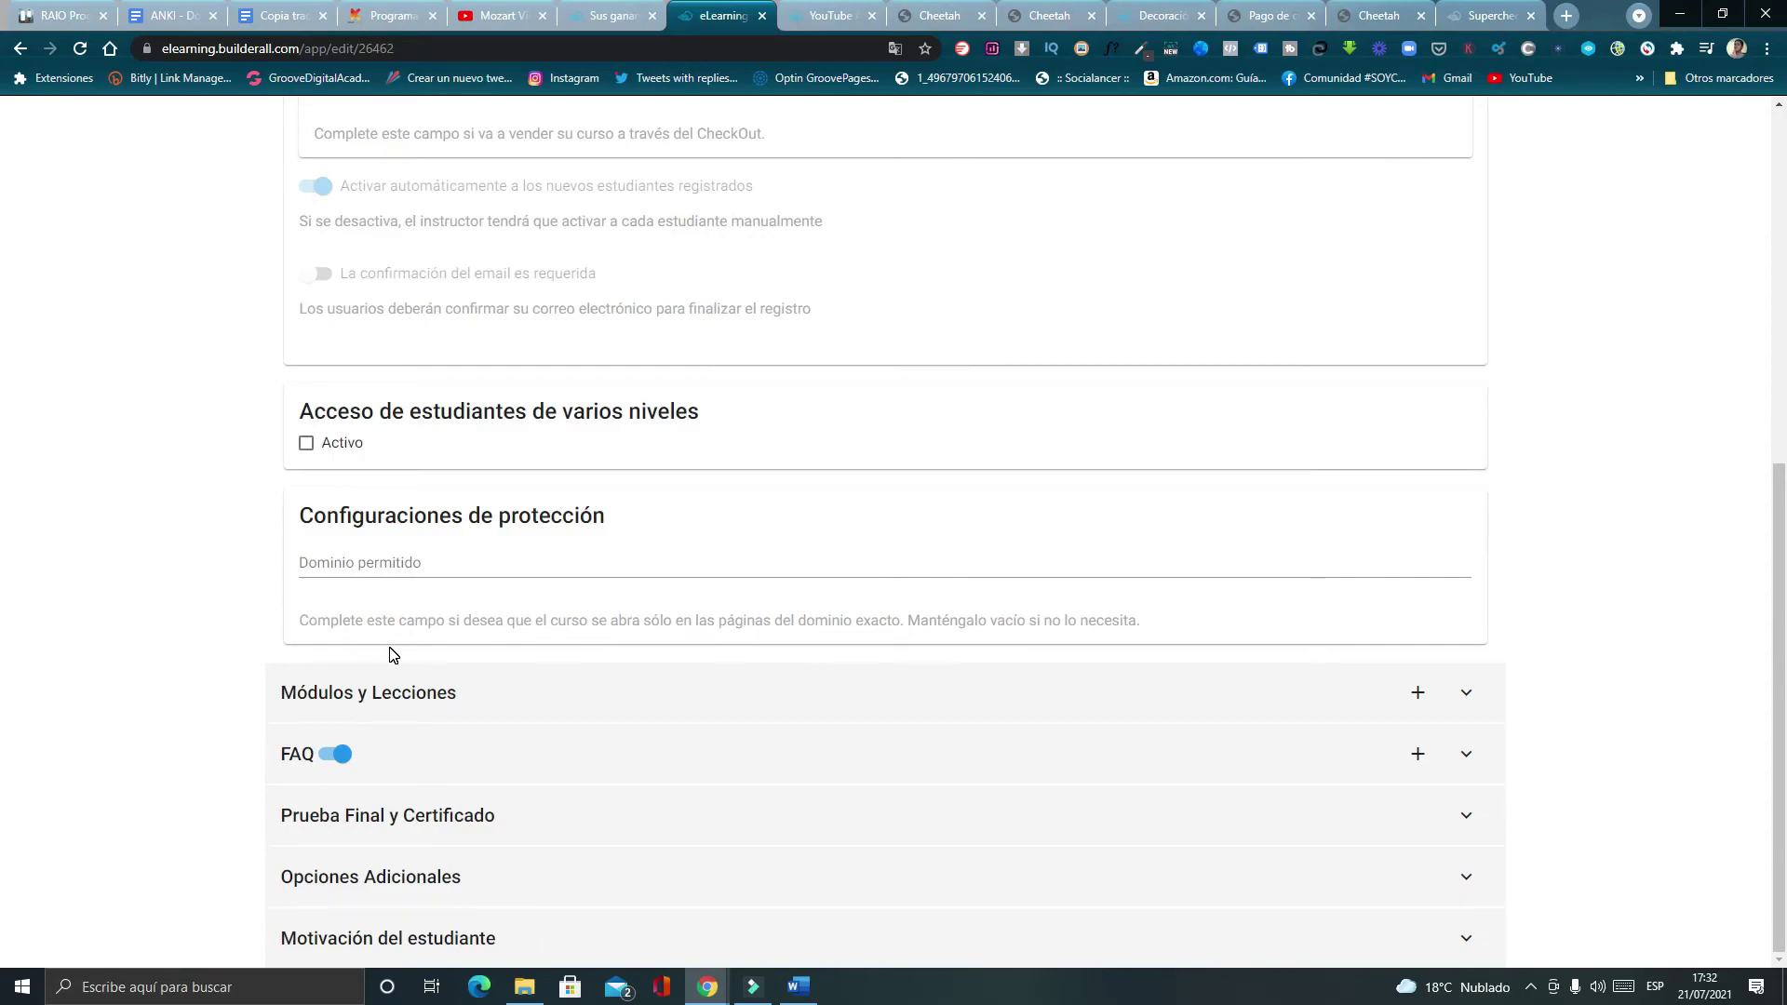
Turn the course's Cerrar Registros option off and back on in the registration settings.
scroll(389, 655, up, 5)
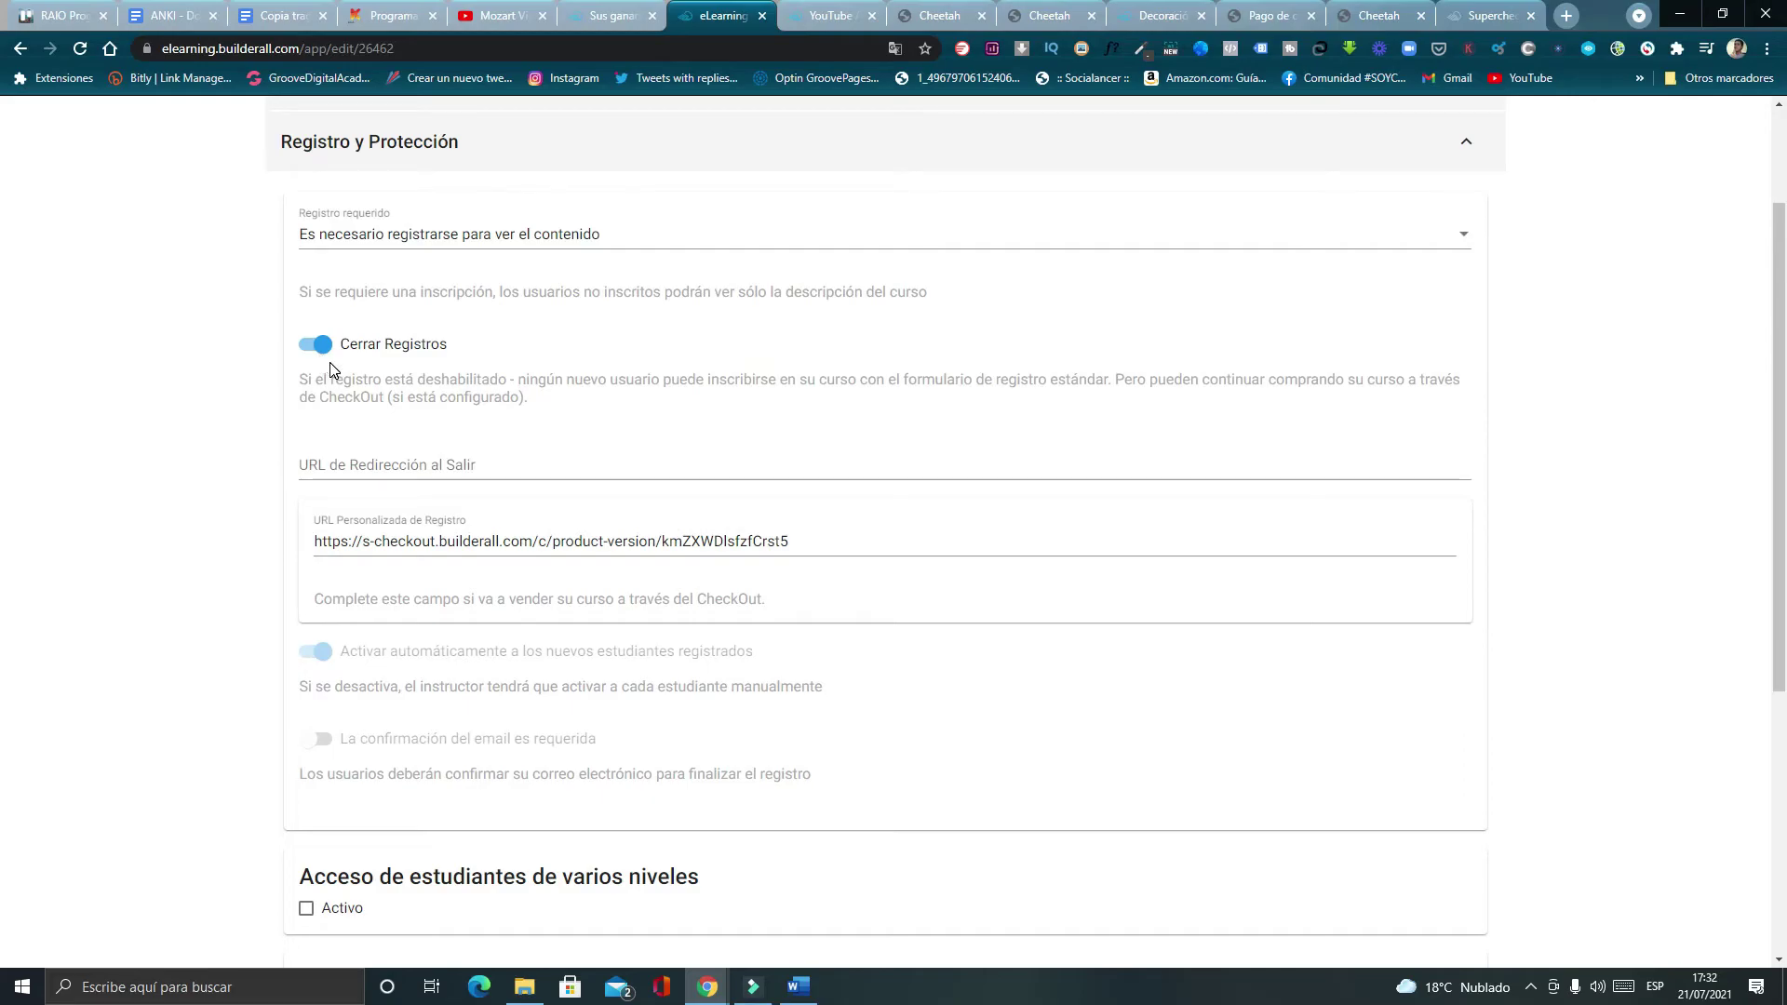
scroll(359, 460, up, 1)
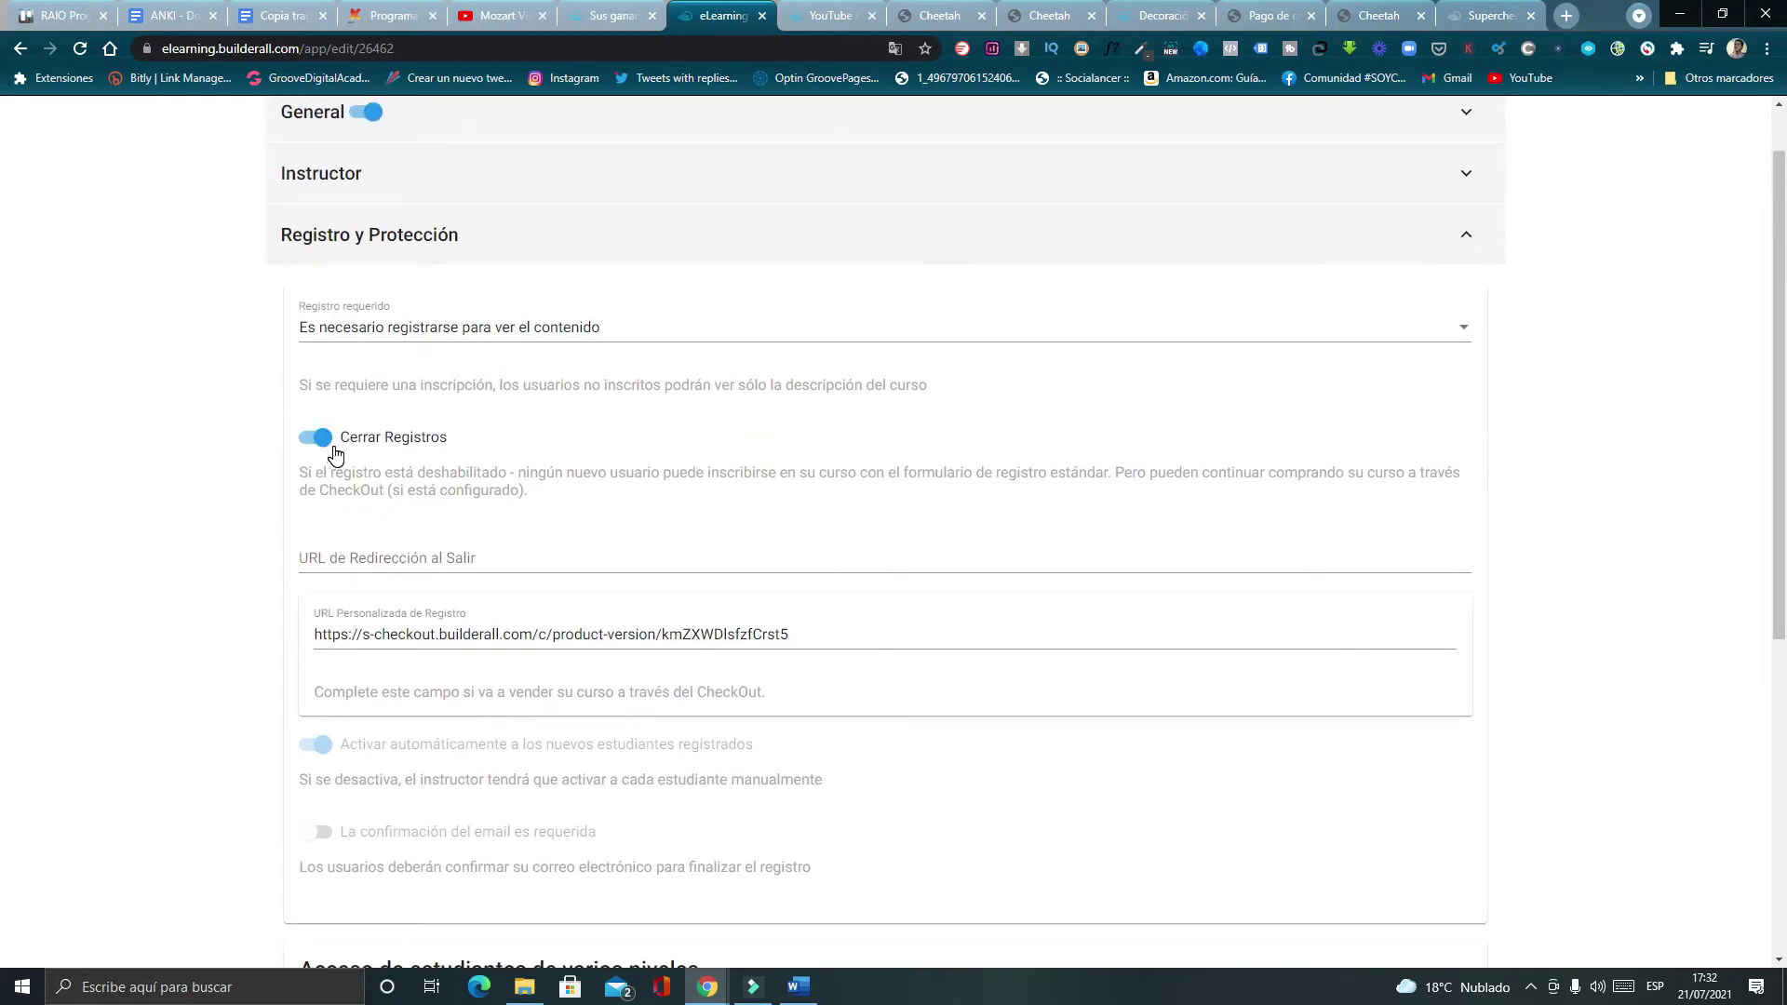
click(316, 438)
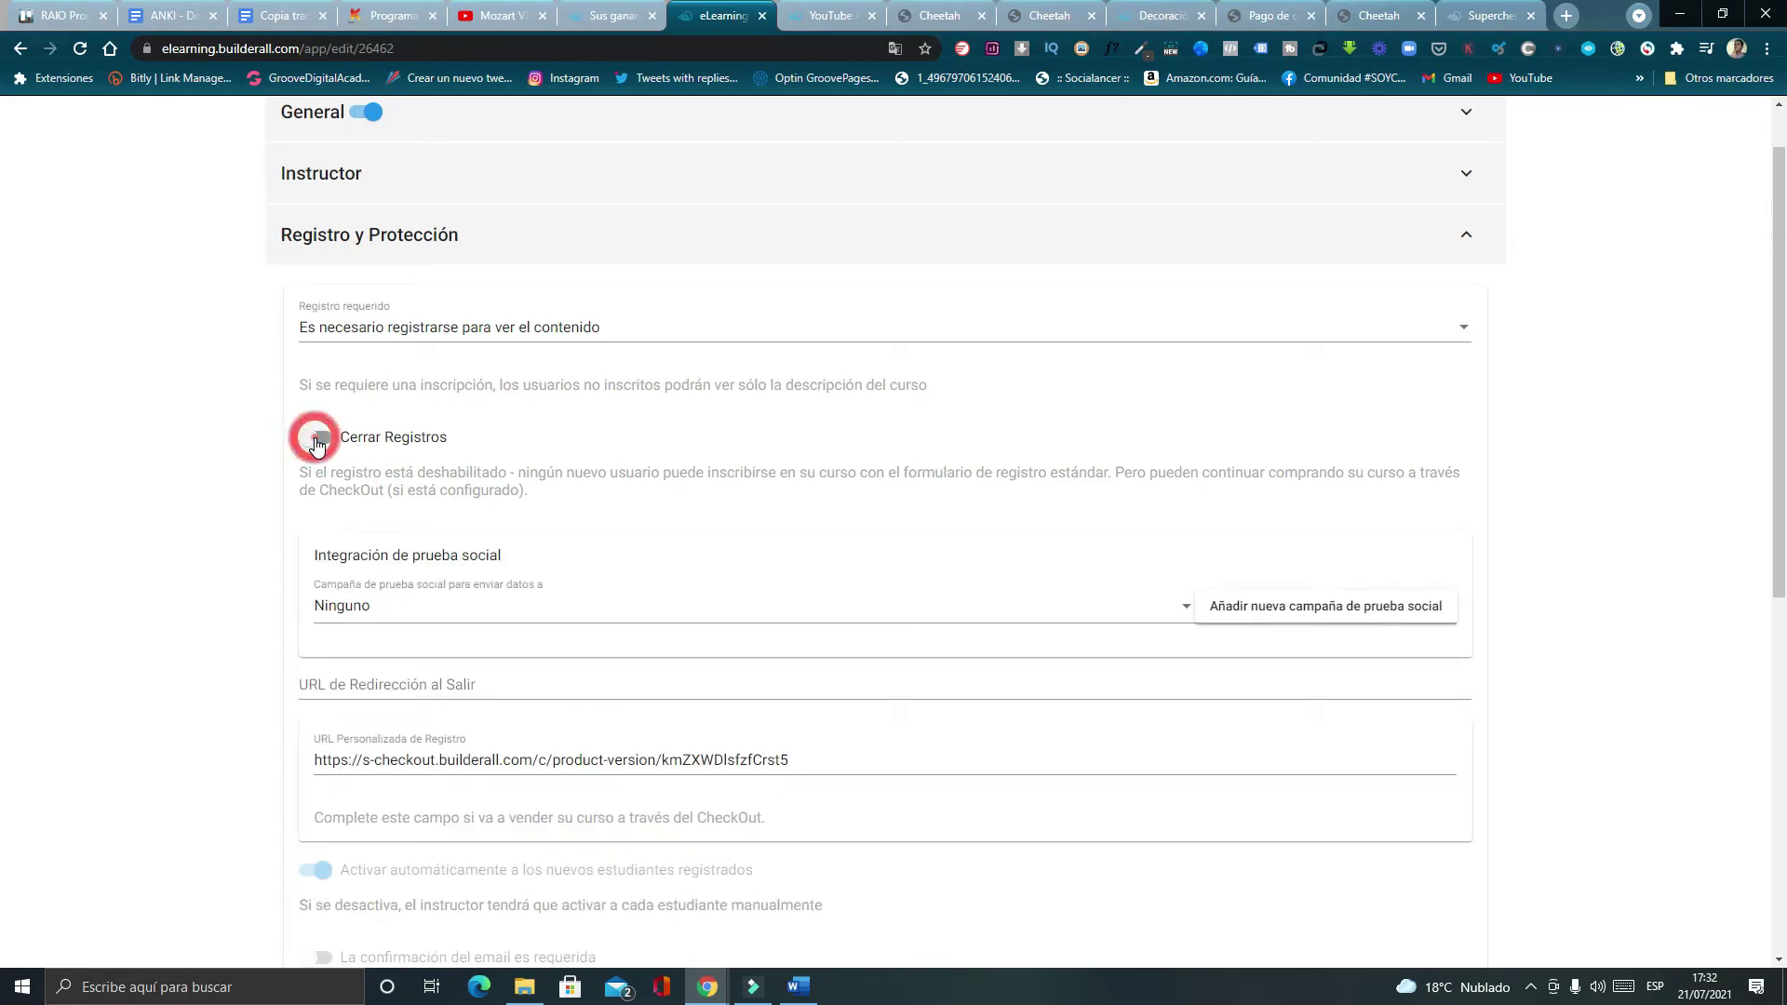
click(318, 437)
scroll(359, 413, down, 2)
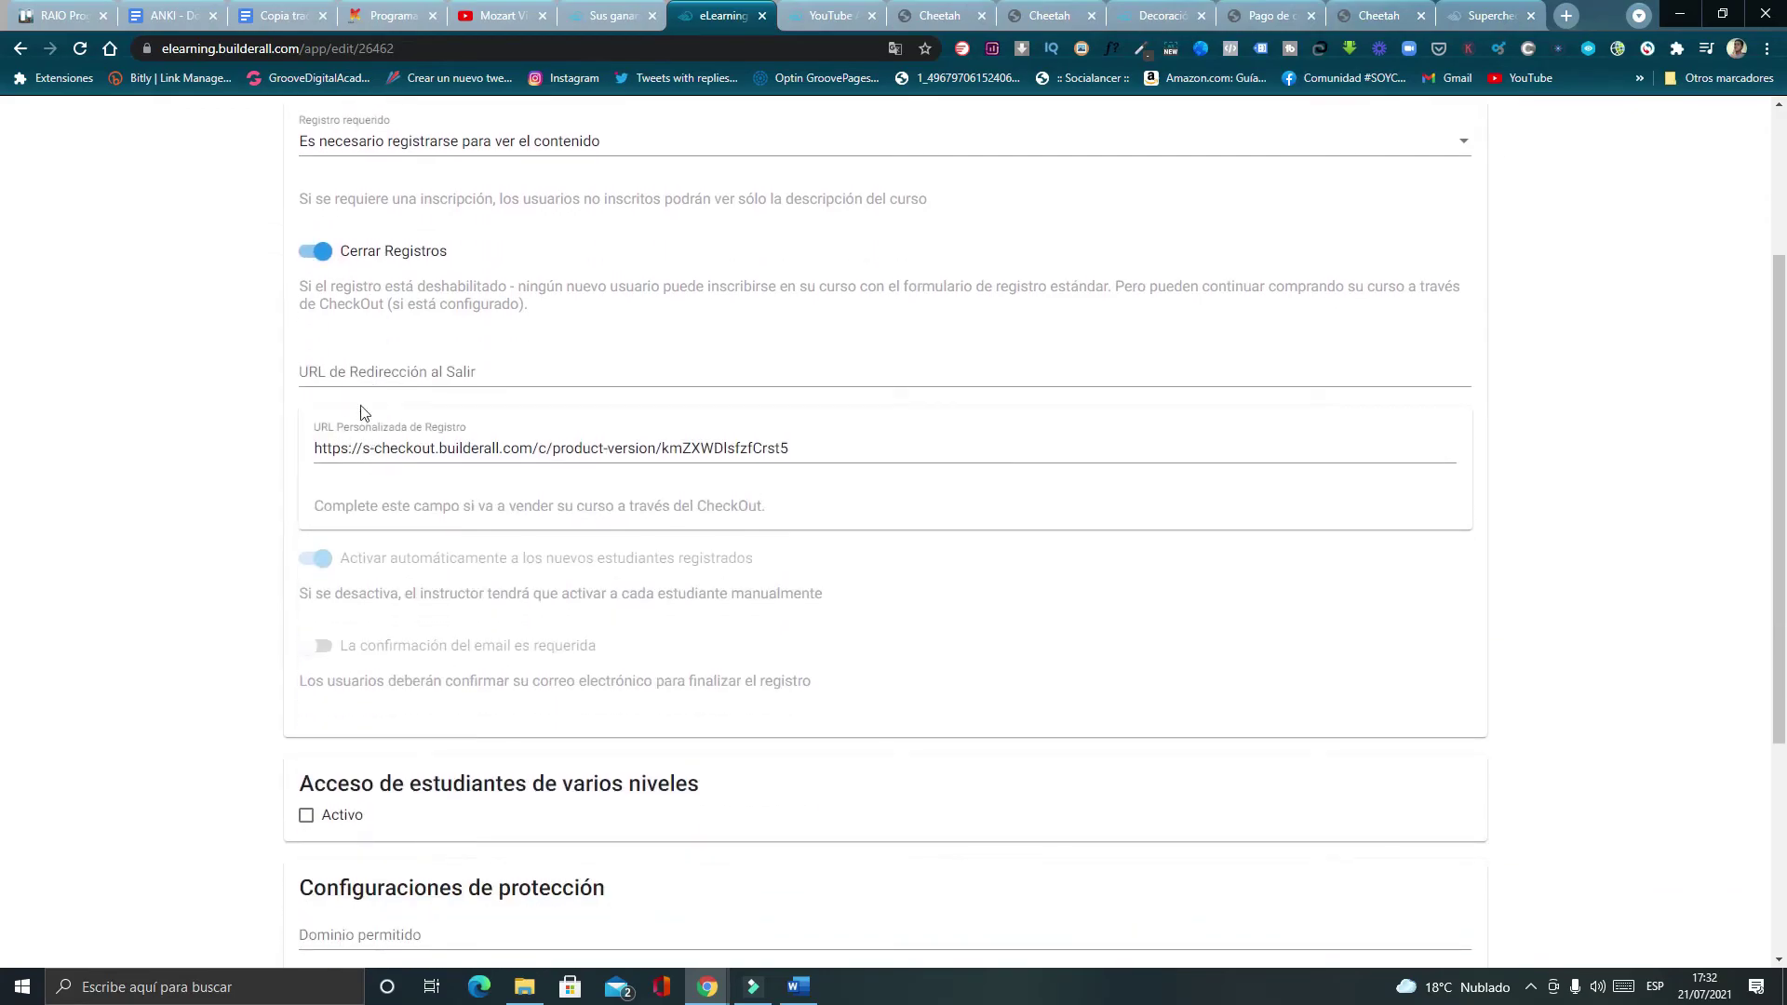
Examine the checkout link entered as the course's URL Personalizada de Registro.
click(416, 448)
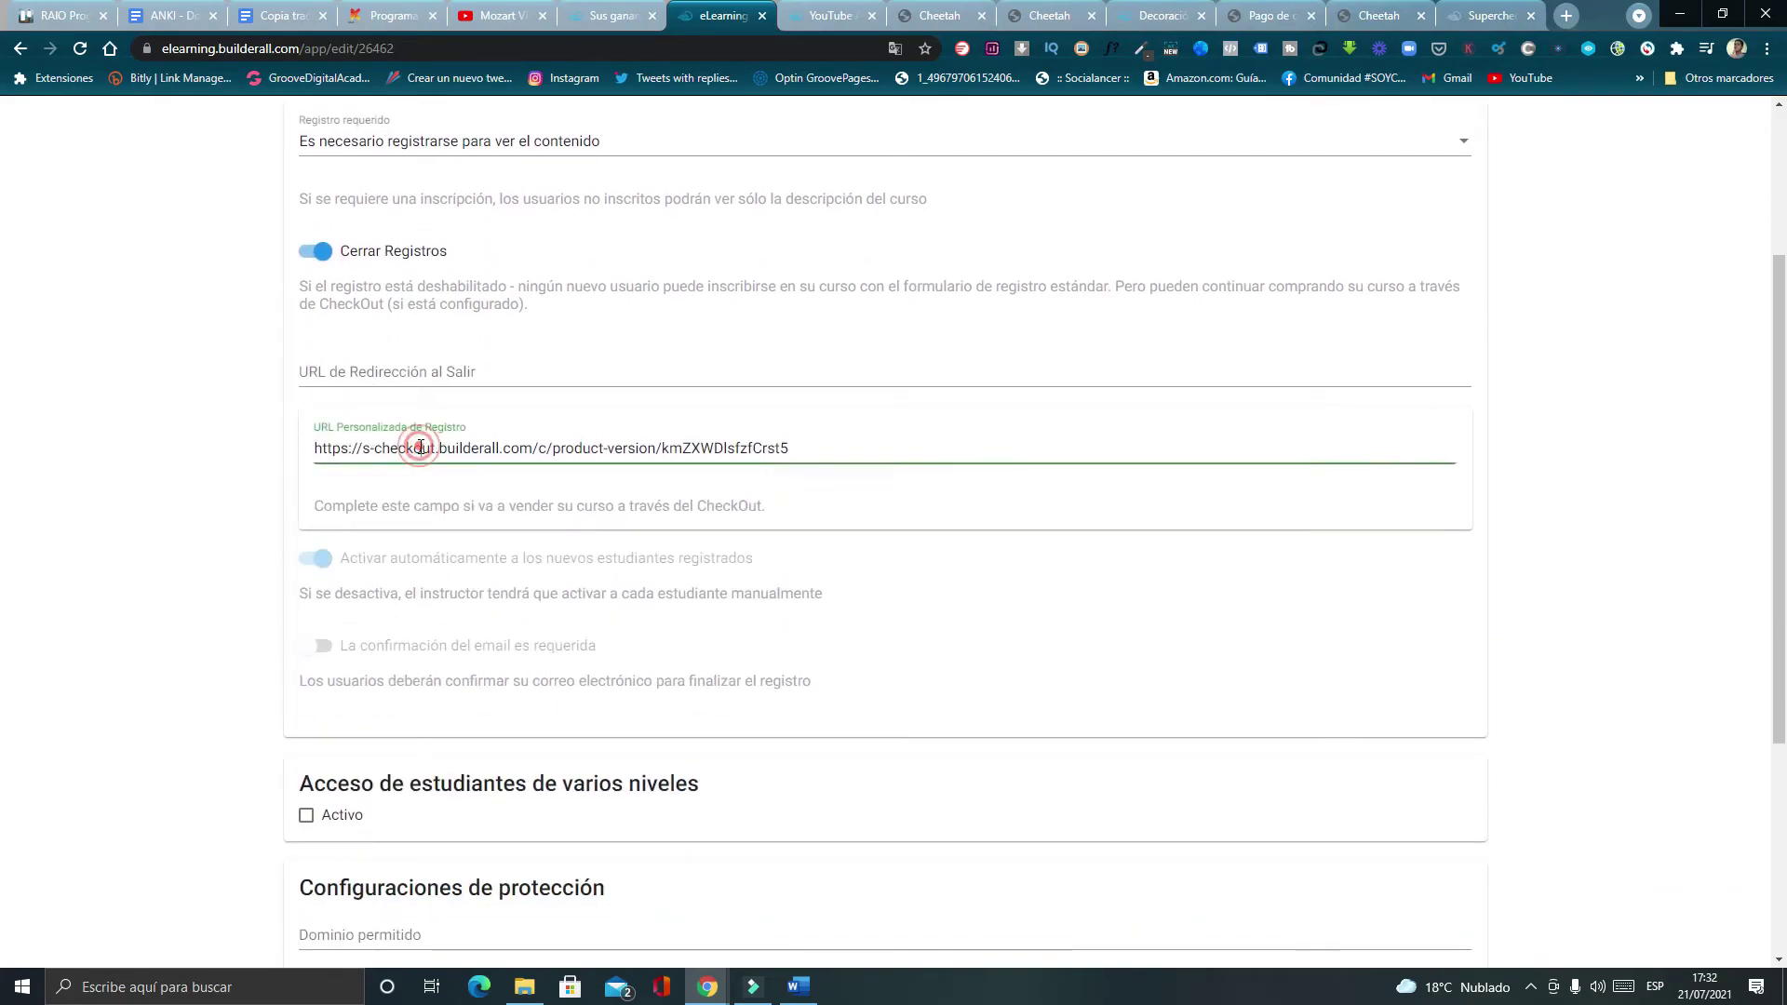
click(438, 506)
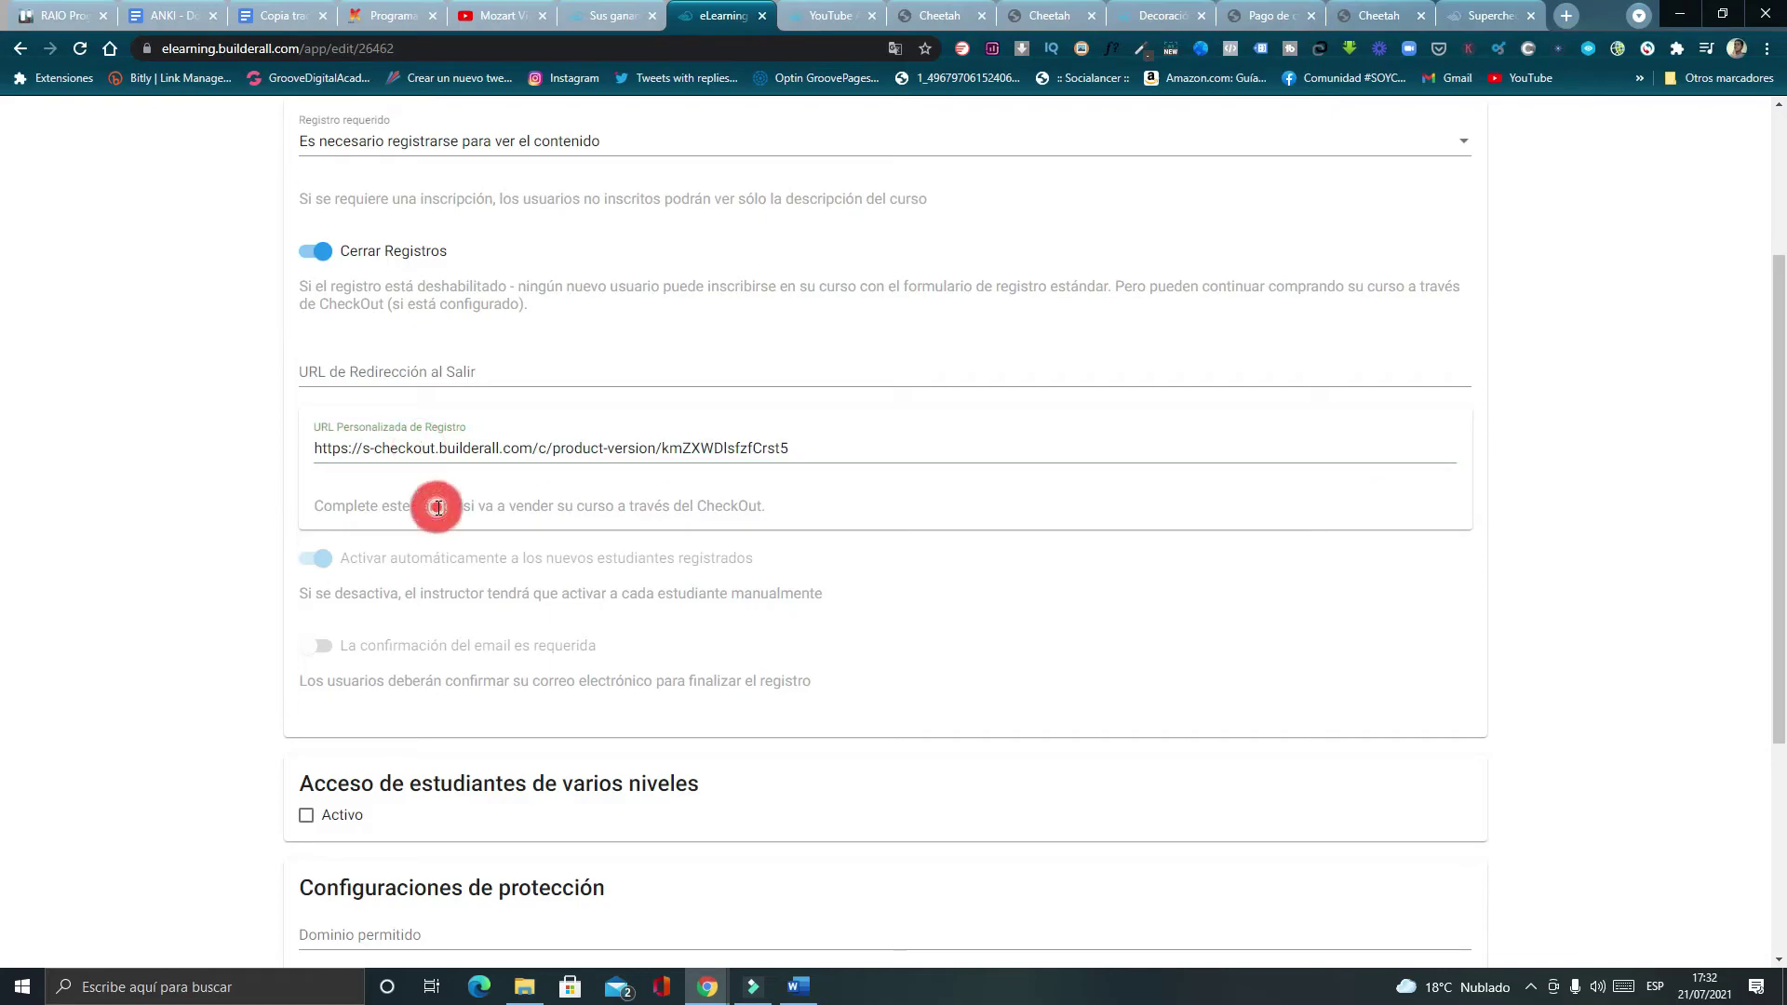
triple_click(421, 450)
click(421, 451)
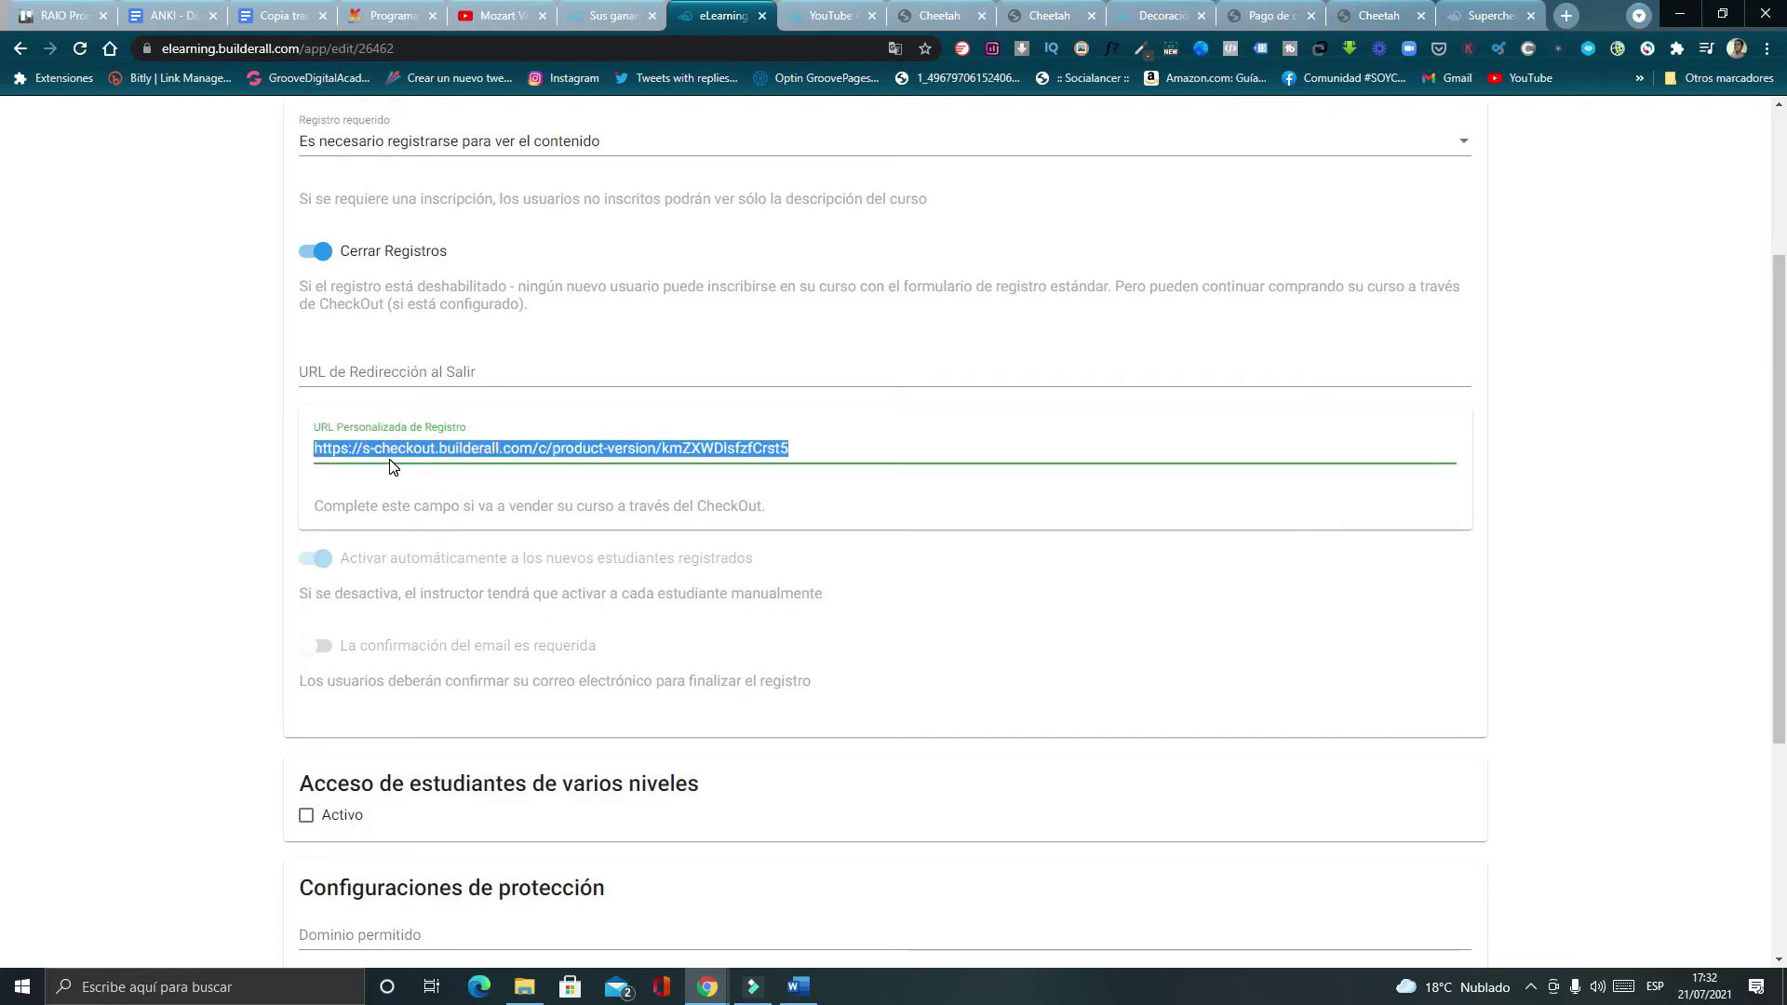
triple_click(418, 449)
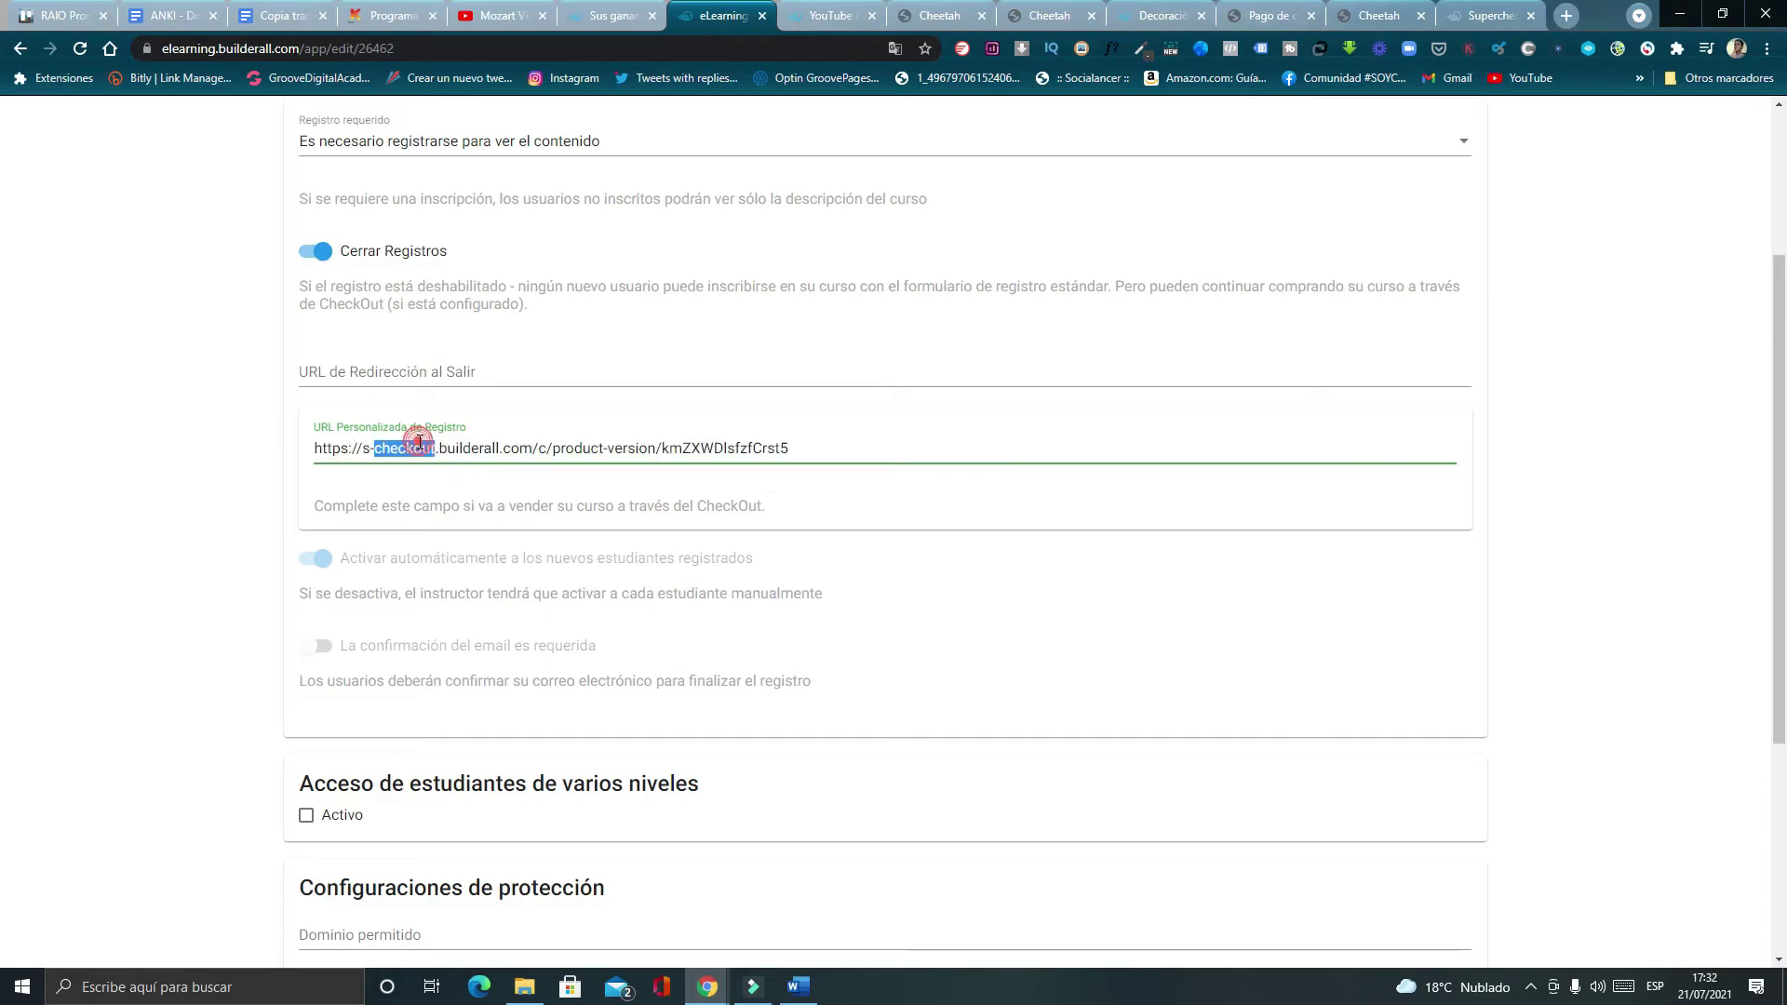
click(808, 446)
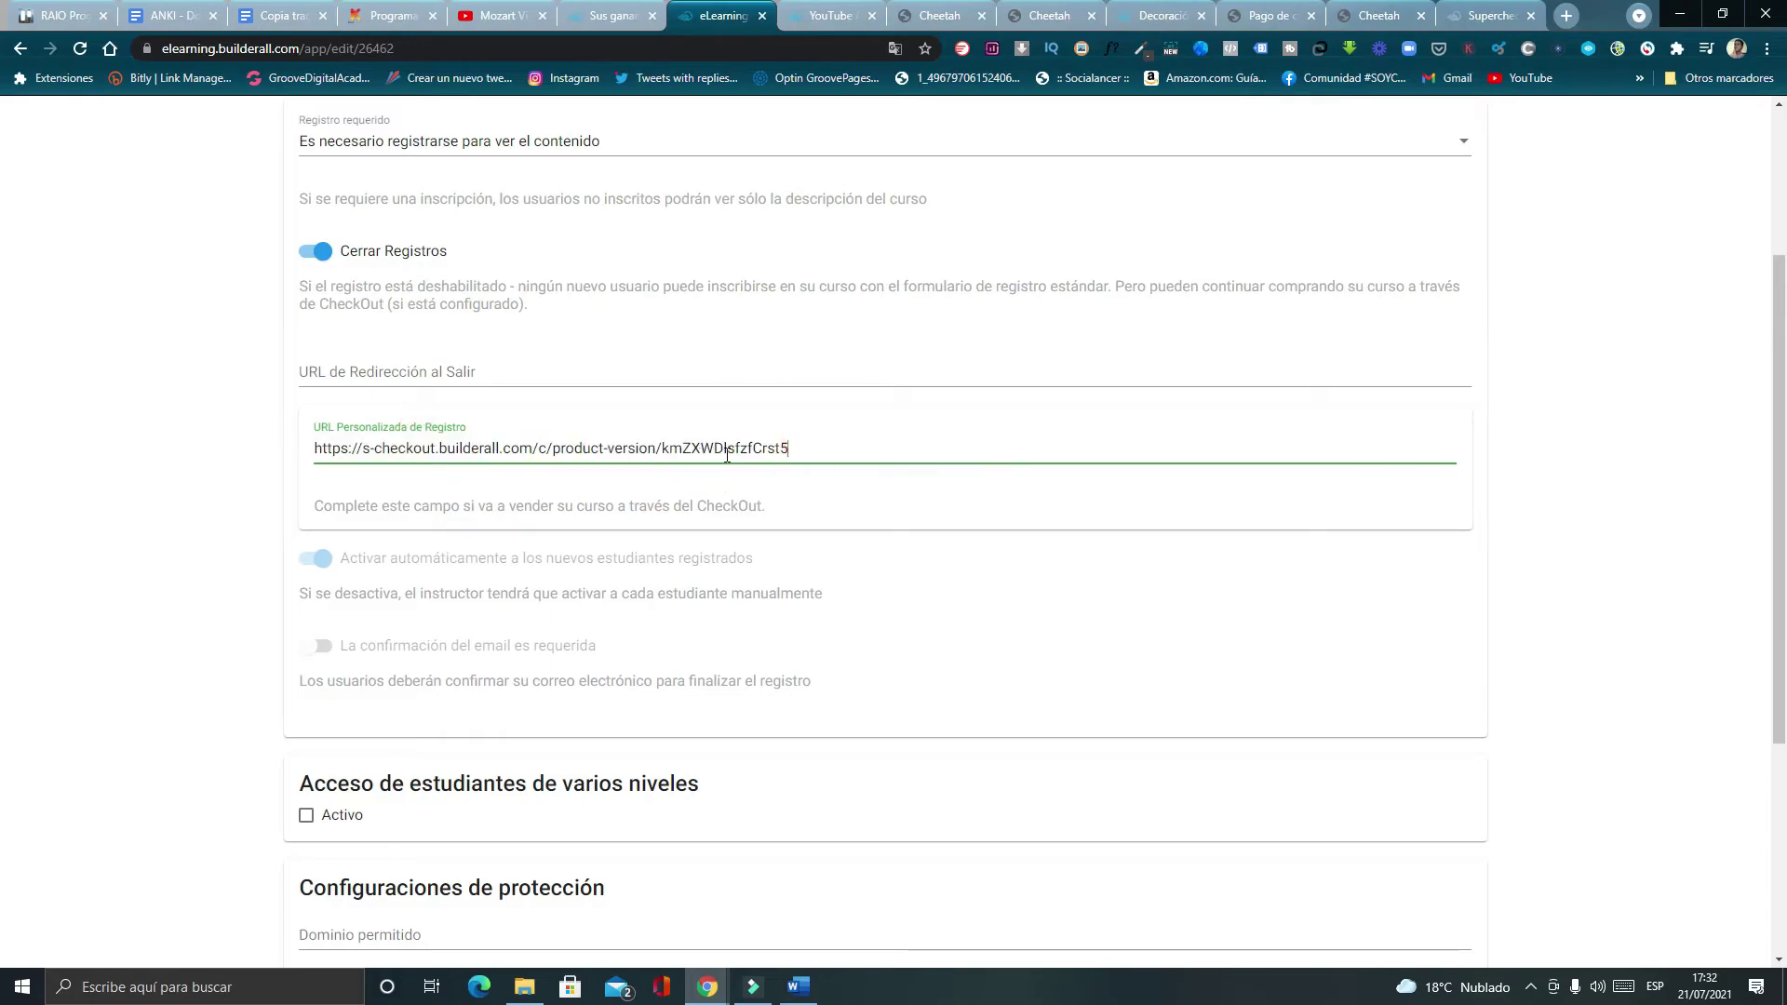
triple_click(510, 449)
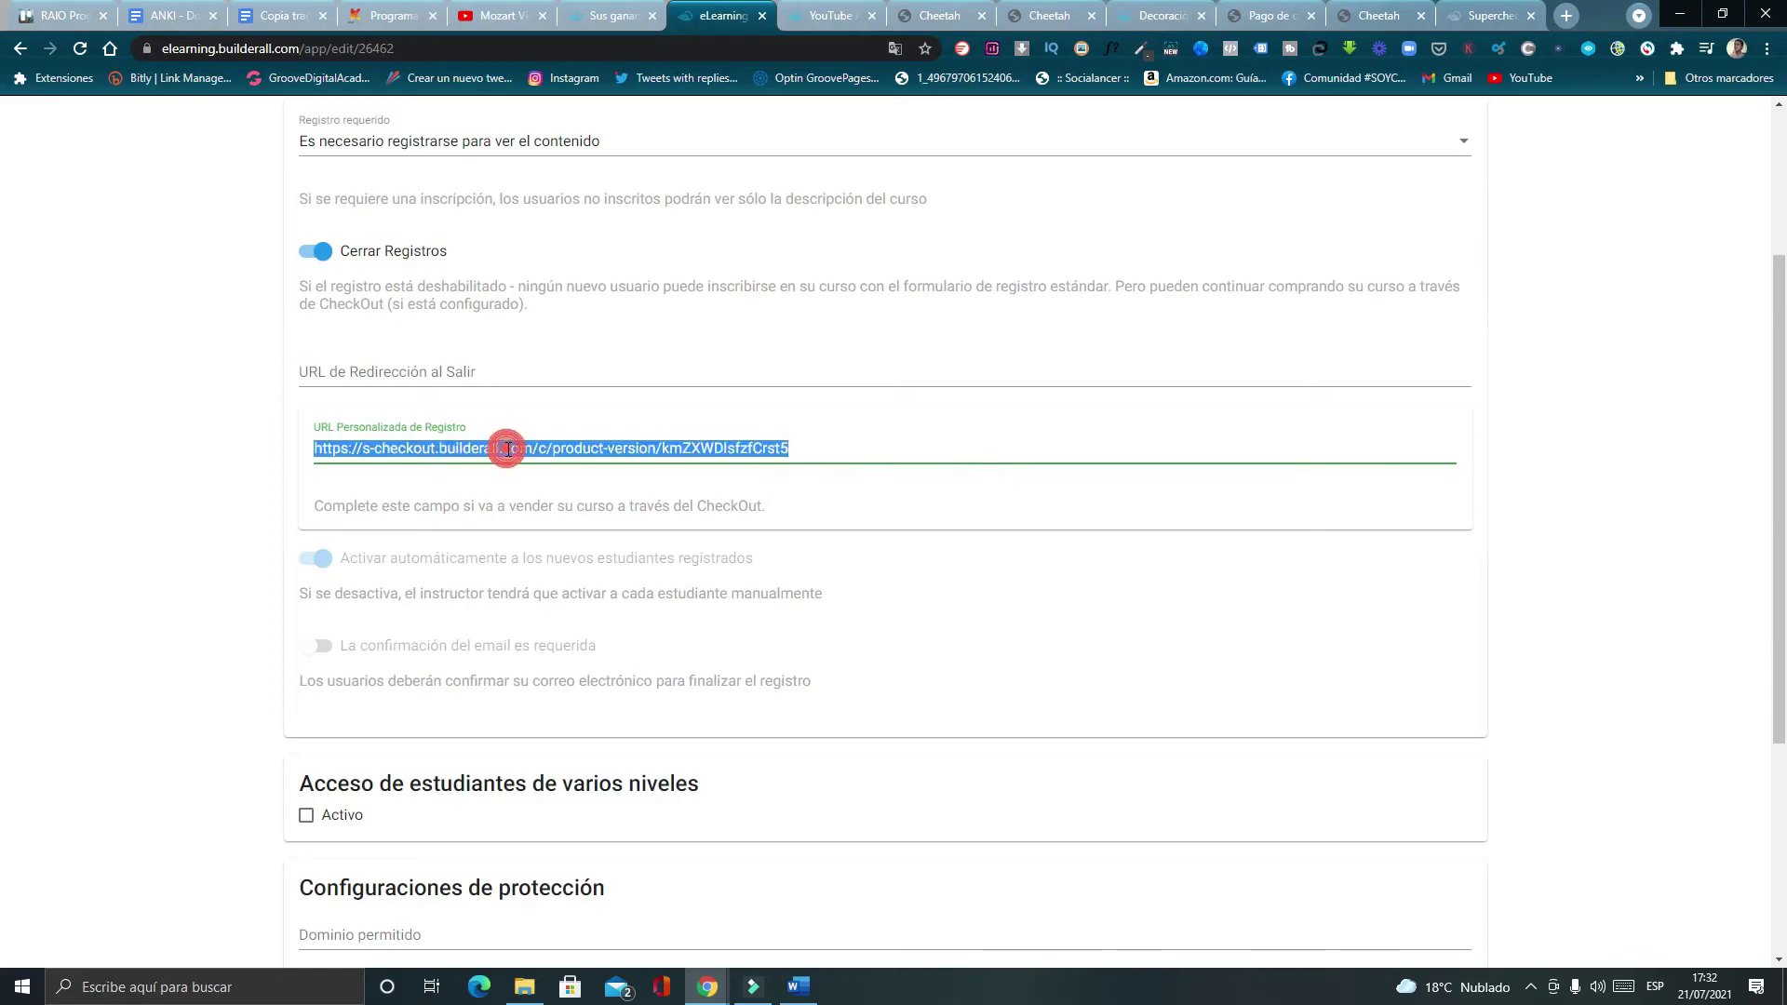
click(437, 377)
double_click(575, 454)
triple_click(500, 449)
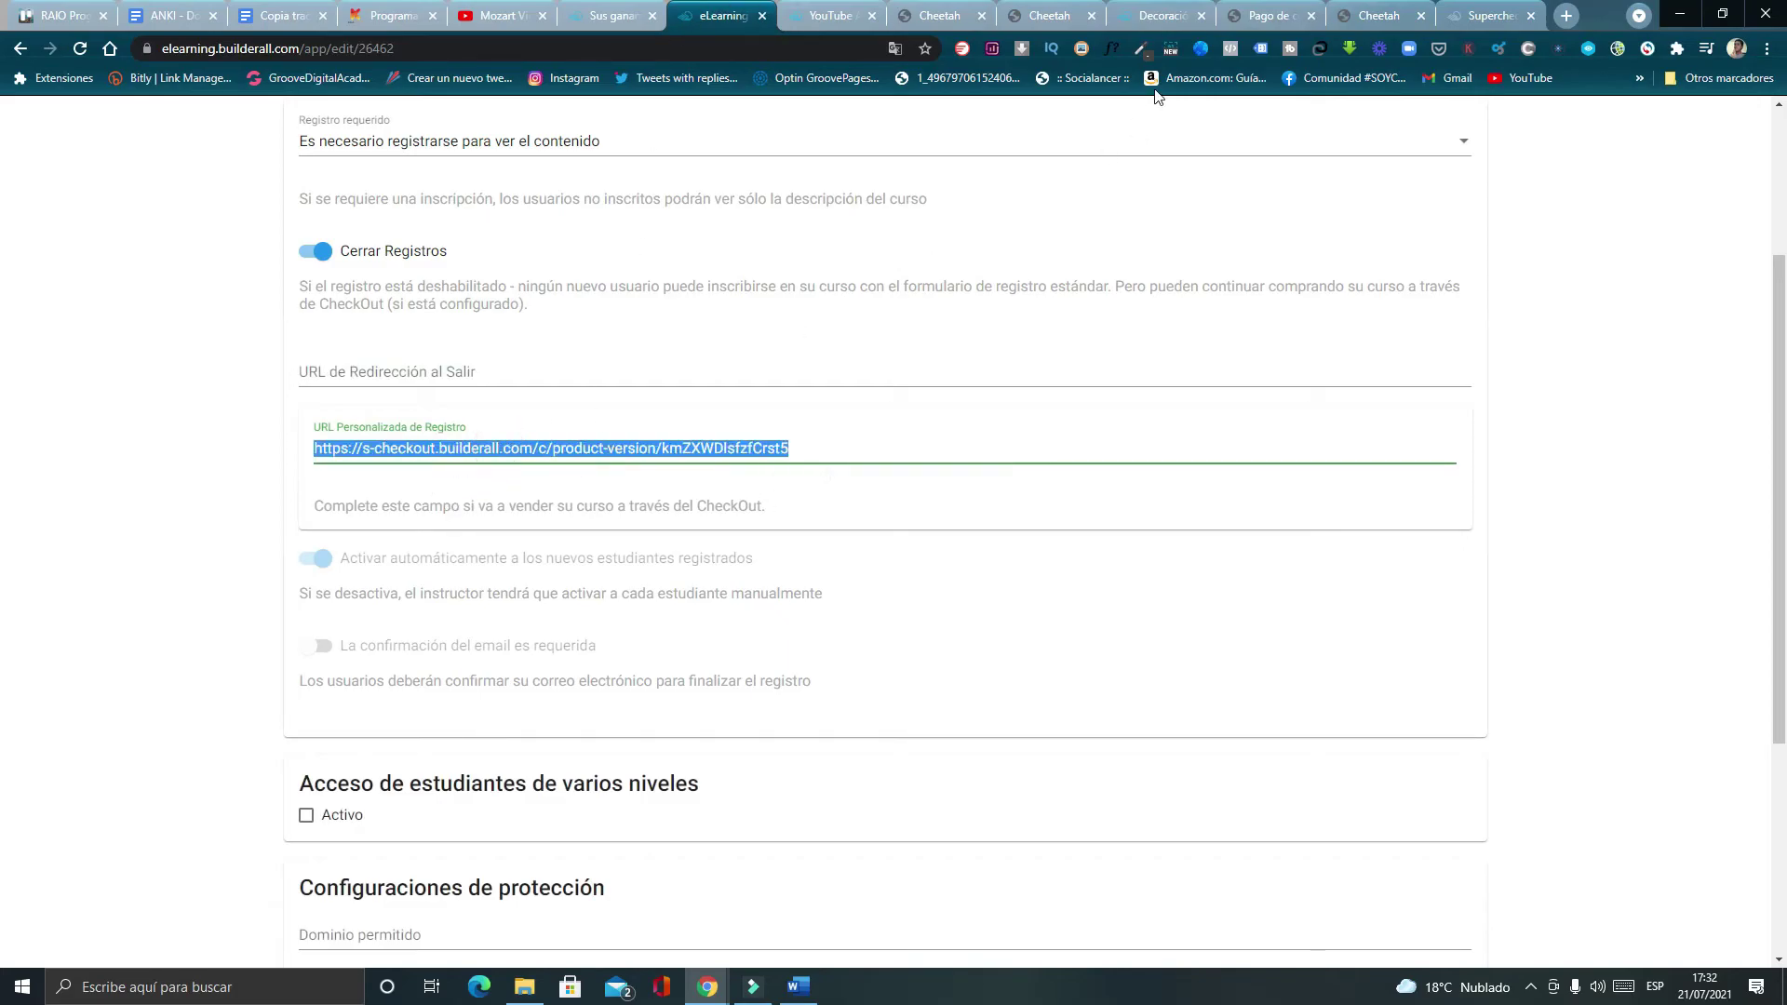
Switch to SuperCheckout and copy the product's Página de ventas link from the Panel de enlaces.
click(1469, 15)
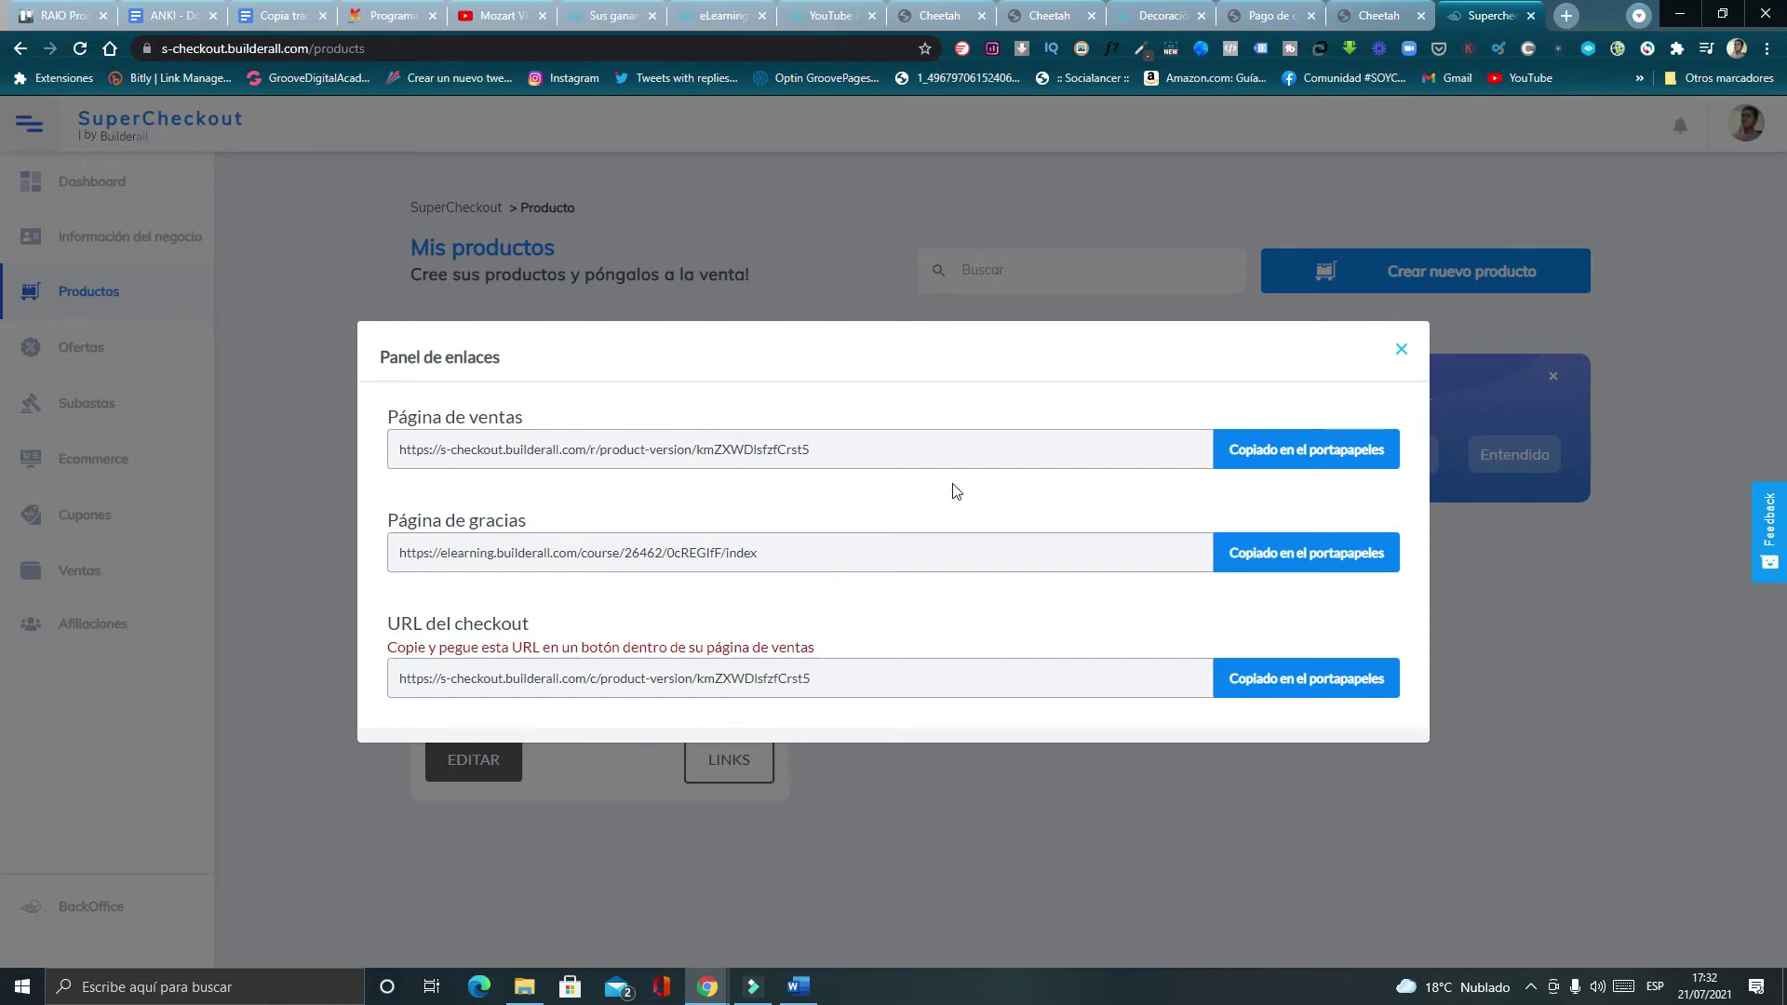
click(488, 435)
click(1262, 453)
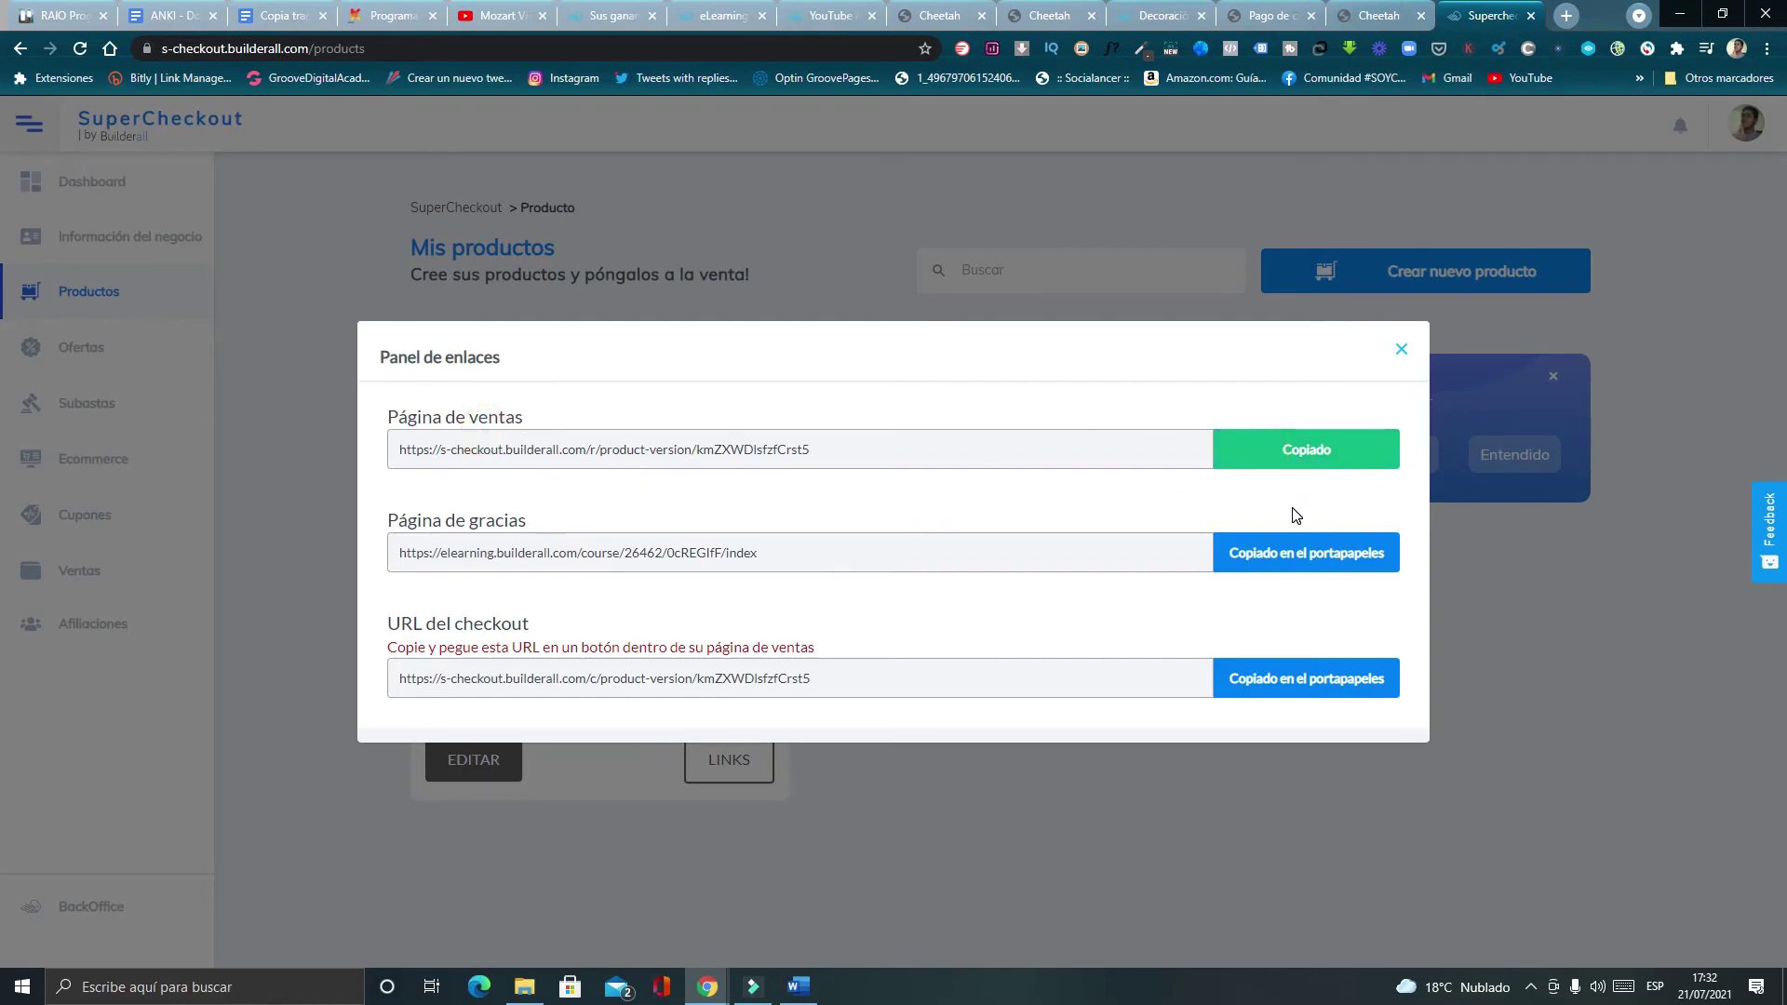
Return to the YouTube Ads course settings and replace the URL Personalizada de Registro with the copied Página de ventas link.
click(1356, 16)
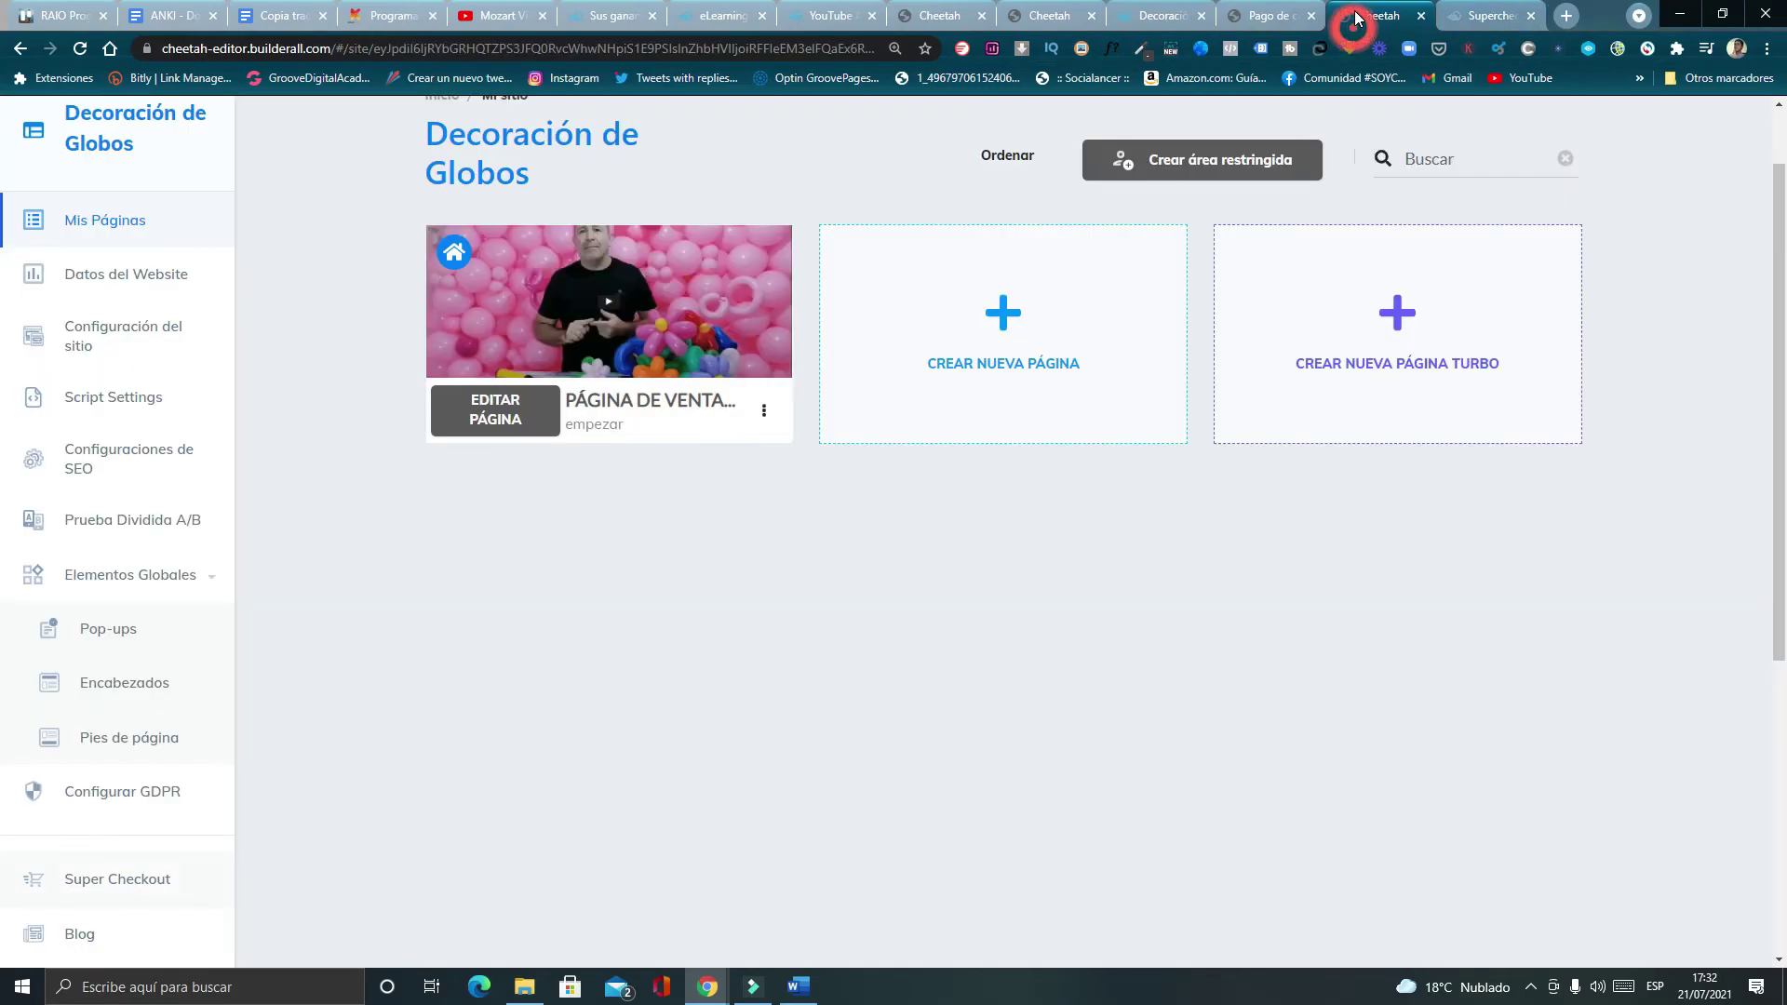
click(1163, 16)
click(838, 16)
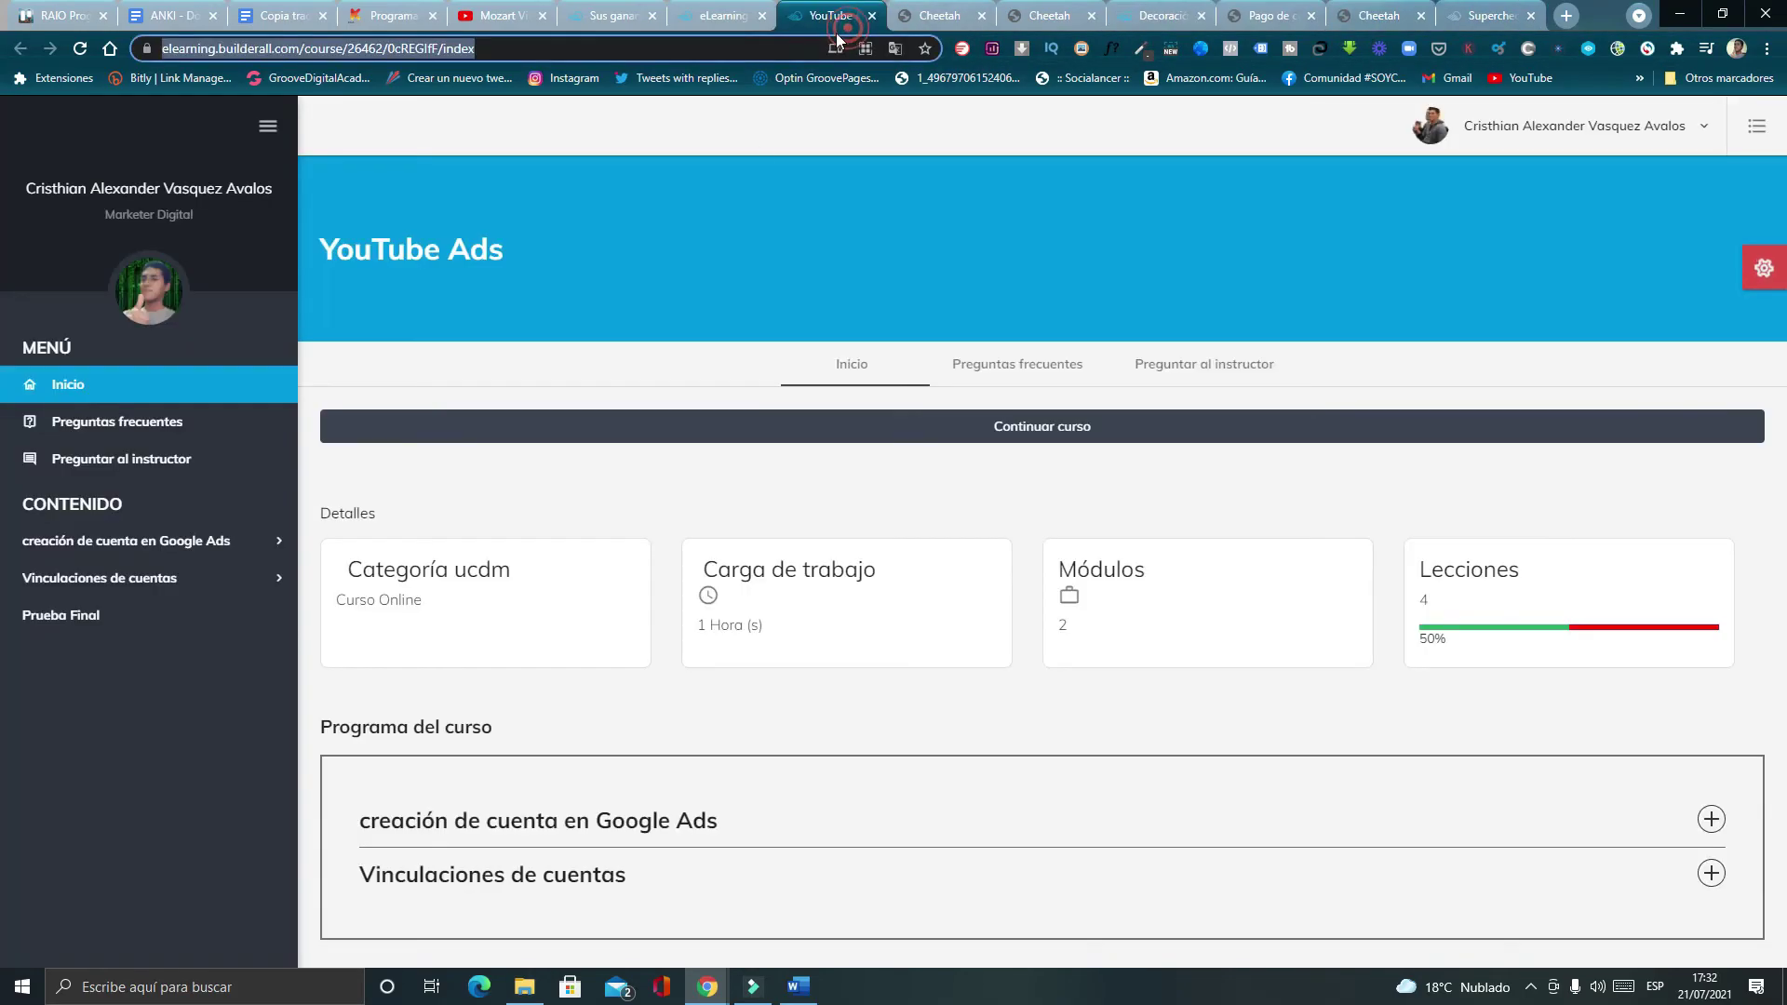
click(677, 16)
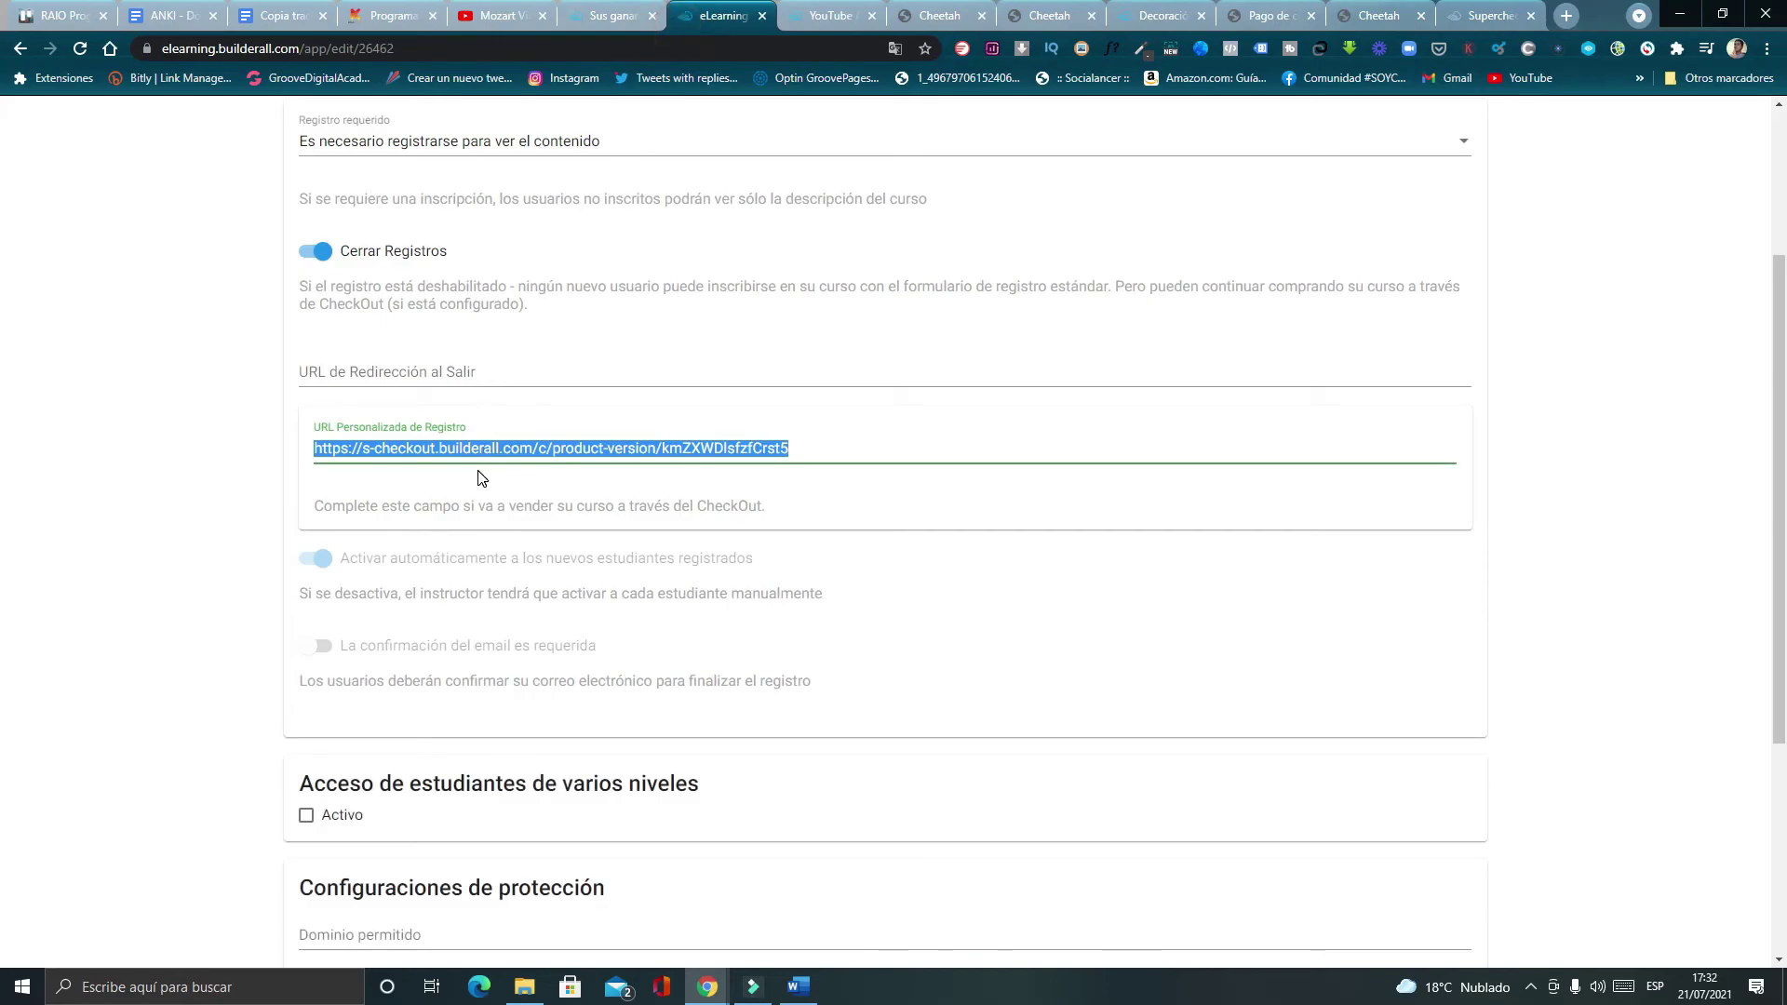
click(873, 451)
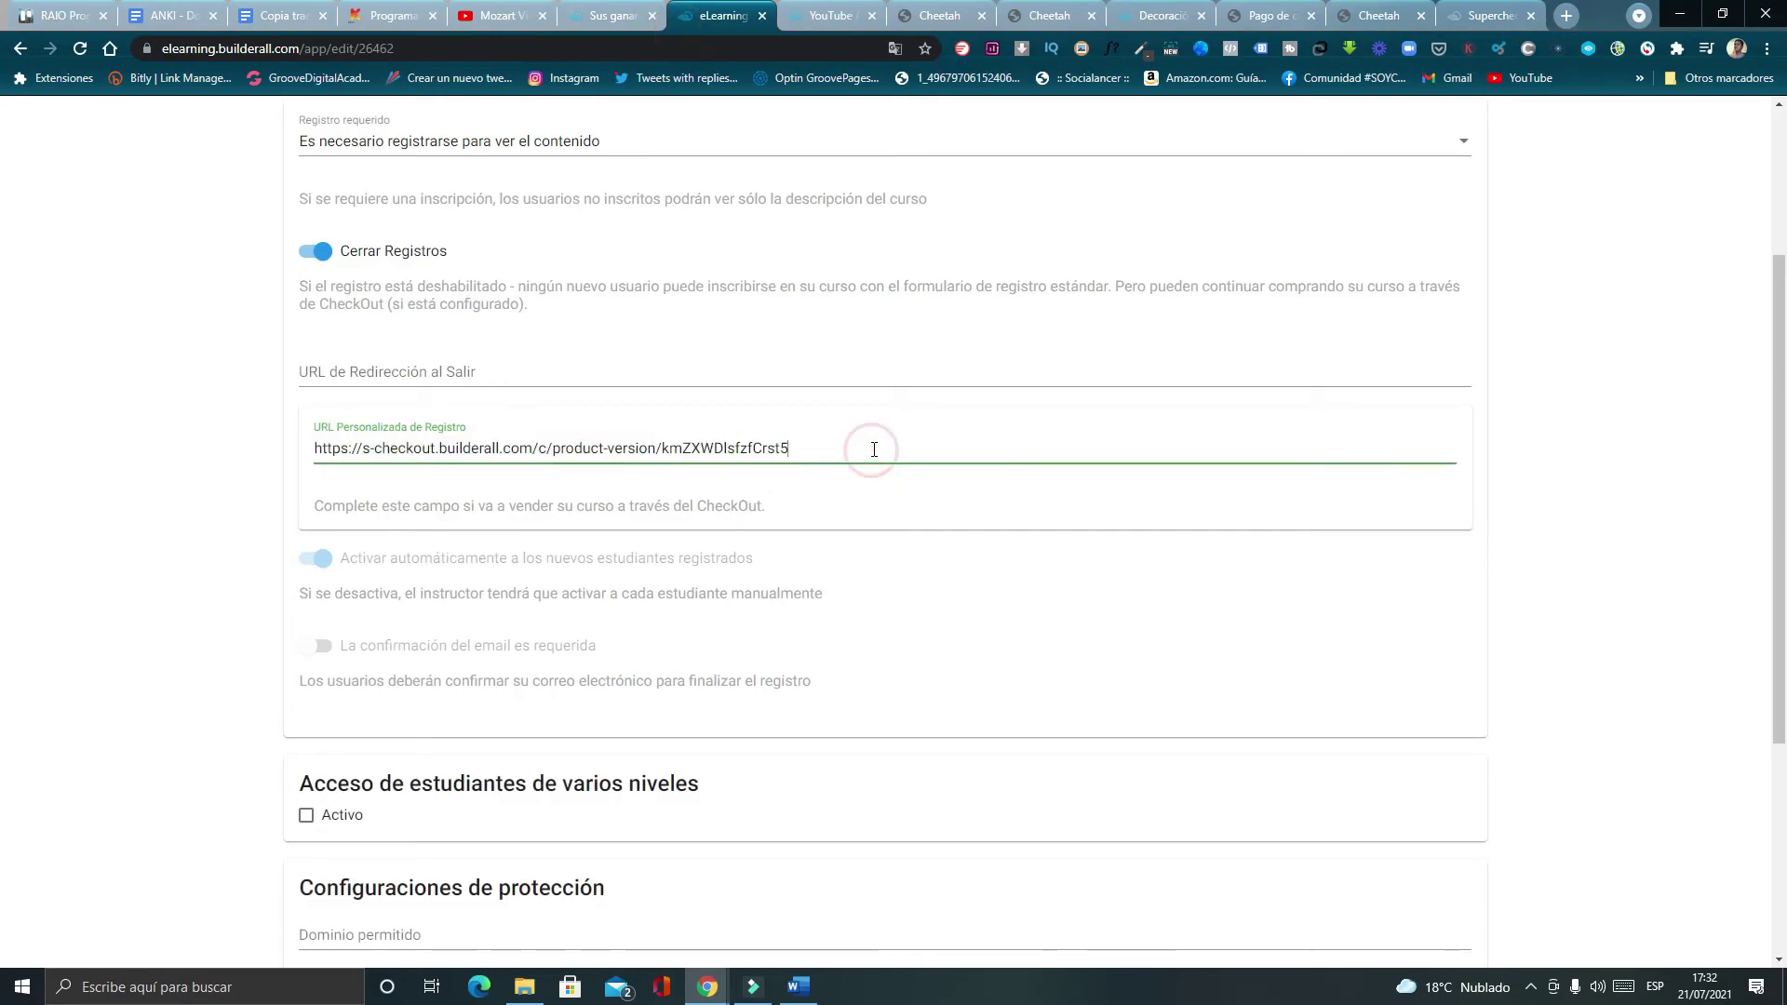
triple_click(804, 452)
key(ctrl+v)
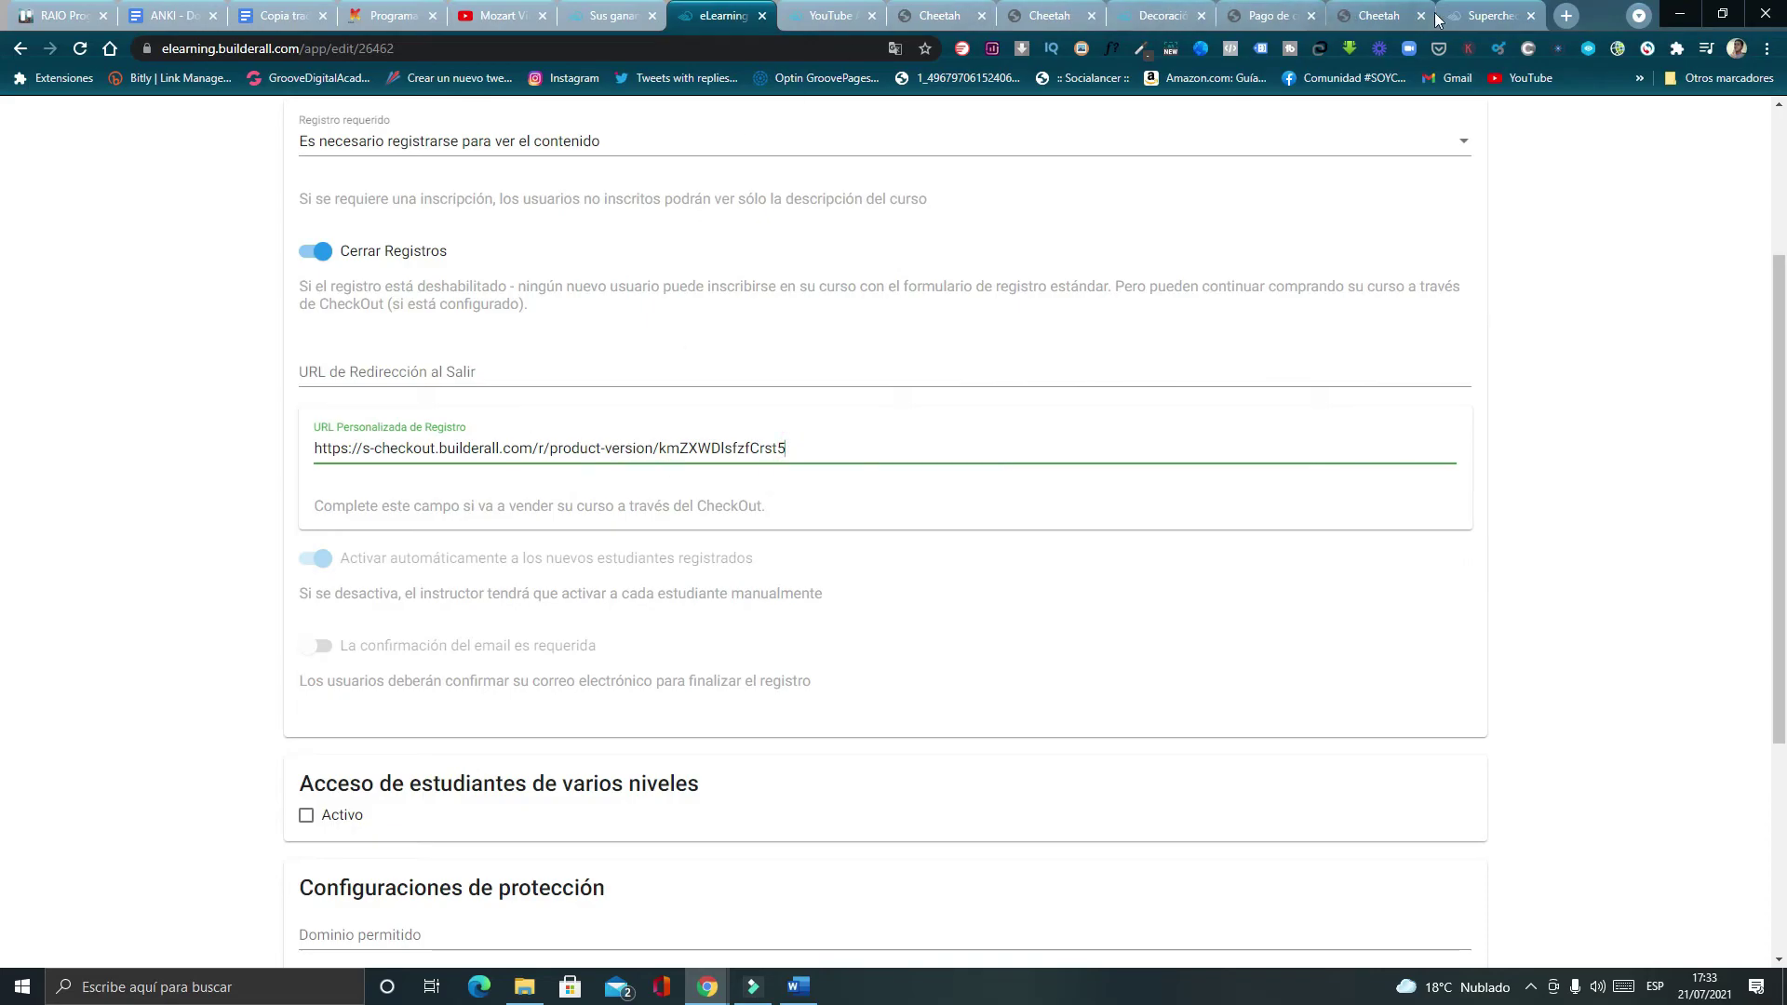
Check the SuperCheckout product links against the course's URL Personalizada de Registro, and recheck the Cerrar Registros option.
click(1486, 17)
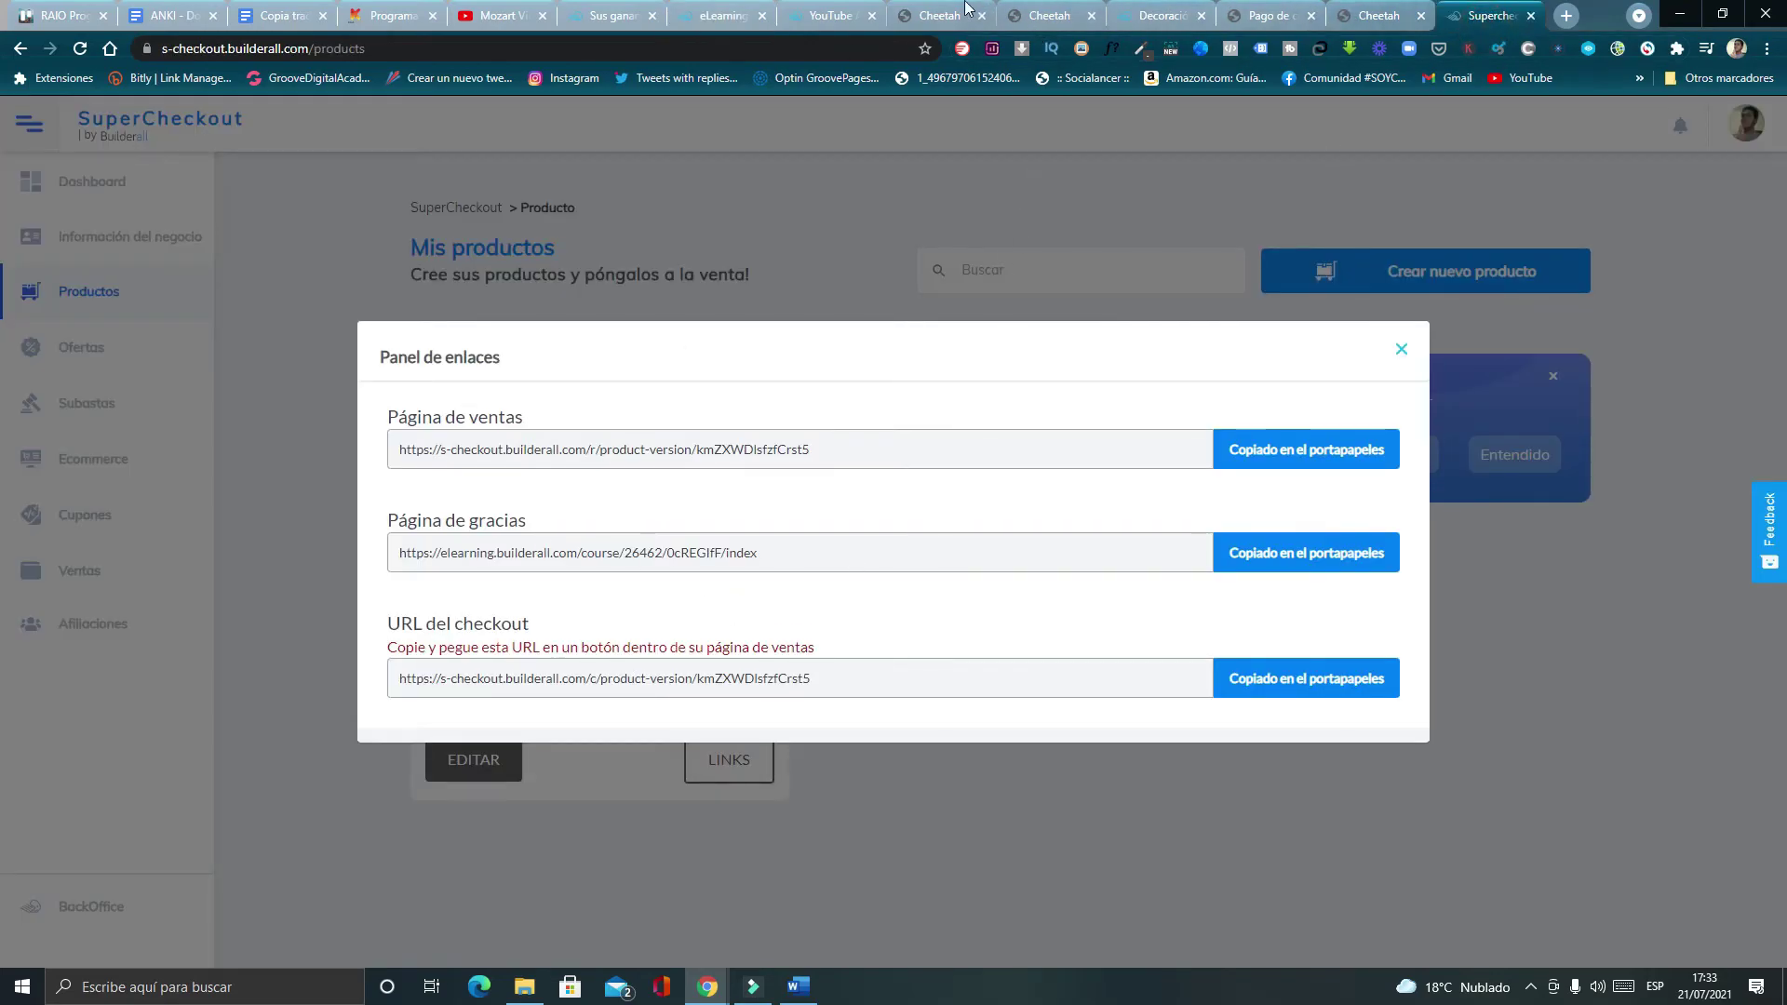
click(824, 15)
click(717, 16)
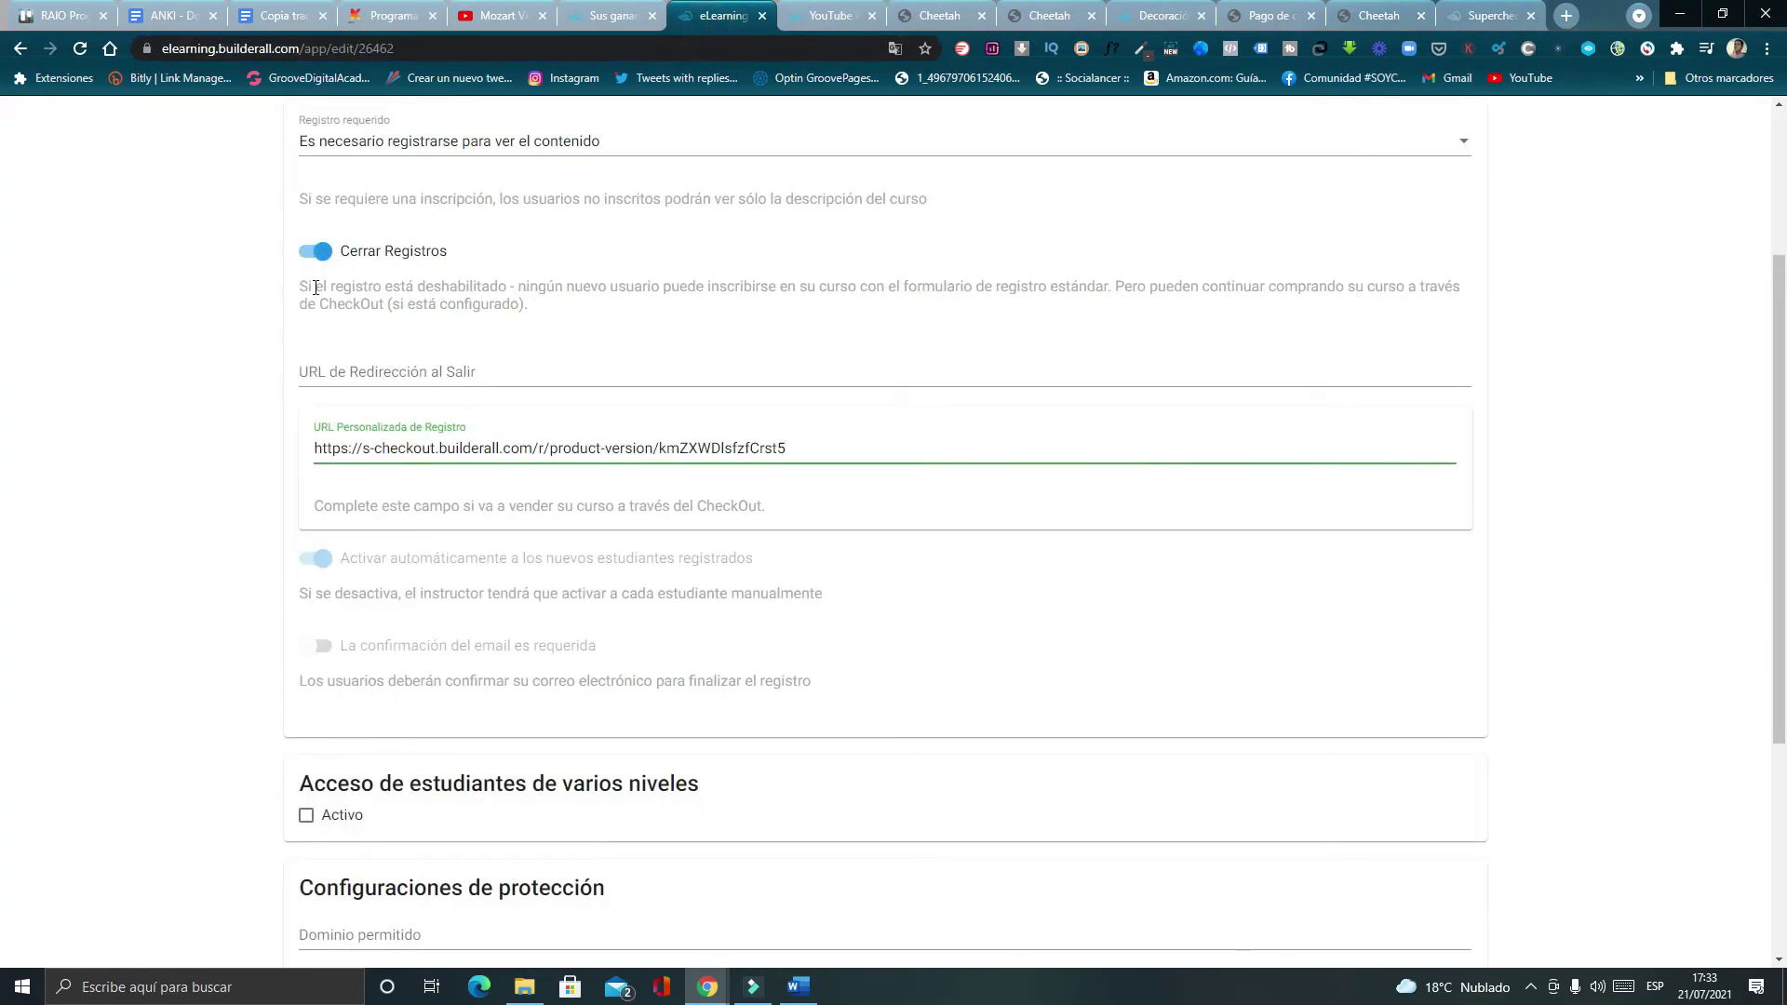
click(317, 251)
click(316, 252)
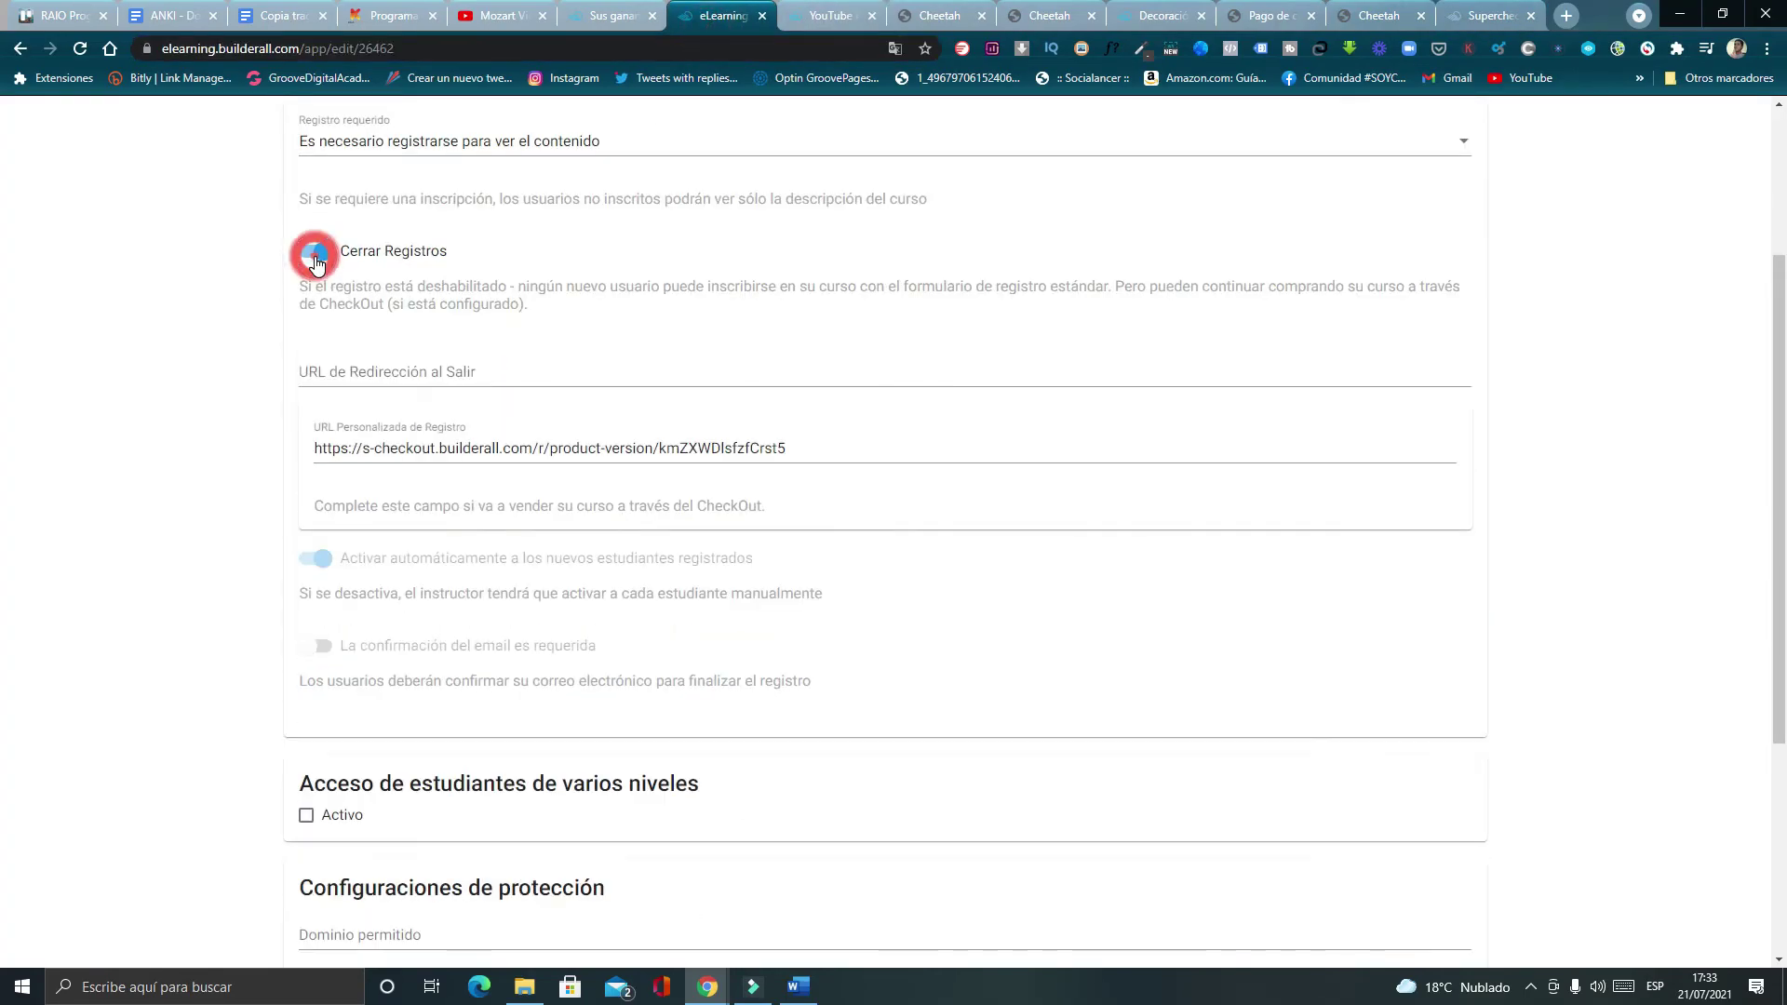
double_click(394, 445)
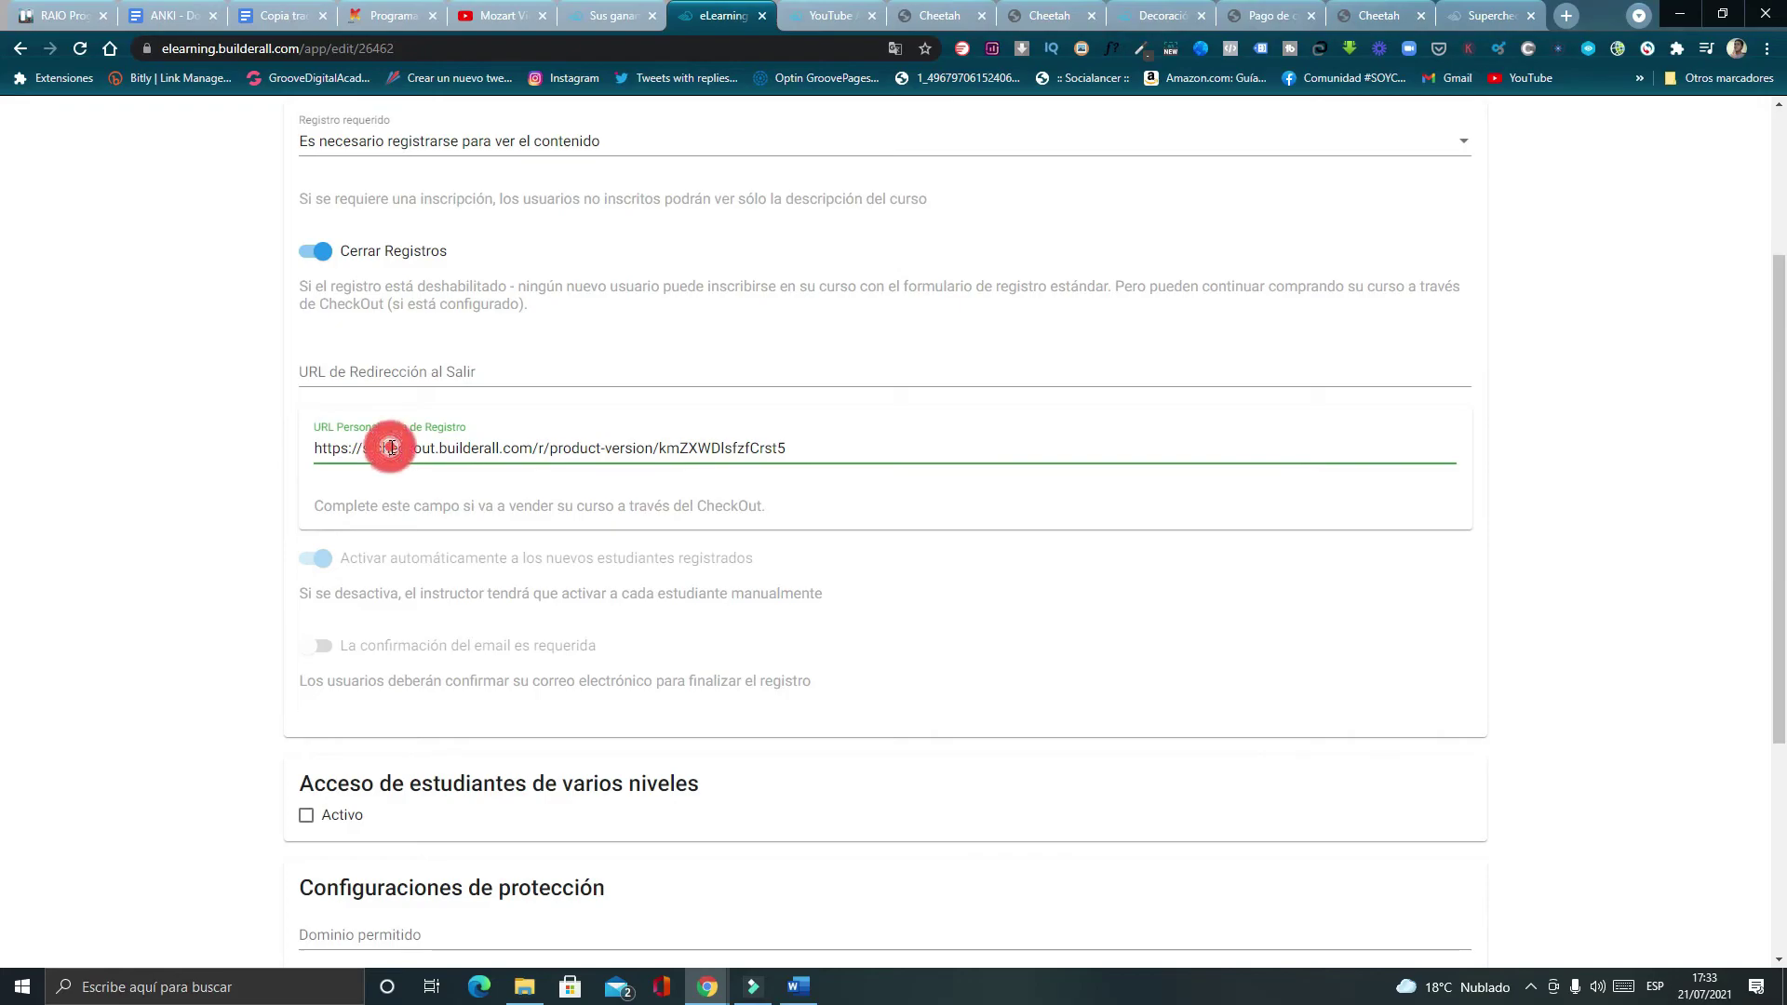
Compare the course's URL Personalizada de Registro with the Página de ventas link in SuperCheckout, and save the course settings.
click(819, 451)
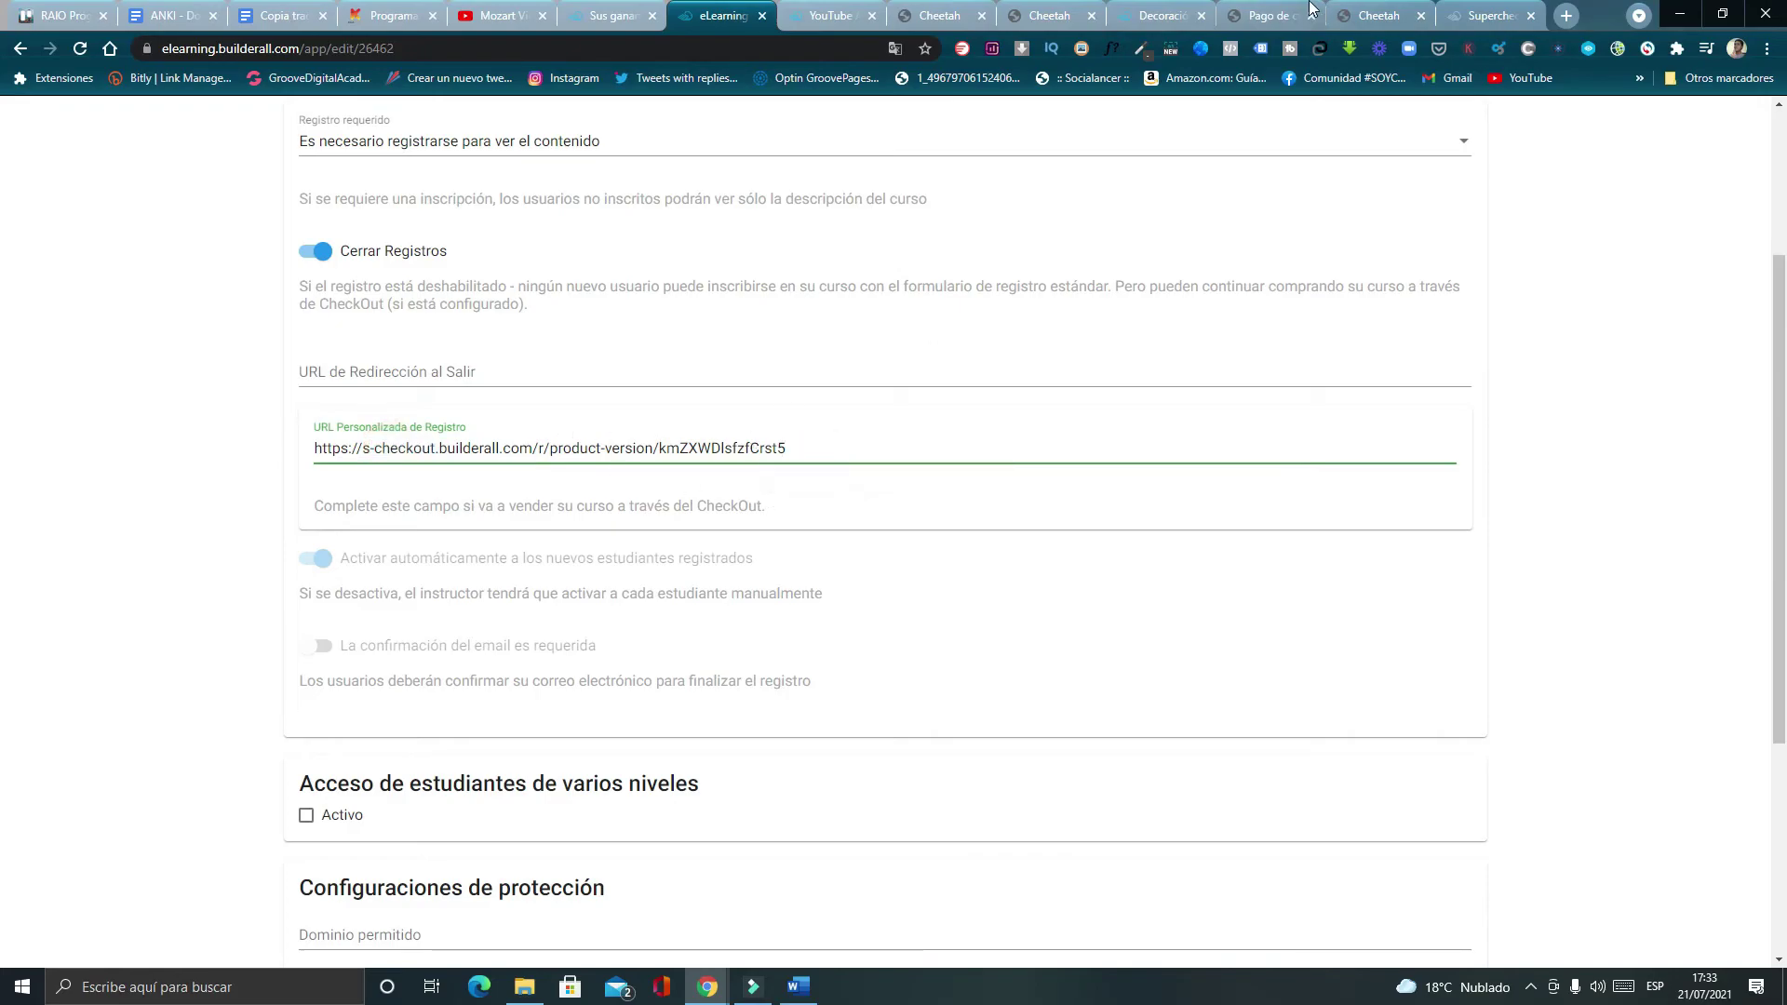
click(1459, 15)
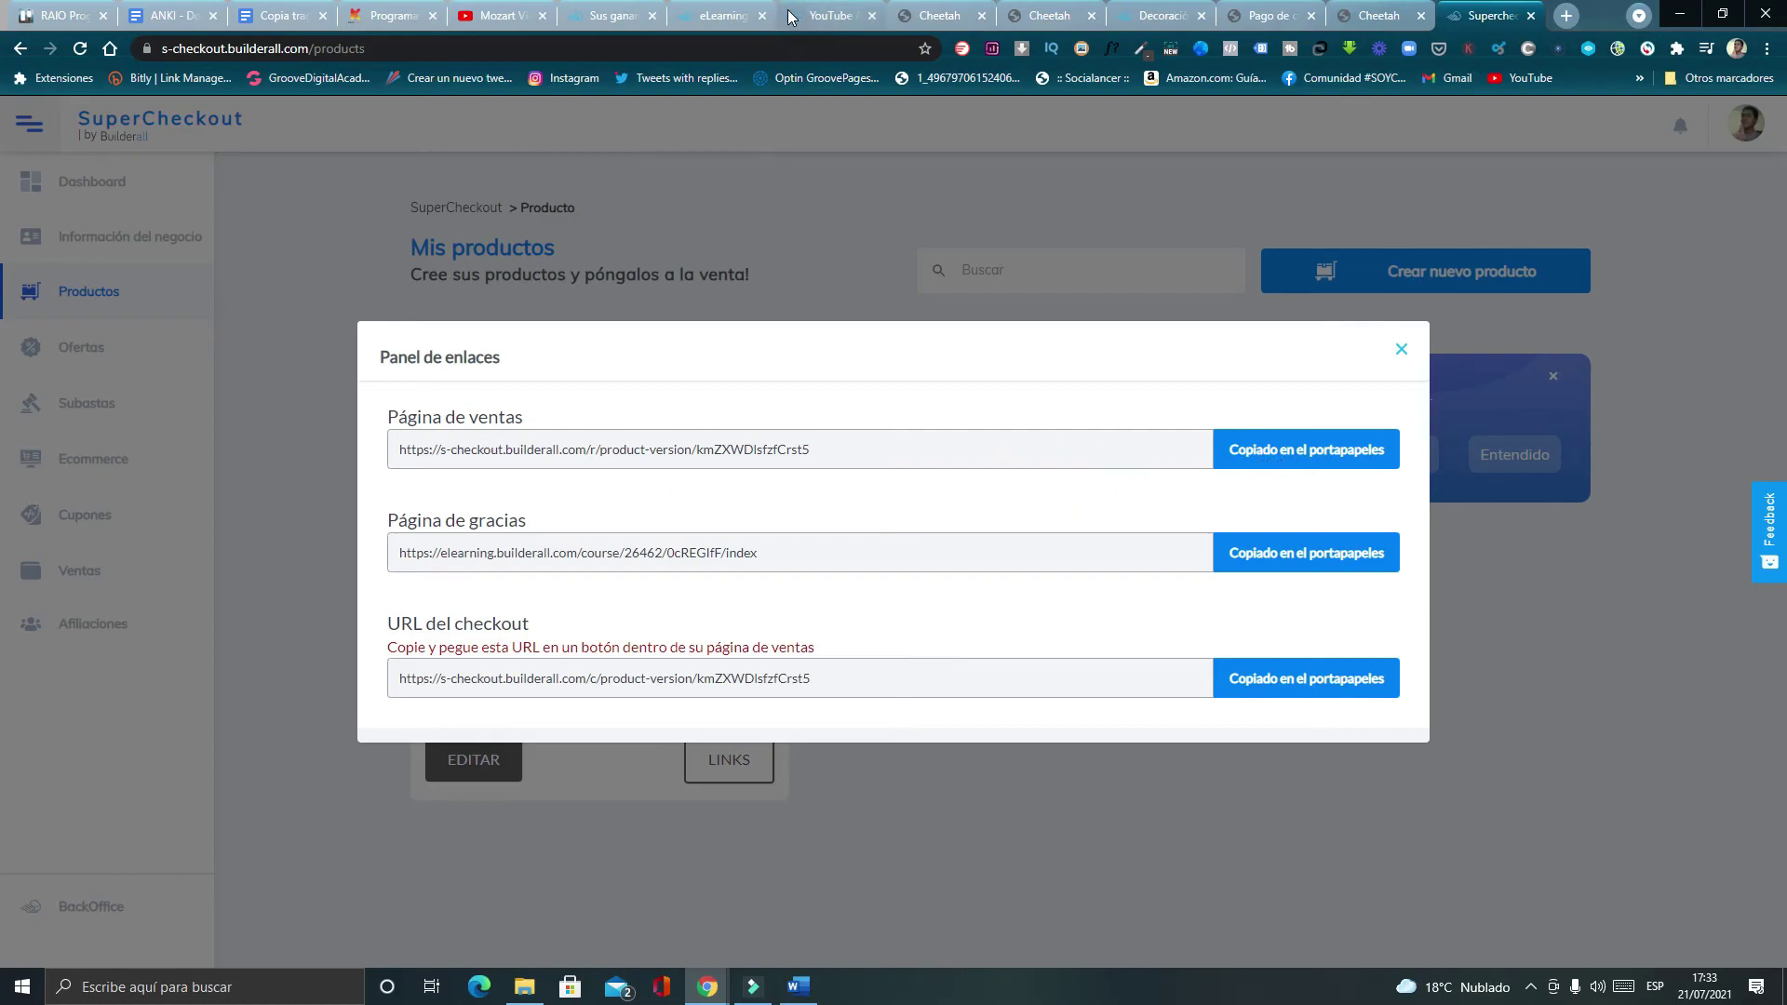
click(721, 15)
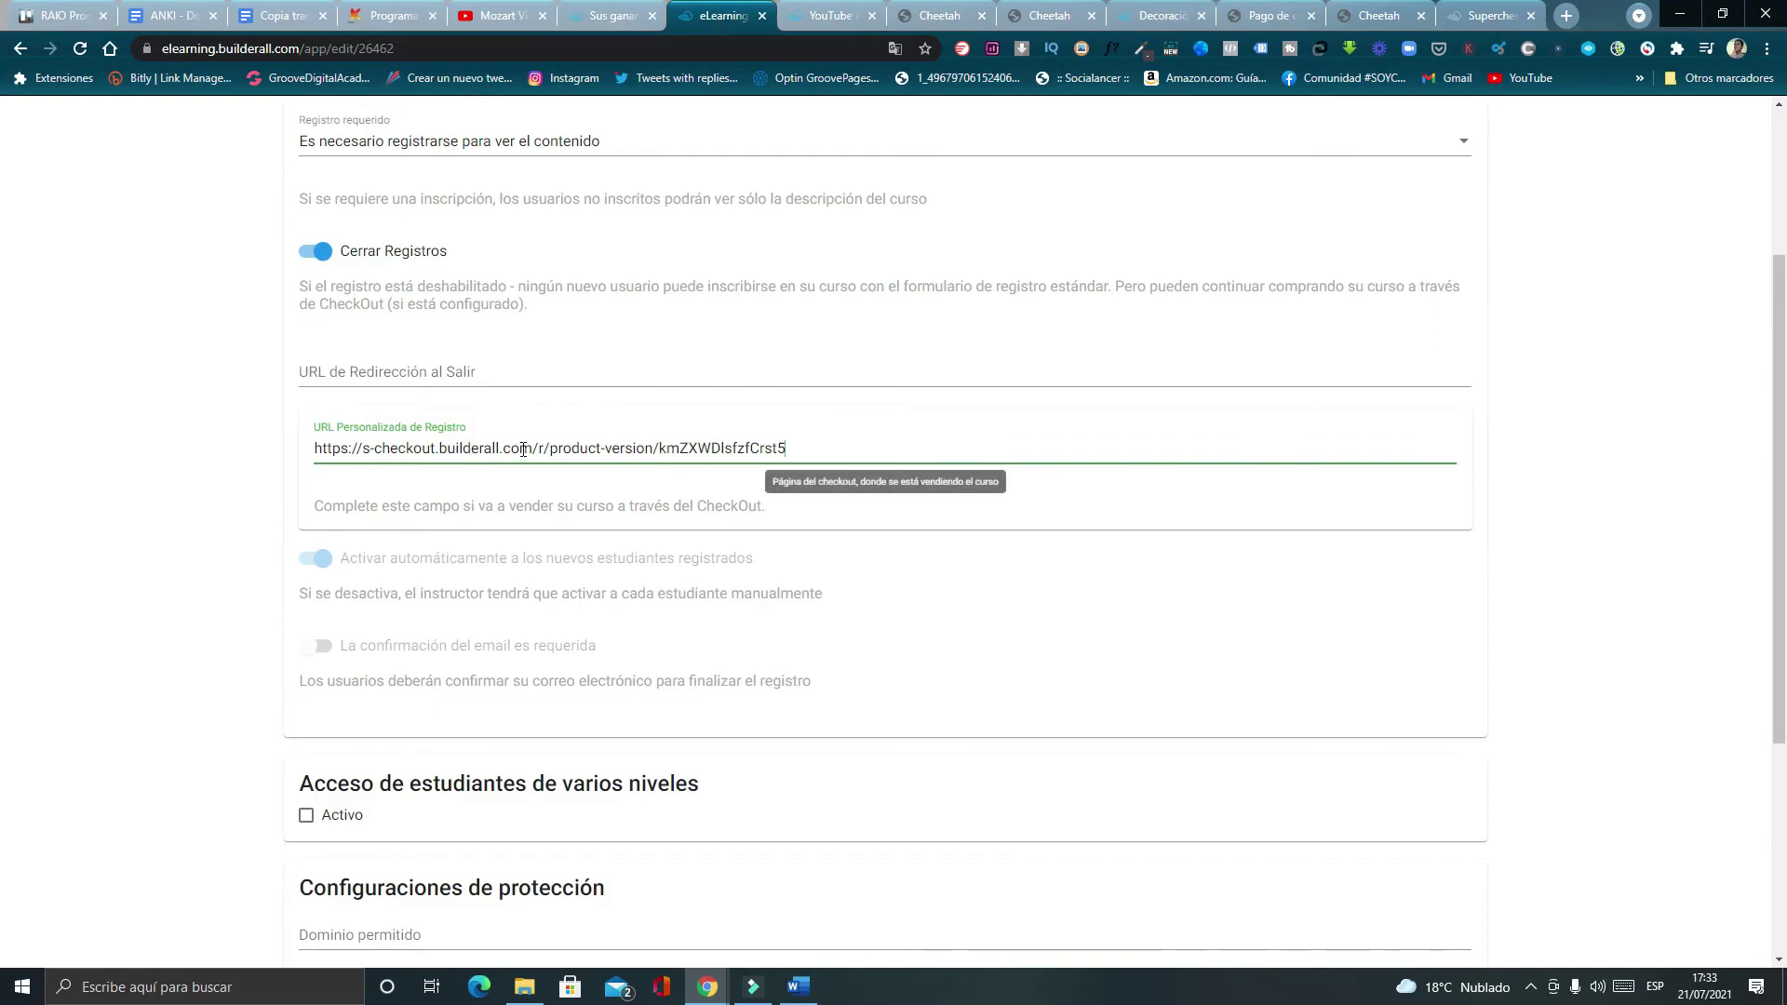
click(874, 442)
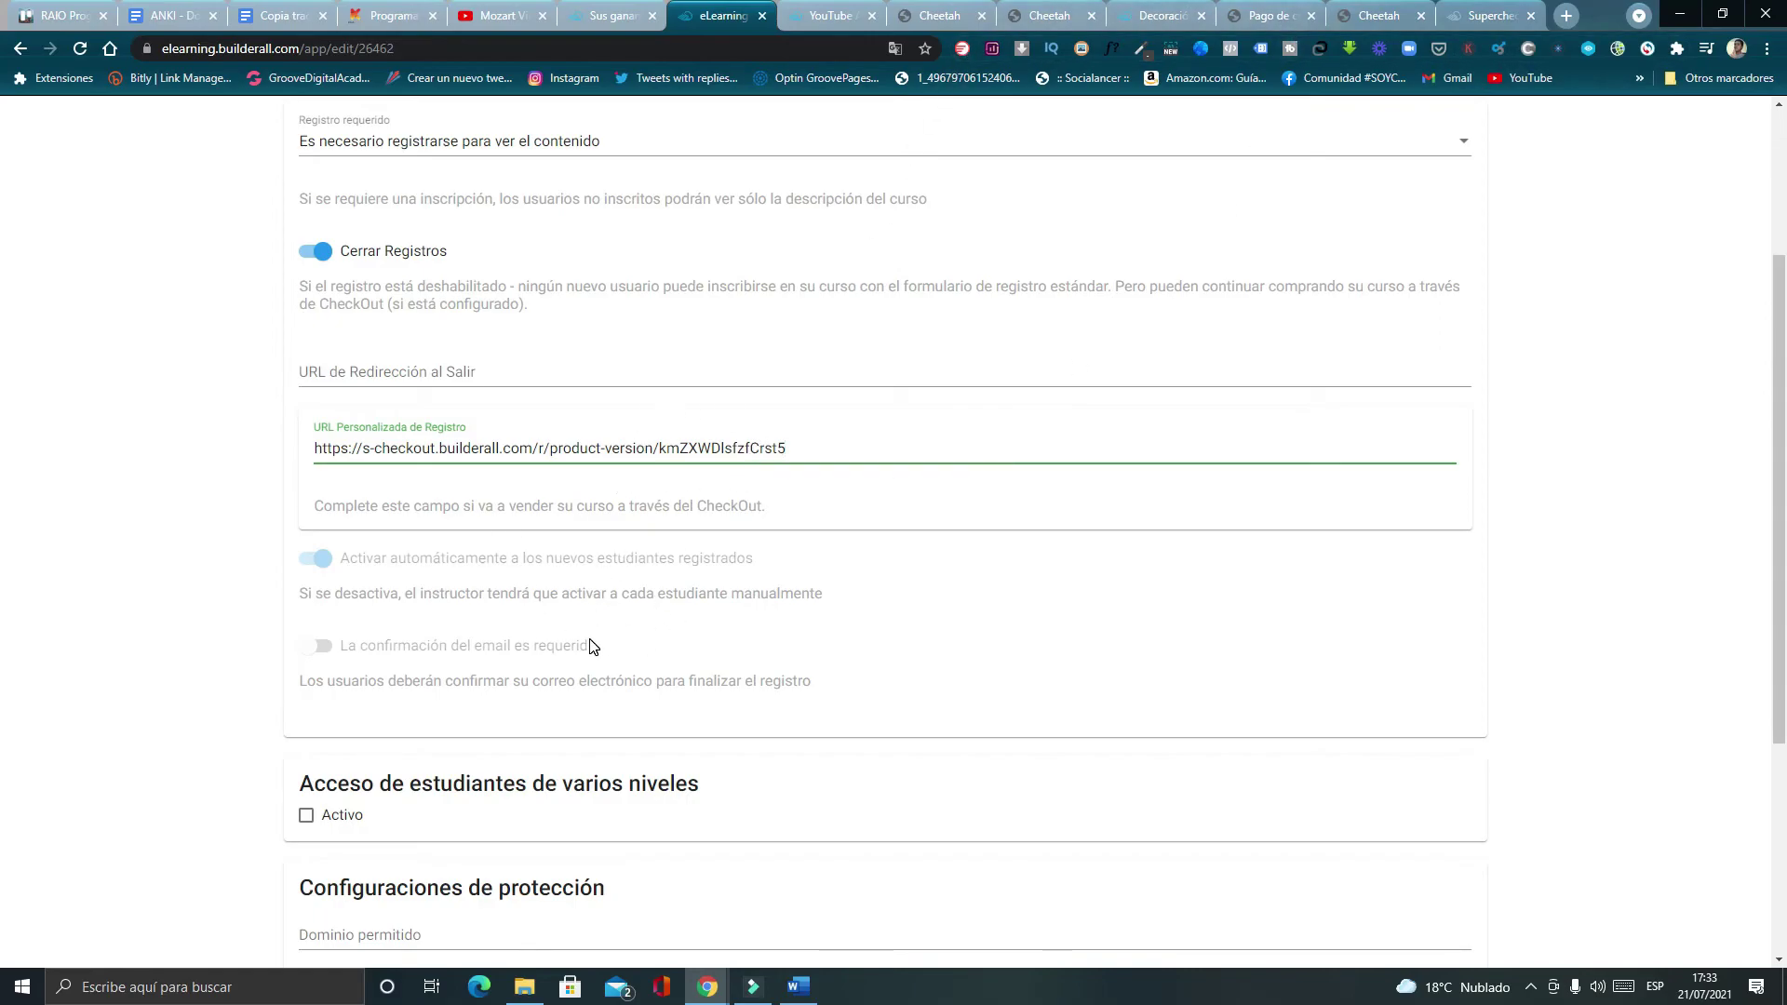
scroll(437, 577, up, 2)
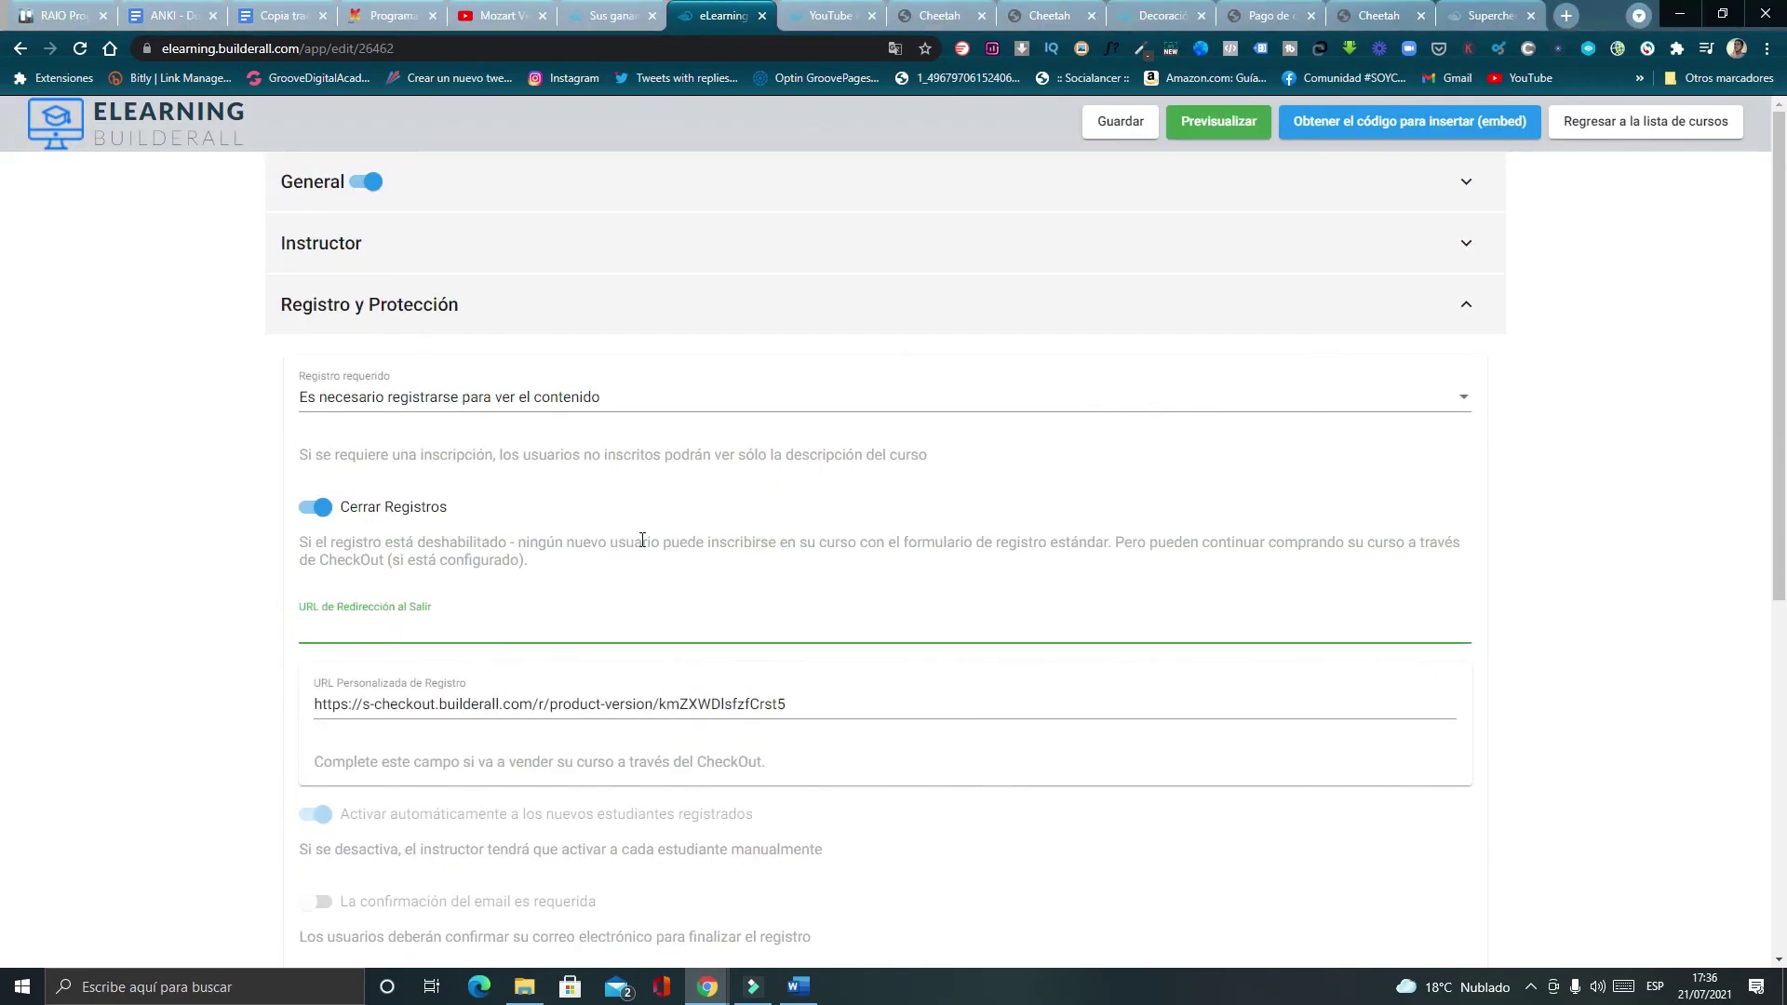
click(1140, 128)
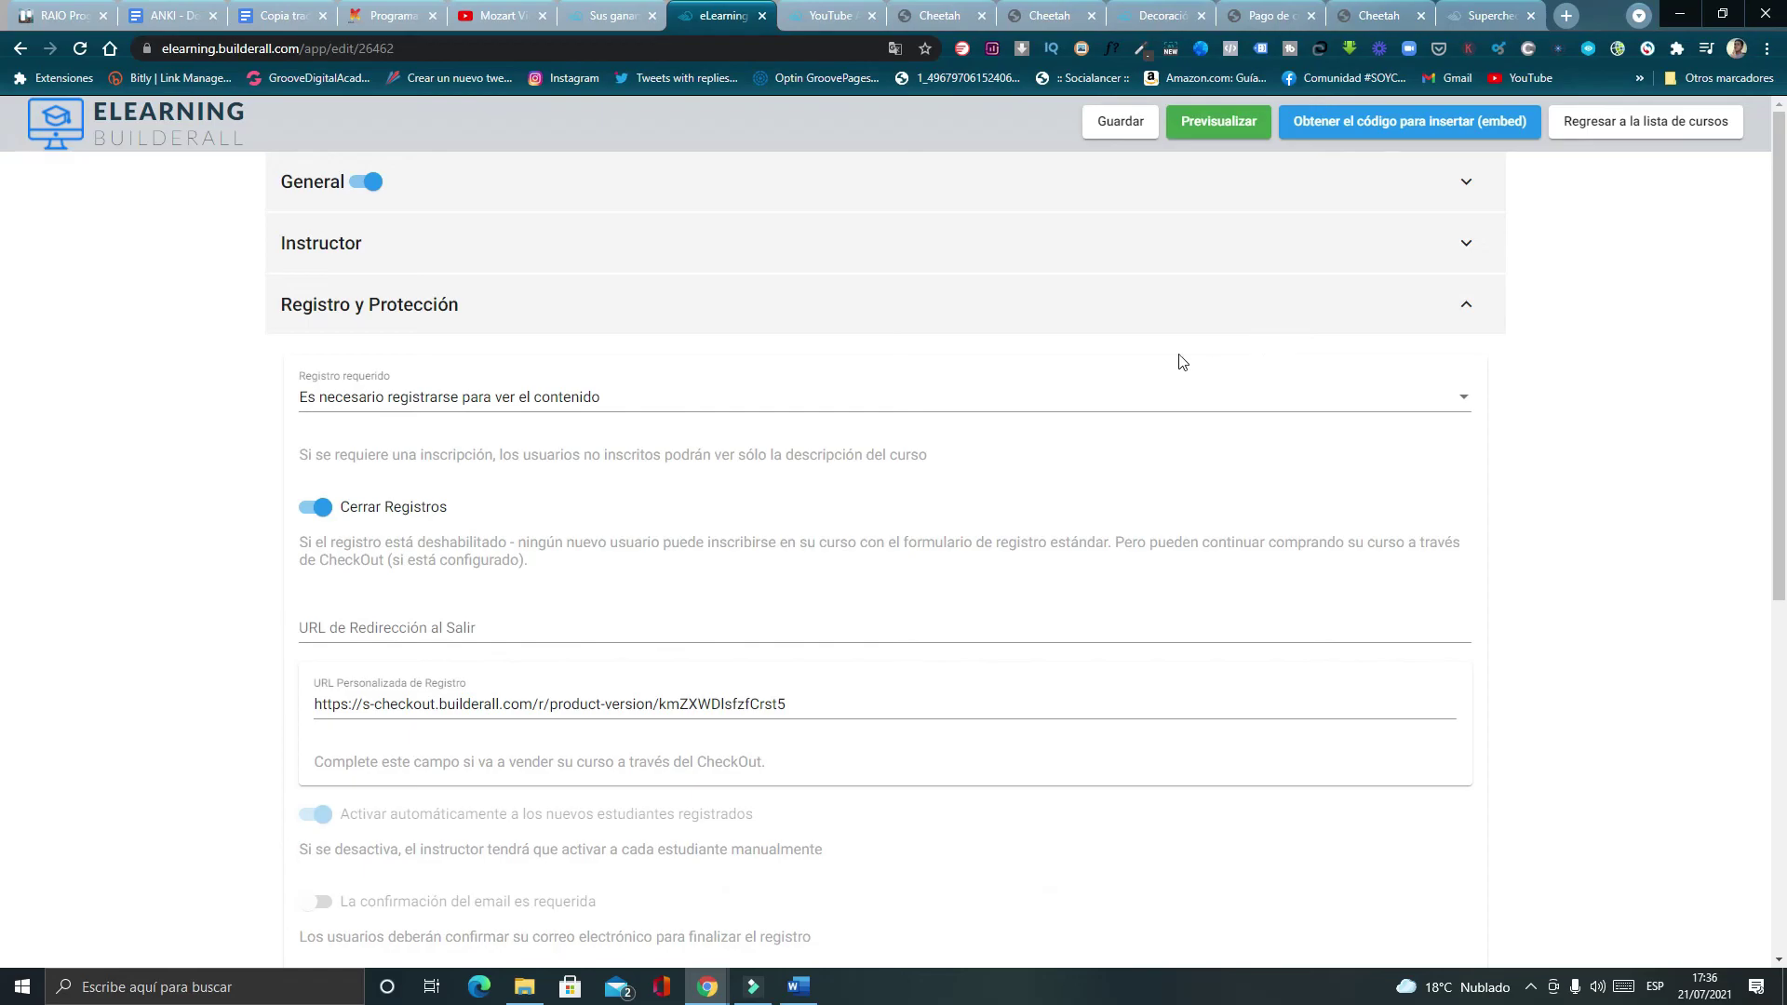
Switch to the published Cheetah sales page and examine its embedded checkout form, order information and Register now button.
click(1158, 14)
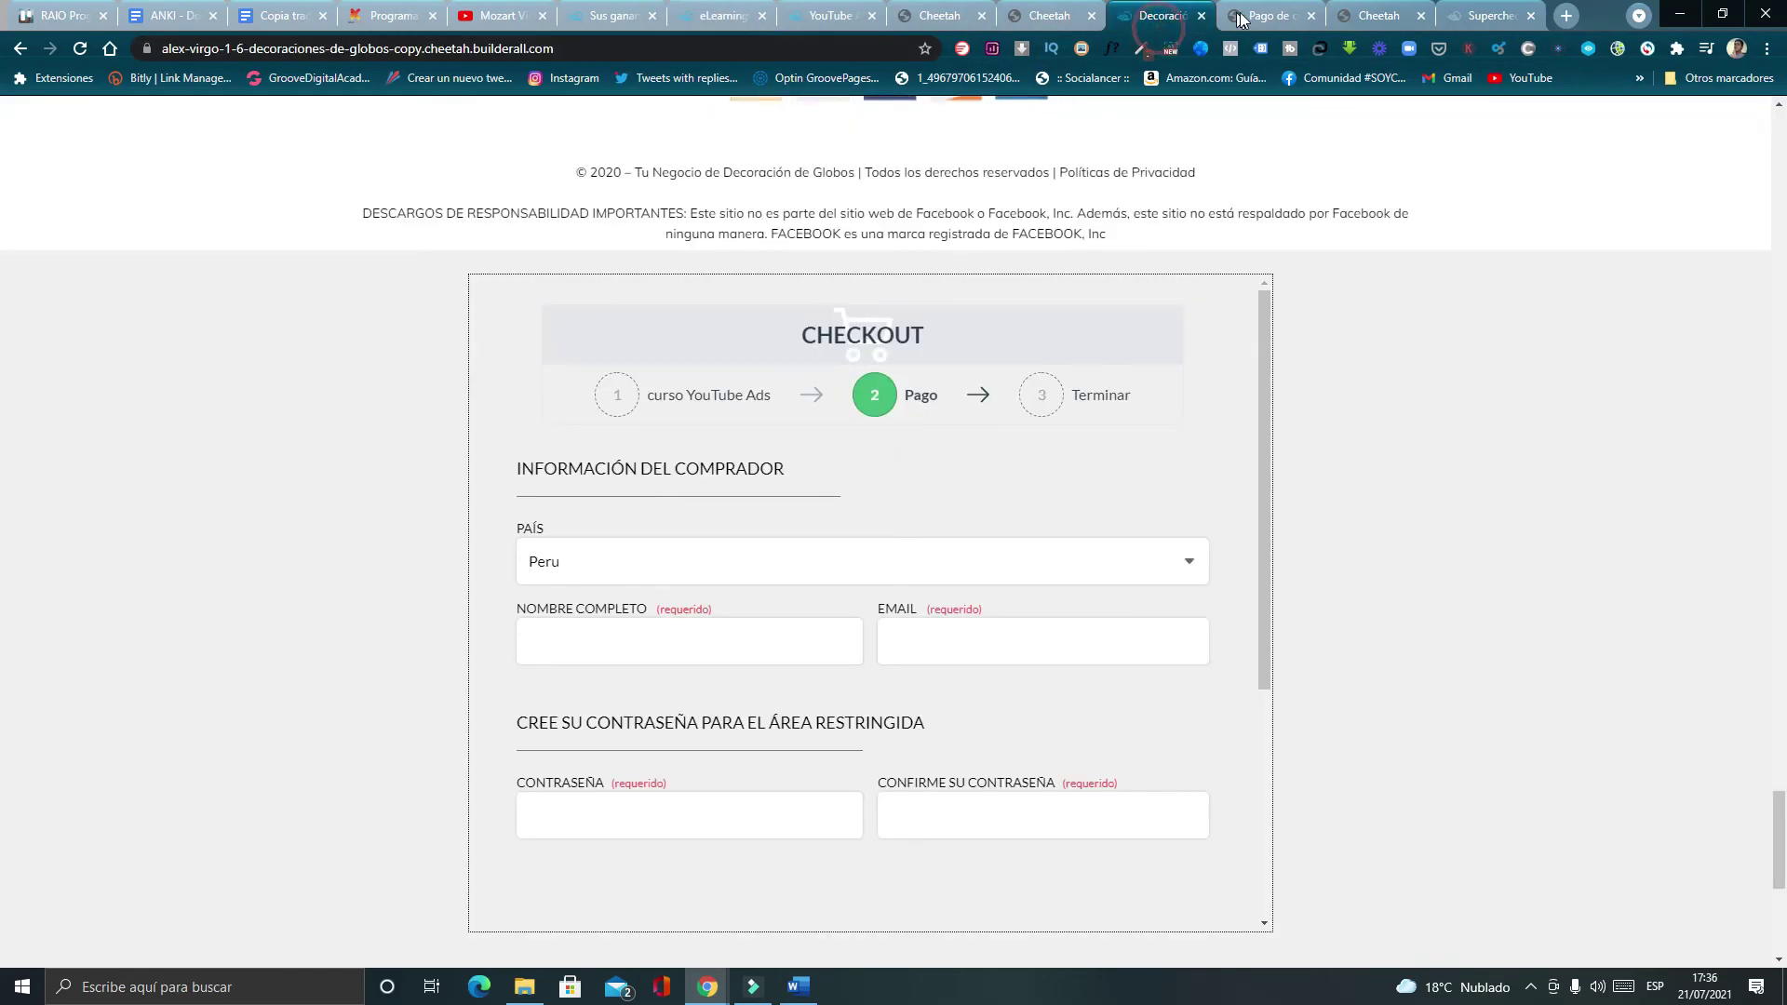
scroll(980, 718, down, 6)
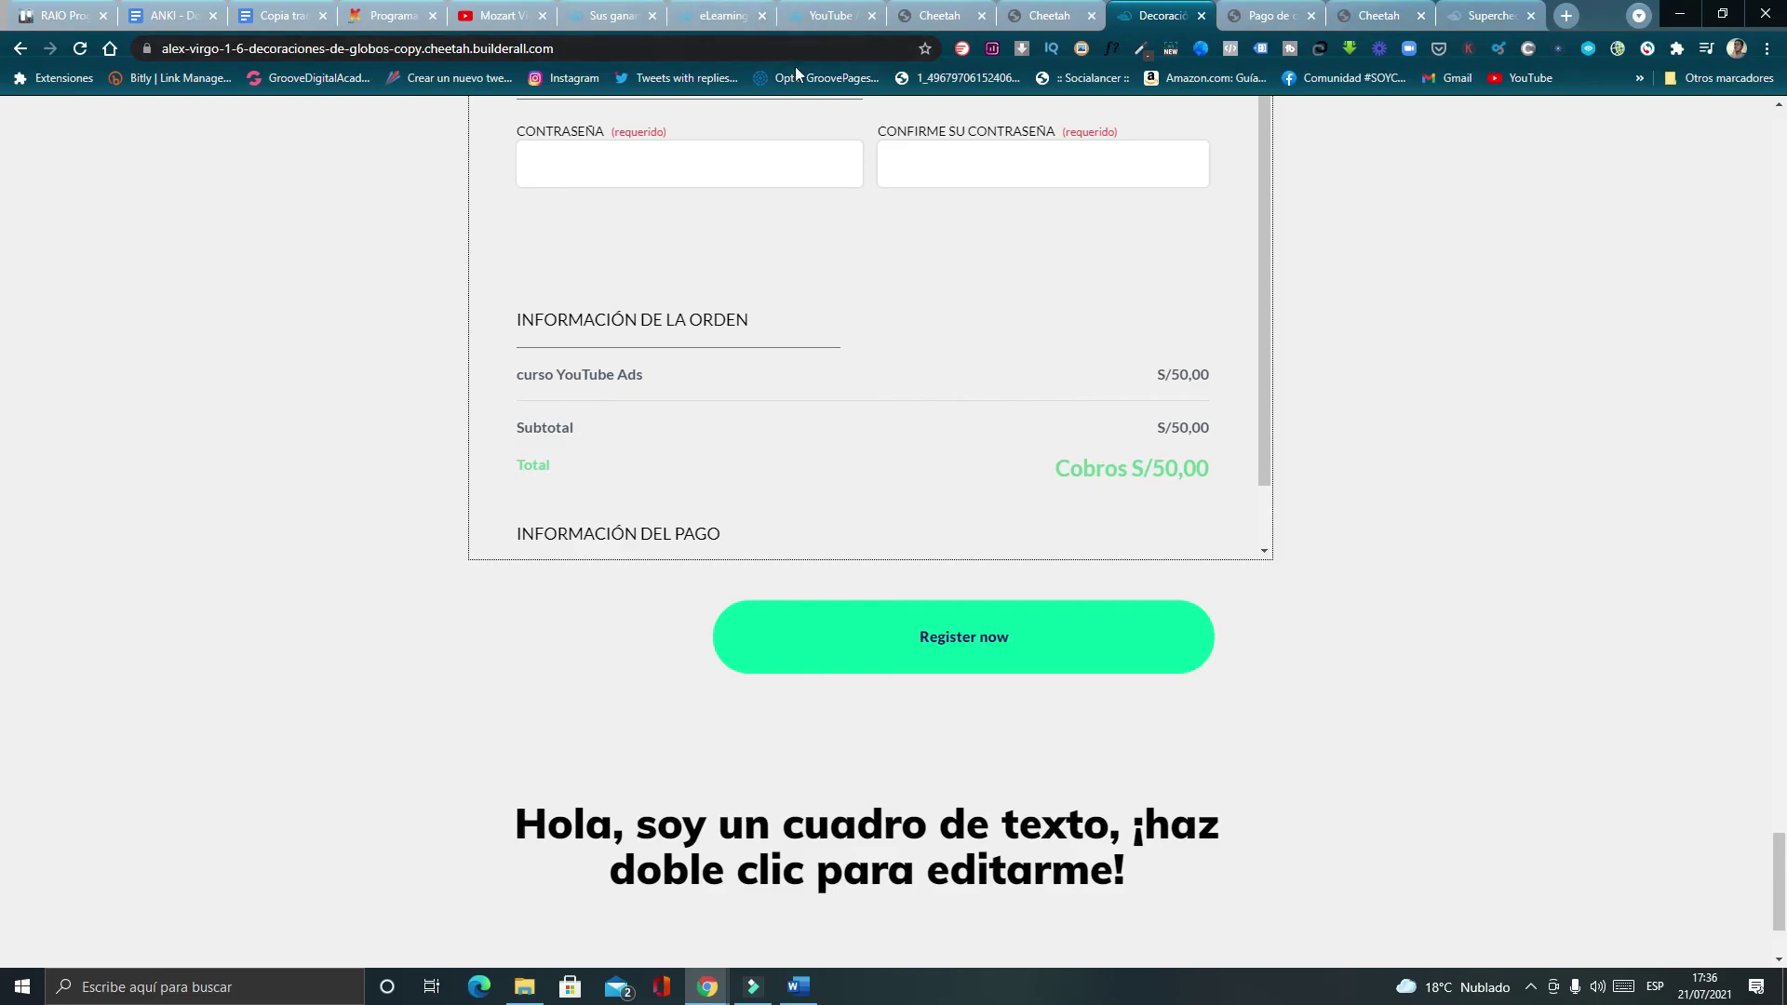
scroll(1232, 523, down, 5)
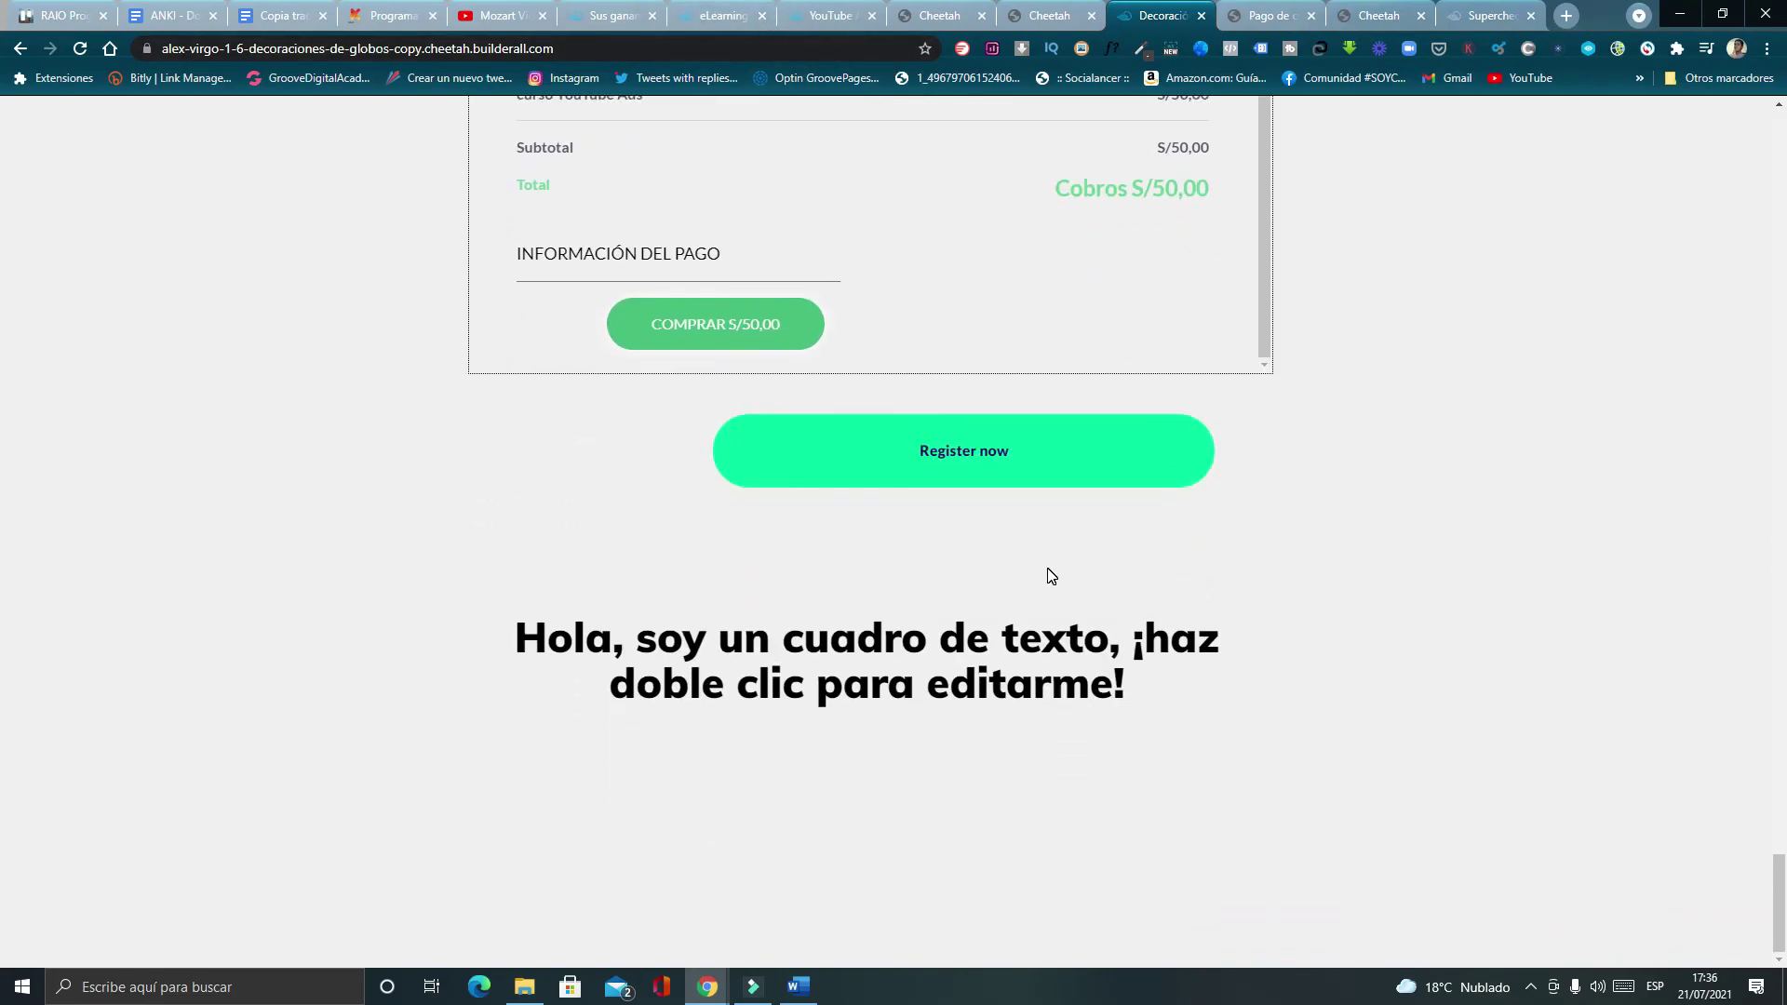
scroll(1048, 570, up, 3)
scroll(1208, 414, up, 4)
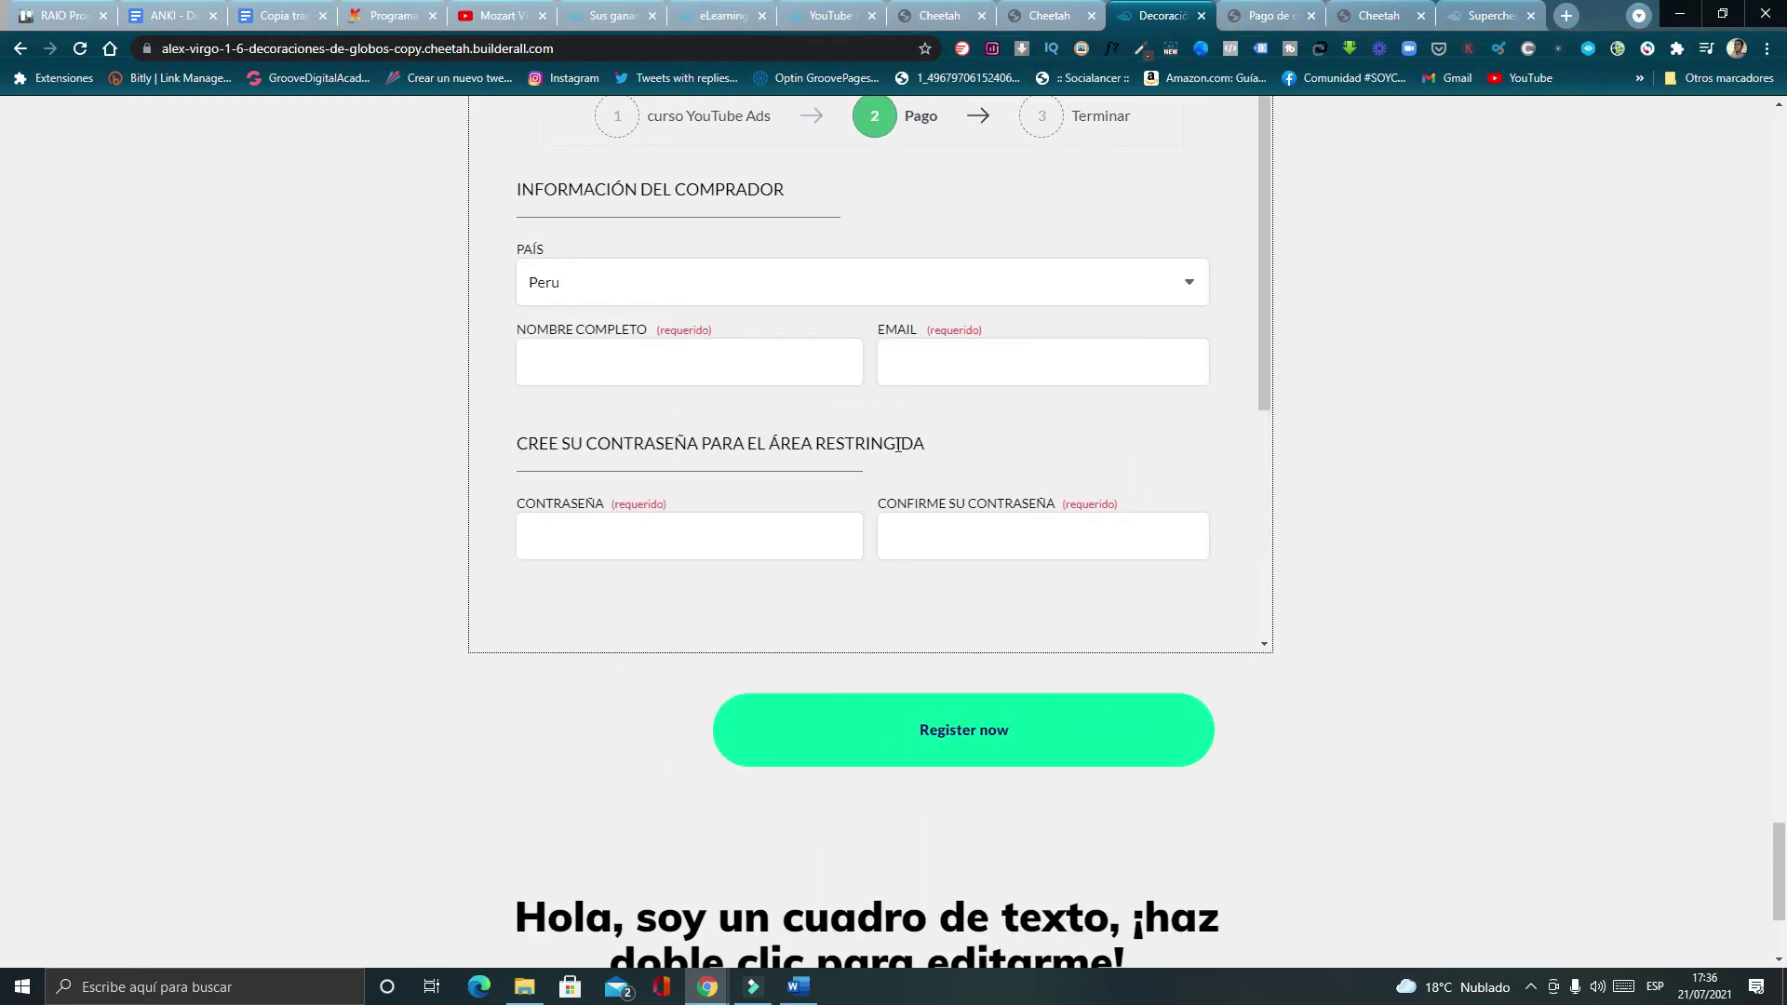
scroll(1591, 616, up, 6)
scroll(1396, 661, down, 10)
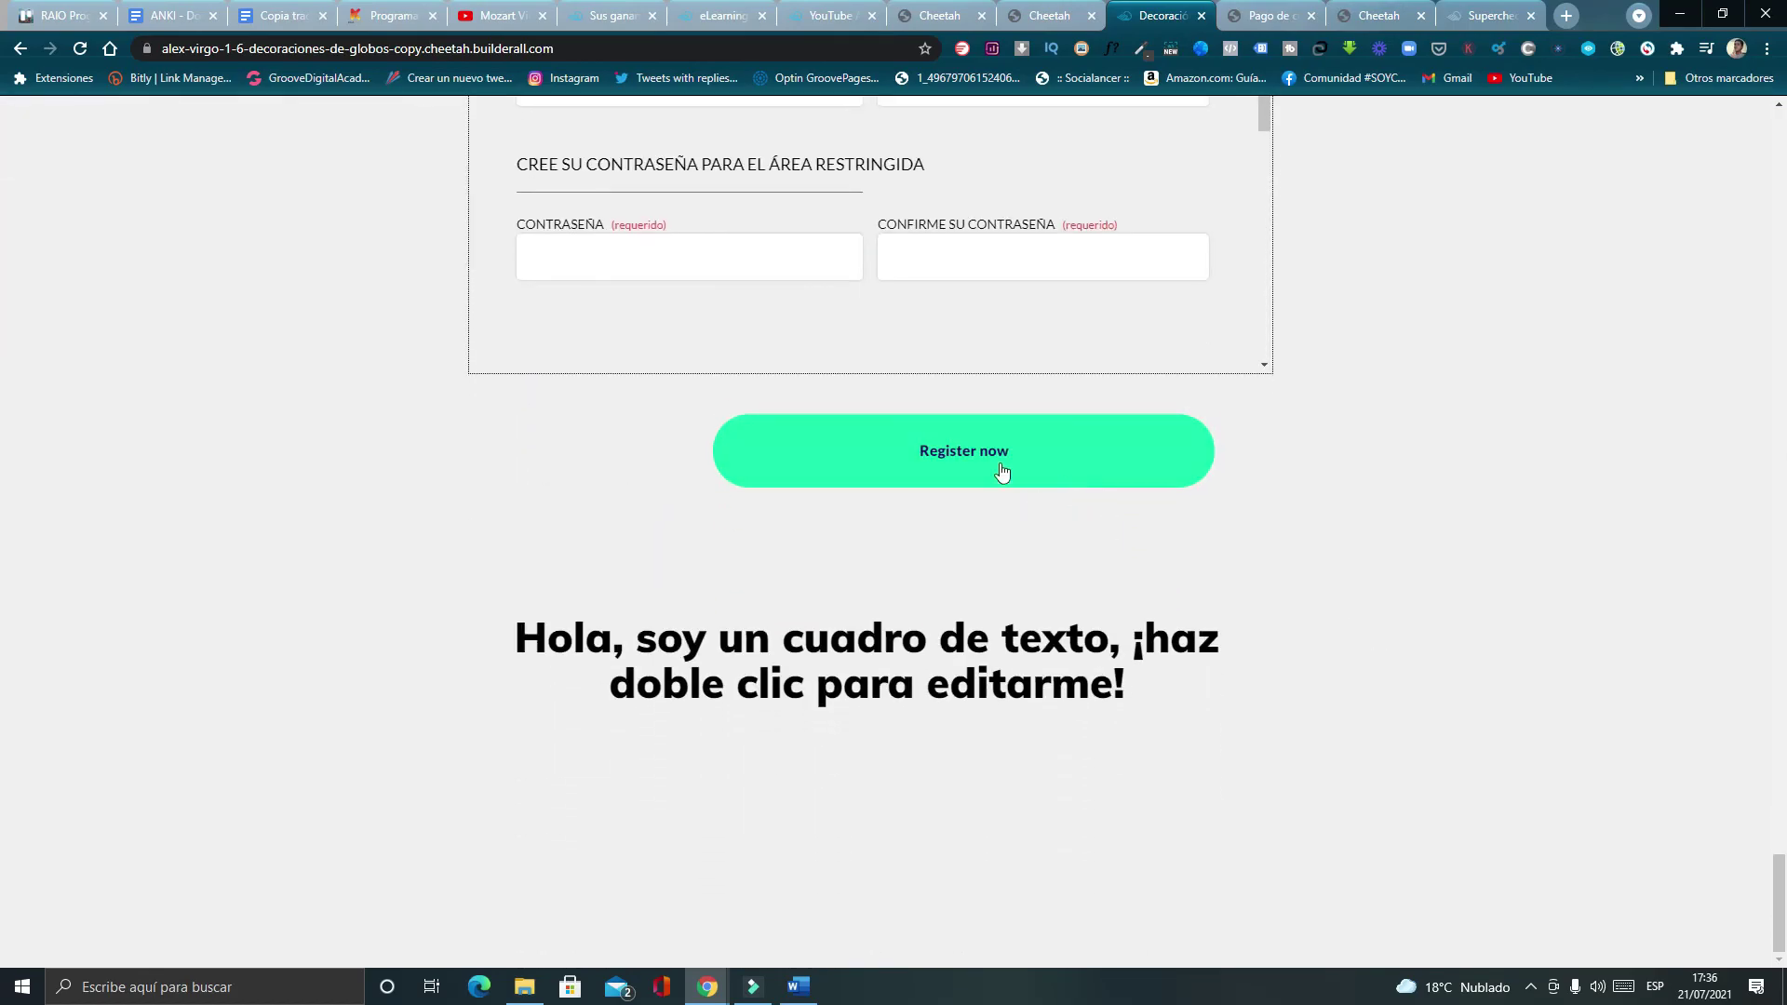
scroll(1197, 531, up, 2)
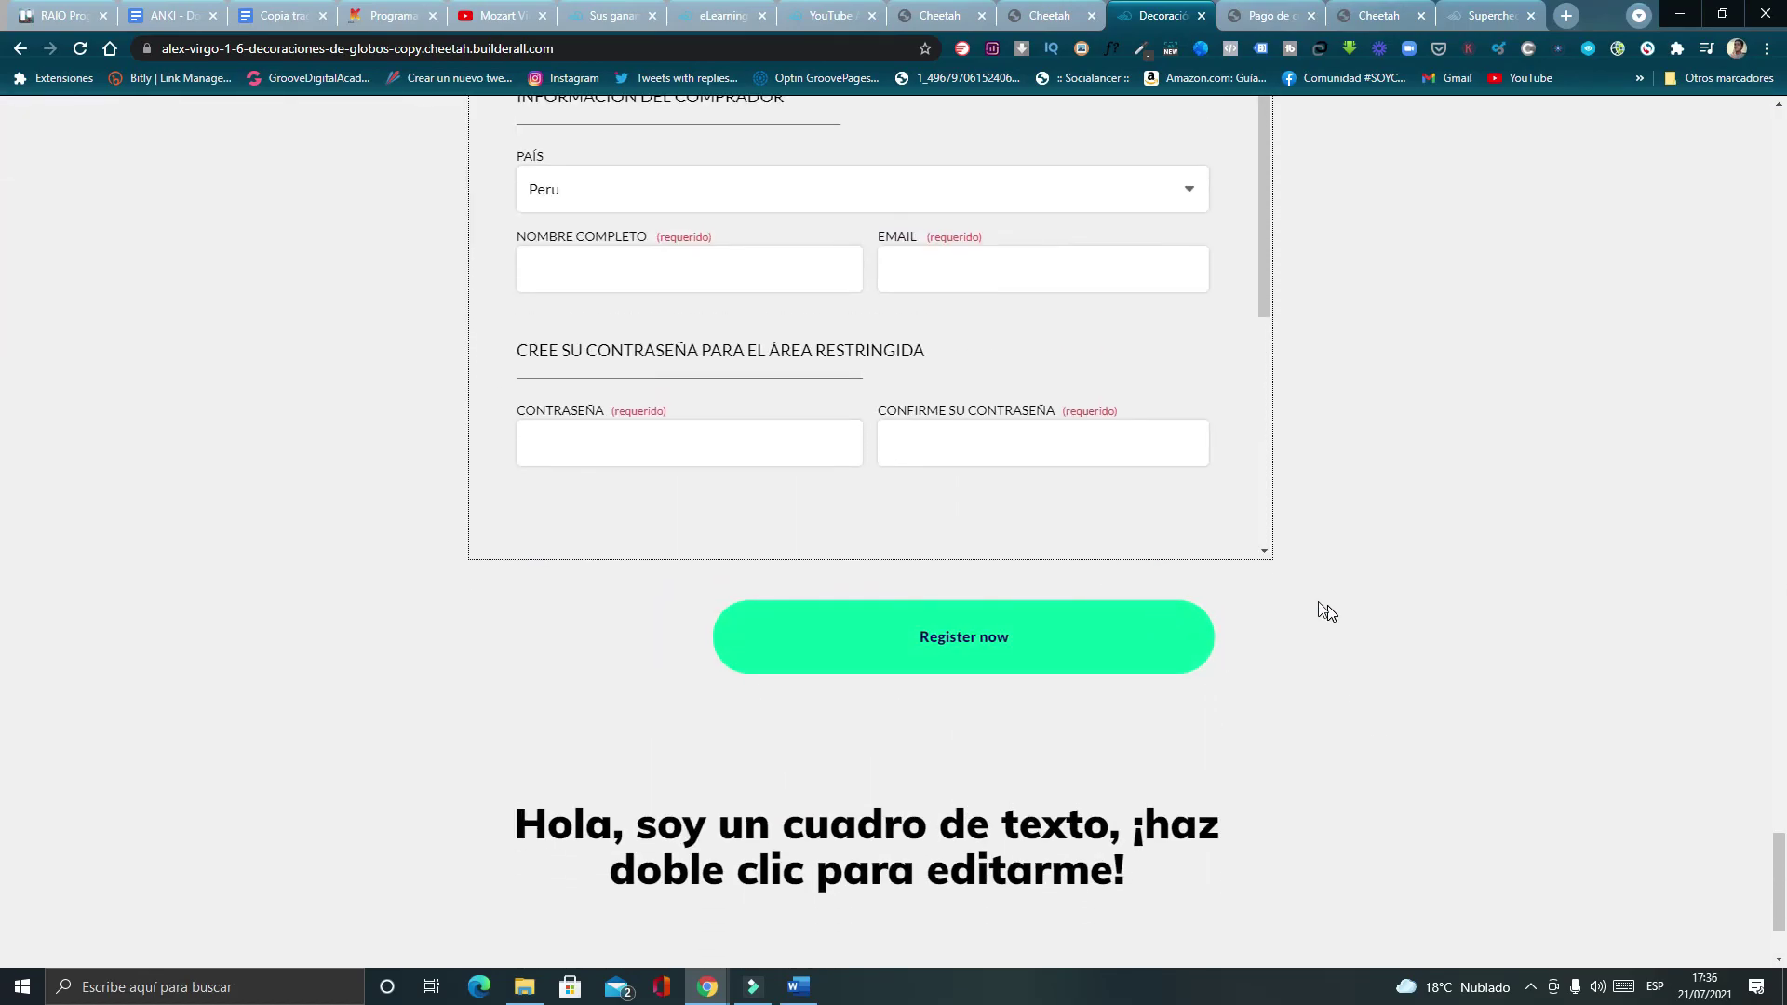